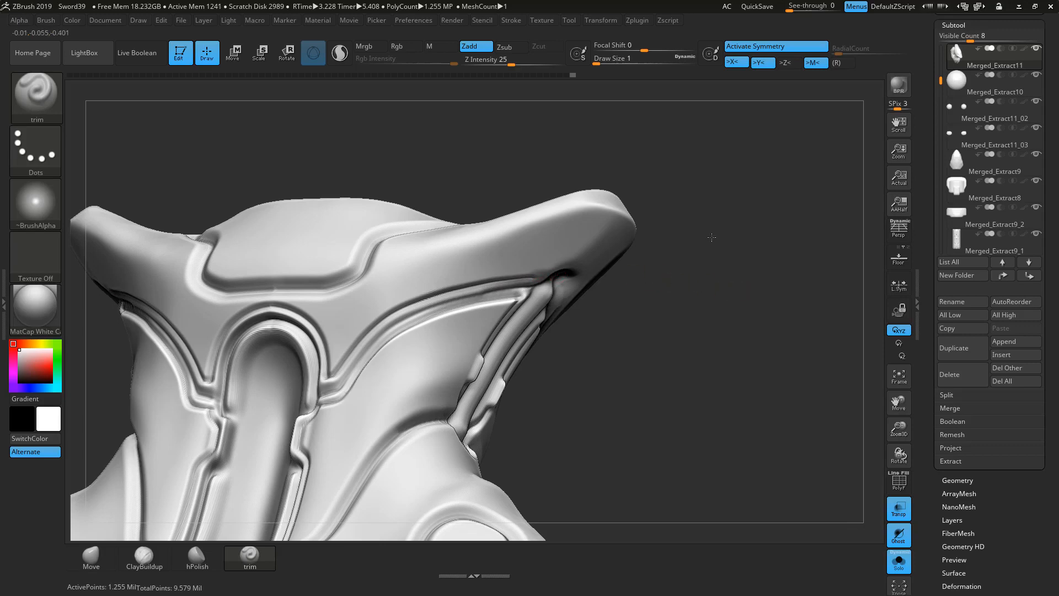
Step: Carve the rim around the rounded upper end of the side channel with the trim brush
{"action": "mouse_move", "coordinate": [714, 234]}
{"action": "left_mouse_down"}
{"action": "mouse_move", "coordinate": [688, 260]}
{"action": "mouse_move", "coordinate": [705, 298]}
{"action": "mouse_move", "coordinate": [631, 239]}
{"action": "mouse_move", "coordinate": [502, 300]}
{"action": "left_mouse_up"}
{"action": "mouse_move", "coordinate": [484, 346]}
{"action": "left_mouse_down"}
{"action": "mouse_move", "coordinate": [515, 356]}
{"action": "mouse_move", "coordinate": [526, 385]}
{"action": "left_mouse_up"}
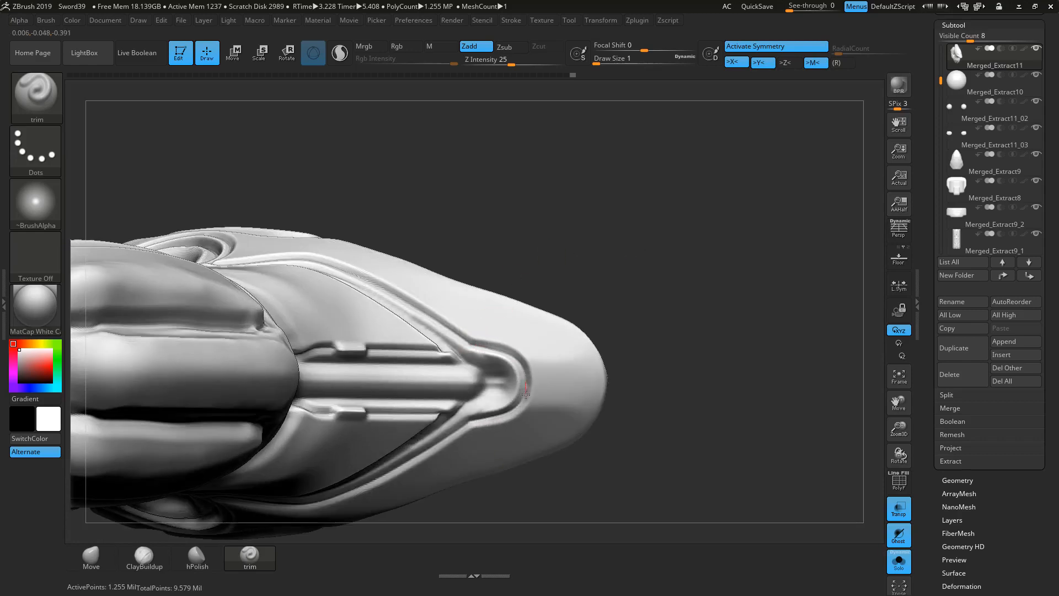
{"action": "mouse_move", "coordinate": [780, 303]}
{"action": "left_mouse_down"}
{"action": "mouse_move", "coordinate": [784, 311]}
{"action": "mouse_move", "coordinate": [795, 244]}
{"action": "left_mouse_up"}
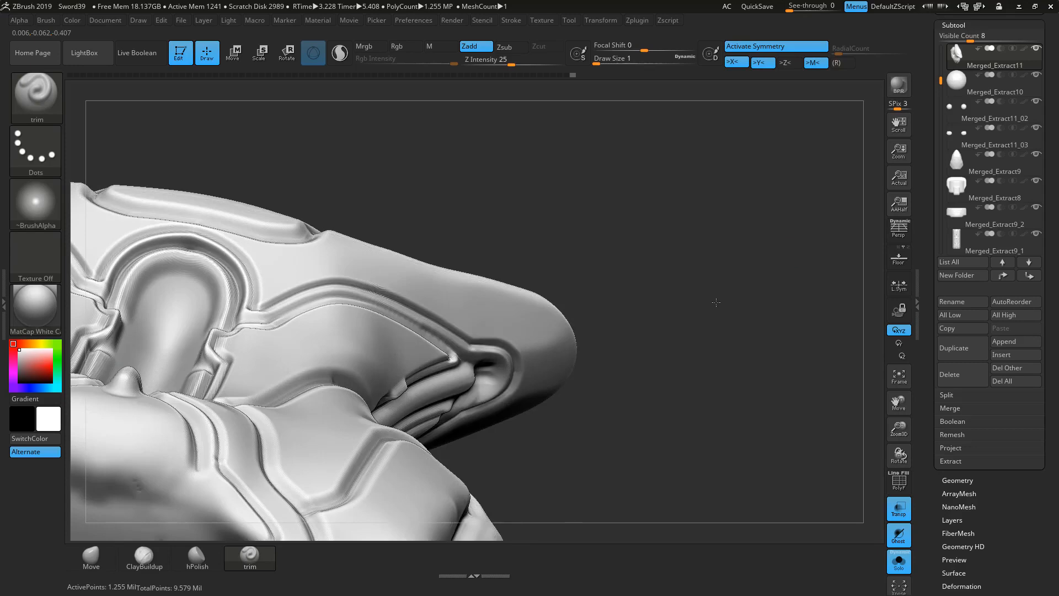
{"action": "left_click_drag", "start_coordinate": [716, 302], "coordinate": [750, 251]}
Step: Sharpen the long edges of the side channel's central ridge and the groove around its lower end with the trim brush
{"action": "left_click_drag", "start_coordinate": [766, 371], "coordinate": [712, 256], "text": "alt"}
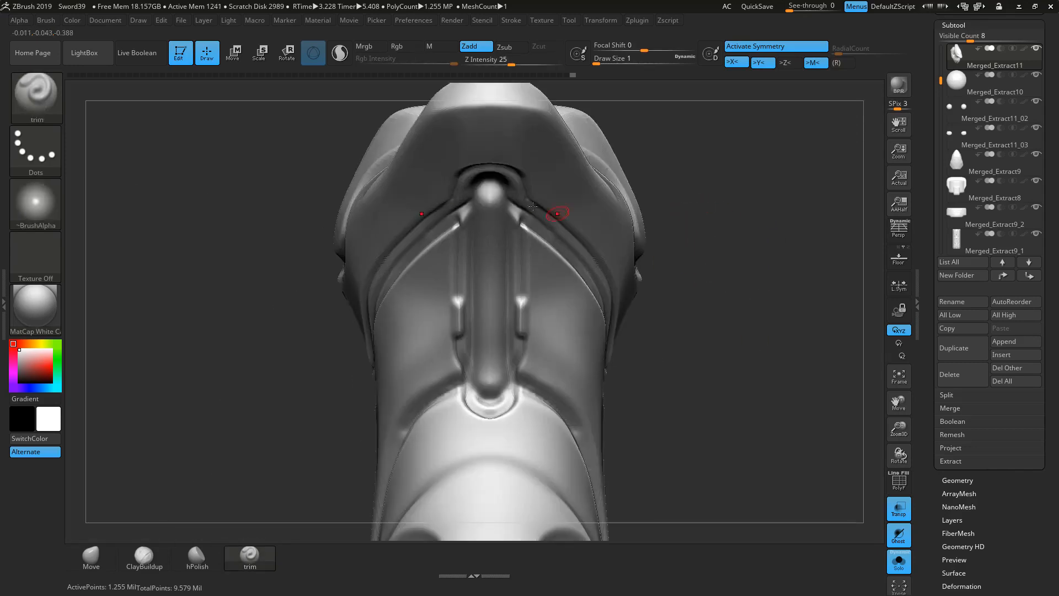
{"action": "left_click_drag", "start_coordinate": [690, 196], "coordinate": [690, 161]}
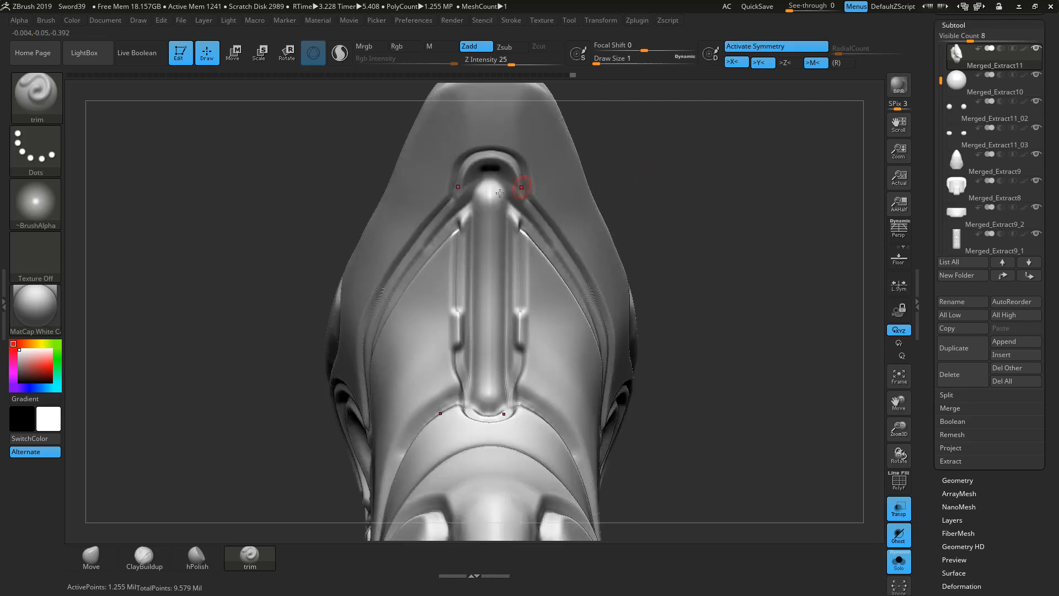
{"action": "mouse_move", "coordinate": [474, 184]}
{"action": "left_mouse_down"}
{"action": "mouse_move", "coordinate": [496, 171]}
{"action": "mouse_move", "coordinate": [463, 221]}
{"action": "mouse_move", "coordinate": [472, 231]}
{"action": "left_mouse_up"}
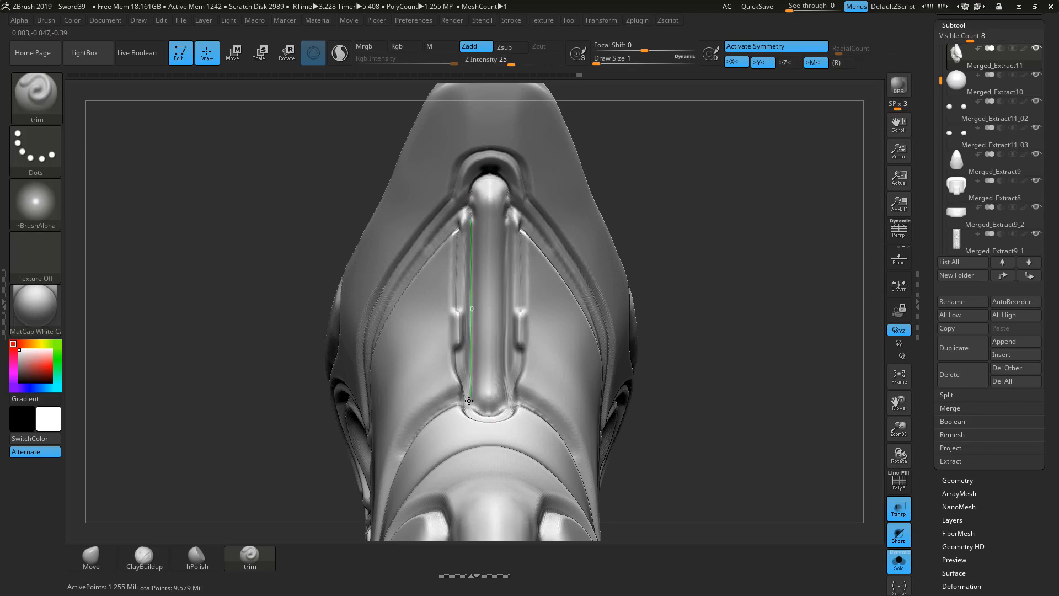
{"action": "mouse_move", "coordinate": [470, 408]}
{"action": "left_mouse_down"}
{"action": "mouse_move", "coordinate": [480, 417]}
{"action": "mouse_move", "coordinate": [514, 407]}
{"action": "left_mouse_up"}
Step: Carve a curved seam across the side panel, from the centre slot's frame up to the small clip beside the side ridge
{"action": "mouse_move", "coordinate": [729, 349]}
{"action": "left_mouse_down"}
{"action": "mouse_move", "coordinate": [708, 281]}
{"action": "mouse_move", "coordinate": [768, 286]}
{"action": "left_mouse_up"}
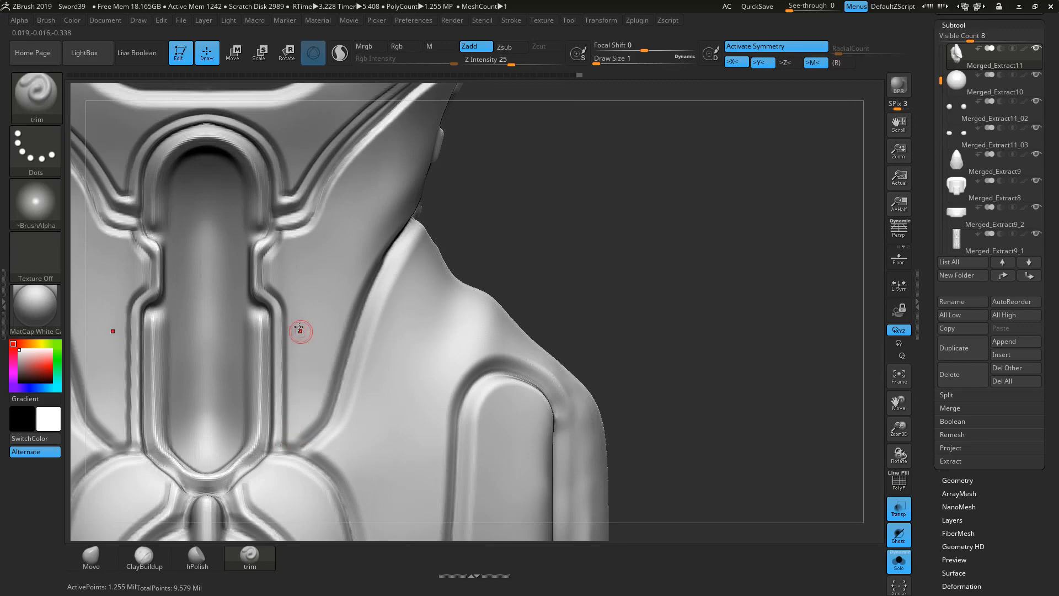
{"action": "mouse_move", "coordinate": [274, 315]}
{"action": "left_mouse_down"}
{"action": "mouse_move", "coordinate": [282, 339]}
{"action": "mouse_move", "coordinate": [304, 337]}
{"action": "mouse_move", "coordinate": [385, 188]}
{"action": "mouse_move", "coordinate": [436, 149]}
{"action": "left_mouse_up"}
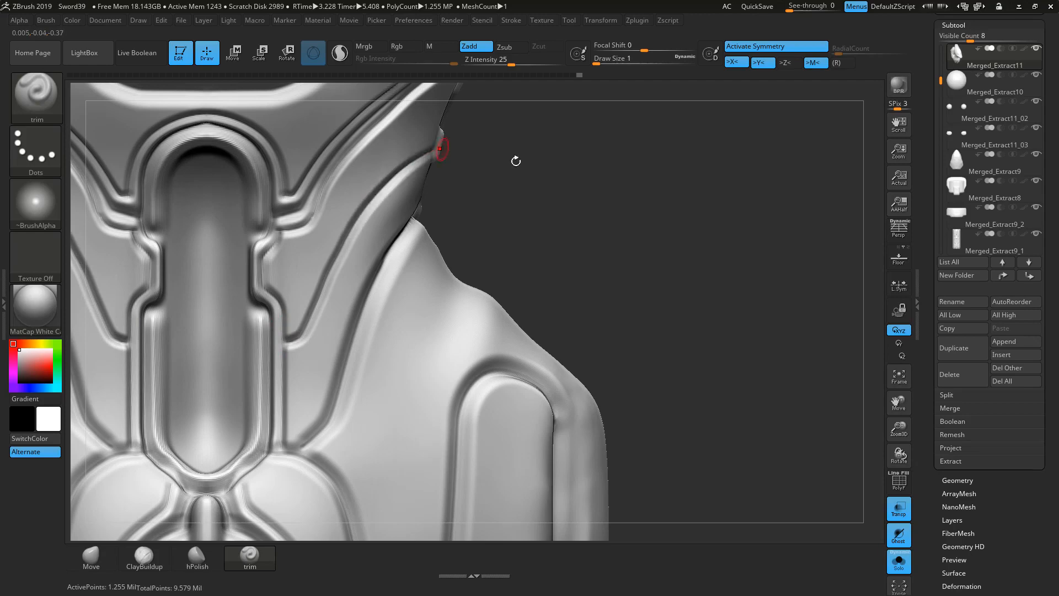
{"action": "left_click_drag", "start_coordinate": [553, 191], "coordinate": [595, 183]}
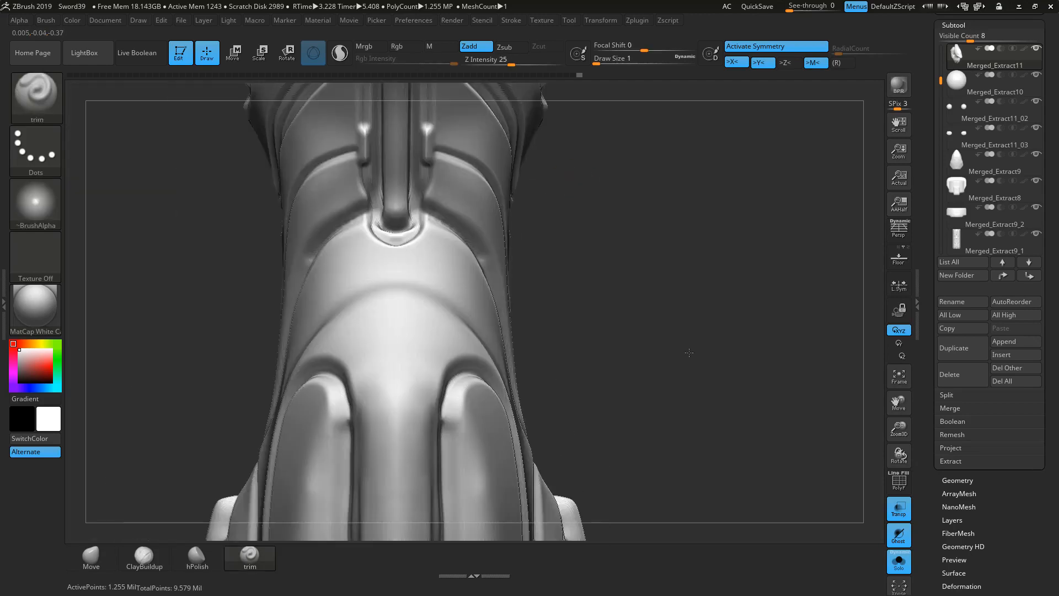
{"action": "left_click_drag", "start_coordinate": [690, 353], "coordinate": [667, 338], "text": "alt"}
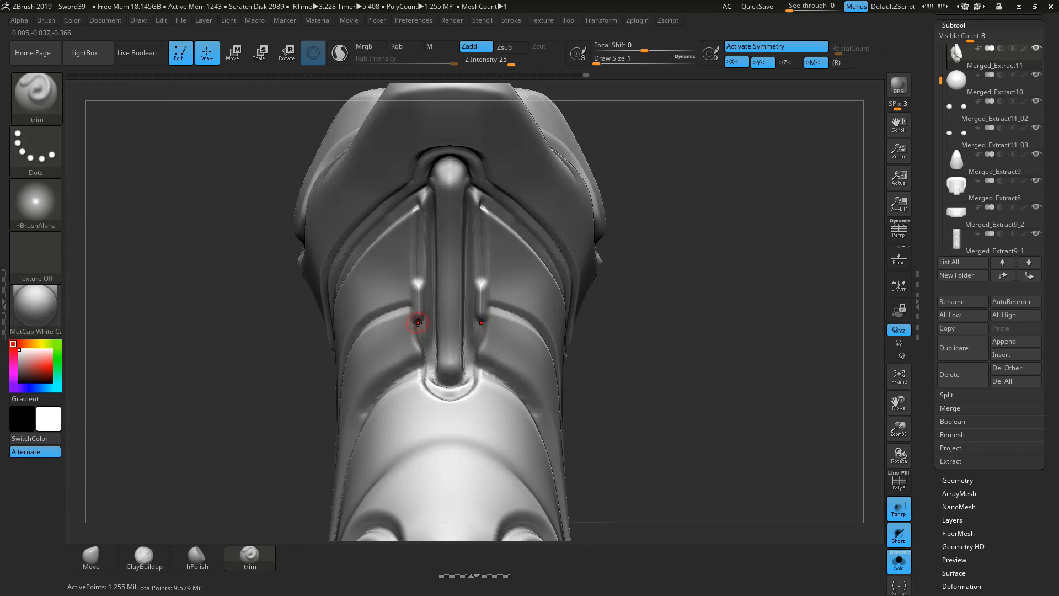
{"action": "left_click_drag", "start_coordinate": [404, 312], "coordinate": [409, 276]}
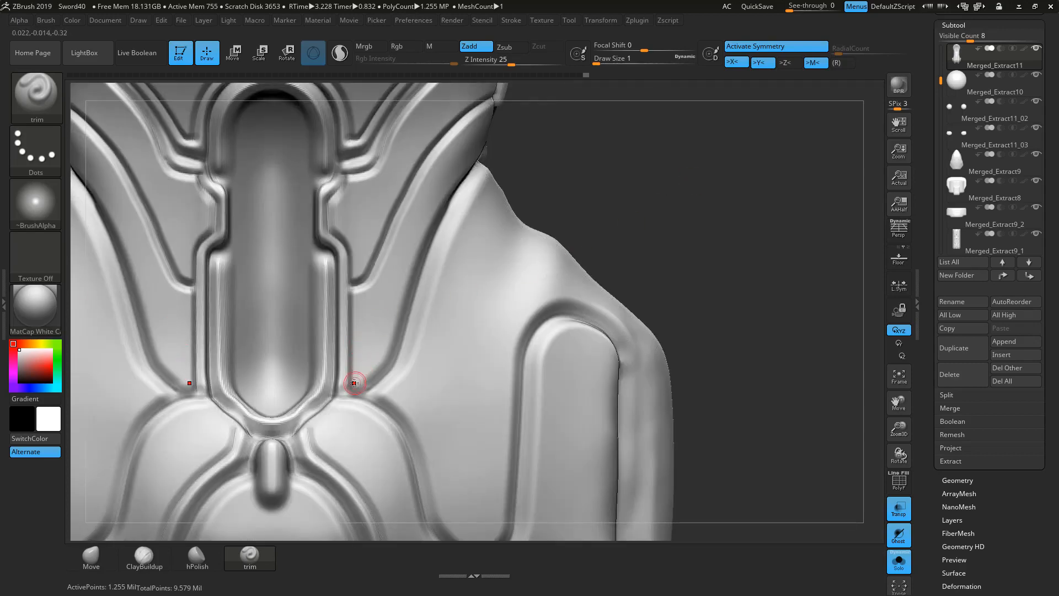
Step: Trace the lower side panel's inner edge along the centre slot's frame and up the curved seam, adding a stepped jog midway
{"action": "mouse_move", "coordinate": [353, 389]}
{"action": "left_mouse_down"}
{"action": "mouse_move", "coordinate": [356, 284]}
{"action": "mouse_move", "coordinate": [378, 268]}
{"action": "mouse_move", "coordinate": [420, 187]}
{"action": "left_mouse_up"}
{"action": "left_click_drag", "start_coordinate": [576, 247], "coordinate": [566, 379], "text": "alt"}
{"action": "left_click_drag", "start_coordinate": [598, 273], "coordinate": [541, 272]}
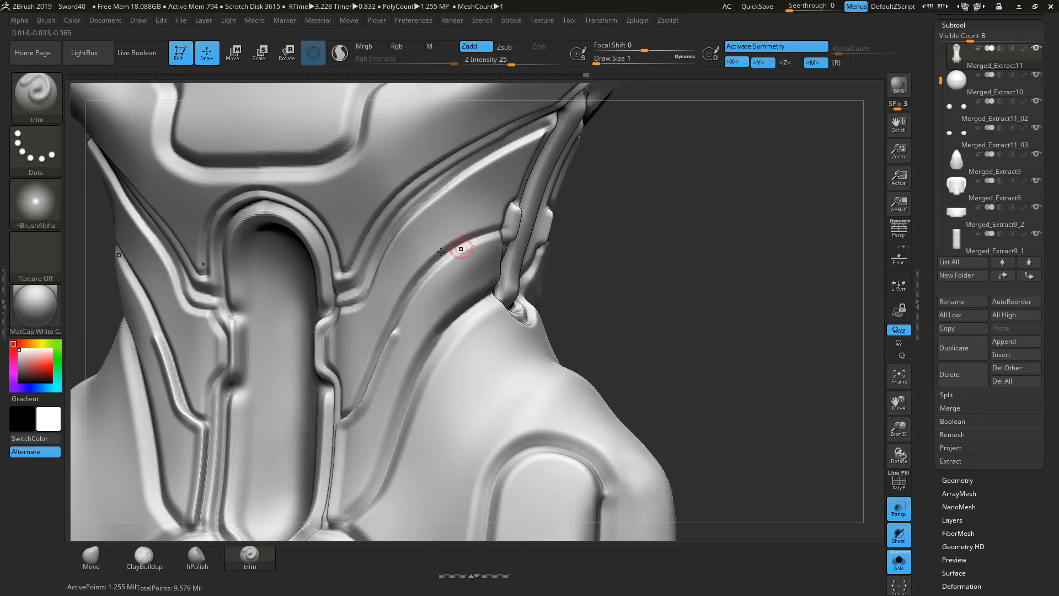
{"action": "left_click_drag", "start_coordinate": [635, 264], "coordinate": [651, 264], "text": "shift"}
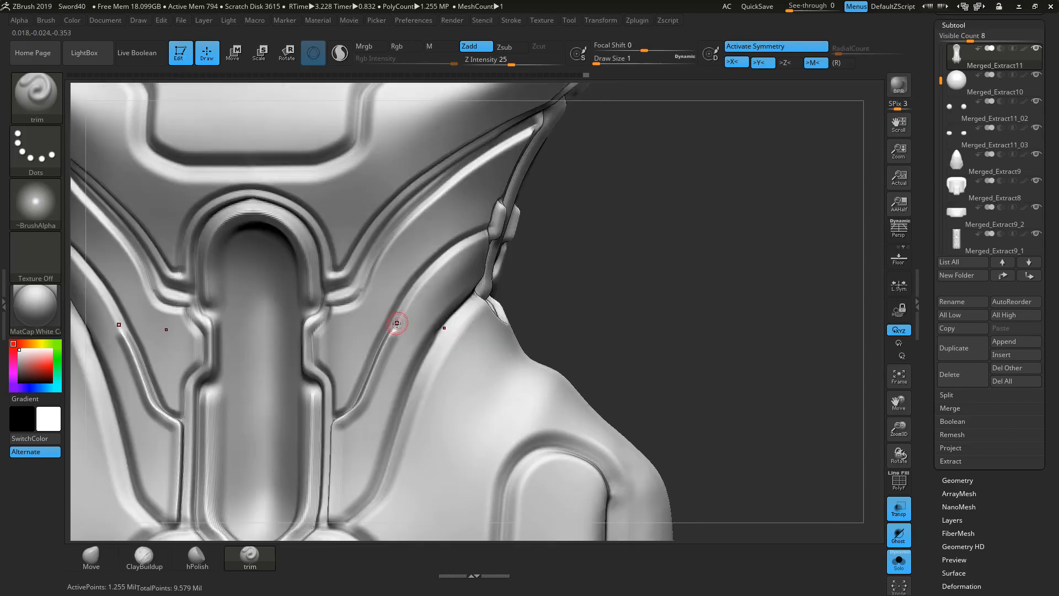
{"action": "left_click_drag", "start_coordinate": [394, 328], "coordinate": [420, 287]}
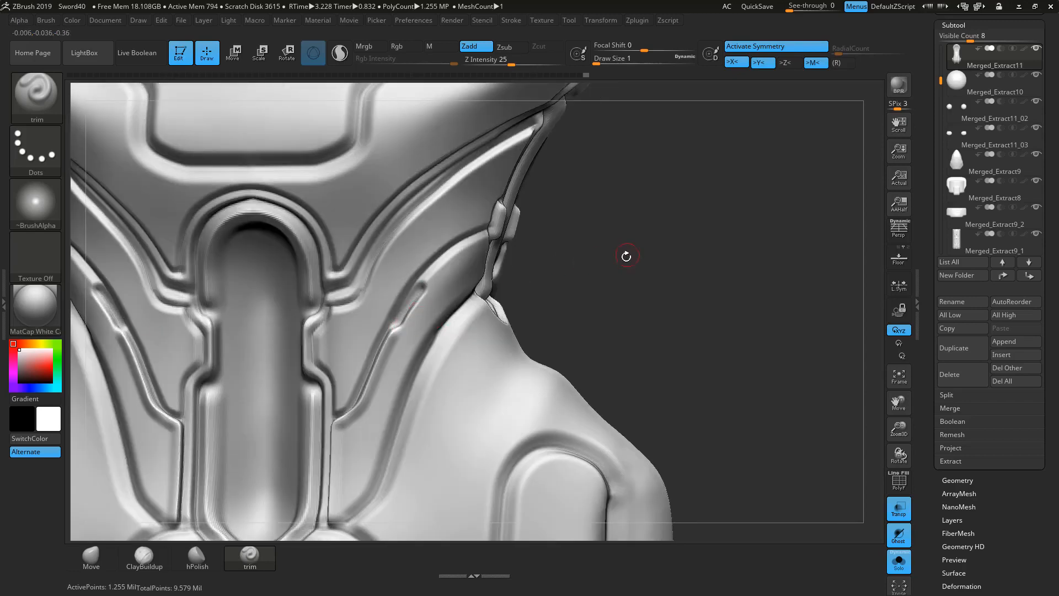
Step: Continue the lower panel's raised seam line from the stepped jog up to the side ridge, redoing the first stroke
{"action": "left_click_drag", "start_coordinate": [626, 255], "coordinate": [504, 237]}
{"action": "left_click_drag", "start_coordinate": [430, 269], "coordinate": [505, 236]}
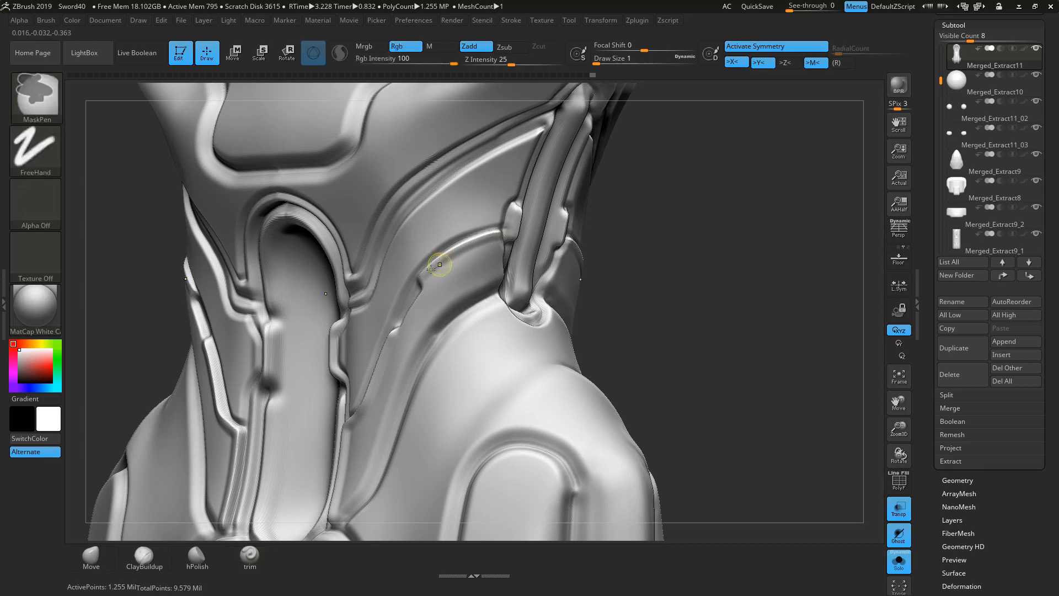
{"action": "key", "text": "ctrl+z"}
{"action": "mouse_move", "coordinate": [422, 280]}
{"action": "left_mouse_down"}
{"action": "mouse_move", "coordinate": [473, 242]}
{"action": "mouse_move", "coordinate": [513, 232]}
{"action": "left_mouse_up"}
Step: Carve the lower panel's edge down beside the side ridge, and close the seam's jog into a small capsule-shaped inset
{"action": "left_click_drag", "start_coordinate": [703, 222], "coordinate": [612, 219]}
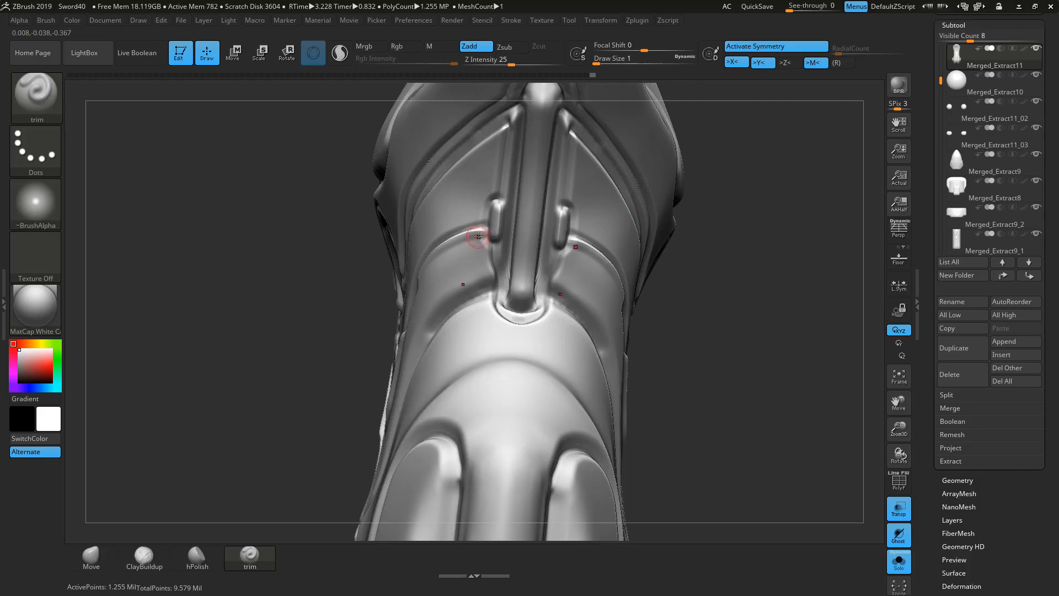
{"action": "left_click_drag", "start_coordinate": [486, 248], "coordinate": [496, 294]}
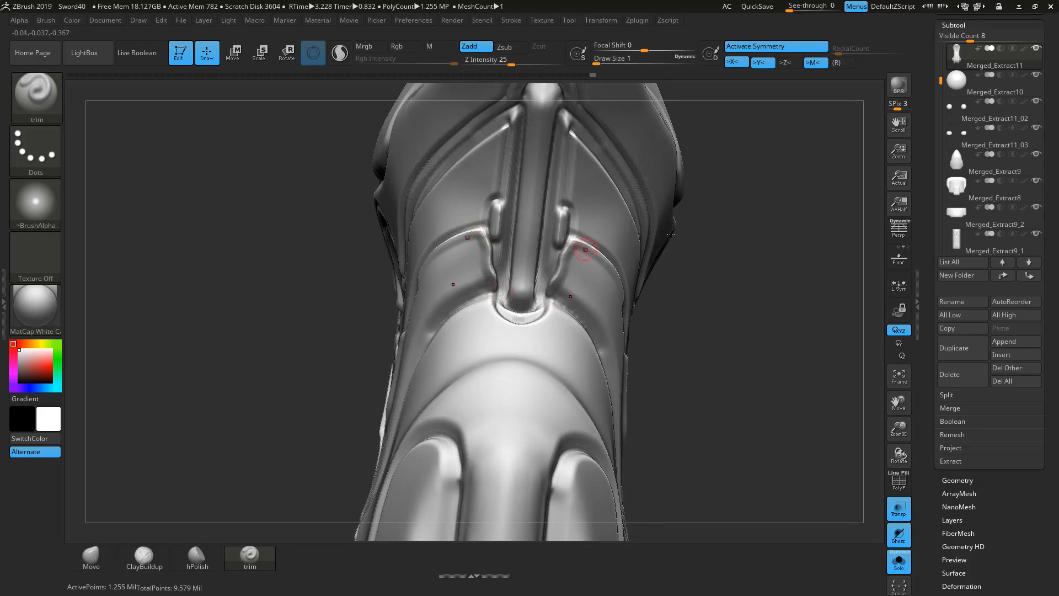
{"action": "left_click_drag", "start_coordinate": [758, 265], "coordinate": [634, 271]}
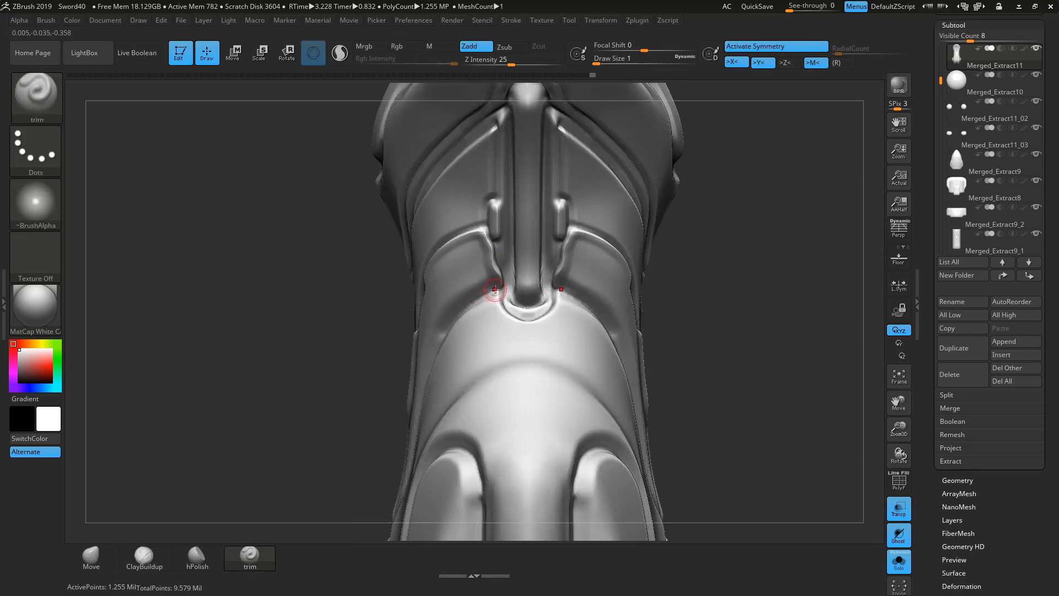
{"action": "left_click_drag", "start_coordinate": [777, 235], "coordinate": [733, 242], "text": "shift"}
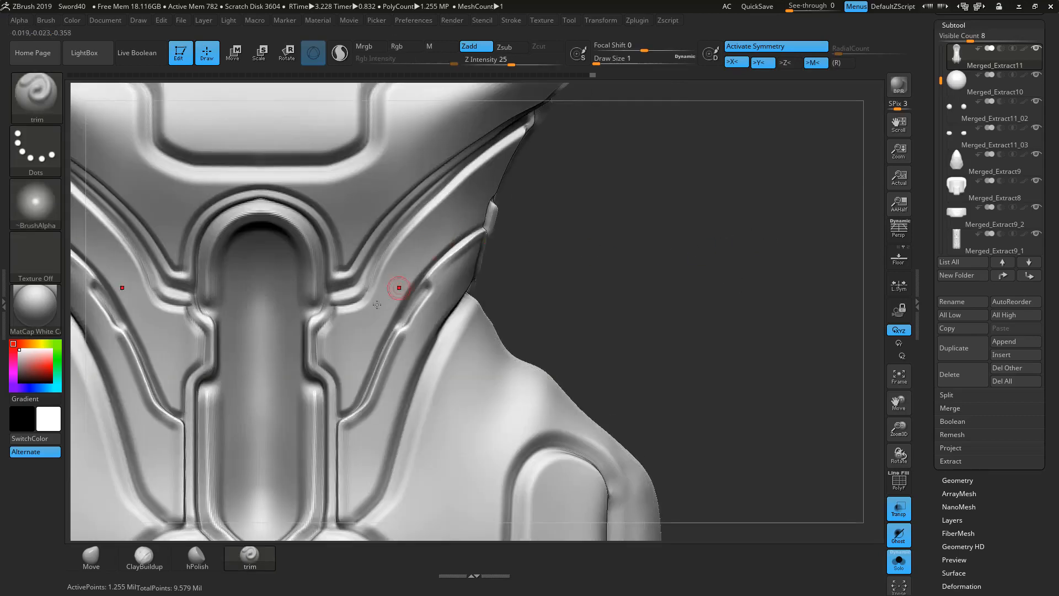
{"action": "mouse_move", "coordinate": [403, 320]}
{"action": "left_mouse_down"}
{"action": "mouse_move", "coordinate": [426, 286]}
{"action": "mouse_move", "coordinate": [403, 319]}
{"action": "mouse_move", "coordinate": [426, 288]}
{"action": "mouse_move", "coordinate": [403, 319]}
{"action": "mouse_move", "coordinate": [418, 323]}
{"action": "mouse_move", "coordinate": [434, 286]}
{"action": "mouse_move", "coordinate": [413, 283]}
{"action": "left_mouse_up"}
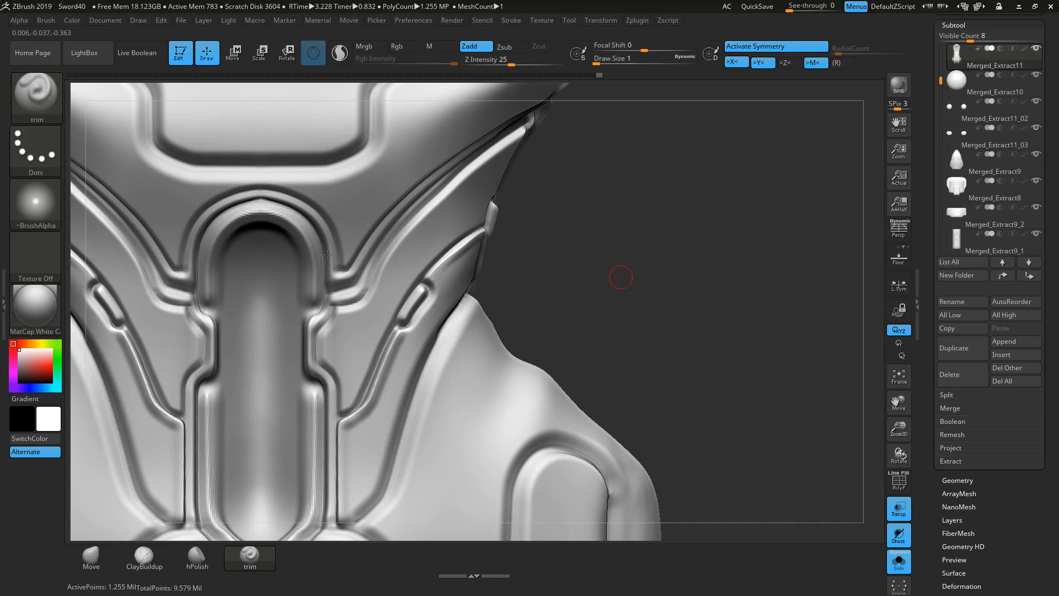
Step: Deepen the lower panel's bottom edge from the base of the centre slot's frame up to the side ridge
{"action": "left_click_drag", "start_coordinate": [620, 277], "coordinate": [601, 364], "text": "alt"}
{"action": "left_click_drag", "start_coordinate": [602, 252], "coordinate": [600, 182], "text": "alt"}
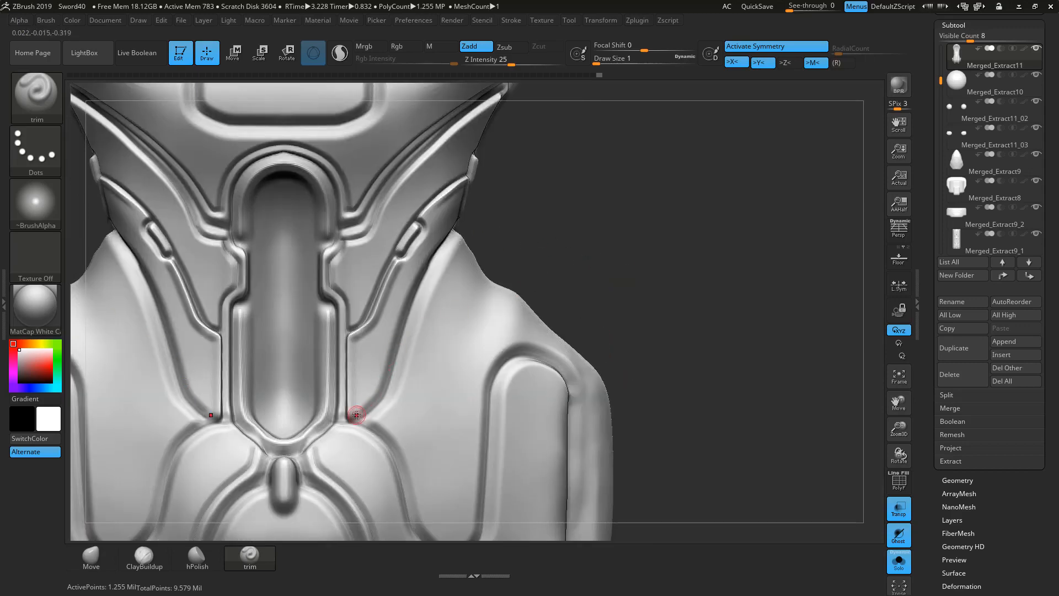
{"action": "left_click_drag", "start_coordinate": [368, 408], "coordinate": [385, 387]}
{"action": "left_click_drag", "start_coordinate": [623, 214], "coordinate": [580, 222]}
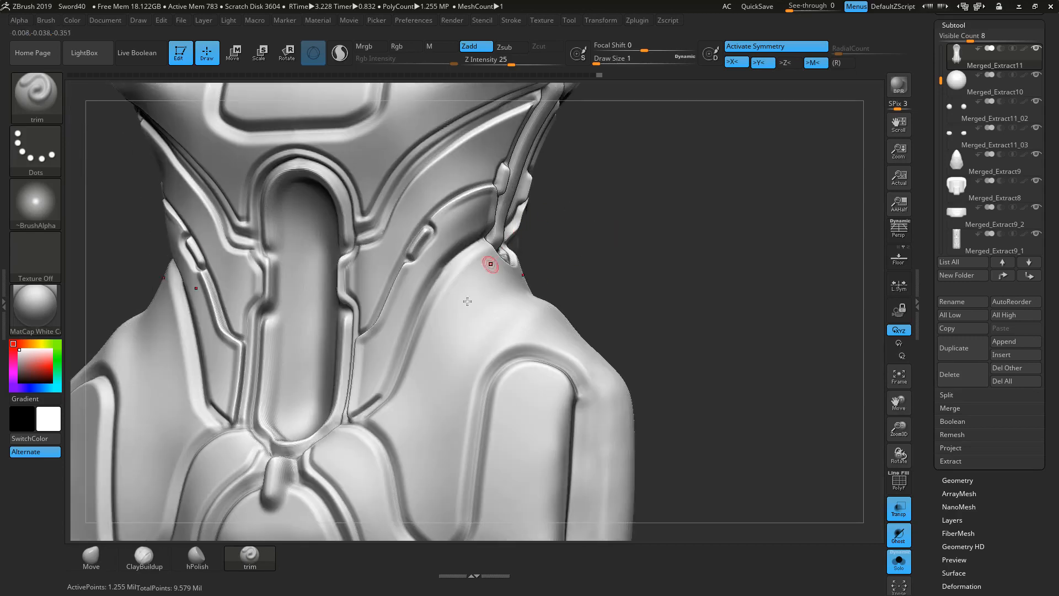
{"action": "mouse_move", "coordinate": [371, 407]}
{"action": "left_mouse_down"}
{"action": "mouse_move", "coordinate": [437, 267]}
{"action": "mouse_move", "coordinate": [507, 223]}
{"action": "left_mouse_up"}
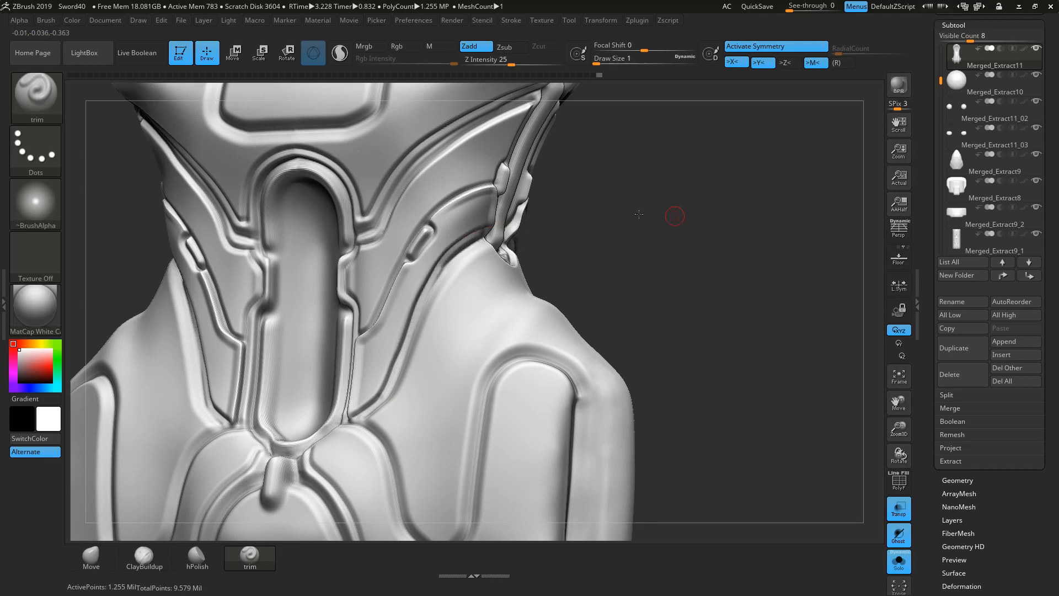
Step: Carve the outline around the U-shaped lower end of the side ridge
{"action": "left_click_drag", "start_coordinate": [674, 213], "coordinate": [645, 212]}
{"action": "left_click_drag", "start_coordinate": [737, 246], "coordinate": [694, 251]}
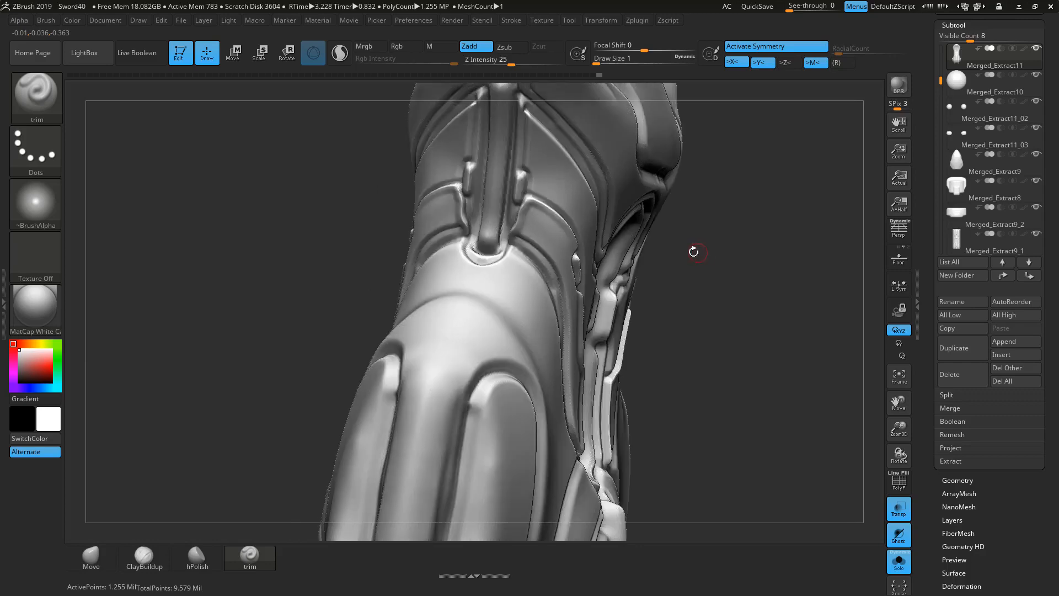
{"action": "left_click_drag", "start_coordinate": [745, 282], "coordinate": [714, 362]}
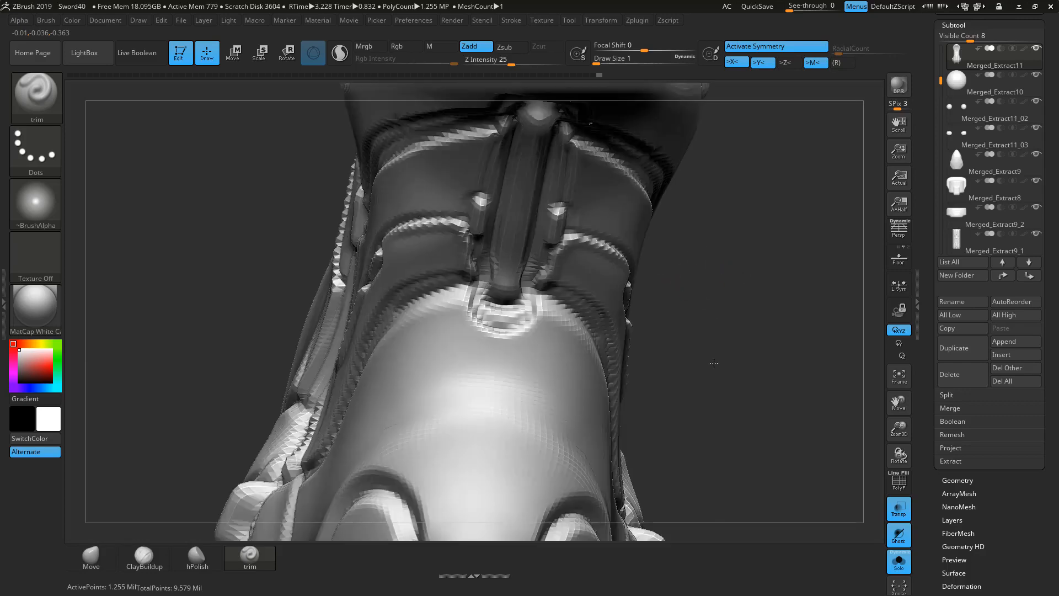
{"action": "mouse_move", "coordinate": [469, 284]}
{"action": "left_mouse_down"}
{"action": "mouse_move", "coordinate": [466, 314]}
{"action": "mouse_move", "coordinate": [497, 350]}
{"action": "left_mouse_up"}
Step: Deepen the outer groove over the centre slot's arch and along the upper side panel's edge to the base of the pointed wing
{"action": "mouse_move", "coordinate": [747, 314]}
{"action": "left_mouse_down"}
{"action": "mouse_move", "coordinate": [815, 273]}
{"action": "mouse_move", "coordinate": [734, 233]}
{"action": "mouse_move", "coordinate": [714, 267]}
{"action": "mouse_move", "coordinate": [725, 294]}
{"action": "mouse_move", "coordinate": [683, 238]}
{"action": "left_mouse_up"}
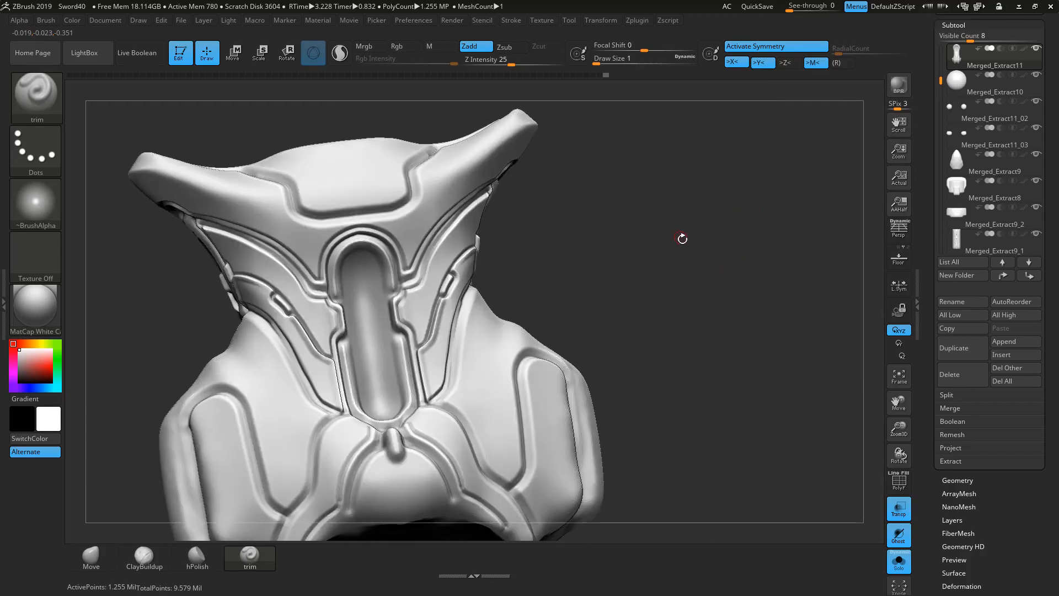
{"action": "mouse_move", "coordinate": [707, 276]}
{"action": "left_mouse_down"}
{"action": "mouse_move", "coordinate": [670, 240]}
{"action": "mouse_move", "coordinate": [679, 258]}
{"action": "mouse_move", "coordinate": [683, 236]}
{"action": "mouse_move", "coordinate": [677, 256]}
{"action": "mouse_move", "coordinate": [719, 280]}
{"action": "left_mouse_up"}
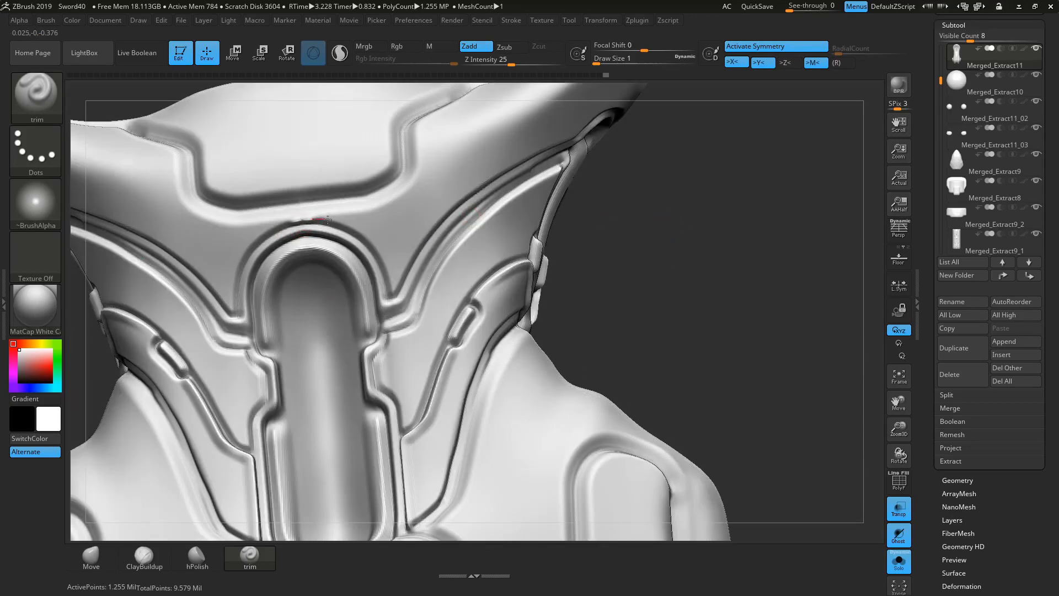
{"action": "mouse_move", "coordinate": [328, 220]}
{"action": "left_mouse_down"}
{"action": "mouse_move", "coordinate": [359, 229]}
{"action": "mouse_move", "coordinate": [394, 305]}
{"action": "left_mouse_up"}
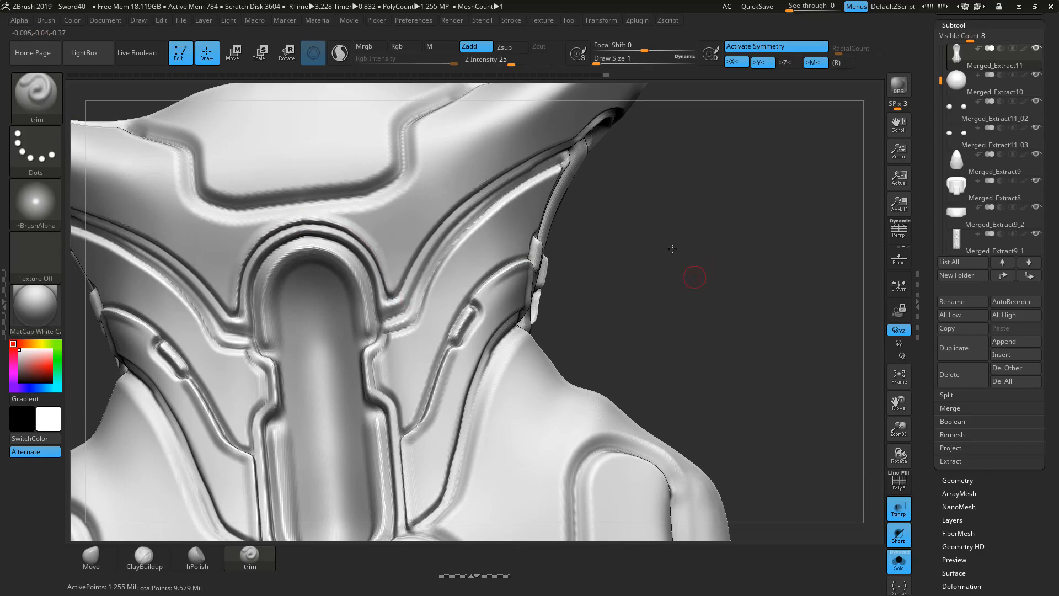
{"action": "left_click_drag", "start_coordinate": [673, 249], "coordinate": [574, 243]}
{"action": "mouse_move", "coordinate": [375, 286]}
{"action": "left_mouse_down"}
{"action": "mouse_move", "coordinate": [404, 229]}
{"action": "mouse_move", "coordinate": [434, 202]}
{"action": "mouse_move", "coordinate": [510, 163]}
{"action": "mouse_move", "coordinate": [614, 138]}
{"action": "left_mouse_up"}
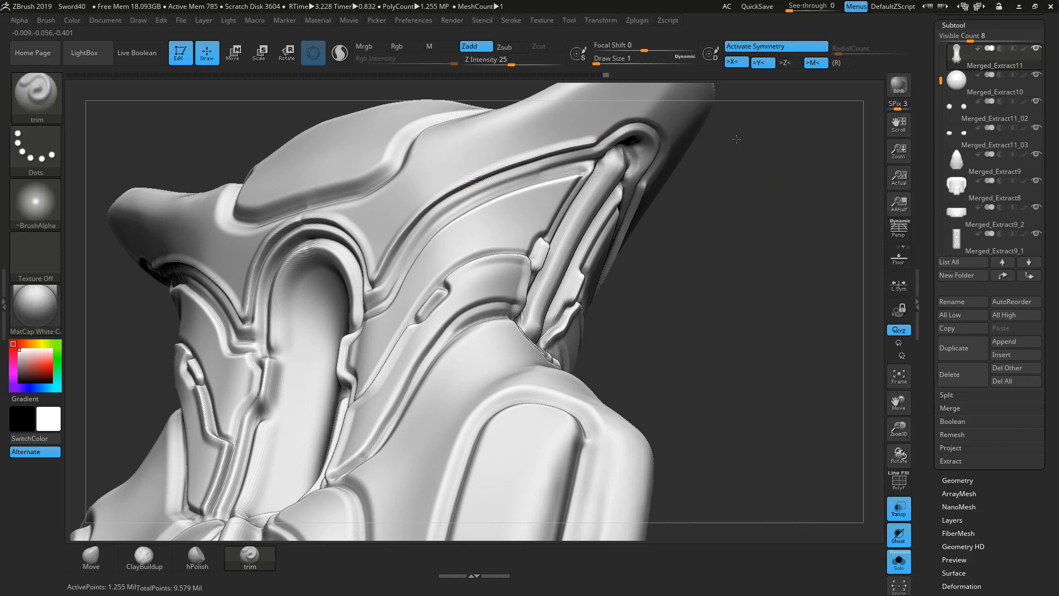
Step: Carve the outer groove around the side channel's rounded upper end beneath the pointed wing
{"action": "mouse_move", "coordinate": [736, 139]}
{"action": "left_mouse_down"}
{"action": "mouse_move", "coordinate": [804, 155]}
{"action": "mouse_move", "coordinate": [624, 235]}
{"action": "left_mouse_up"}
{"action": "mouse_move", "coordinate": [493, 231]}
{"action": "left_mouse_down"}
{"action": "mouse_move", "coordinate": [543, 210]}
{"action": "mouse_move", "coordinate": [569, 227]}
{"action": "left_mouse_up"}
{"action": "left_click_drag", "start_coordinate": [740, 251], "coordinate": [717, 261]}
{"action": "left_click_drag", "start_coordinate": [735, 309], "coordinate": [704, 291]}
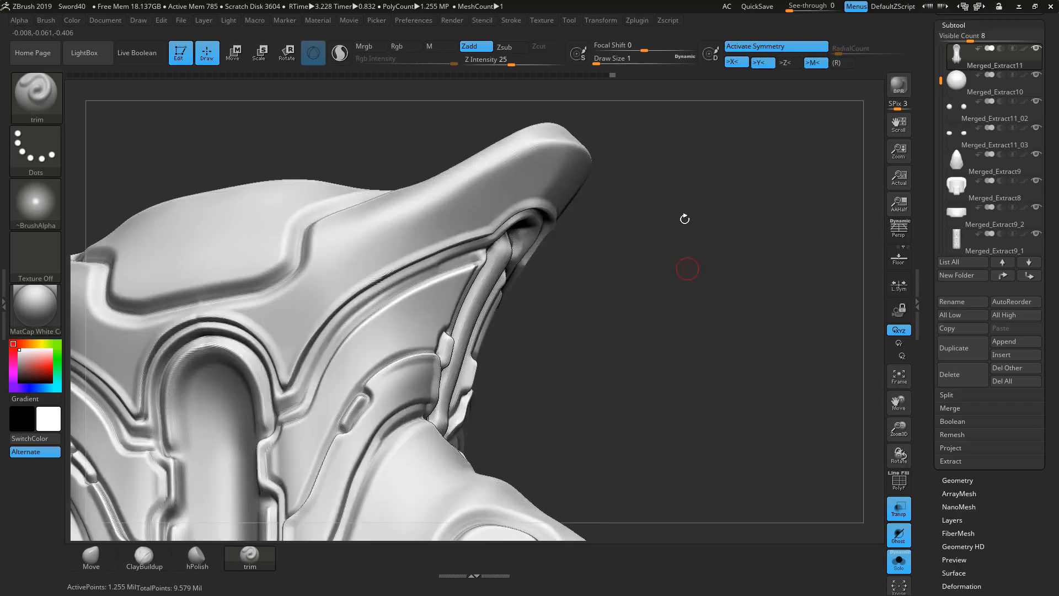
{"action": "left_click_drag", "start_coordinate": [685, 219], "coordinate": [670, 234]}
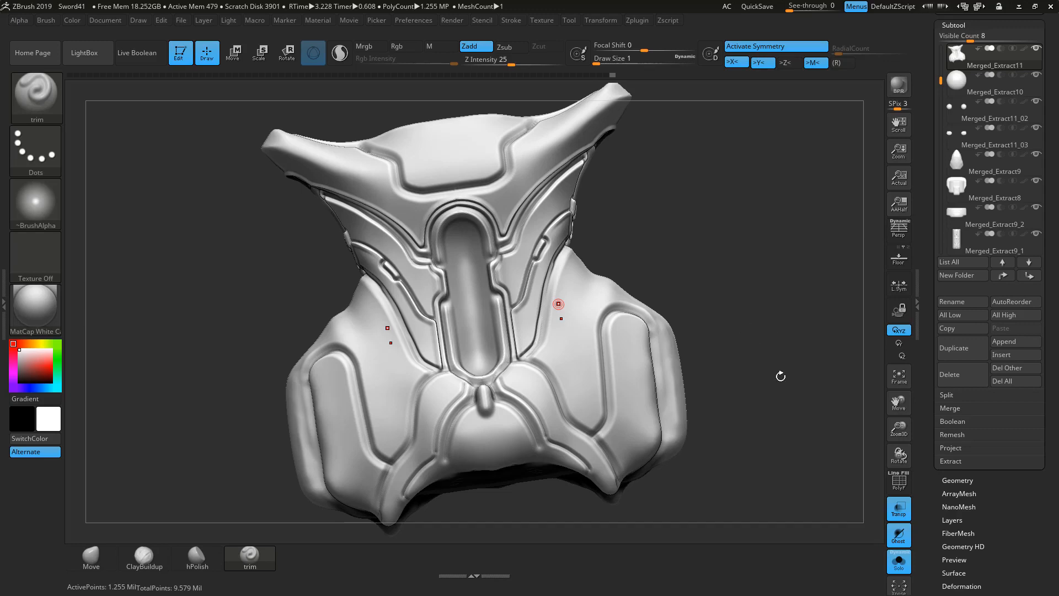
Step: Carve the seam from above the small centre knob down along the lower arch, and check it with the other subtools shown
{"action": "left_click_drag", "start_coordinate": [749, 436], "coordinate": [717, 287], "text": "alt"}
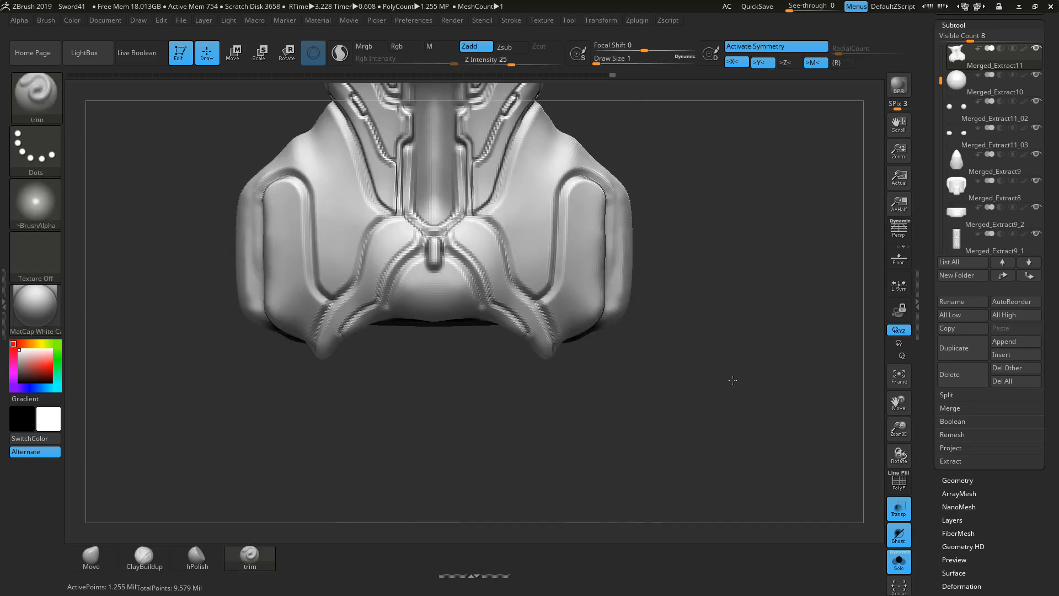
{"action": "left_click_drag", "start_coordinate": [707, 370], "coordinate": [700, 414], "text": "alt"}
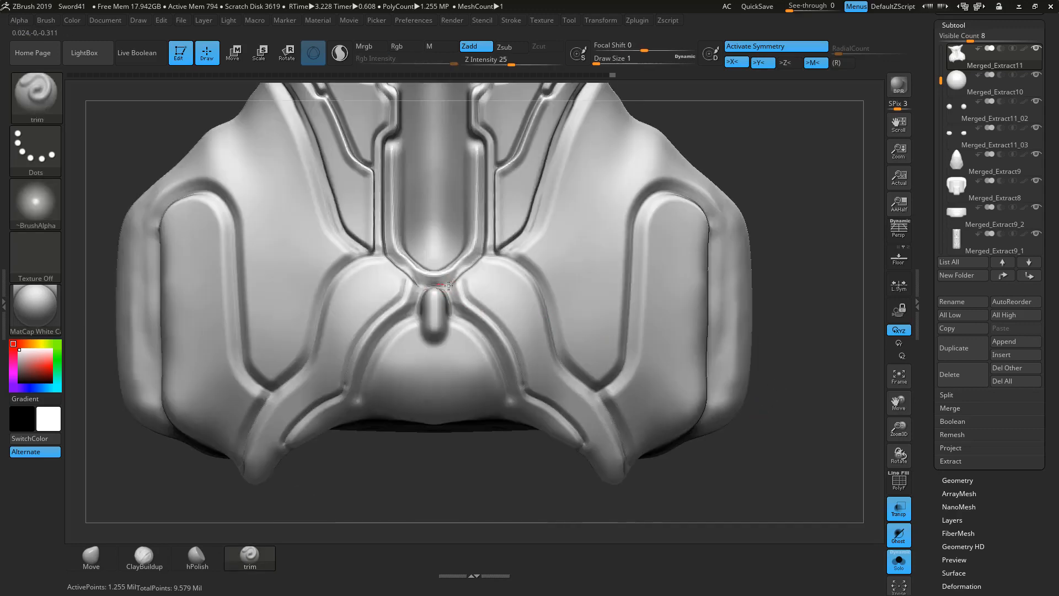
{"action": "mouse_move", "coordinate": [434, 285]}
{"action": "left_mouse_down"}
{"action": "mouse_move", "coordinate": [497, 343]}
{"action": "mouse_move", "coordinate": [514, 402]}
{"action": "left_mouse_up"}
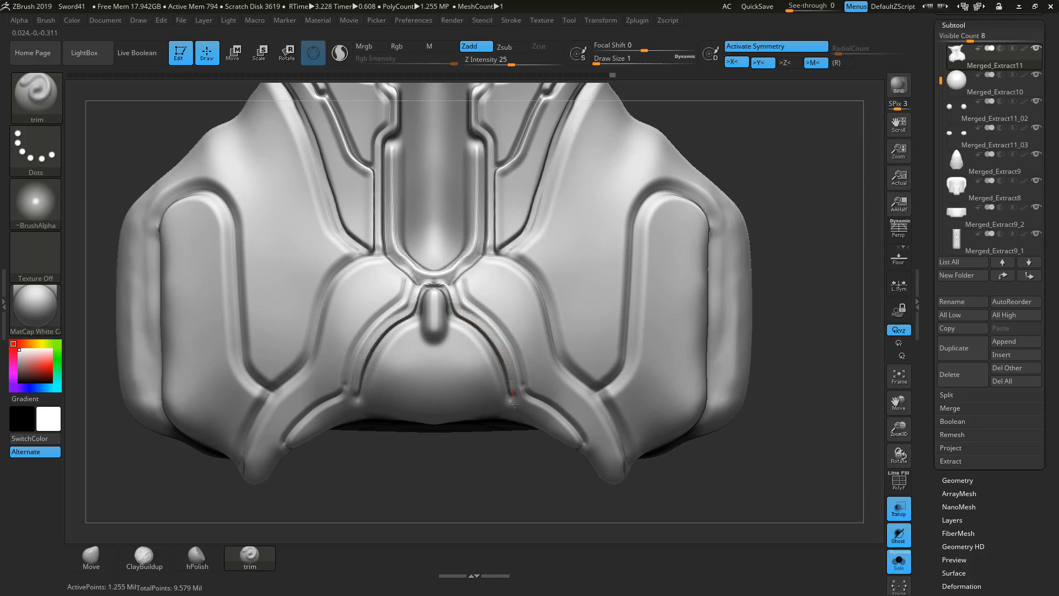
{"action": "left_click", "coordinate": [898, 567]}
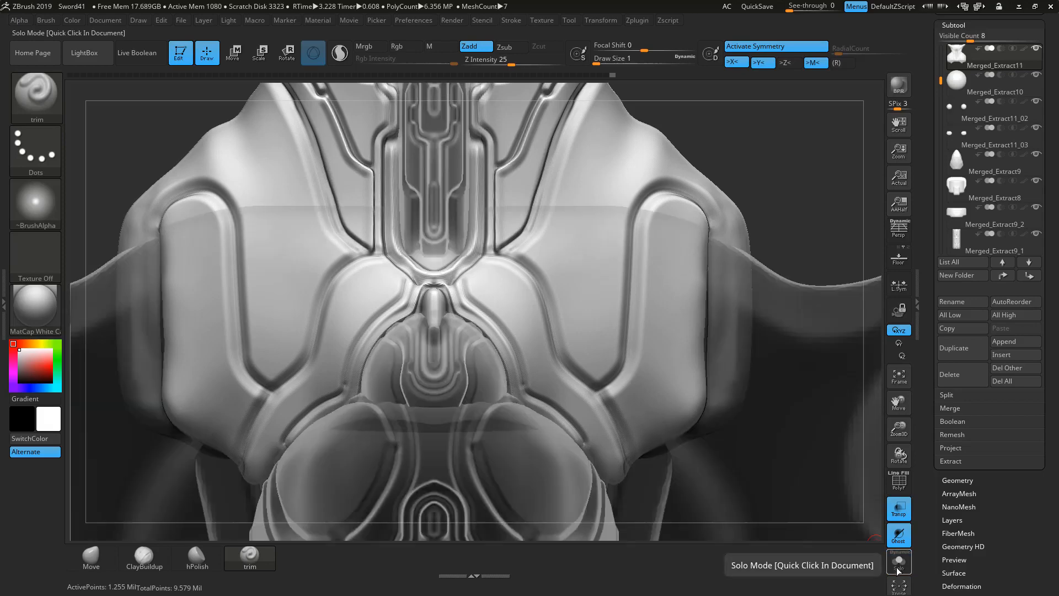
{"action": "left_click", "coordinate": [897, 567]}
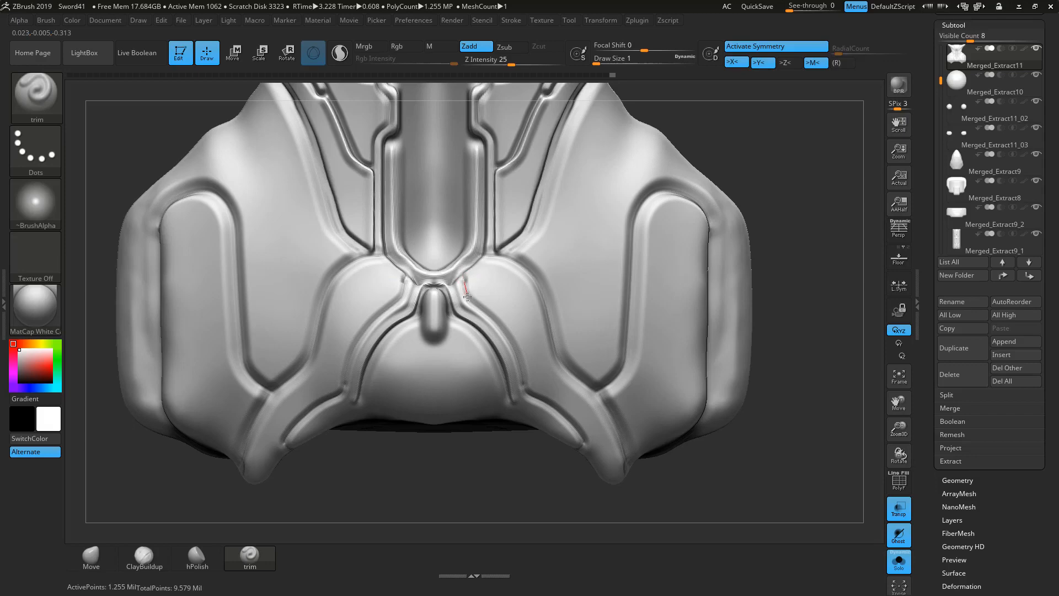
Step: Deepen the outer seam down the lower arch and along the lower edge strip to its pointed end
{"action": "mouse_move", "coordinate": [471, 269]}
{"action": "left_mouse_down"}
{"action": "mouse_move", "coordinate": [468, 288]}
{"action": "mouse_move", "coordinate": [504, 327]}
{"action": "mouse_move", "coordinate": [529, 382]}
{"action": "left_mouse_up"}
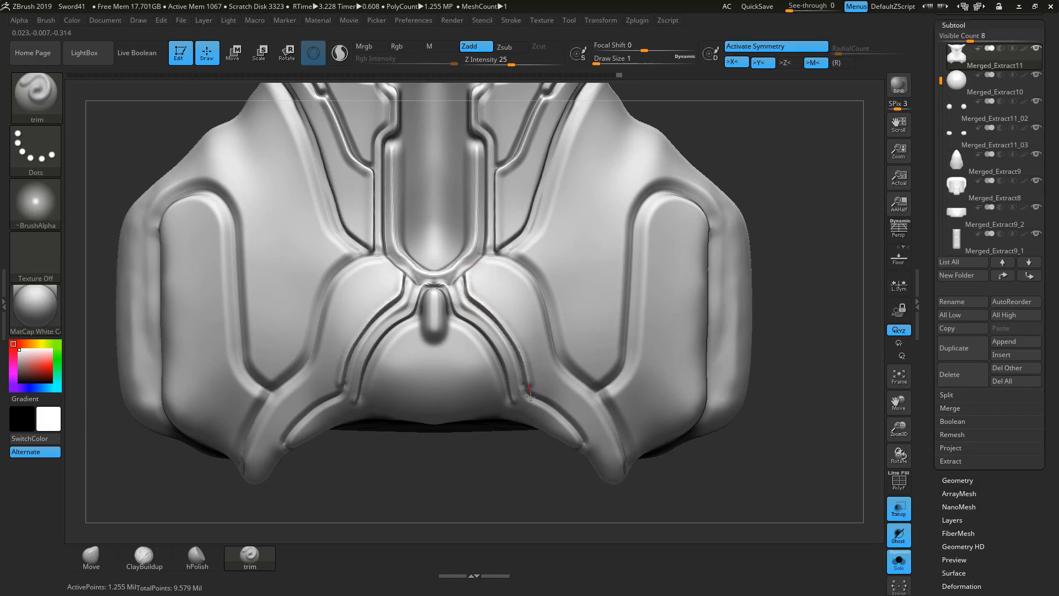
{"action": "mouse_move", "coordinate": [513, 493]}
{"action": "left_mouse_down"}
{"action": "mouse_move", "coordinate": [515, 509]}
{"action": "mouse_move", "coordinate": [525, 445]}
{"action": "mouse_move", "coordinate": [574, 483]}
{"action": "left_mouse_up"}
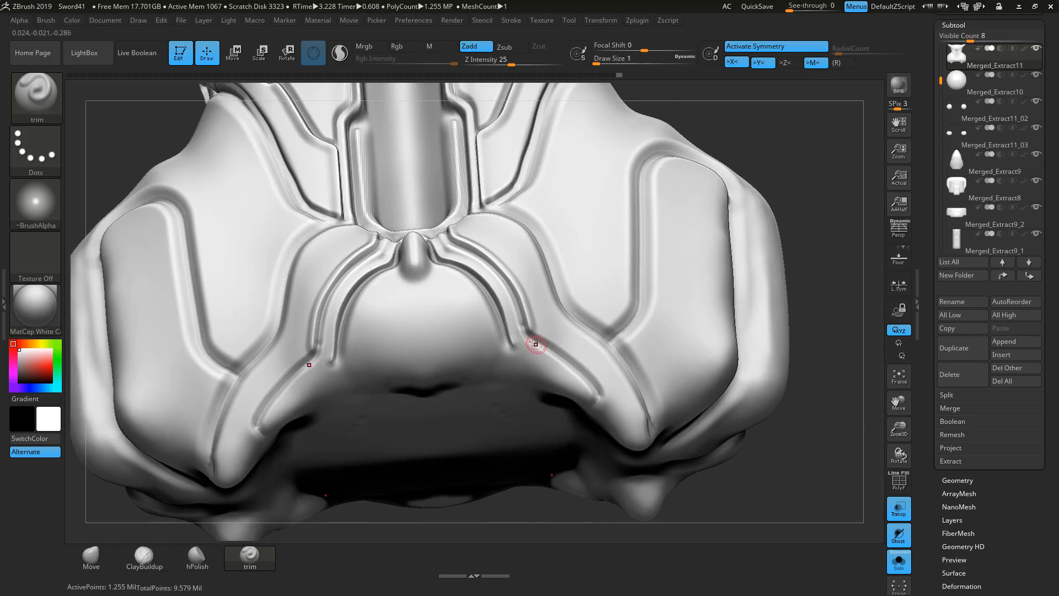
{"action": "mouse_move", "coordinate": [552, 344]}
{"action": "left_mouse_down"}
{"action": "mouse_move", "coordinate": [607, 404]}
{"action": "mouse_move", "coordinate": [589, 416]}
{"action": "left_mouse_up"}
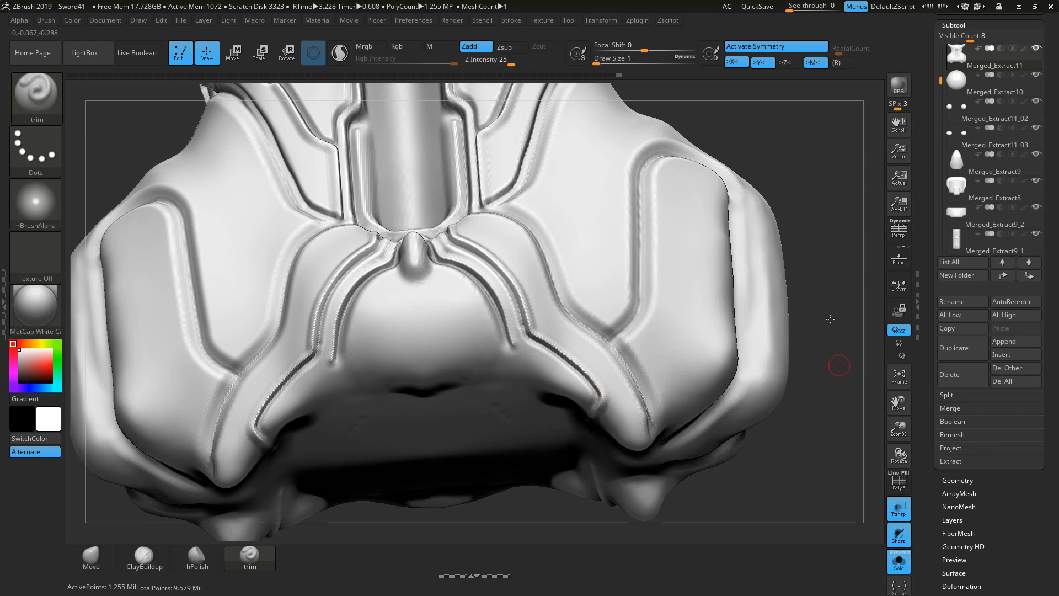
{"action": "left_click_drag", "start_coordinate": [831, 319], "coordinate": [593, 418]}
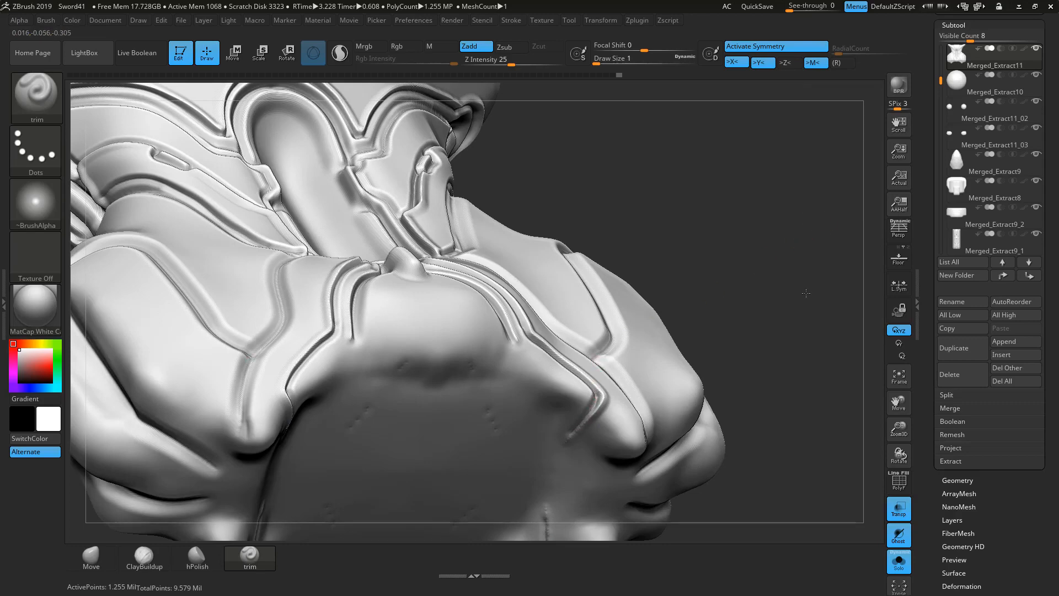
Step: Carve a curved seam over the shoulder from the side panel's rounded top, comparing it with the uncarved surface
{"action": "mouse_move", "coordinate": [807, 293]}
{"action": "left_mouse_down", "text": "shift"}
{"action": "mouse_move", "coordinate": [797, 230]}
{"action": "mouse_move", "coordinate": [480, 232]}
{"action": "left_mouse_up", "text": "shift"}
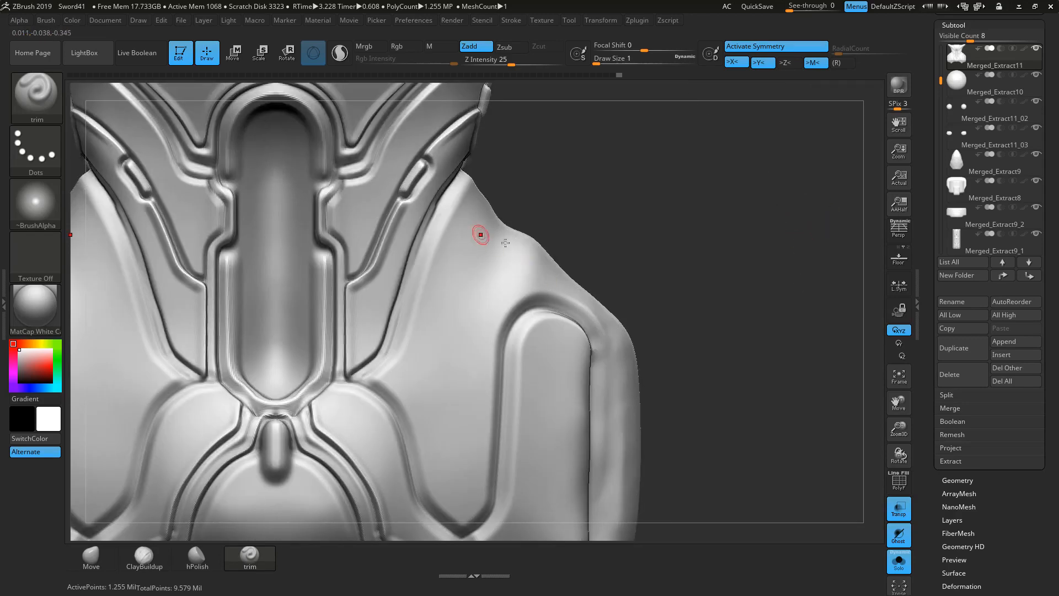
{"action": "left_click_drag", "start_coordinate": [550, 289], "coordinate": [532, 222]}
{"action": "left_click_drag", "start_coordinate": [653, 248], "coordinate": [583, 220]}
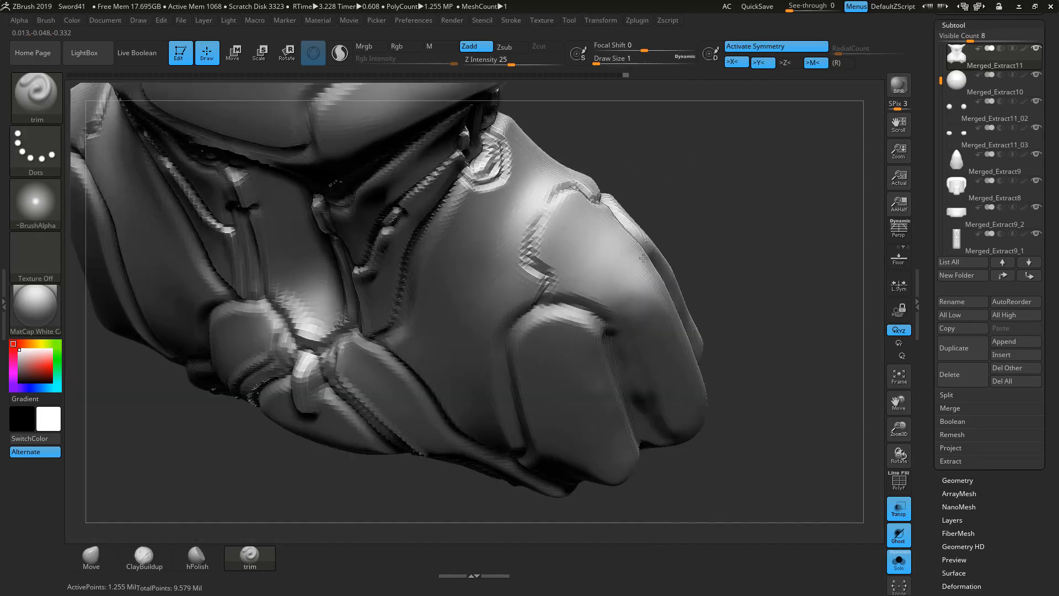
{"action": "key", "text": "ctrl+z"}
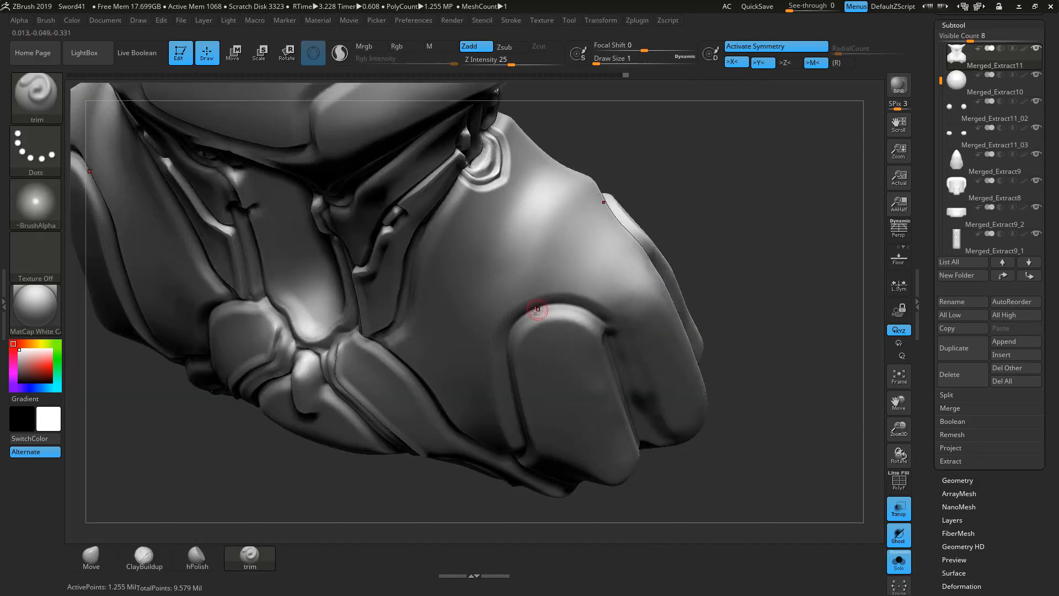
{"action": "key", "text": "ctrl+shift+z"}
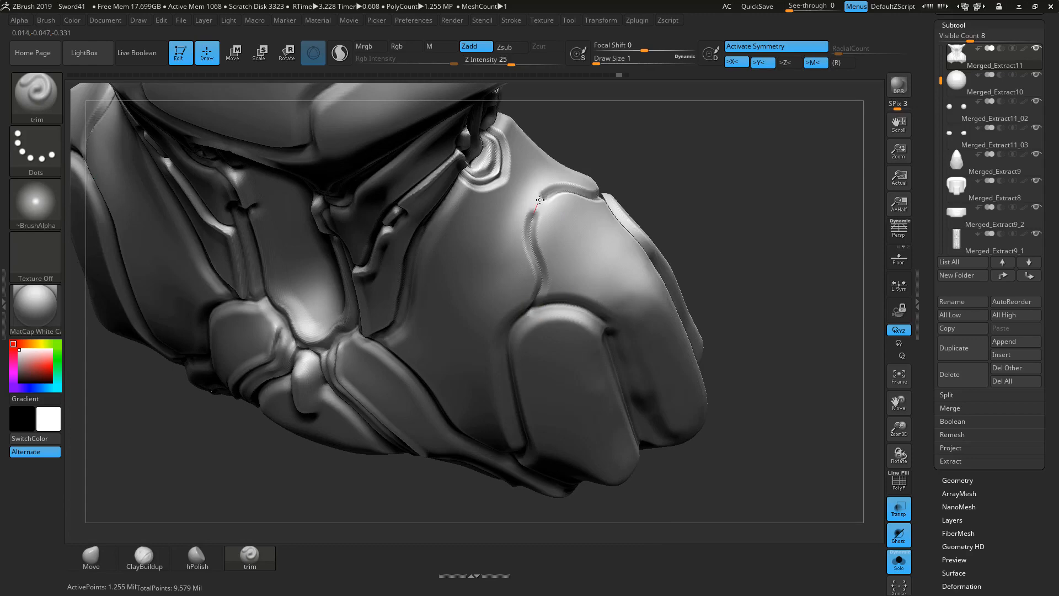
{"action": "left_click_drag", "start_coordinate": [733, 170], "coordinate": [735, 114]}
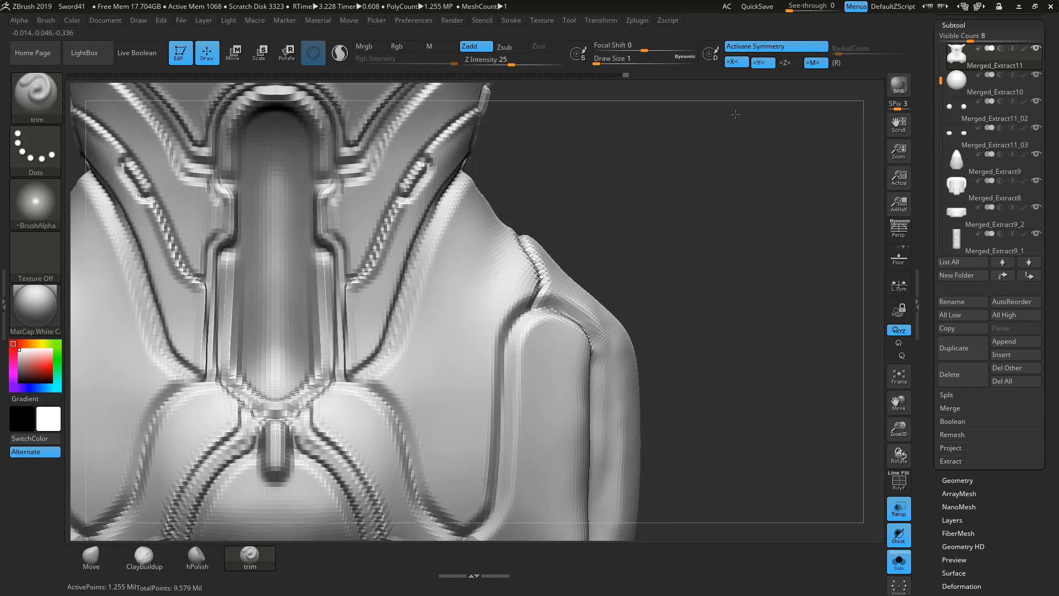
Step: Sharpen the groove around the large tapered panel's lower end and up its outer edge, cutting a small notch into that edge
{"action": "mouse_move", "coordinate": [646, 158]}
{"action": "left_mouse_down"}
{"action": "mouse_move", "coordinate": [708, 346]}
{"action": "mouse_move", "coordinate": [701, 259]}
{"action": "left_mouse_up"}
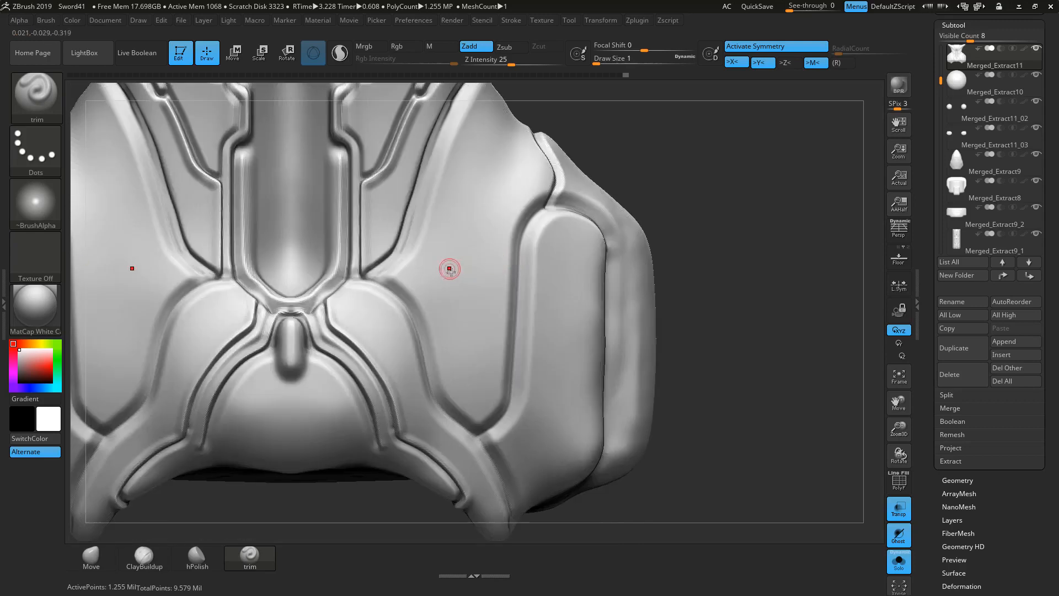
{"action": "mouse_move", "coordinate": [426, 324]}
{"action": "left_mouse_down"}
{"action": "mouse_move", "coordinate": [450, 403]}
{"action": "mouse_move", "coordinate": [479, 430]}
{"action": "left_mouse_up"}
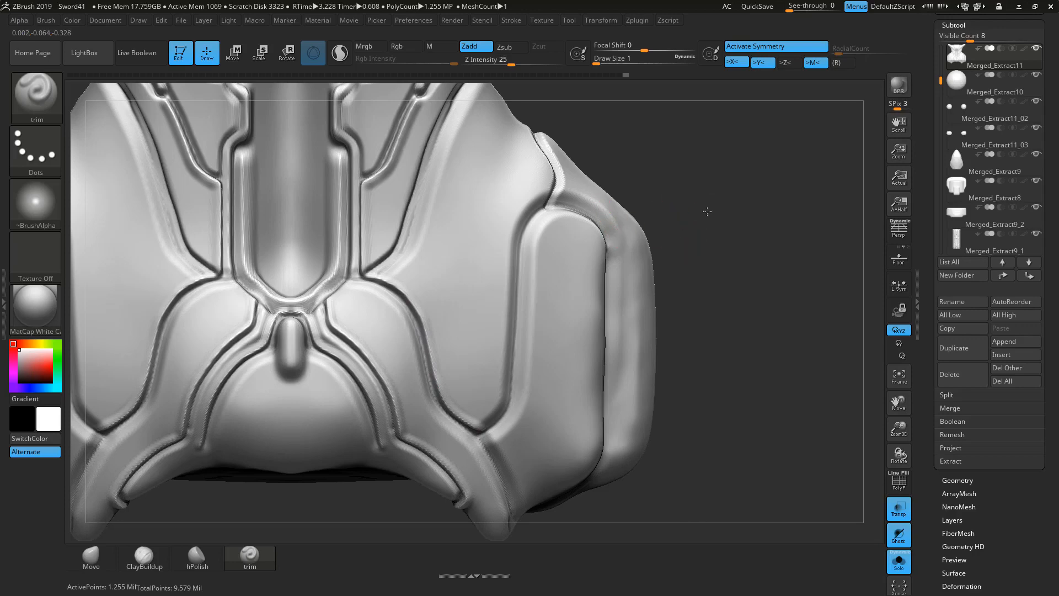
{"action": "left_click_drag", "start_coordinate": [707, 211], "coordinate": [501, 392]}
{"action": "left_click_drag", "start_coordinate": [475, 427], "coordinate": [497, 390]}
{"action": "mouse_move", "coordinate": [514, 281]}
{"action": "left_mouse_down"}
{"action": "mouse_move", "coordinate": [502, 267]}
{"action": "mouse_move", "coordinate": [507, 237]}
{"action": "mouse_move", "coordinate": [527, 207]}
{"action": "mouse_move", "coordinate": [568, 187]}
{"action": "left_mouse_up"}
{"action": "mouse_move", "coordinate": [722, 178]}
{"action": "left_mouse_down"}
{"action": "mouse_move", "coordinate": [490, 326]}
{"action": "mouse_move", "coordinate": [532, 243]}
{"action": "left_mouse_up"}
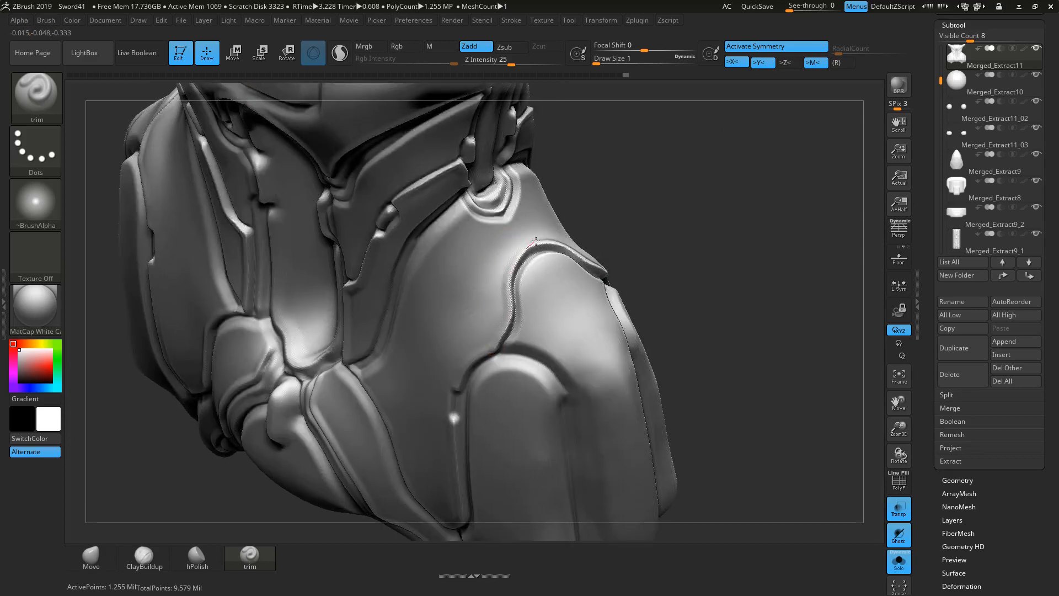
Step: Carve the outer seam over the side panel's rounded upper end and down its outer side
{"action": "mouse_move", "coordinate": [724, 228]}
{"action": "left_mouse_down"}
{"action": "mouse_move", "coordinate": [736, 307]}
{"action": "mouse_move", "coordinate": [717, 342]}
{"action": "mouse_move", "coordinate": [690, 353]}
{"action": "left_mouse_up"}
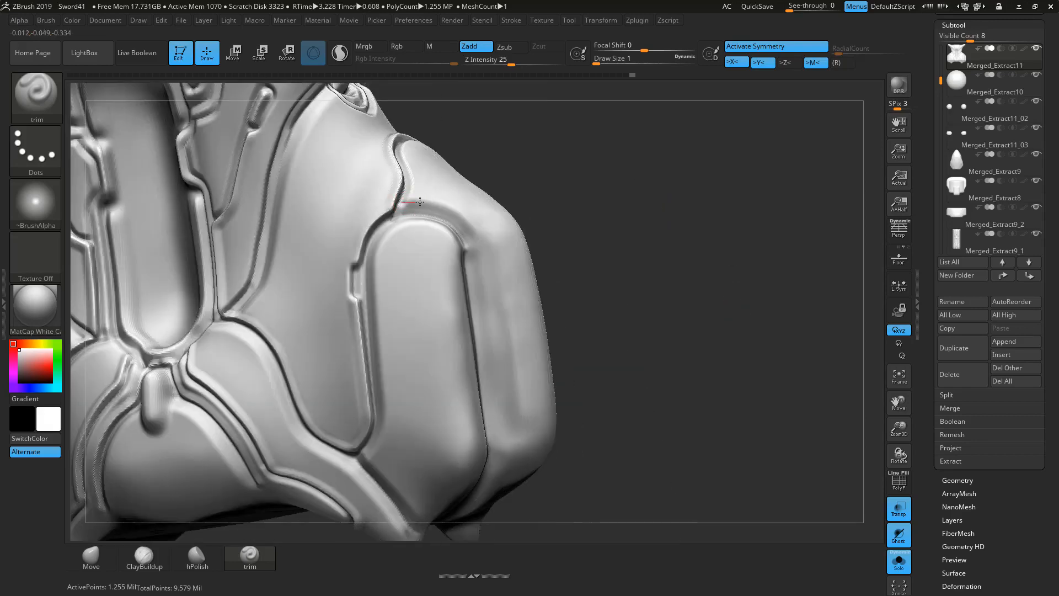
{"action": "mouse_move", "coordinate": [420, 202]}
{"action": "left_mouse_down"}
{"action": "mouse_move", "coordinate": [469, 227]}
{"action": "mouse_move", "coordinate": [477, 250]}
{"action": "left_mouse_up"}
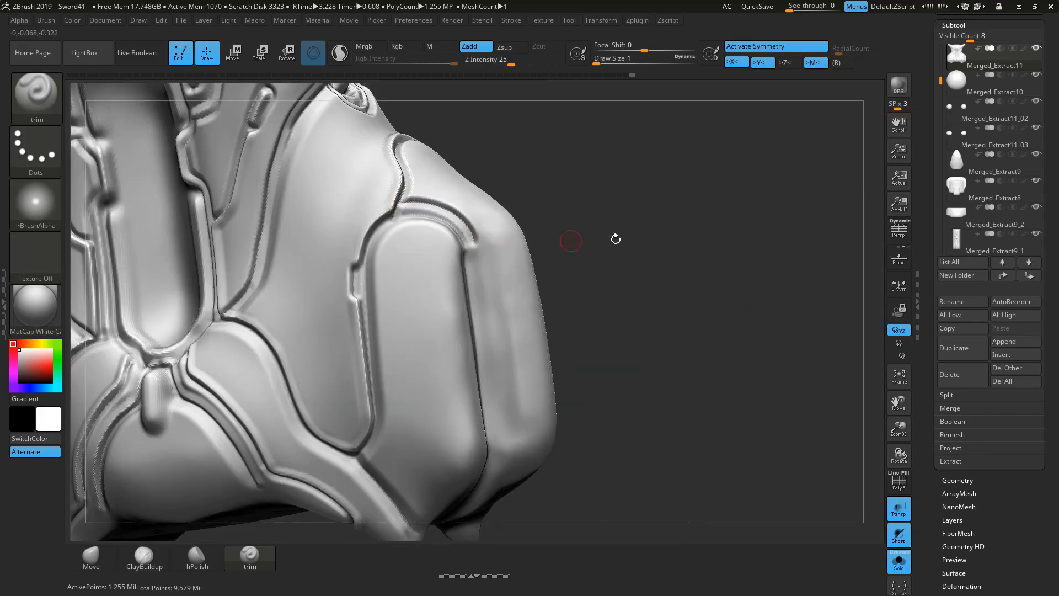
{"action": "left_click_drag", "start_coordinate": [615, 237], "coordinate": [595, 240]}
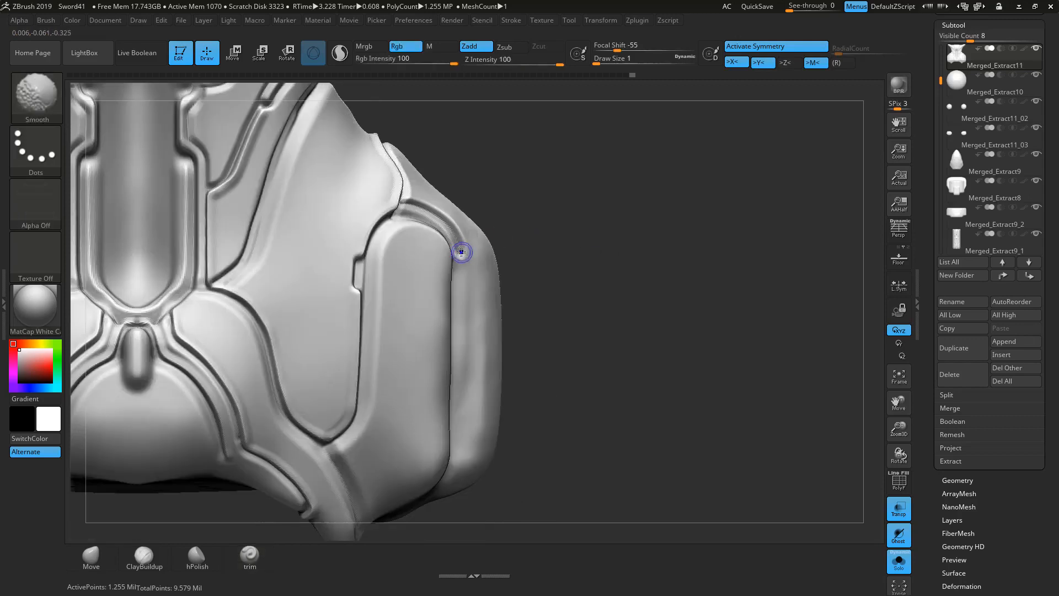
{"action": "left_click_drag", "start_coordinate": [459, 243], "coordinate": [464, 298]}
{"action": "left_click_drag", "start_coordinate": [468, 424], "coordinate": [458, 473]}
Step: Show the other subtools and carve a short cross seam on the shoulder plate where it meets the side blade
{"action": "left_click", "coordinate": [899, 561]}
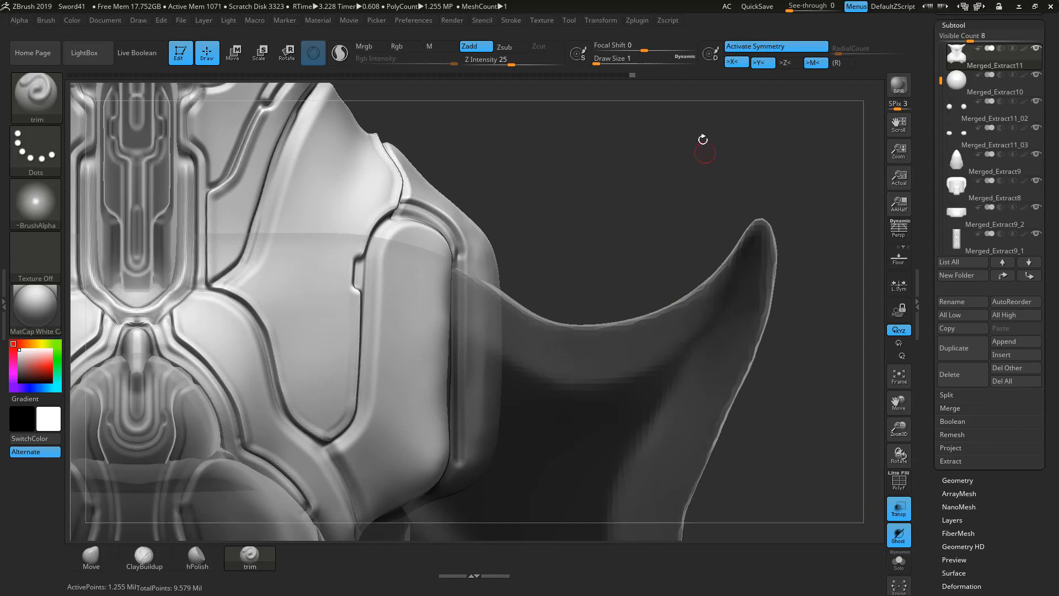
{"action": "left_click_drag", "start_coordinate": [703, 139], "coordinate": [662, 221]}
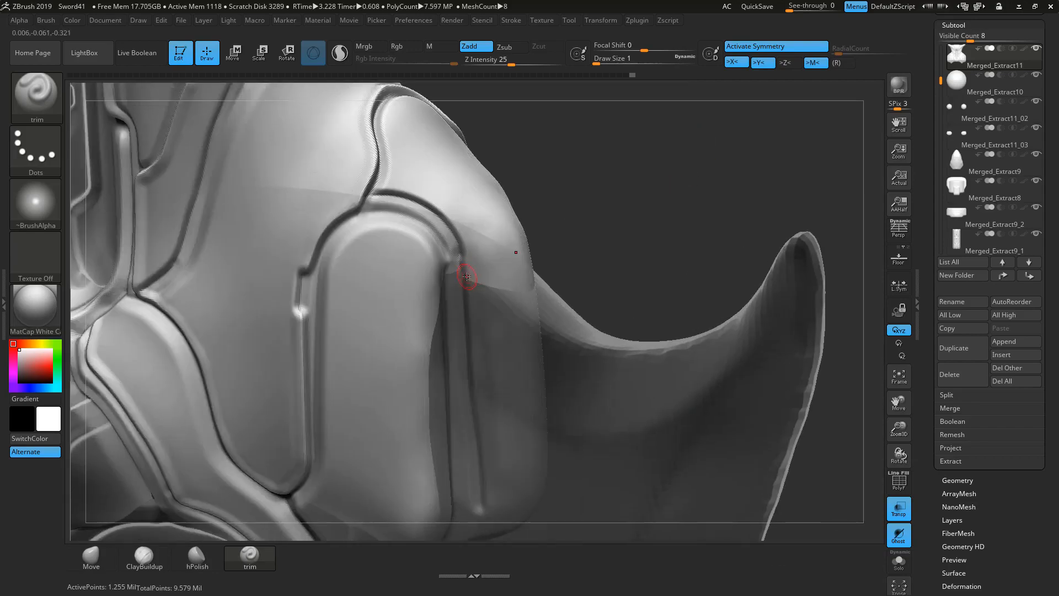
{"action": "left_click_drag", "start_coordinate": [484, 285], "coordinate": [530, 286]}
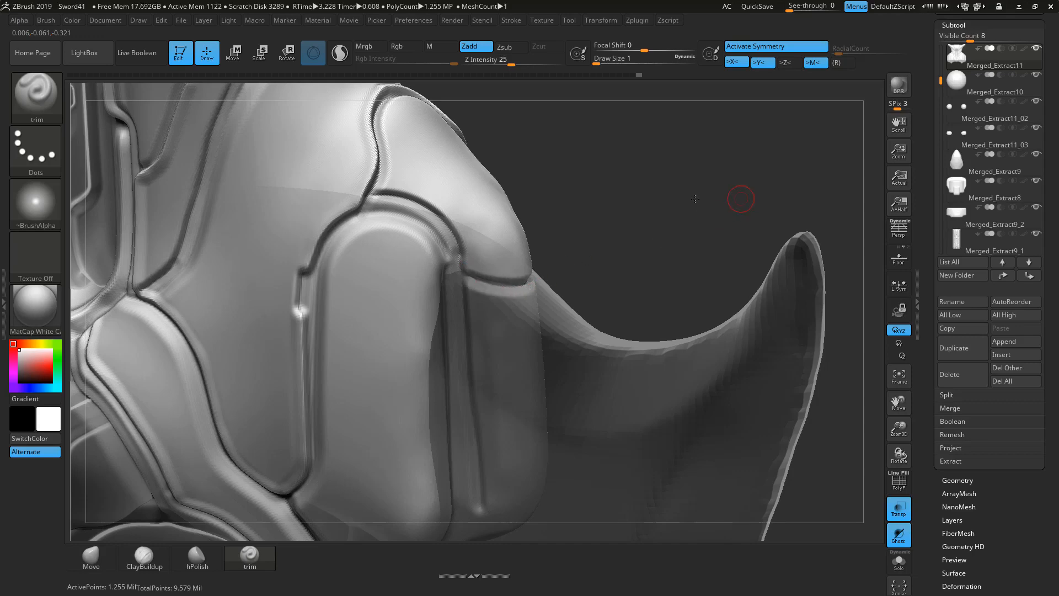
Step: Turn off subtool transparency and deepen the inner groove over the side panel's rounded upper end down to the cross seam
{"action": "left_click_drag", "start_coordinate": [695, 198], "coordinate": [597, 180]}
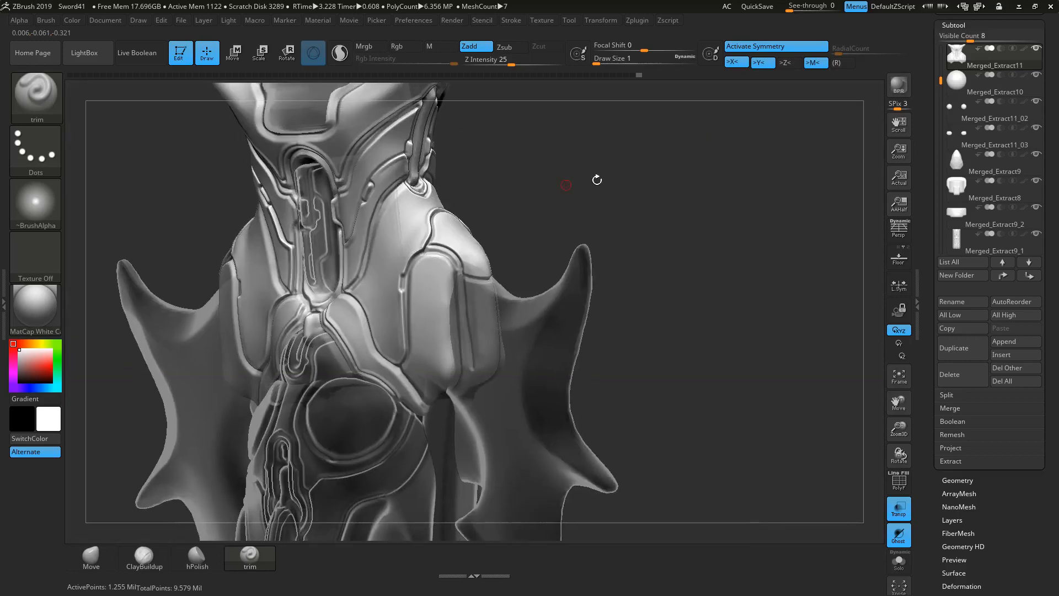
{"action": "left_click_drag", "start_coordinate": [646, 214], "coordinate": [650, 149]}
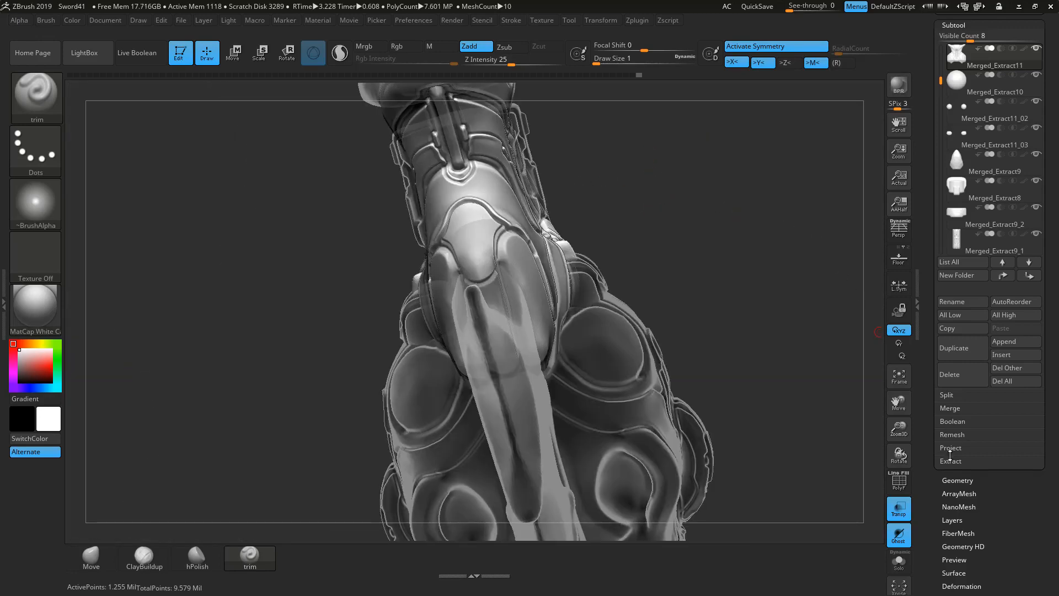
{"action": "left_click", "coordinate": [899, 509]}
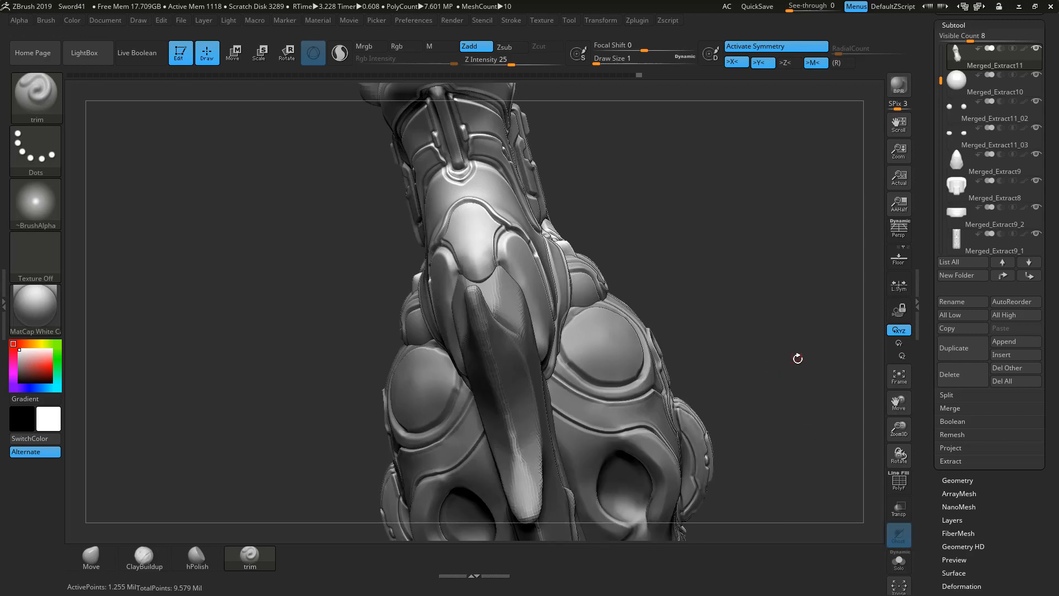
{"action": "left_click_drag", "start_coordinate": [825, 328], "coordinate": [637, 167]}
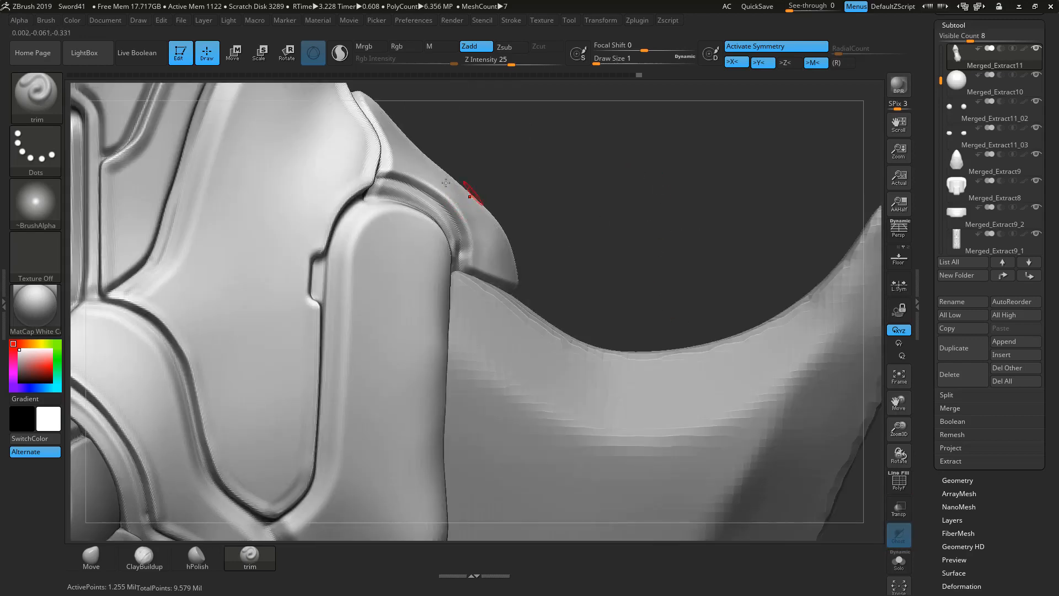
{"action": "mouse_move", "coordinate": [385, 182]}
{"action": "left_mouse_down"}
{"action": "mouse_move", "coordinate": [438, 207]}
{"action": "mouse_move", "coordinate": [459, 284]}
{"action": "left_mouse_up"}
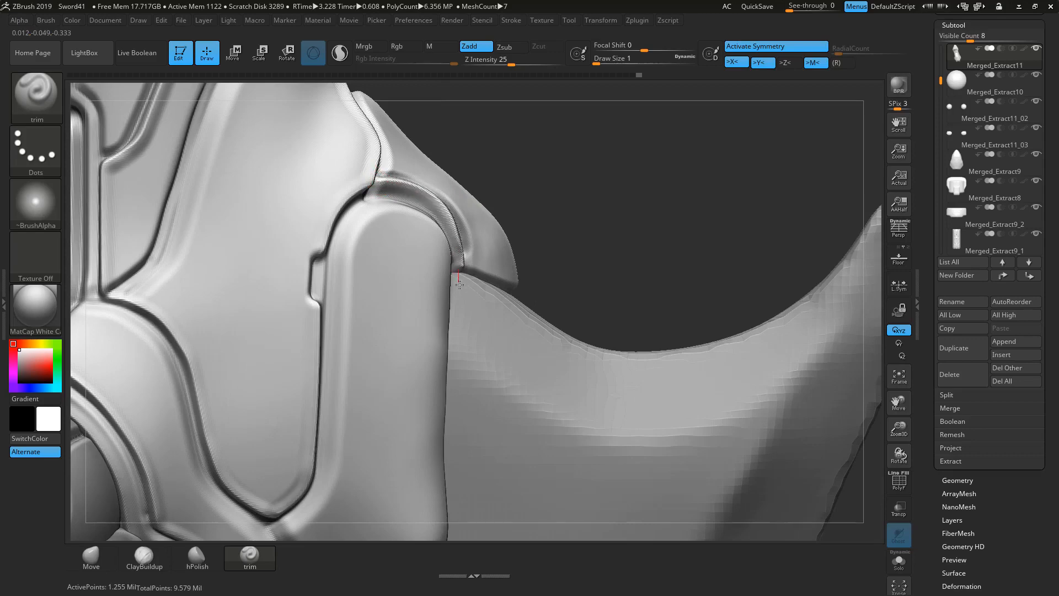
{"action": "left_click_drag", "start_coordinate": [625, 215], "coordinate": [746, 174]}
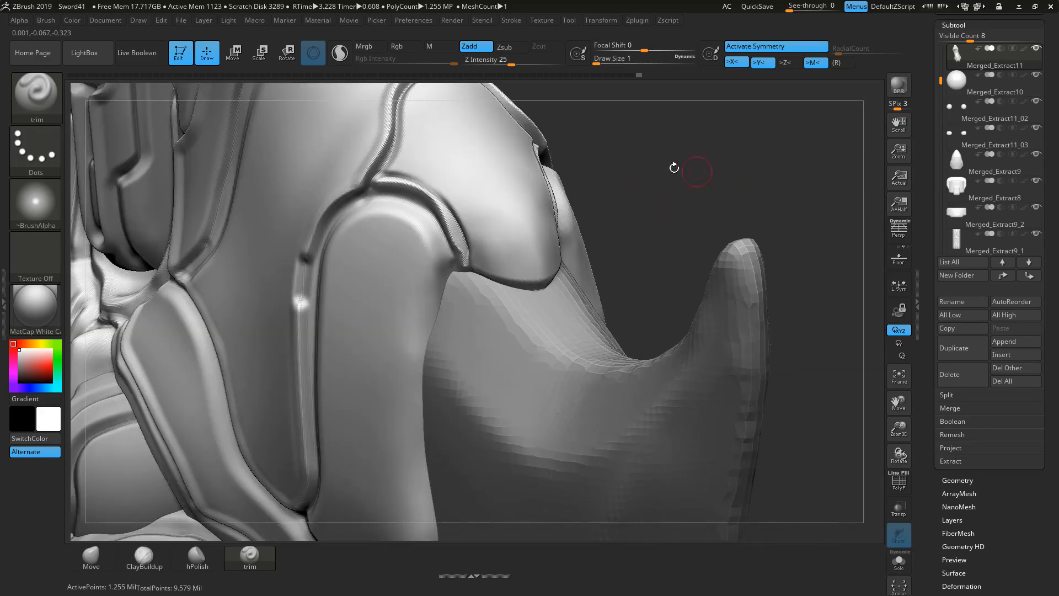
{"action": "key", "text": "ctrl+z"}
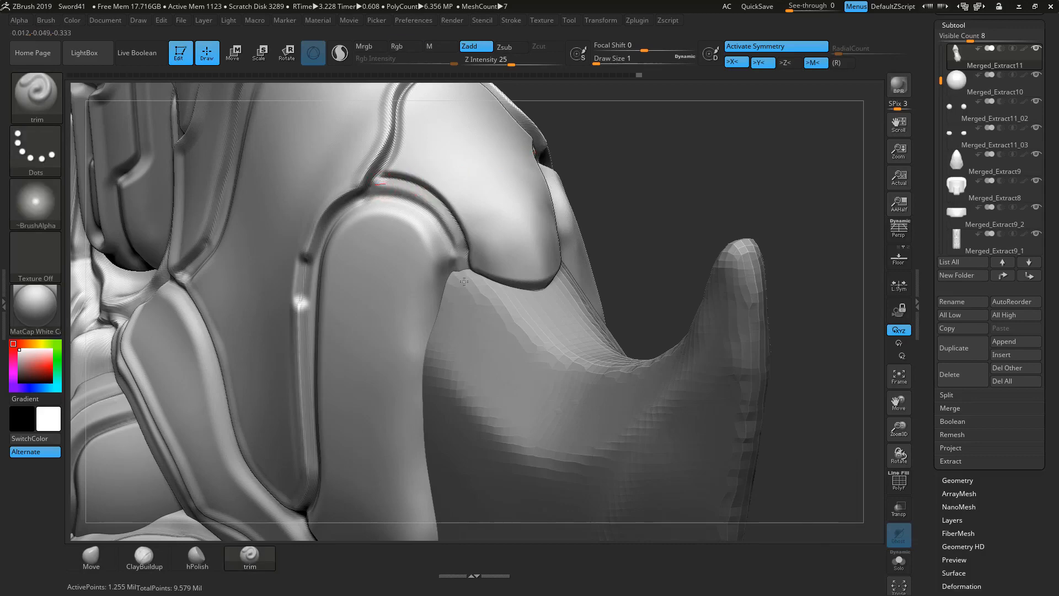
{"action": "key", "text": "ctrl+shift+z"}
Step: Check the whole hilt, and outline the small notch on the tapered panel's outer edge as a rounded tab
{"action": "left_click_drag", "start_coordinate": [680, 191], "coordinate": [653, 184]}
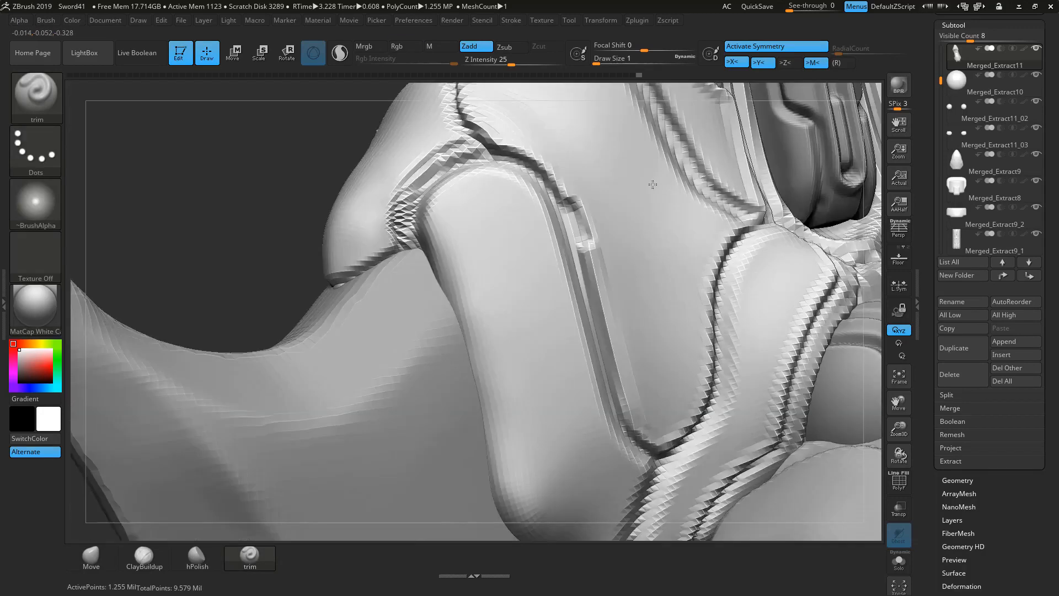
{"action": "key", "text": "f"}
{"action": "left_click_drag", "start_coordinate": [586, 200], "coordinate": [607, 185]}
{"action": "left_click_drag", "start_coordinate": [608, 185], "coordinate": [729, 203], "text": "alt"}
{"action": "left_click_drag", "start_coordinate": [764, 152], "coordinate": [549, 213], "text": "alt"}
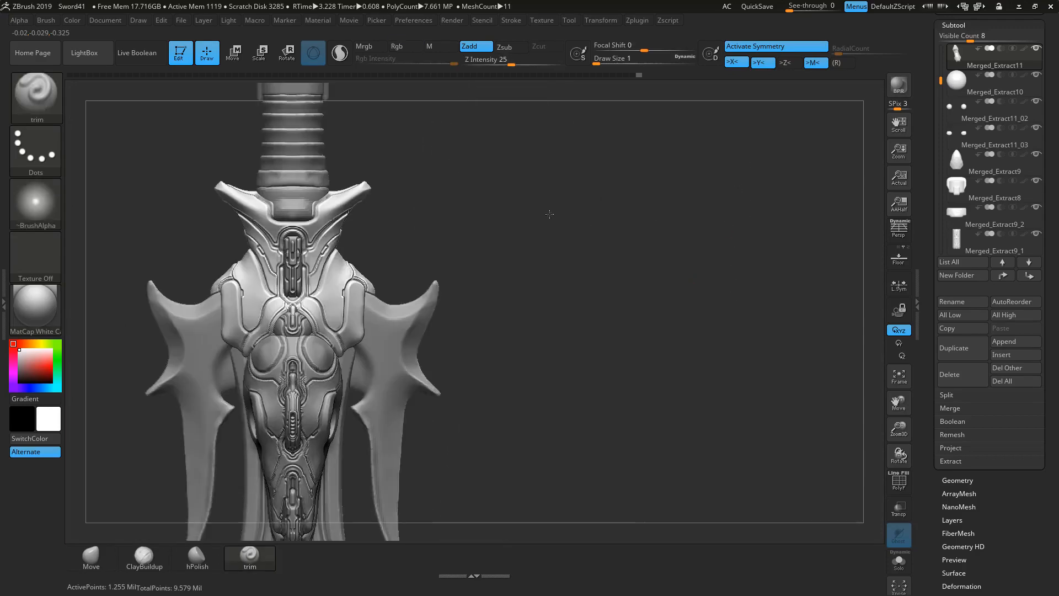
{"action": "left_click_drag", "start_coordinate": [790, 212], "coordinate": [594, 271]}
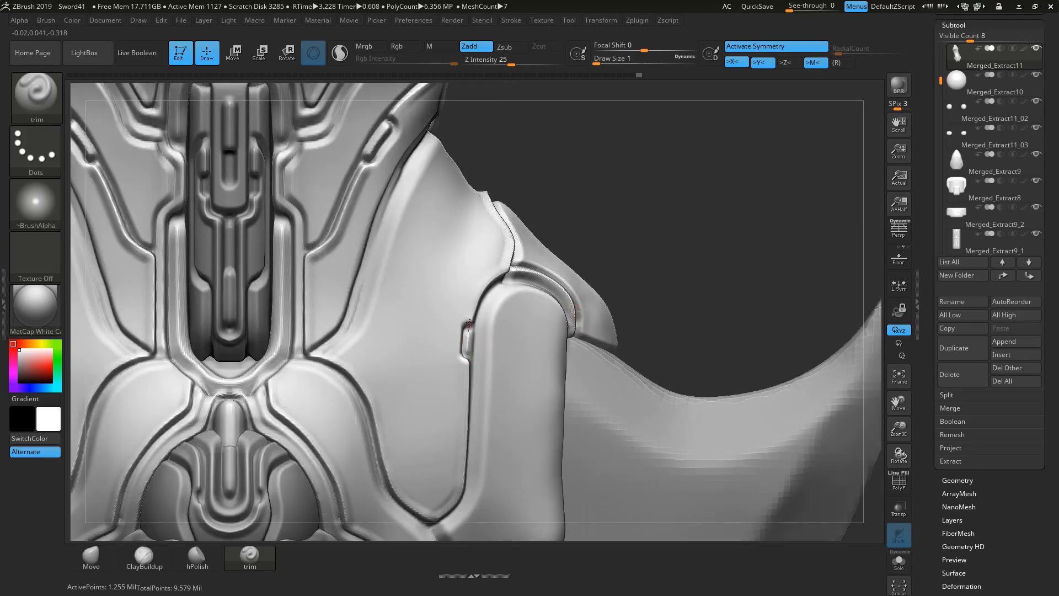
{"action": "left_click_drag", "start_coordinate": [469, 323], "coordinate": [467, 360]}
{"action": "left_click_drag", "start_coordinate": [470, 318], "coordinate": [484, 308]}
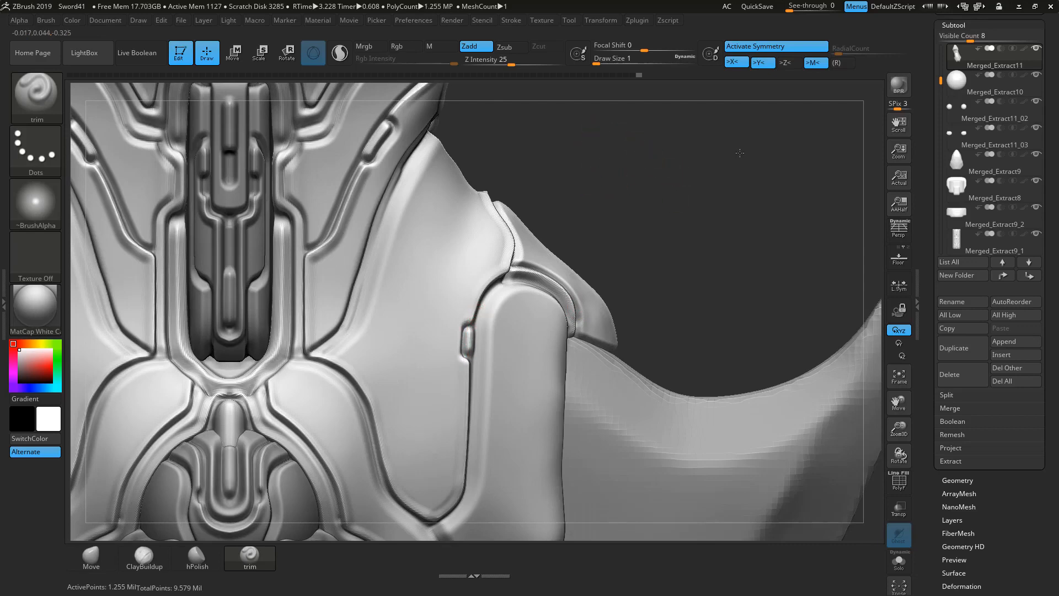
Step: Isolate Merged_Extract11 and carve a curved panel line from the upper collar's lower edge up toward the base of its horn
{"action": "left_click", "coordinate": [740, 152]}
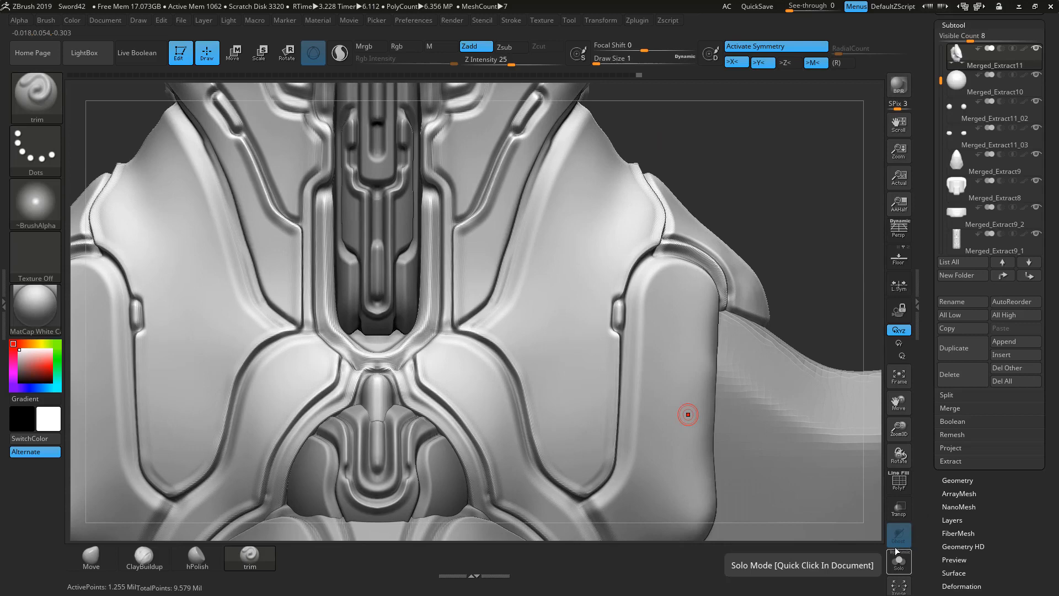
{"action": "left_click", "coordinate": [899, 566]}
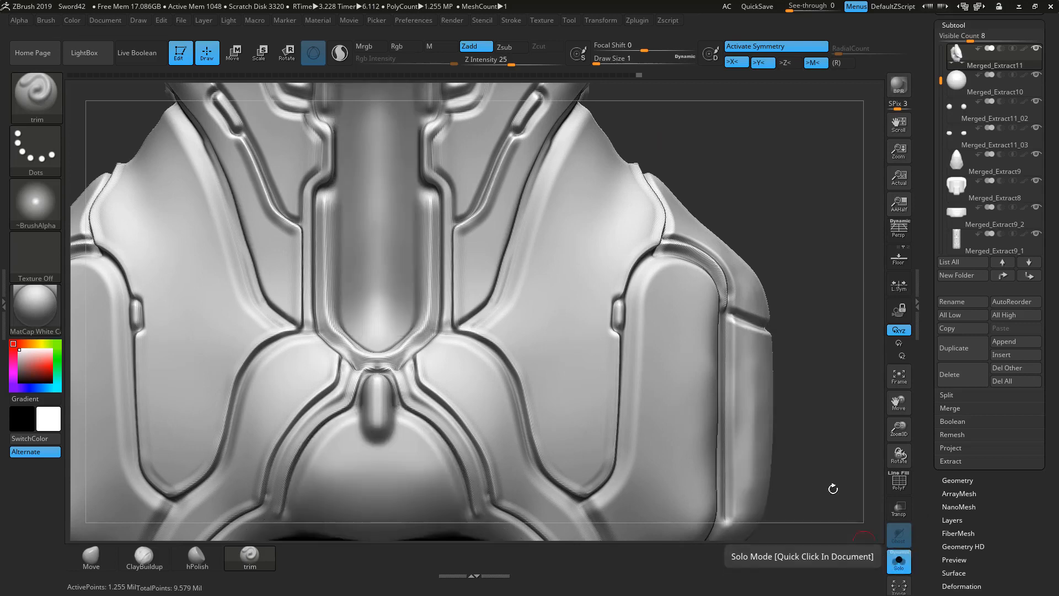
{"action": "left_click_drag", "start_coordinate": [751, 140], "coordinate": [648, 386]}
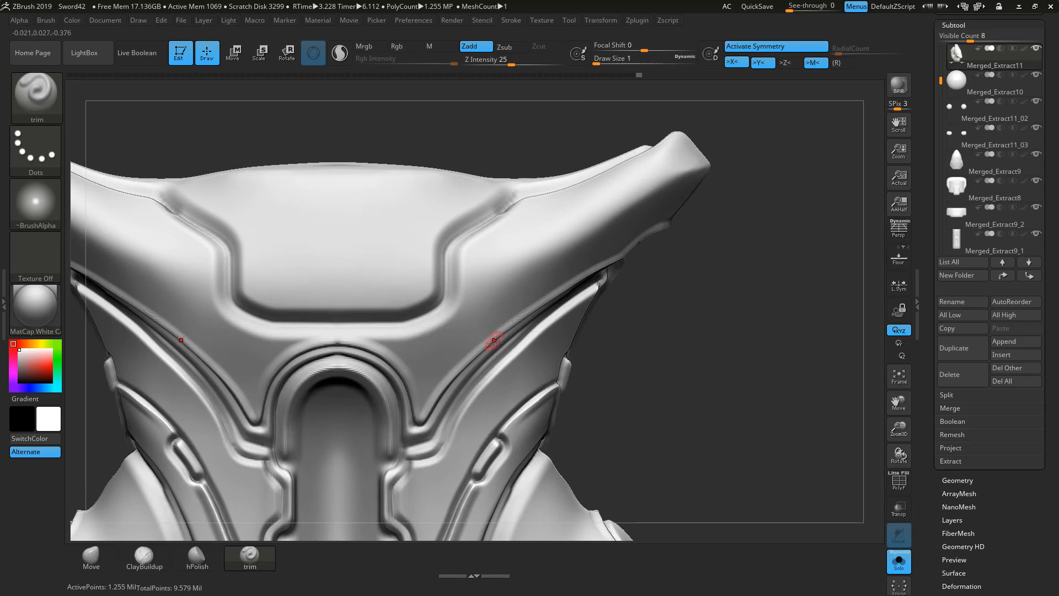
{"action": "left_click_drag", "start_coordinate": [681, 272], "coordinate": [640, 286]}
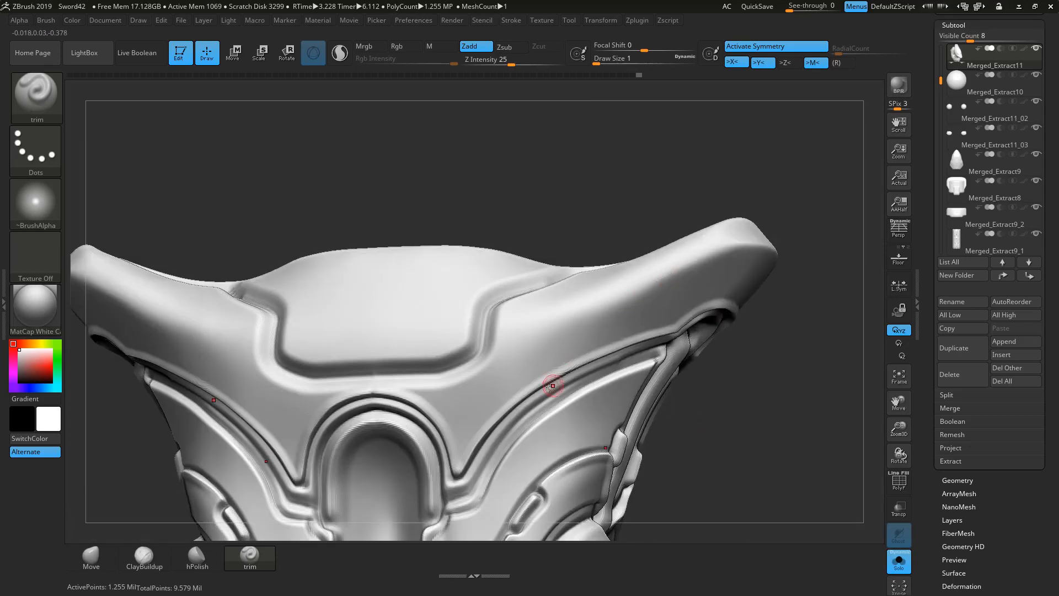
{"action": "mouse_move", "coordinate": [553, 367]}
{"action": "left_mouse_down"}
{"action": "mouse_move", "coordinate": [564, 303]}
{"action": "mouse_move", "coordinate": [585, 292]}
{"action": "left_mouse_up"}
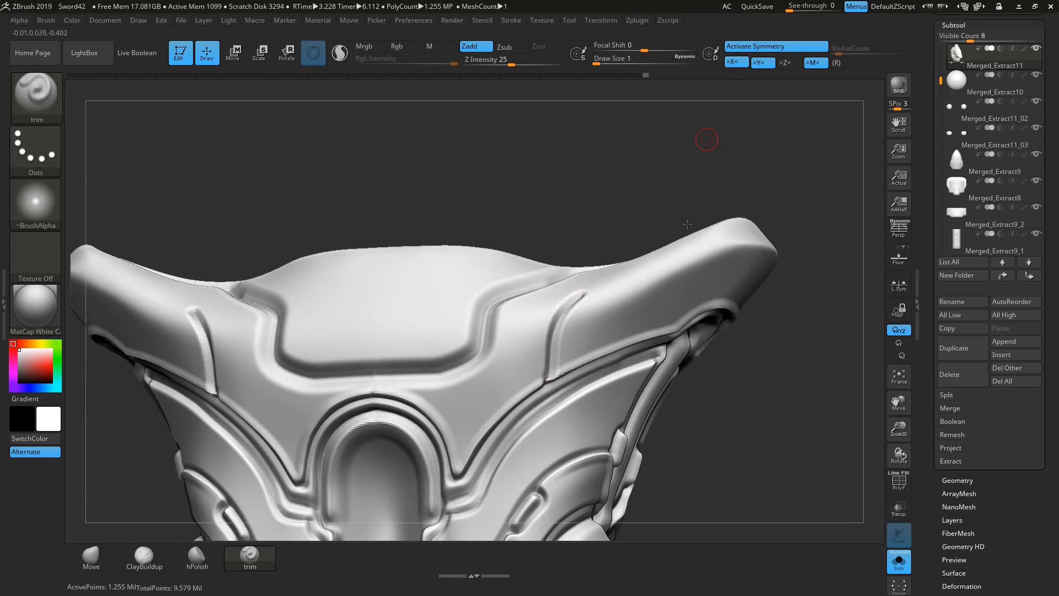
Step: Extend the collar's curved panel line along the horn toward its tip and end it with a short cross seam
{"action": "left_click_drag", "start_coordinate": [687, 224], "coordinate": [640, 260]}
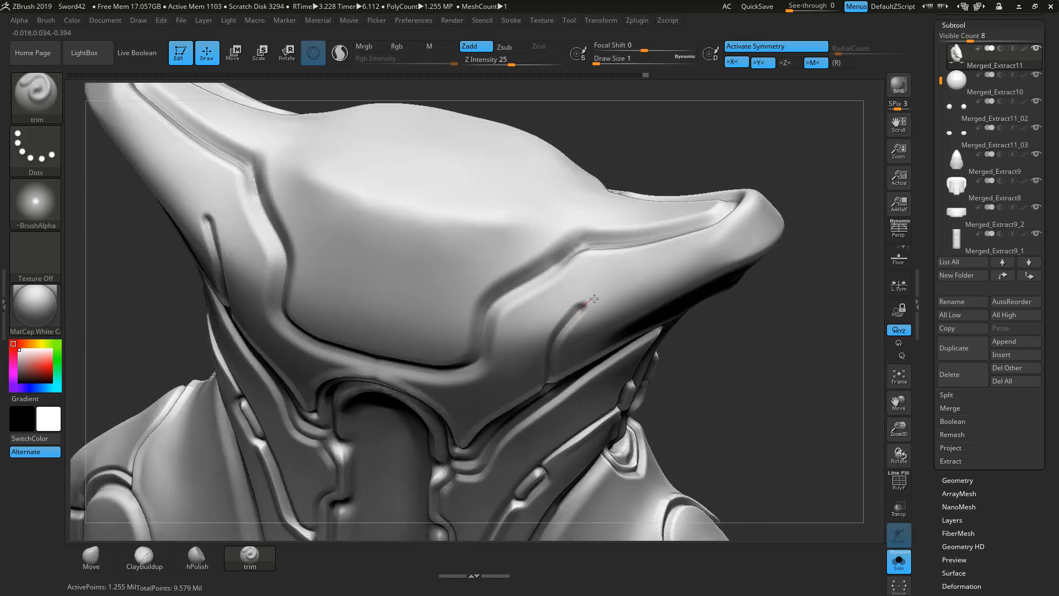
{"action": "mouse_move", "coordinate": [593, 299]}
{"action": "left_mouse_down"}
{"action": "mouse_move", "coordinate": [699, 241]}
{"action": "mouse_move", "coordinate": [701, 220]}
{"action": "left_mouse_up"}
{"action": "left_click_drag", "start_coordinate": [803, 181], "coordinate": [803, 220]}
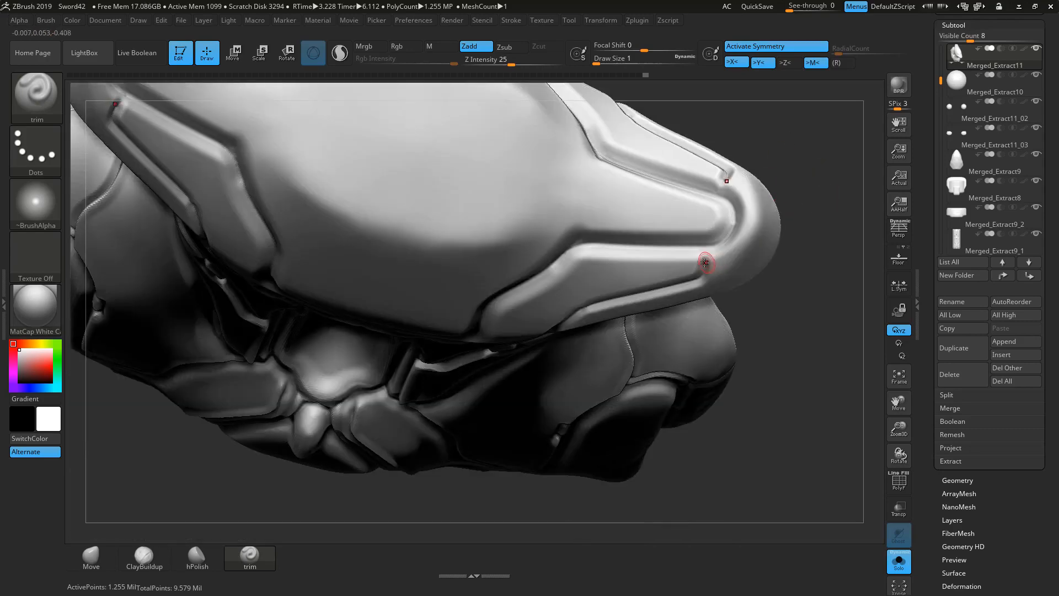
{"action": "left_click_drag", "start_coordinate": [704, 252], "coordinate": [729, 238]}
{"action": "left_click_drag", "start_coordinate": [816, 338], "coordinate": [817, 356]}
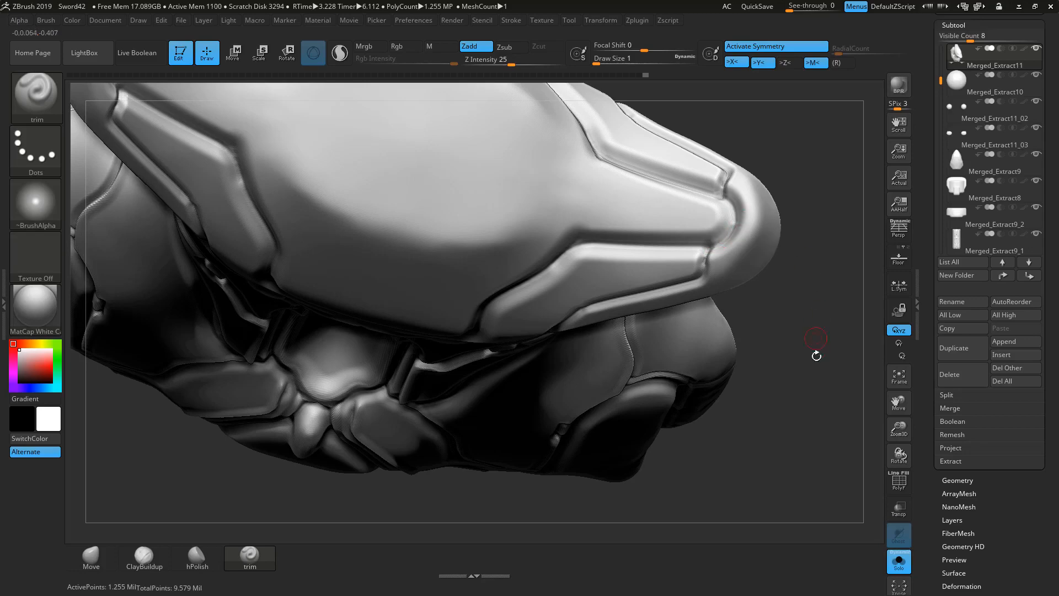
Step: Sharpen the bend of the horn's panel line and deepen the line along the horn up to the cross seam
{"action": "left_click_drag", "start_coordinate": [813, 231], "coordinate": [715, 255]}
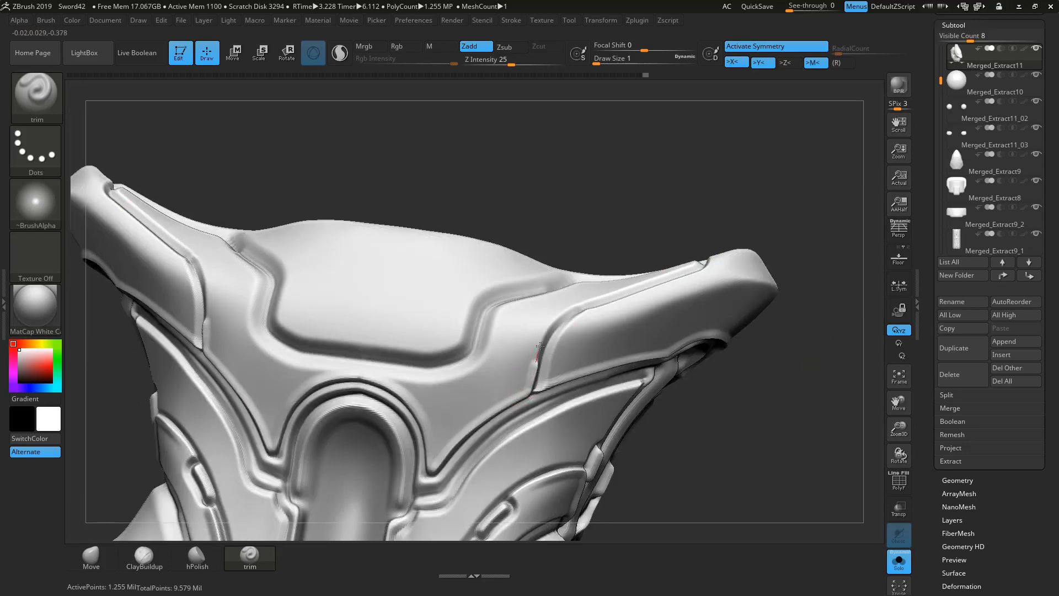
{"action": "left_click_drag", "start_coordinate": [540, 346], "coordinate": [580, 305]}
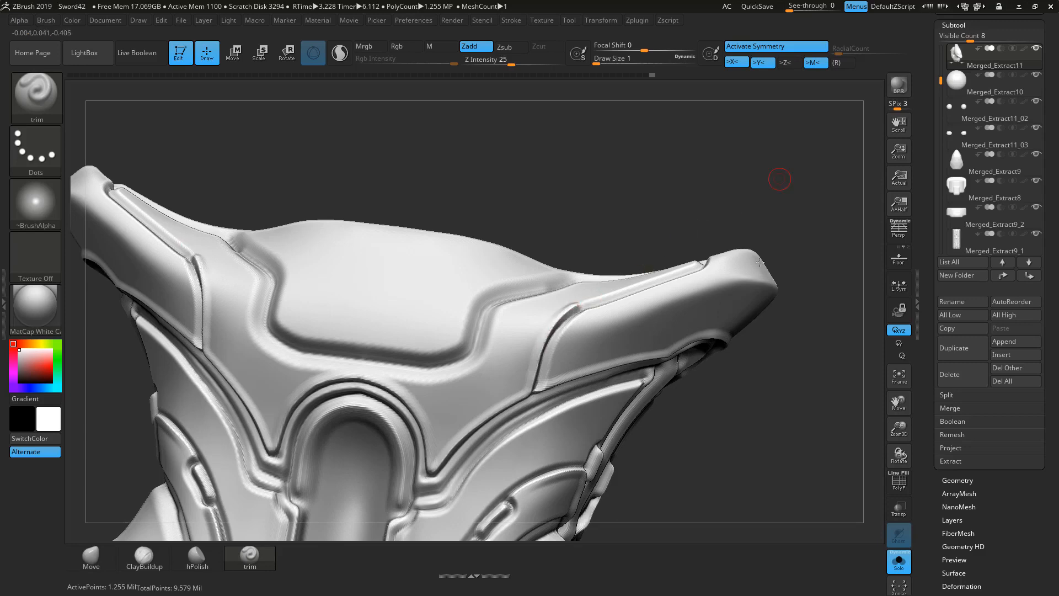
{"action": "left_click_drag", "start_coordinate": [780, 180], "coordinate": [755, 263]}
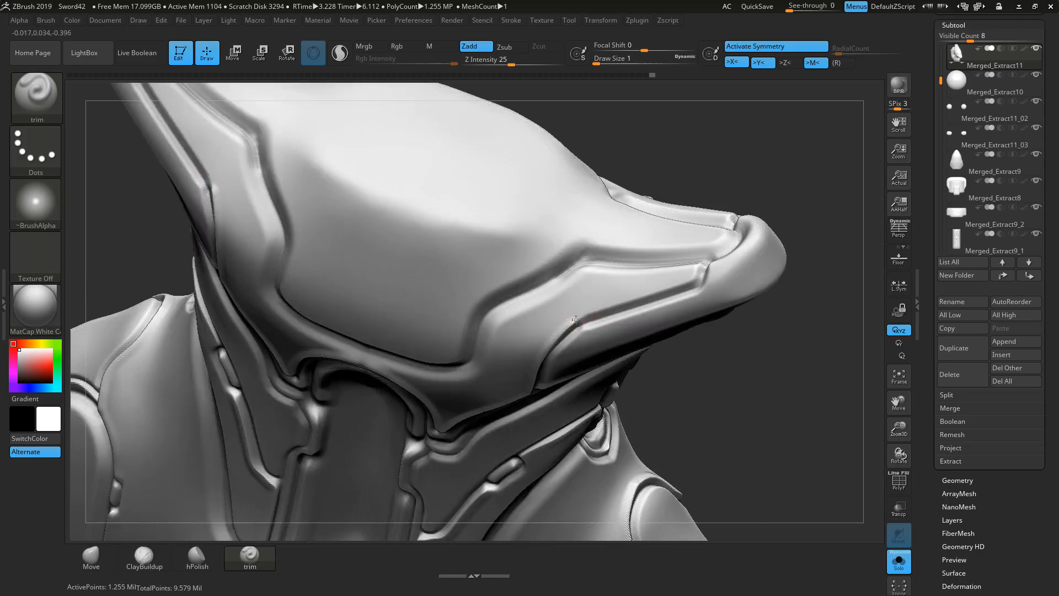
{"action": "mouse_move", "coordinate": [576, 320]}
{"action": "left_mouse_down"}
{"action": "mouse_move", "coordinate": [699, 277]}
{"action": "mouse_move", "coordinate": [717, 245]}
{"action": "left_mouse_up"}
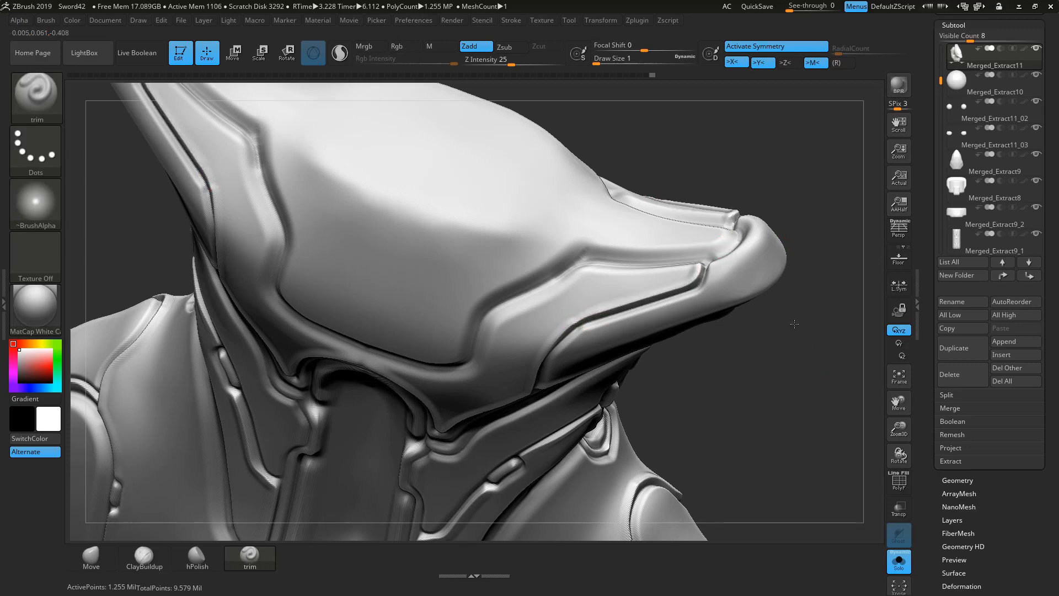
Step: Try to carve an inset groove along the inner edge of the collar's central recess
{"action": "left_click_drag", "start_coordinate": [794, 324], "coordinate": [740, 302], "text": "shift"}
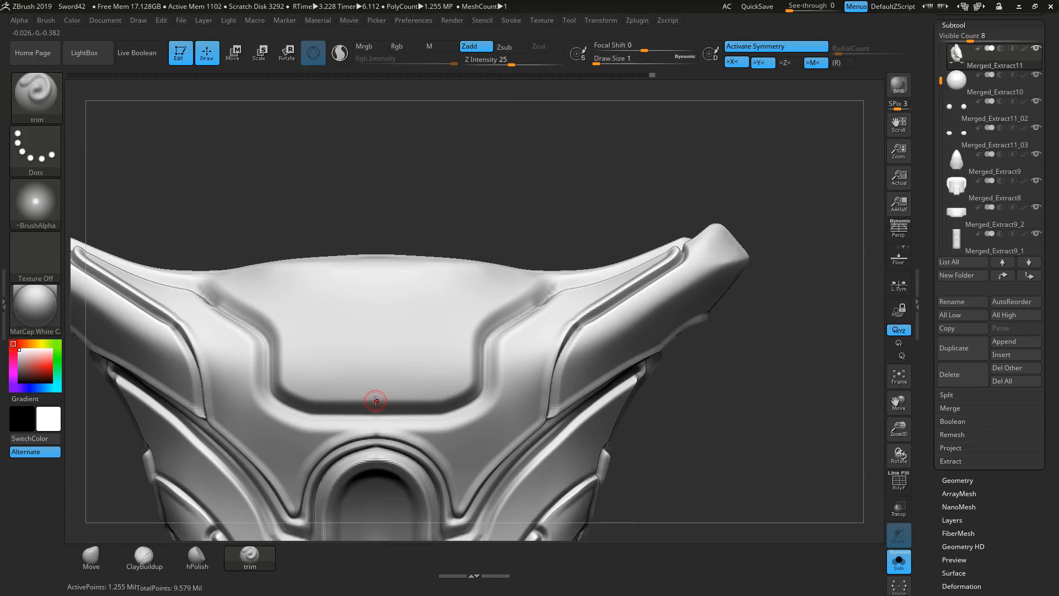
{"action": "left_click_drag", "start_coordinate": [446, 398], "coordinate": [471, 366]}
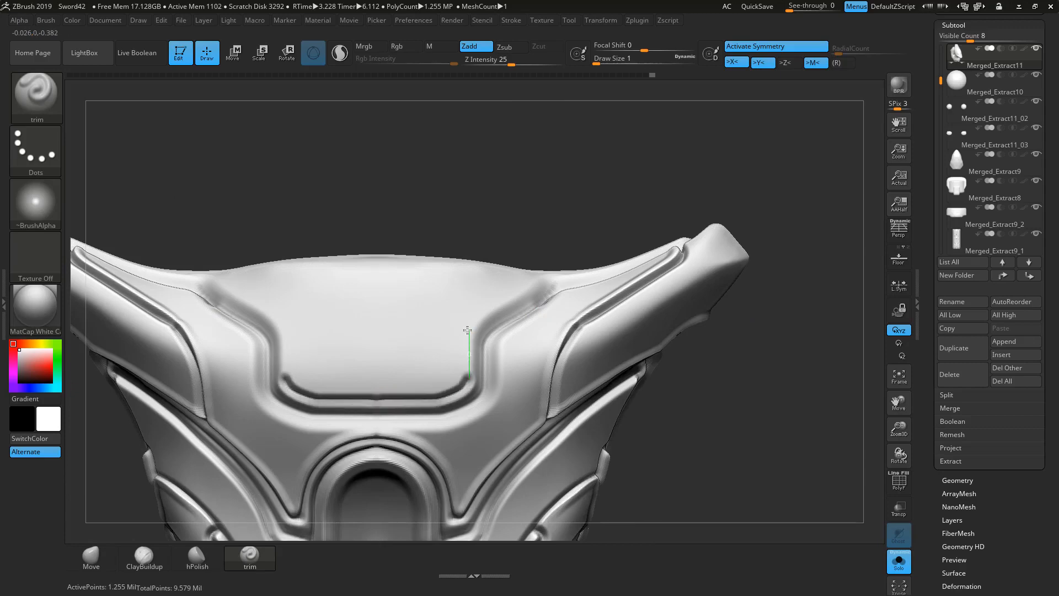
{"action": "left_click_drag", "start_coordinate": [468, 330], "coordinate": [477, 312]}
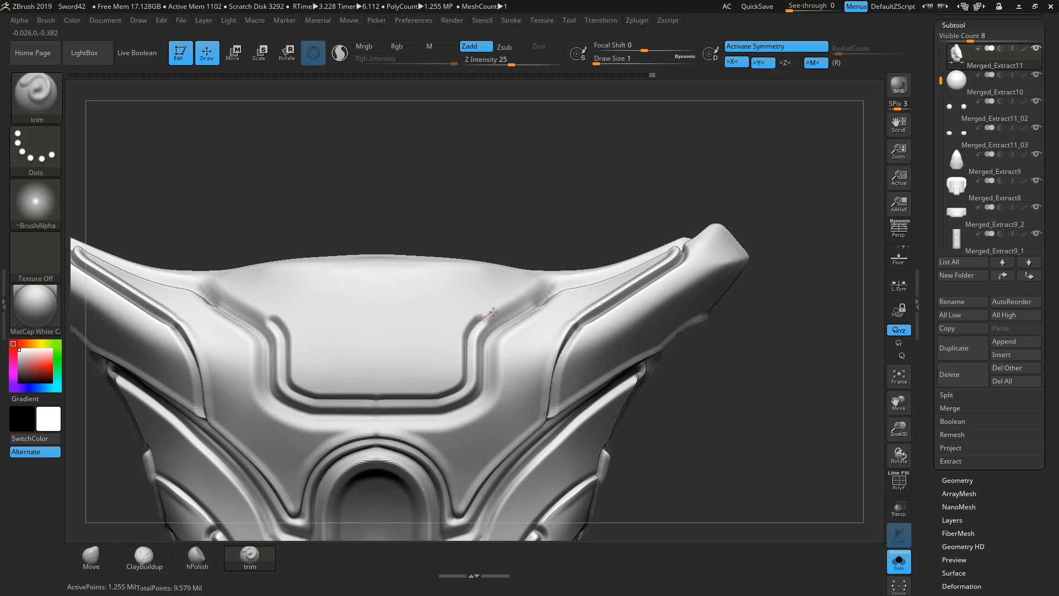
Step: Show the other subtools transparently and carve a groove outside the collar's recess, from the central arch up beside the recess
{"action": "left_click", "coordinate": [900, 560]}
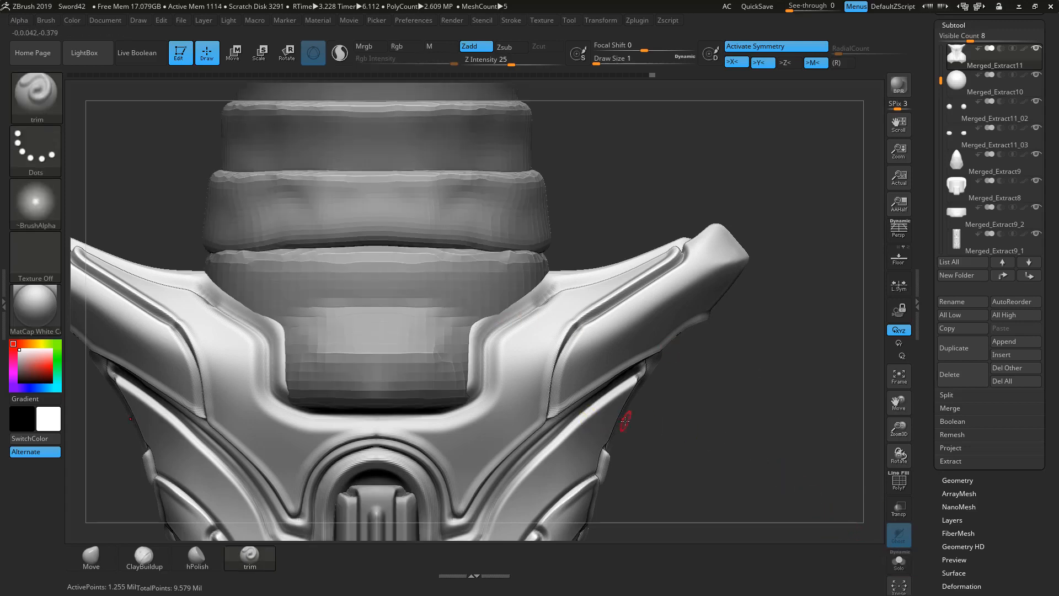
{"action": "left_click", "coordinate": [899, 508]}
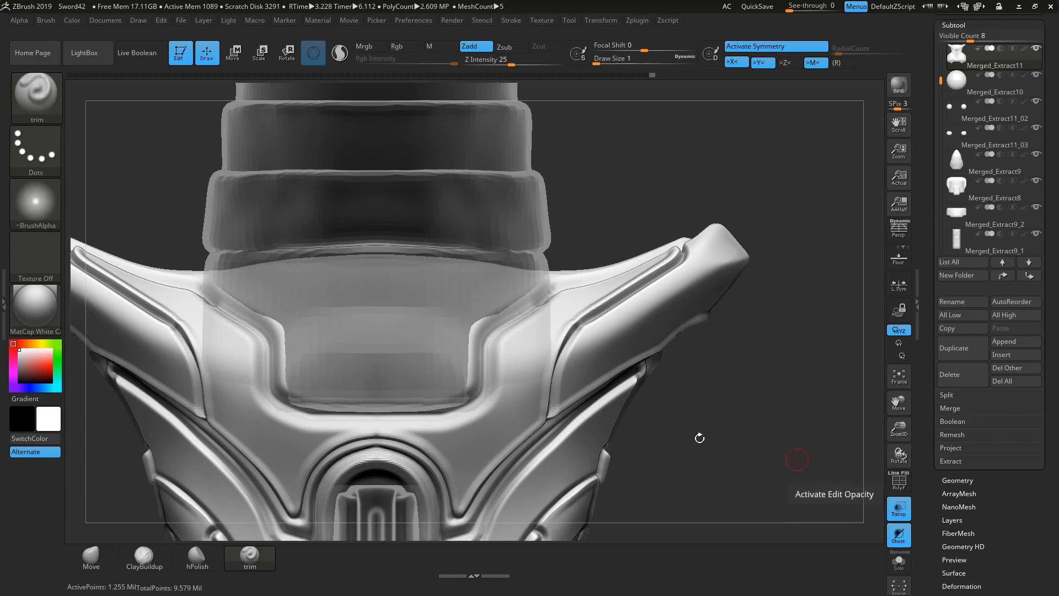
{"action": "mouse_move", "coordinate": [411, 440]}
{"action": "left_mouse_down"}
{"action": "mouse_move", "coordinate": [479, 415]}
{"action": "mouse_move", "coordinate": [494, 397]}
{"action": "mouse_move", "coordinate": [499, 339]}
{"action": "left_mouse_up"}
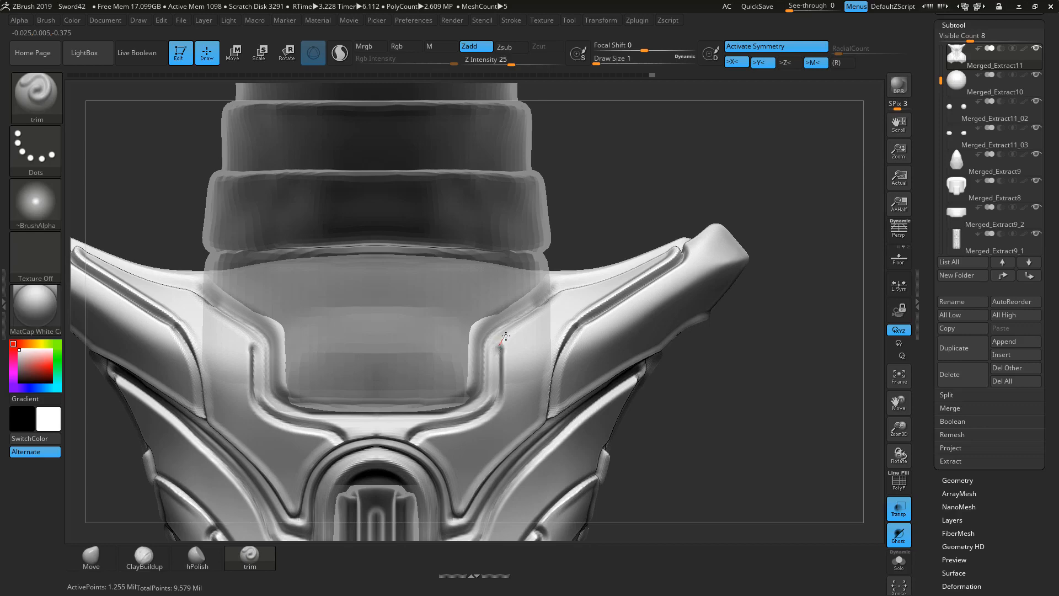
Step: Extend the groove diagonally beside the grip and along the horn until it meets the cross seam near the tip
{"action": "left_click_drag", "start_coordinate": [754, 379], "coordinate": [744, 450]}
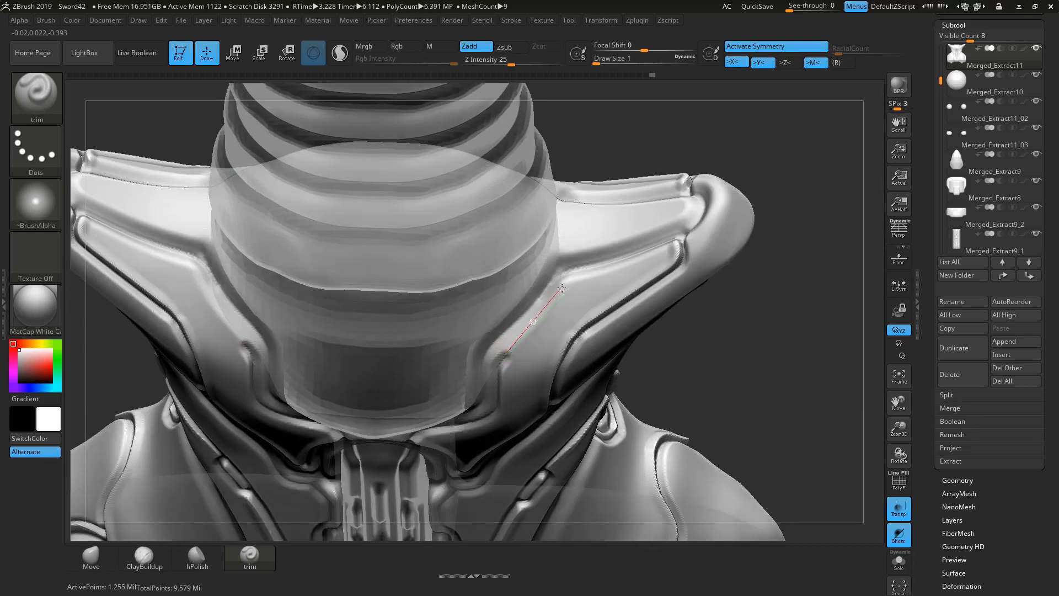
{"action": "left_click_drag", "start_coordinate": [563, 285], "coordinate": [565, 283]}
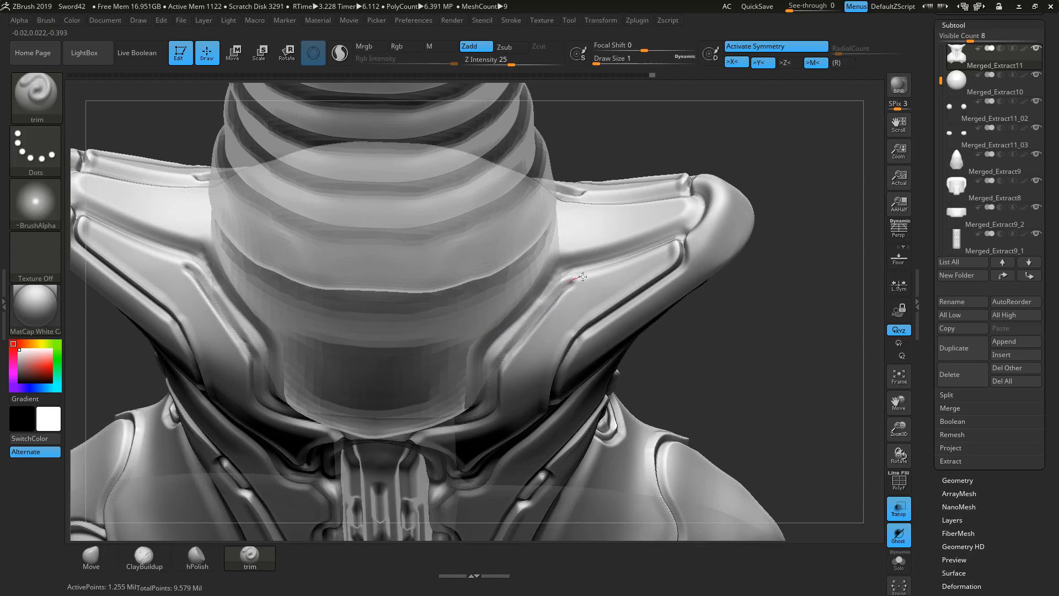
{"action": "left_click_drag", "start_coordinate": [742, 305], "coordinate": [661, 304]}
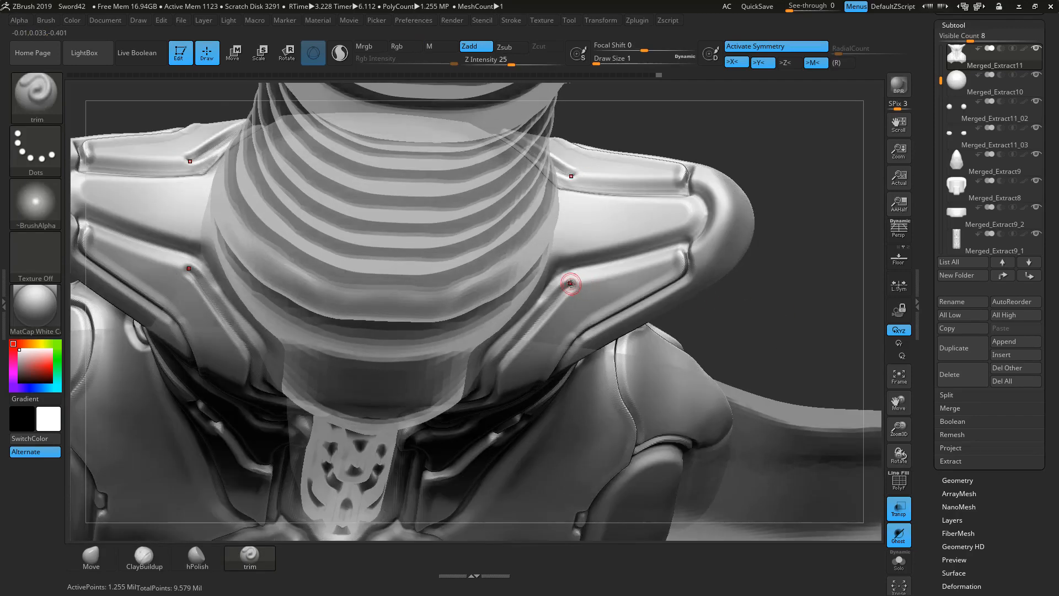
{"action": "left_click_drag", "start_coordinate": [570, 284], "coordinate": [668, 257]}
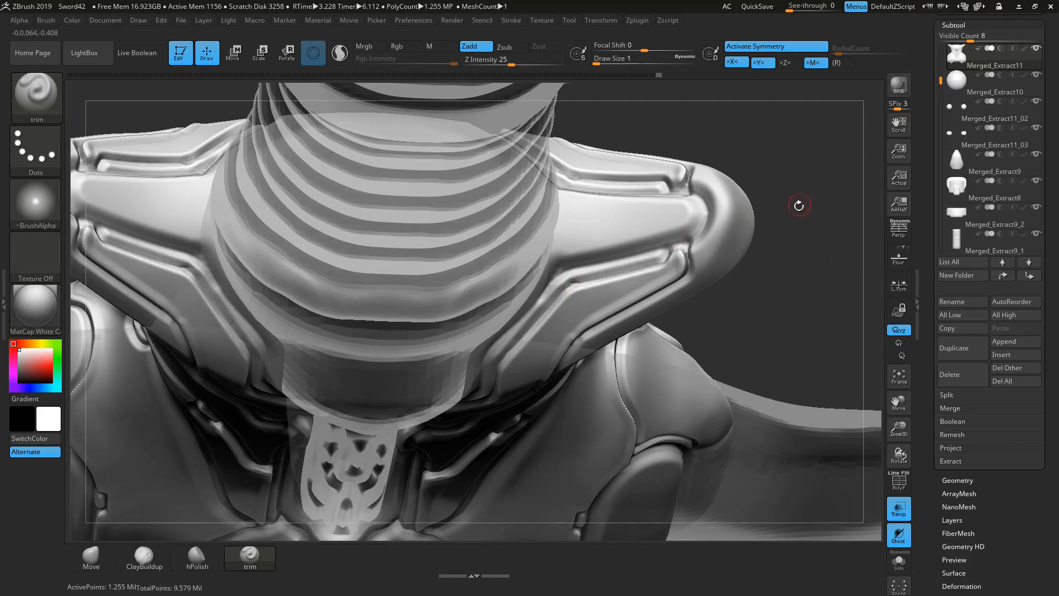
Step: Turn off ghosting and subtool transparency, check the whole hilt from the front, and save the project
{"action": "left_click_drag", "start_coordinate": [812, 241], "coordinate": [879, 496]}
{"action": "left_click", "coordinate": [899, 535]}
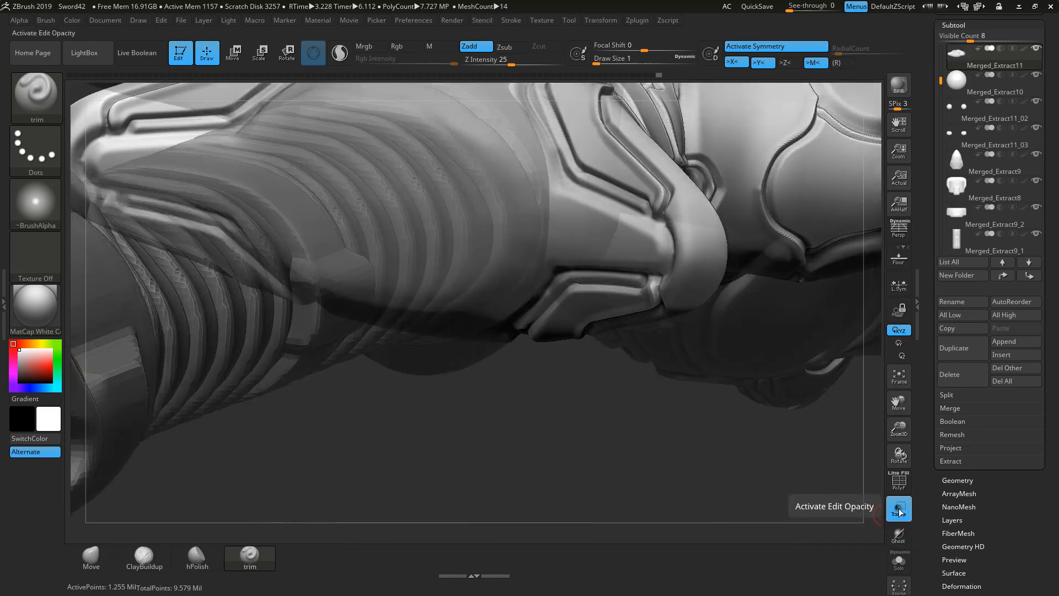
{"action": "left_click", "coordinate": [899, 508]}
{"action": "left_click_drag", "start_coordinate": [540, 422], "coordinate": [630, 412], "text": "alt"}
{"action": "mouse_move", "coordinate": [663, 455]}
{"action": "left_mouse_down"}
{"action": "mouse_move", "coordinate": [735, 193]}
{"action": "mouse_move", "coordinate": [632, 416]}
{"action": "mouse_move", "coordinate": [647, 431]}
{"action": "mouse_move", "coordinate": [600, 260]}
{"action": "mouse_move", "coordinate": [724, 206]}
{"action": "left_mouse_up"}
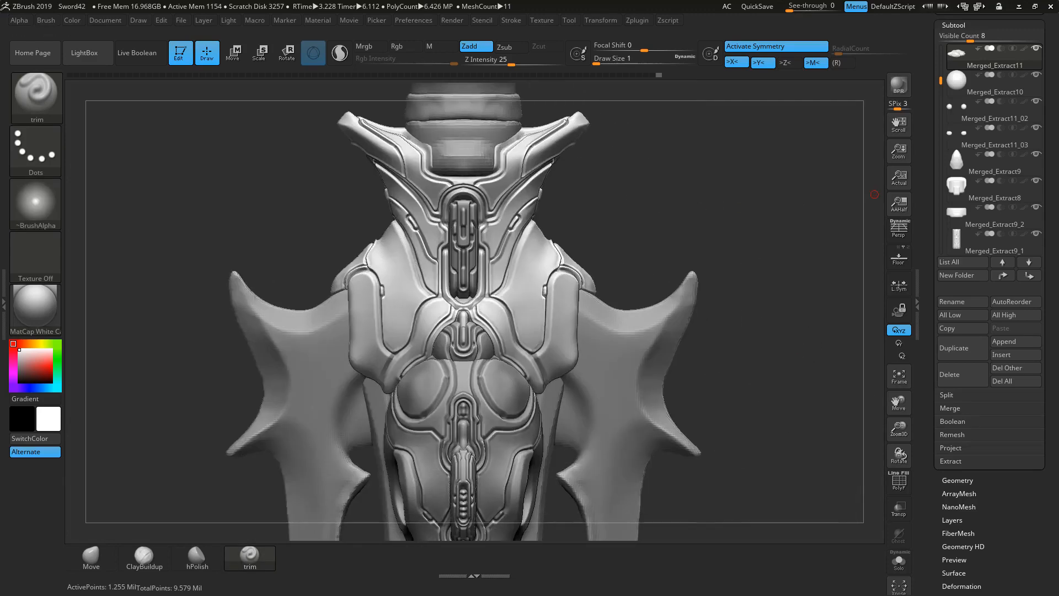
{"action": "key", "text": "ctrl+s"}
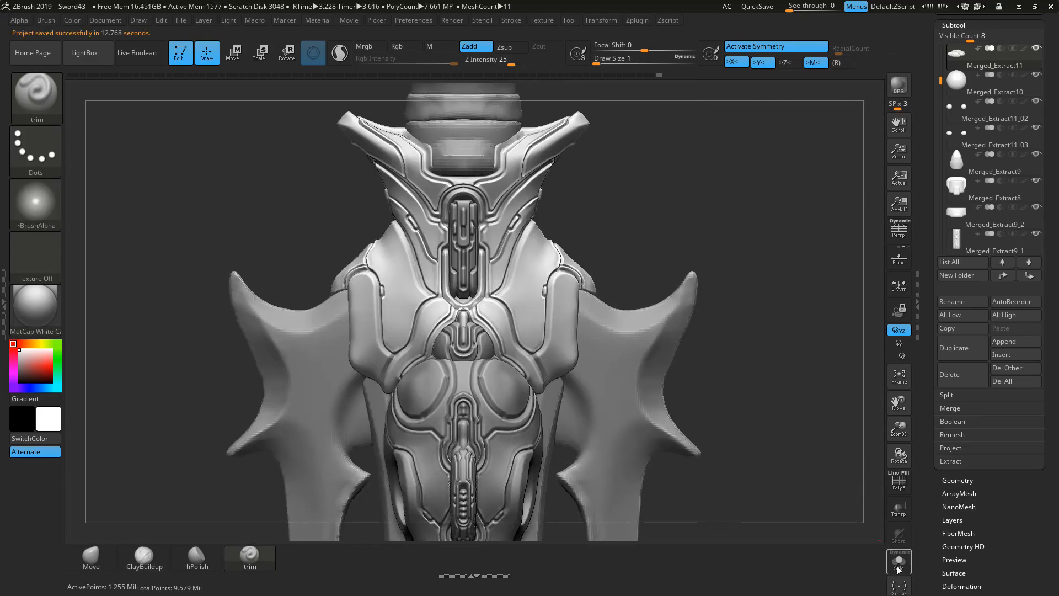
Step: Isolate Merged_Extract11 again and carve a line parallel to the tapered panel's inner edge, from its lower inner corner to its upper tip
{"action": "left_click", "coordinate": [899, 562]}
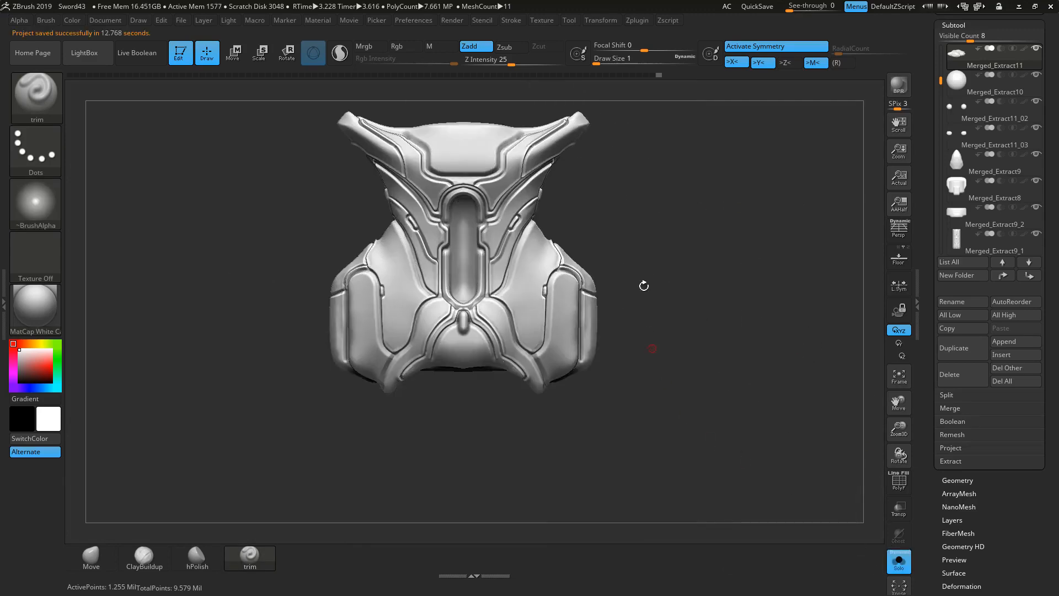
{"action": "left_click_drag", "start_coordinate": [723, 278], "coordinate": [702, 284]}
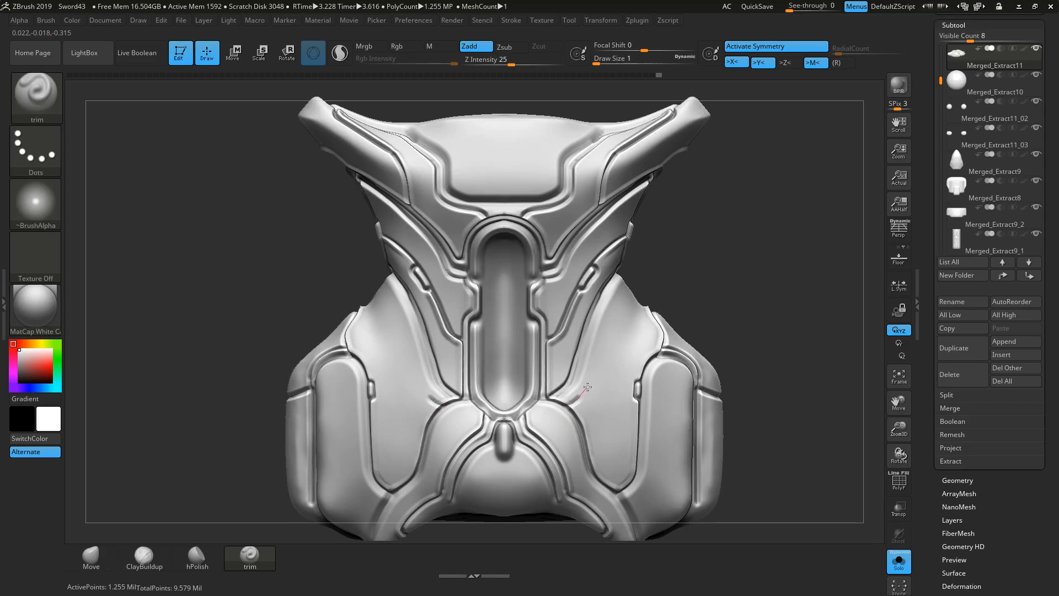
{"action": "left_click_drag", "start_coordinate": [588, 387], "coordinate": [625, 294]}
{"action": "left_click_drag", "start_coordinate": [590, 371], "coordinate": [617, 295]}
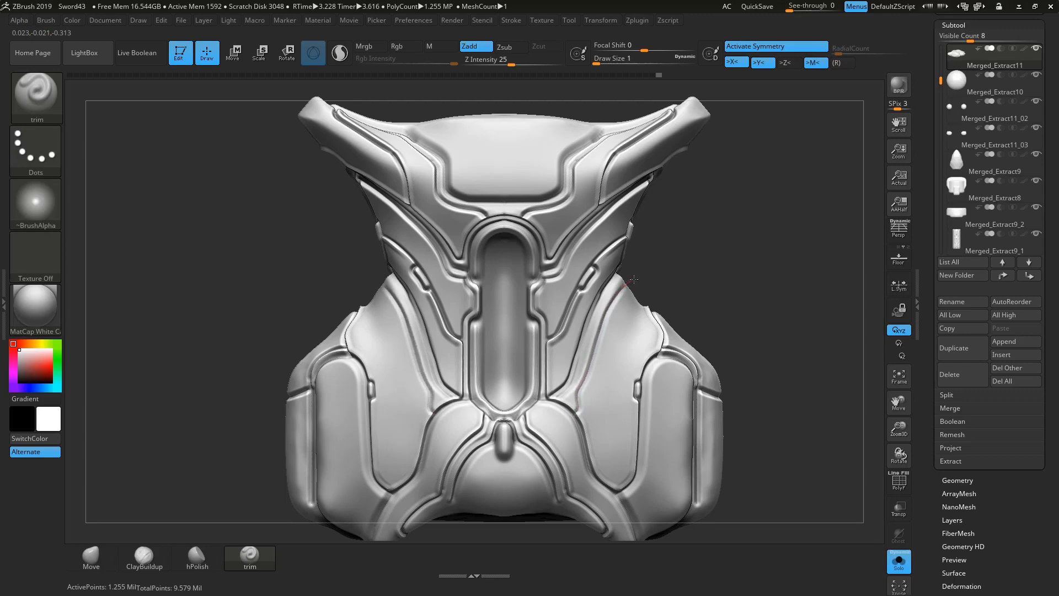
Step: Continue the tapered panel's inner line over the shoulder and around the rounded socket below the side rib
{"action": "left_click_drag", "start_coordinate": [745, 256], "coordinate": [391, 390]}
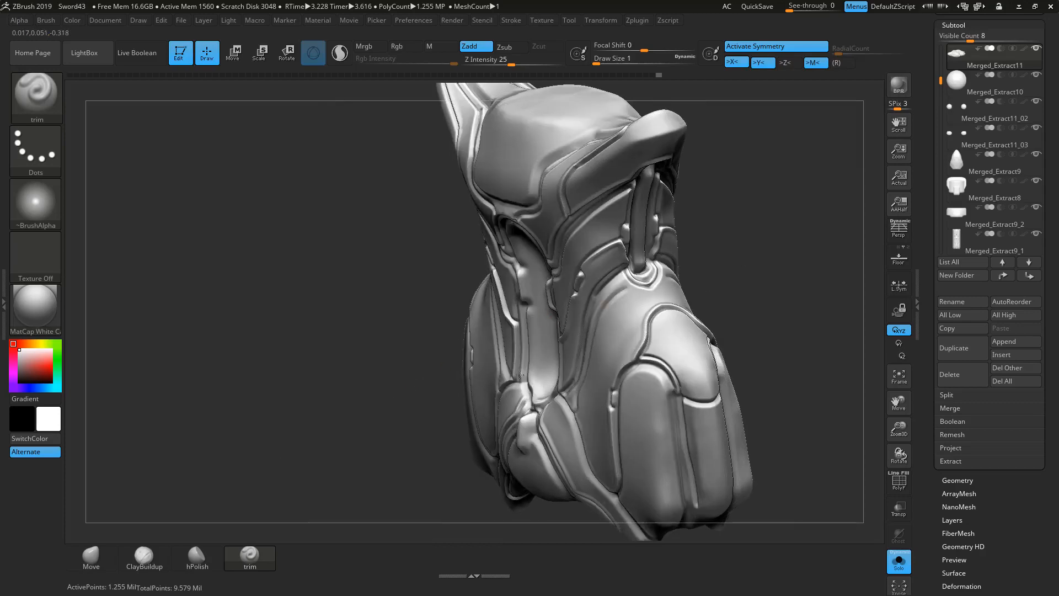
{"action": "left_click_drag", "start_coordinate": [520, 376], "coordinate": [530, 430], "text": "alt"}
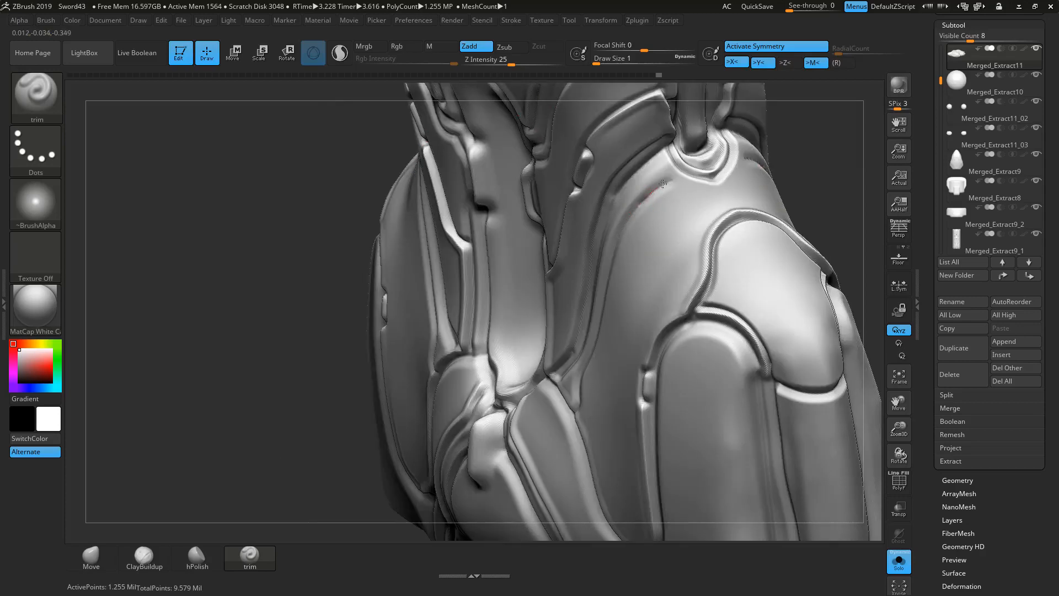
{"action": "left_click_drag", "start_coordinate": [663, 183], "coordinate": [734, 182]}
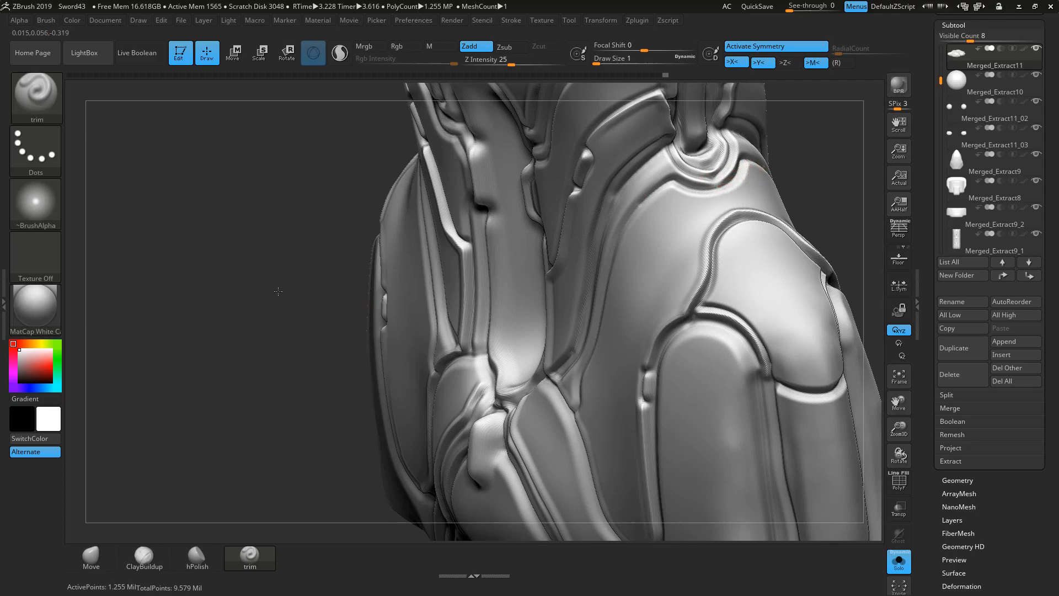
Step: Cut short cross seams across the long narrow rib on the part's side to divide it into segments
{"action": "left_click_drag", "start_coordinate": [278, 291], "coordinate": [284, 260], "text": "shift"}
{"action": "left_click_drag", "start_coordinate": [183, 504], "coordinate": [401, 339], "text": "shift"}
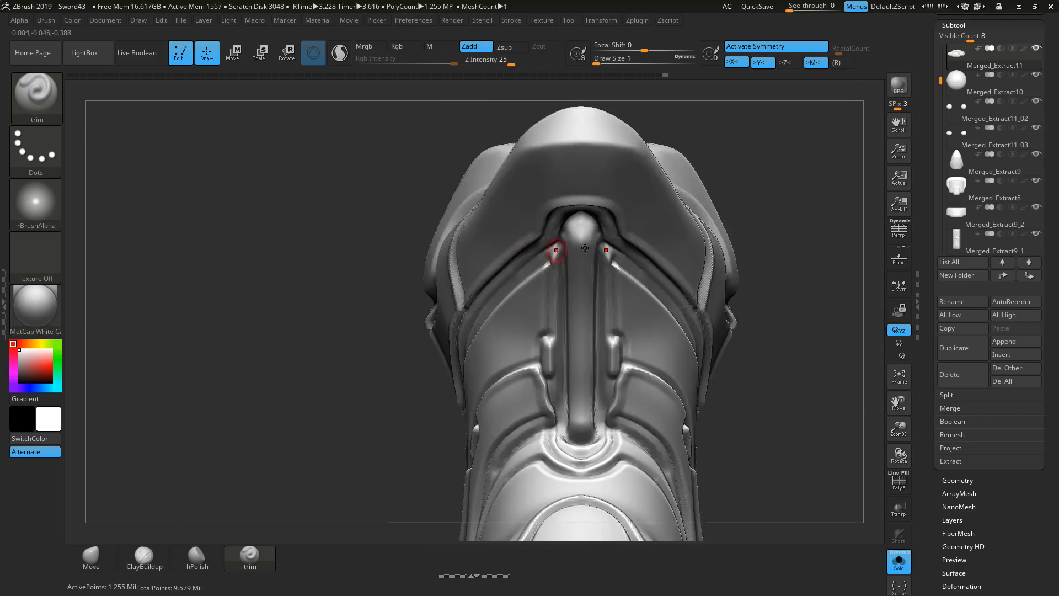
{"action": "left_click_drag", "start_coordinate": [568, 267], "coordinate": [570, 280]}
{"action": "left_click_drag", "start_coordinate": [580, 319], "coordinate": [580, 316]}
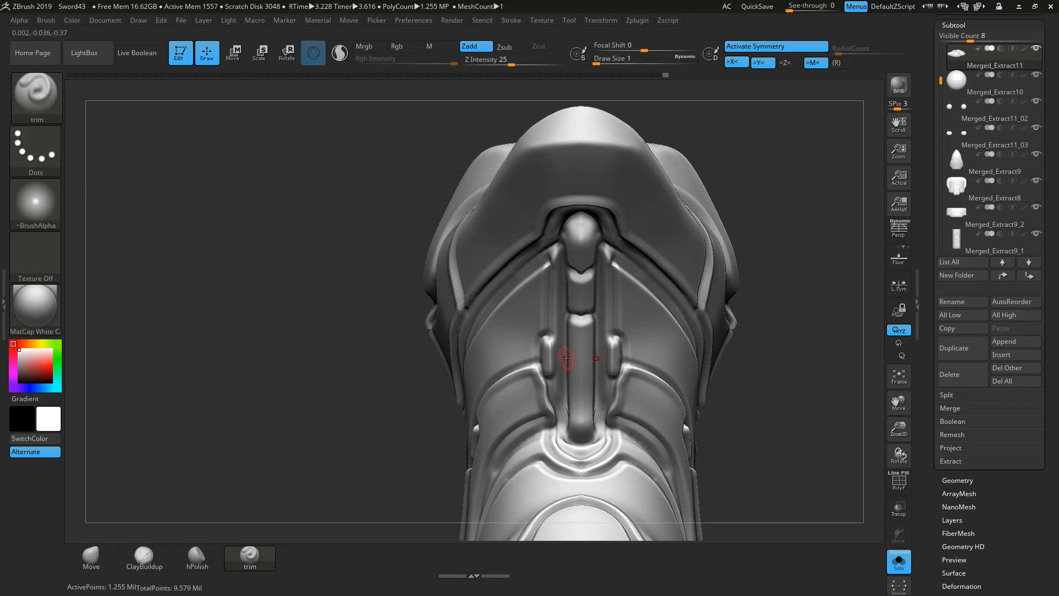
{"action": "left_click_drag", "start_coordinate": [581, 360], "coordinate": [584, 362]}
Step: Try a short stroke inside the tapered panel's lower end from the front, and undo it
{"action": "mouse_move", "coordinate": [225, 416]}
{"action": "left_mouse_down"}
{"action": "mouse_move", "coordinate": [634, 398]}
{"action": "mouse_move", "coordinate": [655, 372]}
{"action": "left_mouse_up"}
{"action": "mouse_move", "coordinate": [670, 329]}
{"action": "left_mouse_down", "text": "alt"}
{"action": "mouse_move", "coordinate": [646, 314]}
{"action": "mouse_move", "coordinate": [643, 326]}
{"action": "mouse_move", "coordinate": [699, 361]}
{"action": "mouse_move", "coordinate": [790, 294]}
{"action": "left_mouse_up", "text": "alt"}
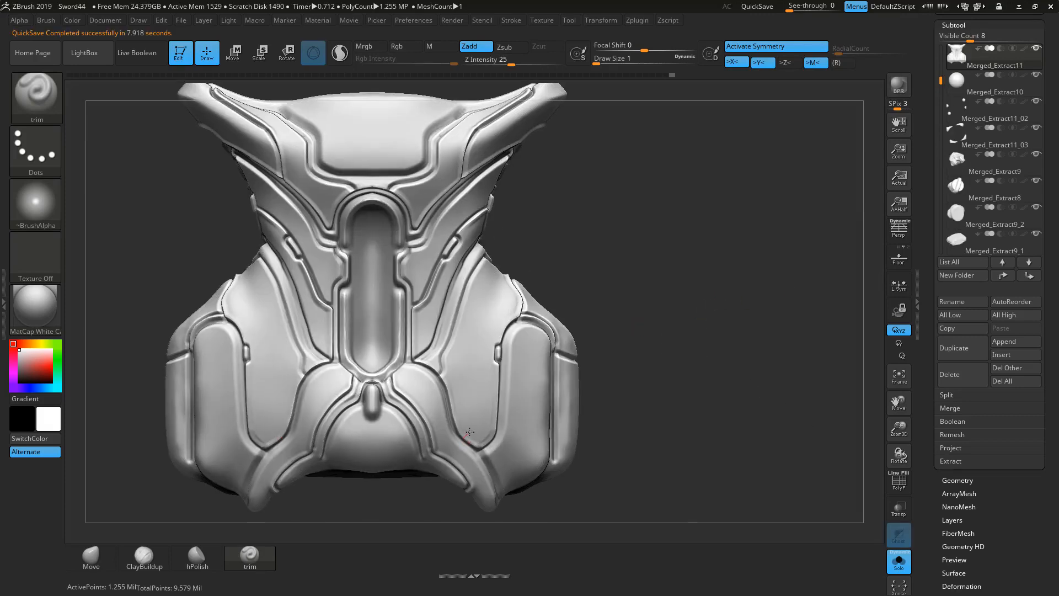
{"action": "left_click_drag", "start_coordinate": [469, 431], "coordinate": [488, 430]}
{"action": "key", "text": "ctrl+z"}
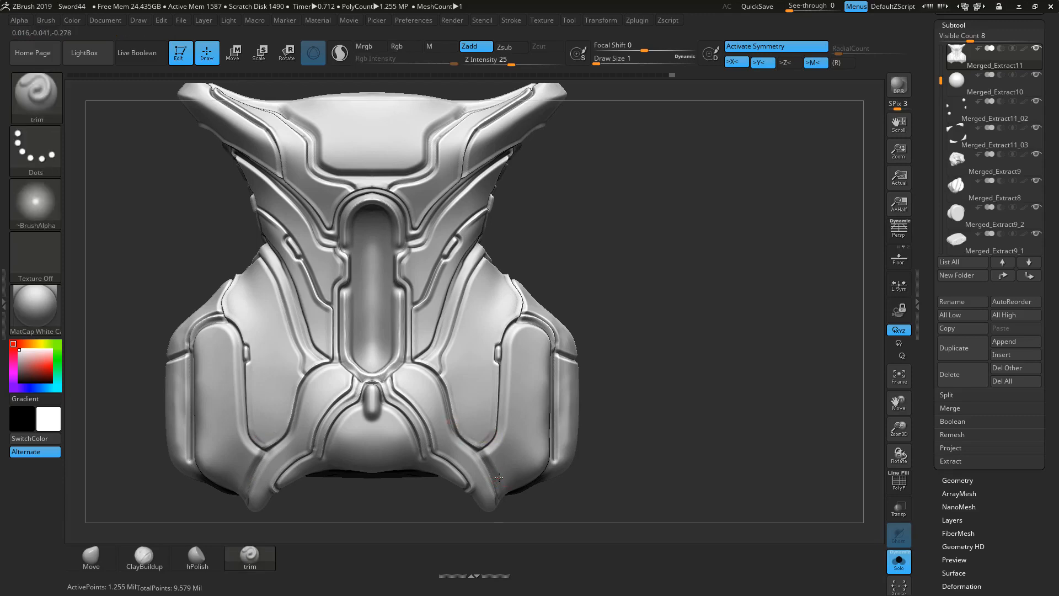
Step: Carve an inset line along the bottom and outer edge of the rounded side panel, stepping it slightly midway and curving it into the side seam
{"action": "left_click_drag", "start_coordinate": [513, 472], "coordinate": [523, 481]}
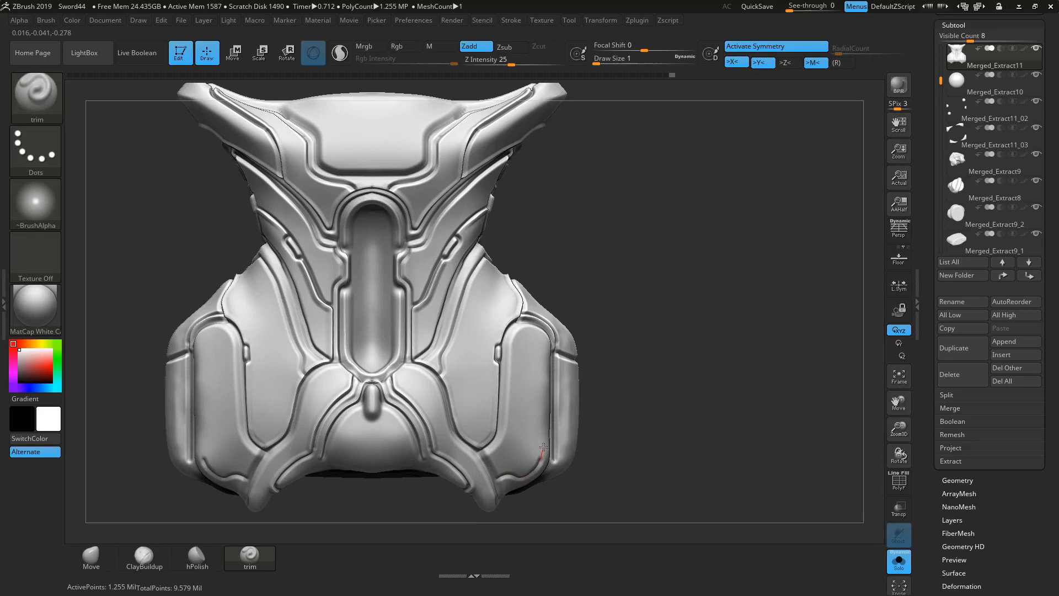
{"action": "left_click_drag", "start_coordinate": [534, 390], "coordinate": [550, 355]}
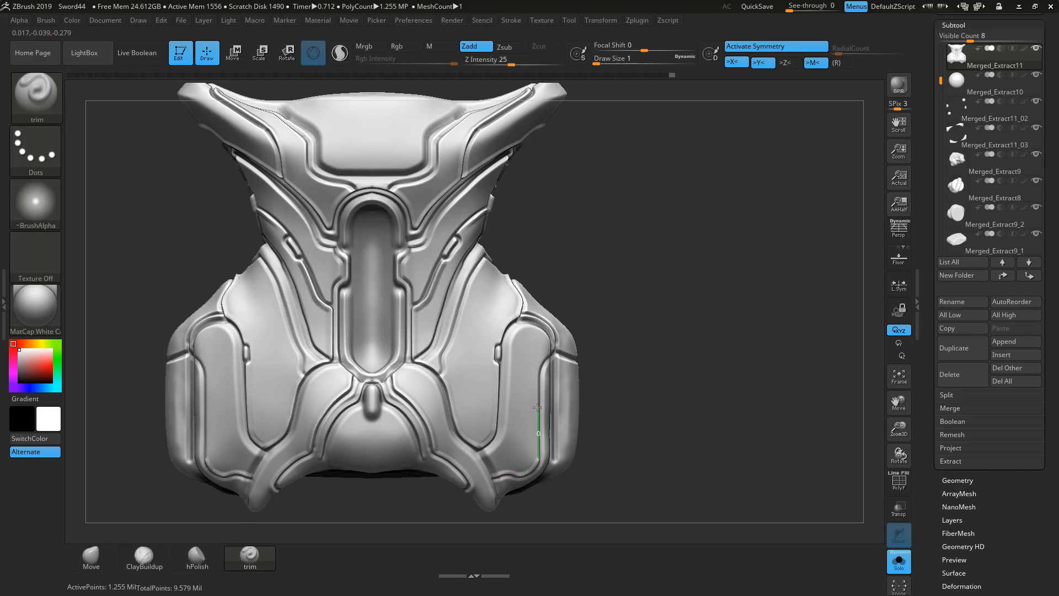
{"action": "left_click_drag", "start_coordinate": [537, 408], "coordinate": [551, 353]}
{"action": "mouse_move", "coordinate": [721, 313]}
{"action": "left_mouse_down"}
{"action": "mouse_move", "coordinate": [710, 318]}
{"action": "mouse_move", "coordinate": [722, 318]}
{"action": "left_mouse_up"}
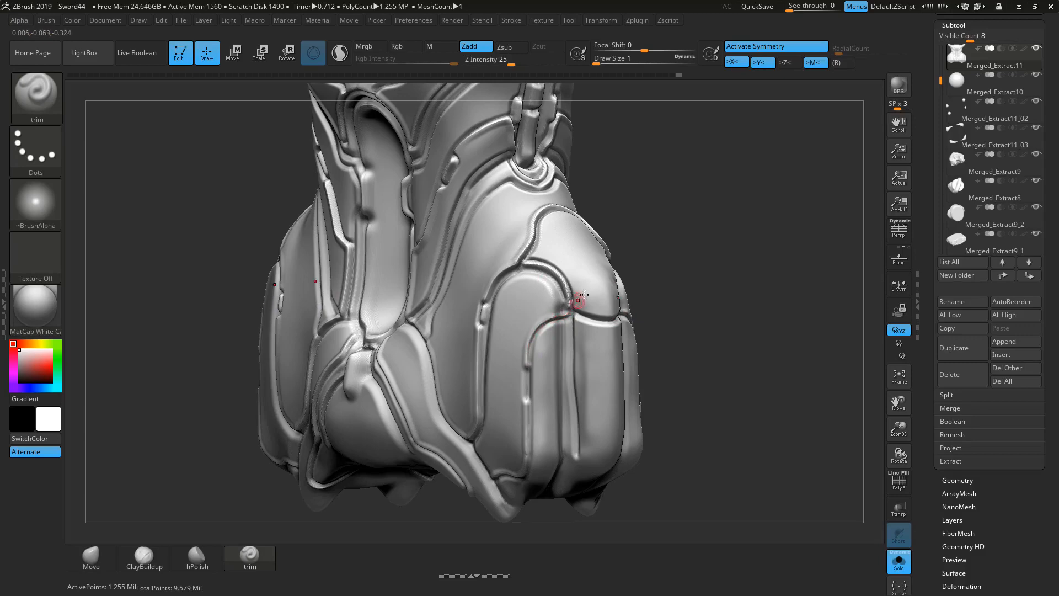
Step: Cut a short seam from the side panel's lower inner corner down along the pointed tip
{"action": "mouse_move", "coordinate": [740, 308]}
{"action": "left_mouse_down"}
{"action": "mouse_move", "coordinate": [757, 304]}
{"action": "mouse_move", "coordinate": [724, 367]}
{"action": "mouse_move", "coordinate": [669, 260]}
{"action": "left_mouse_up"}
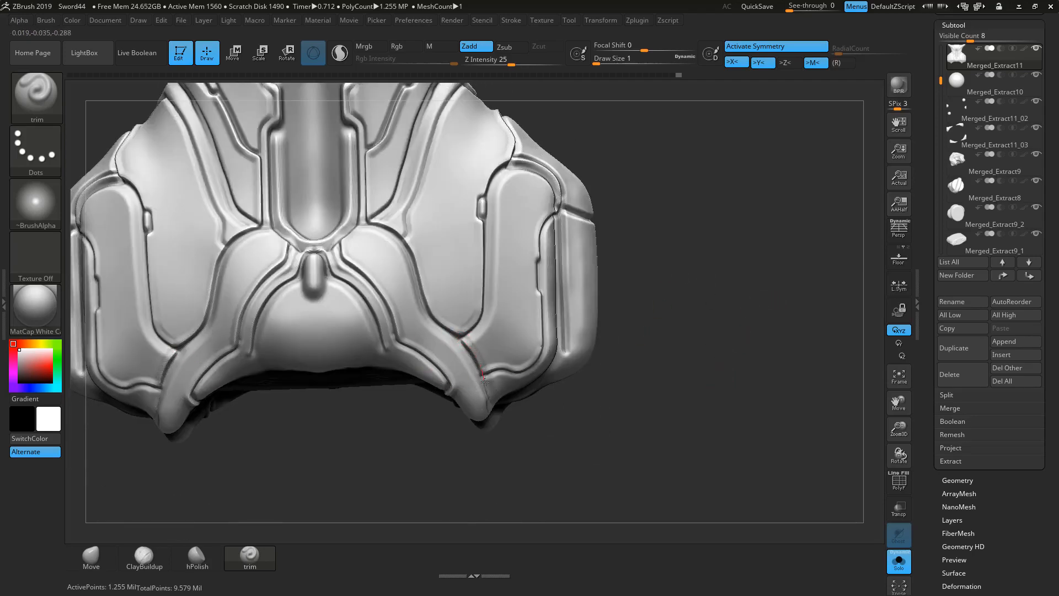
{"action": "left_click_drag", "start_coordinate": [485, 378], "coordinate": [494, 396]}
Step: Examine the part against the whole sword with ghost transparency on, and isolate Merged_Extract11 again
{"action": "left_click", "coordinate": [899, 561]}
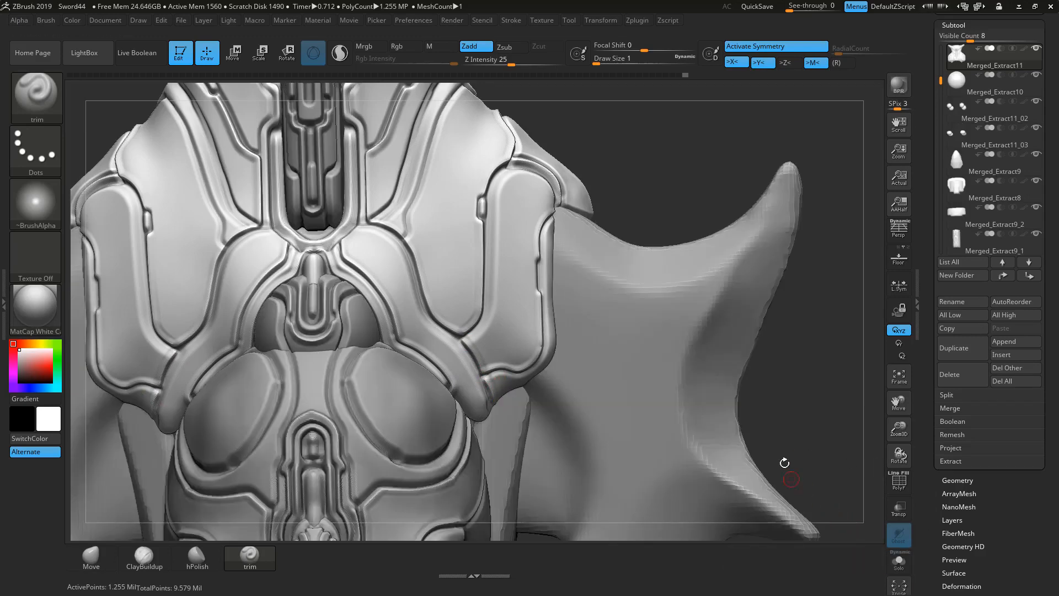
{"action": "left_click_drag", "start_coordinate": [844, 379], "coordinate": [822, 441]}
{"action": "left_click", "coordinate": [899, 508]}
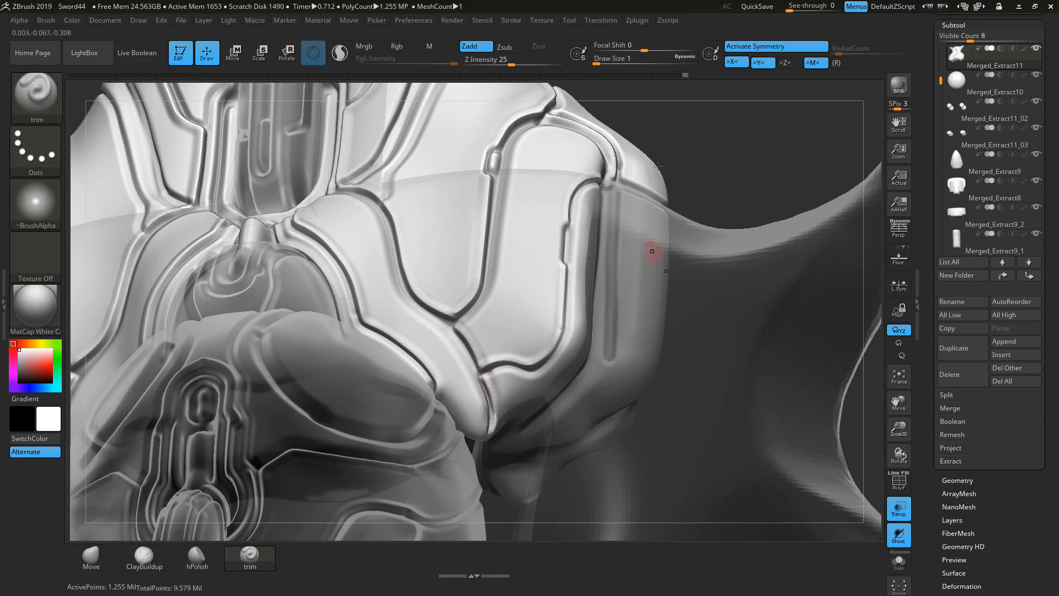
{"action": "left_click_drag", "start_coordinate": [720, 130], "coordinate": [746, 204]}
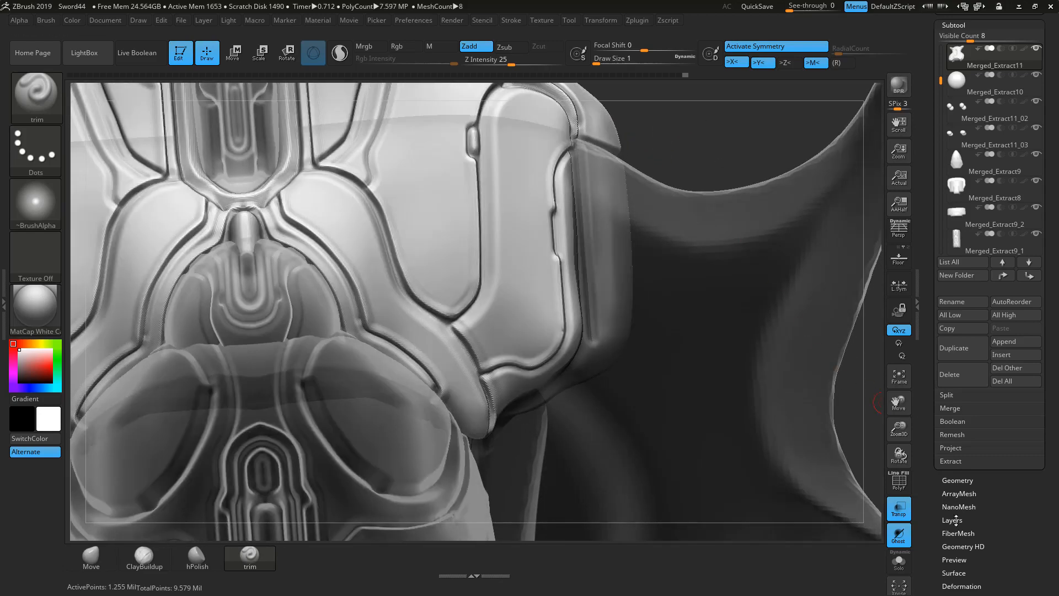
{"action": "left_click", "coordinate": [892, 554]}
{"action": "key", "text": "f"}
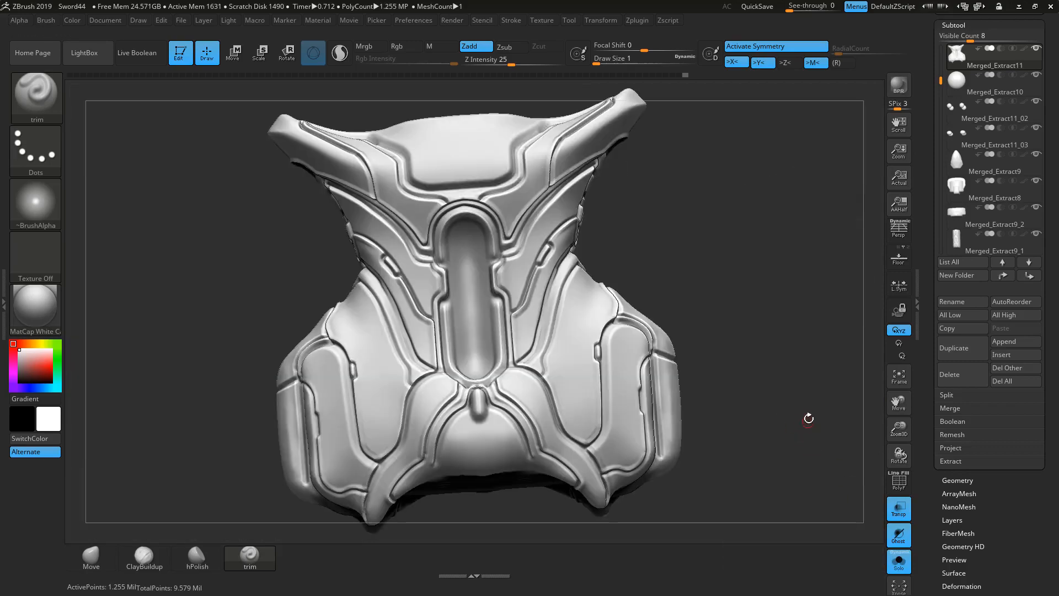
Step: Carve a notched inset line inside the rounded shoulder panel, following its sides, lower end and upper edge
{"action": "left_click_drag", "start_coordinate": [809, 419], "coordinate": [712, 386]}
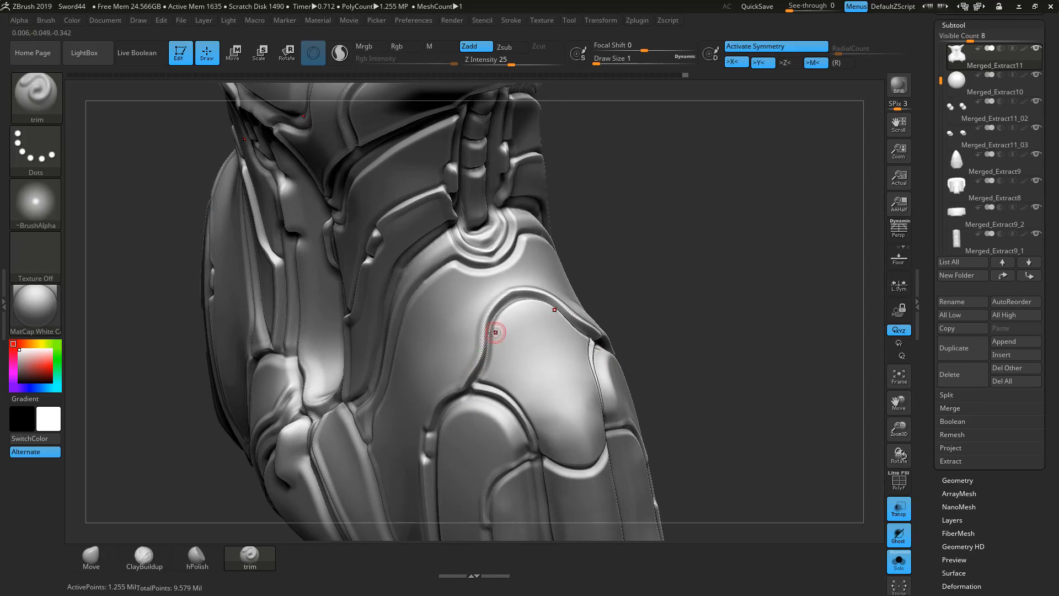
{"action": "mouse_move", "coordinate": [495, 332]}
{"action": "left_mouse_down"}
{"action": "mouse_move", "coordinate": [512, 351]}
{"action": "mouse_move", "coordinate": [494, 385]}
{"action": "mouse_move", "coordinate": [528, 402]}
{"action": "left_mouse_up"}
{"action": "key", "text": "ctrl+z"}
{"action": "mouse_move", "coordinate": [498, 367]}
{"action": "left_mouse_down"}
{"action": "mouse_move", "coordinate": [525, 386]}
{"action": "mouse_move", "coordinate": [559, 459]}
{"action": "mouse_move", "coordinate": [597, 453]}
{"action": "left_mouse_up"}
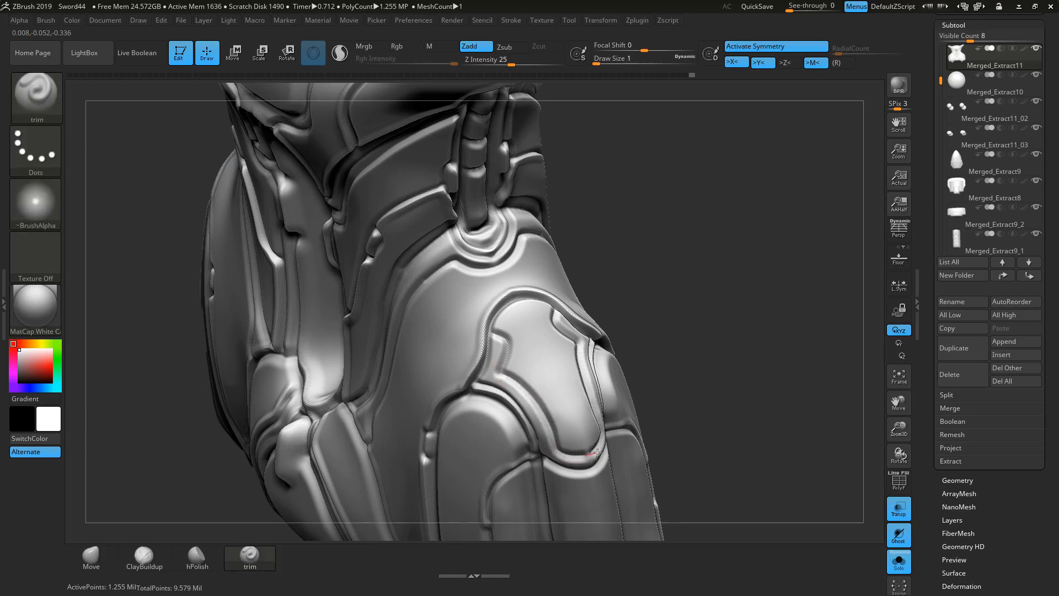
{"action": "left_click_drag", "start_coordinate": [672, 329], "coordinate": [706, 332]}
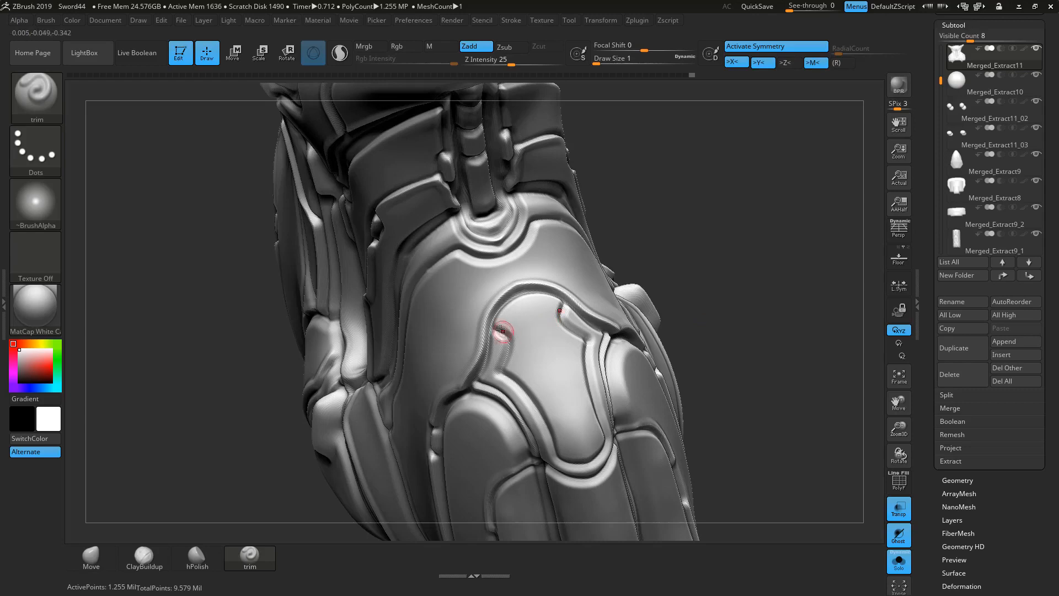
{"action": "mouse_move", "coordinate": [491, 325]}
{"action": "left_mouse_down"}
{"action": "mouse_move", "coordinate": [519, 337]}
{"action": "mouse_move", "coordinate": [499, 378]}
{"action": "mouse_move", "coordinate": [789, 333]}
{"action": "left_mouse_up"}
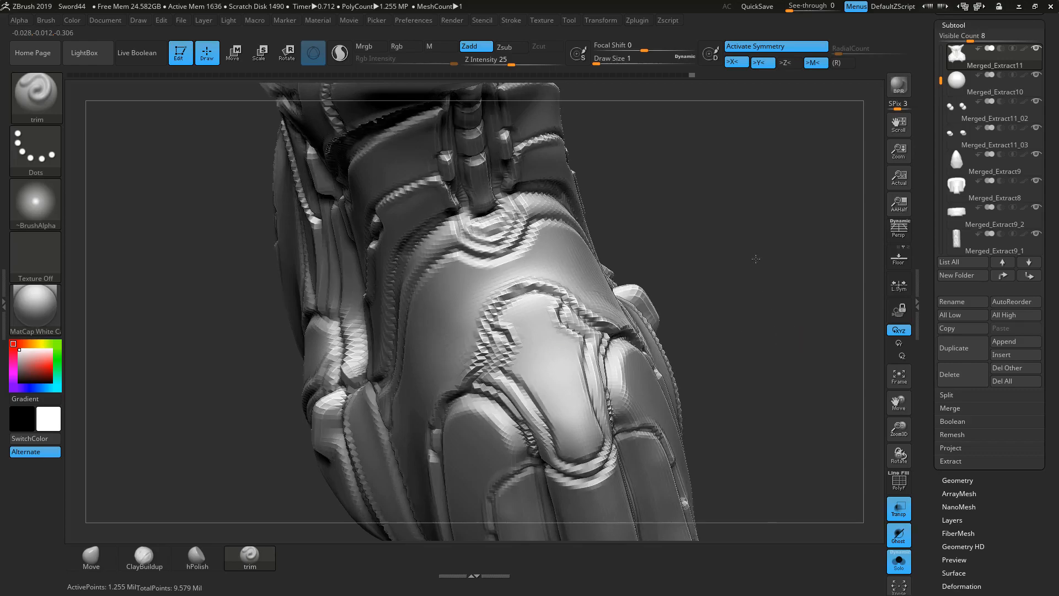
{"action": "mouse_move", "coordinate": [756, 259]}
{"action": "left_mouse_down"}
{"action": "mouse_move", "coordinate": [750, 243]}
{"action": "mouse_move", "coordinate": [733, 249]}
{"action": "mouse_move", "coordinate": [747, 251]}
{"action": "left_mouse_up"}
{"action": "mouse_move", "coordinate": [480, 289]}
{"action": "left_mouse_down"}
{"action": "mouse_move", "coordinate": [512, 312]}
{"action": "mouse_move", "coordinate": [544, 376]}
{"action": "mouse_move", "coordinate": [535, 370]}
{"action": "mouse_move", "coordinate": [557, 375]}
{"action": "mouse_move", "coordinate": [585, 357]}
{"action": "left_mouse_up"}
{"action": "mouse_move", "coordinate": [775, 302]}
{"action": "left_mouse_down"}
{"action": "mouse_move", "coordinate": [814, 287]}
{"action": "mouse_move", "coordinate": [728, 276]}
{"action": "mouse_move", "coordinate": [683, 253]}
{"action": "mouse_move", "coordinate": [701, 302]}
{"action": "left_mouse_up"}
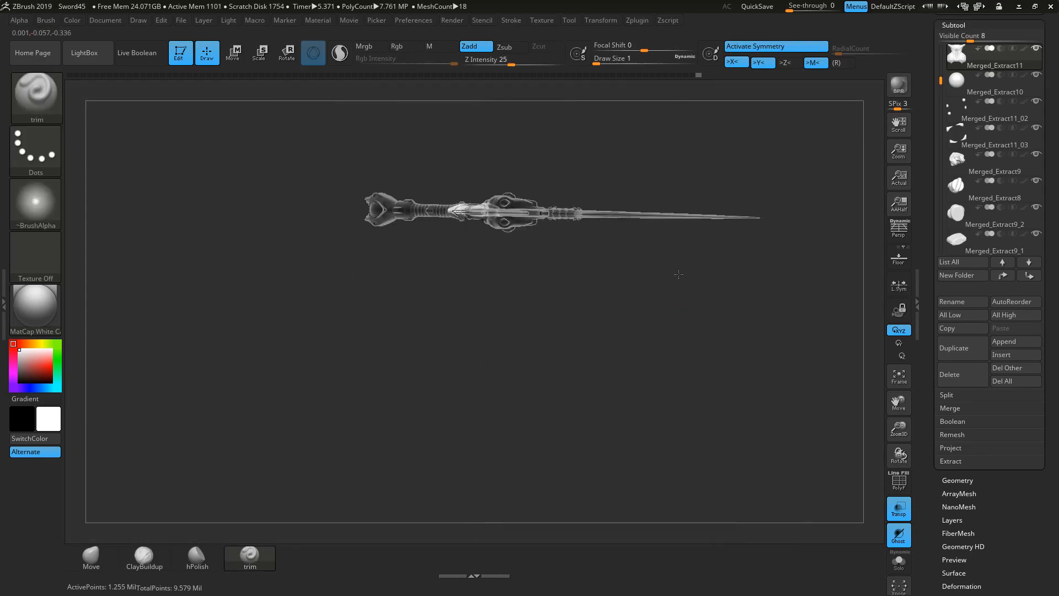
Step: Bring the sword's side into view and carve a line along the lower horn's edge down to a seam near its tip
{"action": "left_click_drag", "start_coordinate": [678, 274], "coordinate": [329, 332], "text": "shift"}
{"action": "left_click_drag", "start_coordinate": [414, 366], "coordinate": [543, 413], "text": "alt"}
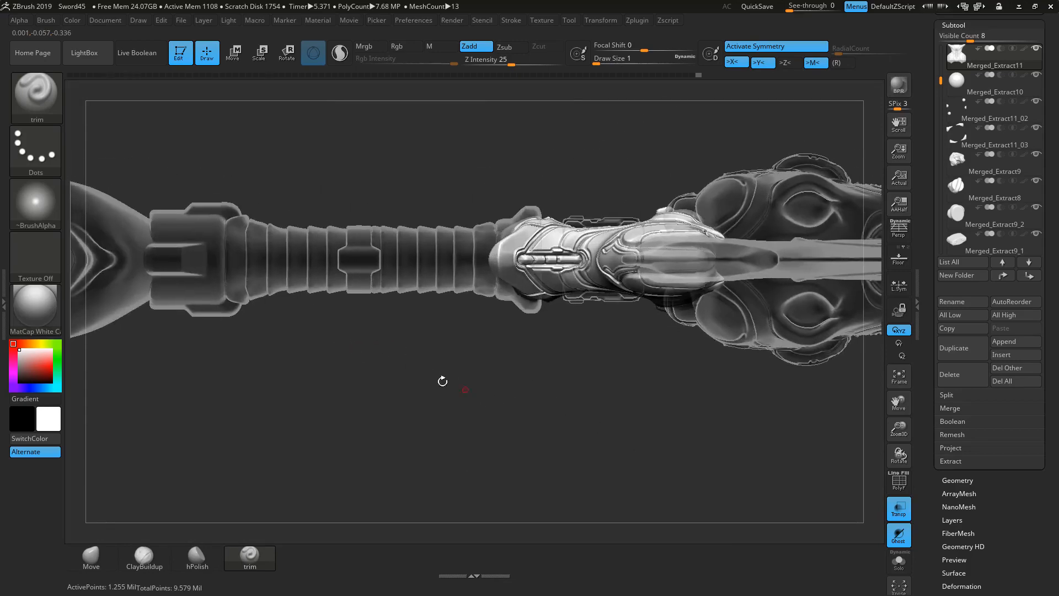
{"action": "left_click_drag", "start_coordinate": [448, 395], "coordinate": [509, 455], "text": "alt"}
{"action": "left_click_drag", "start_coordinate": [420, 437], "coordinate": [524, 484], "text": "alt"}
{"action": "mouse_move", "coordinate": [506, 223]}
{"action": "left_mouse_down"}
{"action": "mouse_move", "coordinate": [461, 225]}
{"action": "mouse_move", "coordinate": [402, 271]}
{"action": "mouse_move", "coordinate": [367, 264]}
{"action": "left_mouse_up"}
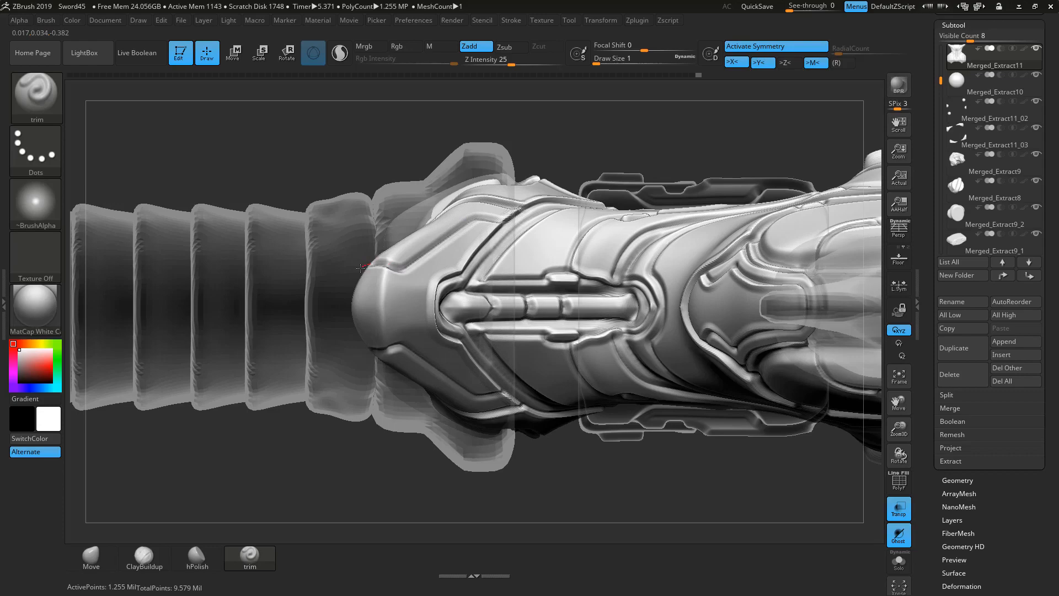
Step: Carve a line down the flat inner face of the horn and join it to the cross seam at its rounded tip
{"action": "left_click_drag", "start_coordinate": [306, 124], "coordinate": [712, 391]}
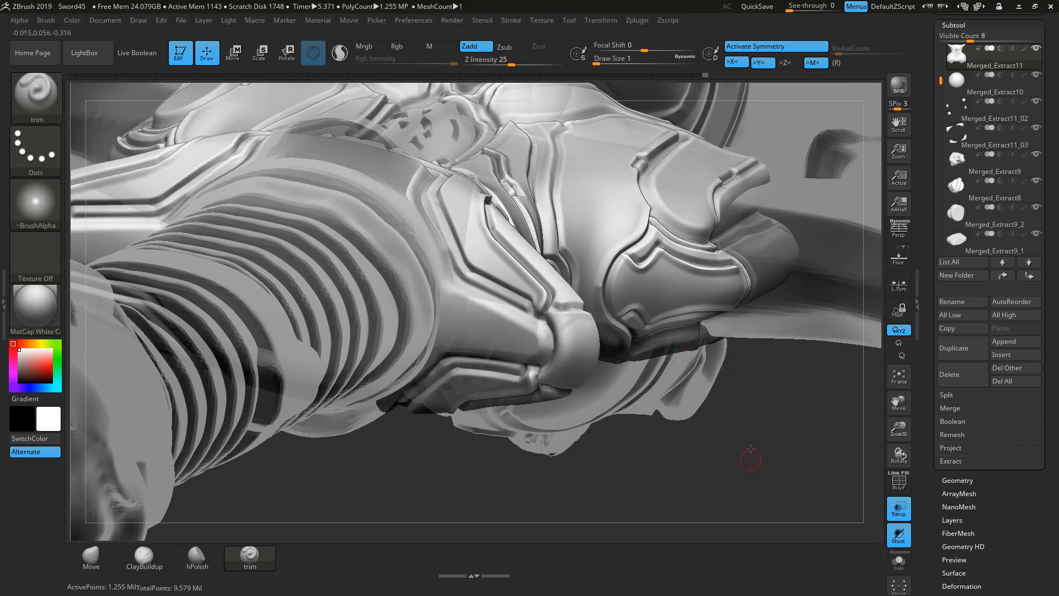
{"action": "left_click_drag", "start_coordinate": [751, 449], "coordinate": [603, 376]}
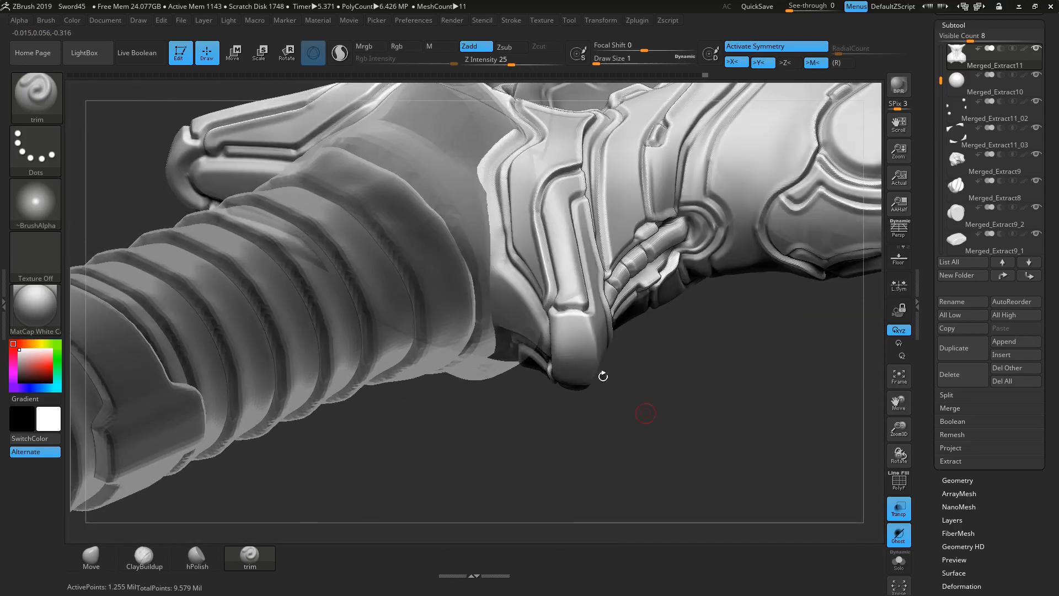
{"action": "mouse_move", "coordinate": [661, 421]}
{"action": "left_mouse_down"}
{"action": "mouse_move", "coordinate": [620, 457]}
{"action": "mouse_move", "coordinate": [663, 472]}
{"action": "mouse_move", "coordinate": [658, 446]}
{"action": "left_mouse_up"}
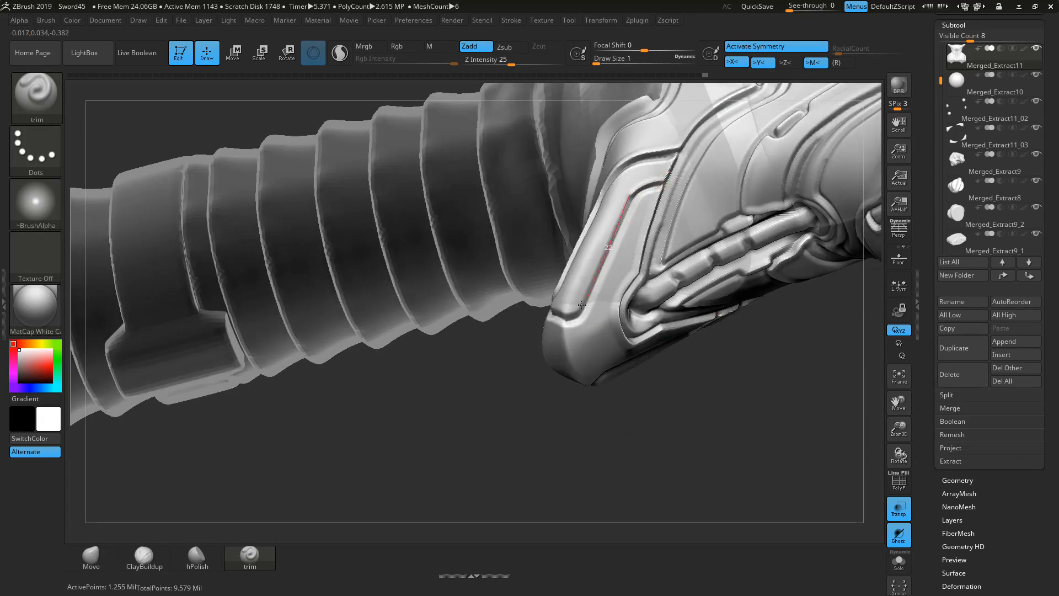
{"action": "left_click_drag", "start_coordinate": [582, 305], "coordinate": [574, 318]}
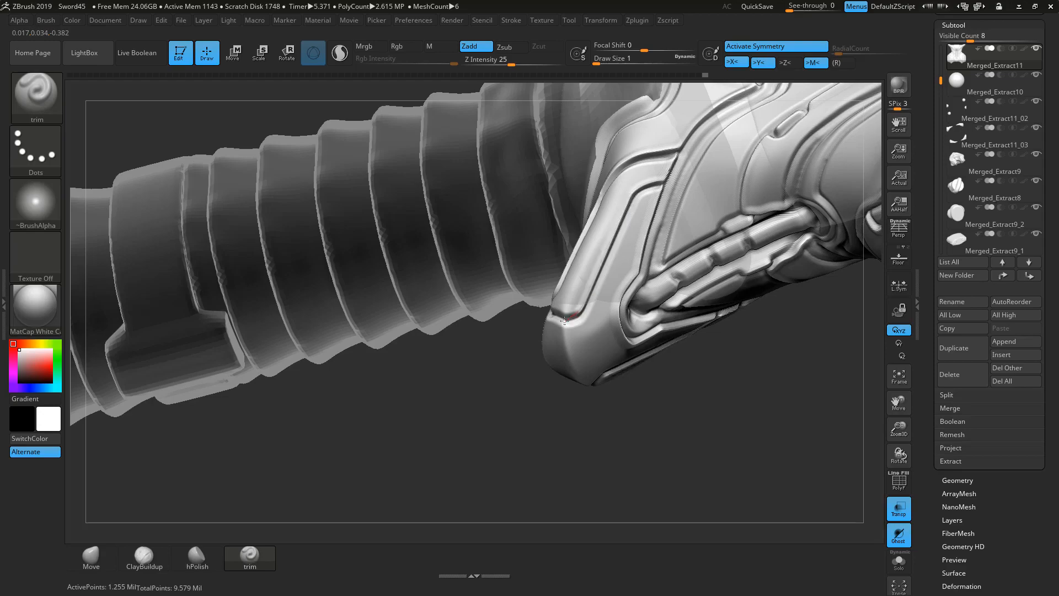
{"action": "left_click_drag", "start_coordinate": [450, 428], "coordinate": [673, 321]}
{"action": "left_click_drag", "start_coordinate": [746, 331], "coordinate": [663, 318]}
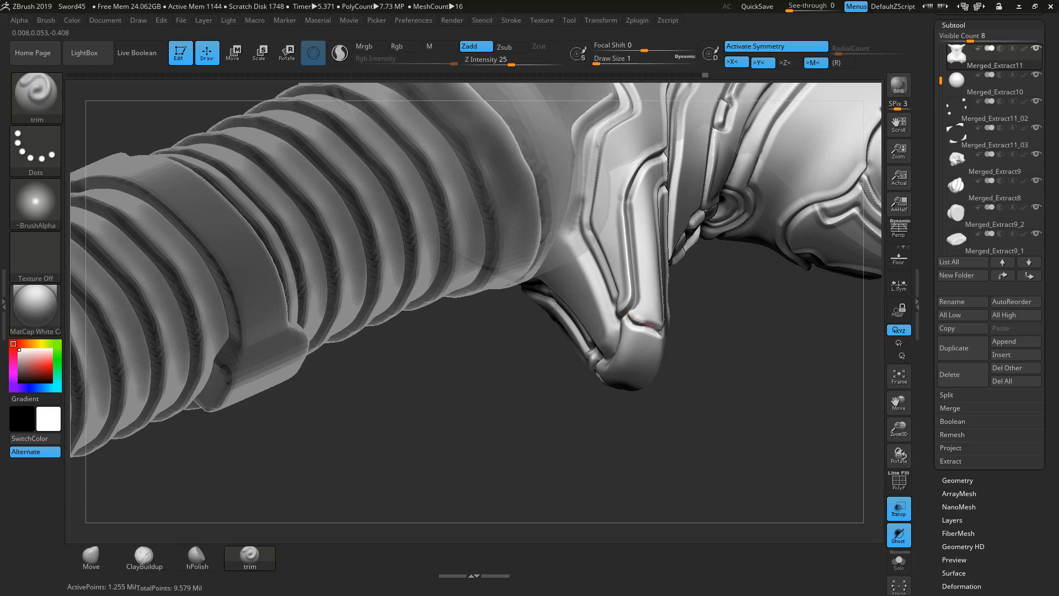
{"action": "left_click_drag", "start_coordinate": [778, 373], "coordinate": [789, 380]}
Step: Select Merged_Extract9_2, the collar between the guard and the ribbed grip, and isolate it
{"action": "left_click_drag", "start_coordinate": [806, 421], "coordinate": [727, 319]}
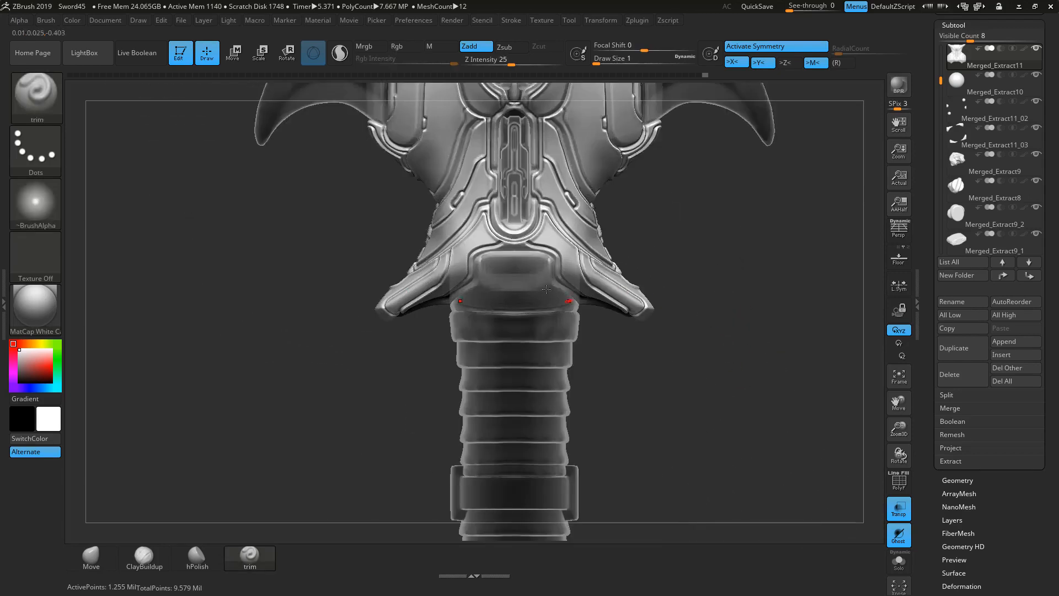
{"action": "left_click", "coordinate": [533, 276], "text": "alt"}
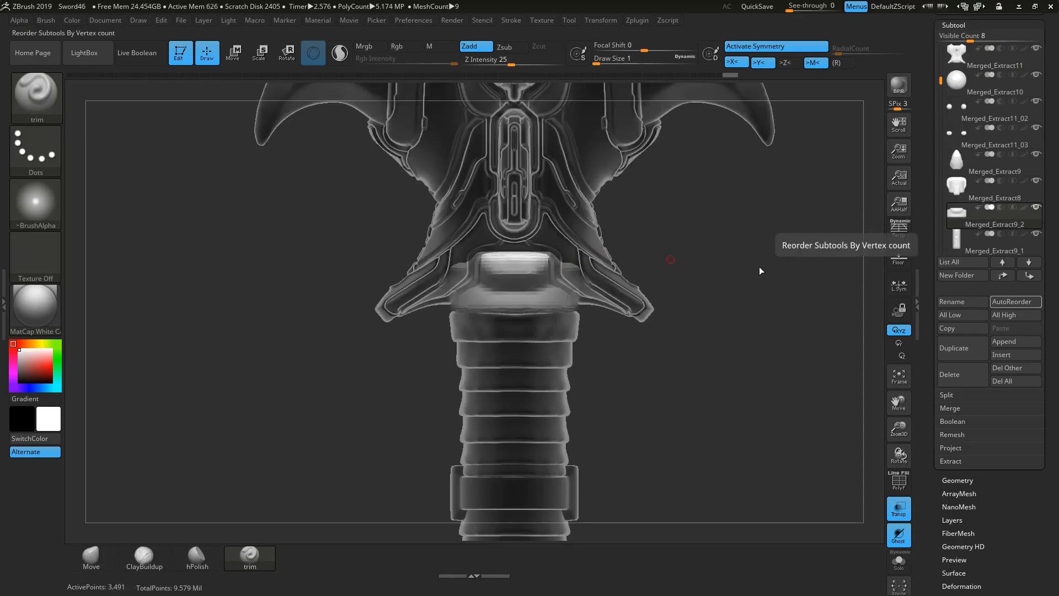
{"action": "left_click", "coordinate": [900, 560]}
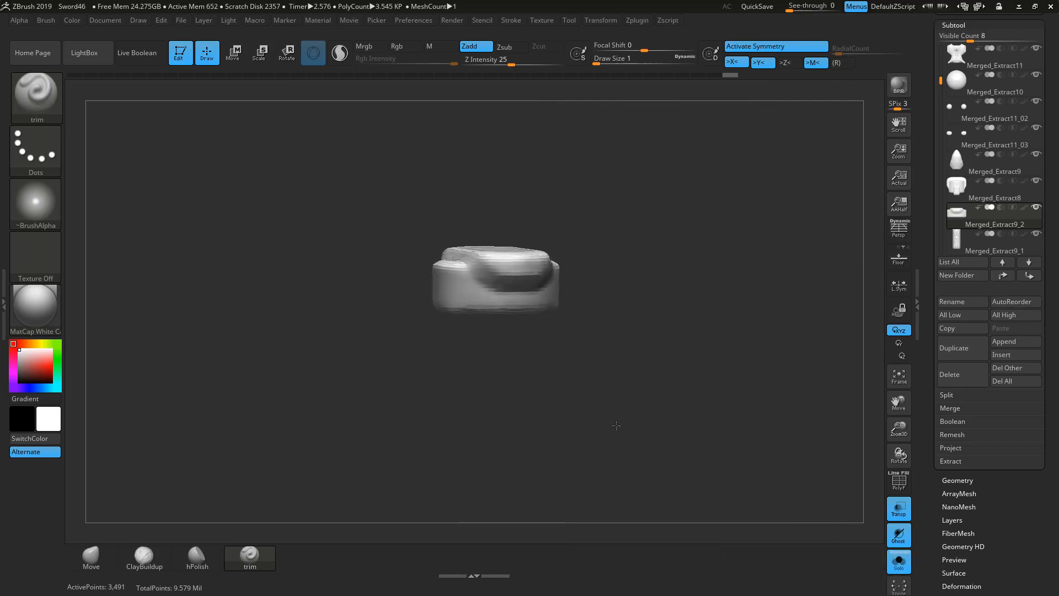
Step: Remesh the isolated collar using ZRemesher with a target polygon count of 5
{"action": "left_click_drag", "start_coordinate": [616, 426], "coordinate": [544, 397]}
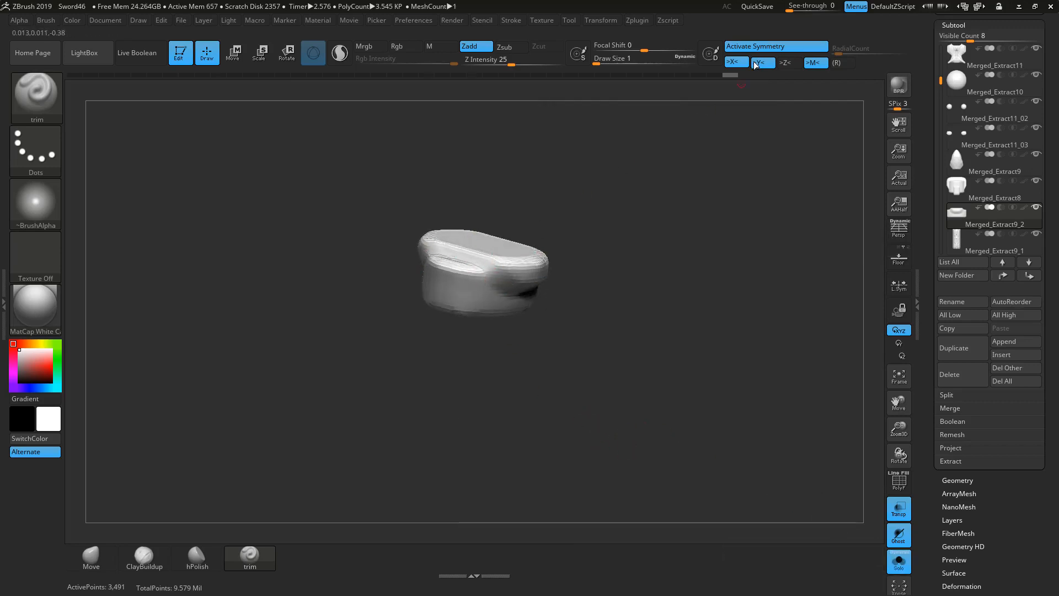
{"action": "mouse_move", "coordinate": [688, 230]}
{"action": "left_mouse_down"}
{"action": "mouse_move", "coordinate": [649, 181]}
{"action": "mouse_move", "coordinate": [643, 196]}
{"action": "mouse_move", "coordinate": [683, 217]}
{"action": "left_mouse_up"}
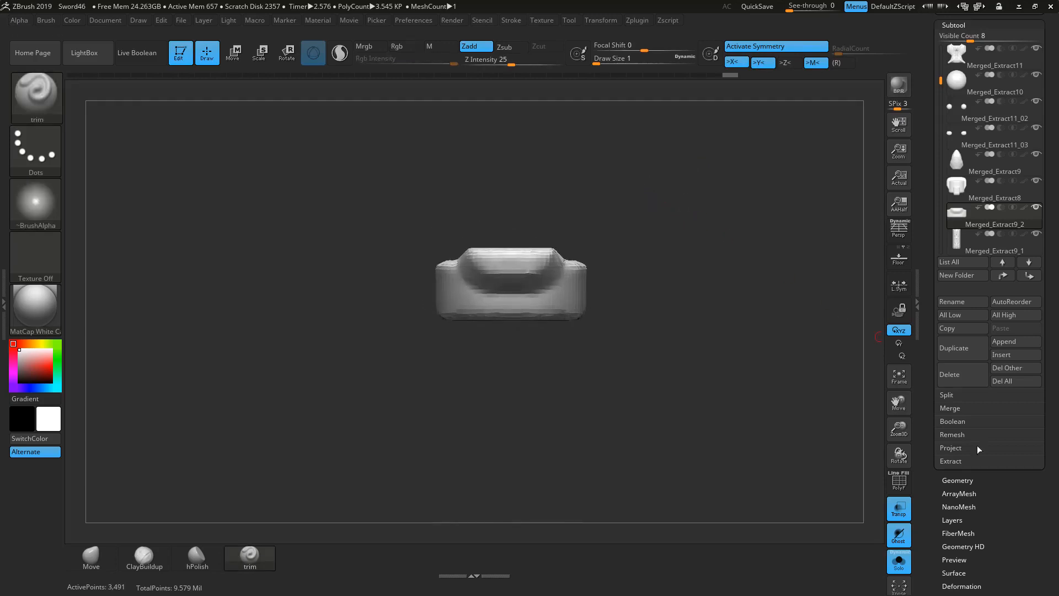
{"action": "left_click", "coordinate": [972, 481]}
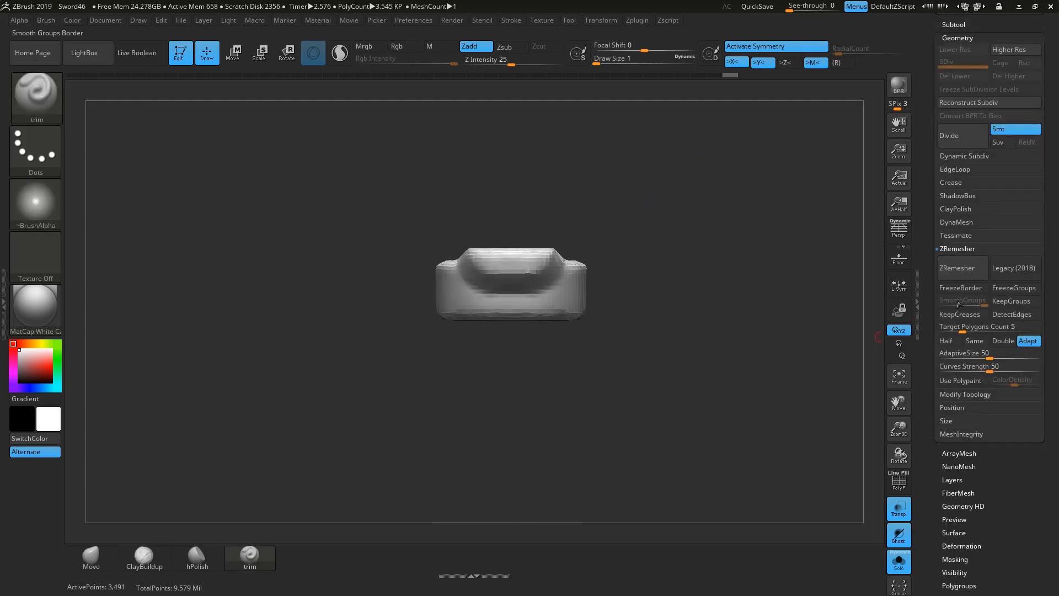
{"action": "left_click", "coordinate": [955, 267]}
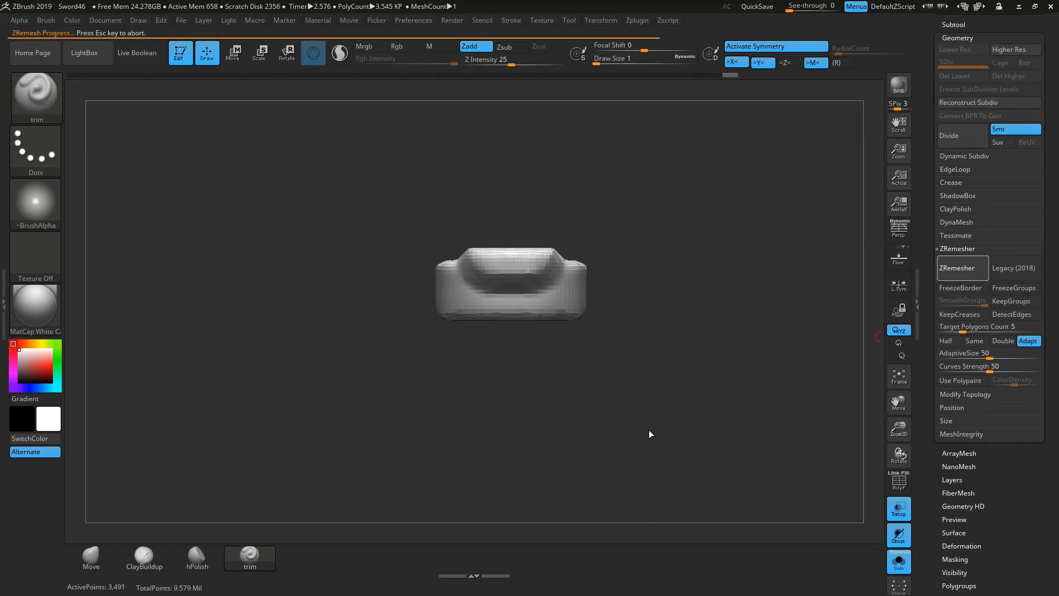
Step: Set the draw size to 2 and smooth the collar's sides where the raised block meets the round base
{"action": "mouse_move", "coordinate": [625, 433]}
{"action": "left_mouse_down"}
{"action": "mouse_move", "coordinate": [626, 395]}
{"action": "mouse_move", "coordinate": [590, 271]}
{"action": "mouse_move", "coordinate": [553, 309]}
{"action": "mouse_move", "coordinate": [519, 302]}
{"action": "left_mouse_up"}
{"action": "right_click", "coordinate": [524, 301]}
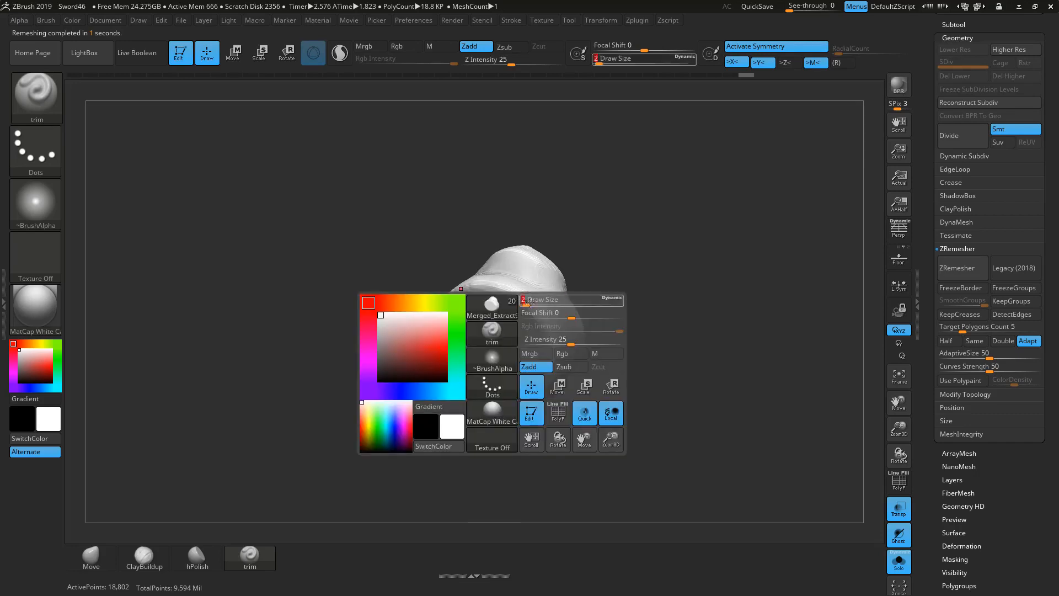
{"action": "key", "text": "shift"}
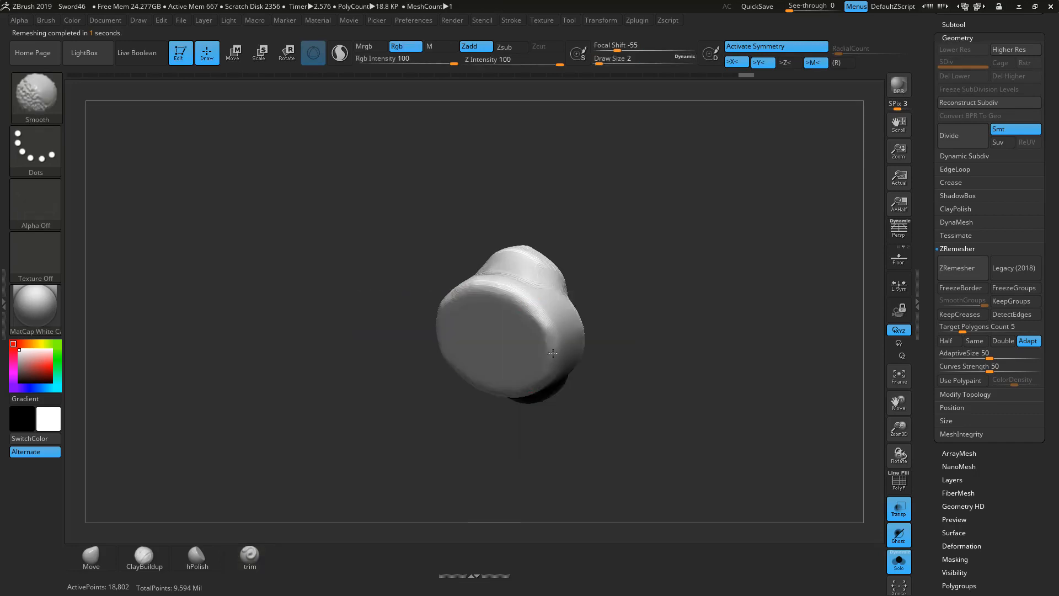
{"action": "left_click_drag", "start_coordinate": [664, 277], "coordinate": [560, 283]}
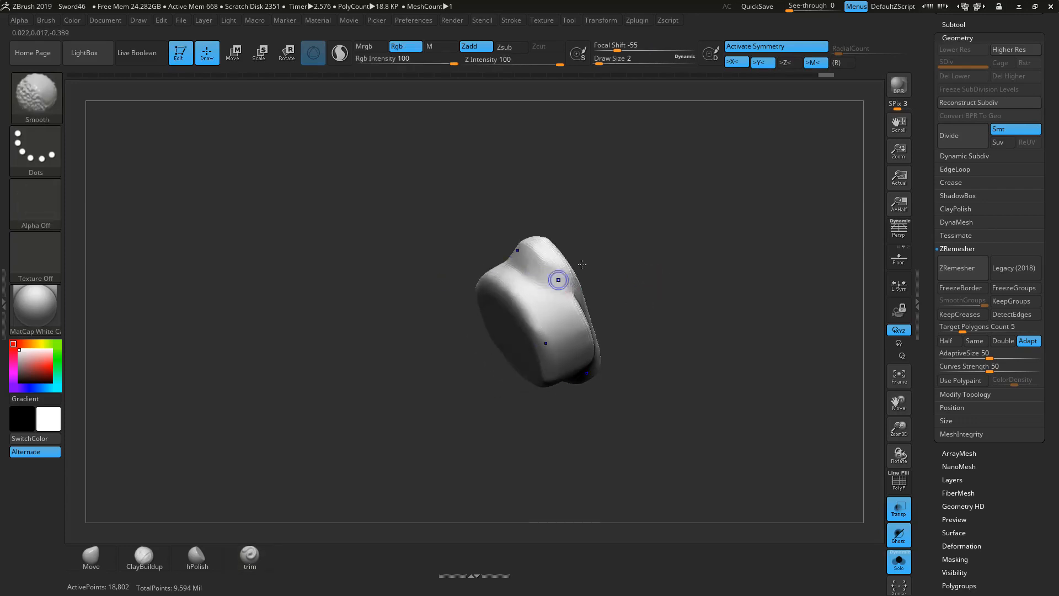
{"action": "right_click_drag", "start_coordinate": [558, 279], "coordinate": [598, 296]}
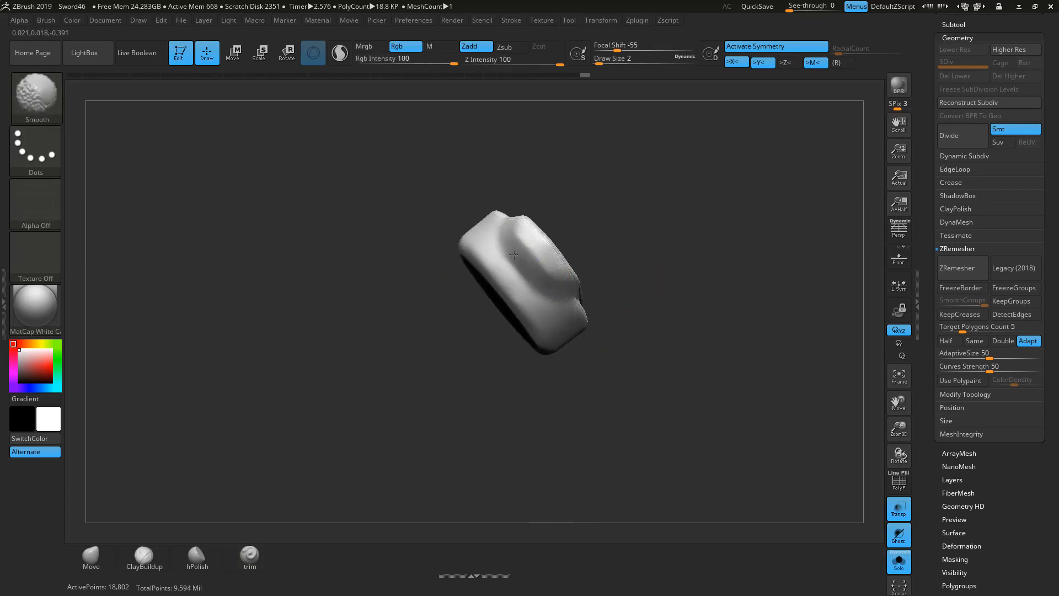
{"action": "right_click_drag", "start_coordinate": [671, 296], "coordinate": [632, 317]}
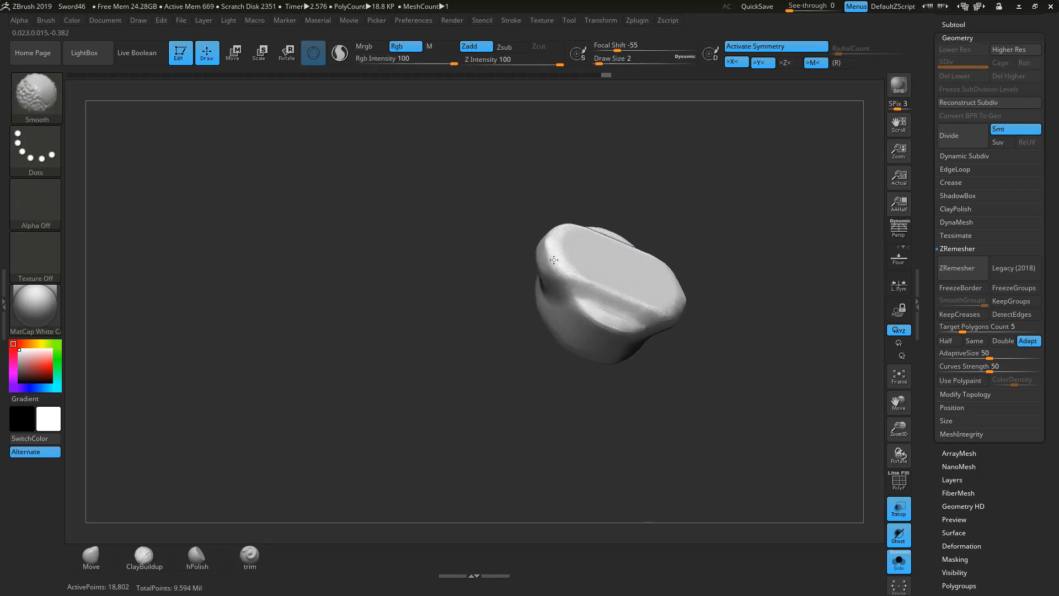
Step: Smooth the rim of the collar's raised block, the hollows at its corners and the edge of the round base
{"action": "left_click_drag", "start_coordinate": [554, 260], "coordinate": [563, 272], "text": "shift"}
{"action": "left_click_drag", "start_coordinate": [660, 190], "coordinate": [676, 221]}
{"action": "left_click_drag", "start_coordinate": [530, 215], "coordinate": [543, 209], "text": "shift"}
{"action": "left_click_drag", "start_coordinate": [669, 201], "coordinate": [729, 198]}
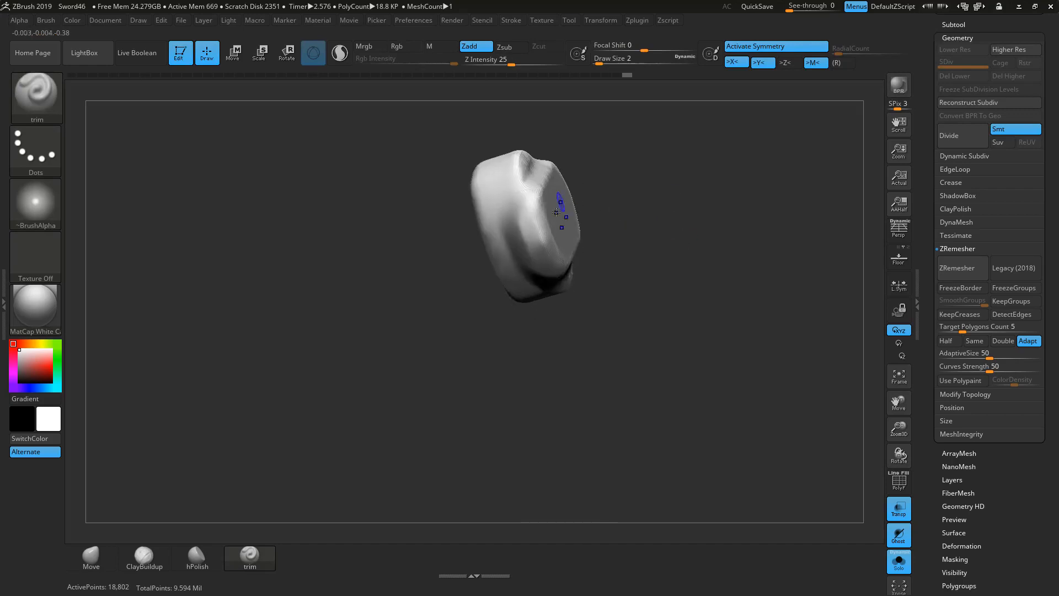
{"action": "left_click_drag", "start_coordinate": [673, 166], "coordinate": [618, 257]}
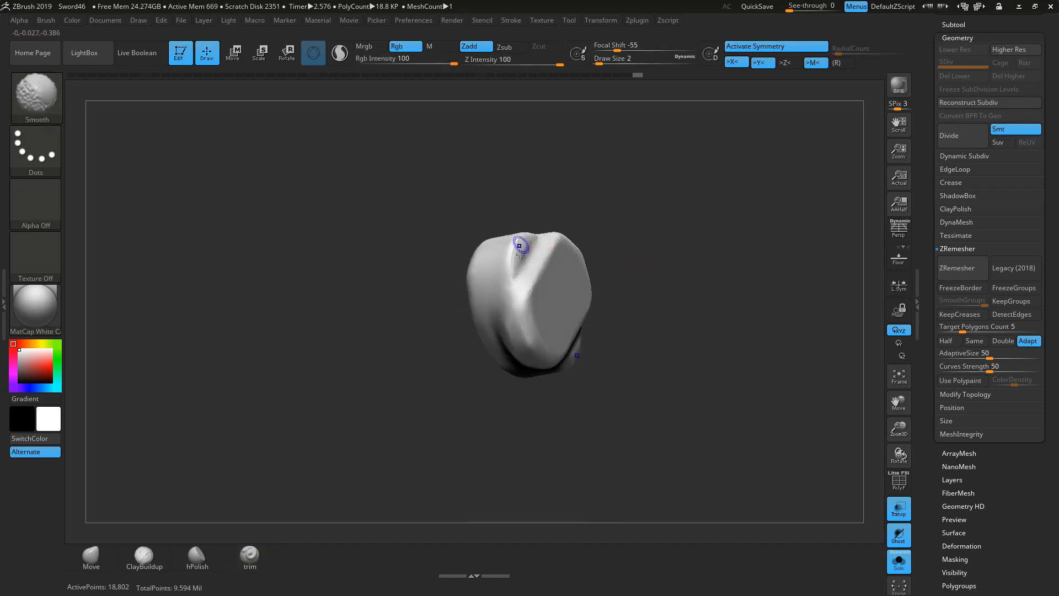
{"action": "mouse_move", "coordinate": [662, 359]}
{"action": "left_mouse_down"}
{"action": "mouse_move", "coordinate": [685, 267]}
{"action": "mouse_move", "coordinate": [706, 316]}
{"action": "mouse_move", "coordinate": [614, 307]}
{"action": "left_mouse_up"}
{"action": "key", "text": "shift"}
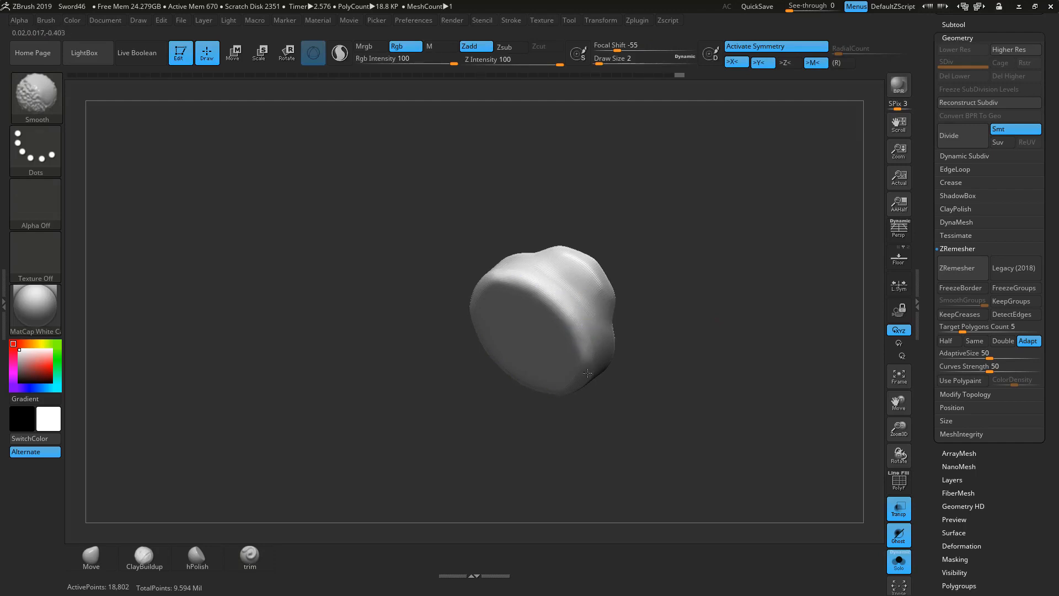
{"action": "mouse_move", "coordinate": [588, 373]}
{"action": "left_mouse_down"}
{"action": "mouse_move", "coordinate": [681, 300]}
{"action": "mouse_move", "coordinate": [701, 343]}
{"action": "mouse_move", "coordinate": [690, 319]}
{"action": "mouse_move", "coordinate": [662, 353]}
{"action": "mouse_move", "coordinate": [629, 319]}
{"action": "left_mouse_up"}
{"action": "key", "text": "shift"}
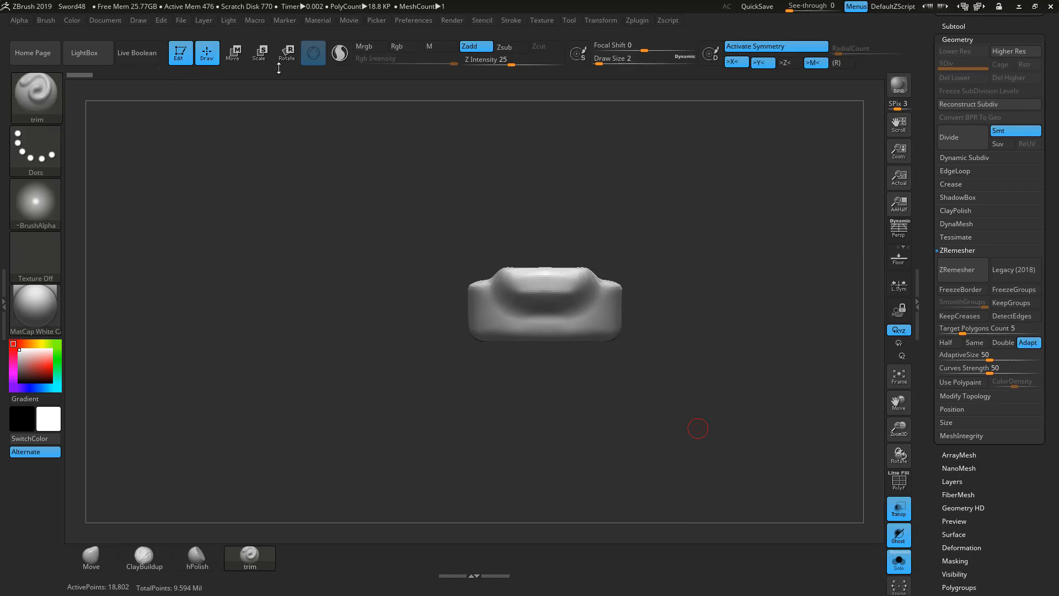
{"action": "left_click", "coordinate": [184, 20]}
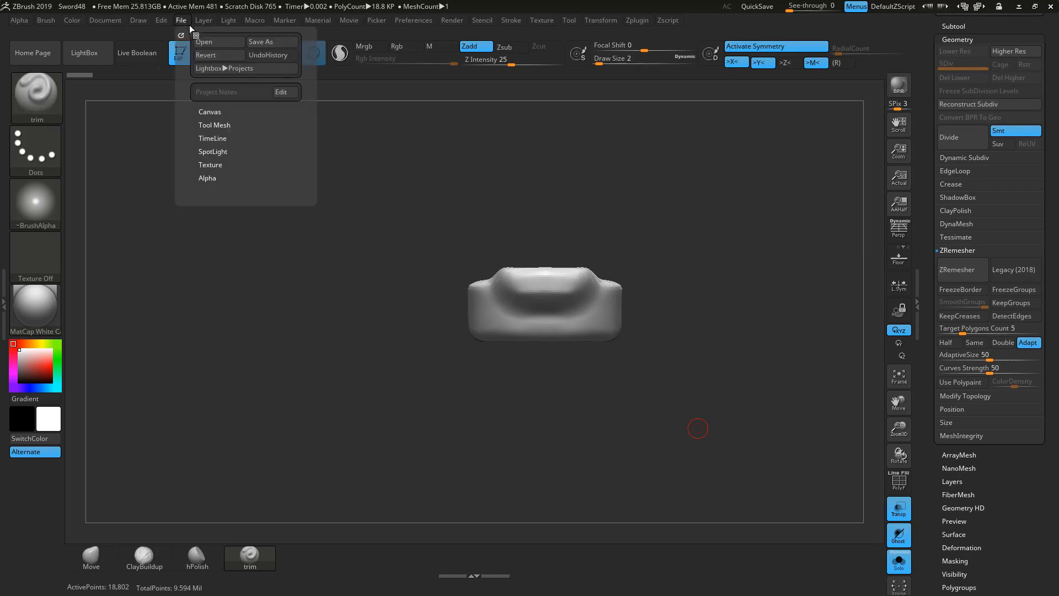
{"action": "left_click", "coordinate": [263, 57]}
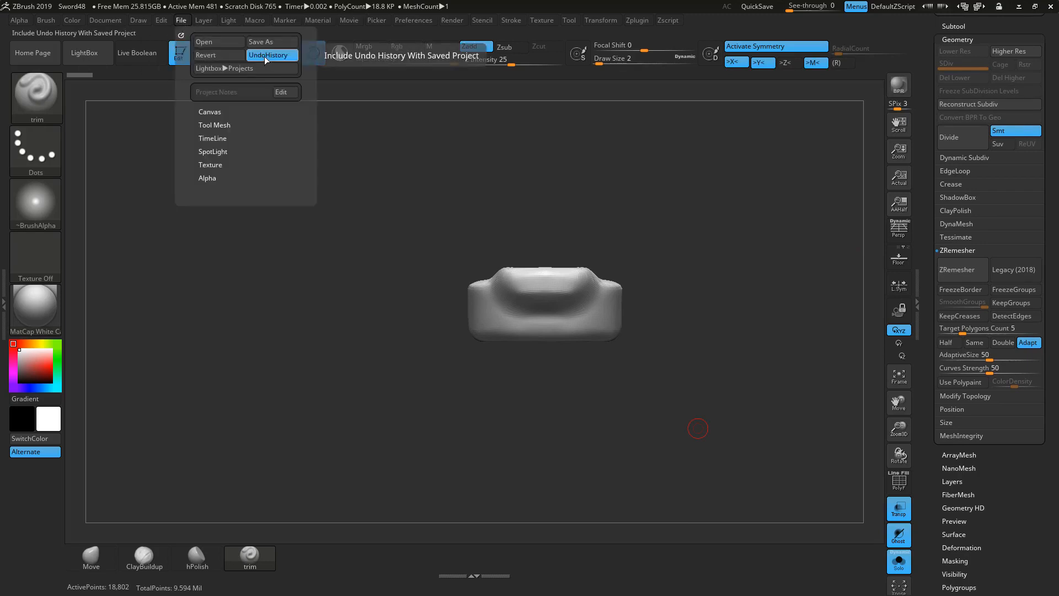
{"action": "left_click", "coordinate": [264, 55]}
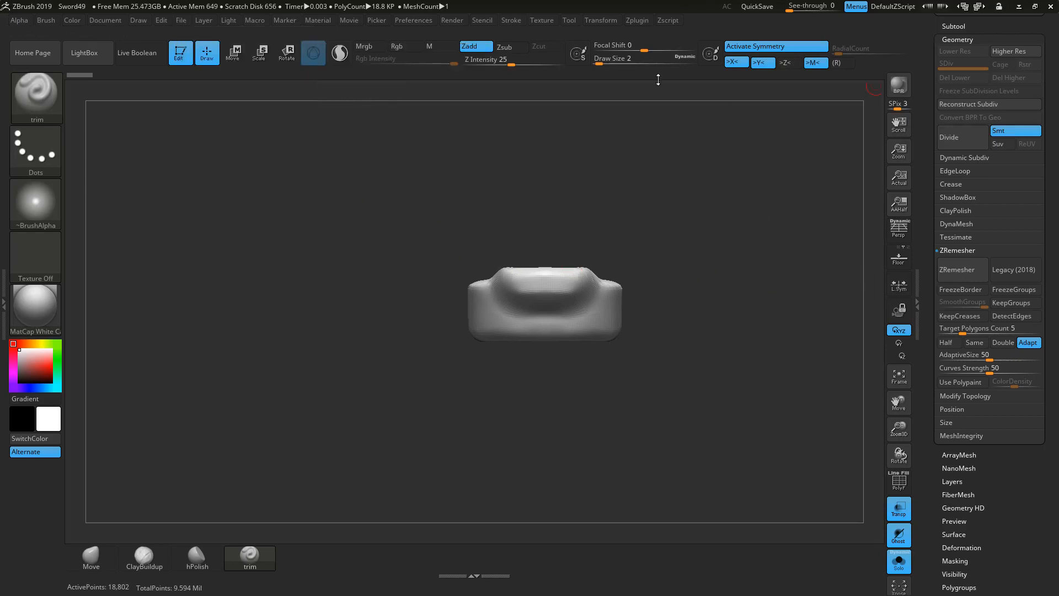
Step: Show the other sword parts again and divide the collar twice to subdivision level 3
{"action": "left_click", "coordinate": [899, 564]}
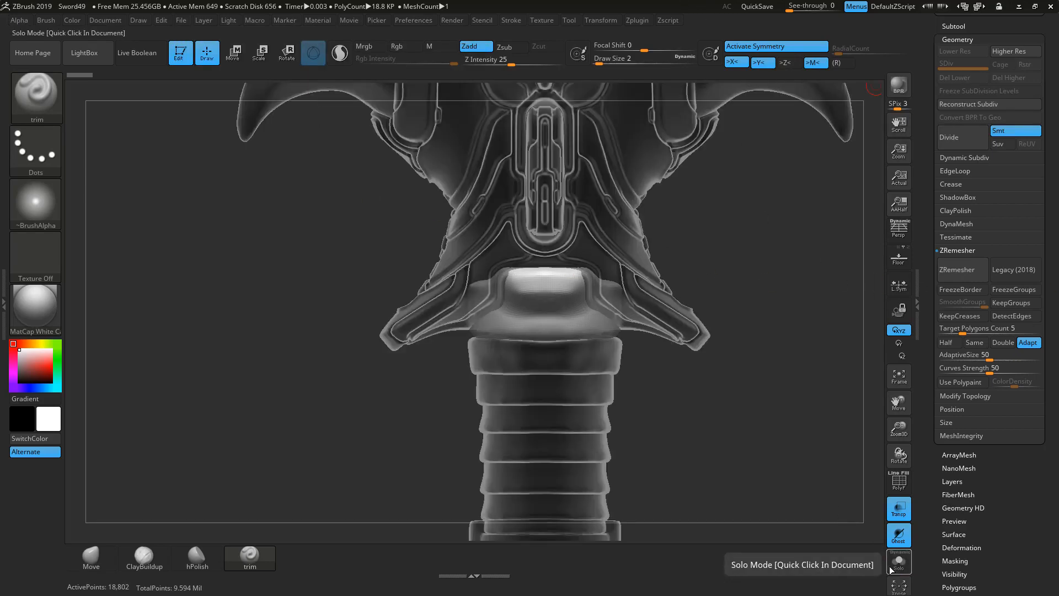
{"action": "left_click", "coordinate": [959, 136]}
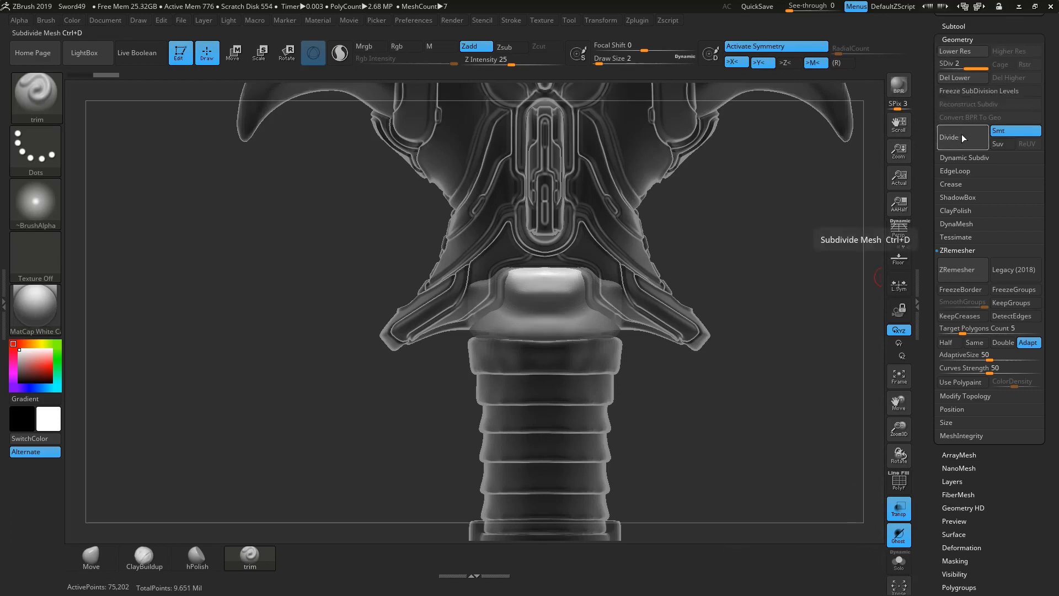
{"action": "left_click", "coordinate": [961, 137]}
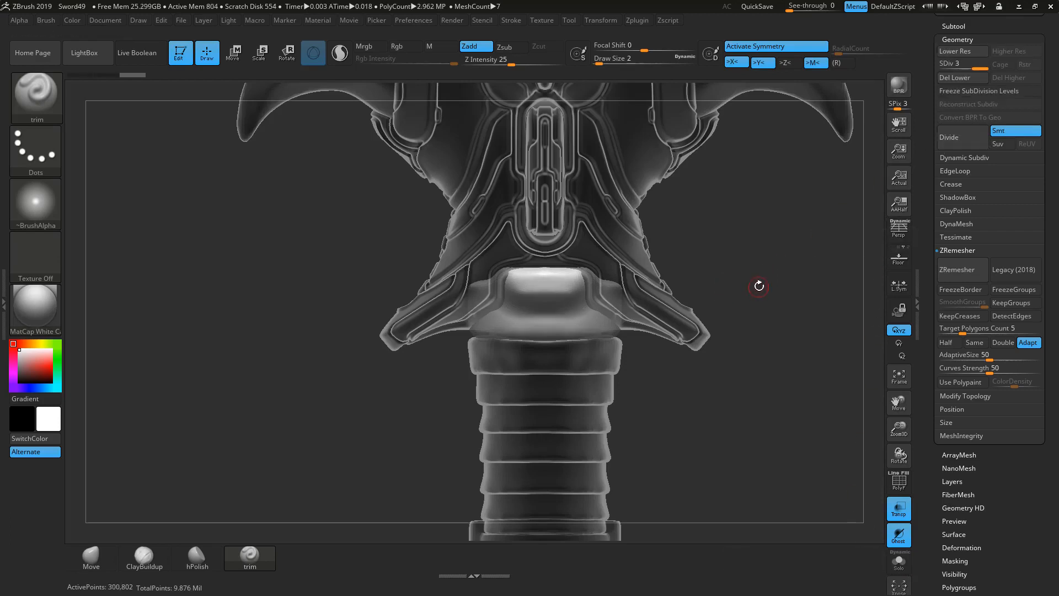
Step: With transparency on, carve a mirrored crosswise groove into the collar near the grip and a short lengthwise slot at its centre
{"action": "key", "text": "f"}
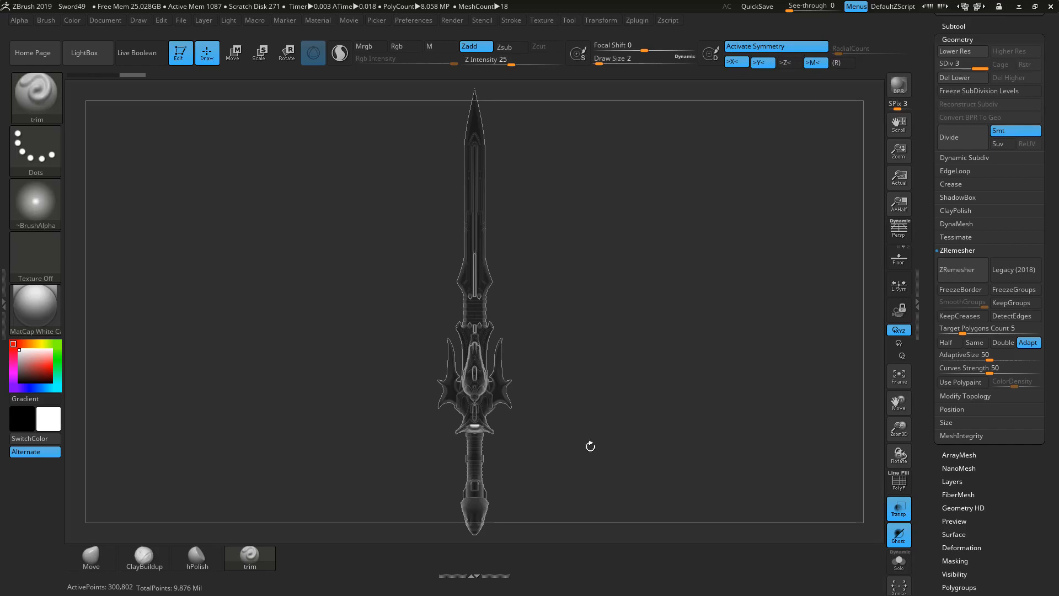
{"action": "left_click_drag", "start_coordinate": [591, 446], "coordinate": [596, 164]}
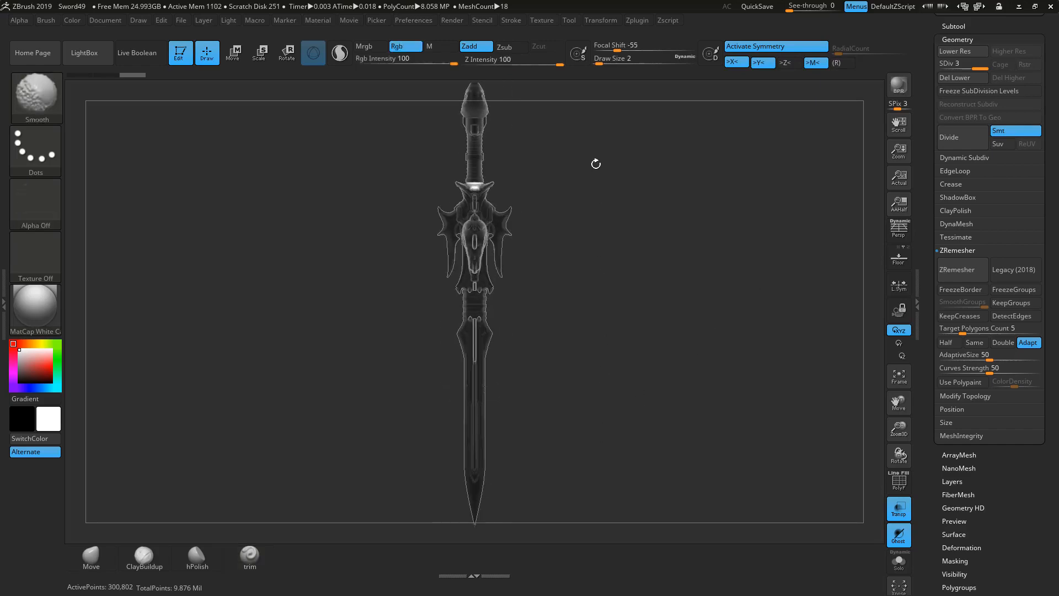
{"action": "key", "text": "f"}
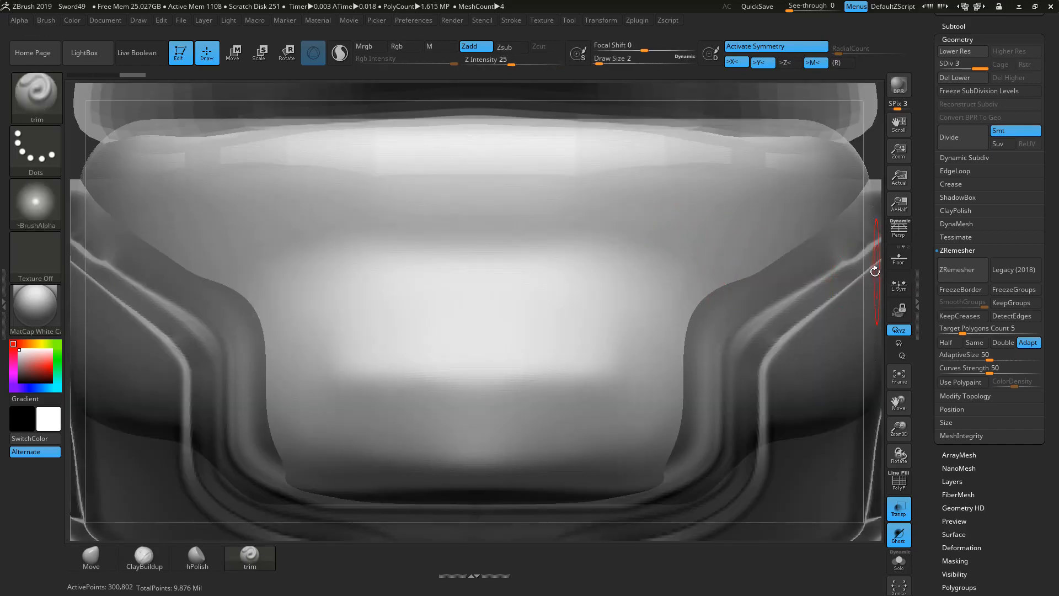
{"action": "mouse_move", "coordinate": [875, 271]}
{"action": "left_mouse_down", "text": "alt"}
{"action": "mouse_move", "coordinate": [842, 249]}
{"action": "mouse_move", "coordinate": [703, 206]}
{"action": "mouse_move", "coordinate": [735, 225]}
{"action": "left_mouse_up", "text": "alt"}
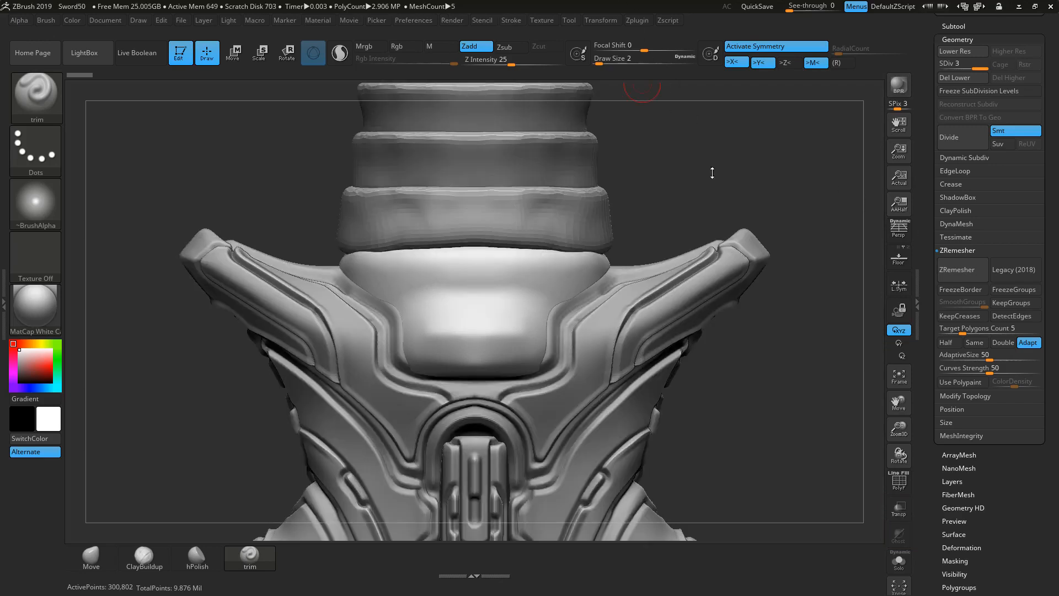
{"action": "left_click", "coordinate": [898, 534]}
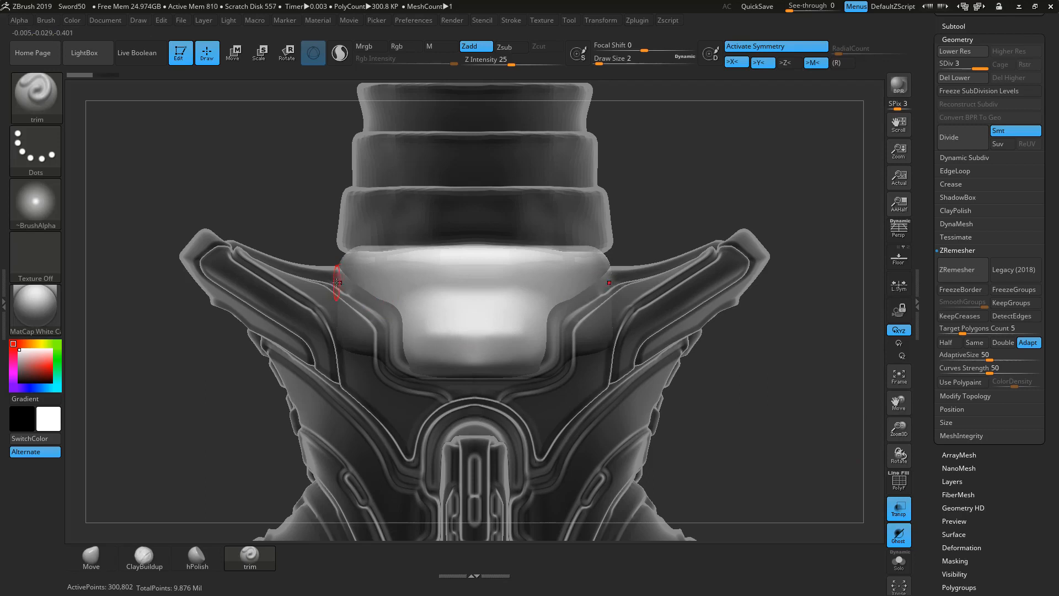
{"action": "mouse_move", "coordinate": [386, 283]}
{"action": "left_mouse_down"}
{"action": "mouse_move", "coordinate": [420, 270]}
{"action": "mouse_move", "coordinate": [475, 272]}
{"action": "left_mouse_up"}
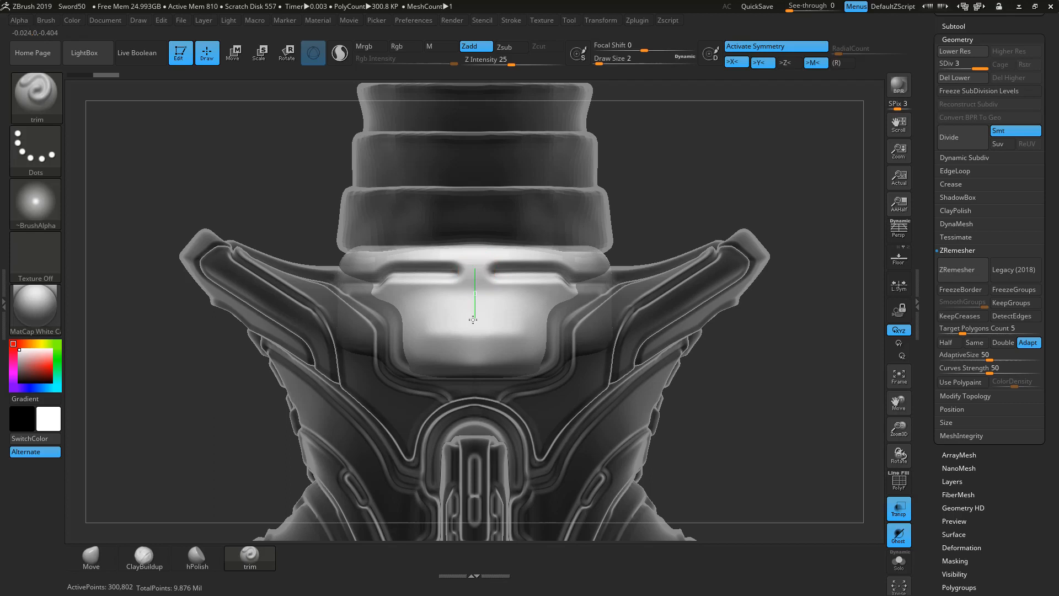
{"action": "left_click_drag", "start_coordinate": [473, 319], "coordinate": [472, 327]}
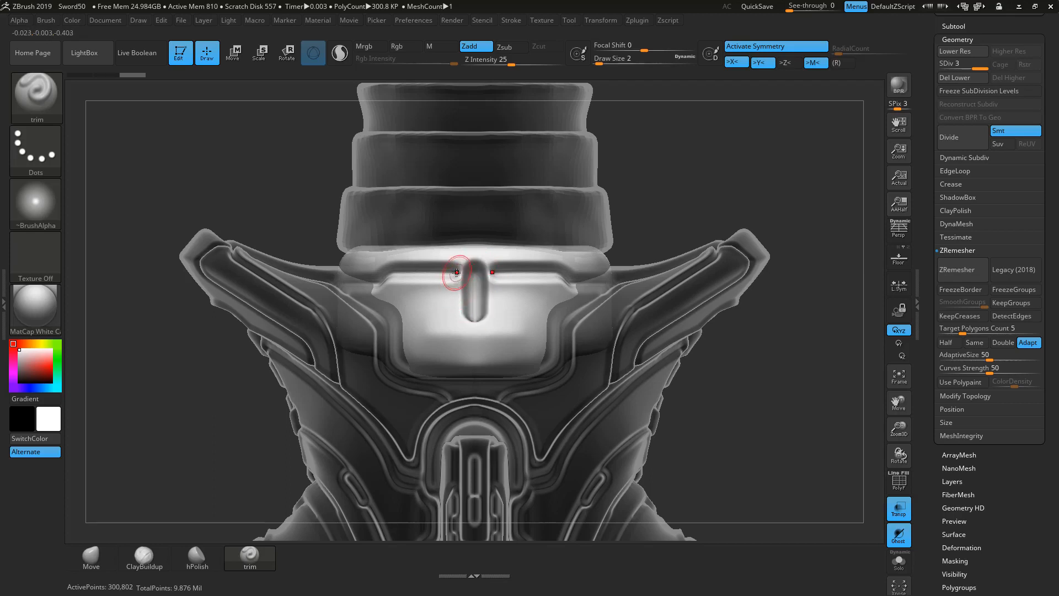
Step: Set the draw size to 1 and carve thin lines along the cross groove, around the centre slot and down the block's sides
{"action": "left_click", "coordinate": [596, 62]}
{"action": "left_click_drag", "start_coordinate": [363, 271], "coordinate": [489, 258]}
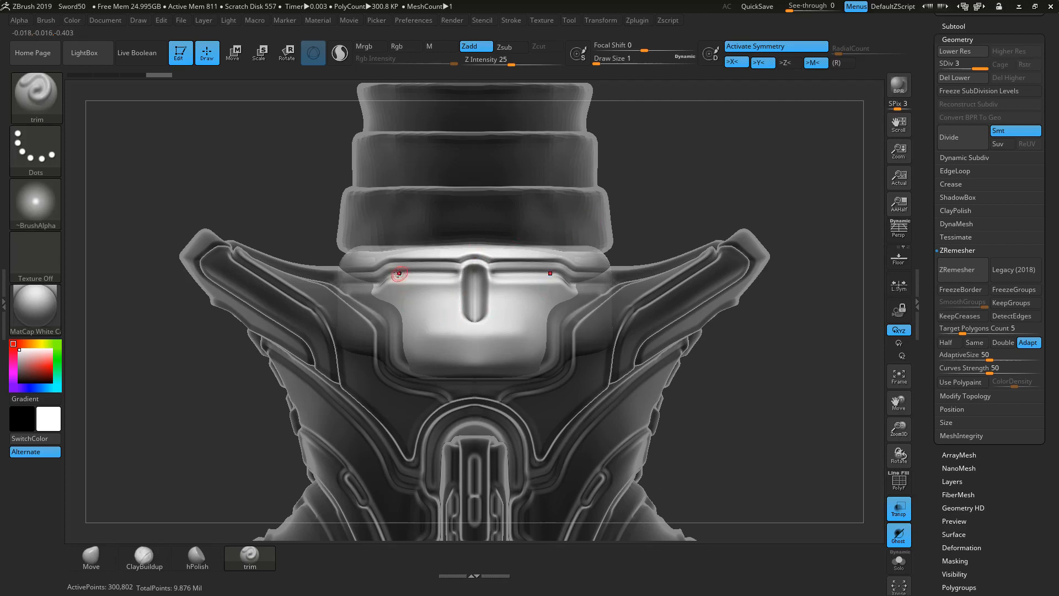
{"action": "mouse_move", "coordinate": [432, 297]}
{"action": "left_mouse_down"}
{"action": "mouse_move", "coordinate": [453, 307]}
{"action": "mouse_move", "coordinate": [457, 329]}
{"action": "mouse_move", "coordinate": [483, 329]}
{"action": "left_mouse_up"}
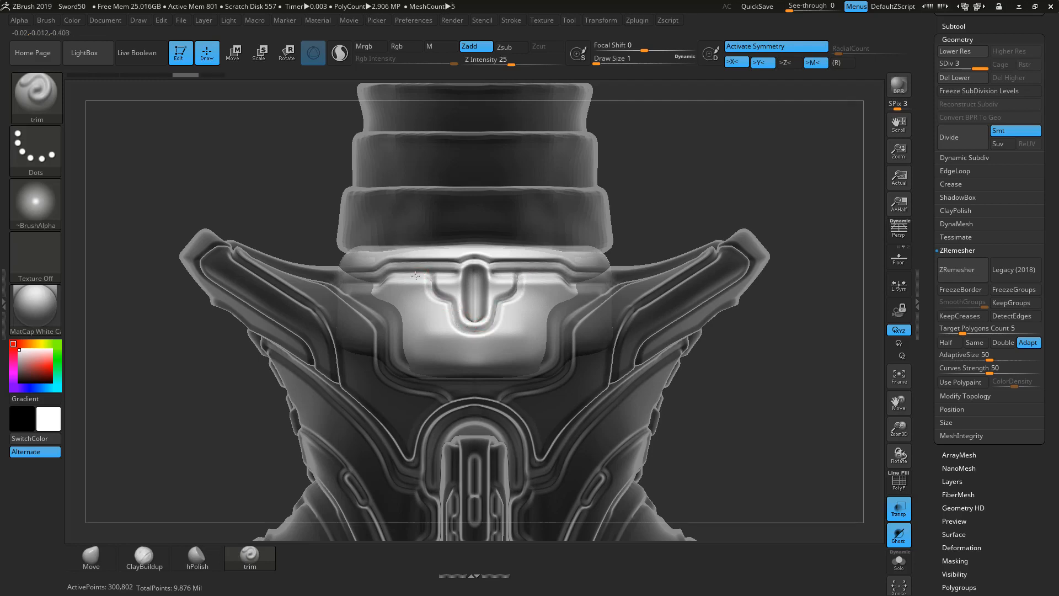
{"action": "left_click_drag", "start_coordinate": [436, 281], "coordinate": [414, 366]}
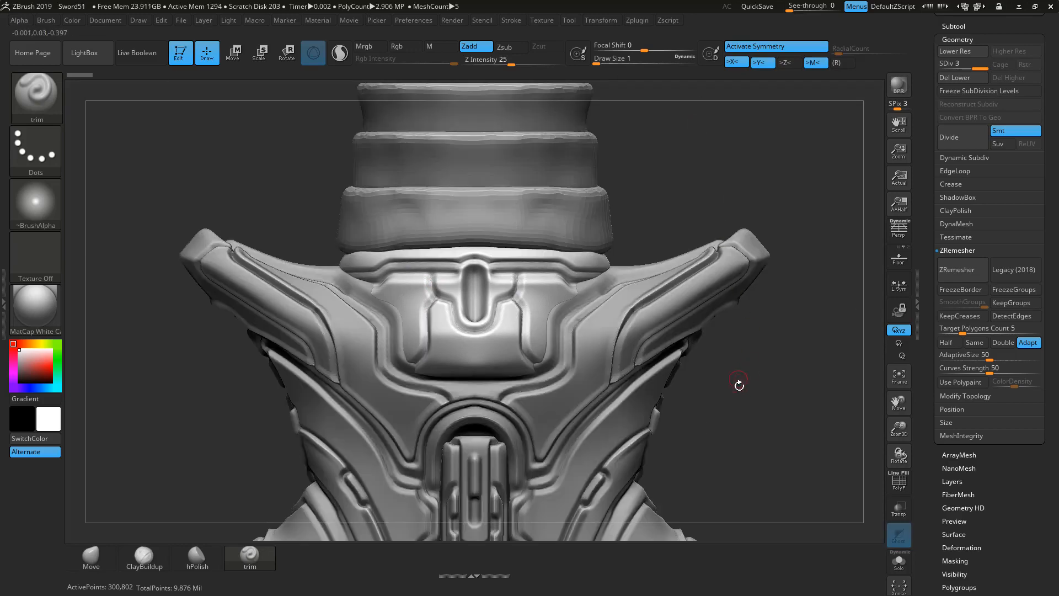
Step: Carve a curved inner line along the block's side panels and add a thin raised bar inside the centre slot
{"action": "key", "text": "f"}
{"action": "key", "text": "f"}
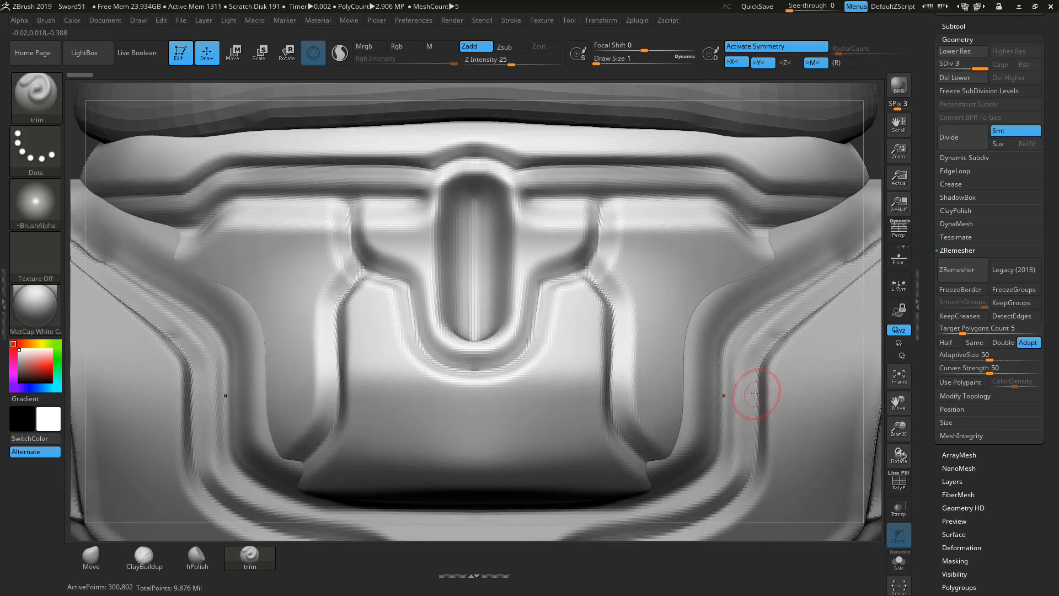
{"action": "left_click_drag", "start_coordinate": [691, 398], "coordinate": [777, 214]}
{"action": "left_click_drag", "start_coordinate": [594, 325], "coordinate": [559, 577], "text": "alt"}
{"action": "left_click", "coordinate": [902, 513]}
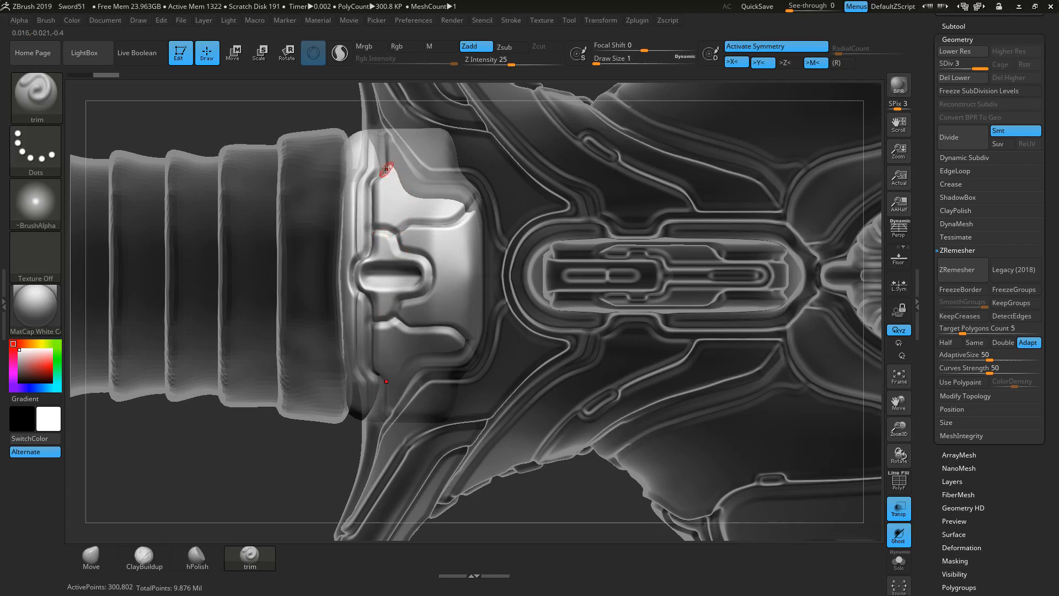
{"action": "mouse_move", "coordinate": [389, 189]}
{"action": "left_mouse_down"}
{"action": "mouse_move", "coordinate": [458, 213]}
{"action": "mouse_move", "coordinate": [463, 226]}
{"action": "mouse_move", "coordinate": [470, 197]}
{"action": "left_mouse_up"}
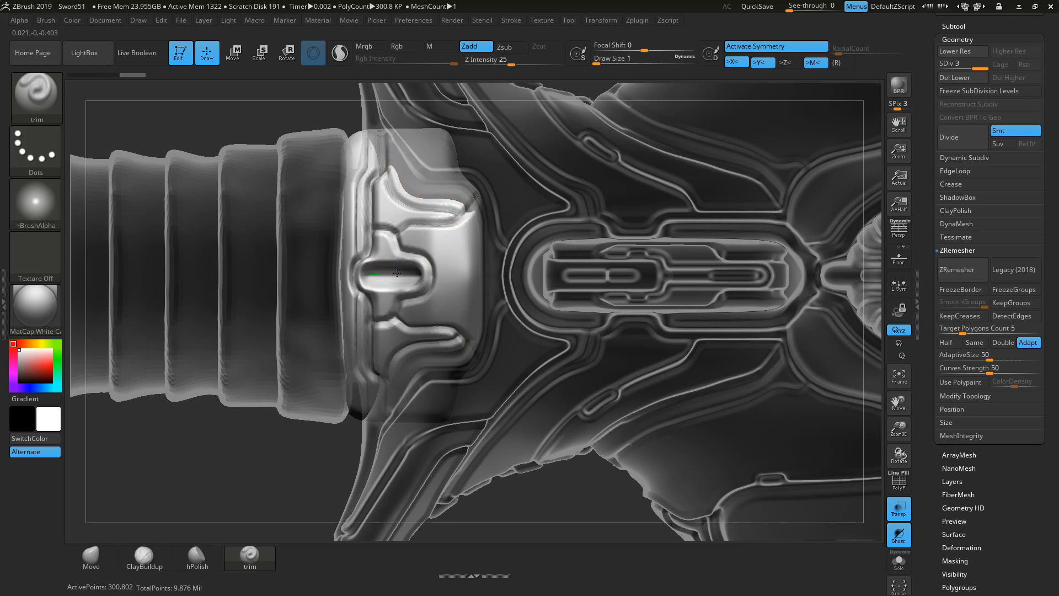
{"action": "mouse_move", "coordinate": [420, 276]}
{"action": "left_mouse_down"}
{"action": "mouse_move", "coordinate": [359, 275]}
{"action": "mouse_move", "coordinate": [426, 276]}
{"action": "left_mouse_up"}
{"action": "left_click", "coordinate": [361, 275]}
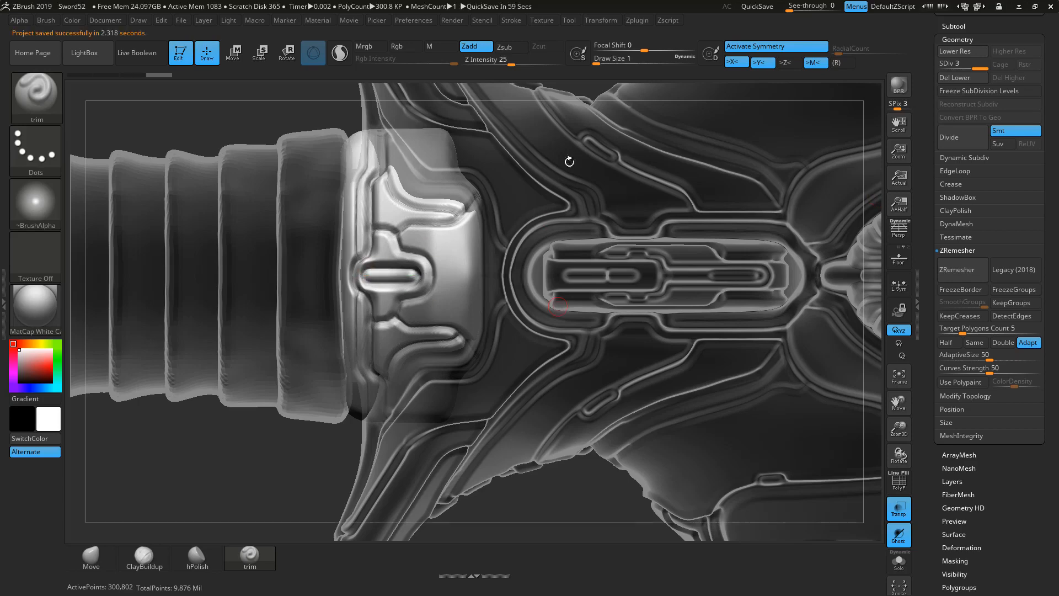
Step: Carve a small rectangular tab at the middle of the block's edge facing the guard
{"action": "mouse_move", "coordinate": [398, 238]}
{"action": "left_mouse_down"}
{"action": "mouse_move", "coordinate": [465, 230]}
{"action": "mouse_move", "coordinate": [485, 201]}
{"action": "left_mouse_up"}
{"action": "mouse_move", "coordinate": [516, 106]}
{"action": "left_mouse_down"}
{"action": "mouse_move", "coordinate": [504, 104]}
{"action": "mouse_move", "coordinate": [509, 128]}
{"action": "left_mouse_up"}
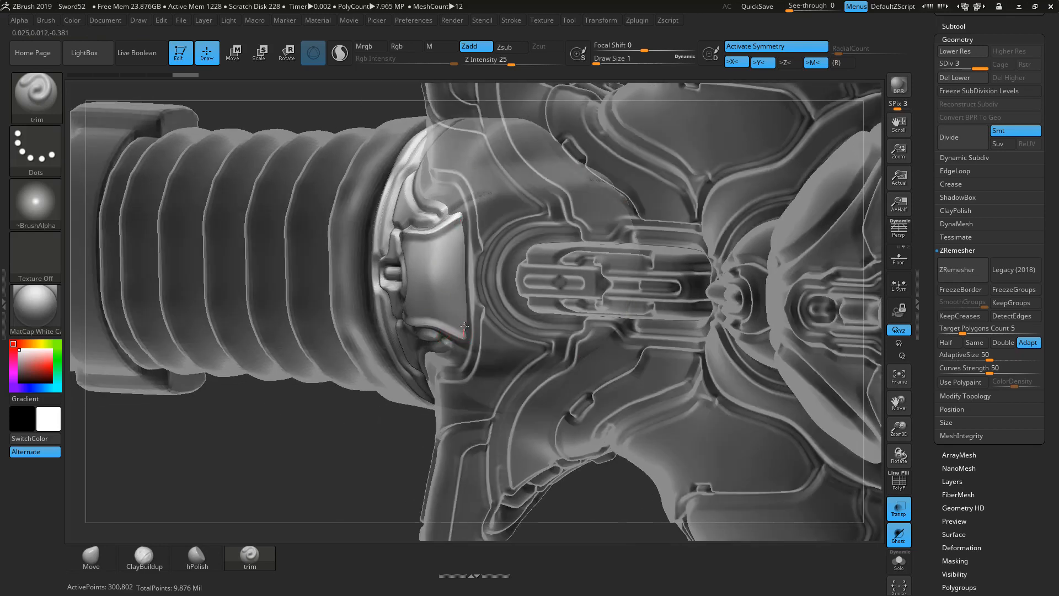
{"action": "mouse_move", "coordinate": [465, 301]}
{"action": "left_mouse_down"}
{"action": "mouse_move", "coordinate": [463, 267]}
{"action": "mouse_move", "coordinate": [450, 264]}
{"action": "mouse_move", "coordinate": [452, 291]}
{"action": "left_mouse_up"}
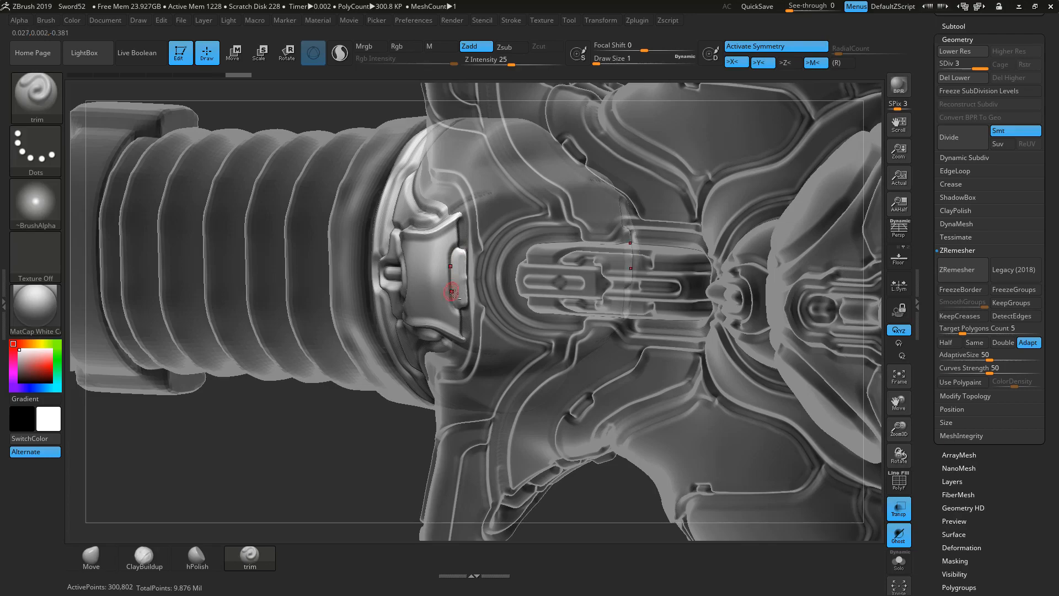
Step: Carve a second contour line around the centre slot's frame, then refine and smooth the grooves beside the side panels
{"action": "mouse_move", "coordinate": [189, 470]}
{"action": "left_mouse_down"}
{"action": "mouse_move", "coordinate": [230, 467]}
{"action": "mouse_move", "coordinate": [198, 476]}
{"action": "left_mouse_up"}
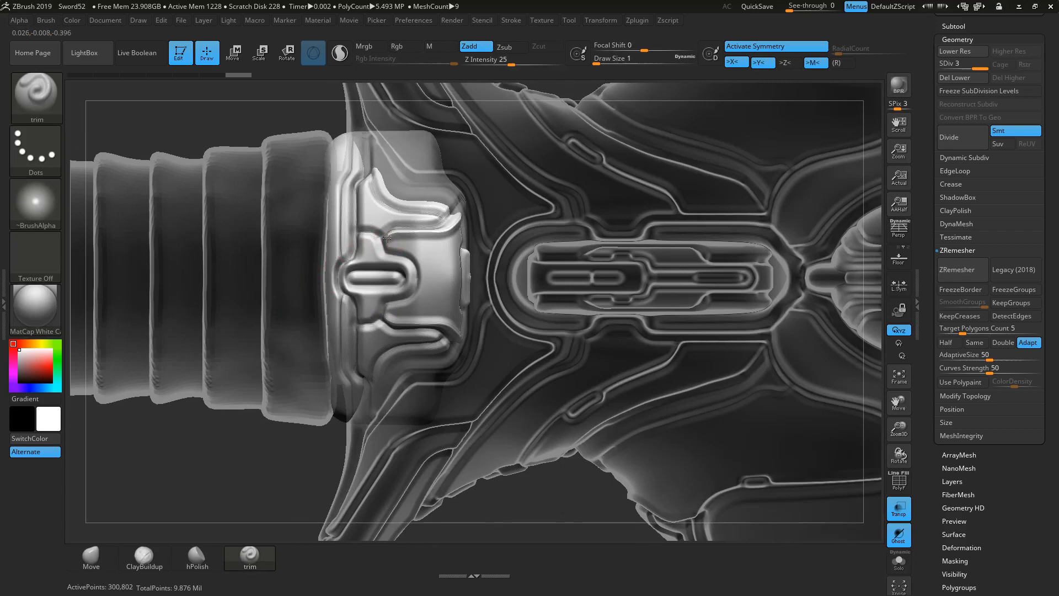
{"action": "mouse_move", "coordinate": [406, 249]}
{"action": "left_mouse_down"}
{"action": "mouse_move", "coordinate": [426, 282]}
{"action": "mouse_move", "coordinate": [420, 302]}
{"action": "mouse_move", "coordinate": [361, 334]}
{"action": "left_mouse_up"}
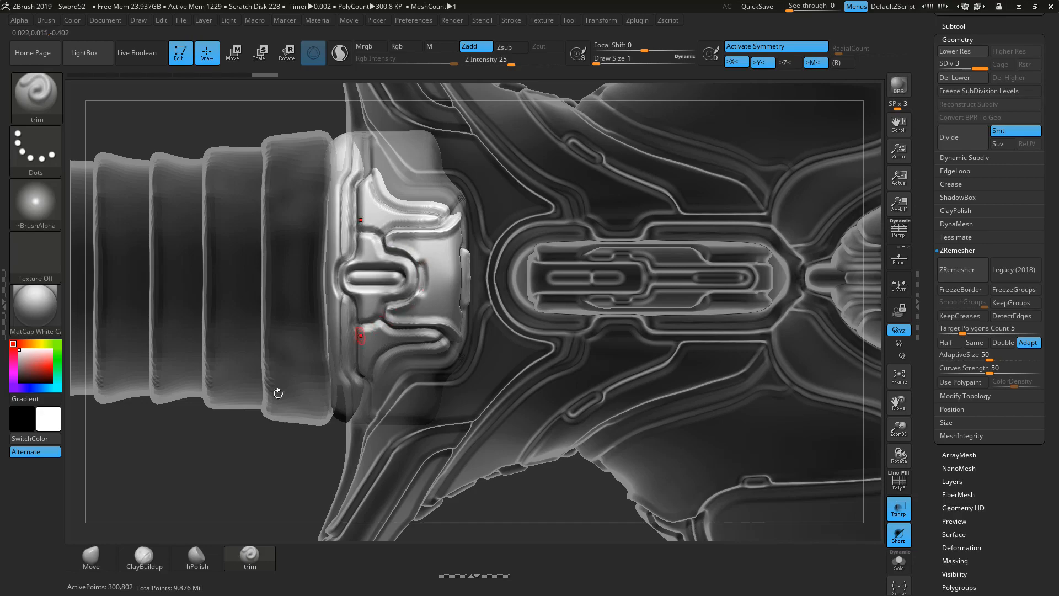
{"action": "left_click_drag", "start_coordinate": [204, 488], "coordinate": [362, 362], "text": "alt"}
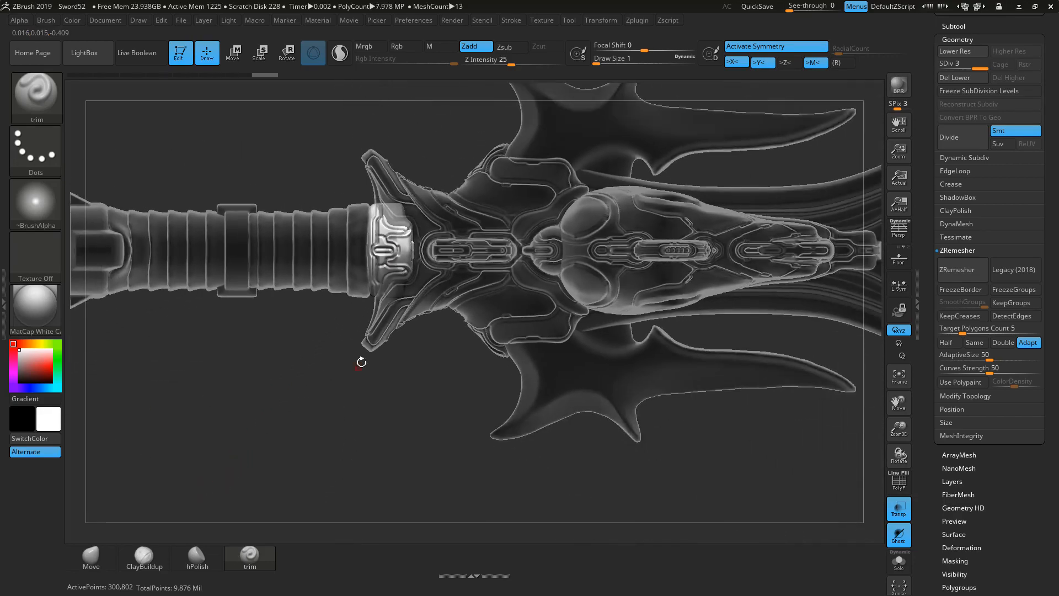
{"action": "left_click_drag", "start_coordinate": [224, 416], "coordinate": [395, 233], "text": "alt"}
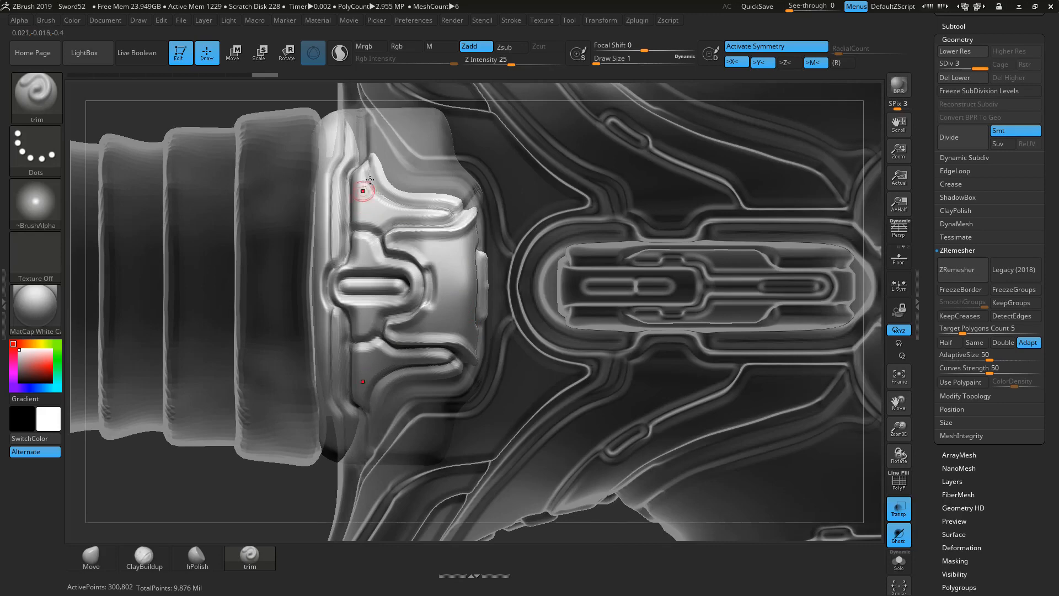
{"action": "left_click_drag", "start_coordinate": [367, 161], "coordinate": [357, 170]}
{"action": "left_click_drag", "start_coordinate": [354, 226], "coordinate": [389, 239], "text": "shift"}
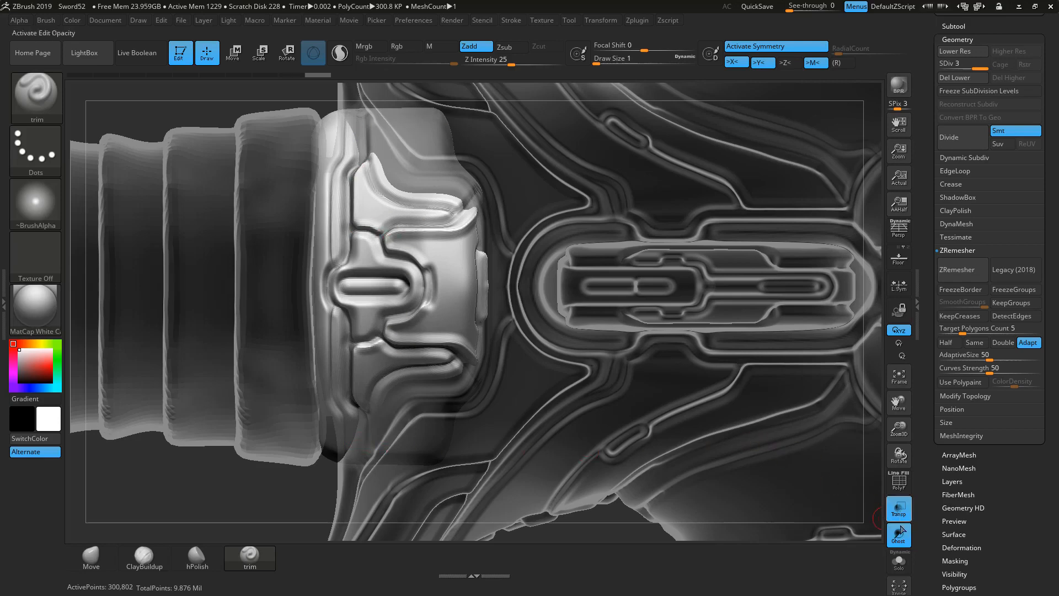
Step: Turn off transparency and carve a short line on the block's face just beyond the U-shaped end of the centre slot's frame
{"action": "left_click", "coordinate": [899, 509]}
{"action": "key", "text": "f"}
{"action": "key", "text": "f"}
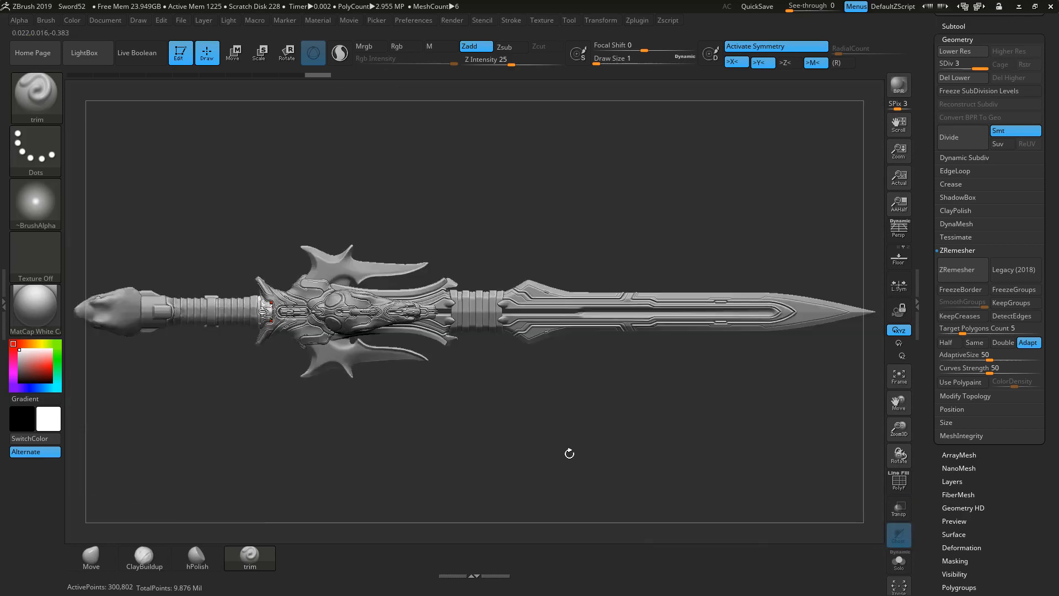
{"action": "left_click_drag", "start_coordinate": [391, 463], "coordinate": [477, 300]}
{"action": "left_click_drag", "start_coordinate": [423, 361], "coordinate": [634, 395], "text": "alt"}
{"action": "mouse_move", "coordinate": [539, 381]}
{"action": "left_mouse_down", "text": "alt"}
{"action": "mouse_move", "coordinate": [607, 362]}
{"action": "mouse_move", "coordinate": [615, 405]}
{"action": "left_mouse_up", "text": "alt"}
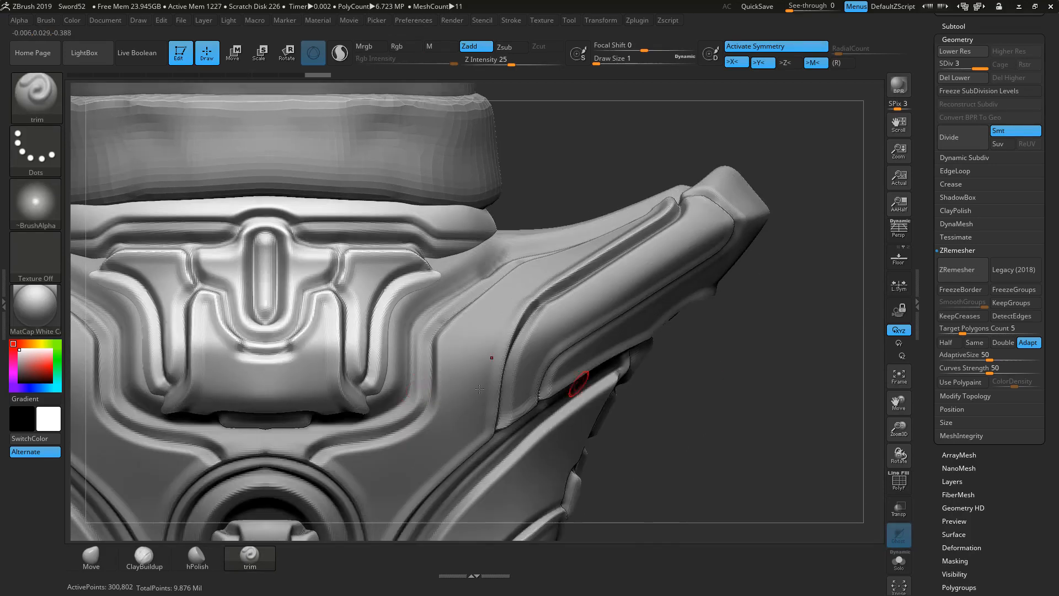
{"action": "left_click_drag", "start_coordinate": [237, 352], "coordinate": [292, 355]}
{"action": "left_click_drag", "start_coordinate": [693, 443], "coordinate": [381, 356], "text": "alt"}
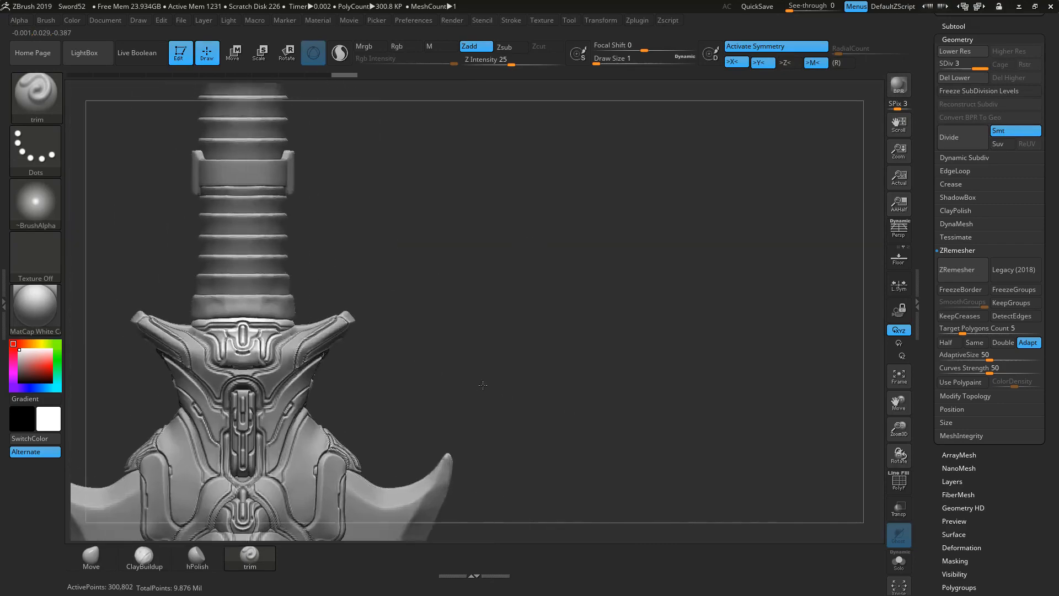
{"action": "left_click_drag", "start_coordinate": [483, 383], "coordinate": [695, 439], "text": "alt"}
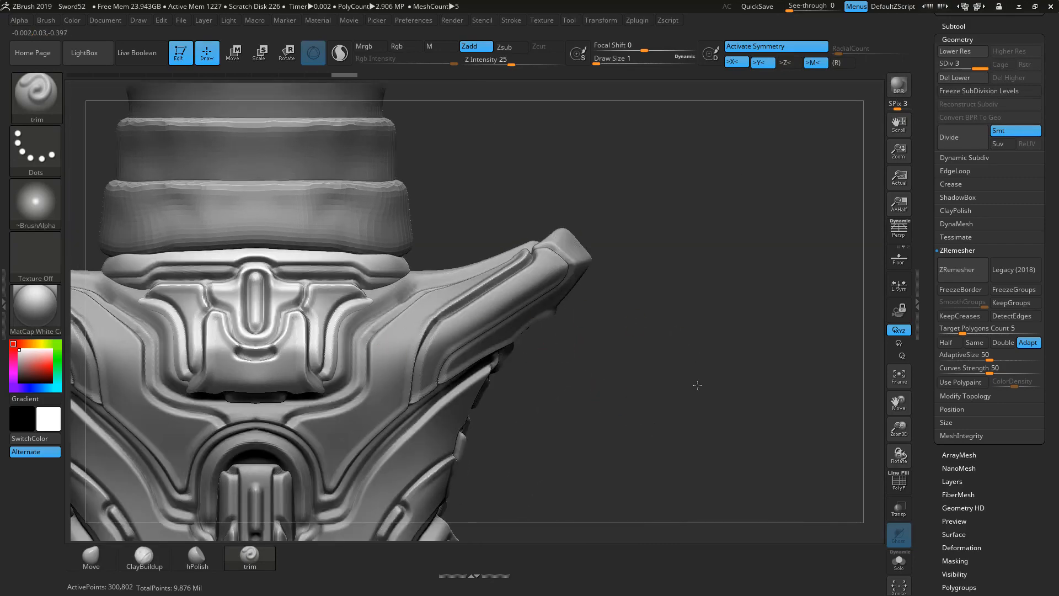
Step: Sharpen the carved outlines of the collar block's centre slot and the groove beneath the collar's rim
{"action": "left_click_drag", "start_coordinate": [696, 385], "coordinate": [651, 372], "text": "alt"}
{"action": "mouse_move", "coordinate": [252, 252]}
{"action": "left_mouse_down"}
{"action": "mouse_move", "coordinate": [249, 330]}
{"action": "mouse_move", "coordinate": [283, 331]}
{"action": "left_mouse_up"}
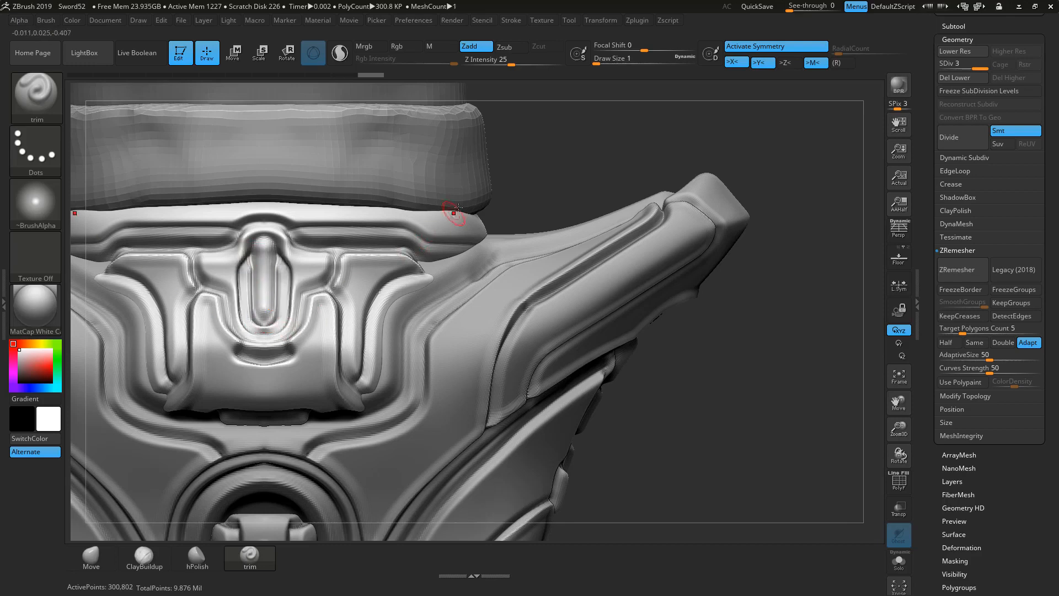
{"action": "left_click_drag", "start_coordinate": [264, 245], "coordinate": [262, 327]}
{"action": "left_click_drag", "start_coordinate": [262, 260], "coordinate": [264, 238]}
{"action": "left_click_drag", "start_coordinate": [533, 149], "coordinate": [229, 178], "text": "alt"}
{"action": "left_click_drag", "start_coordinate": [459, 221], "coordinate": [439, 196]}
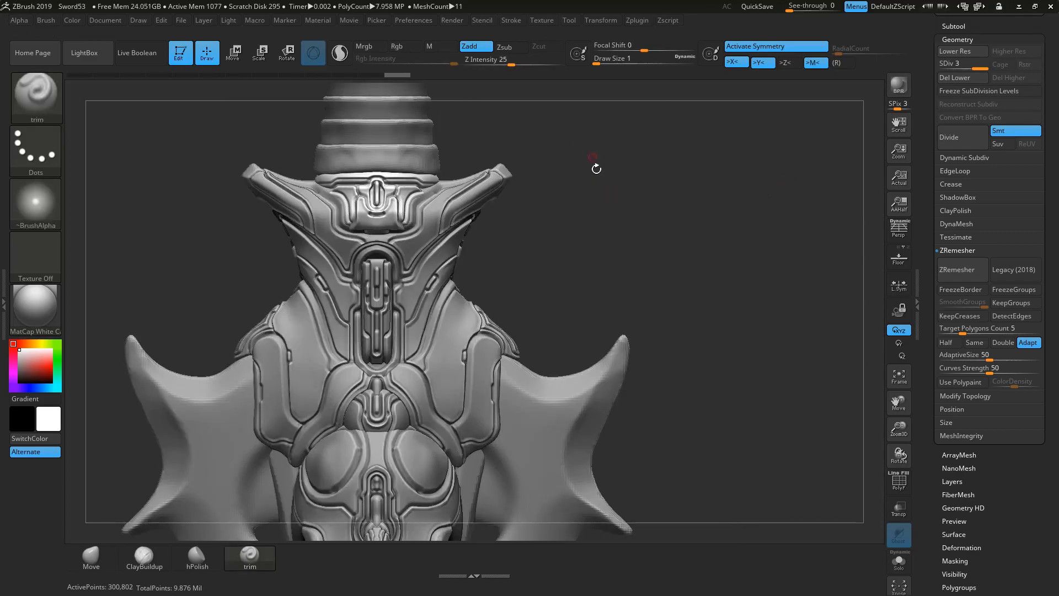
{"action": "left_click_drag", "start_coordinate": [588, 204], "coordinate": [653, 206]}
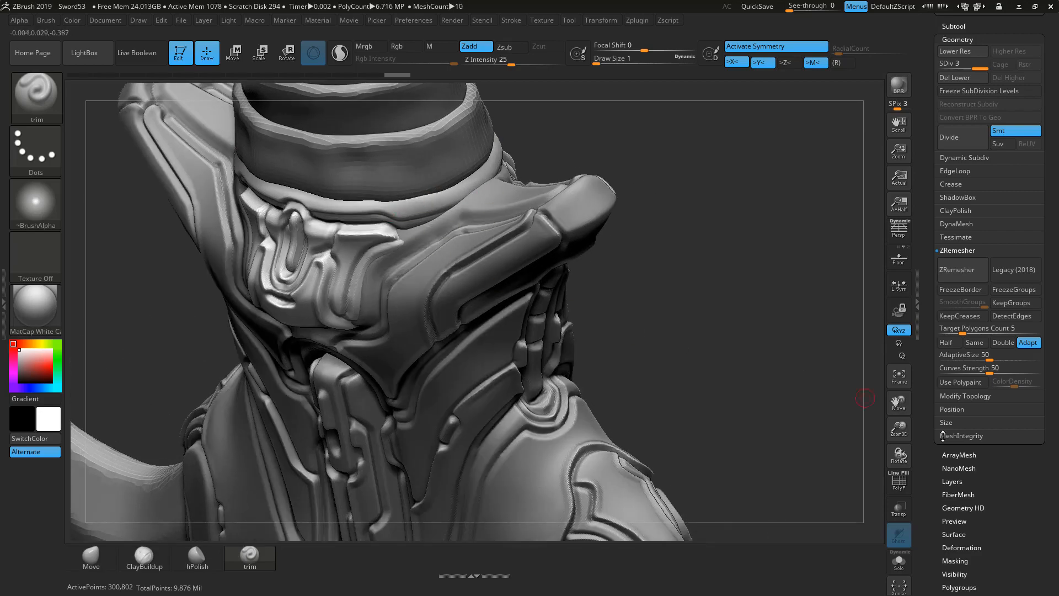
Step: Turn on transparency, smooth the outer end of the groove beneath the collar's rim, and turn transparency off
{"action": "left_click", "coordinate": [895, 513]}
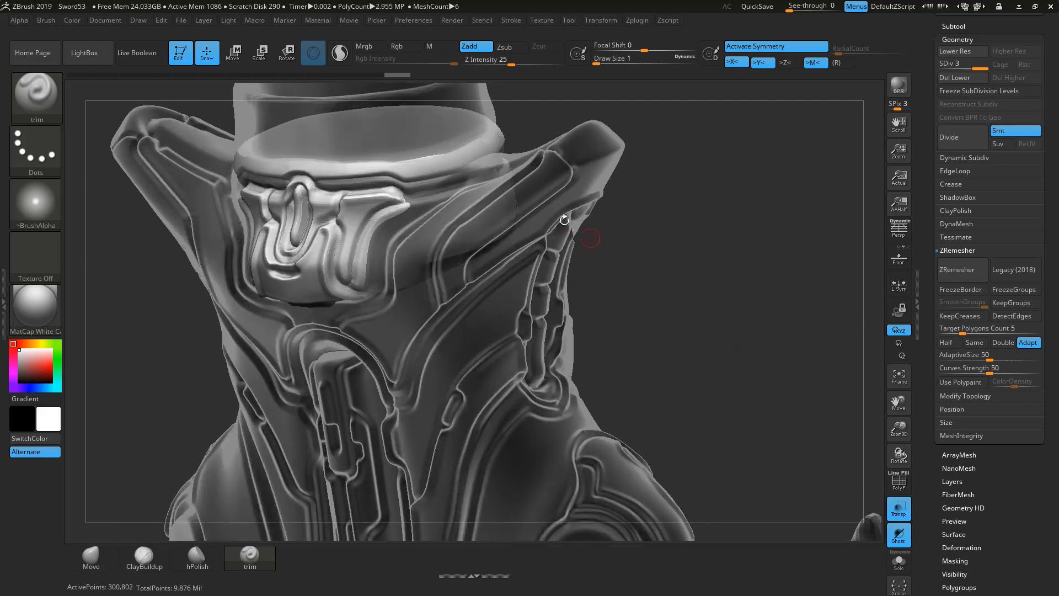
{"action": "key", "text": "shift"}
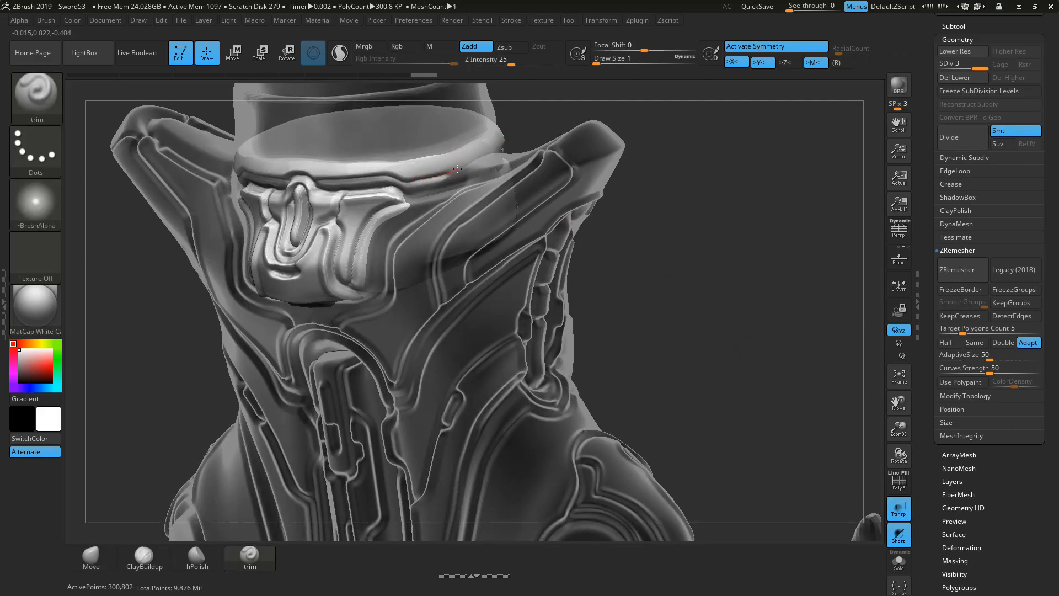
{"action": "left_click_drag", "start_coordinate": [464, 160], "coordinate": [496, 148]}
{"action": "mouse_move", "coordinate": [763, 250]}
{"action": "left_mouse_down", "text": "alt"}
{"action": "mouse_move", "coordinate": [719, 260]}
{"action": "mouse_move", "coordinate": [637, 224]}
{"action": "mouse_move", "coordinate": [678, 226]}
{"action": "left_mouse_up", "text": "alt"}
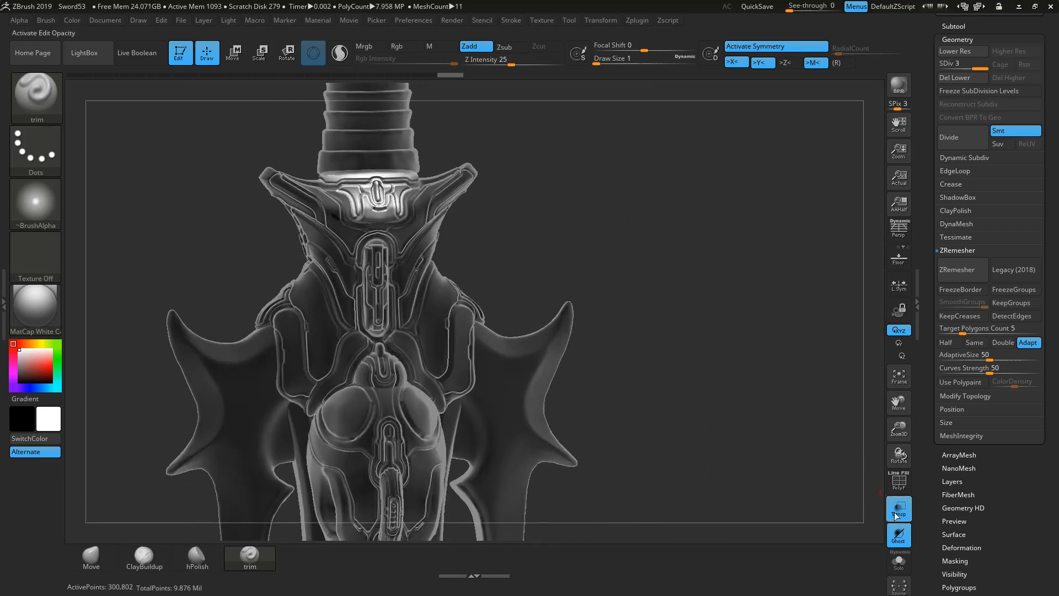
{"action": "left_click", "coordinate": [898, 508]}
{"action": "mouse_move", "coordinate": [698, 455]}
{"action": "left_mouse_down", "text": "alt"}
{"action": "mouse_move", "coordinate": [703, 343]}
{"action": "mouse_move", "coordinate": [659, 333]}
{"action": "mouse_move", "coordinate": [613, 381]}
{"action": "mouse_move", "coordinate": [609, 418]}
{"action": "left_mouse_up", "text": "alt"}
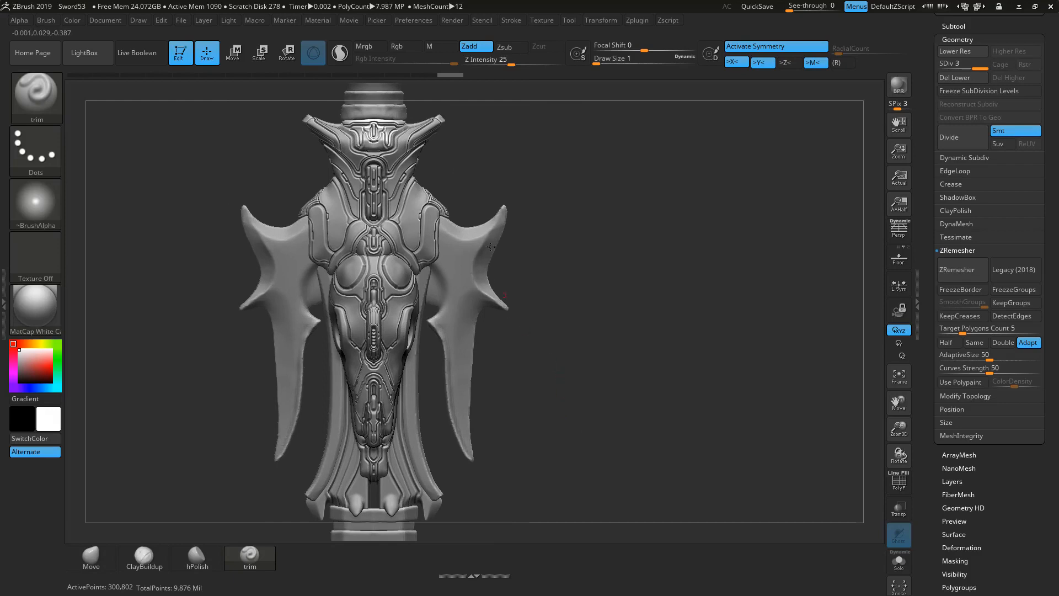
Step: Isolate the spiked wing piece behind the guard and ZRemesh it with a target polygon count of 5
{"action": "left_click", "coordinate": [460, 270], "text": "alt"}
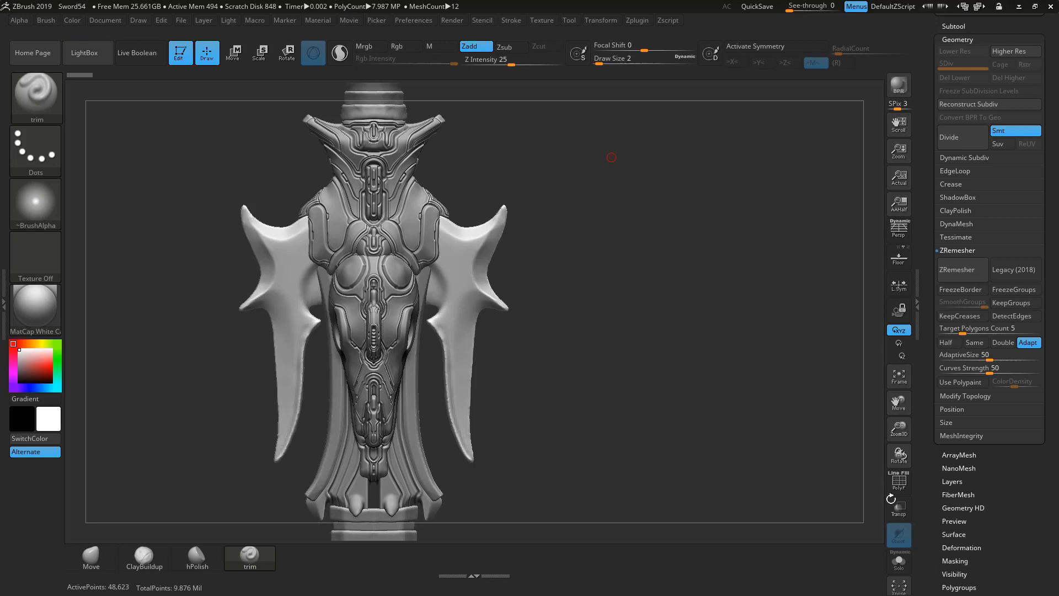
{"action": "left_click", "coordinate": [899, 561]}
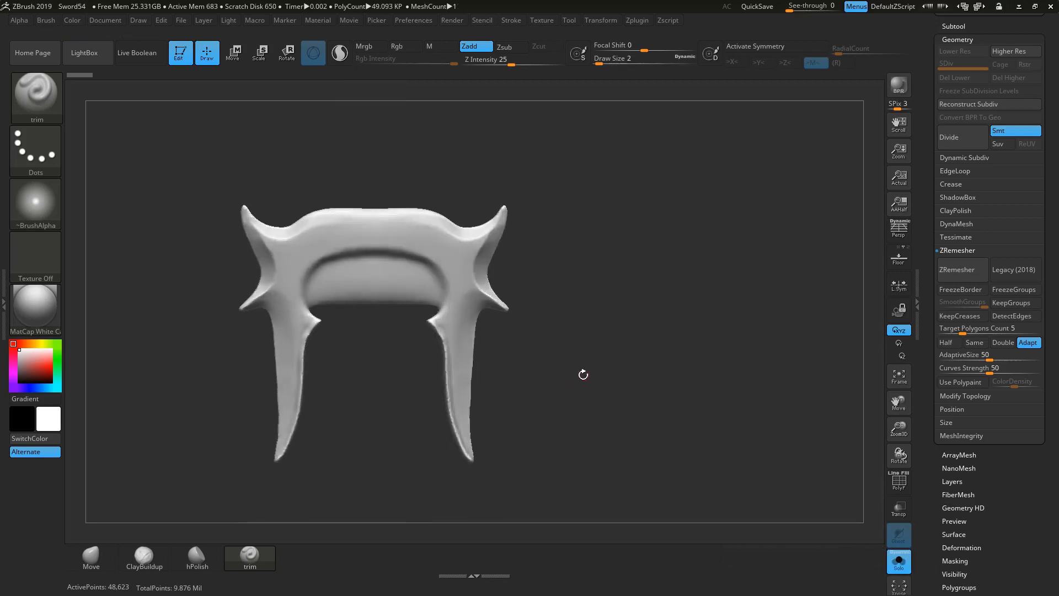
{"action": "key", "text": "f"}
{"action": "left_click", "coordinate": [899, 481]}
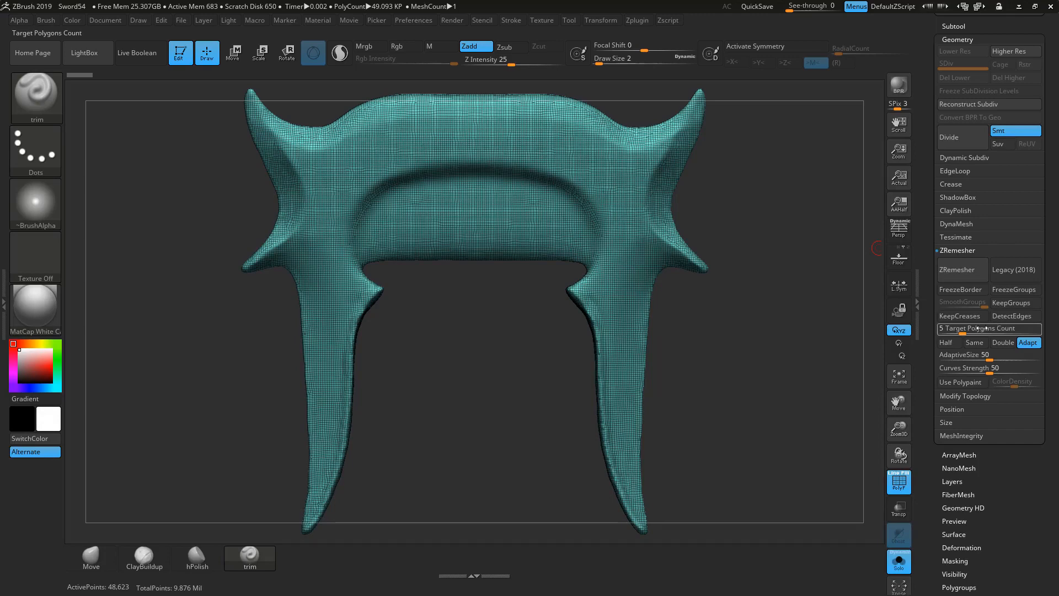
{"action": "left_click", "coordinate": [957, 269]}
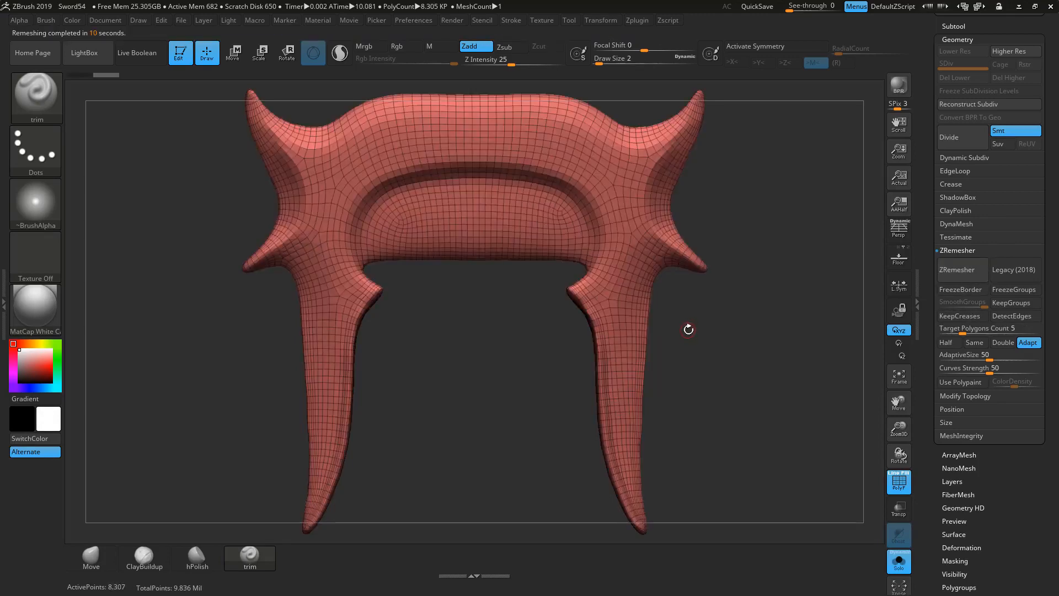
{"action": "left_click", "coordinate": [899, 481]}
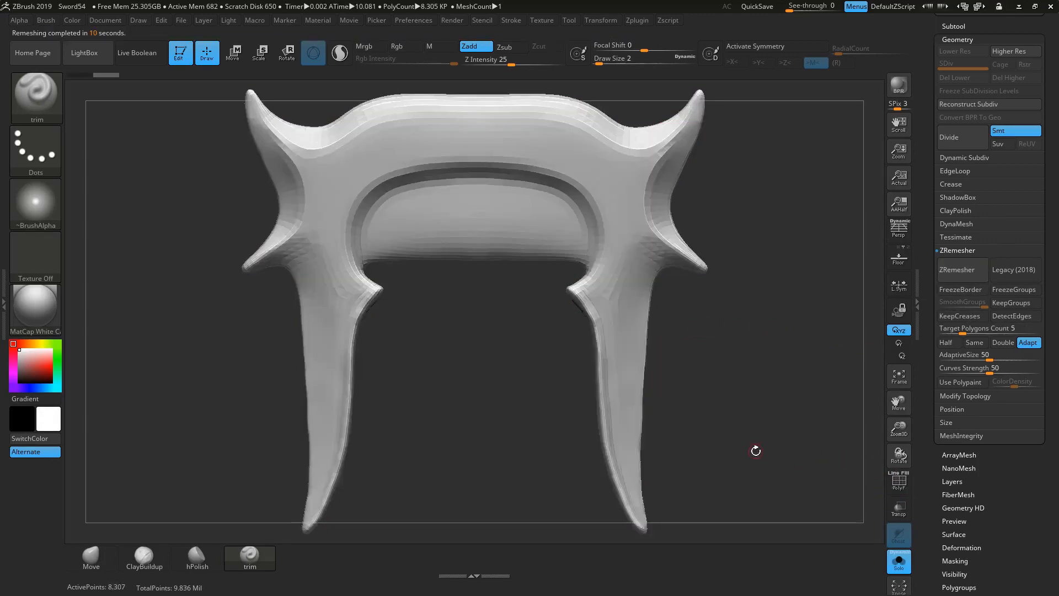
Step: Subdivide the remeshed wing piece up to subdivision level 5
{"action": "left_click_drag", "start_coordinate": [821, 449], "coordinate": [788, 421]}
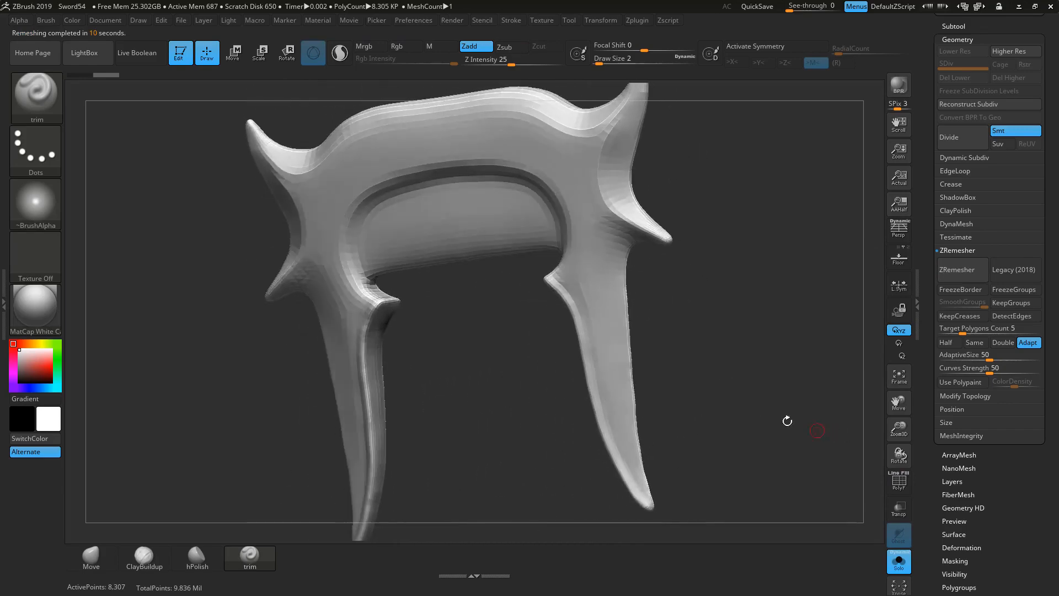
{"action": "left_click_drag", "start_coordinate": [839, 376], "coordinate": [861, 342]}
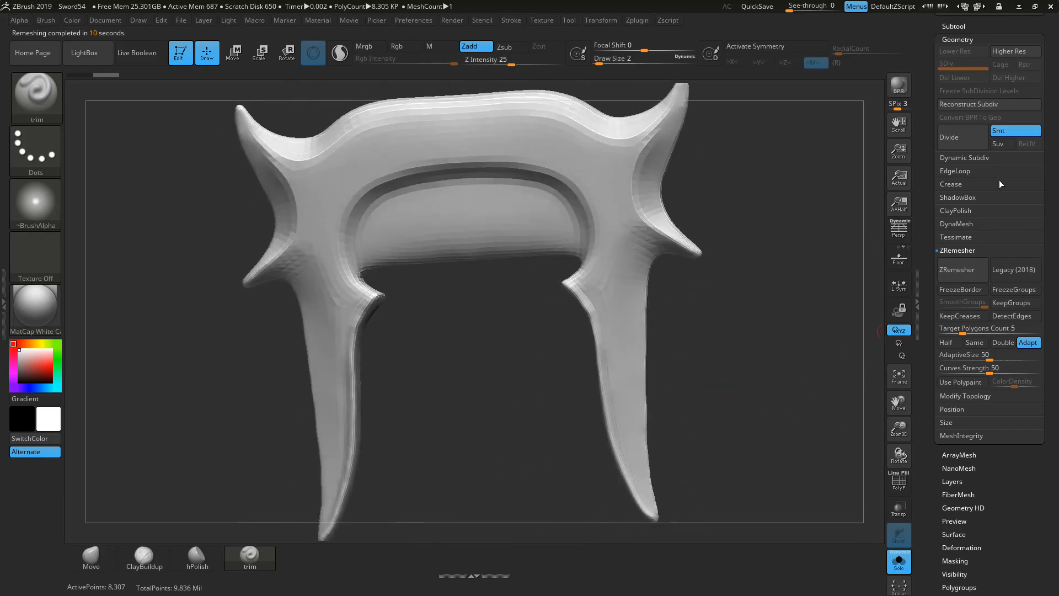
{"action": "left_click", "coordinate": [952, 135]}
{"action": "left_click", "coordinate": [953, 137]}
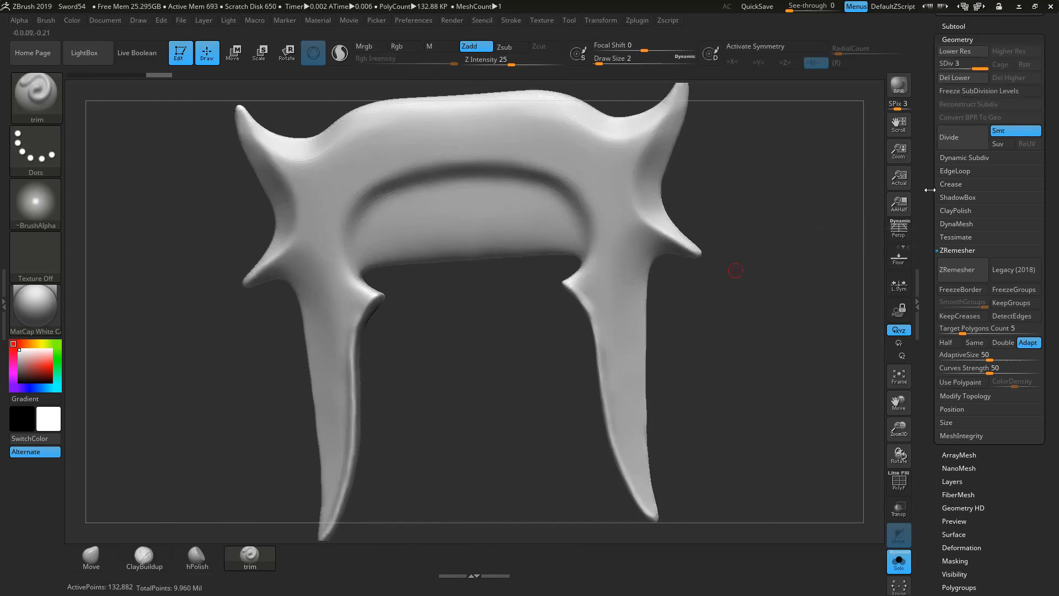
{"action": "left_click", "coordinate": [966, 137]}
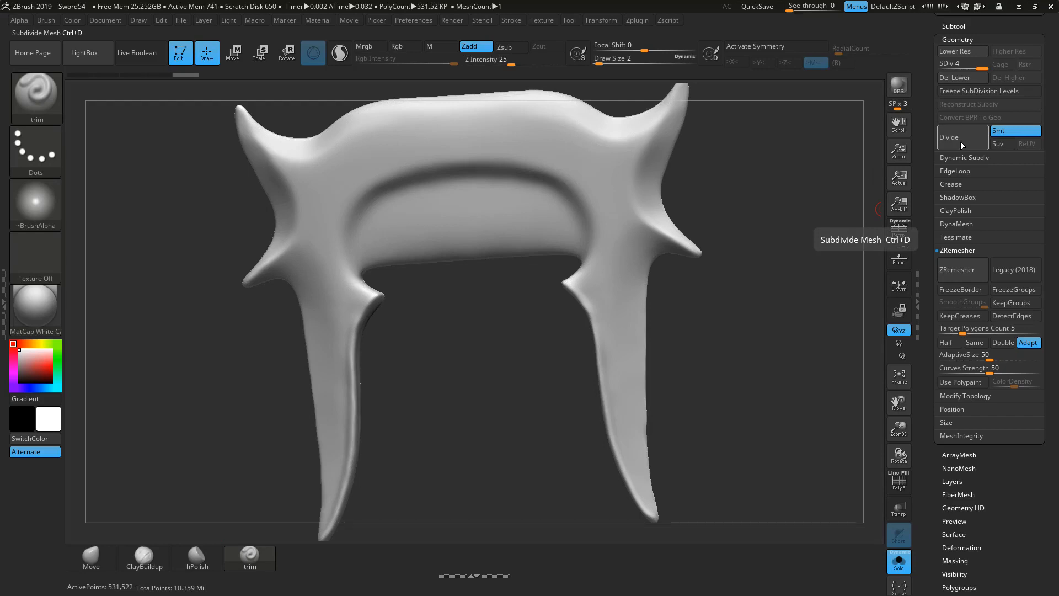
{"action": "left_click", "coordinate": [959, 142]}
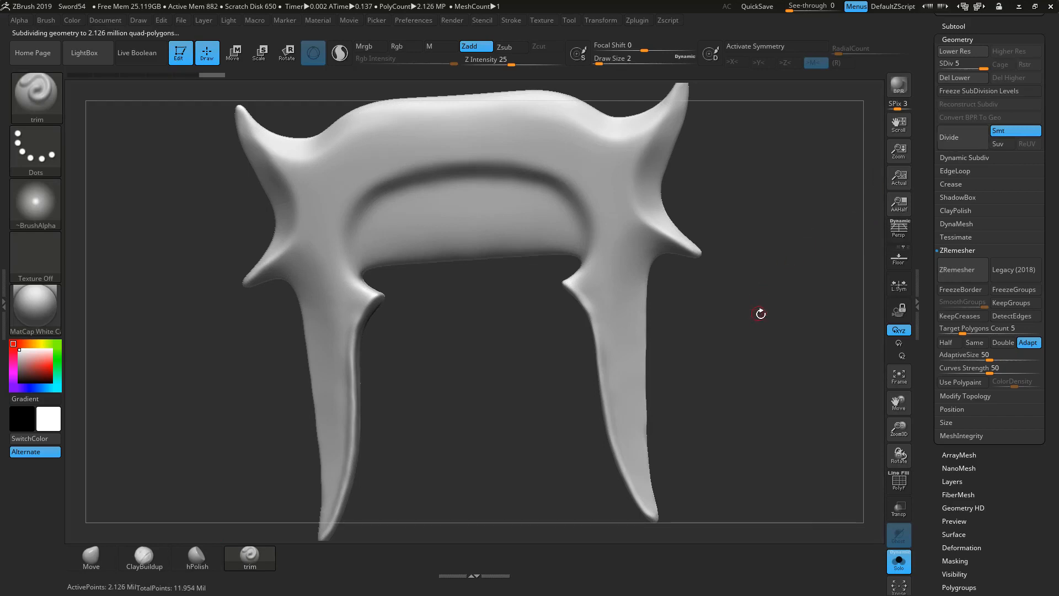
{"action": "mouse_move", "coordinate": [761, 314]}
{"action": "left_mouse_down"}
{"action": "mouse_move", "coordinate": [785, 342]}
{"action": "mouse_move", "coordinate": [769, 291]}
{"action": "left_mouse_up"}
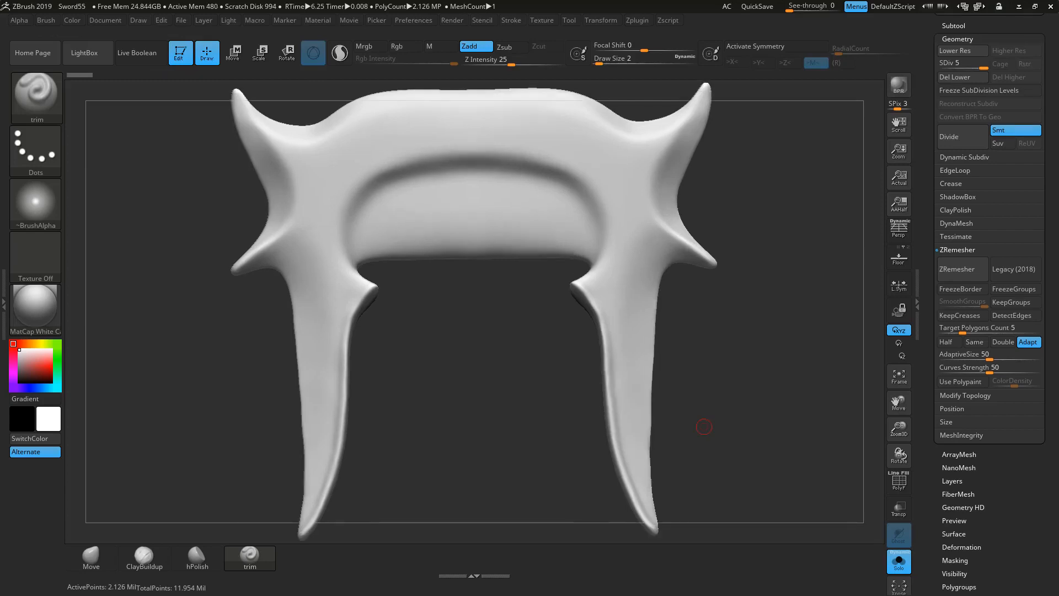
Step: Activate X and Y symmetry for the wing piece and check its fit against the whole sword before isolating it again
{"action": "left_click", "coordinate": [762, 53]}
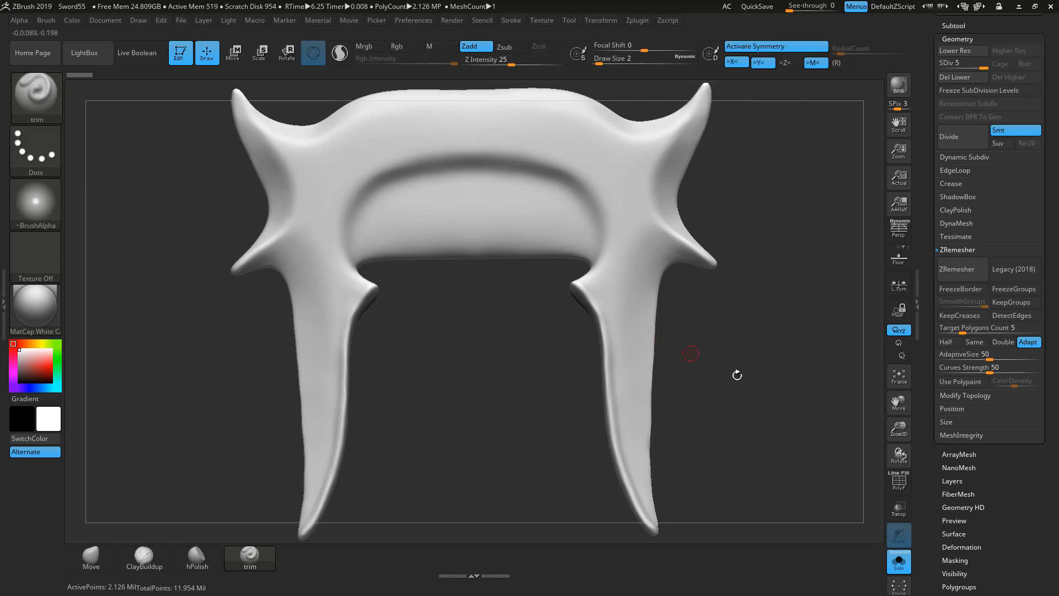
{"action": "left_click", "coordinate": [890, 559]}
{"action": "left_click_drag", "start_coordinate": [756, 436], "coordinate": [634, 323]}
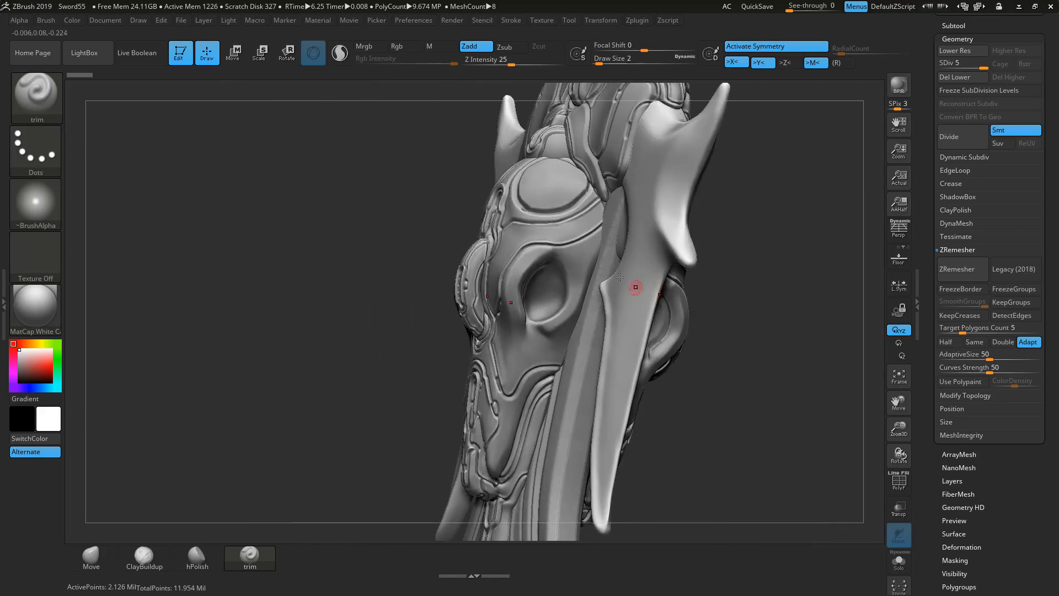
{"action": "left_click_drag", "start_coordinate": [777, 434], "coordinate": [777, 386], "text": "shift"}
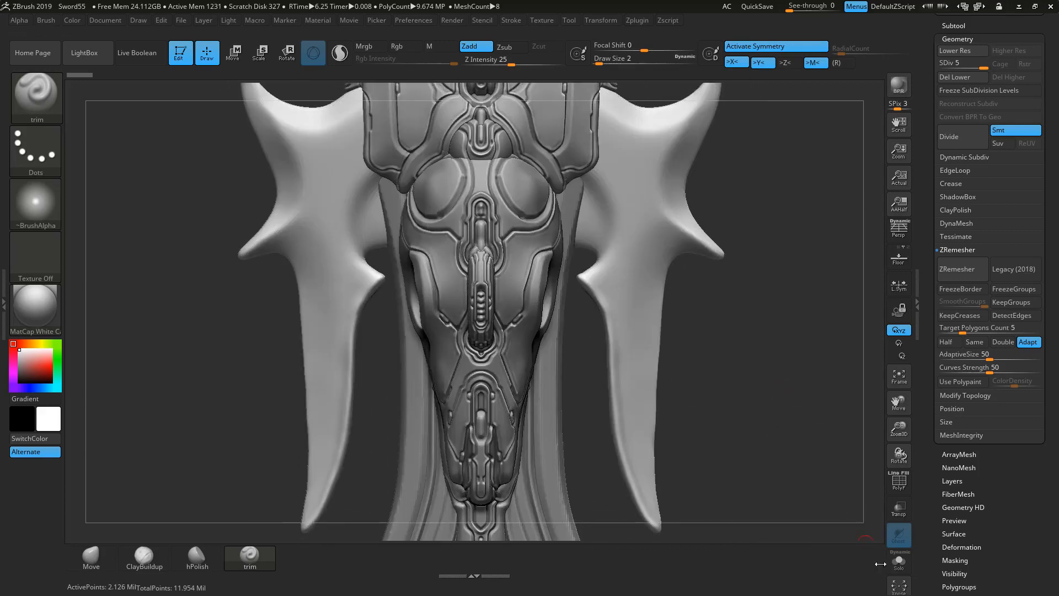
{"action": "left_click", "coordinate": [899, 559]}
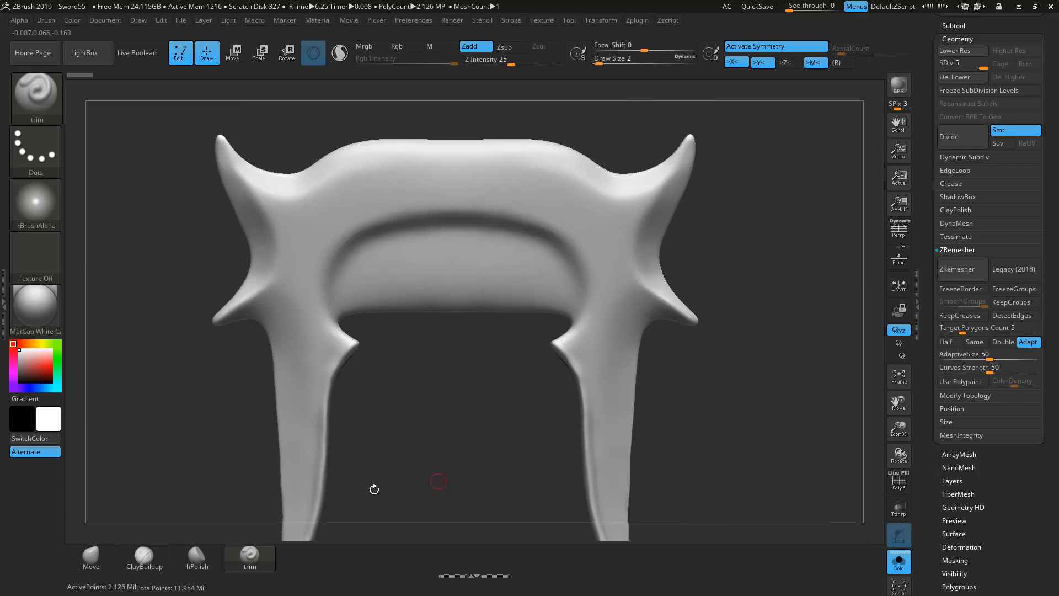
Step: Flatten the hollow between the wing piece's two outer spikes with the hPolish brush at Draw Size 5
{"action": "left_click", "coordinate": [197, 556]}
{"action": "left_click_drag", "start_coordinate": [757, 254], "coordinate": [709, 255]}
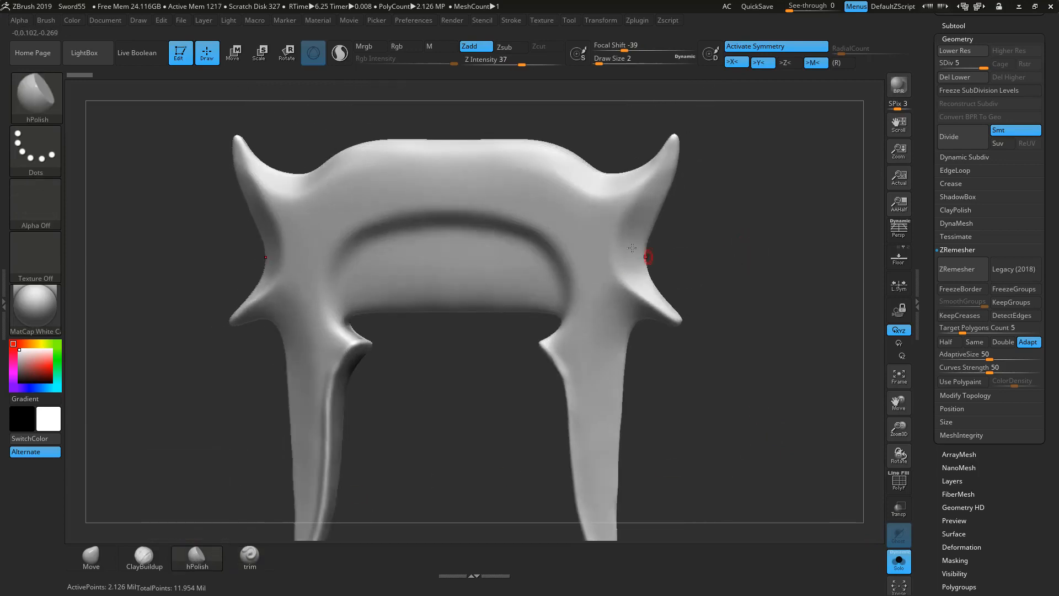
{"action": "key", "text": "space"}
{"action": "left_click_drag", "start_coordinate": [633, 242], "coordinate": [636, 264]}
{"action": "left_click_drag", "start_coordinate": [740, 272], "coordinate": [655, 206]}
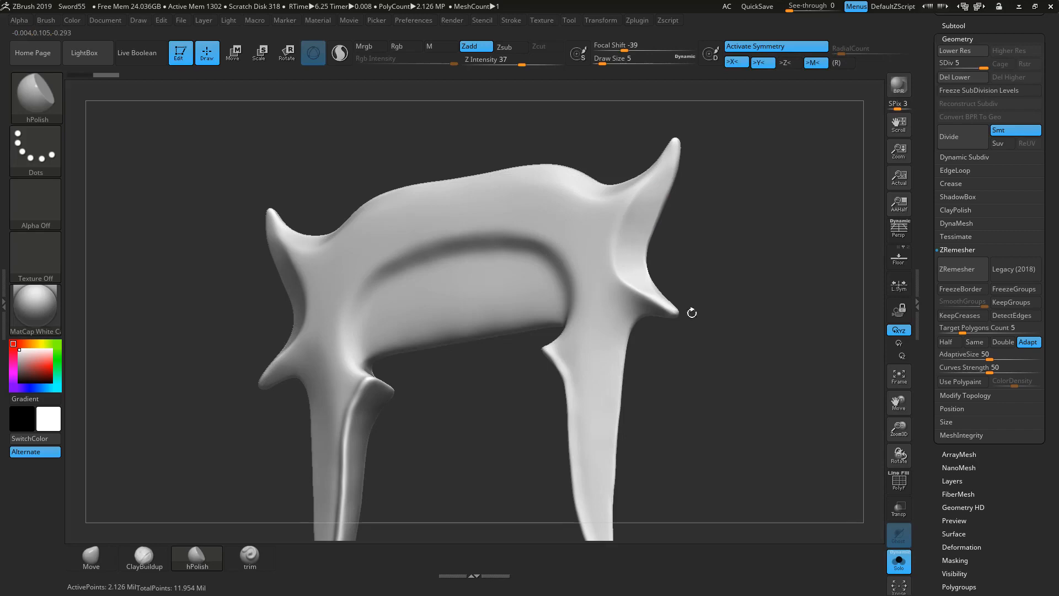
{"action": "left_click_drag", "start_coordinate": [692, 313], "coordinate": [664, 249]}
Step: Polish the edges and faces of the wing piece's upper horns with hPolish
{"action": "mouse_move", "coordinate": [714, 180]}
{"action": "left_mouse_down"}
{"action": "mouse_move", "coordinate": [658, 163]}
{"action": "mouse_move", "coordinate": [651, 146]}
{"action": "left_mouse_up"}
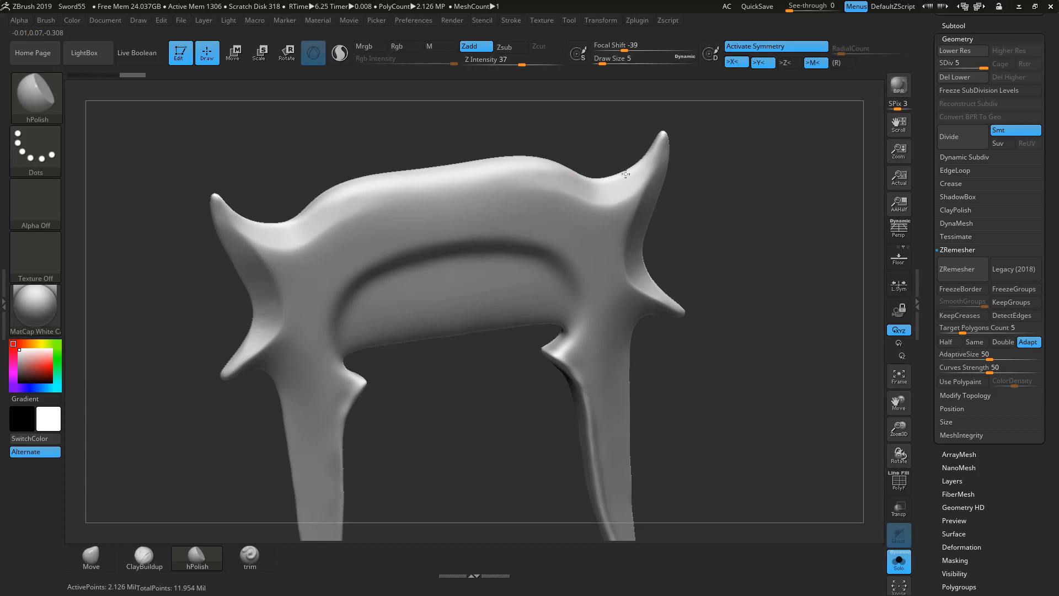
{"action": "mouse_move", "coordinate": [693, 163]}
{"action": "left_mouse_down"}
{"action": "mouse_move", "coordinate": [730, 185]}
{"action": "mouse_move", "coordinate": [672, 256]}
{"action": "left_mouse_up"}
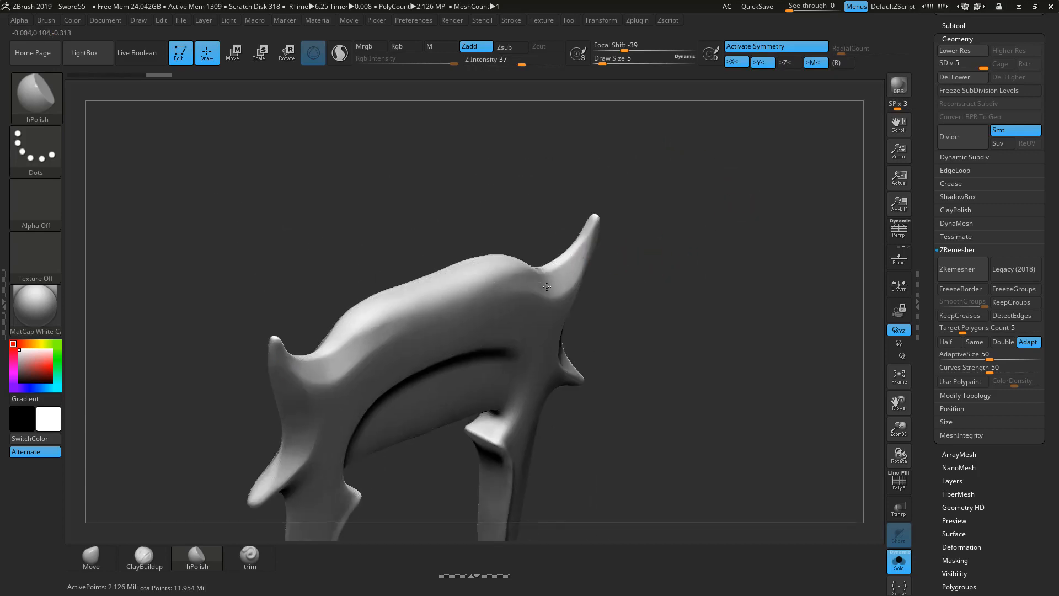
{"action": "left_click_drag", "start_coordinate": [591, 231], "coordinate": [594, 222]}
{"action": "mouse_move", "coordinate": [651, 235]}
{"action": "left_mouse_down"}
{"action": "mouse_move", "coordinate": [588, 244]}
{"action": "mouse_move", "coordinate": [596, 225]}
{"action": "left_mouse_up"}
{"action": "mouse_move", "coordinate": [679, 246]}
{"action": "left_mouse_down"}
{"action": "mouse_move", "coordinate": [604, 248]}
{"action": "mouse_move", "coordinate": [593, 264]}
{"action": "left_mouse_up"}
{"action": "mouse_move", "coordinate": [681, 338]}
{"action": "left_mouse_down"}
{"action": "mouse_move", "coordinate": [719, 373]}
{"action": "mouse_move", "coordinate": [702, 314]}
{"action": "mouse_move", "coordinate": [731, 299]}
{"action": "mouse_move", "coordinate": [675, 253]}
{"action": "mouse_move", "coordinate": [858, 475]}
{"action": "left_mouse_up"}
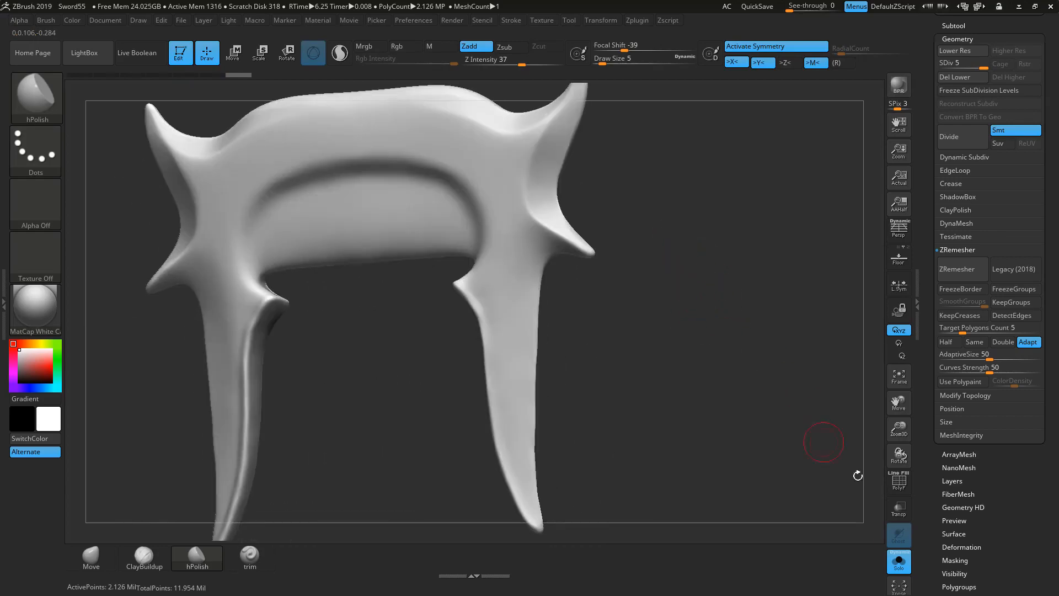
Step: Inspect the wings with the whole sword shown, lower the wing piece to subdivision level 1, and isolate it
{"action": "left_click", "coordinate": [900, 561]}
{"action": "left_click_drag", "start_coordinate": [737, 449], "coordinate": [651, 178]}
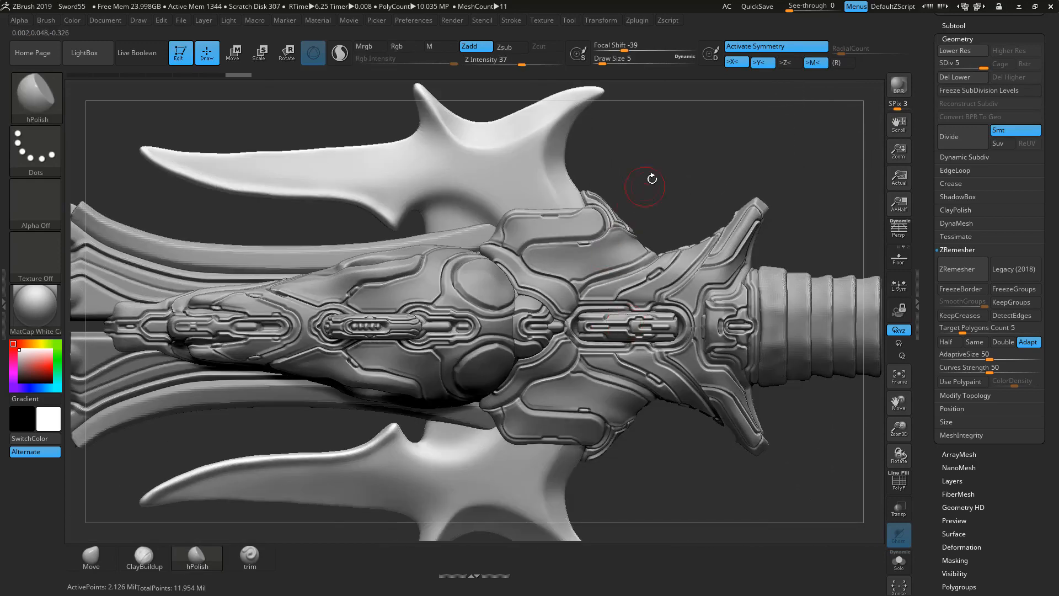
{"action": "left_click_drag", "start_coordinate": [242, 99], "coordinate": [457, 177], "text": "alt"}
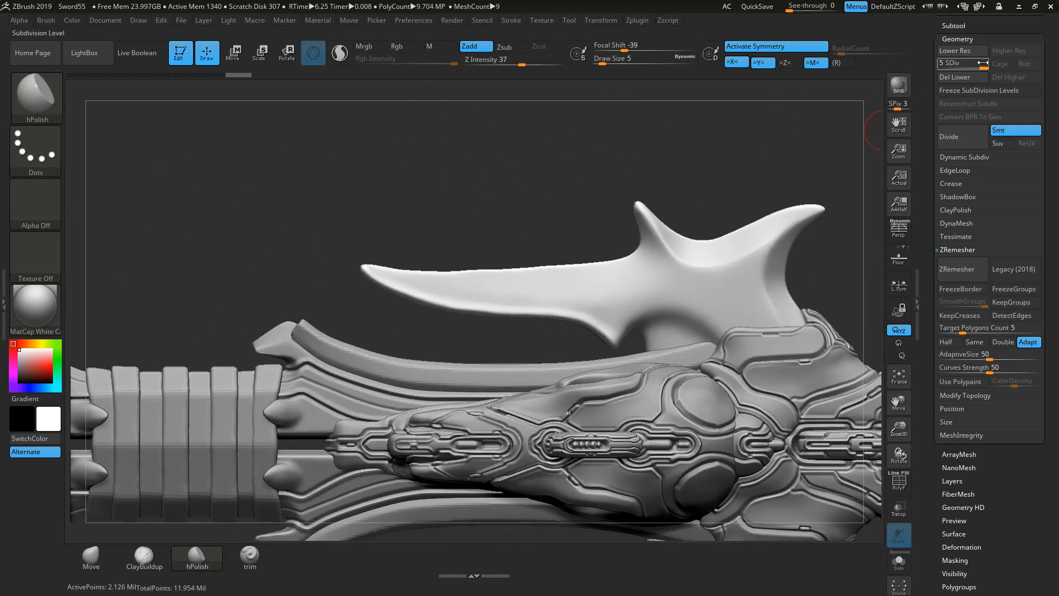
{"action": "left_click_drag", "start_coordinate": [983, 63], "coordinate": [937, 67]}
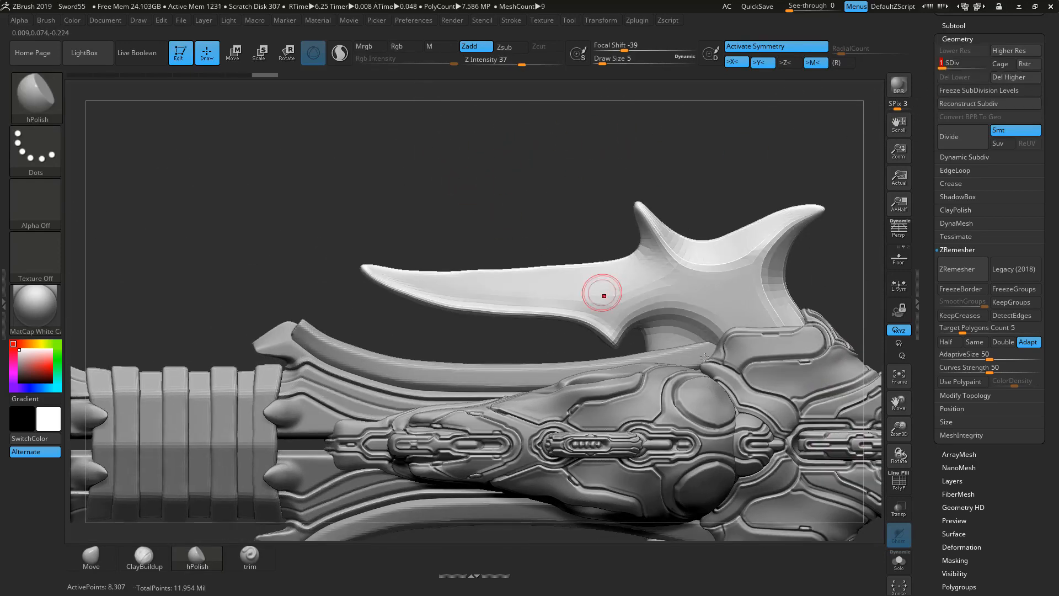
{"action": "left_click", "coordinate": [899, 560]}
{"action": "left_click_drag", "start_coordinate": [464, 165], "coordinate": [675, 150], "text": "alt"}
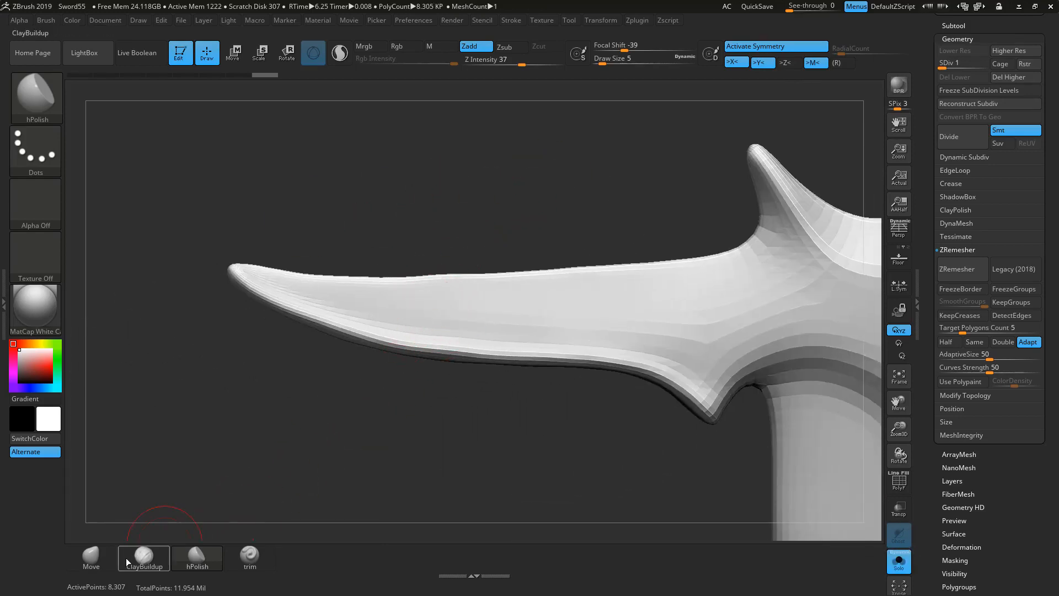
Step: Reshape the outer edge of the wing's long prong using the Move brush at Draw Size 7, then return to subdivision level 5
{"action": "left_click", "coordinate": [93, 555]}
{"action": "mouse_move", "coordinate": [245, 445]}
{"action": "left_mouse_down", "text": "alt"}
{"action": "mouse_move", "coordinate": [322, 434]}
{"action": "mouse_move", "coordinate": [314, 426]}
{"action": "left_mouse_up", "text": "alt"}
{"action": "key", "text": "space"}
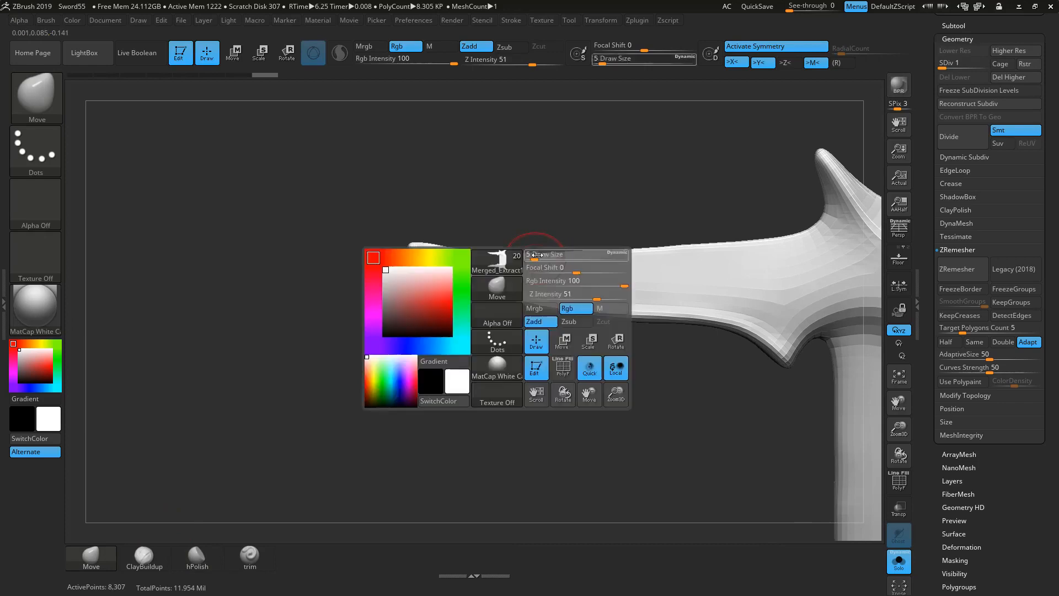
{"action": "left_click_drag", "start_coordinate": [535, 257], "coordinate": [533, 252]}
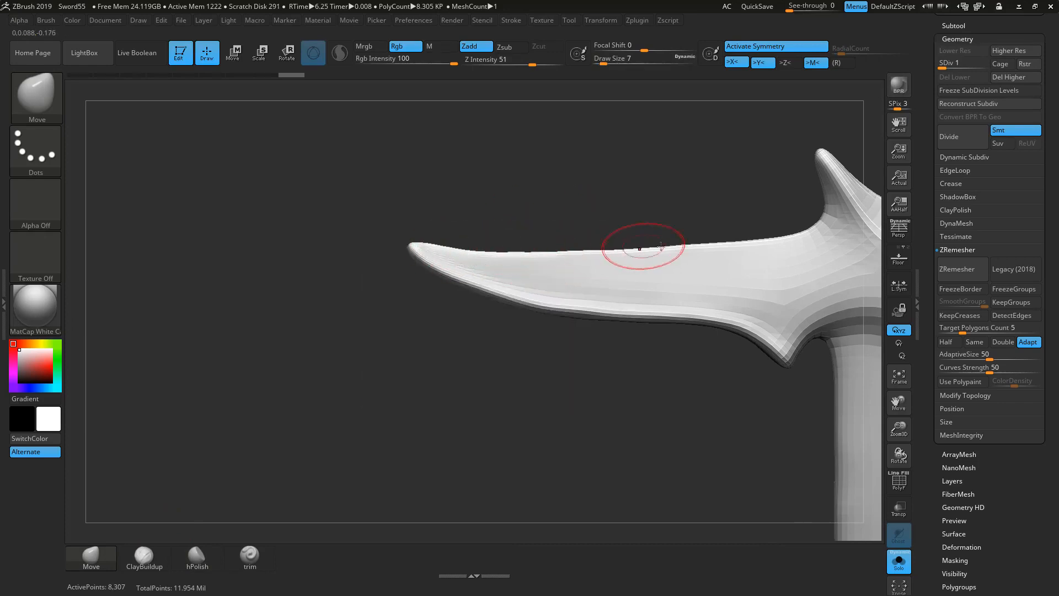
{"action": "left_click_drag", "start_coordinate": [589, 165], "coordinate": [674, 182]}
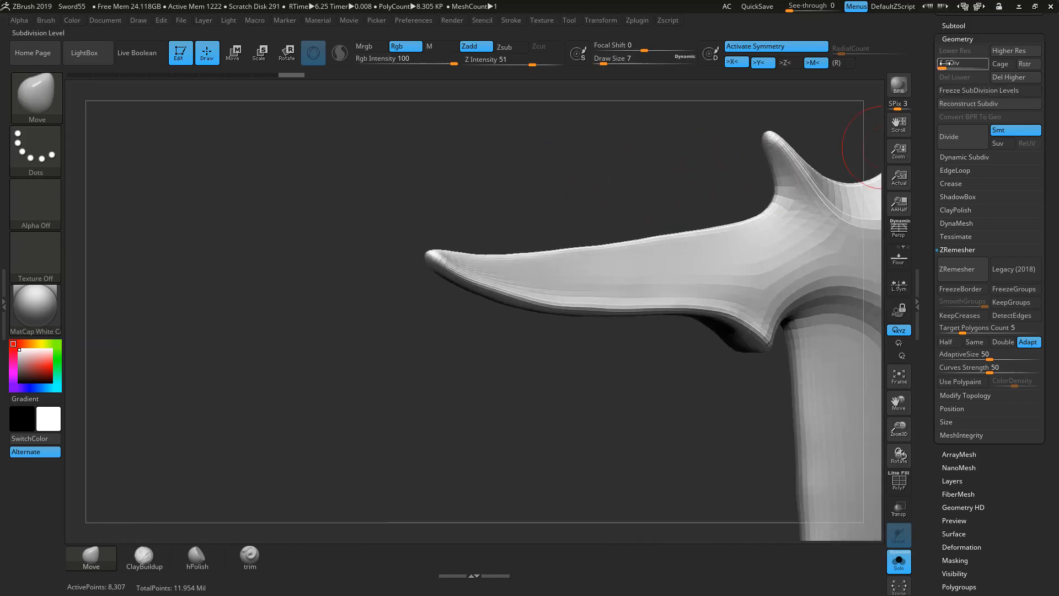
{"action": "left_click_drag", "start_coordinate": [945, 65], "coordinate": [987, 67]}
{"action": "left_click_drag", "start_coordinate": [634, 419], "coordinate": [706, 319]}
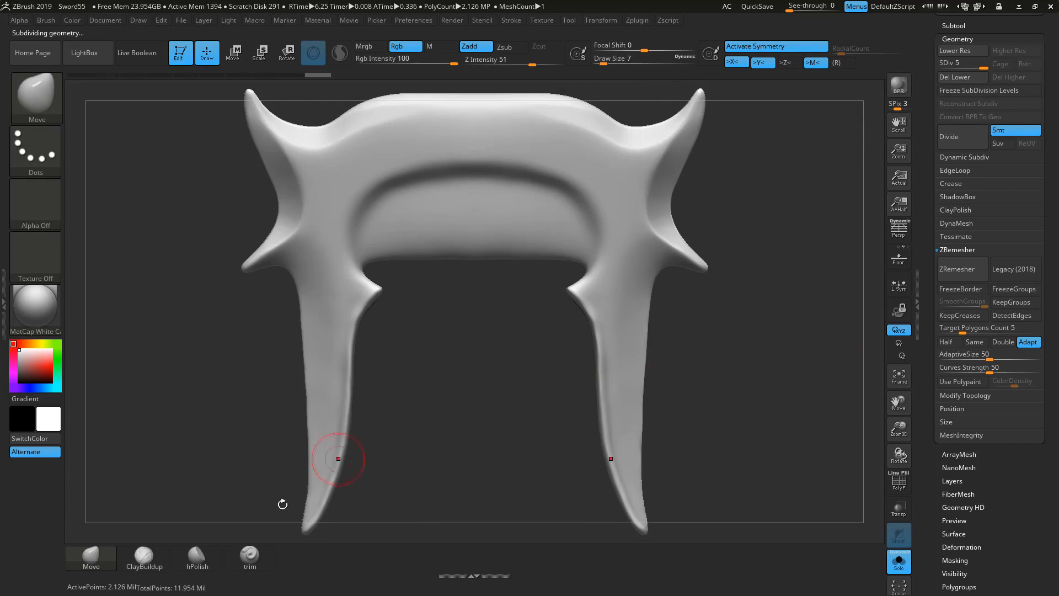
Step: Show the sword transparently around the wing piece and carve a curved line around its inner hollow down to the inner spike, using the trim brush at Draw Size 2
{"action": "left_click", "coordinate": [249, 556]}
{"action": "mouse_move", "coordinate": [613, 55]}
{"action": "left_mouse_down"}
{"action": "mouse_move", "coordinate": [623, 56]}
{"action": "mouse_move", "coordinate": [599, 58]}
{"action": "left_mouse_up"}
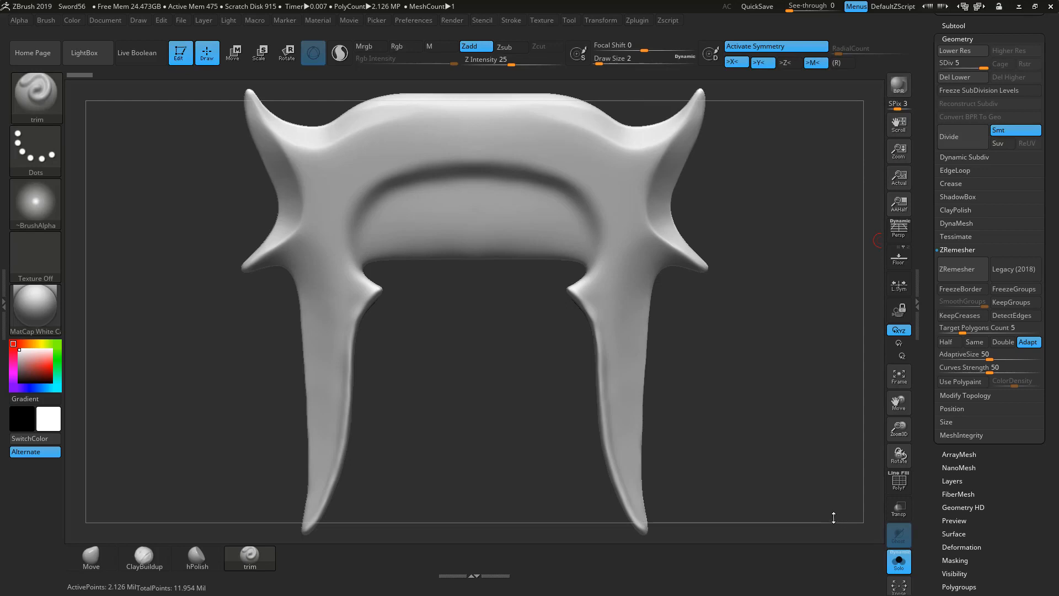
{"action": "left_click_drag", "start_coordinate": [755, 430], "coordinate": [746, 372]}
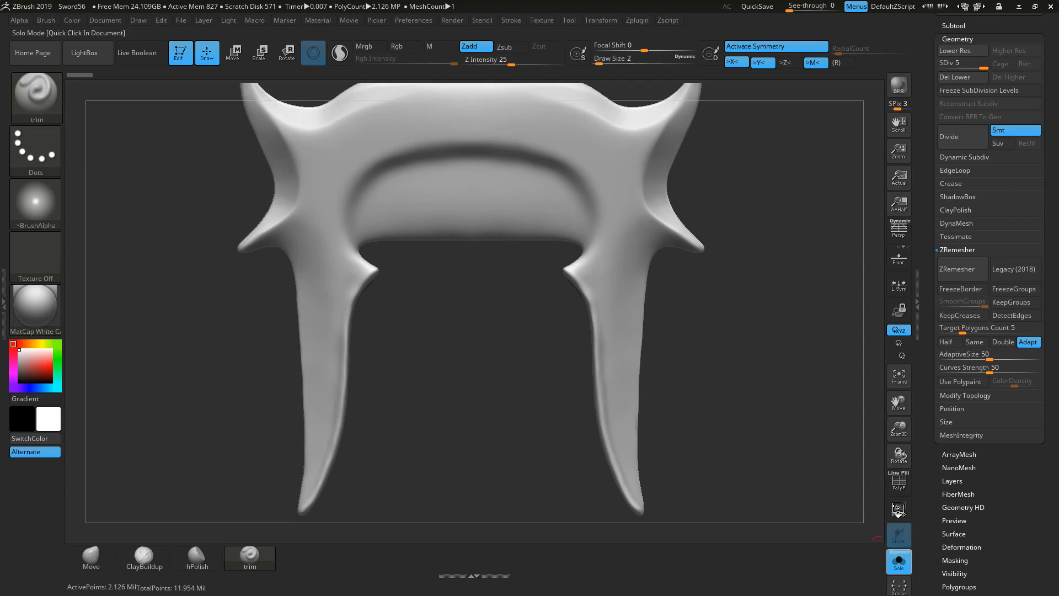
{"action": "left_click", "coordinate": [899, 562]}
{"action": "left_click", "coordinate": [899, 509]}
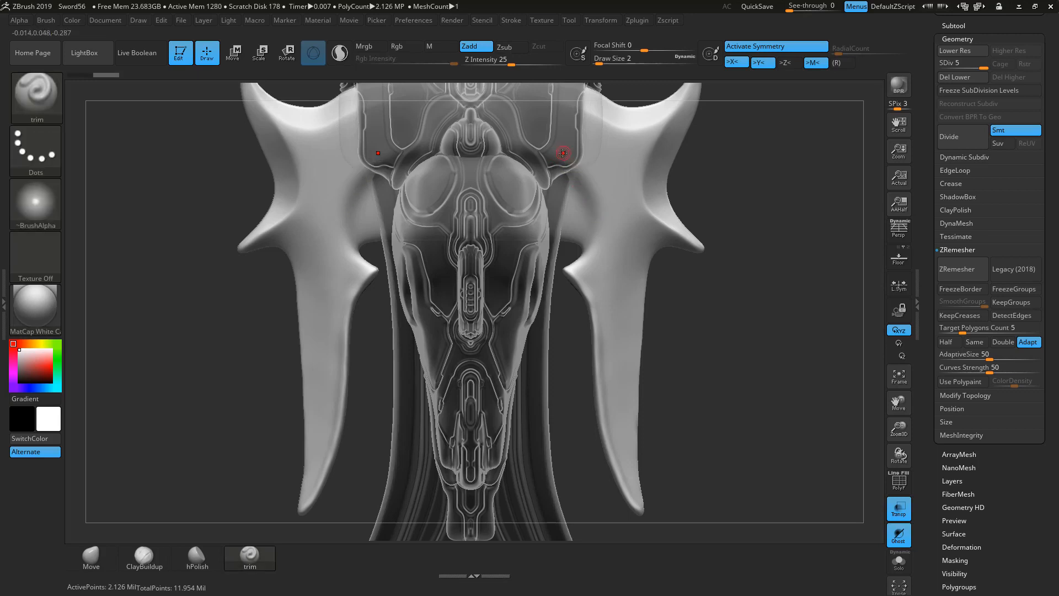
{"action": "mouse_move", "coordinate": [563, 153]}
{"action": "left_mouse_down"}
{"action": "mouse_move", "coordinate": [604, 201]}
{"action": "mouse_move", "coordinate": [601, 243]}
{"action": "mouse_move", "coordinate": [583, 266]}
{"action": "left_mouse_up"}
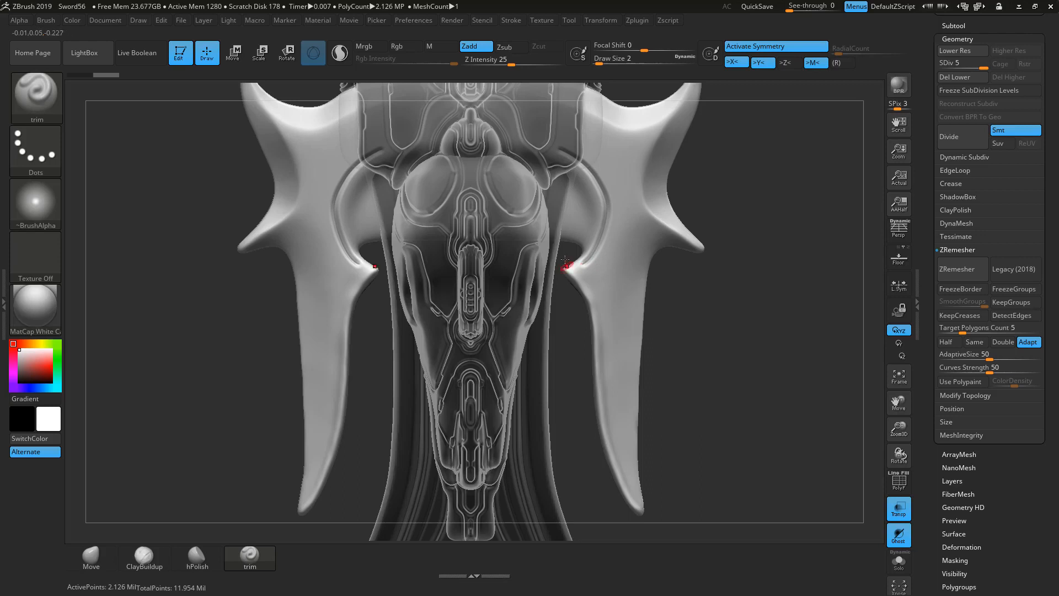
{"action": "key", "text": "ctrl+z"}
{"action": "mouse_move", "coordinate": [551, 147]}
{"action": "left_mouse_down"}
{"action": "mouse_move", "coordinate": [595, 173]}
{"action": "mouse_move", "coordinate": [605, 199]}
{"action": "mouse_move", "coordinate": [605, 232]}
{"action": "mouse_move", "coordinate": [577, 274]}
{"action": "left_mouse_up"}
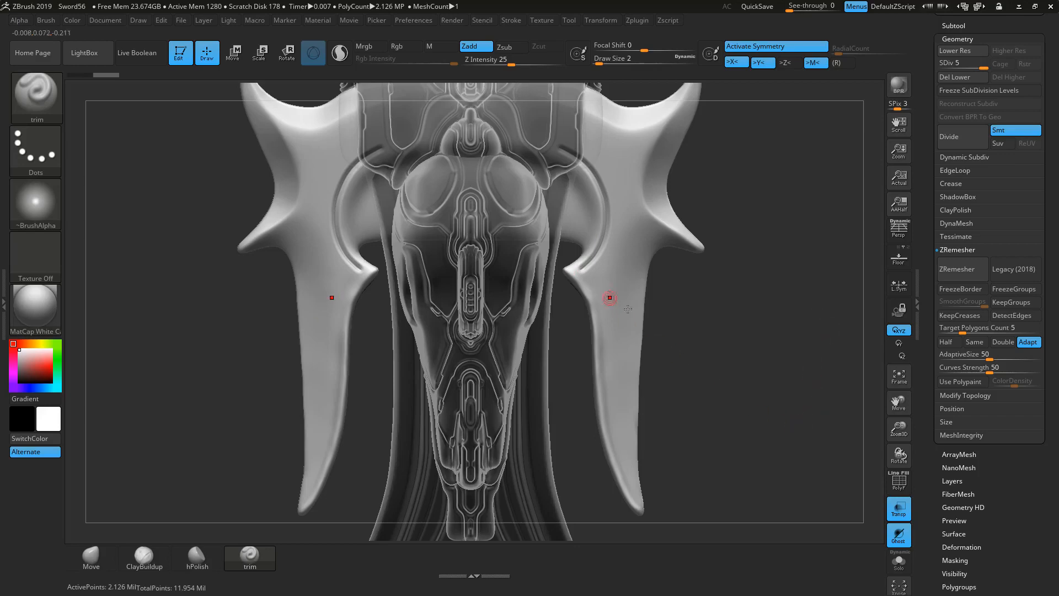
Step: Carve a line along the inner edge of the wing's long prong and a second peaked line from the prong to the middle outer spike
{"action": "left_click_drag", "start_coordinate": [716, 368], "coordinate": [642, 239]}
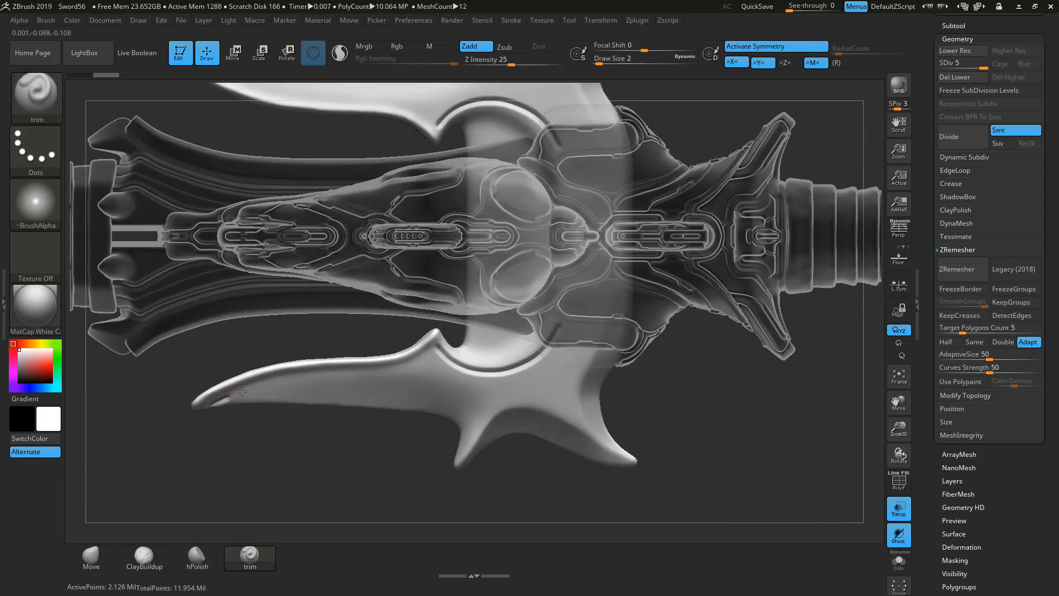
{"action": "left_click_drag", "start_coordinate": [242, 391], "coordinate": [419, 358]}
{"action": "key", "text": "ctrl+z"}
{"action": "mouse_move", "coordinate": [214, 407]}
{"action": "left_mouse_down"}
{"action": "mouse_move", "coordinate": [305, 376]}
{"action": "mouse_move", "coordinate": [397, 367]}
{"action": "mouse_move", "coordinate": [444, 343]}
{"action": "left_mouse_up"}
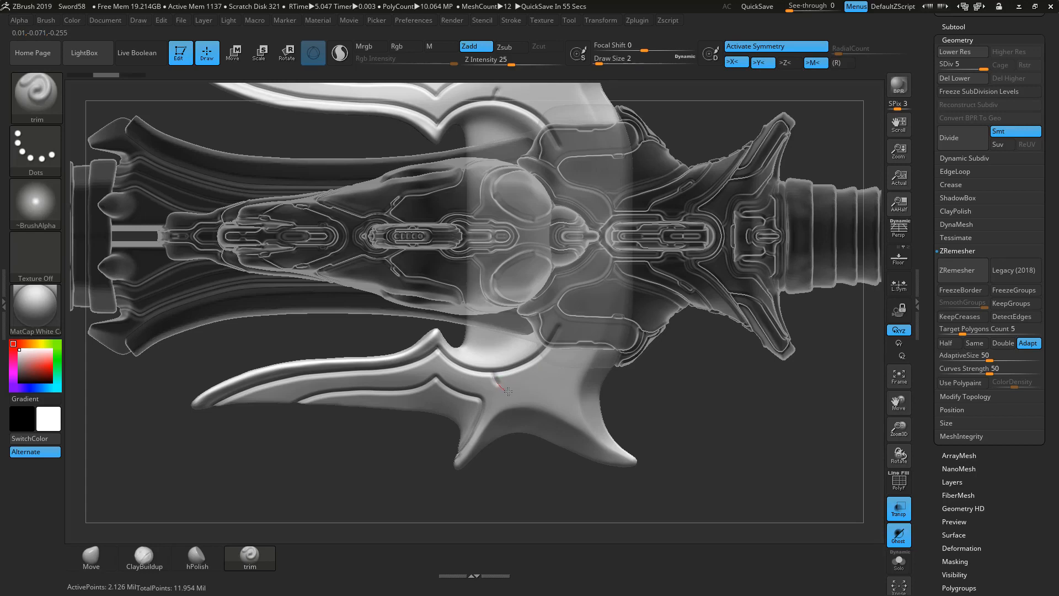
Step: Carve a line from the curved hollow line out to the upper horn's tip and another across the horn's base
{"action": "mouse_move", "coordinate": [508, 391]}
{"action": "left_mouse_down"}
{"action": "mouse_move", "coordinate": [568, 409]}
{"action": "mouse_move", "coordinate": [604, 440]}
{"action": "mouse_move", "coordinate": [685, 449]}
{"action": "left_mouse_up"}
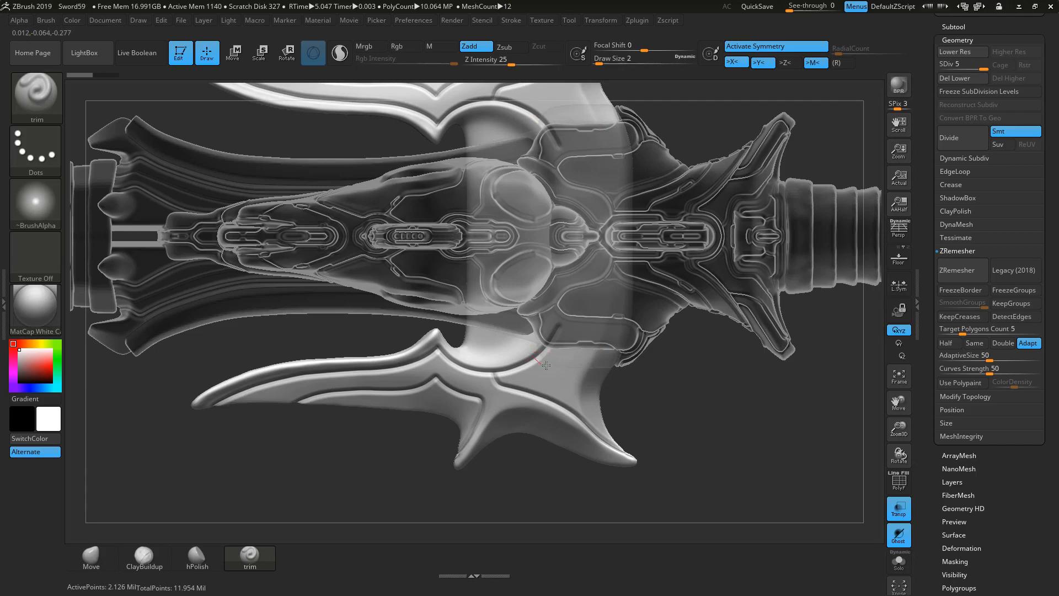
{"action": "mouse_move", "coordinate": [546, 365]}
{"action": "left_mouse_down"}
{"action": "mouse_move", "coordinate": [585, 360]}
{"action": "mouse_move", "coordinate": [605, 377]}
{"action": "left_mouse_up"}
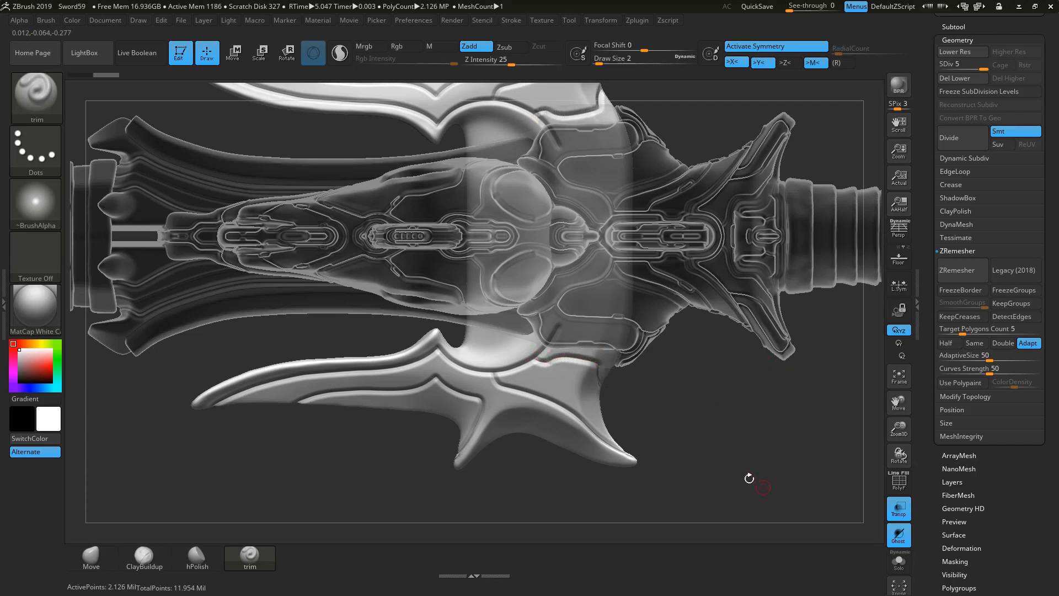
{"action": "mouse_move", "coordinate": [694, 461]}
{"action": "left_mouse_down"}
{"action": "mouse_move", "coordinate": [723, 439]}
{"action": "mouse_move", "coordinate": [580, 330]}
{"action": "mouse_move", "coordinate": [607, 379]}
{"action": "left_mouse_up"}
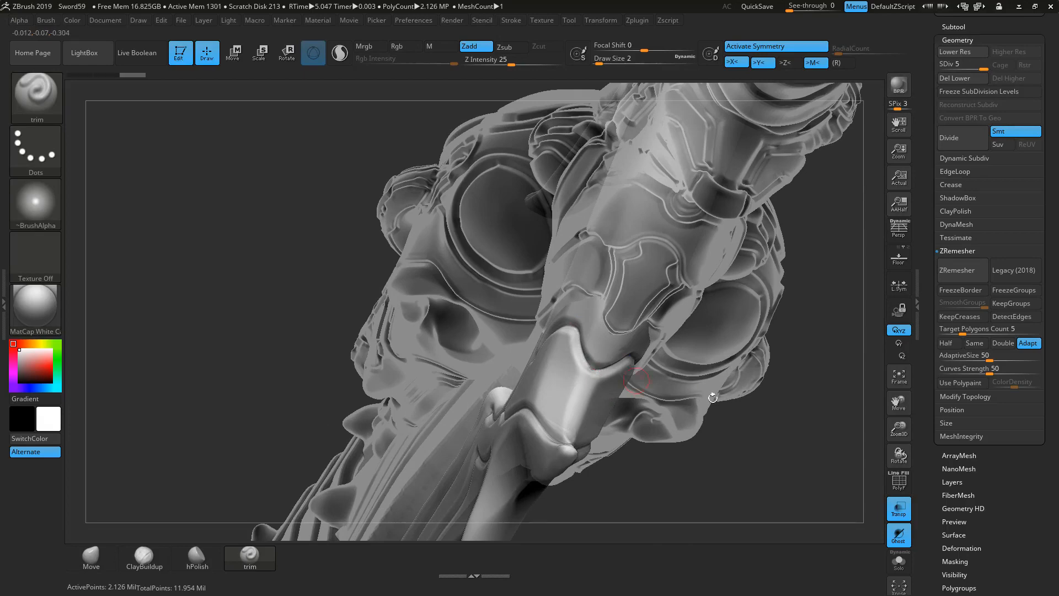
{"action": "left_click_drag", "start_coordinate": [823, 477], "coordinate": [798, 434]}
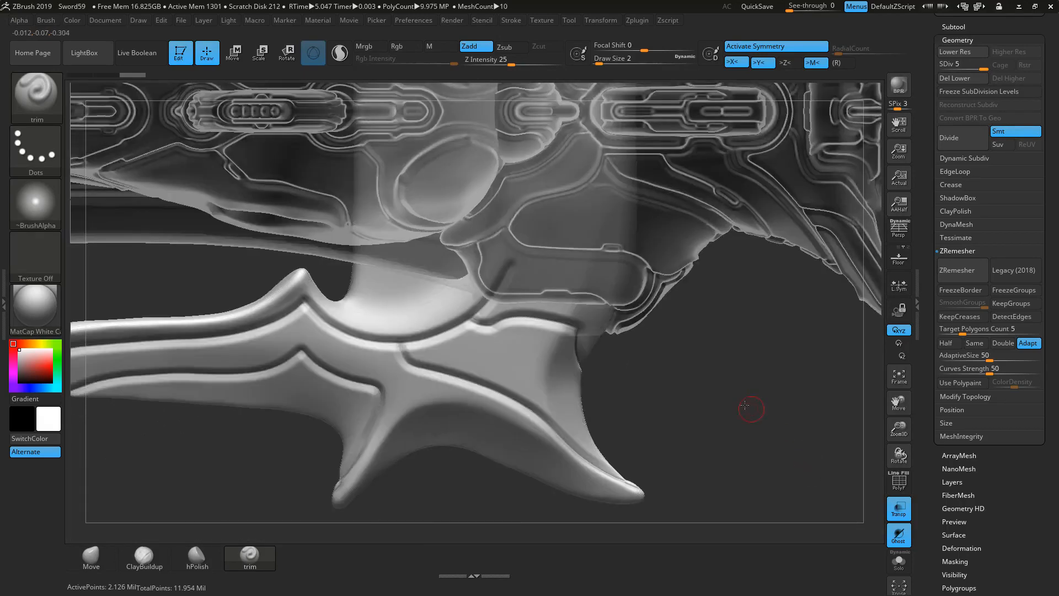
{"action": "left_click_drag", "start_coordinate": [752, 409], "coordinate": [465, 451], "text": "alt"}
{"action": "left_click_drag", "start_coordinate": [467, 496], "coordinate": [507, 469]}
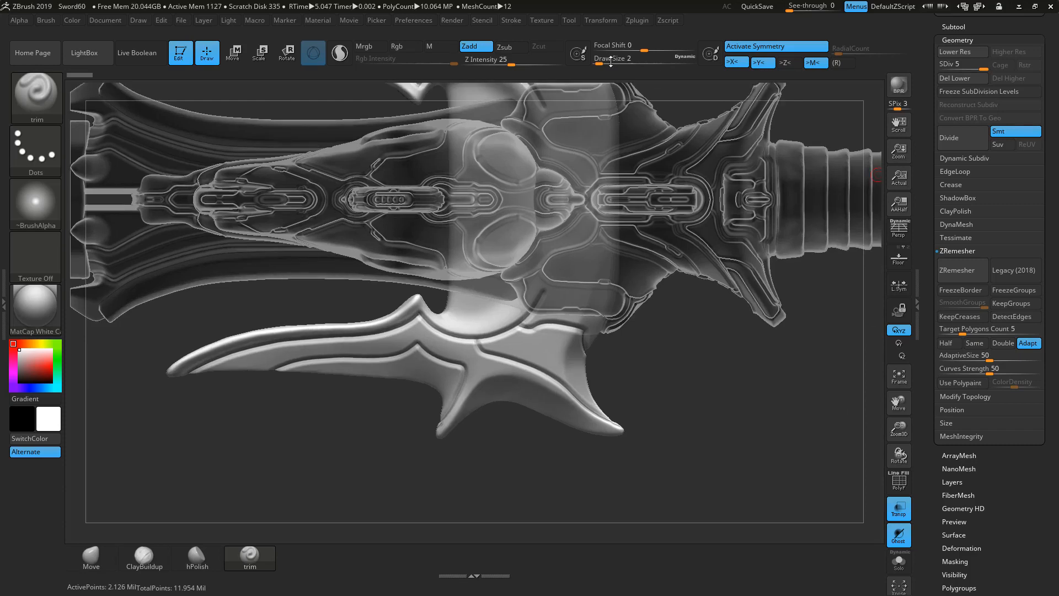
Step: Isolate the wing piece and carve a thin groove inside the curved hollow line with the trim brush at Draw Size 1
{"action": "left_click_drag", "start_coordinate": [611, 61], "coordinate": [590, 61]}
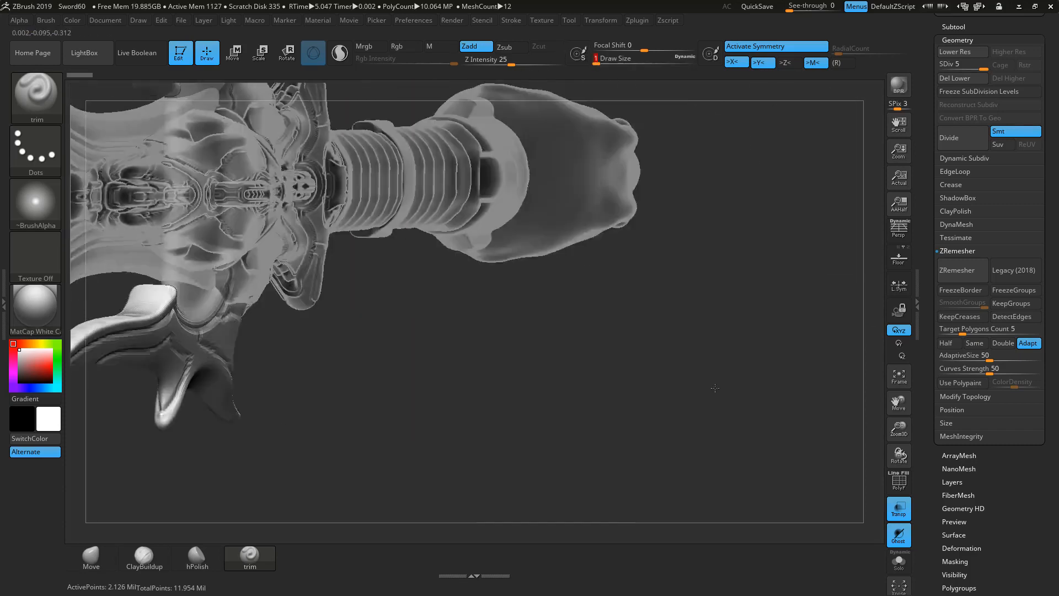
{"action": "left_click_drag", "start_coordinate": [695, 509], "coordinate": [653, 485], "text": "shift"}
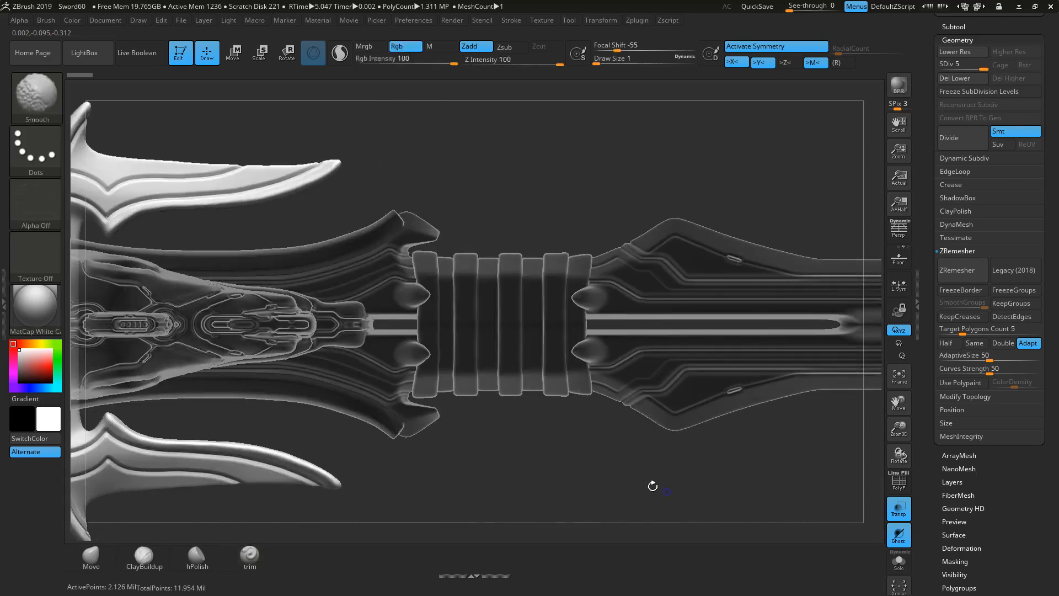
{"action": "left_click_drag", "start_coordinate": [482, 533], "coordinate": [798, 436], "text": "alt"}
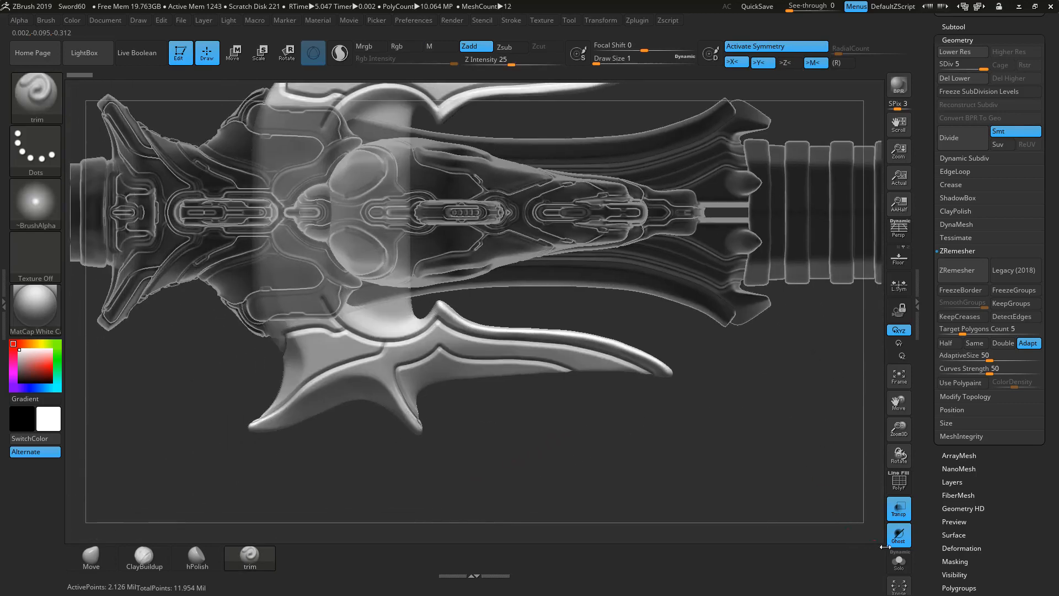
{"action": "left_click", "coordinate": [897, 559]}
{"action": "left_click_drag", "start_coordinate": [524, 471], "coordinate": [593, 505], "text": "alt"}
{"action": "left_click_drag", "start_coordinate": [567, 257], "coordinate": [703, 217], "text": "alt"}
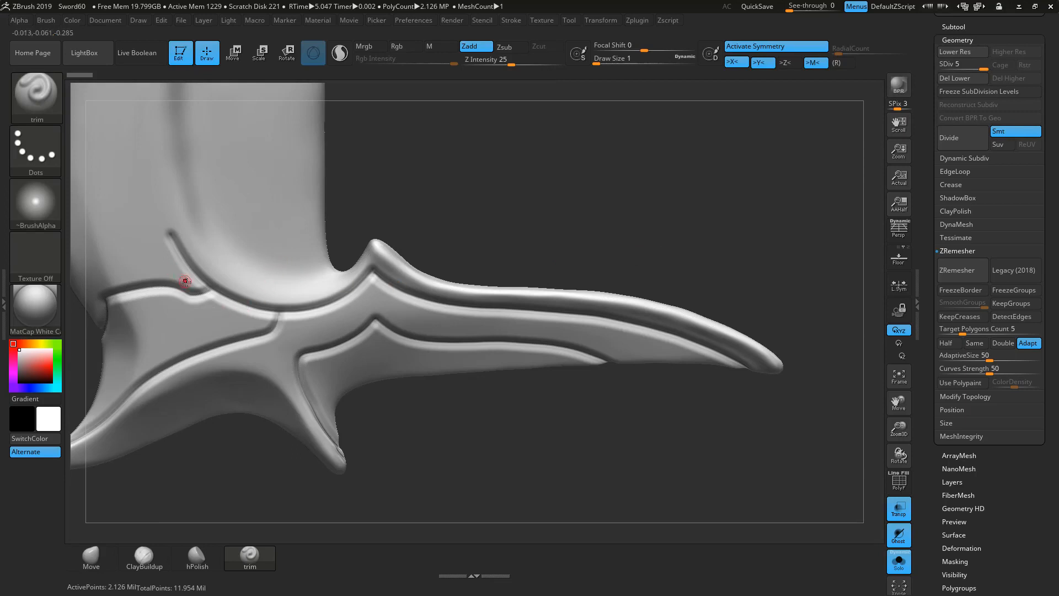
{"action": "left_click_drag", "start_coordinate": [196, 283], "coordinate": [172, 234]}
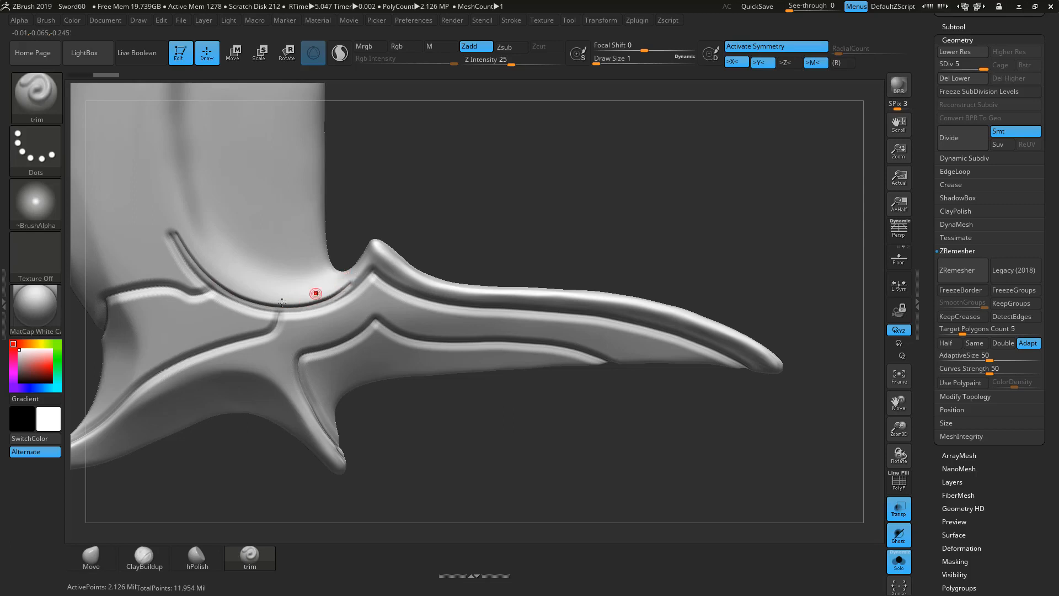
{"action": "key", "text": "ctrl+z"}
{"action": "mouse_move", "coordinate": [188, 253]}
{"action": "left_mouse_down"}
{"action": "mouse_move", "coordinate": [274, 304]}
{"action": "mouse_move", "coordinate": [343, 291]}
{"action": "left_mouse_up"}
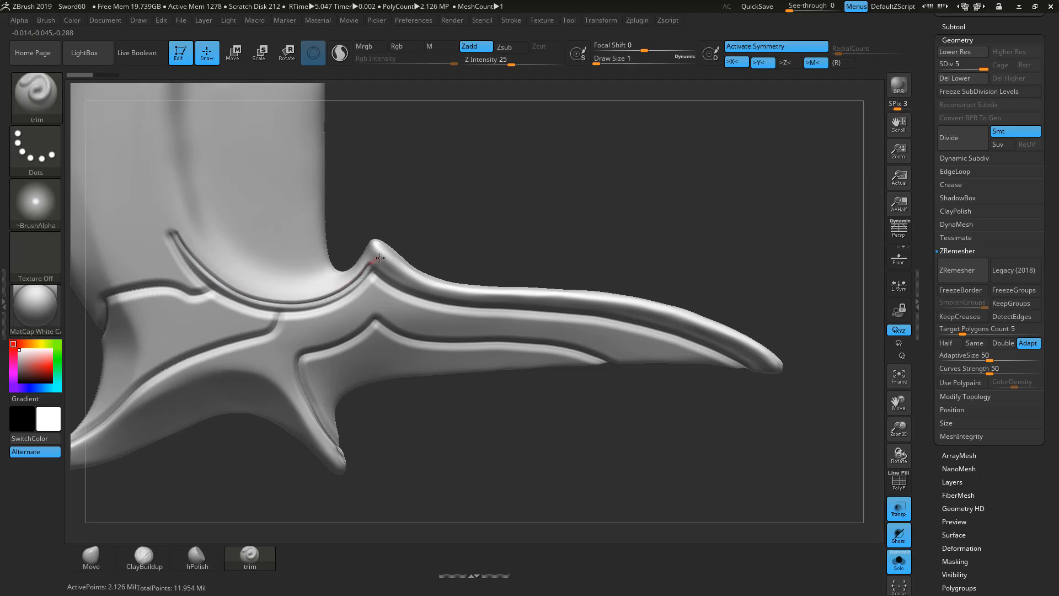
Step: Continue the thin groove around the inner spike's peak and along the long prong's inner edge to its tip
{"action": "left_click_drag", "start_coordinate": [384, 263], "coordinate": [390, 266]}
{"action": "left_click_drag", "start_coordinate": [390, 283], "coordinate": [394, 283]}
{"action": "key", "text": "ctrl+z"}
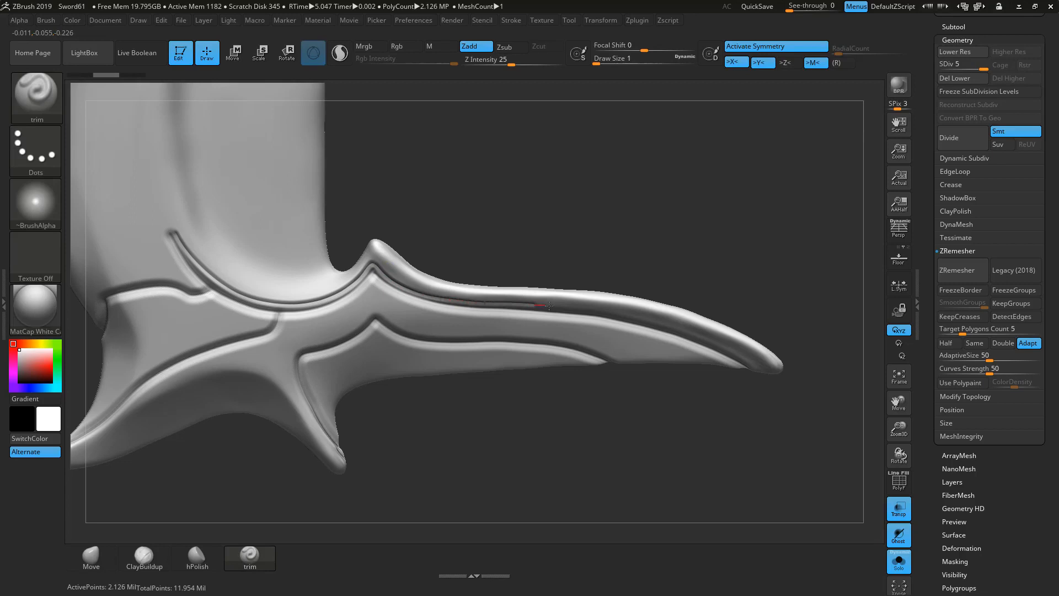
{"action": "left_click_drag", "start_coordinate": [549, 305], "coordinate": [572, 303]}
{"action": "left_click_drag", "start_coordinate": [553, 184], "coordinate": [570, 170], "text": "alt"}
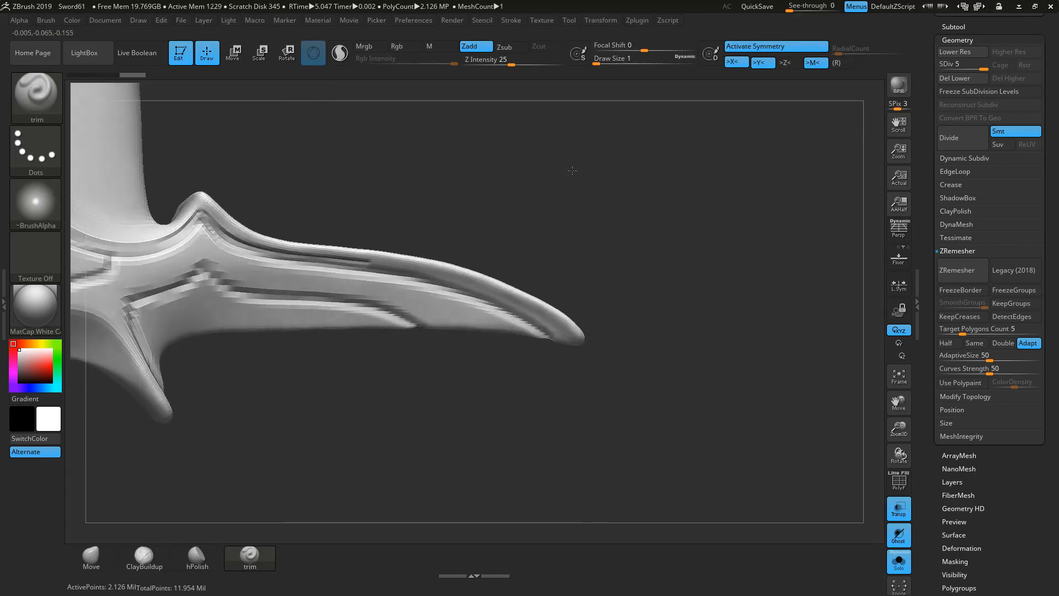
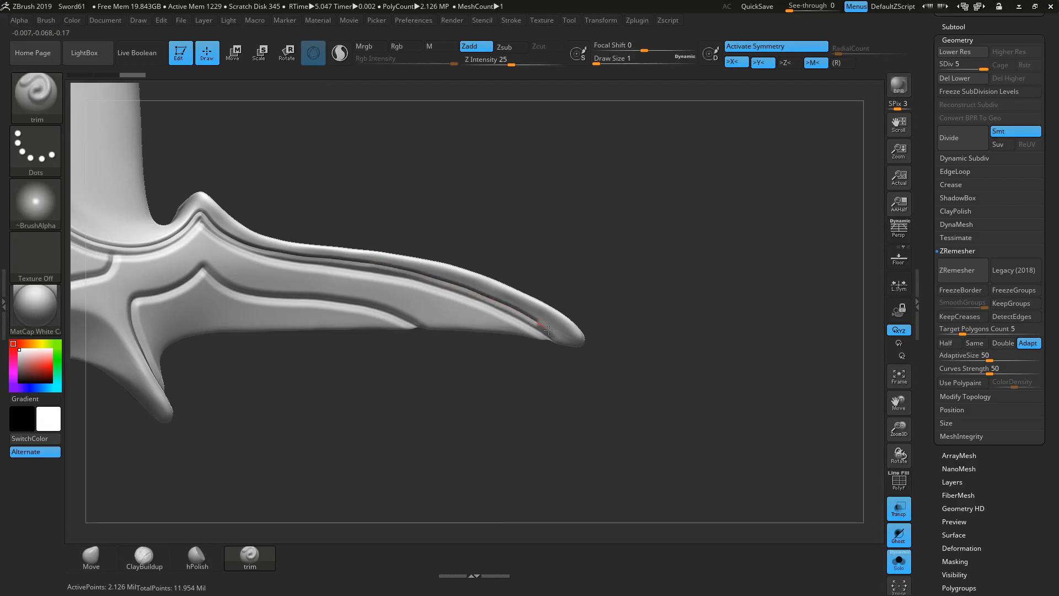
{"action": "left_click_drag", "start_coordinate": [572, 354], "coordinate": [577, 362]}
{"action": "left_click_drag", "start_coordinate": [564, 178], "coordinate": [593, 174]}
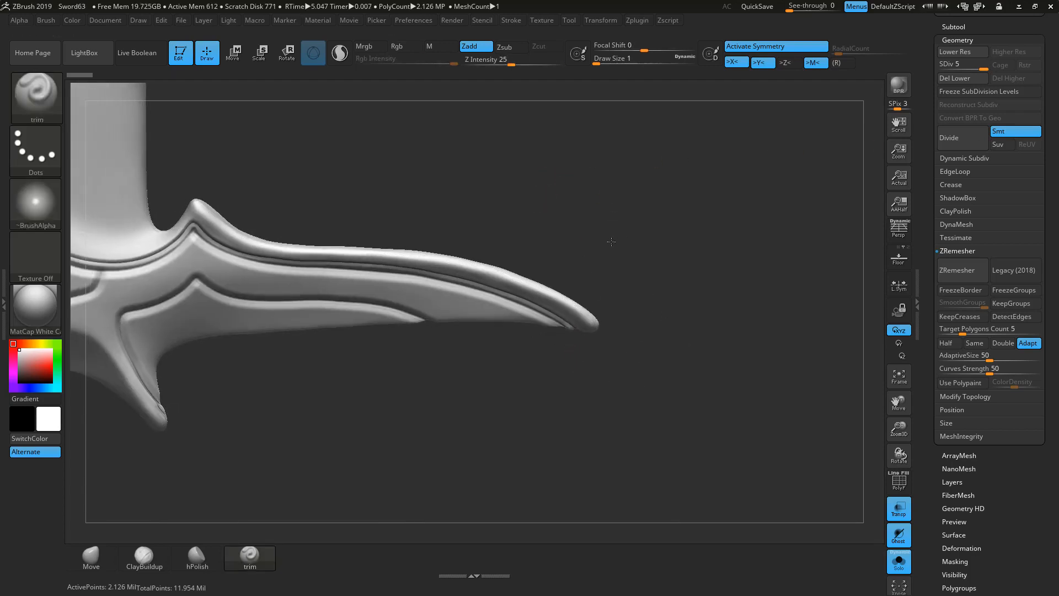
Step: Carve a thin groove inside the peaked line, from the middle outer spike through the V-shaped point and along the long prong
{"action": "left_click_drag", "start_coordinate": [610, 199], "coordinate": [665, 537], "text": "alt"}
{"action": "left_click_drag", "start_coordinate": [596, 362], "coordinate": [645, 391]}
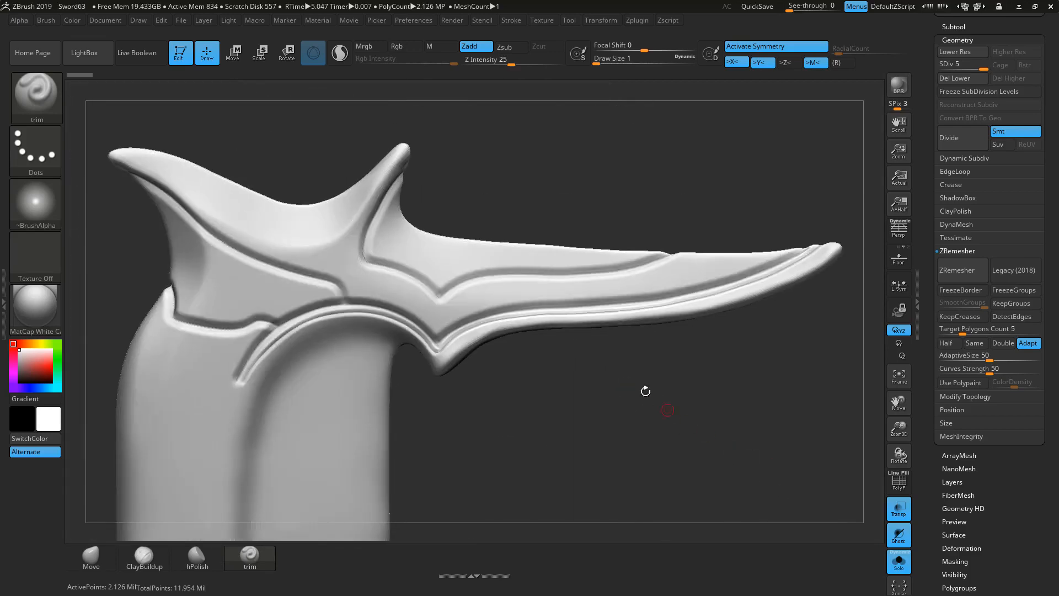
{"action": "left_click_drag", "start_coordinate": [561, 430], "coordinate": [601, 424]}
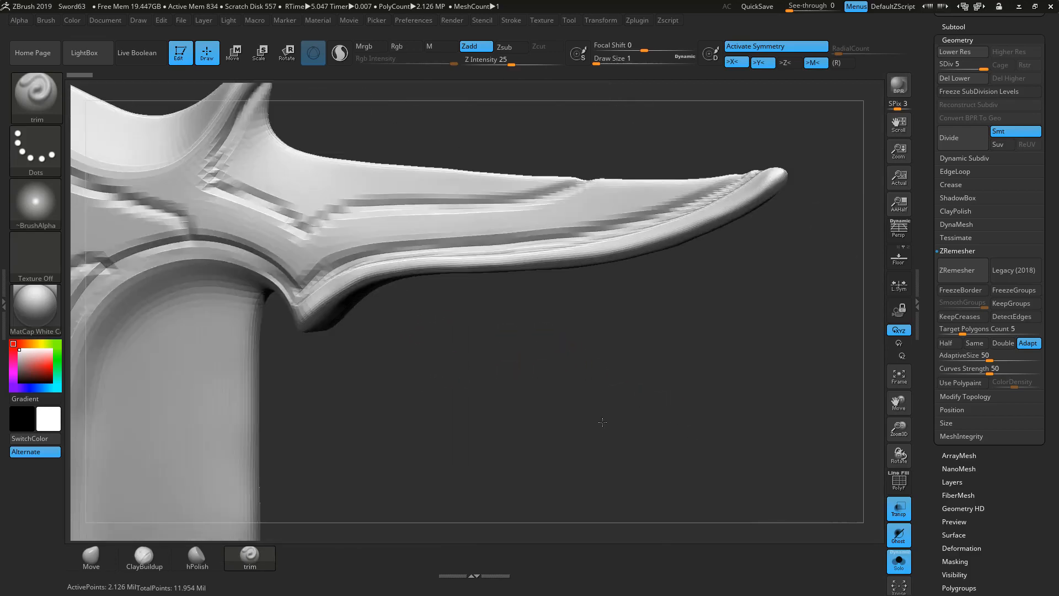
{"action": "mouse_move", "coordinate": [527, 391]}
{"action": "left_mouse_down", "text": "alt"}
{"action": "mouse_move", "coordinate": [648, 509]}
{"action": "mouse_move", "coordinate": [413, 224]}
{"action": "mouse_move", "coordinate": [386, 237]}
{"action": "mouse_move", "coordinate": [369, 271]}
{"action": "left_mouse_up", "text": "alt"}
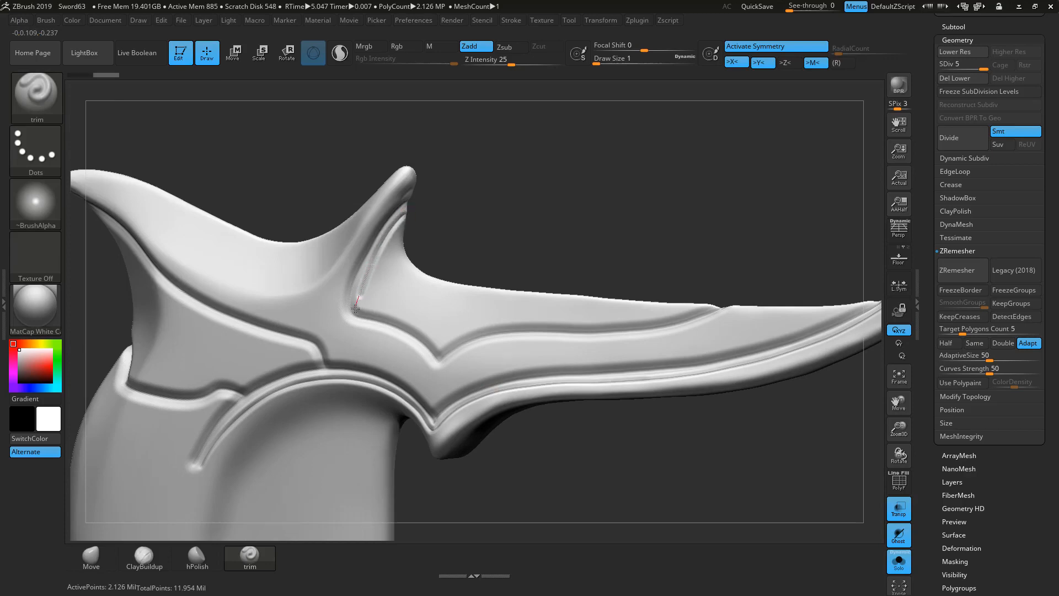
{"action": "left_click_drag", "start_coordinate": [475, 246], "coordinate": [542, 191]}
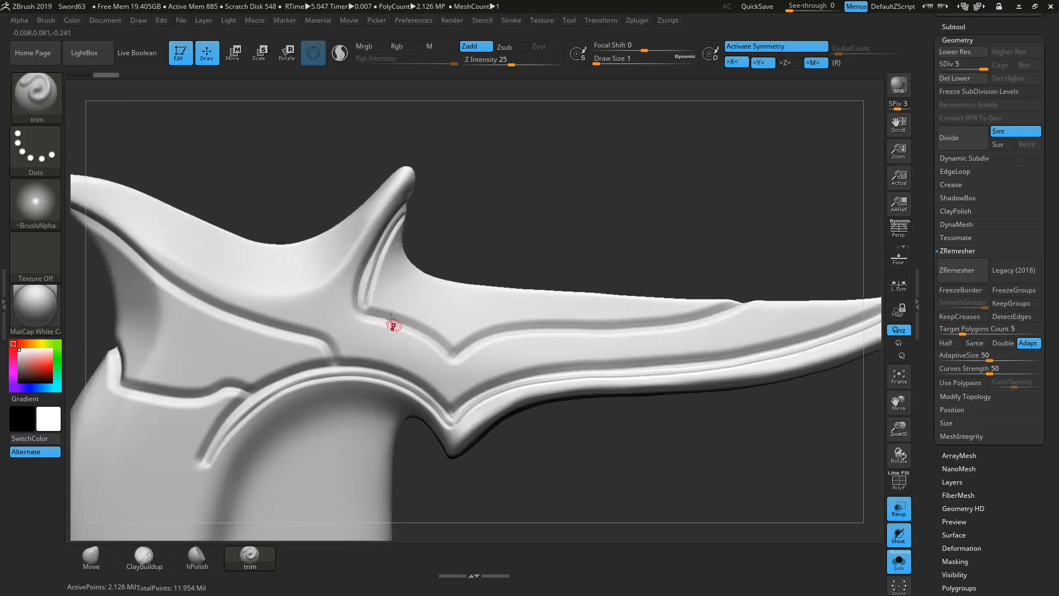
{"action": "left_click_drag", "start_coordinate": [368, 304], "coordinate": [463, 352]}
{"action": "mouse_move", "coordinate": [536, 201]}
{"action": "left_mouse_down"}
{"action": "mouse_move", "coordinate": [515, 185]}
{"action": "mouse_move", "coordinate": [550, 194]}
{"action": "mouse_move", "coordinate": [520, 206]}
{"action": "left_mouse_up"}
{"action": "mouse_move", "coordinate": [334, 322]}
{"action": "left_mouse_down"}
{"action": "mouse_move", "coordinate": [365, 304]}
{"action": "mouse_move", "coordinate": [513, 292]}
{"action": "mouse_move", "coordinate": [611, 258]}
{"action": "left_mouse_up"}
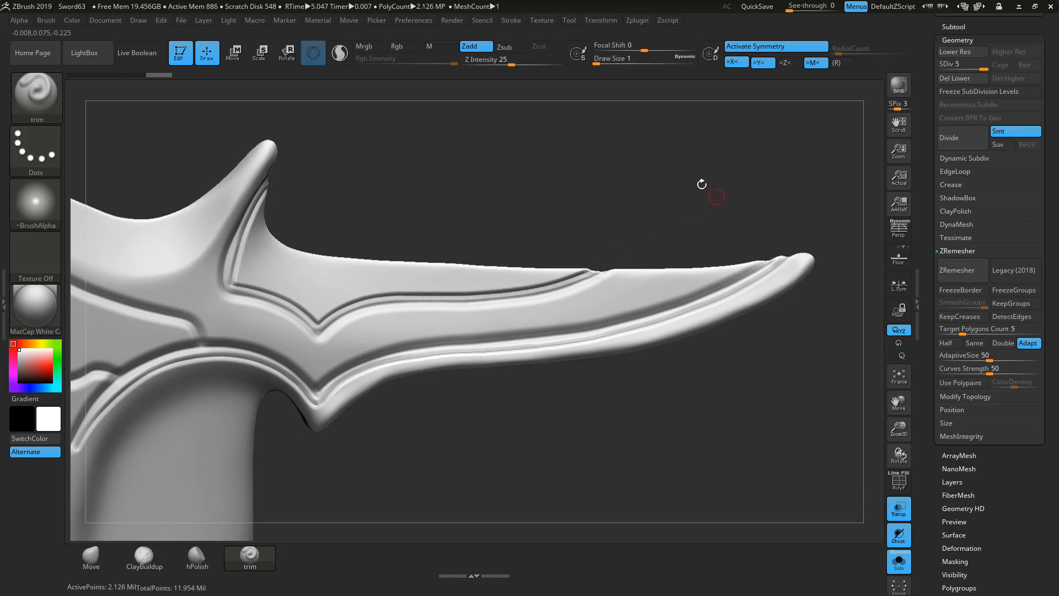
Step: Carve a thin groove on the other side of the middle outer spike's line, from near the spike's tip to the line's corner
{"action": "mouse_move", "coordinate": [700, 183]}
{"action": "left_mouse_down"}
{"action": "mouse_move", "coordinate": [629, 191]}
{"action": "mouse_move", "coordinate": [499, 163]}
{"action": "mouse_move", "coordinate": [807, 213]}
{"action": "mouse_move", "coordinate": [750, 206]}
{"action": "left_mouse_up"}
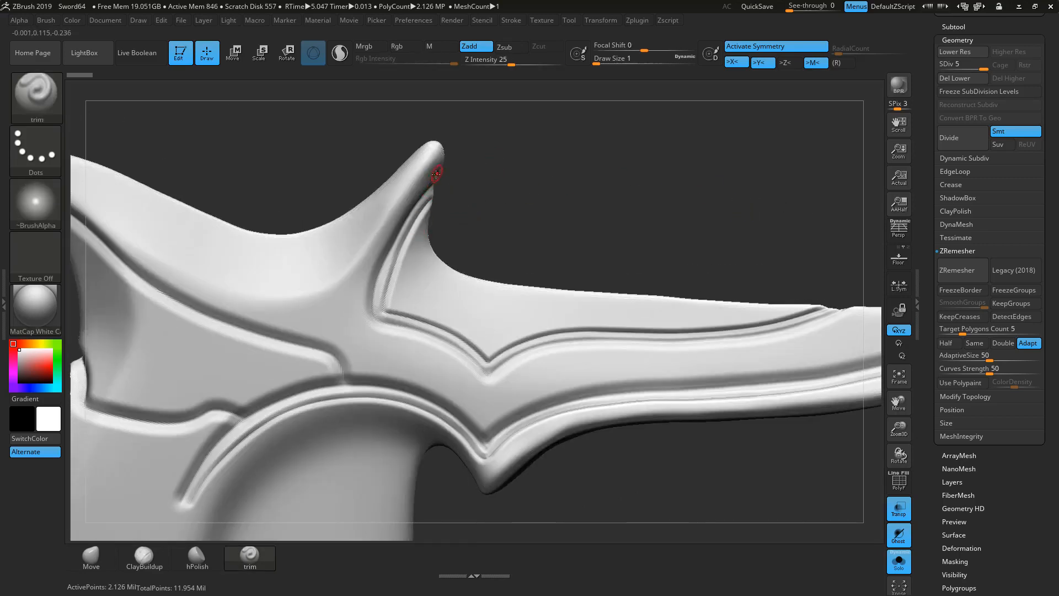
{"action": "left_click_drag", "start_coordinate": [436, 174], "coordinate": [417, 192]}
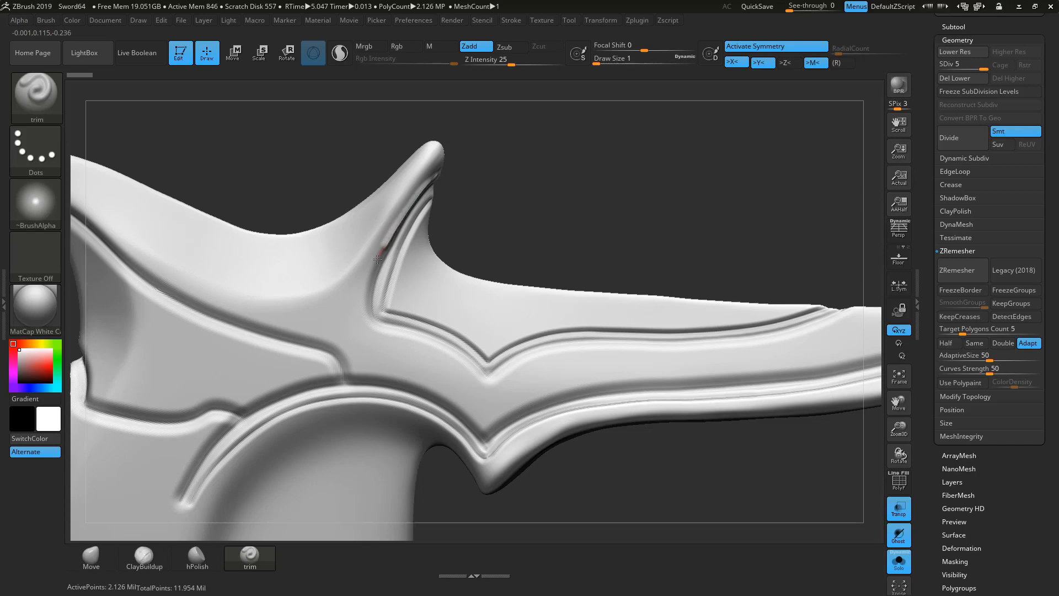
{"action": "left_click_drag", "start_coordinate": [378, 259], "coordinate": [368, 282]}
{"action": "left_click_drag", "start_coordinate": [372, 338], "coordinate": [373, 338]}
{"action": "left_click_drag", "start_coordinate": [490, 165], "coordinate": [463, 121], "text": "alt"}
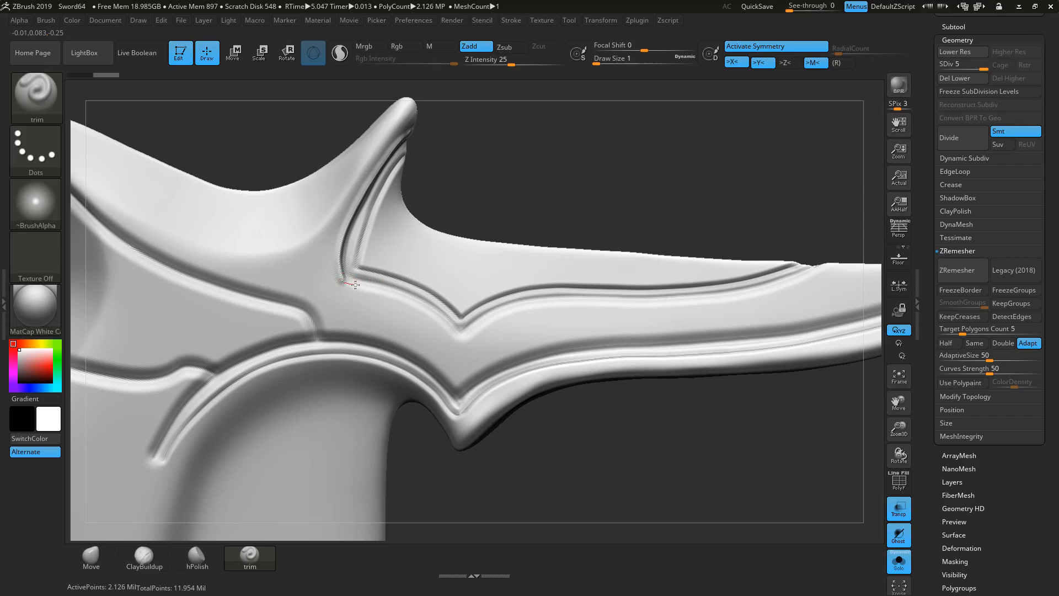
Step: Carve a thin groove along the outside of the peaked line, from its corner through the V-shaped point to the long prong's edge, with a short offset section
{"action": "mouse_move", "coordinate": [355, 285]}
{"action": "left_mouse_down"}
{"action": "mouse_move", "coordinate": [437, 318]}
{"action": "mouse_move", "coordinate": [468, 348]}
{"action": "left_mouse_up"}
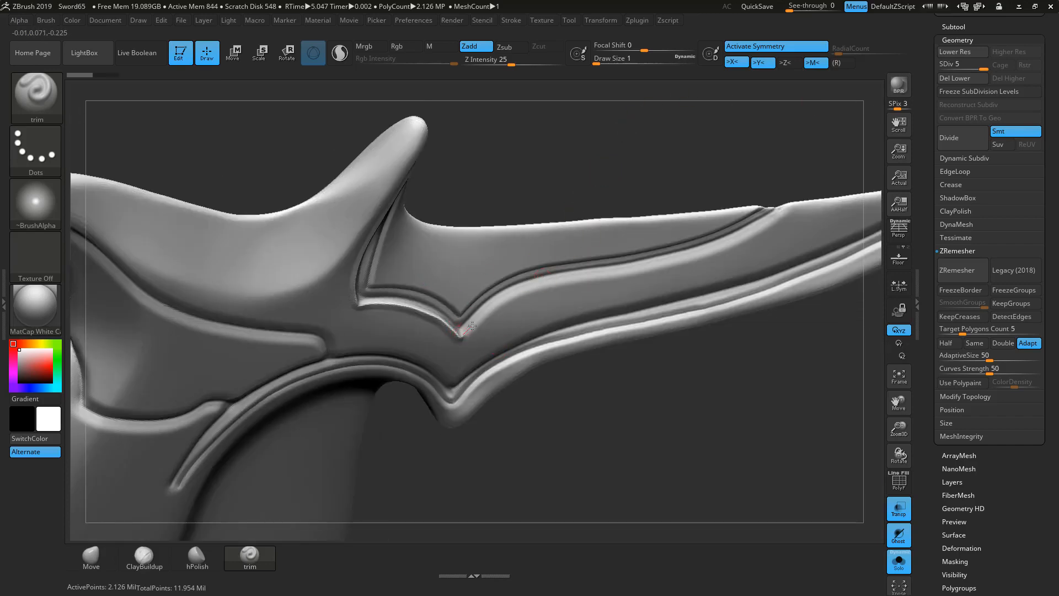
{"action": "mouse_move", "coordinate": [472, 326]}
{"action": "left_mouse_down"}
{"action": "mouse_move", "coordinate": [506, 298]}
{"action": "mouse_move", "coordinate": [606, 273]}
{"action": "left_mouse_up"}
{"action": "mouse_move", "coordinate": [687, 148]}
{"action": "left_mouse_down", "text": "alt"}
{"action": "mouse_move", "coordinate": [561, 193]}
{"action": "mouse_move", "coordinate": [548, 216]}
{"action": "left_mouse_up", "text": "alt"}
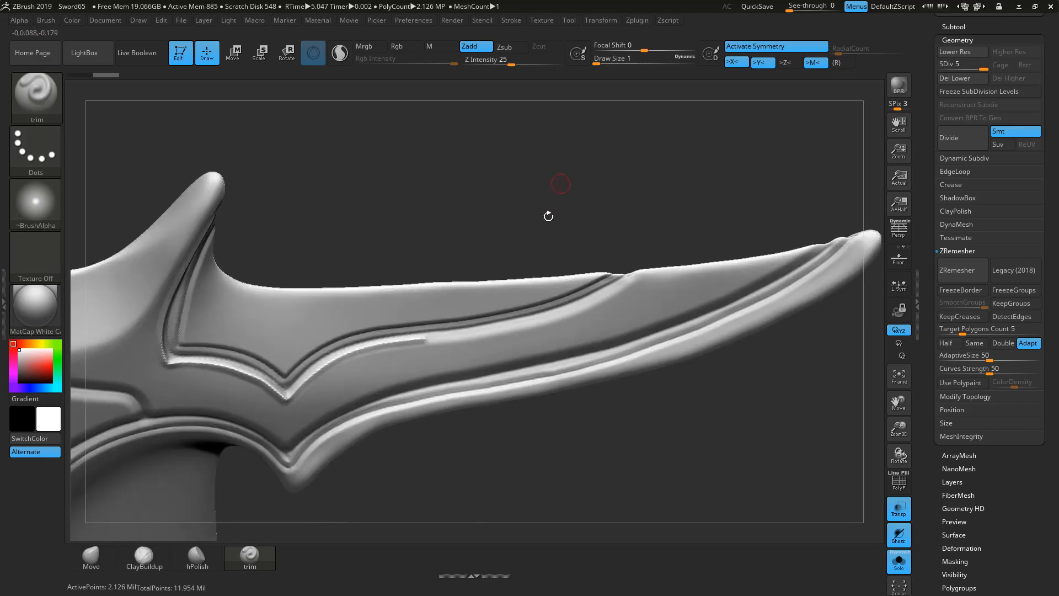
{"action": "mouse_move", "coordinate": [431, 338]}
{"action": "left_mouse_down"}
{"action": "mouse_move", "coordinate": [577, 306]}
{"action": "mouse_move", "coordinate": [656, 252]}
{"action": "left_mouse_up"}
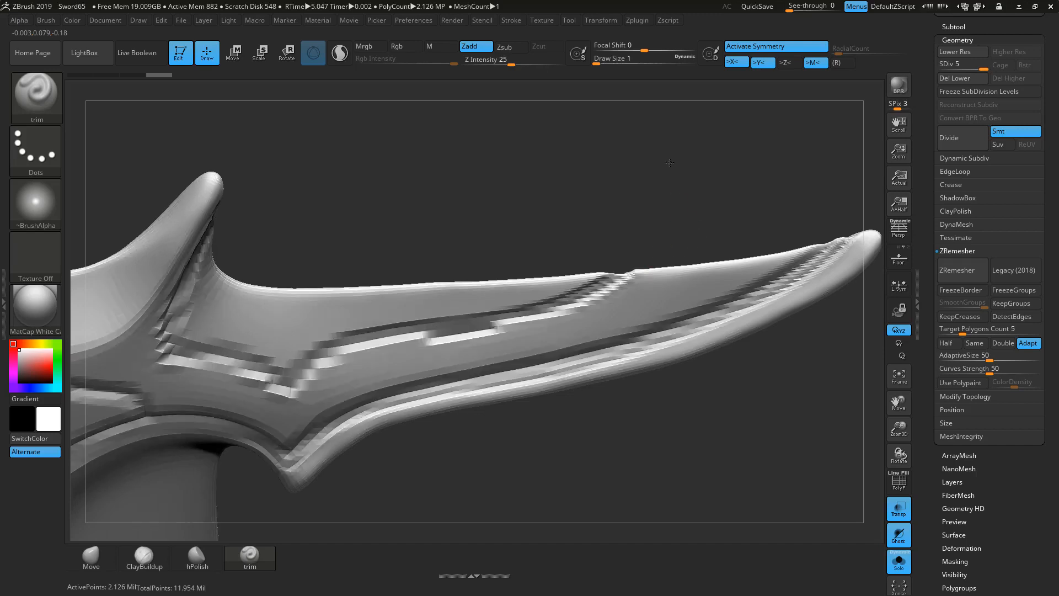
Step: Carve a short parallel groove across the offset section of the prong's peaked line, closing it into a narrow slot
{"action": "left_click_drag", "start_coordinate": [669, 160], "coordinate": [672, 161]}
{"action": "left_click_drag", "start_coordinate": [398, 204], "coordinate": [568, 173]}
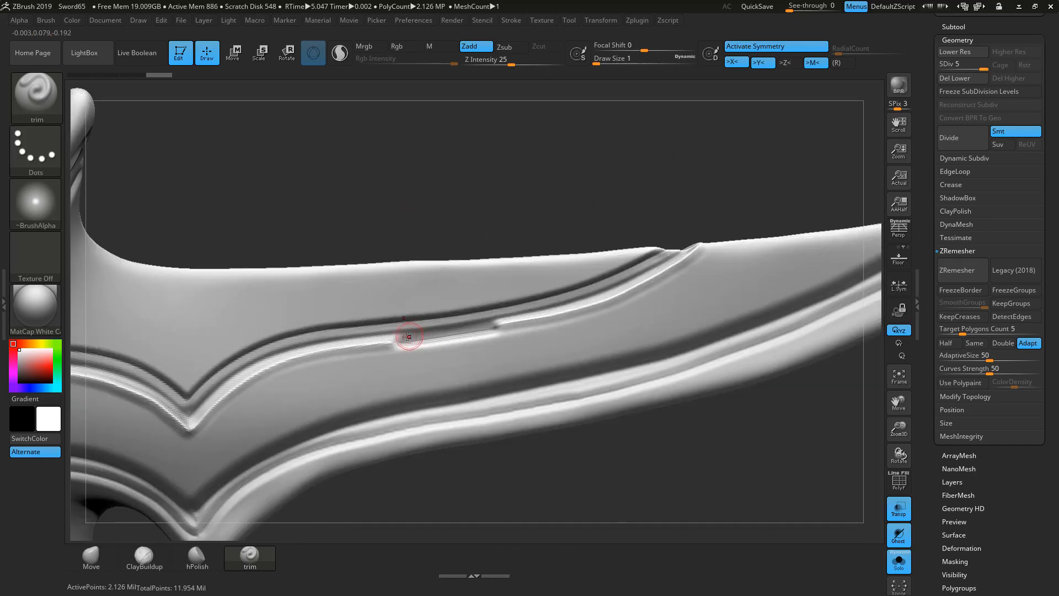
{"action": "left_click_drag", "start_coordinate": [410, 336], "coordinate": [499, 323]}
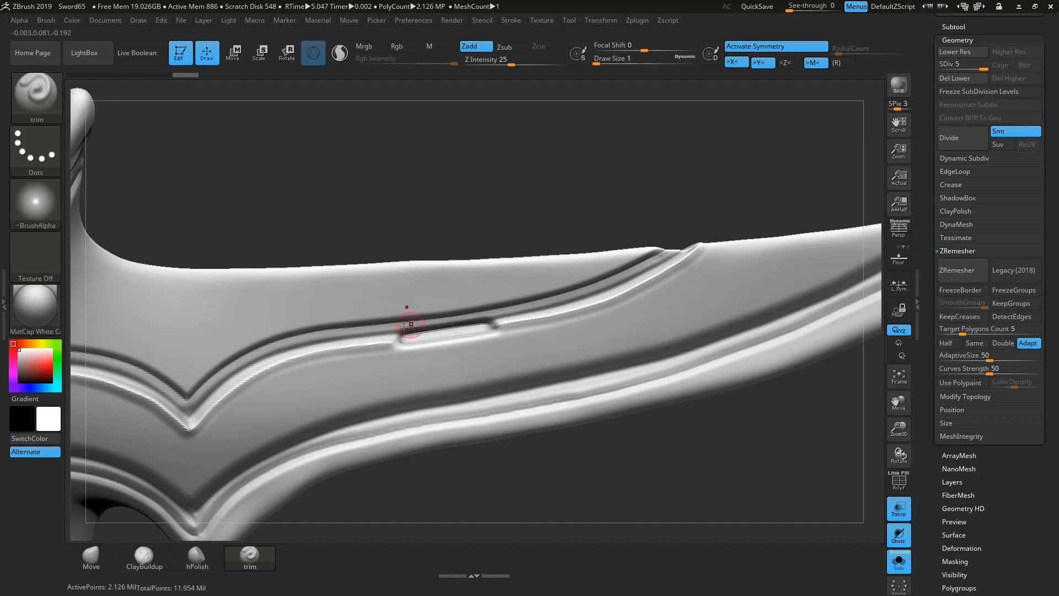
Step: Carve a thin groove beside the inner spike's peaked line, from the curved hollow line's junction toward the V-shaped point
{"action": "key", "text": "f"}
{"action": "key", "text": "f"}
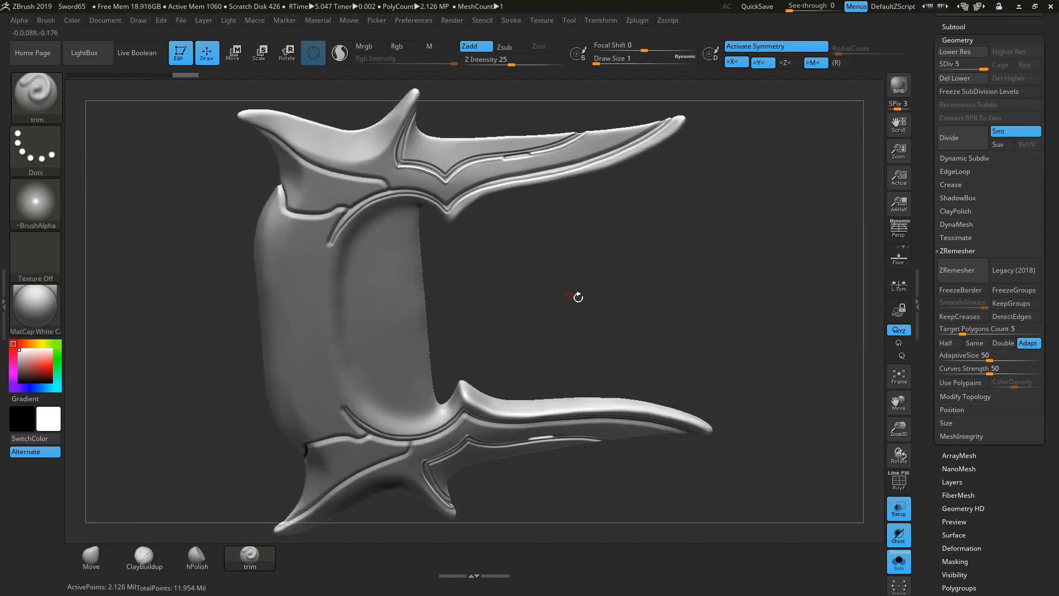
{"action": "left_click_drag", "start_coordinate": [578, 296], "coordinate": [560, 344]}
{"action": "left_click_drag", "start_coordinate": [537, 499], "coordinate": [534, 502], "text": "alt"}
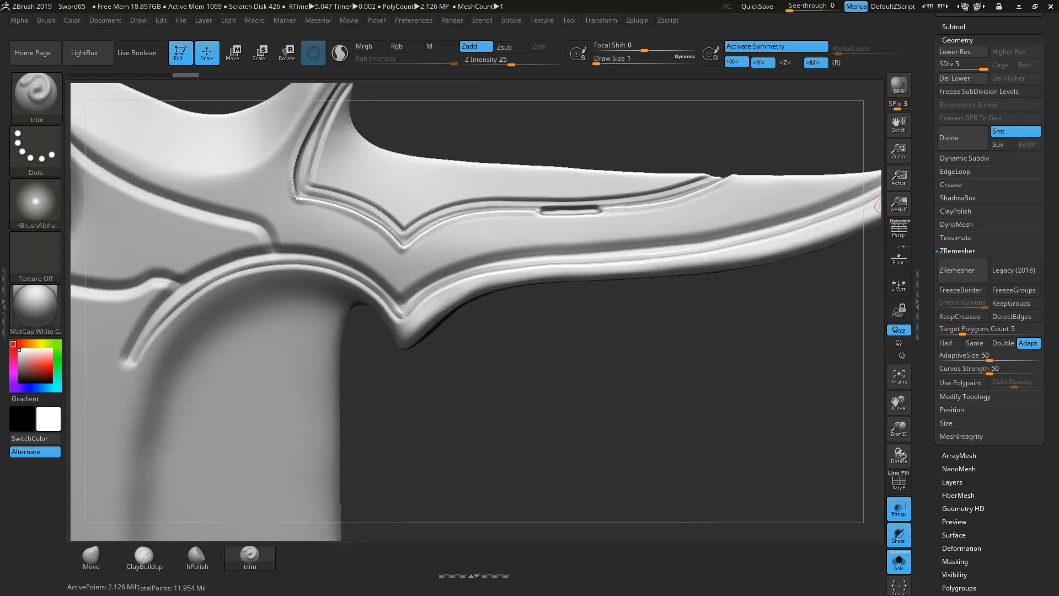
{"action": "left_click_drag", "start_coordinate": [276, 242], "coordinate": [372, 268]}
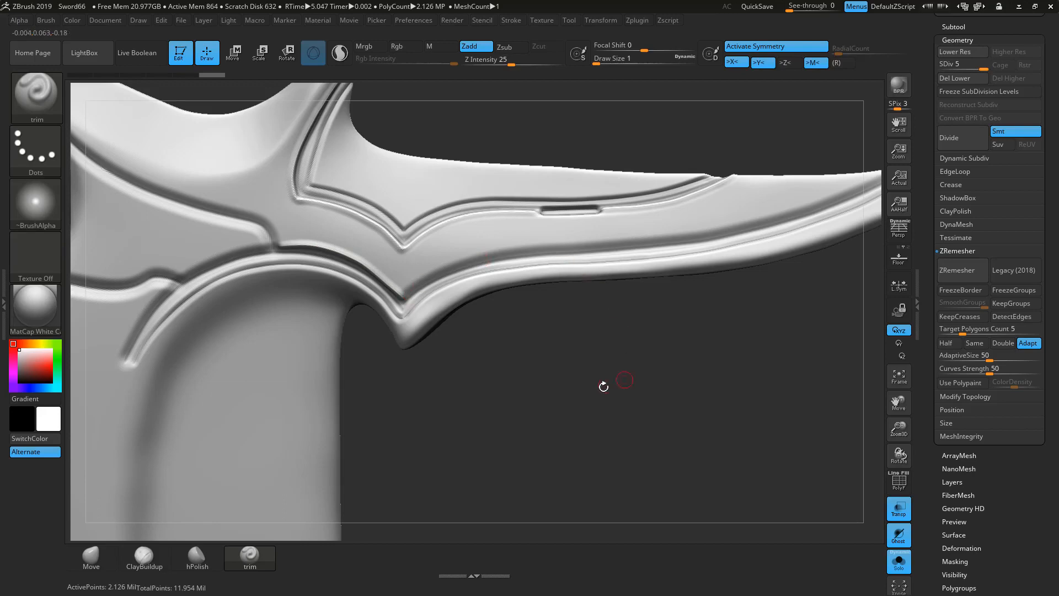
{"action": "left_click_drag", "start_coordinate": [612, 386], "coordinate": [419, 370], "text": "alt"}
Step: Continue the groove from the V-shaped point along the long prong to its tip, stepping a short section near the base outward
{"action": "left_click_drag", "start_coordinate": [185, 306], "coordinate": [189, 304]}
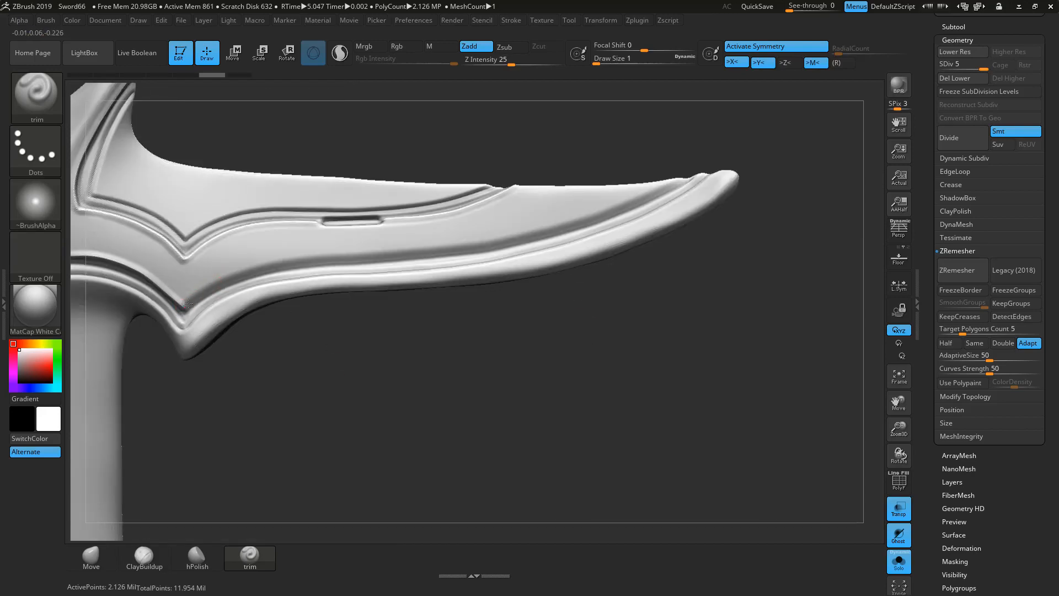
{"action": "left_click_drag", "start_coordinate": [242, 276], "coordinate": [306, 259]}
{"action": "mouse_move", "coordinate": [299, 261]}
{"action": "left_mouse_down"}
{"action": "mouse_move", "coordinate": [527, 236]}
{"action": "mouse_move", "coordinate": [604, 217]}
{"action": "mouse_move", "coordinate": [703, 171]}
{"action": "left_mouse_up"}
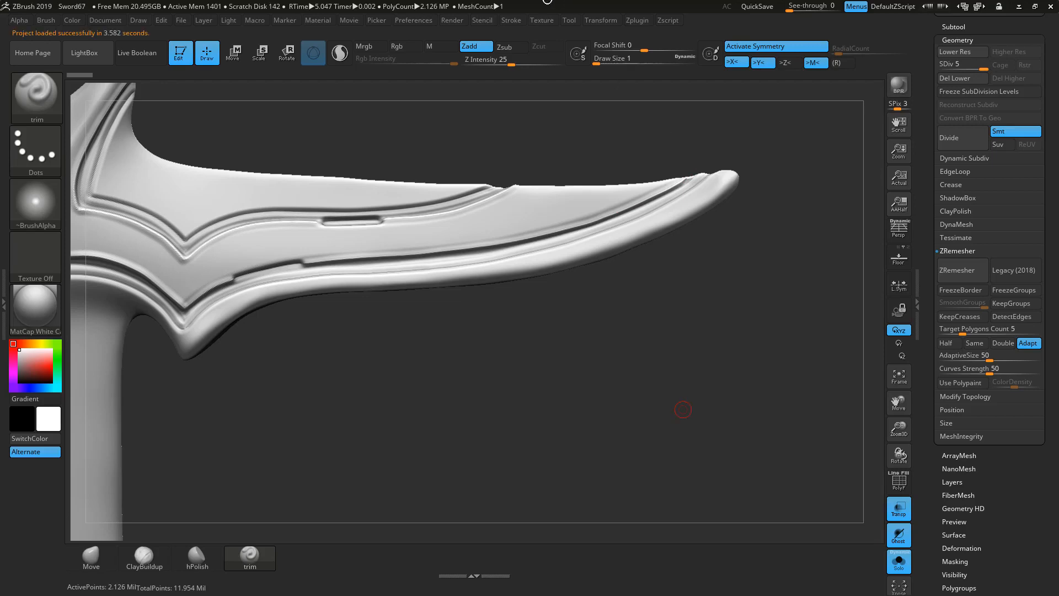
Step: Close the stepped section near the long prong's base into a narrow slot with a short parallel groove
{"action": "left_click_drag", "start_coordinate": [349, 436], "coordinate": [534, 343]}
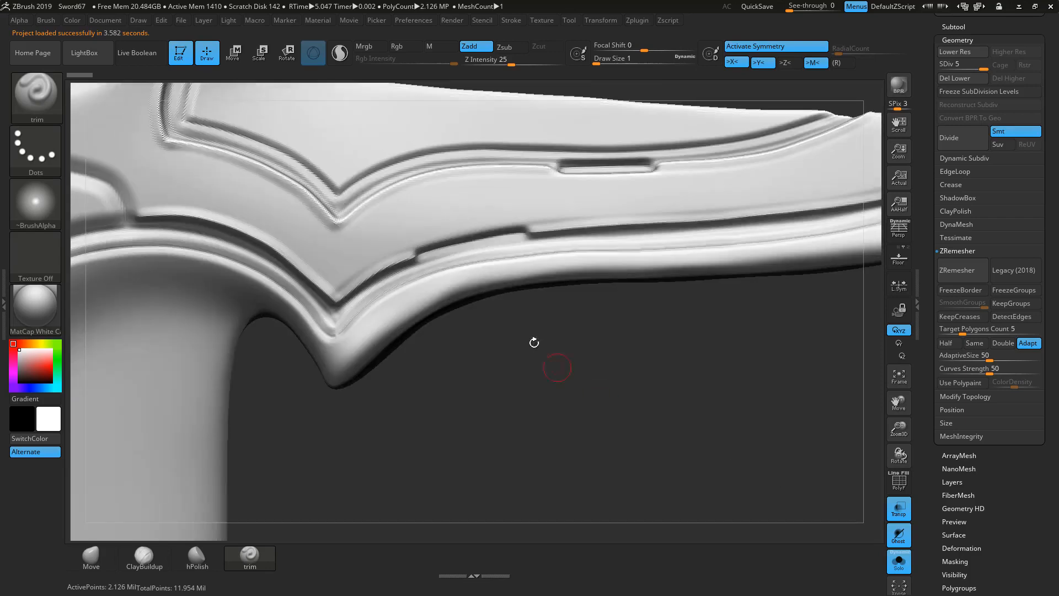
{"action": "key", "text": "shift"}
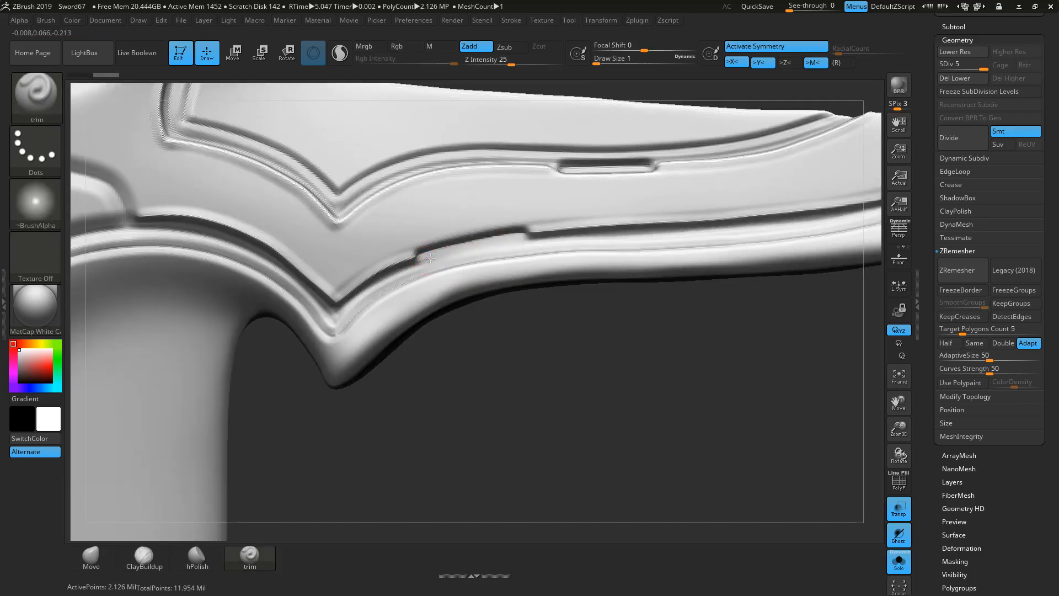
{"action": "left_click_drag", "start_coordinate": [430, 258], "coordinate": [533, 239]}
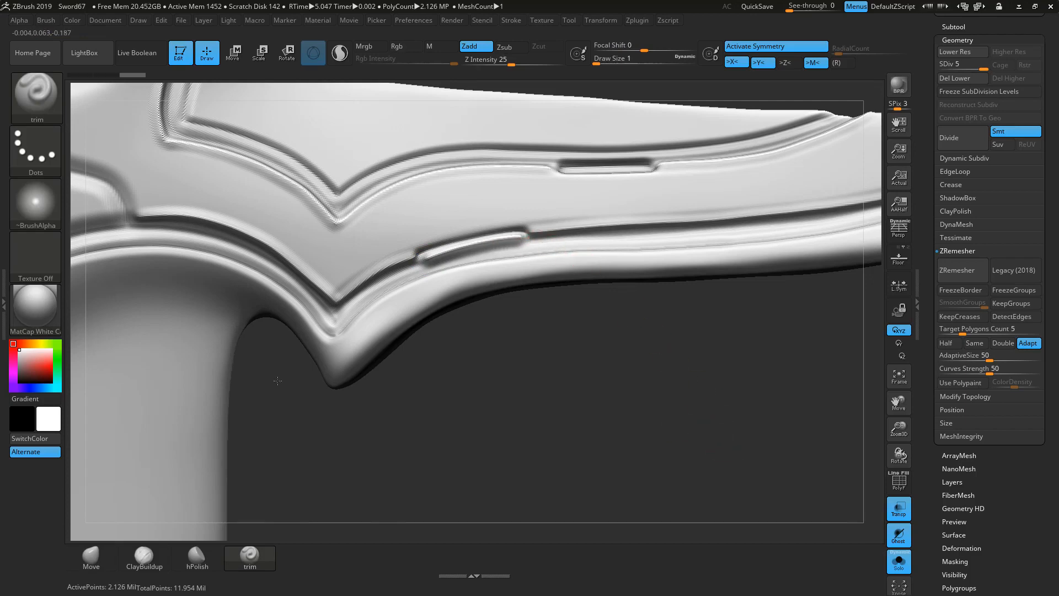
Step: Carve a short groove beside the curved hollow line, between the collar line's end and the corner of the large outer spike's line
{"action": "key", "text": "f"}
{"action": "left_click_drag", "start_coordinate": [696, 396], "coordinate": [727, 379]}
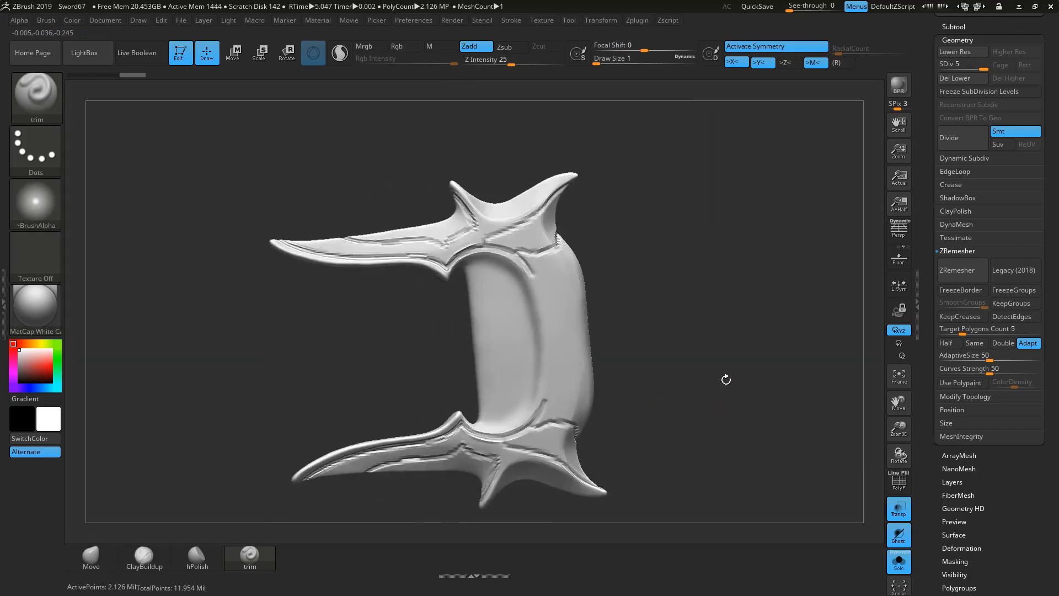
{"action": "left_click_drag", "start_coordinate": [660, 307], "coordinate": [707, 301]}
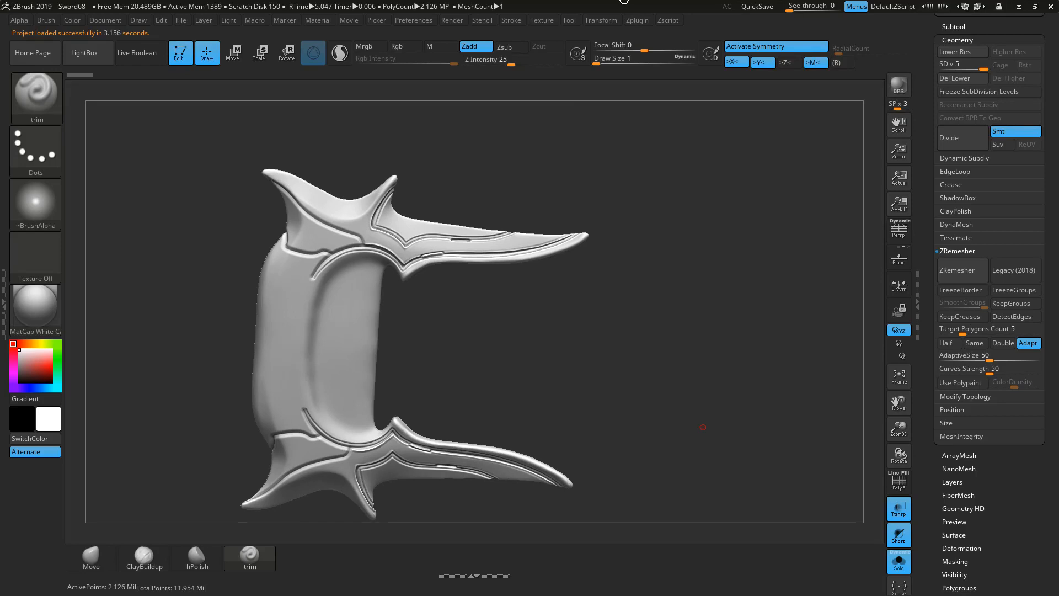
{"action": "left_click_drag", "start_coordinate": [507, 386], "coordinate": [738, 307]}
{"action": "key", "text": "f"}
{"action": "left_click_drag", "start_coordinate": [822, 226], "coordinate": [724, 353], "text": "alt"}
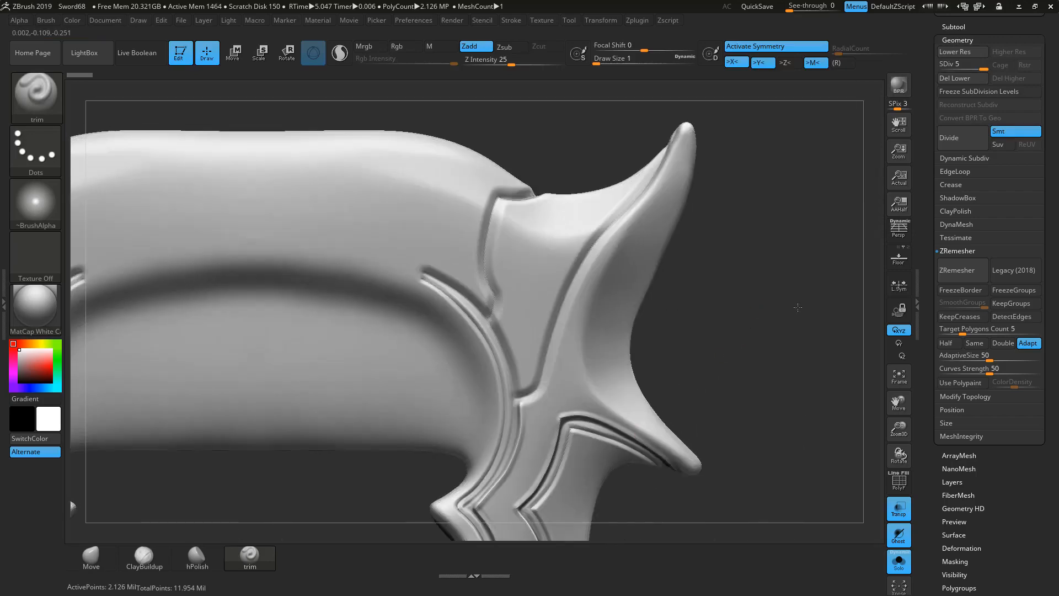
{"action": "left_click_drag", "start_coordinate": [798, 307], "coordinate": [818, 298], "text": "alt"}
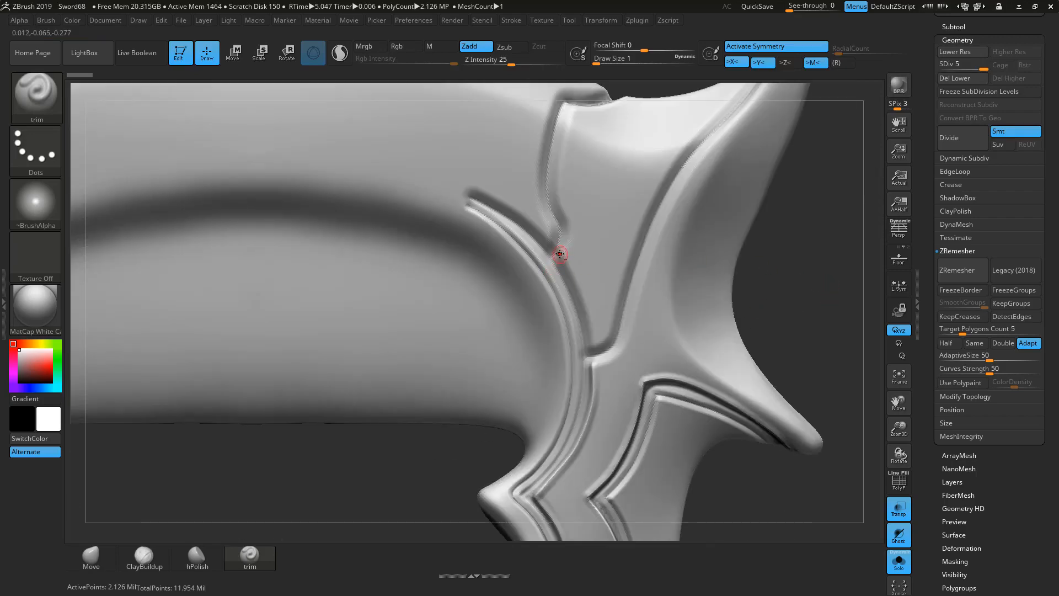
{"action": "left_click_drag", "start_coordinate": [570, 270], "coordinate": [584, 315]}
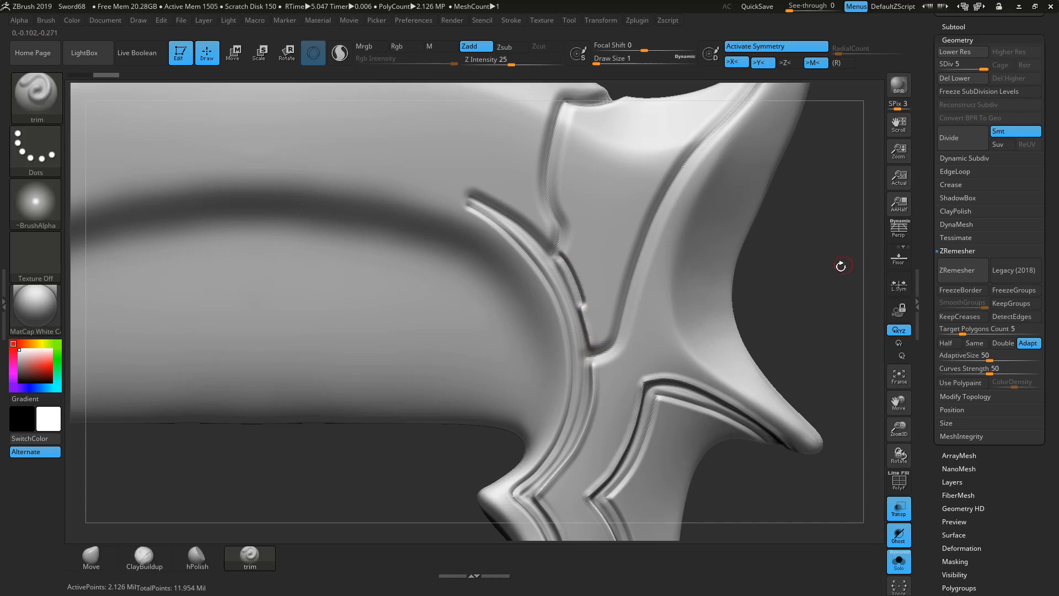
{"action": "left_click_drag", "start_coordinate": [841, 265], "coordinate": [798, 346], "text": "alt"}
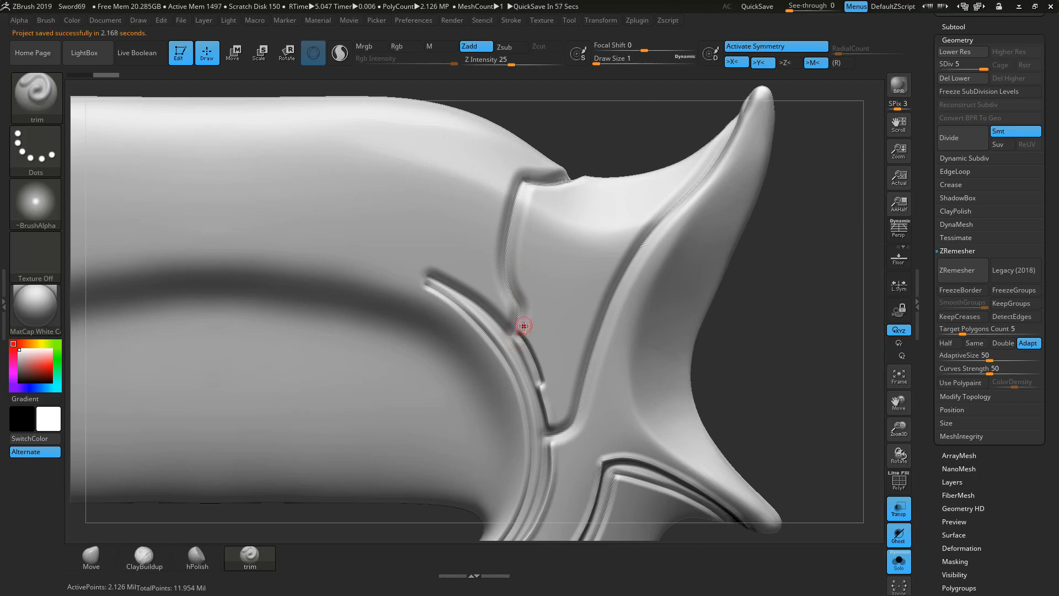
Step: Carve a thin groove parallel to the collar line, from the hollow line up and around the base of the large outer spike
{"action": "mouse_move", "coordinate": [531, 313]}
{"action": "left_mouse_down"}
{"action": "mouse_move", "coordinate": [515, 258]}
{"action": "mouse_move", "coordinate": [534, 178]}
{"action": "left_mouse_up"}
{"action": "left_click_drag", "start_coordinate": [661, 124], "coordinate": [629, 211]}
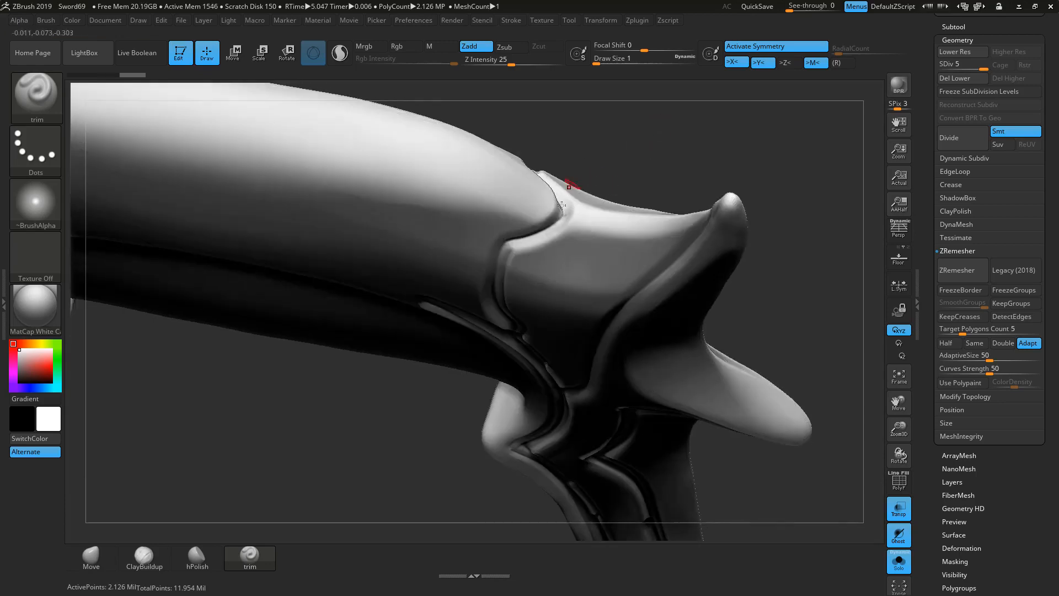
{"action": "left_click_drag", "start_coordinate": [525, 245], "coordinate": [586, 205]}
{"action": "left_click_drag", "start_coordinate": [716, 176], "coordinate": [790, 223]}
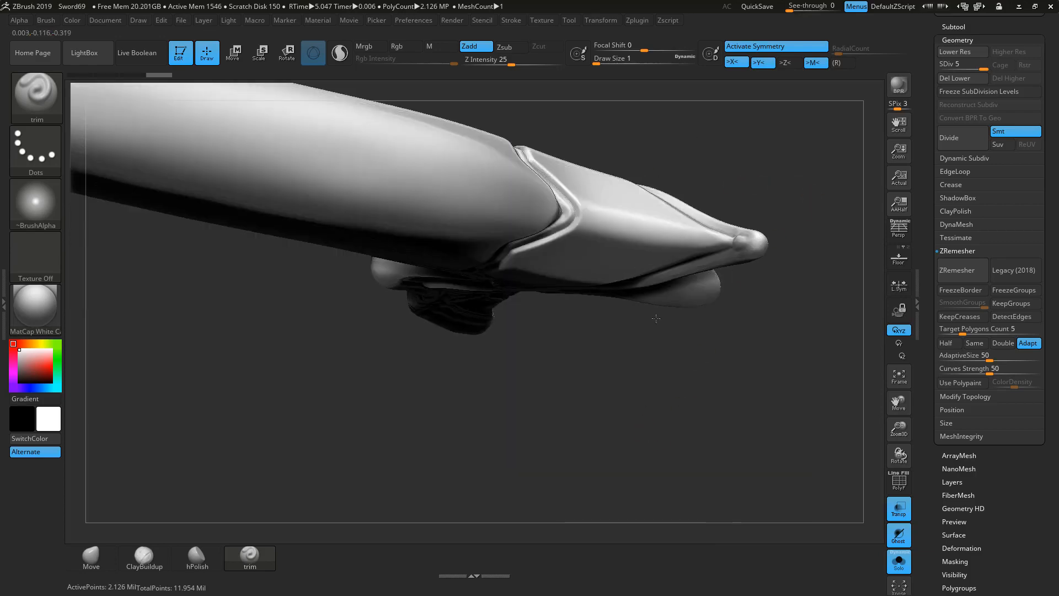
{"action": "left_click_drag", "start_coordinate": [659, 317], "coordinate": [773, 252]}
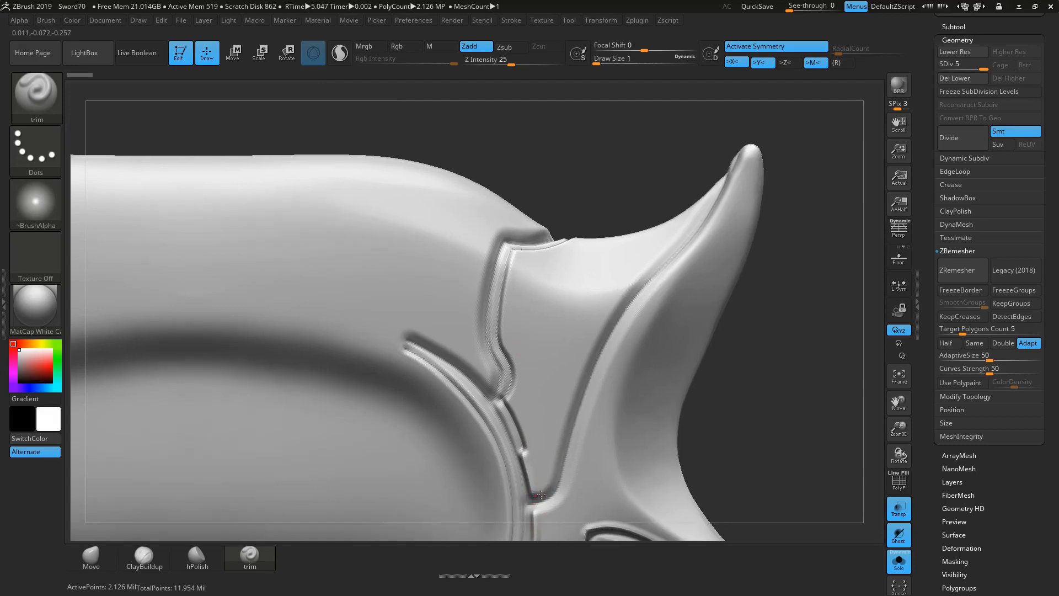
{"action": "key", "text": "ctrl"}
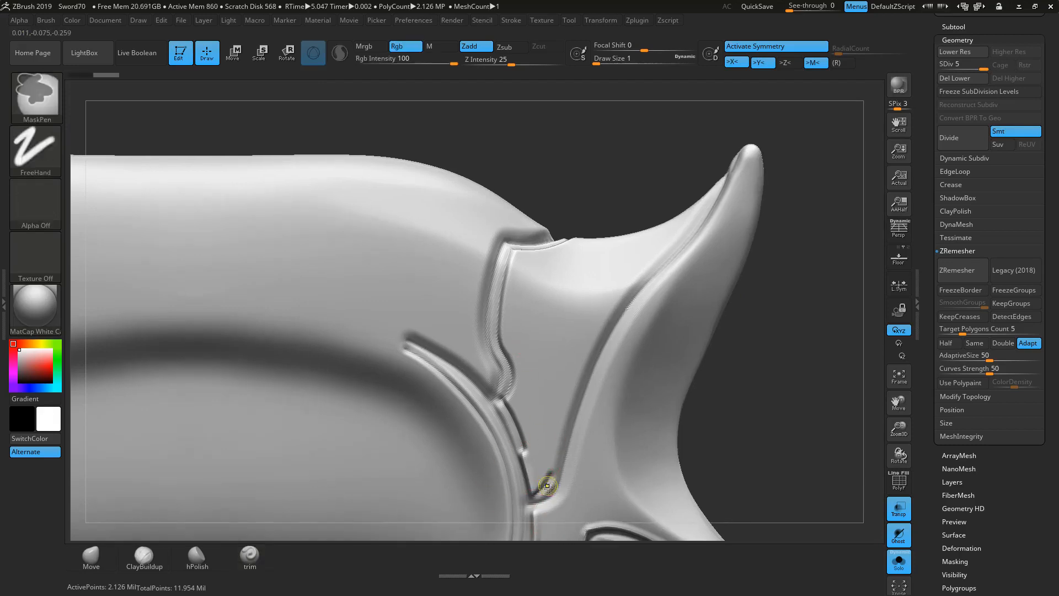
{"action": "left_click_drag", "start_coordinate": [553, 476], "coordinate": [589, 331]}
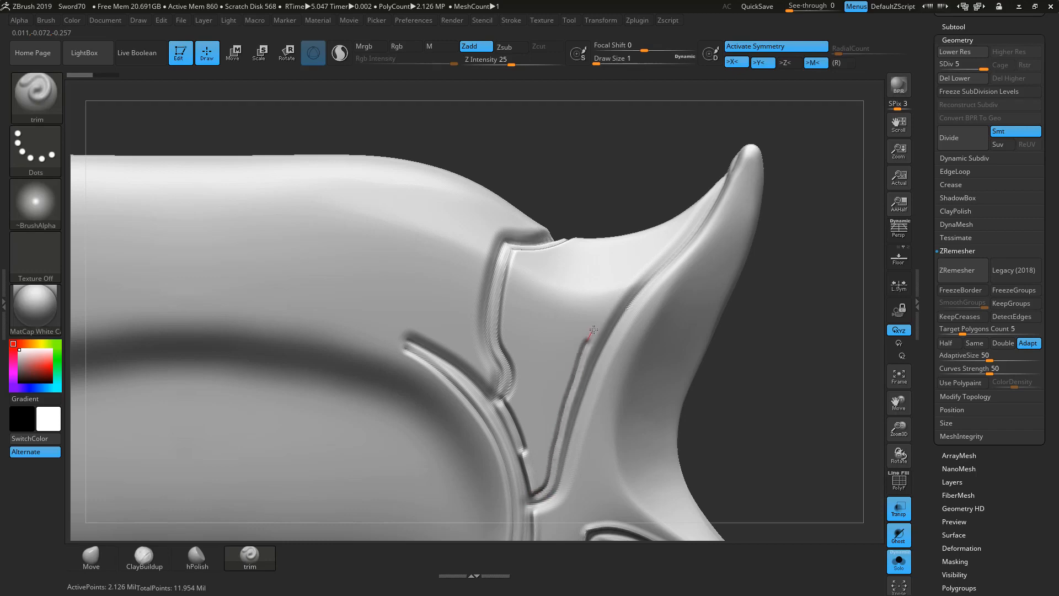
{"action": "key", "text": "ctrl+z"}
Step: Carve a thin groove inside the large outer spike's line, from near the spike's tip to the corner at the hollow line
{"action": "left_click_drag", "start_coordinate": [691, 414], "coordinate": [765, 283]}
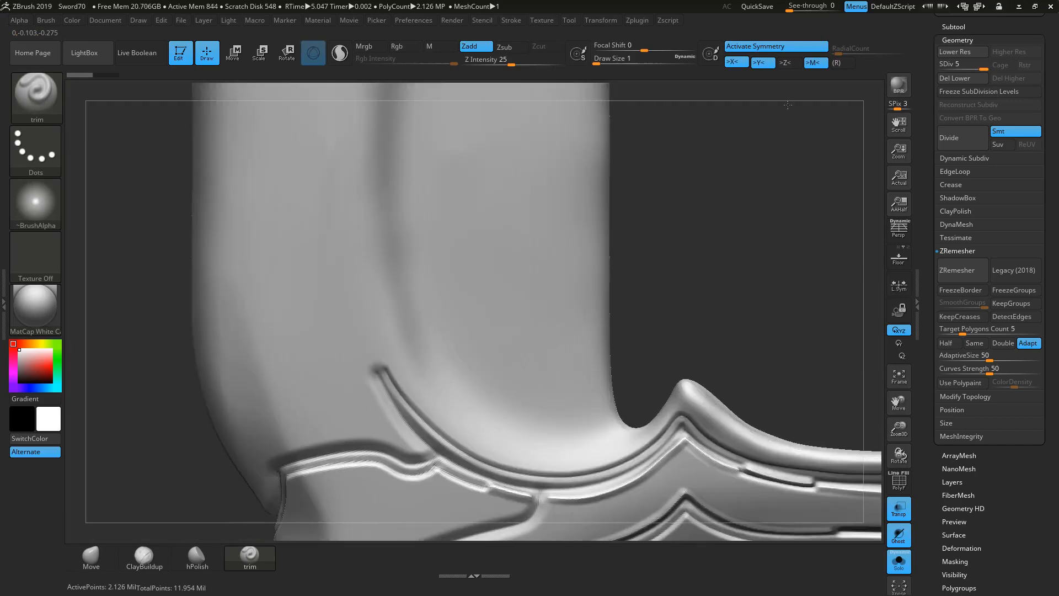
{"action": "left_click_drag", "start_coordinate": [788, 104], "coordinate": [244, 477]}
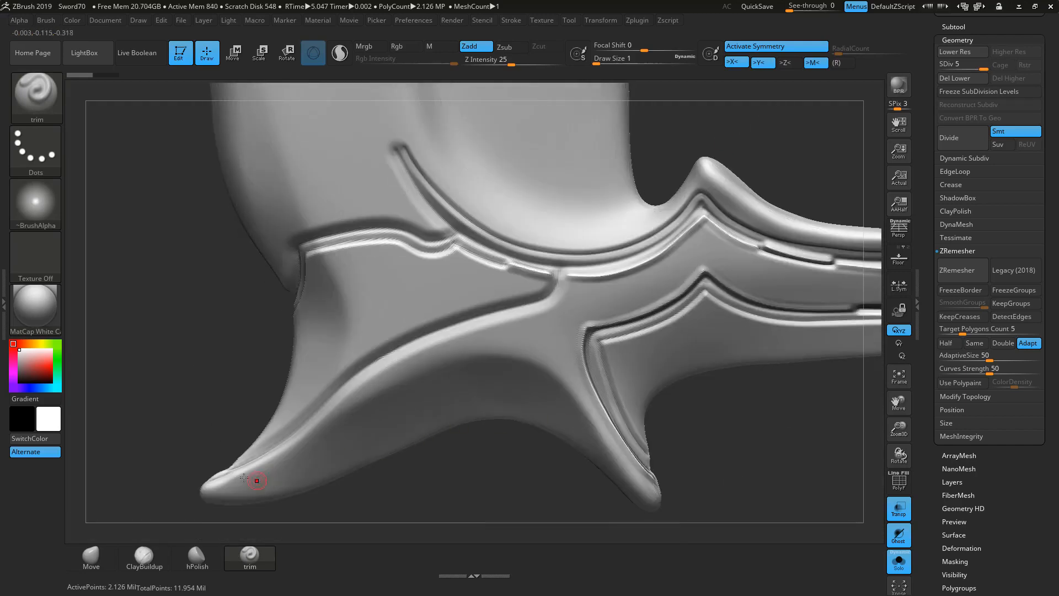
{"action": "mouse_move", "coordinate": [268, 440]}
{"action": "left_mouse_down"}
{"action": "mouse_move", "coordinate": [384, 343]}
{"action": "mouse_move", "coordinate": [546, 284]}
{"action": "mouse_move", "coordinate": [556, 268]}
{"action": "left_mouse_up"}
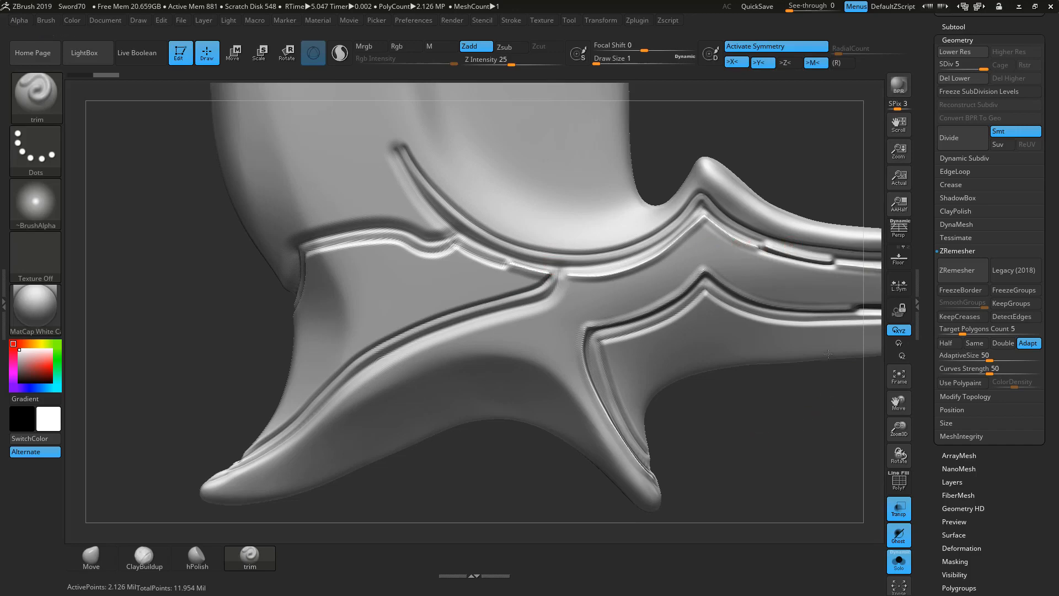
{"action": "mouse_move", "coordinate": [828, 375]}
{"action": "left_mouse_down"}
{"action": "mouse_move", "coordinate": [809, 349]}
{"action": "mouse_move", "coordinate": [627, 350]}
{"action": "mouse_move", "coordinate": [689, 397]}
{"action": "mouse_move", "coordinate": [442, 338]}
{"action": "mouse_move", "coordinate": [477, 329]}
{"action": "left_mouse_up"}
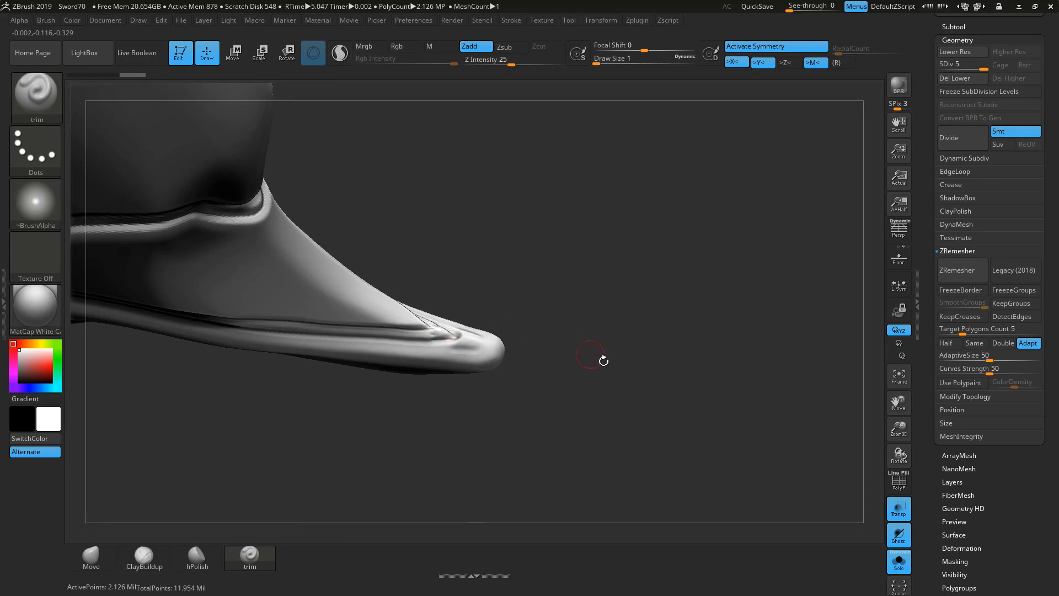
{"action": "mouse_move", "coordinate": [607, 386]}
{"action": "left_mouse_down"}
{"action": "mouse_move", "coordinate": [554, 272]}
{"action": "mouse_move", "coordinate": [572, 271]}
{"action": "left_mouse_up"}
Step: Carve a long curved groove in the long prong's panel, from the slot near the peaked line up along the outer edge toward the middle spike
{"action": "key", "text": "f"}
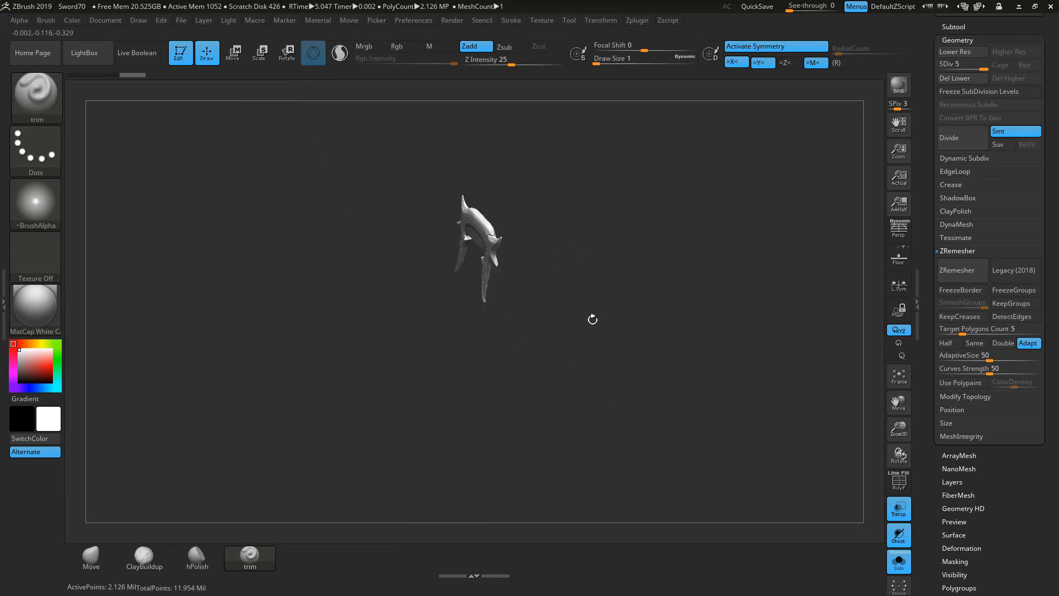
{"action": "left_click_drag", "start_coordinate": [594, 319], "coordinate": [831, 317], "text": "shift"}
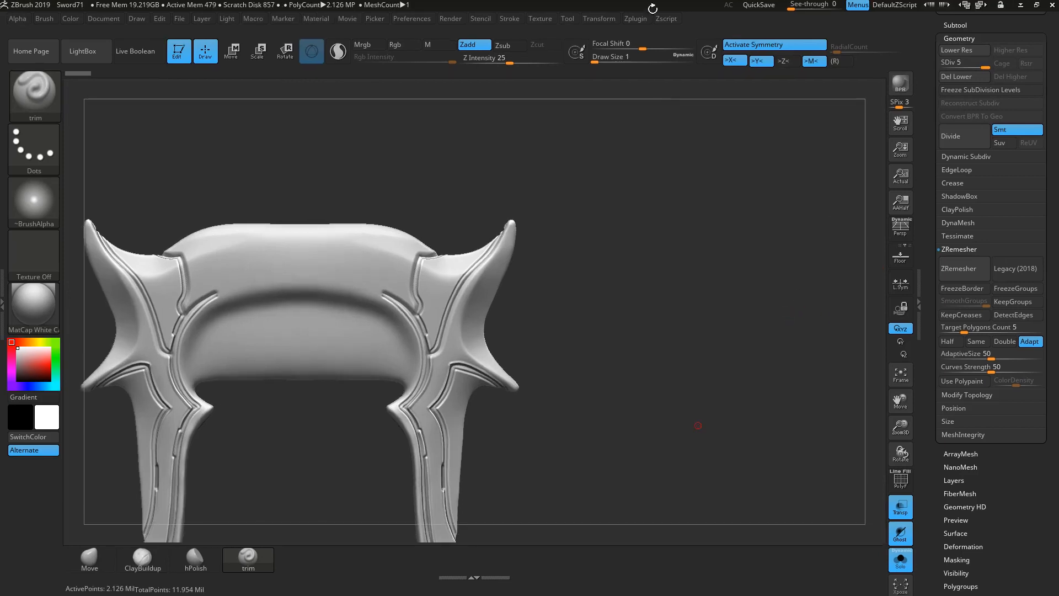
{"action": "left_click_drag", "start_coordinate": [591, 429], "coordinate": [641, 266], "text": "alt"}
{"action": "left_click_drag", "start_coordinate": [645, 313], "coordinate": [671, 420], "text": "alt"}
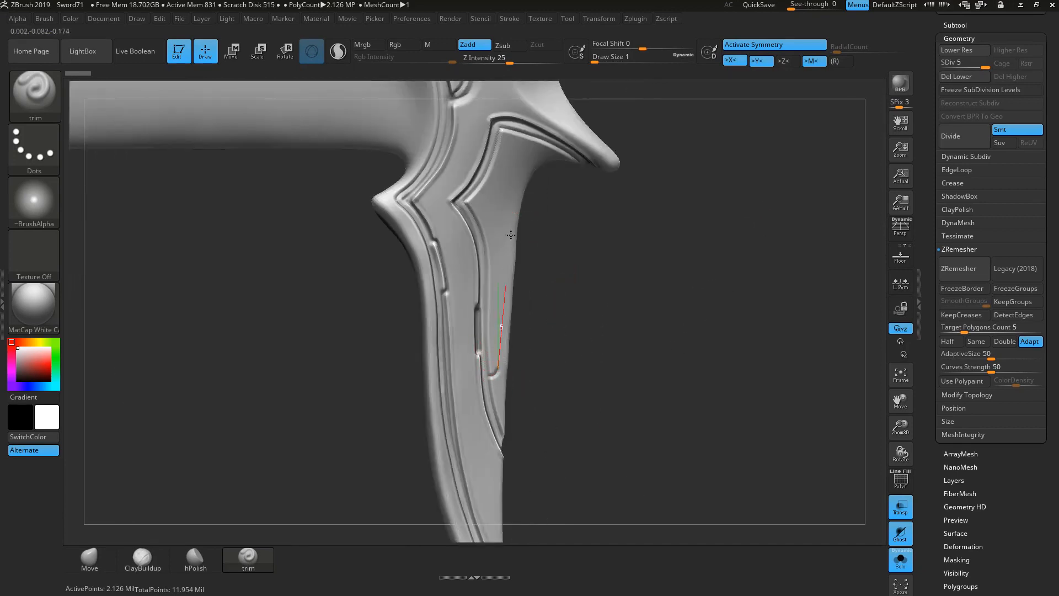
{"action": "mouse_move", "coordinate": [511, 234]}
{"action": "left_mouse_down"}
{"action": "mouse_move", "coordinate": [514, 184]}
{"action": "mouse_move", "coordinate": [524, 171]}
{"action": "mouse_move", "coordinate": [552, 174]}
{"action": "left_mouse_up"}
Step: Carve two more nested grooves inside the long prong's outer panel, running from the inner line up toward the middle spike
{"action": "left_click_drag", "start_coordinate": [628, 239], "coordinate": [598, 290], "text": "alt"}
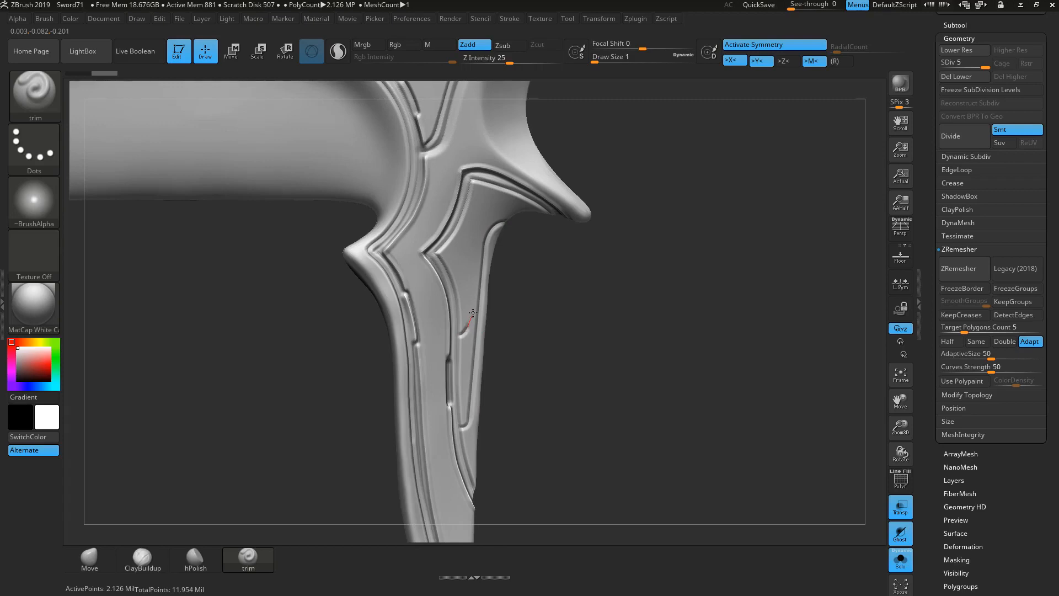
{"action": "left_click_drag", "start_coordinate": [479, 224], "coordinate": [515, 229]}
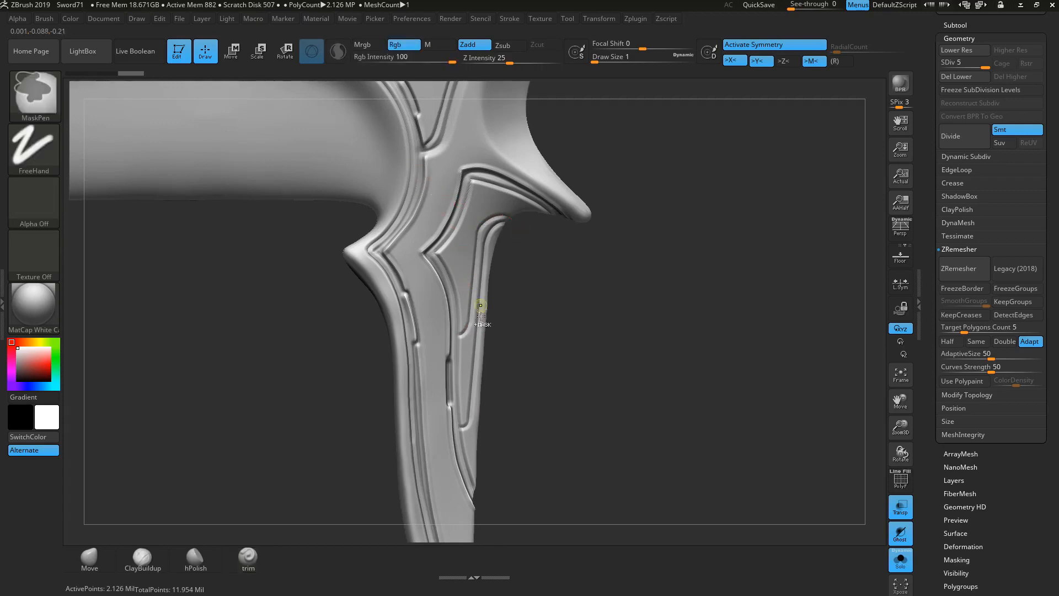
{"action": "key", "text": "ctrl+z"}
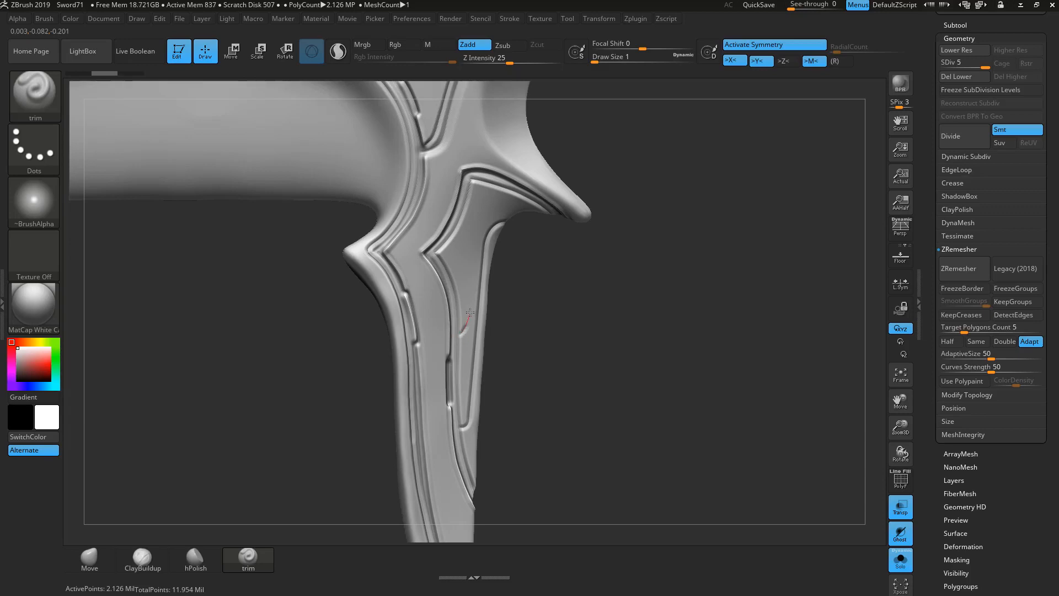
{"action": "mouse_move", "coordinate": [470, 222]}
{"action": "left_mouse_down"}
{"action": "mouse_move", "coordinate": [505, 211]}
{"action": "mouse_move", "coordinate": [521, 225]}
{"action": "left_mouse_up"}
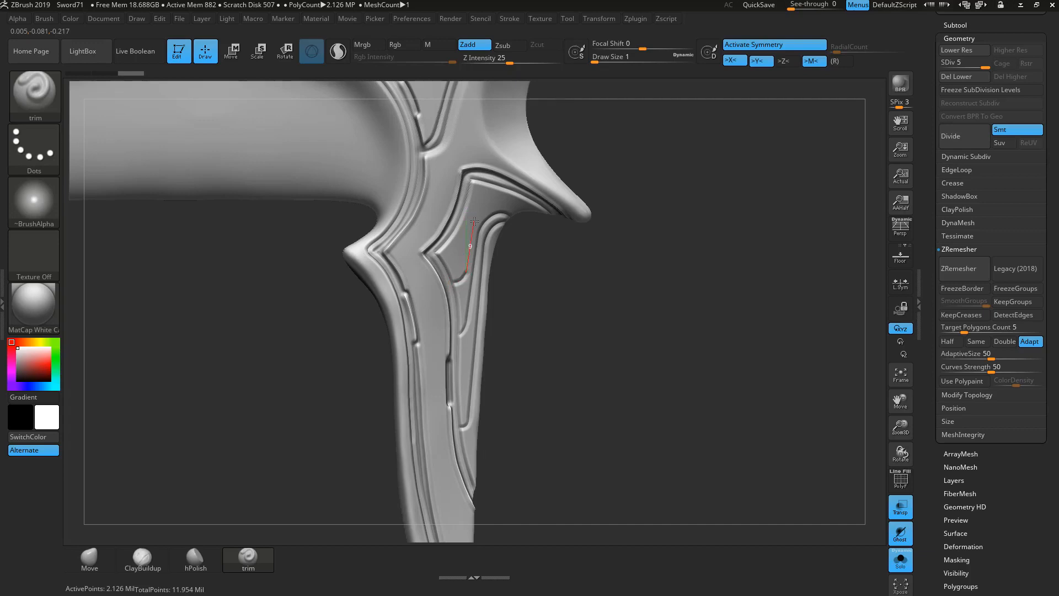
{"action": "mouse_move", "coordinate": [475, 218]}
{"action": "left_mouse_down"}
{"action": "mouse_move", "coordinate": [486, 207]}
{"action": "mouse_move", "coordinate": [580, 267]}
{"action": "mouse_move", "coordinate": [527, 342]}
{"action": "mouse_move", "coordinate": [565, 222]}
{"action": "mouse_move", "coordinate": [844, 343]}
{"action": "mouse_move", "coordinate": [765, 303]}
{"action": "left_mouse_up"}
Step: Extend the upper ends of the nested prong grooves around the edge just beneath the middle spike
{"action": "key", "text": "f"}
{"action": "mouse_move", "coordinate": [640, 258]}
{"action": "left_mouse_down", "text": "alt"}
{"action": "mouse_move", "coordinate": [540, 342]}
{"action": "mouse_move", "coordinate": [659, 314]}
{"action": "left_mouse_up", "text": "alt"}
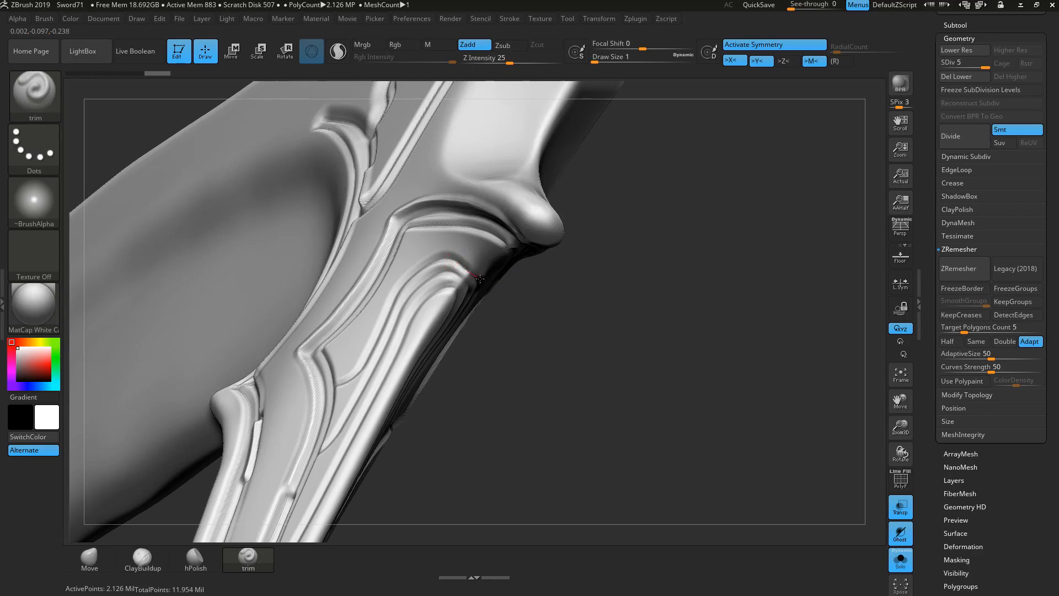
{"action": "left_click_drag", "start_coordinate": [480, 279], "coordinate": [469, 294]}
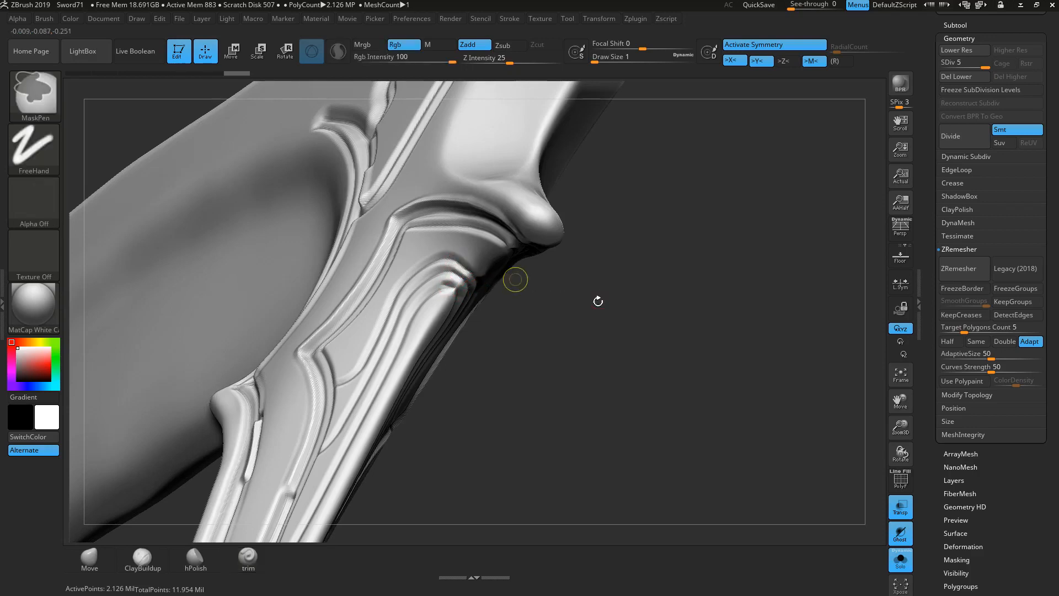
{"action": "left_click_drag", "start_coordinate": [598, 300], "coordinate": [580, 317], "text": "shift"}
{"action": "key", "text": "ctrl+z"}
{"action": "left_click_drag", "start_coordinate": [439, 291], "coordinate": [469, 292]}
{"action": "left_click_drag", "start_coordinate": [643, 330], "coordinate": [362, 332]}
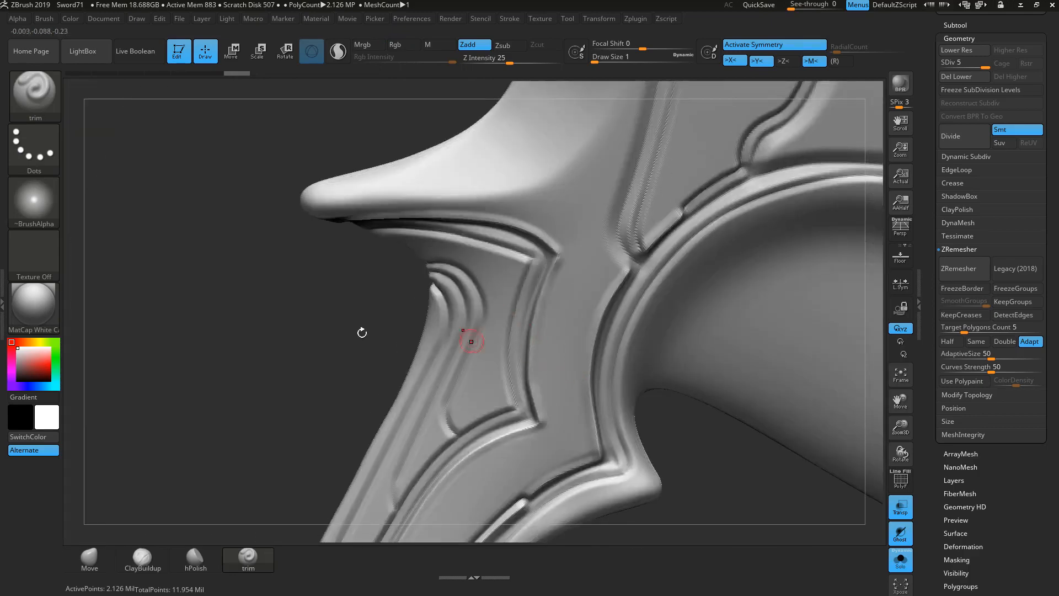
Step: Carve a long curved groove from the middle spike's tip along the concave outer edge to the large outer spike's tip
{"action": "key", "text": "f"}
{"action": "left_click_drag", "start_coordinate": [397, 386], "coordinate": [572, 303]}
{"action": "left_click_drag", "start_coordinate": [617, 230], "coordinate": [644, 335], "text": "alt"}
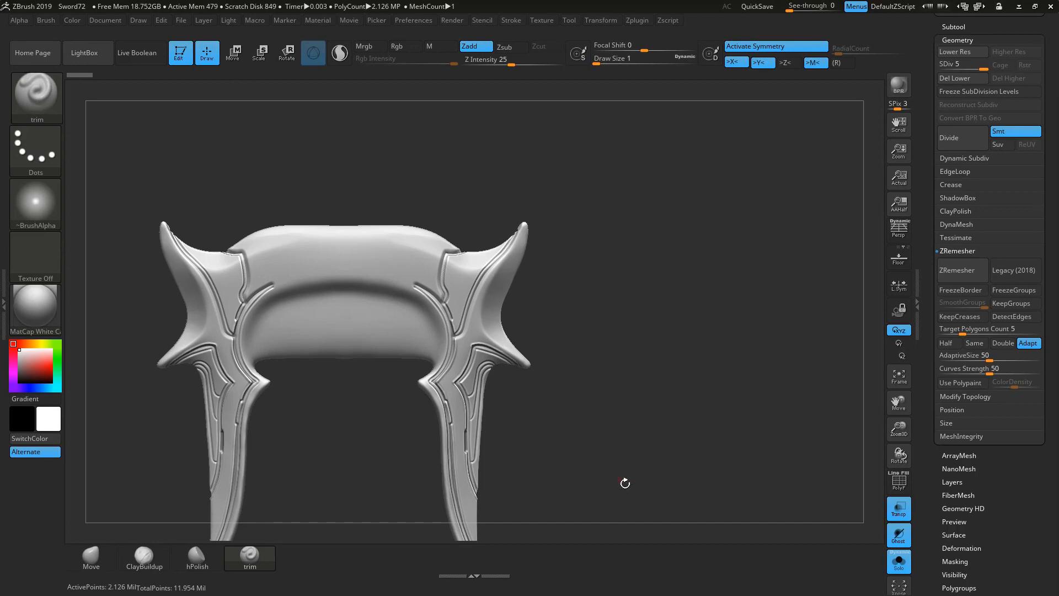
{"action": "left_click_drag", "start_coordinate": [610, 466], "coordinate": [647, 356], "text": "alt"}
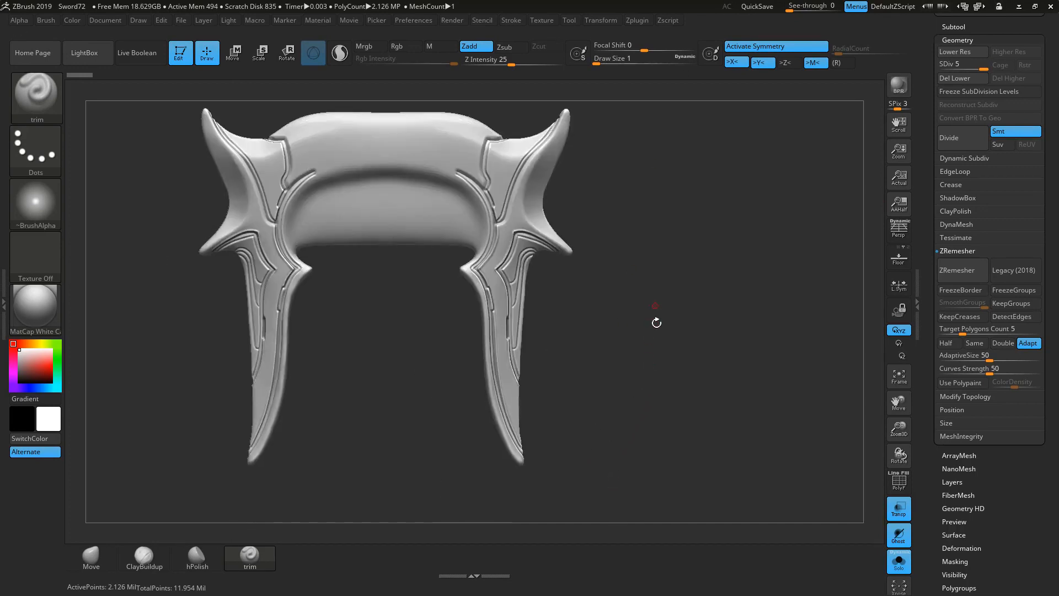
{"action": "left_click_drag", "start_coordinate": [602, 434], "coordinate": [626, 287]}
{"action": "left_click_drag", "start_coordinate": [643, 417], "coordinate": [636, 162], "text": "alt"}
{"action": "mouse_move", "coordinate": [675, 392]}
{"action": "left_mouse_down"}
{"action": "mouse_move", "coordinate": [626, 444]}
{"action": "mouse_move", "coordinate": [497, 449]}
{"action": "mouse_move", "coordinate": [436, 466]}
{"action": "mouse_move", "coordinate": [464, 440]}
{"action": "mouse_move", "coordinate": [714, 470]}
{"action": "mouse_move", "coordinate": [150, 429]}
{"action": "mouse_move", "coordinate": [400, 442]}
{"action": "mouse_move", "coordinate": [414, 425]}
{"action": "mouse_move", "coordinate": [439, 481]}
{"action": "mouse_move", "coordinate": [315, 386]}
{"action": "left_mouse_up"}
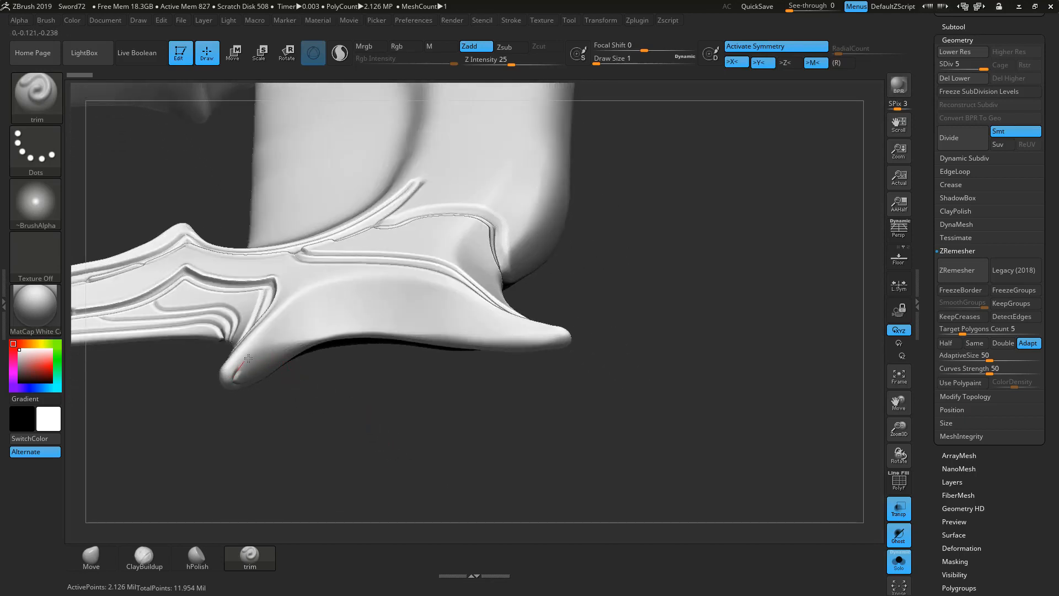
{"action": "mouse_move", "coordinate": [317, 300]}
{"action": "left_mouse_down"}
{"action": "mouse_move", "coordinate": [390, 287]}
{"action": "mouse_move", "coordinate": [472, 314]}
{"action": "left_mouse_up"}
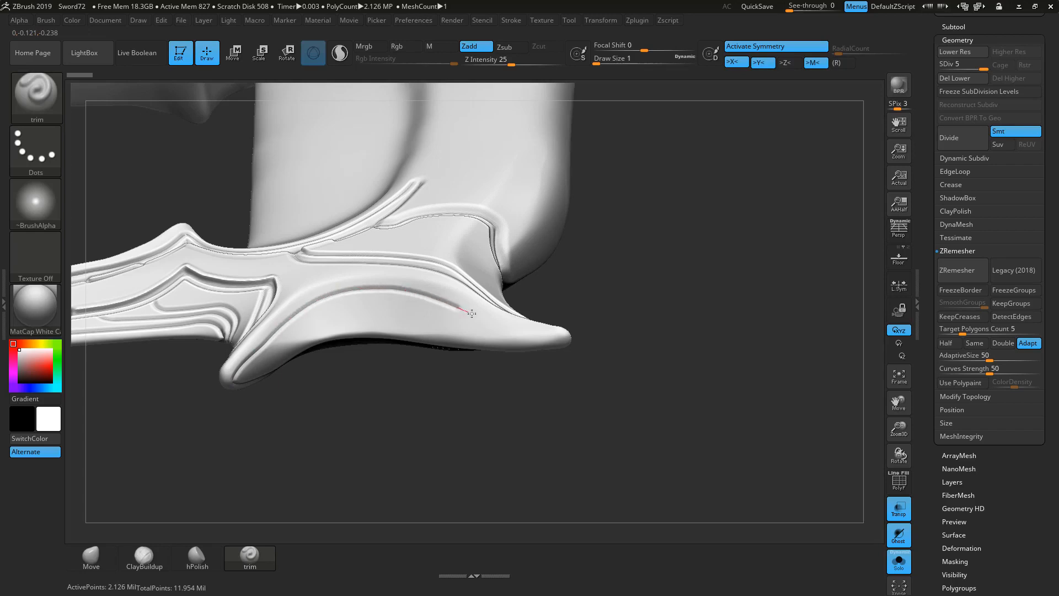
{"action": "left_click_drag", "start_coordinate": [528, 335], "coordinate": [567, 348]}
Step: Deepen the long curved groove between the middle and large outer spikes by retracing it out to the outer spike's tip
{"action": "mouse_move", "coordinate": [691, 292]}
{"action": "left_mouse_down"}
{"action": "mouse_move", "coordinate": [693, 338]}
{"action": "mouse_move", "coordinate": [663, 366]}
{"action": "mouse_move", "coordinate": [636, 320]}
{"action": "mouse_move", "coordinate": [676, 280]}
{"action": "left_mouse_up"}
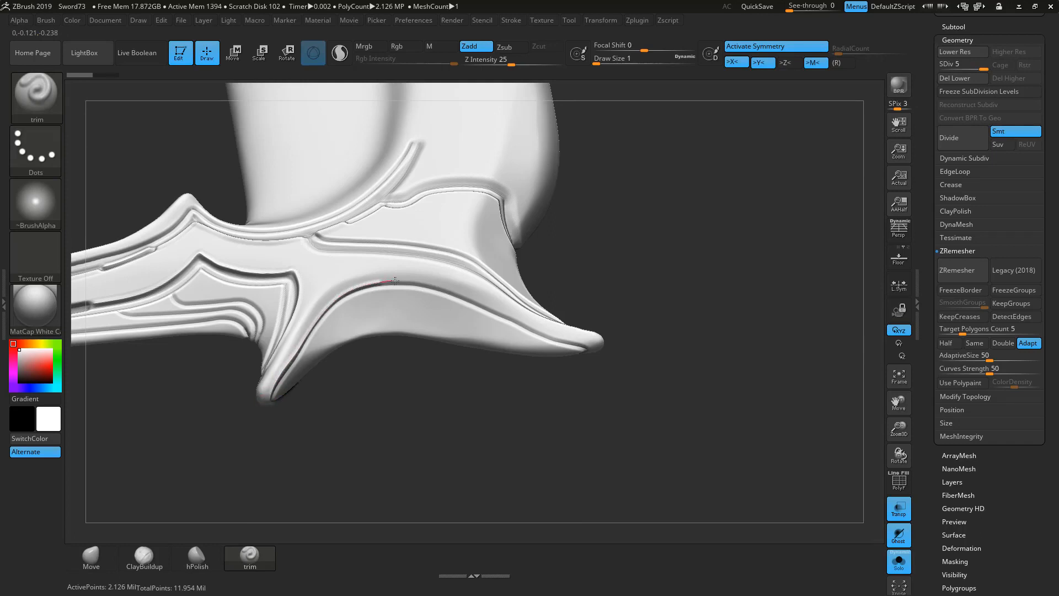
{"action": "left_click_drag", "start_coordinate": [412, 282], "coordinate": [420, 283]}
{"action": "mouse_move", "coordinate": [434, 449]}
{"action": "left_mouse_down"}
{"action": "mouse_move", "coordinate": [403, 452]}
{"action": "mouse_move", "coordinate": [356, 419]}
{"action": "mouse_move", "coordinate": [388, 397]}
{"action": "left_mouse_up"}
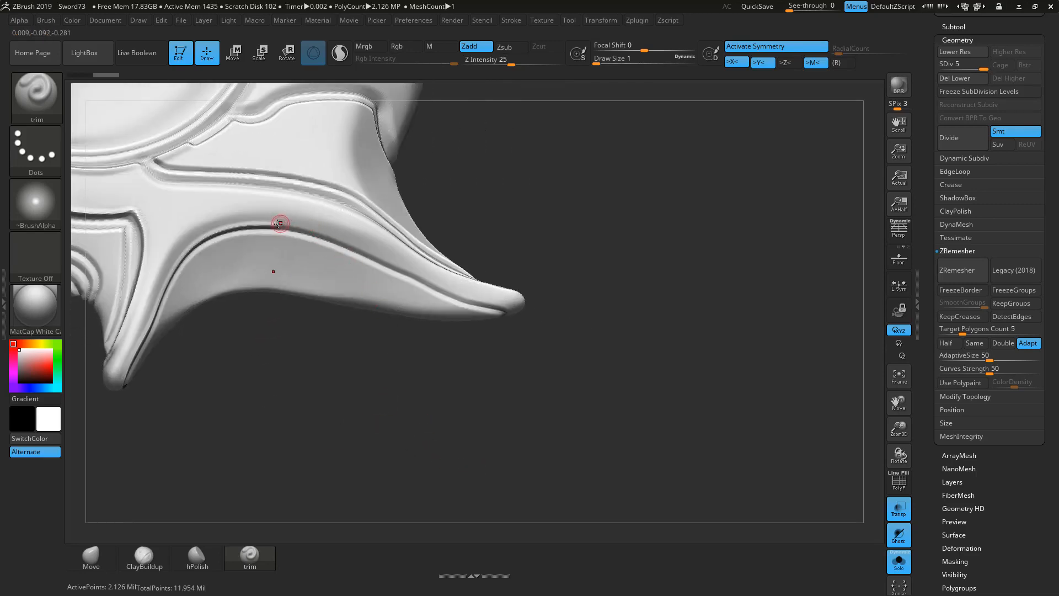
{"action": "left_click_drag", "start_coordinate": [304, 226], "coordinate": [289, 225]}
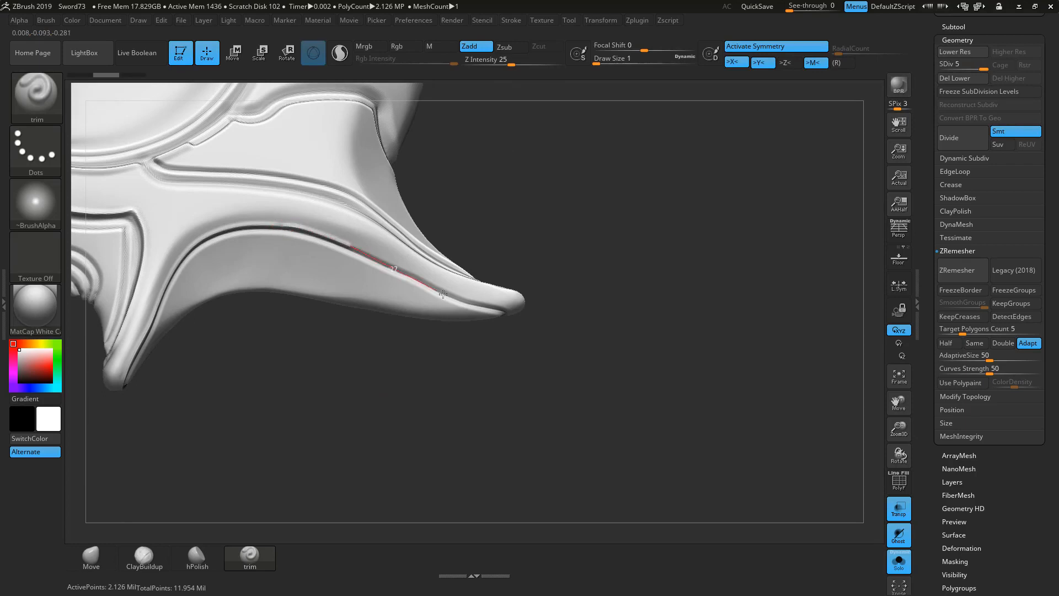
{"action": "left_click_drag", "start_coordinate": [443, 294], "coordinate": [455, 295]}
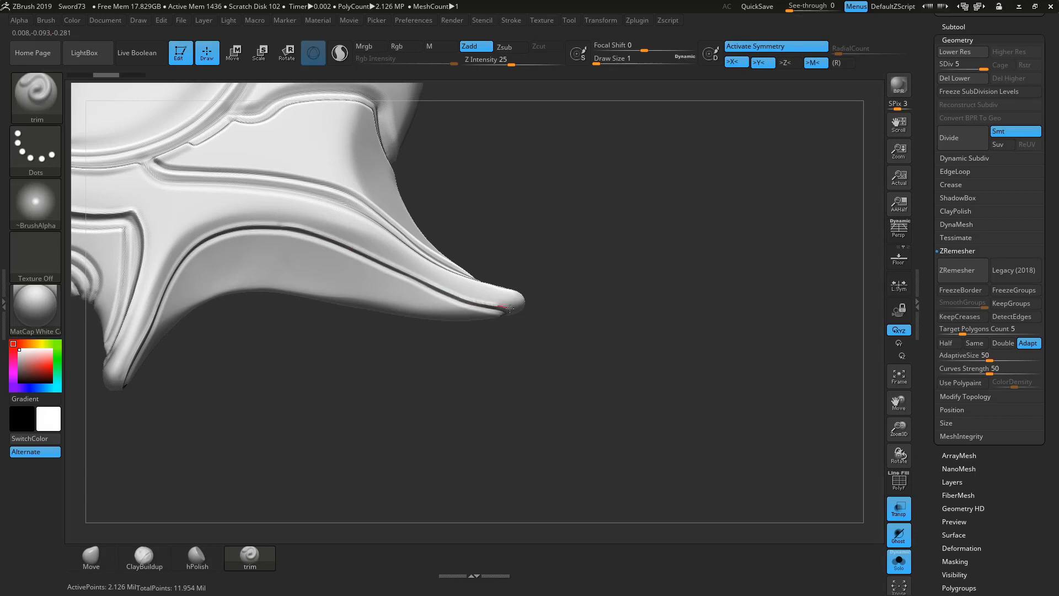
{"action": "left_click_drag", "start_coordinate": [519, 318], "coordinate": [533, 329]}
{"action": "mouse_move", "coordinate": [601, 321]}
{"action": "left_mouse_down"}
{"action": "mouse_move", "coordinate": [618, 337]}
{"action": "mouse_move", "coordinate": [590, 319]}
{"action": "mouse_move", "coordinate": [607, 319]}
{"action": "left_mouse_up"}
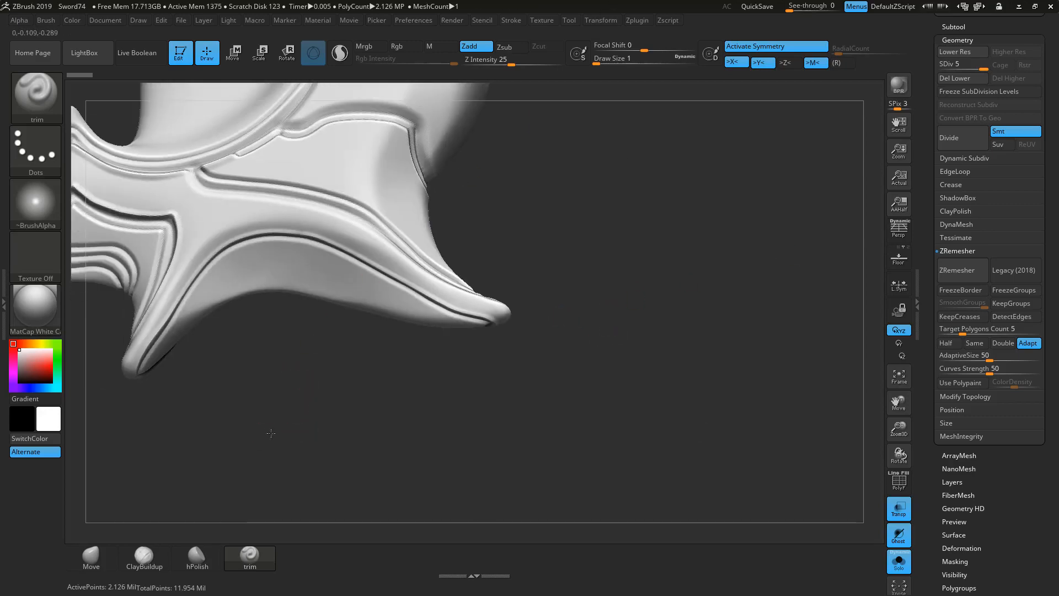
Step: Carve two shorter nested grooves between the long curved groove and the concave outer edge, spanning the middle and large outer spikes
{"action": "mouse_move", "coordinate": [315, 400]}
{"action": "left_mouse_down"}
{"action": "mouse_move", "coordinate": [491, 411]}
{"action": "mouse_move", "coordinate": [501, 352]}
{"action": "mouse_move", "coordinate": [686, 333]}
{"action": "mouse_move", "coordinate": [268, 290]}
{"action": "mouse_move", "coordinate": [289, 245]}
{"action": "mouse_move", "coordinate": [324, 212]}
{"action": "mouse_move", "coordinate": [390, 192]}
{"action": "mouse_move", "coordinate": [456, 199]}
{"action": "mouse_move", "coordinate": [608, 257]}
{"action": "mouse_move", "coordinate": [606, 270]}
{"action": "left_mouse_up"}
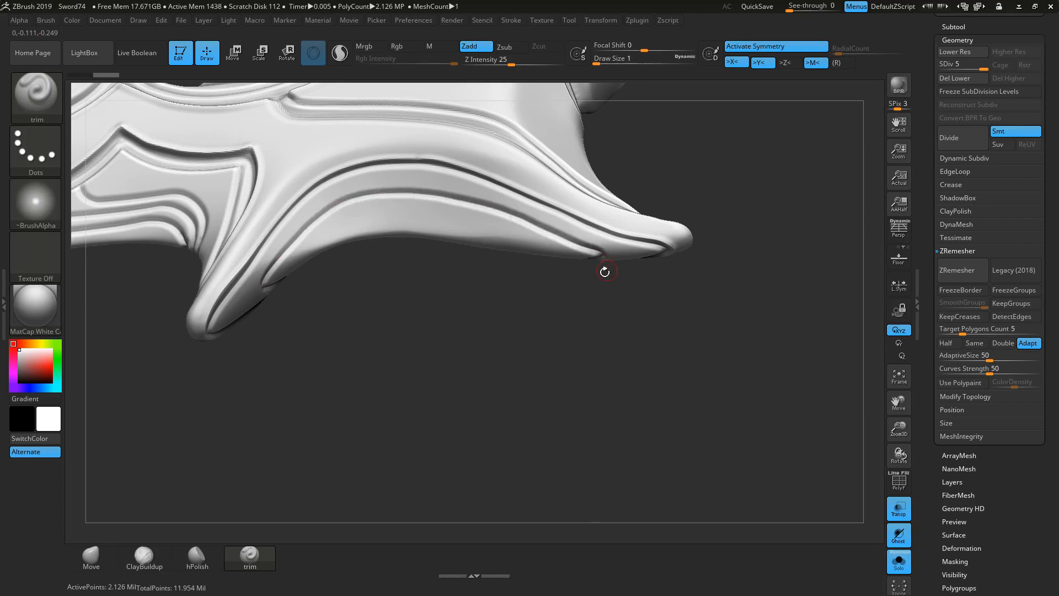
{"action": "mouse_move", "coordinate": [422, 348]}
{"action": "left_mouse_down"}
{"action": "mouse_move", "coordinate": [389, 359]}
{"action": "mouse_move", "coordinate": [262, 282]}
{"action": "mouse_move", "coordinate": [262, 301]}
{"action": "left_mouse_up"}
{"action": "mouse_move", "coordinate": [541, 396]}
{"action": "left_mouse_down"}
{"action": "mouse_move", "coordinate": [558, 438]}
{"action": "mouse_move", "coordinate": [536, 395]}
{"action": "left_mouse_up"}
{"action": "left_click_drag", "start_coordinate": [379, 305], "coordinate": [376, 317]}
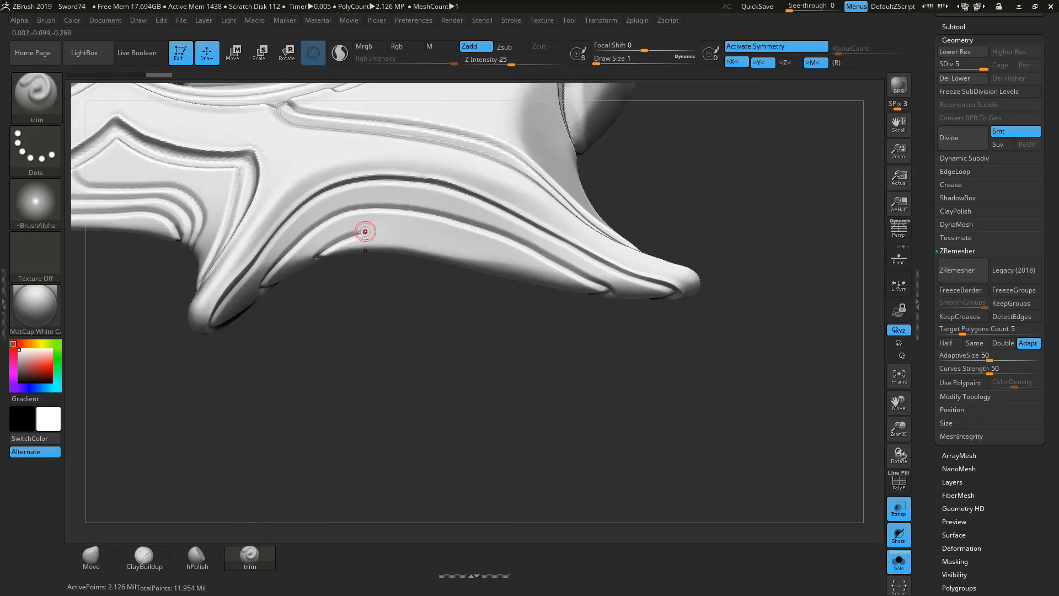
{"action": "mouse_move", "coordinate": [353, 329]}
{"action": "left_mouse_down"}
{"action": "mouse_move", "coordinate": [355, 366]}
{"action": "mouse_move", "coordinate": [353, 353]}
{"action": "left_mouse_up"}
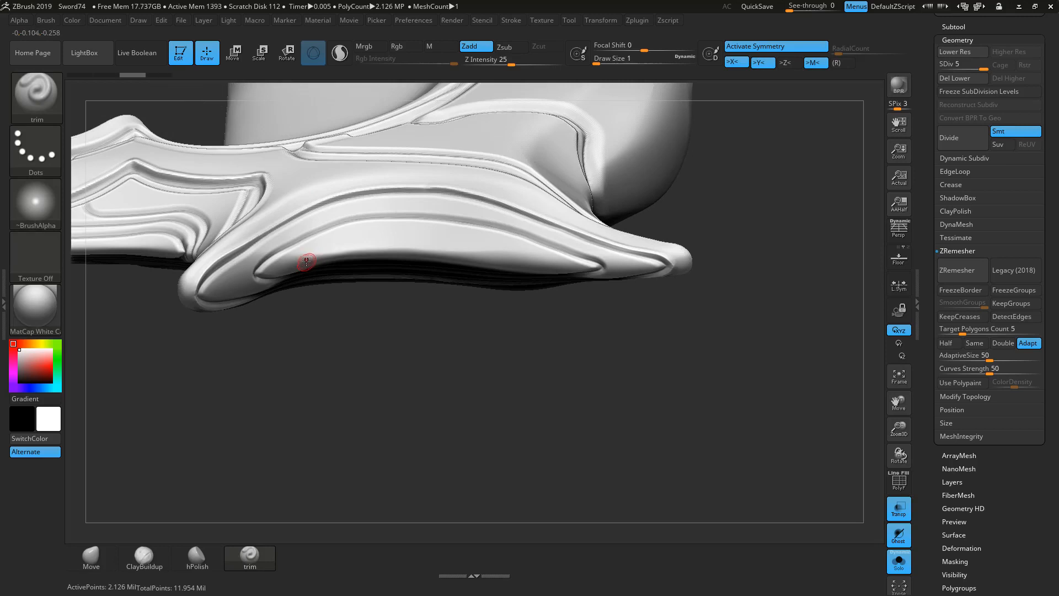
{"action": "mouse_move", "coordinate": [312, 255]}
{"action": "left_mouse_down"}
{"action": "mouse_move", "coordinate": [413, 234]}
{"action": "mouse_move", "coordinate": [519, 255]}
{"action": "mouse_move", "coordinate": [534, 272]}
{"action": "left_mouse_up"}
{"action": "mouse_move", "coordinate": [480, 372]}
{"action": "left_mouse_down"}
{"action": "mouse_move", "coordinate": [488, 455]}
{"action": "mouse_move", "coordinate": [492, 445]}
{"action": "mouse_move", "coordinate": [427, 397]}
{"action": "mouse_move", "coordinate": [527, 353]}
{"action": "left_mouse_up"}
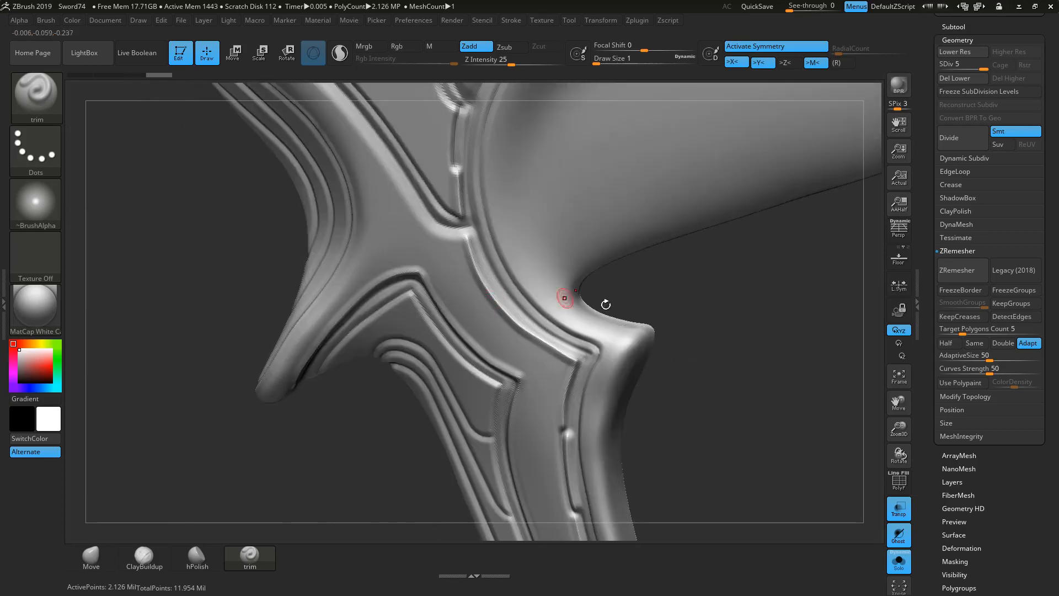
Step: Carve an angled groove across the large outer spike's upper panel, from the collar line to the spike's base
{"action": "key", "text": "f"}
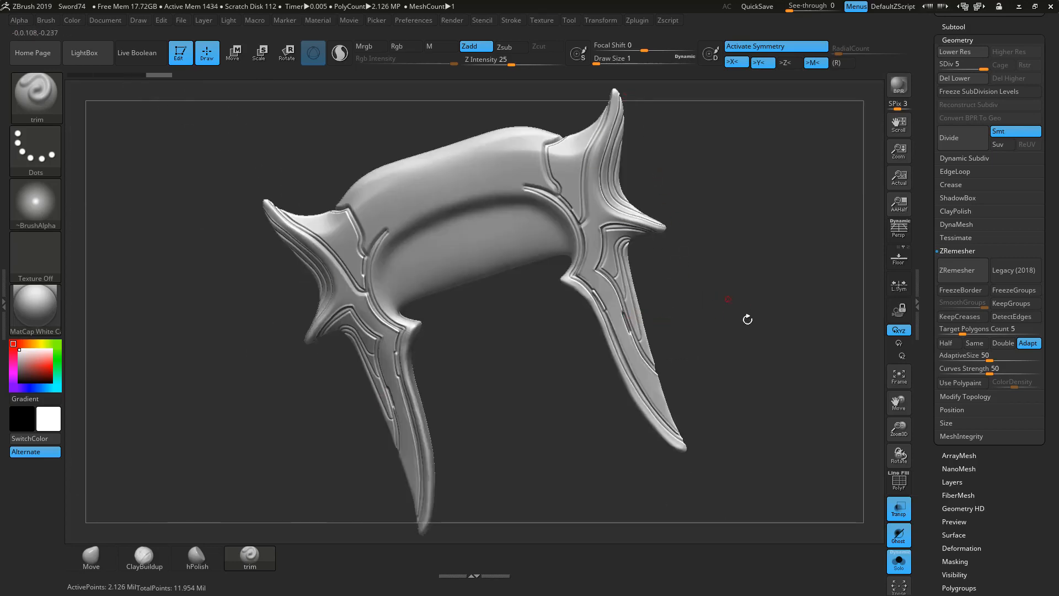
{"action": "left_click_drag", "start_coordinate": [749, 319], "coordinate": [721, 234], "text": "shift"}
{"action": "left_click_drag", "start_coordinate": [723, 283], "coordinate": [768, 288]}
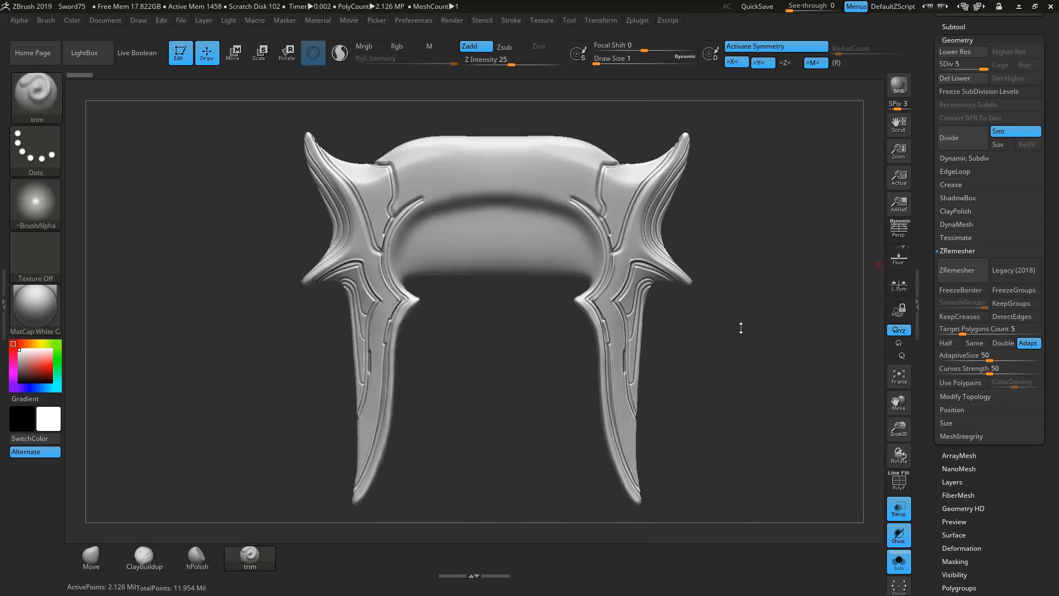
{"action": "left_click_drag", "start_coordinate": [764, 334], "coordinate": [785, 325]}
{"action": "left_click_drag", "start_coordinate": [786, 324], "coordinate": [742, 498]}
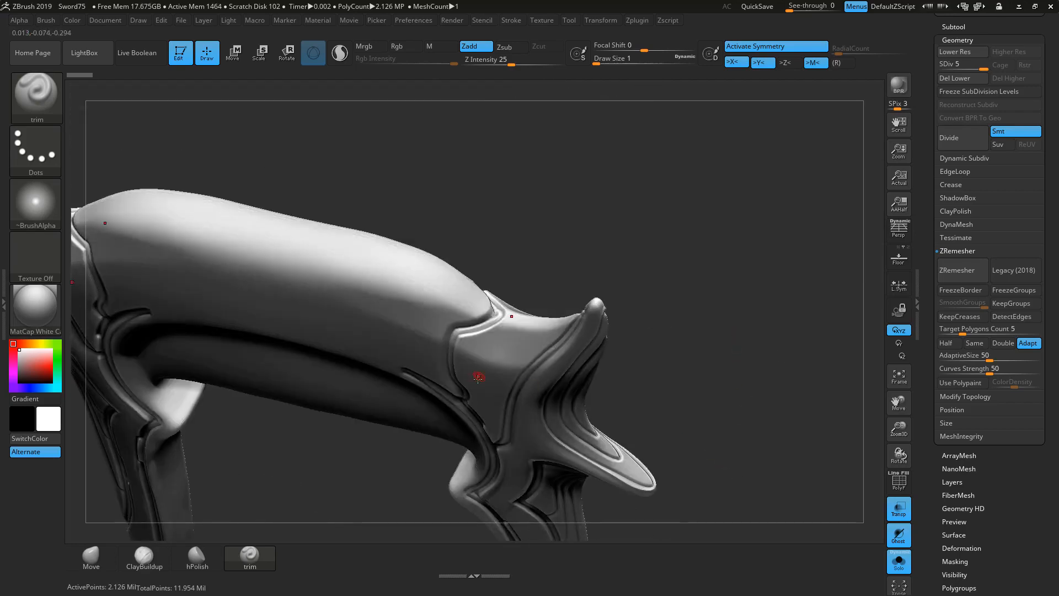
{"action": "left_click_drag", "start_coordinate": [735, 258], "coordinate": [743, 69], "text": "alt"}
{"action": "left_click_drag", "start_coordinate": [742, 69], "coordinate": [788, 436]}
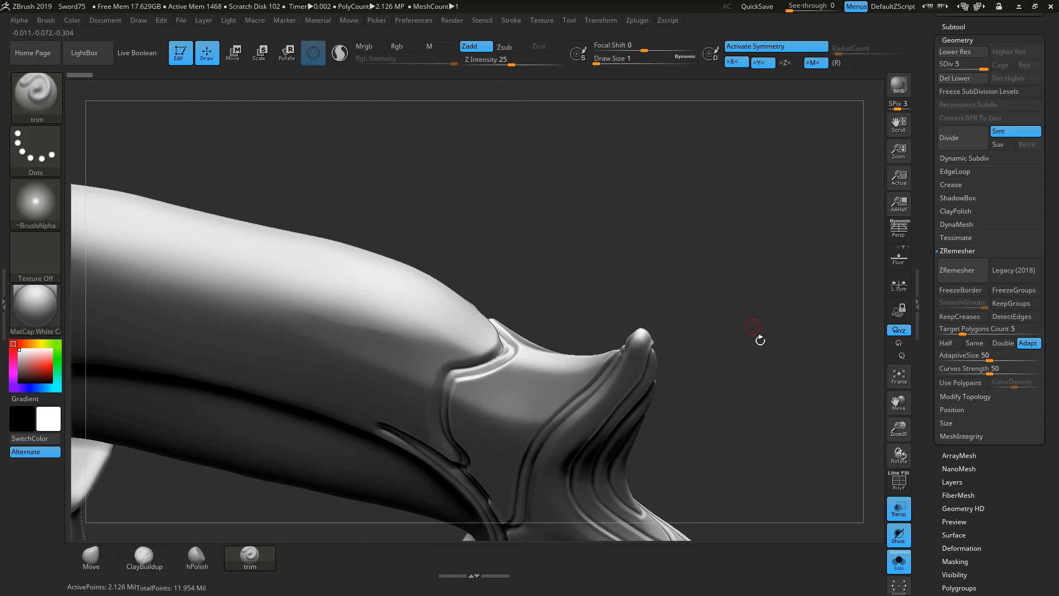
{"action": "left_click_drag", "start_coordinate": [804, 476], "coordinate": [759, 430]}
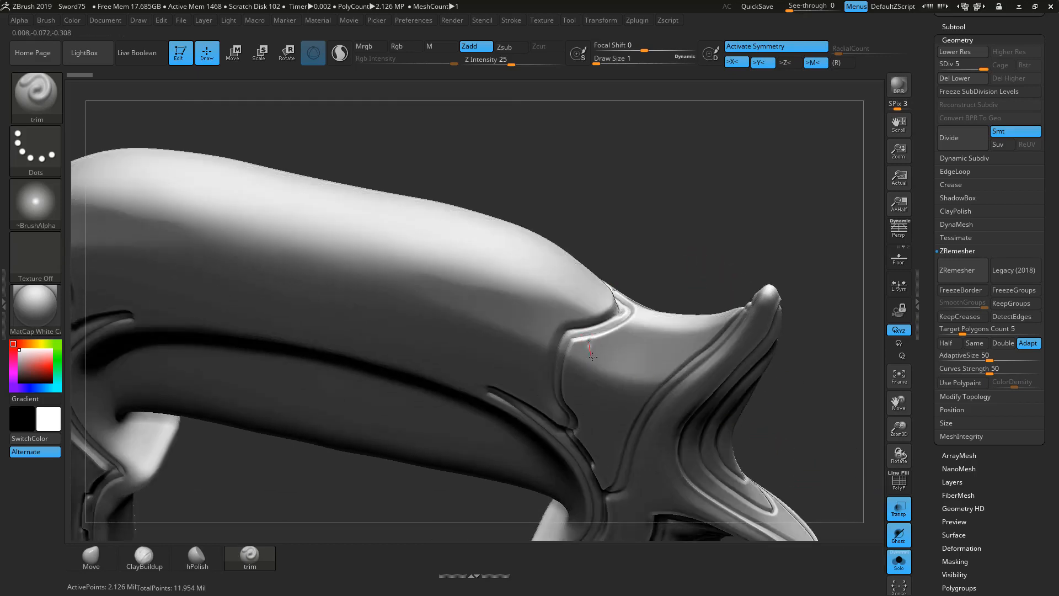
{"action": "left_click_drag", "start_coordinate": [593, 356], "coordinate": [592, 336]}
{"action": "left_click_drag", "start_coordinate": [641, 362], "coordinate": [663, 368]}
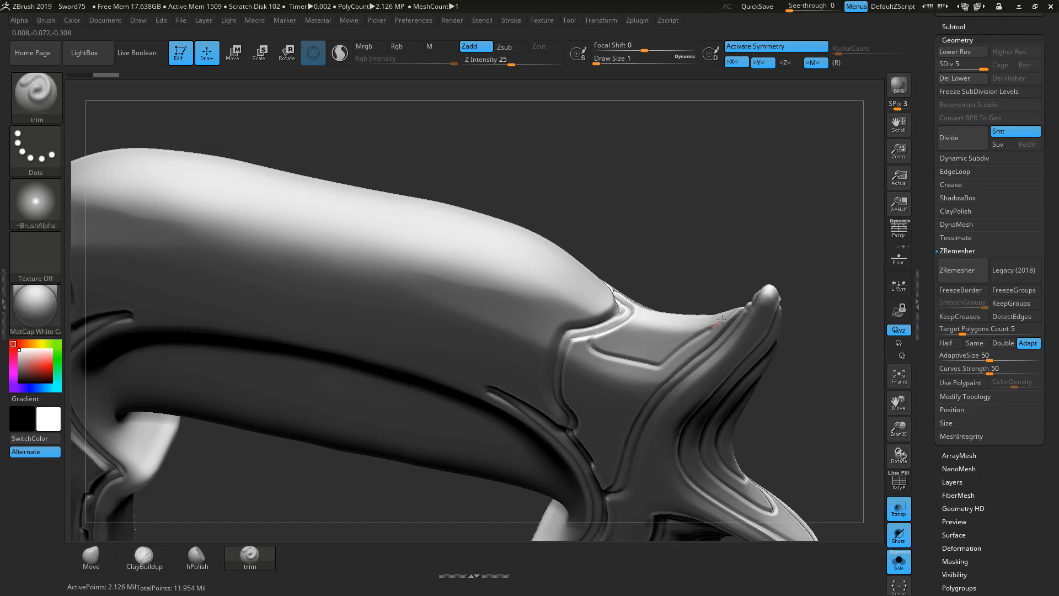
Step: Carve a nested inner line inside the outlined panel on top of the large outer spike, between collar and tip
{"action": "left_click_drag", "start_coordinate": [773, 223], "coordinate": [650, 309]}
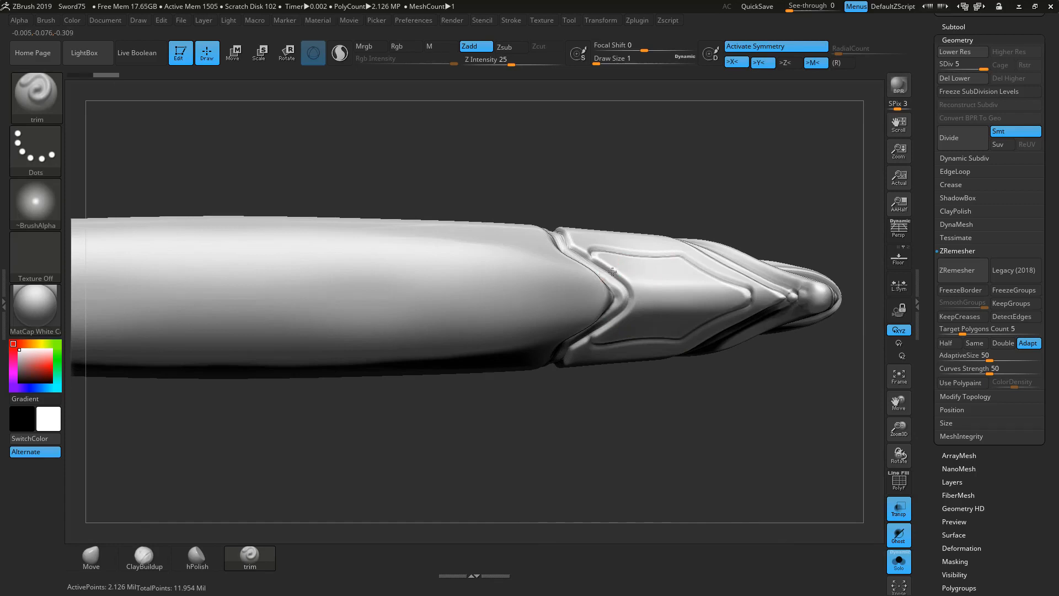
{"action": "left_click_drag", "start_coordinate": [619, 266], "coordinate": [629, 266]}
{"action": "left_click_drag", "start_coordinate": [699, 284], "coordinate": [744, 297]}
Step: Show the rest of the sword and carve a groove on the wing's collar band along the border of the adjoining armor plate
{"action": "left_click_drag", "start_coordinate": [765, 411], "coordinate": [673, 502]}
{"action": "key", "text": "f"}
{"action": "left_click", "coordinate": [899, 561]}
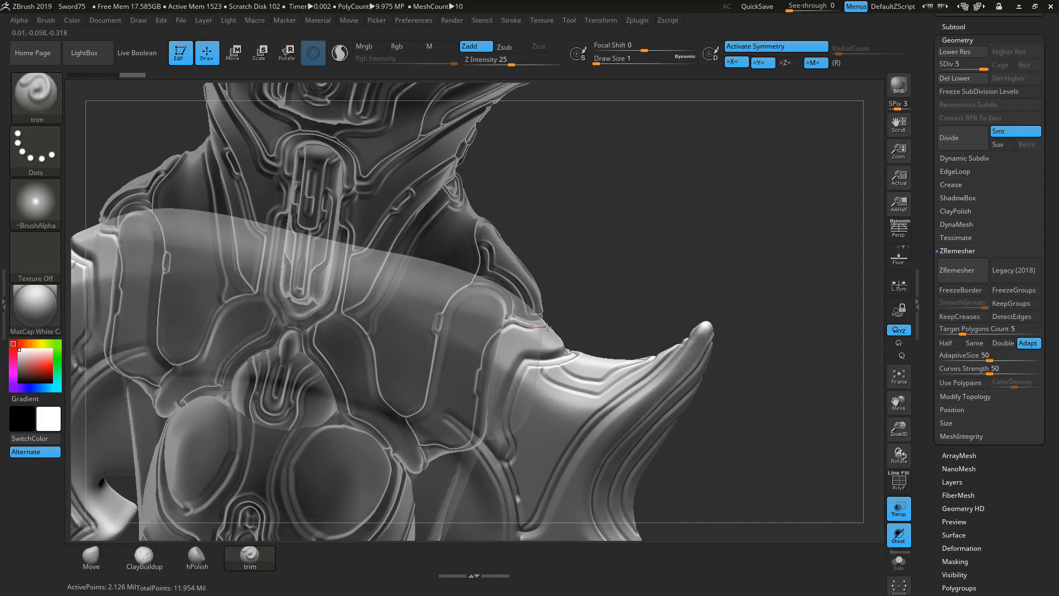
{"action": "left_click_drag", "start_coordinate": [651, 270], "coordinate": [667, 271]}
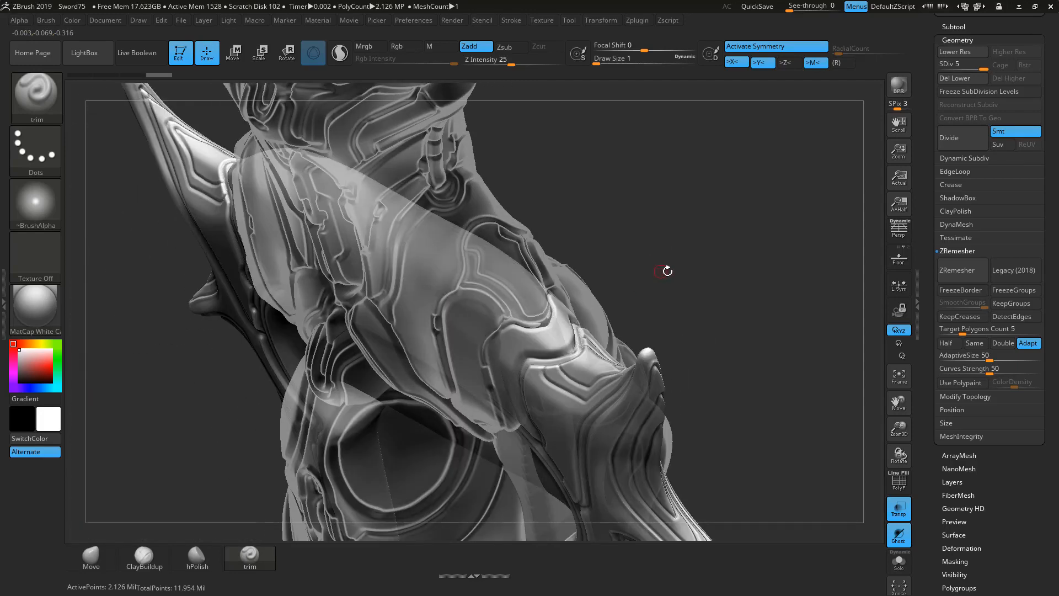
{"action": "left_click", "coordinate": [898, 508]}
{"action": "left_click_drag", "start_coordinate": [705, 307], "coordinate": [800, 375]}
{"action": "left_click", "coordinate": [898, 508]}
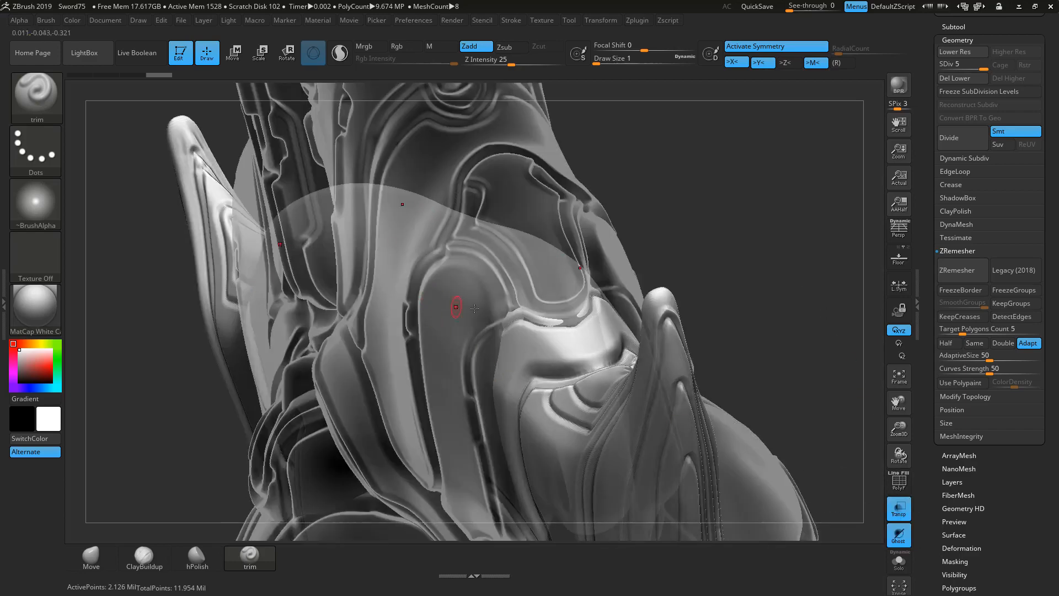
{"action": "left_click_drag", "start_coordinate": [513, 318], "coordinate": [582, 320]}
{"action": "left_click_drag", "start_coordinate": [728, 241], "coordinate": [729, 259]}
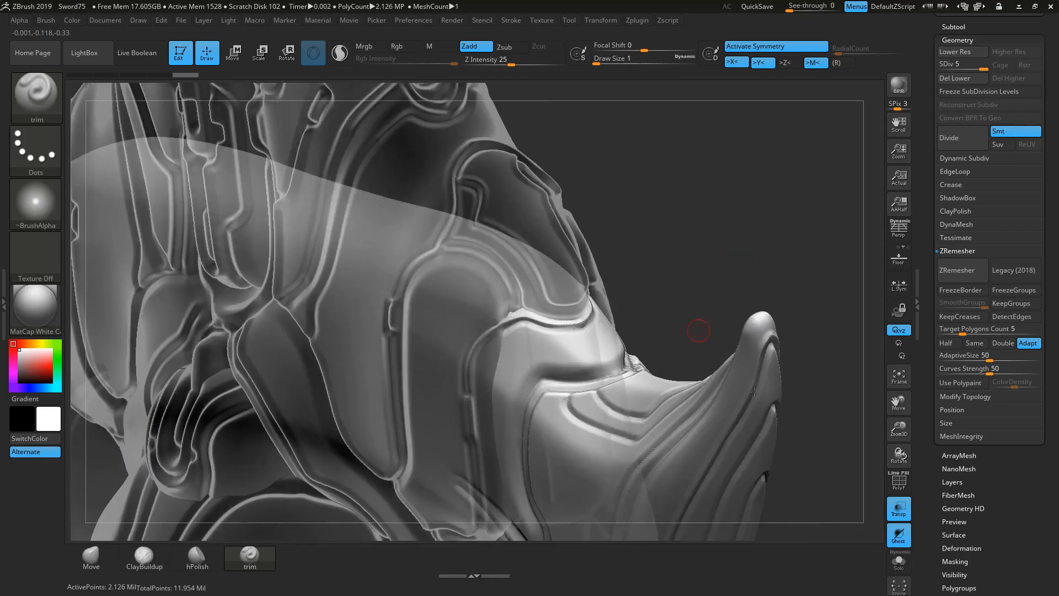
Step: Turn off transparency and carve a groove along the wing's collar strip, from its lower end up beside the adjoining armor plate
{"action": "left_click", "coordinate": [899, 508]}
{"action": "left_click_drag", "start_coordinate": [792, 342], "coordinate": [833, 194]}
{"action": "key", "text": "f"}
{"action": "left_click_drag", "start_coordinate": [783, 265], "coordinate": [775, 405]}
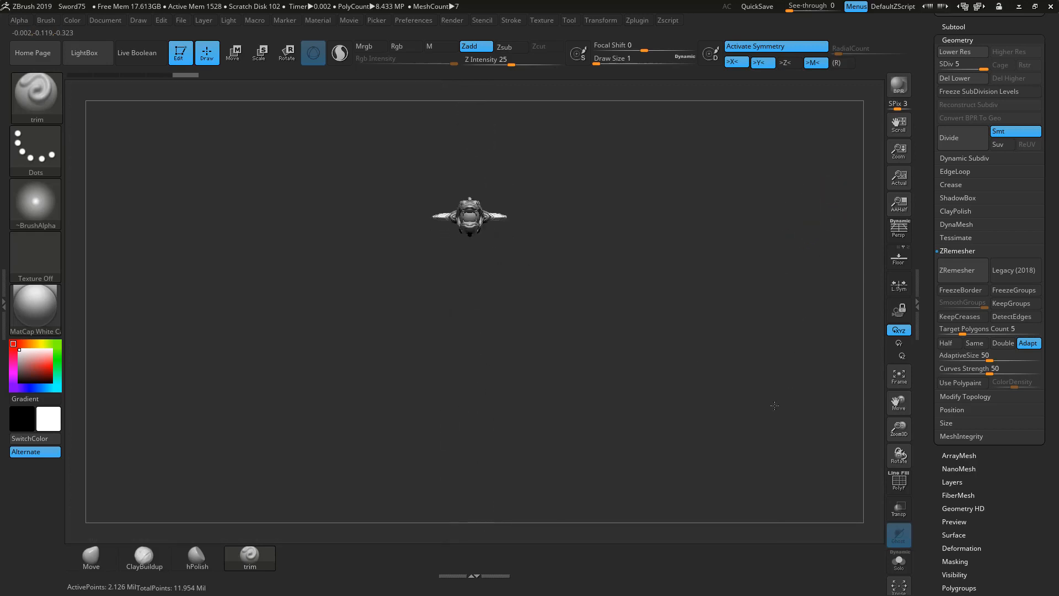
{"action": "left_click_drag", "start_coordinate": [749, 319], "coordinate": [691, 392], "text": "alt"}
{"action": "left_click_drag", "start_coordinate": [607, 376], "coordinate": [682, 454]}
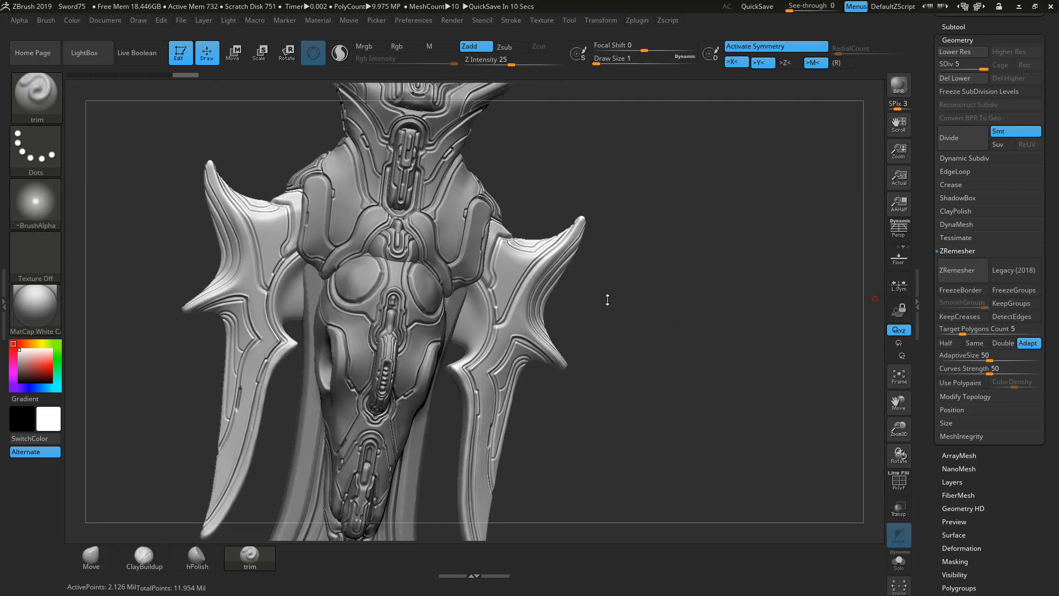
{"action": "left_click_drag", "start_coordinate": [700, 359], "coordinate": [782, 339]}
{"action": "mouse_move", "coordinate": [766, 221]}
{"action": "left_mouse_down"}
{"action": "mouse_move", "coordinate": [773, 184]}
{"action": "mouse_move", "coordinate": [771, 193]}
{"action": "left_mouse_up"}
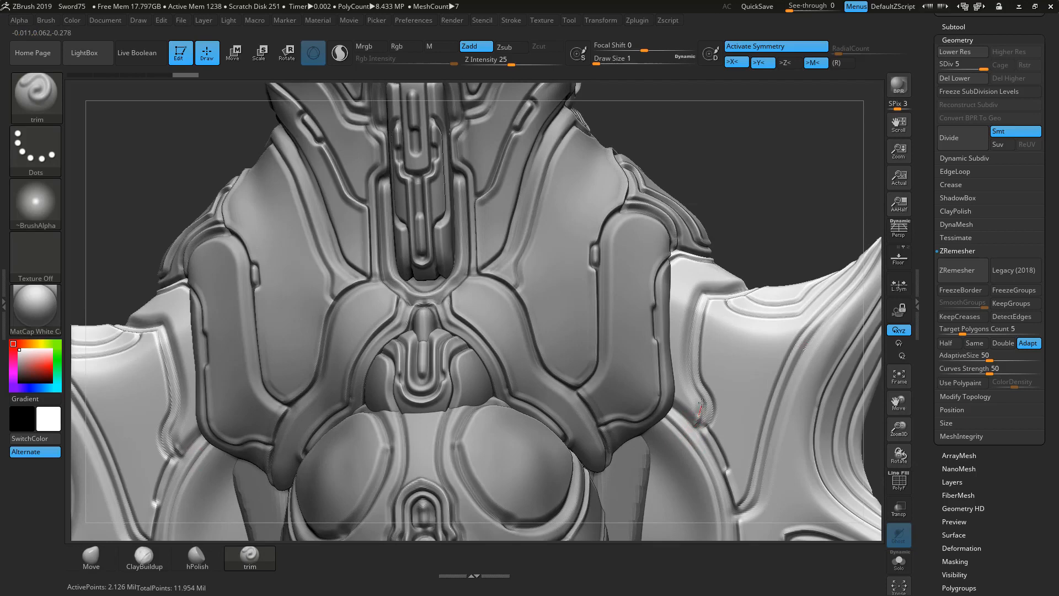
{"action": "mouse_move", "coordinate": [702, 405]}
{"action": "left_mouse_down"}
{"action": "mouse_move", "coordinate": [685, 356]}
{"action": "mouse_move", "coordinate": [706, 282]}
{"action": "left_mouse_up"}
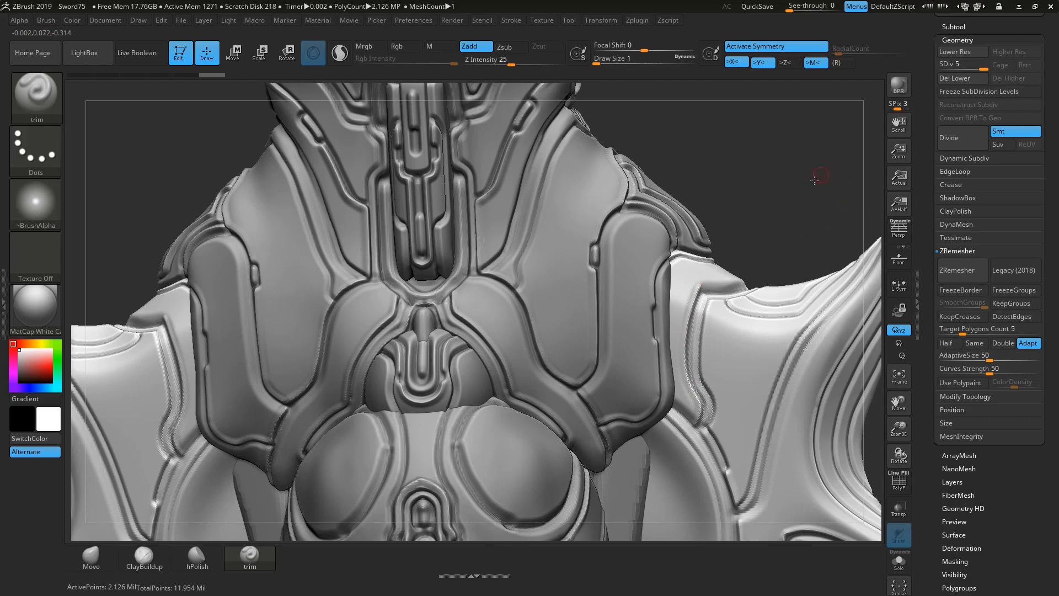
Step: Carve a nested groove across the wing's upper collar, from the shoulder armor border toward the outer spike
{"action": "left_click_drag", "start_coordinate": [814, 180], "coordinate": [779, 227]}
{"action": "left_click_drag", "start_coordinate": [689, 298], "coordinate": [699, 297]}
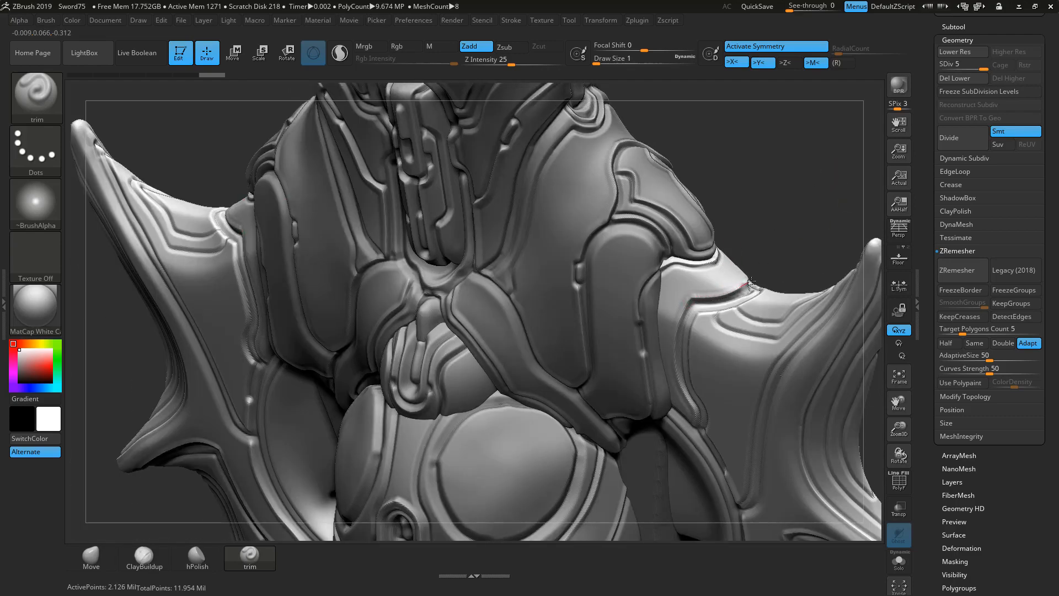
{"action": "left_click_drag", "start_coordinate": [752, 281], "coordinate": [754, 279]}
{"action": "left_click_drag", "start_coordinate": [823, 185], "coordinate": [855, 171]}
Step: Isolate the wing piece and carve a short curved groove along the long prong's inner edge, from the base hook outward
{"action": "key", "text": "f"}
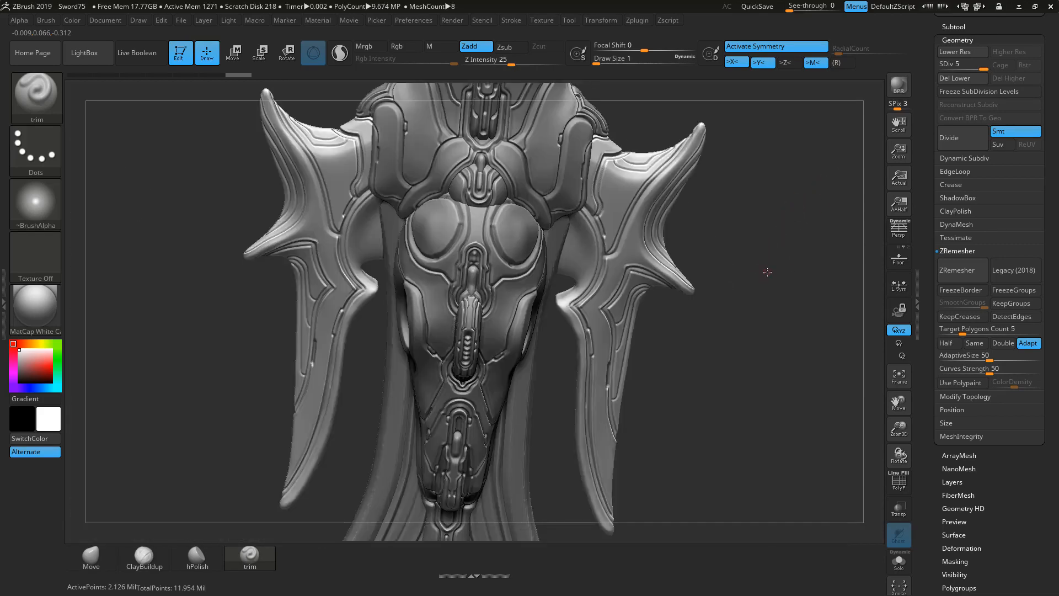
{"action": "mouse_move", "coordinate": [767, 272]}
{"action": "left_mouse_down"}
{"action": "mouse_move", "coordinate": [757, 215]}
{"action": "mouse_move", "coordinate": [778, 269]}
{"action": "mouse_move", "coordinate": [753, 259]}
{"action": "mouse_move", "coordinate": [775, 301]}
{"action": "left_mouse_up"}
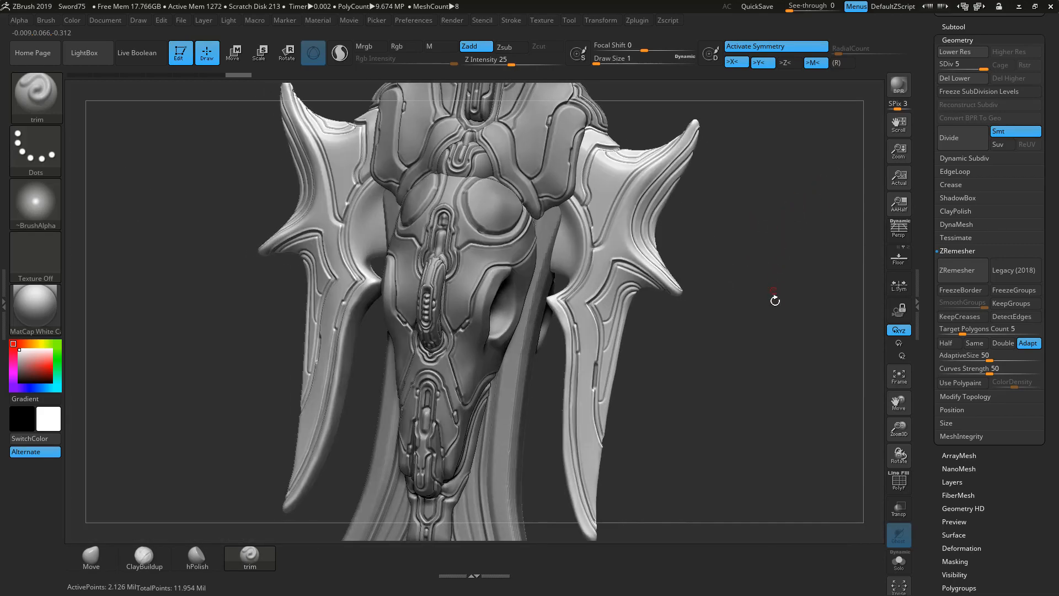
{"action": "left_click", "coordinate": [899, 562]}
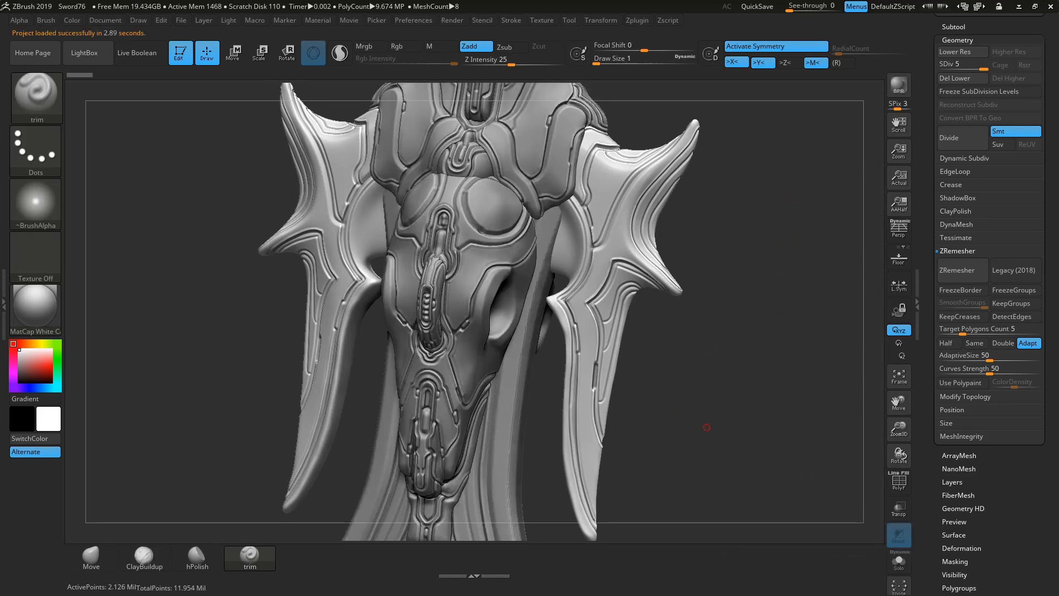
{"action": "left_click", "coordinate": [899, 561]}
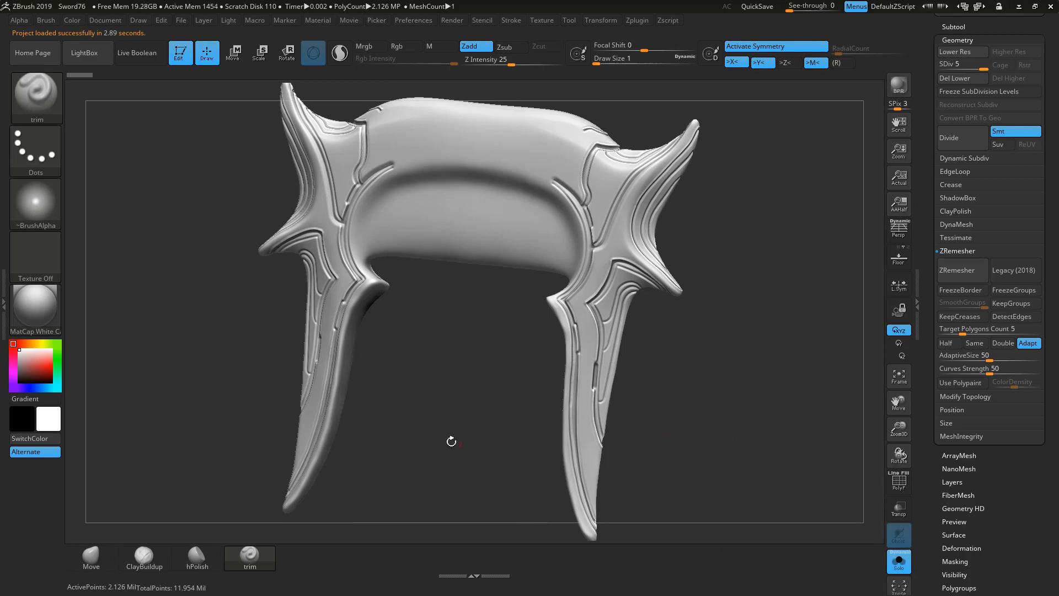
{"action": "left_click_drag", "start_coordinate": [443, 470], "coordinate": [655, 339]}
{"action": "mouse_move", "coordinate": [657, 395]}
{"action": "left_mouse_down", "text": "alt"}
{"action": "mouse_move", "coordinate": [712, 426]}
{"action": "mouse_move", "coordinate": [695, 399]}
{"action": "mouse_move", "coordinate": [627, 416]}
{"action": "mouse_move", "coordinate": [622, 464]}
{"action": "mouse_move", "coordinate": [604, 442]}
{"action": "left_mouse_up", "text": "alt"}
{"action": "left_click_drag", "start_coordinate": [540, 357], "coordinate": [461, 379], "text": "alt"}
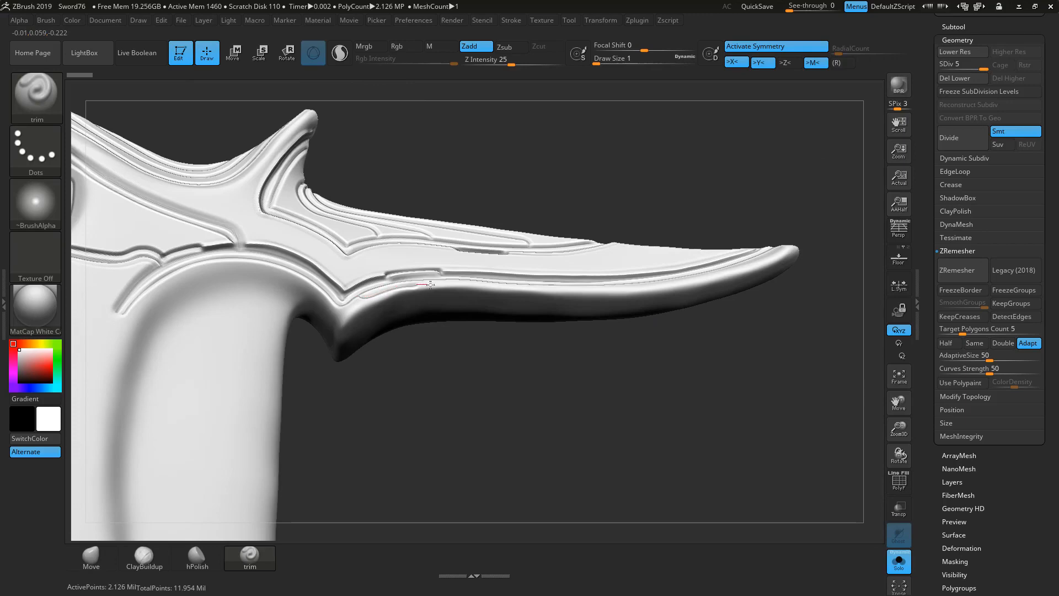
{"action": "left_click_drag", "start_coordinate": [447, 304], "coordinate": [448, 306]}
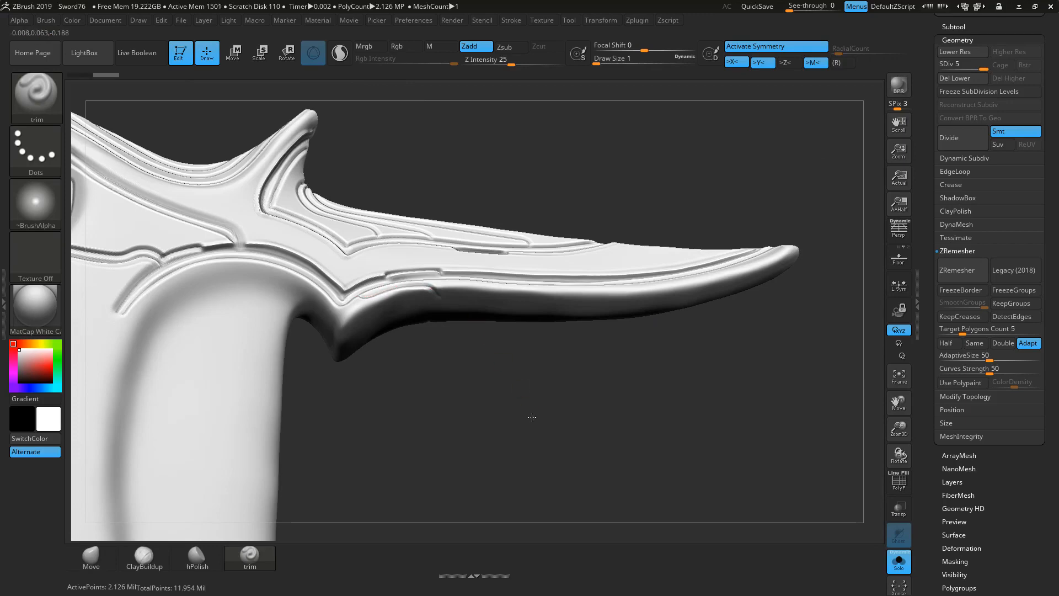
Step: Carve a long stepped groove along the border of the prong's inner face, from the base groove around the rounded tip
{"action": "mouse_move", "coordinate": [533, 418]}
{"action": "left_mouse_down"}
{"action": "mouse_move", "coordinate": [524, 347]}
{"action": "mouse_move", "coordinate": [543, 352]}
{"action": "left_mouse_up"}
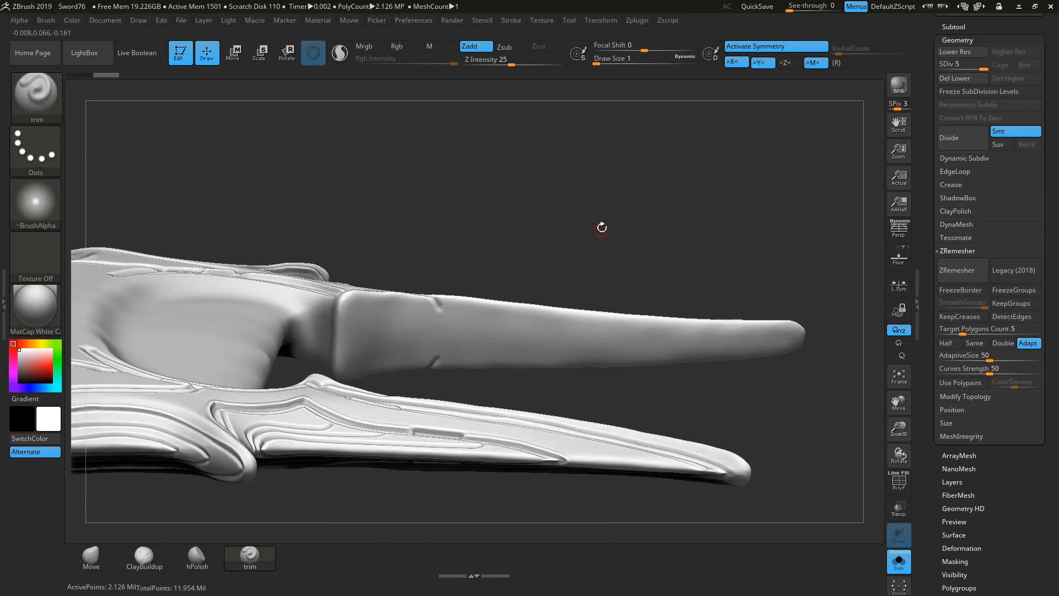
{"action": "left_click_drag", "start_coordinate": [598, 220], "coordinate": [530, 188], "text": "alt"}
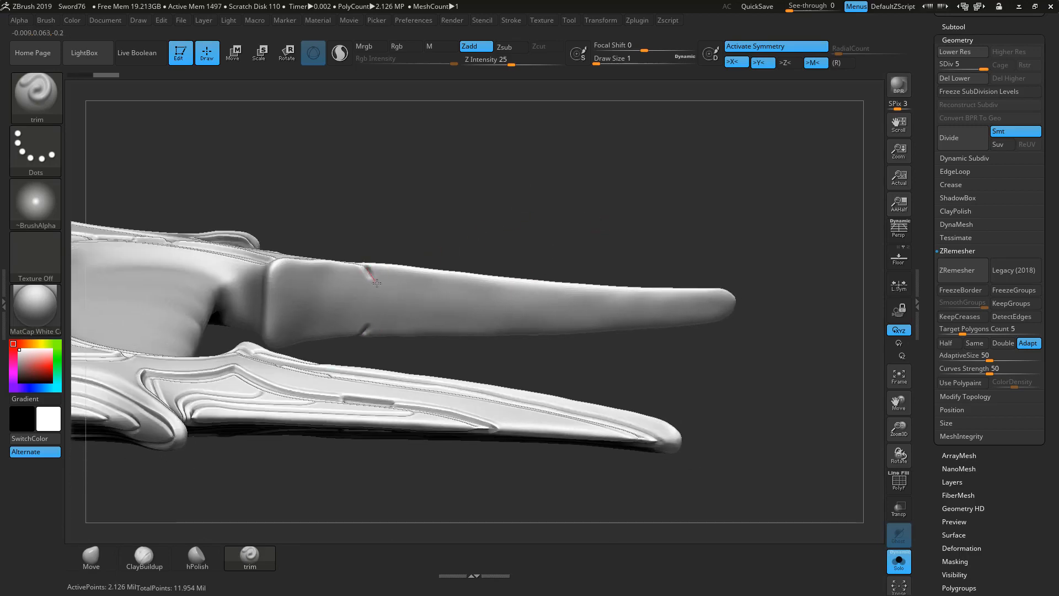
{"action": "mouse_move", "coordinate": [393, 287]}
{"action": "left_mouse_down"}
{"action": "mouse_move", "coordinate": [601, 302]}
{"action": "mouse_move", "coordinate": [616, 291]}
{"action": "left_mouse_up"}
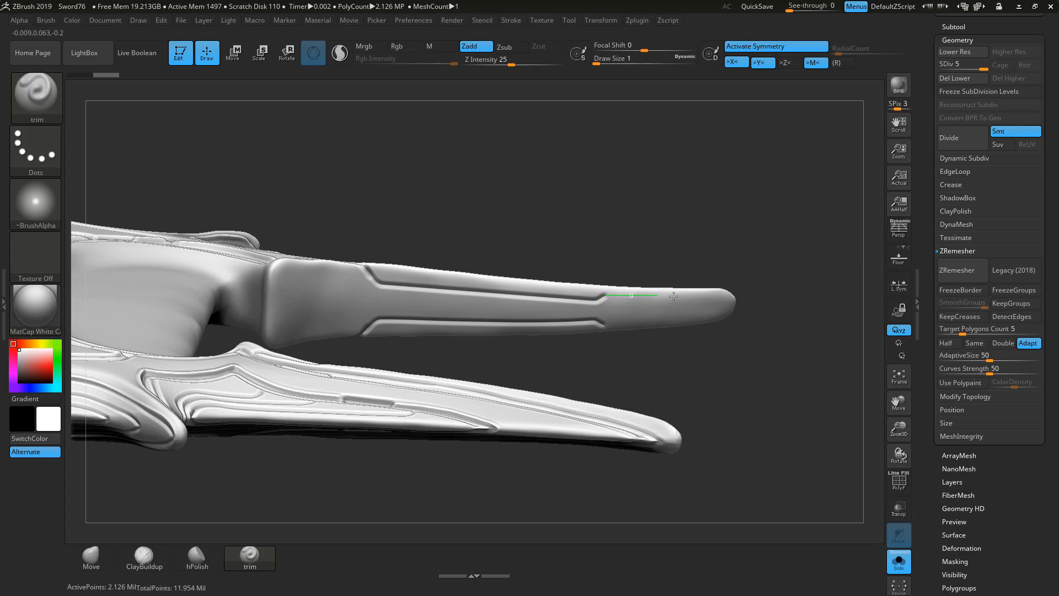
{"action": "left_click_drag", "start_coordinate": [723, 296], "coordinate": [723, 296]}
{"action": "mouse_move", "coordinate": [716, 294]}
{"action": "left_mouse_down"}
{"action": "mouse_move", "coordinate": [729, 297]}
{"action": "mouse_move", "coordinate": [728, 316]}
{"action": "left_mouse_up"}
{"action": "left_click_drag", "start_coordinate": [742, 183], "coordinate": [715, 286]}
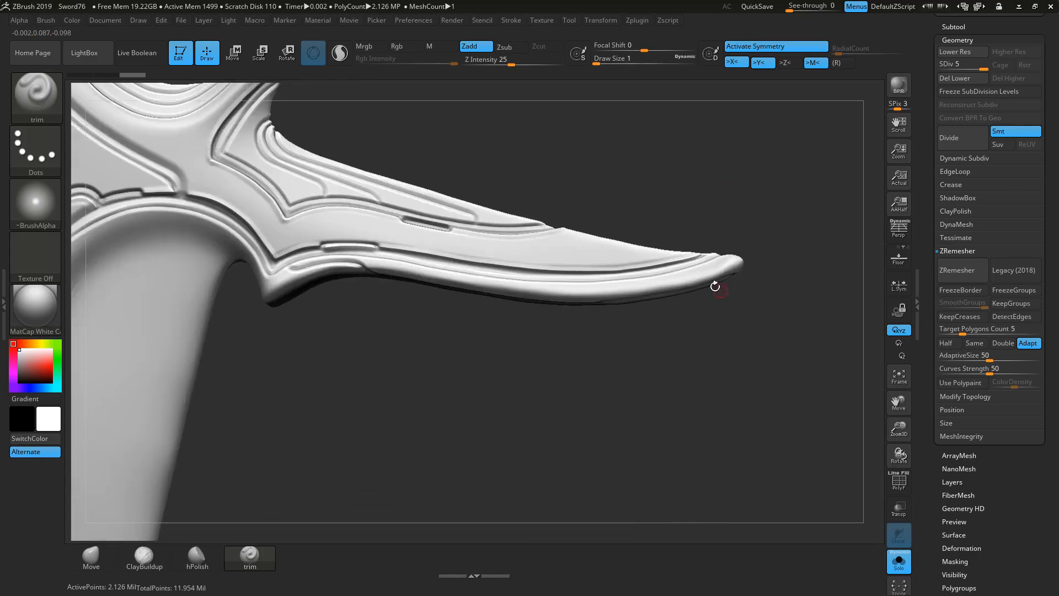
Step: Sharpen the short groove at the prong's base hook and carve a line along the side of the tip panel
{"action": "left_click_drag", "start_coordinate": [303, 312], "coordinate": [301, 293]}
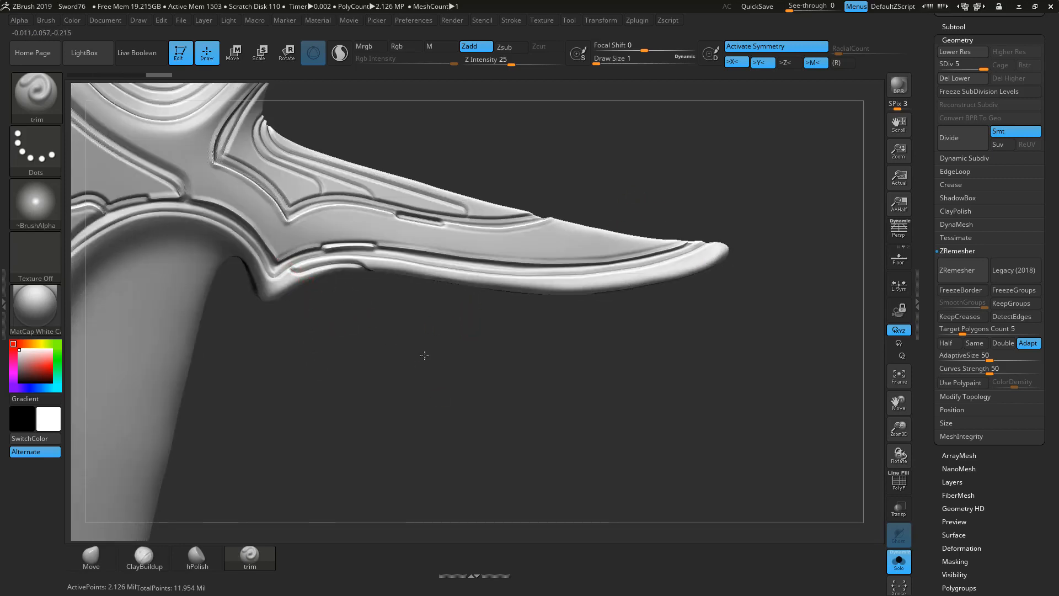
{"action": "left_click_drag", "start_coordinate": [425, 355], "coordinate": [424, 301]}
{"action": "left_click_drag", "start_coordinate": [573, 370], "coordinate": [576, 354]}
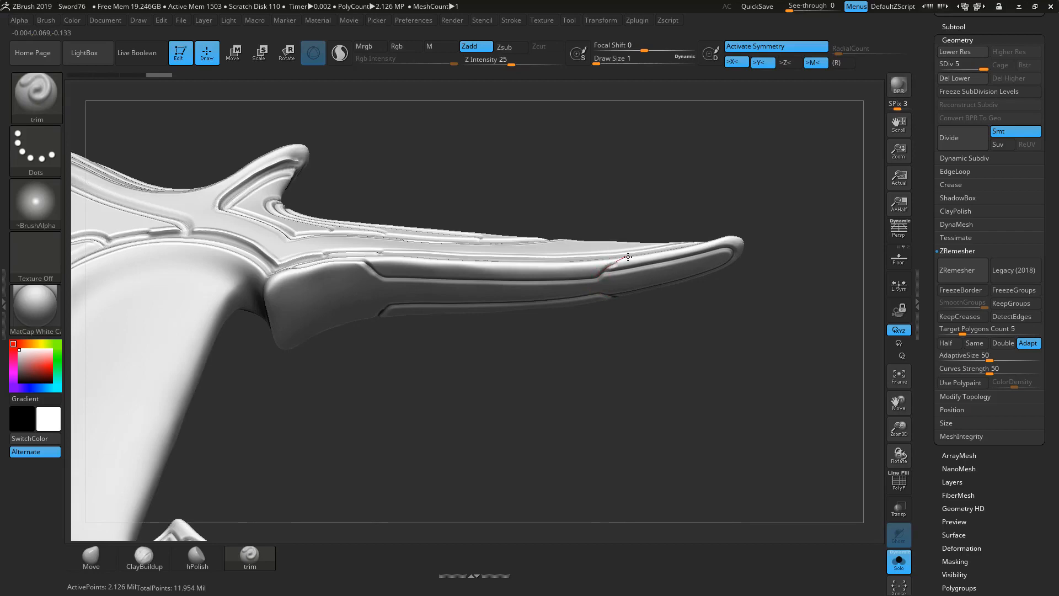
{"action": "left_click_drag", "start_coordinate": [724, 156], "coordinate": [621, 261]}
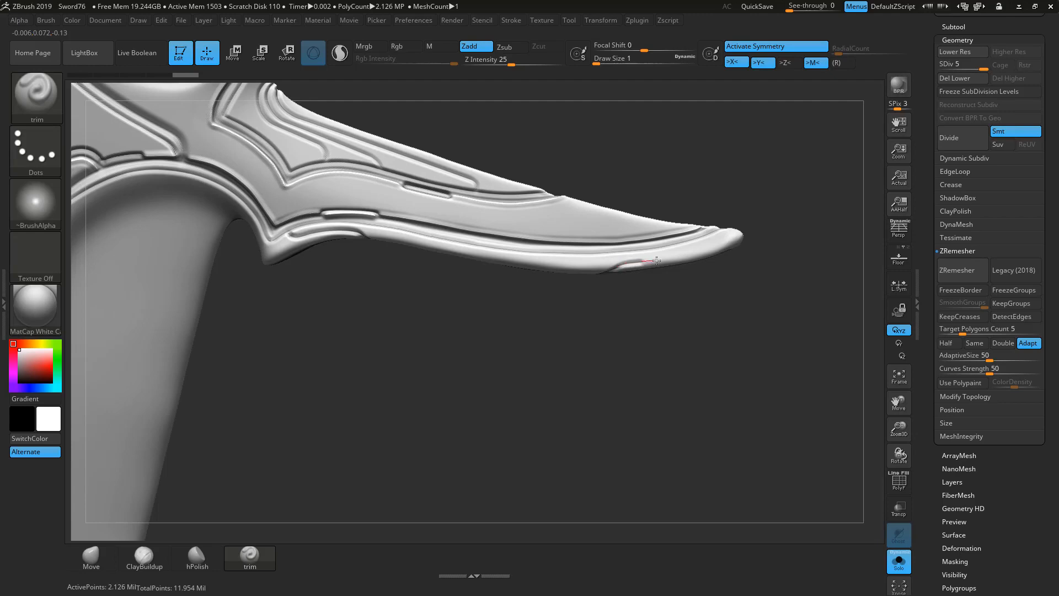
{"action": "left_click_drag", "start_coordinate": [657, 261], "coordinate": [691, 254]}
{"action": "left_click_drag", "start_coordinate": [722, 217], "coordinate": [583, 207]}
Step: Carve a border groove around the small spur and along the base of the prong's inner face, meeting the long stepped groove
{"action": "left_click_drag", "start_coordinate": [430, 174], "coordinate": [514, 154]}
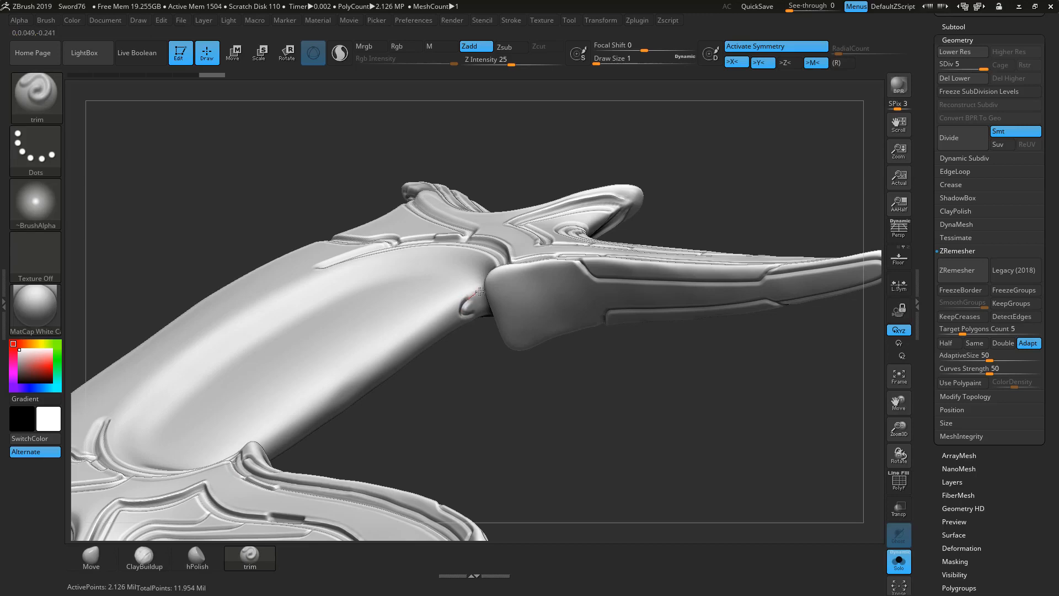
{"action": "left_click_drag", "start_coordinate": [584, 165], "coordinate": [477, 292]}
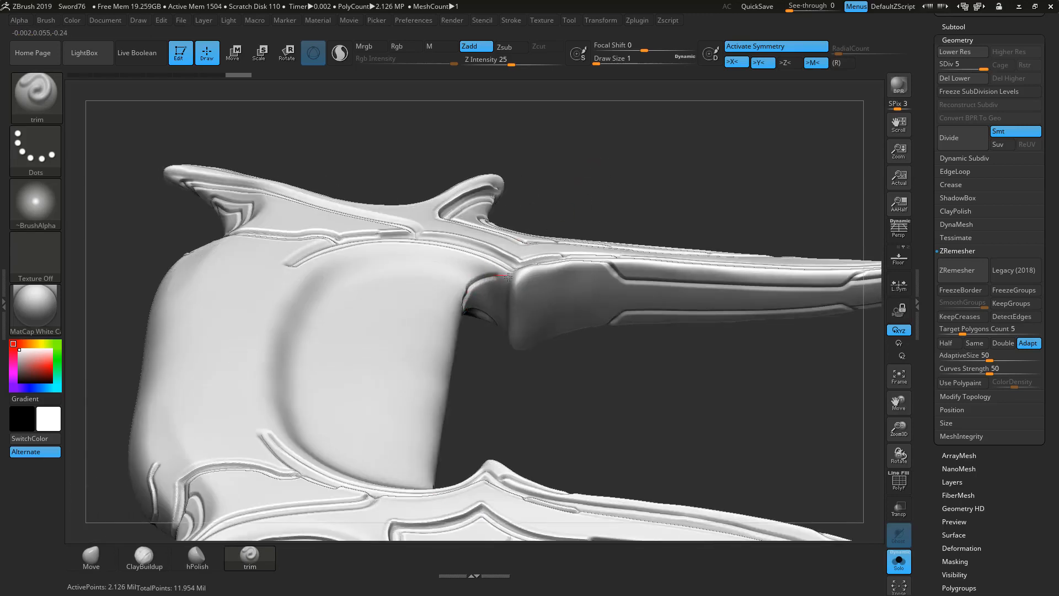
{"action": "left_click_drag", "start_coordinate": [523, 293], "coordinate": [528, 291]}
{"action": "left_click_drag", "start_coordinate": [544, 375], "coordinate": [479, 359]}
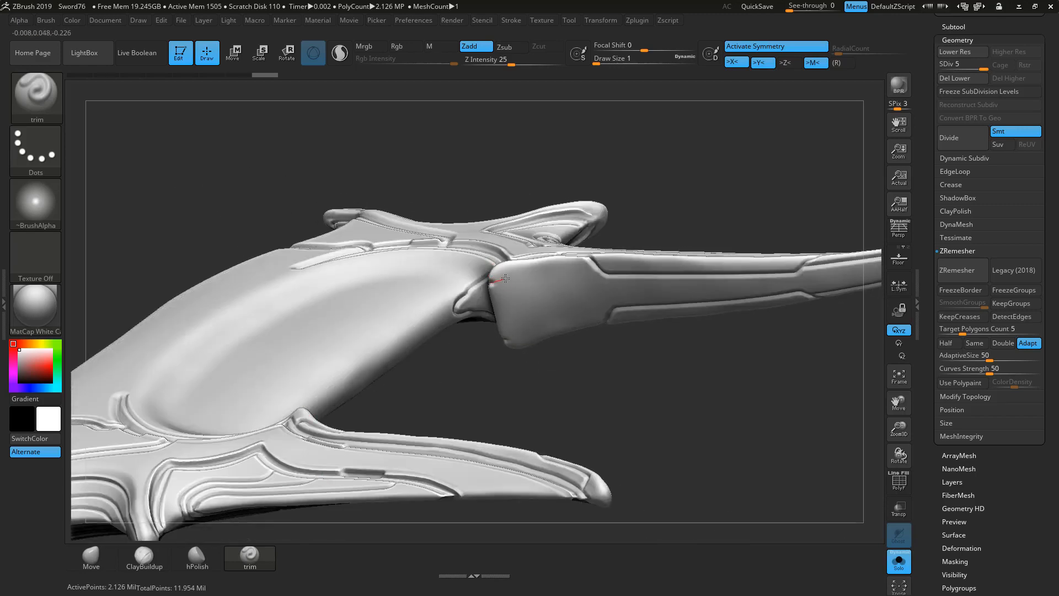
{"action": "mouse_move", "coordinate": [520, 269]}
{"action": "left_mouse_down"}
{"action": "mouse_move", "coordinate": [582, 265]}
{"action": "mouse_move", "coordinate": [604, 286]}
{"action": "left_mouse_up"}
{"action": "mouse_move", "coordinate": [691, 366]}
{"action": "left_mouse_down"}
{"action": "mouse_move", "coordinate": [764, 366]}
{"action": "mouse_move", "coordinate": [615, 381]}
{"action": "left_mouse_up"}
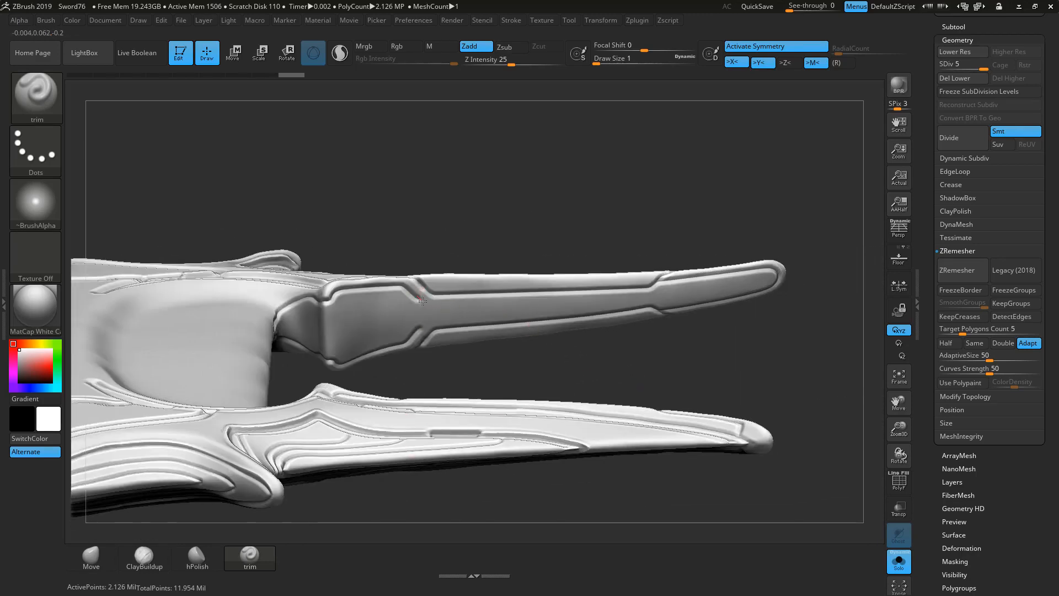
Step: Carve a straight line inside the long border groove of the prong's inner face, ending in a small step midway
{"action": "left_click_drag", "start_coordinate": [442, 305], "coordinate": [430, 307]}
{"action": "key", "text": "ctrl+z"}
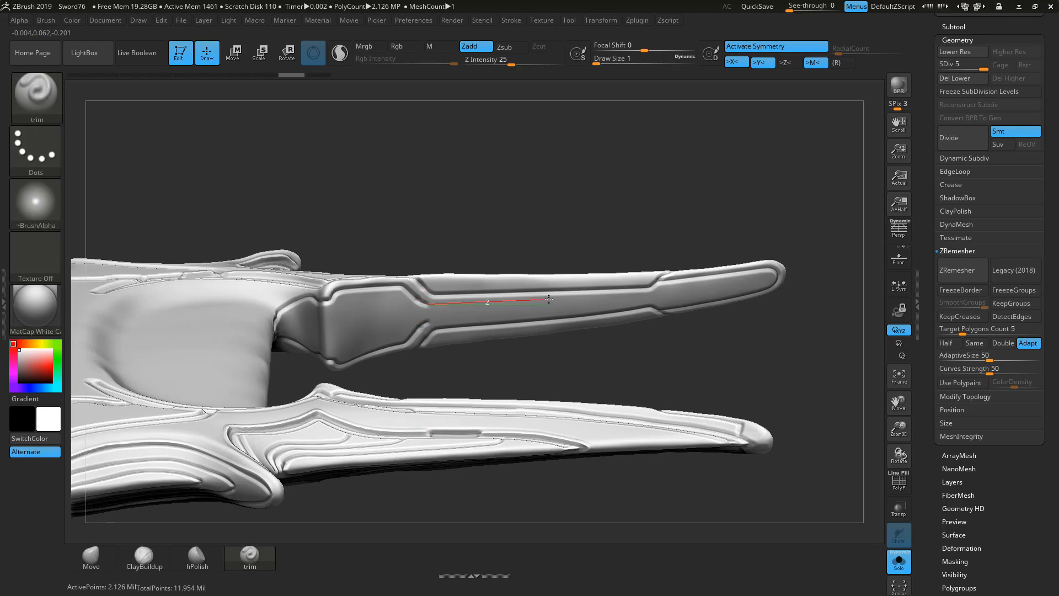
{"action": "left_click_drag", "start_coordinate": [552, 298], "coordinate": [552, 298]}
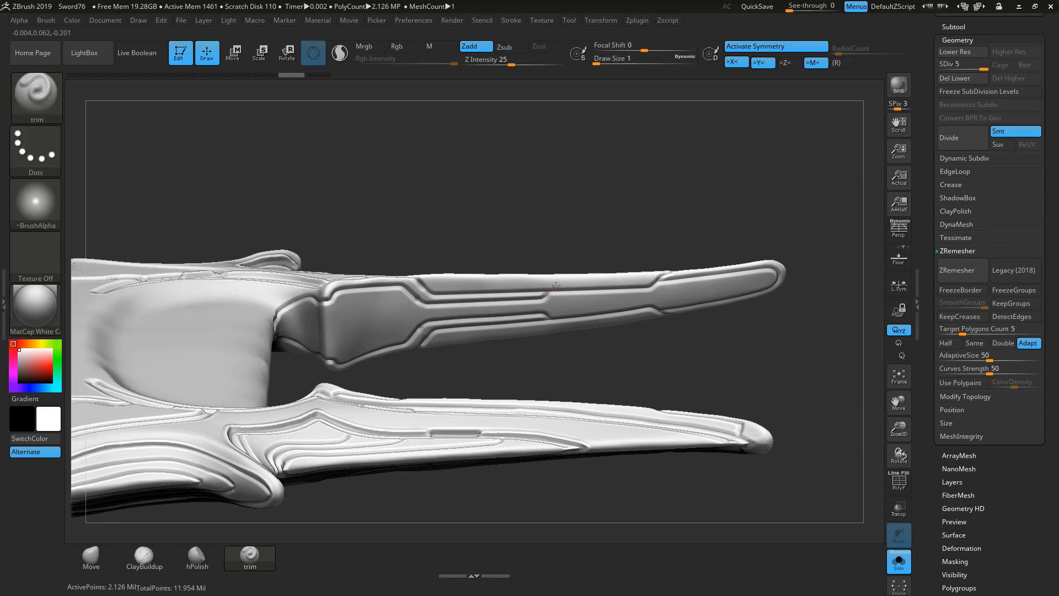
{"action": "left_click_drag", "start_coordinate": [678, 189], "coordinate": [706, 174]}
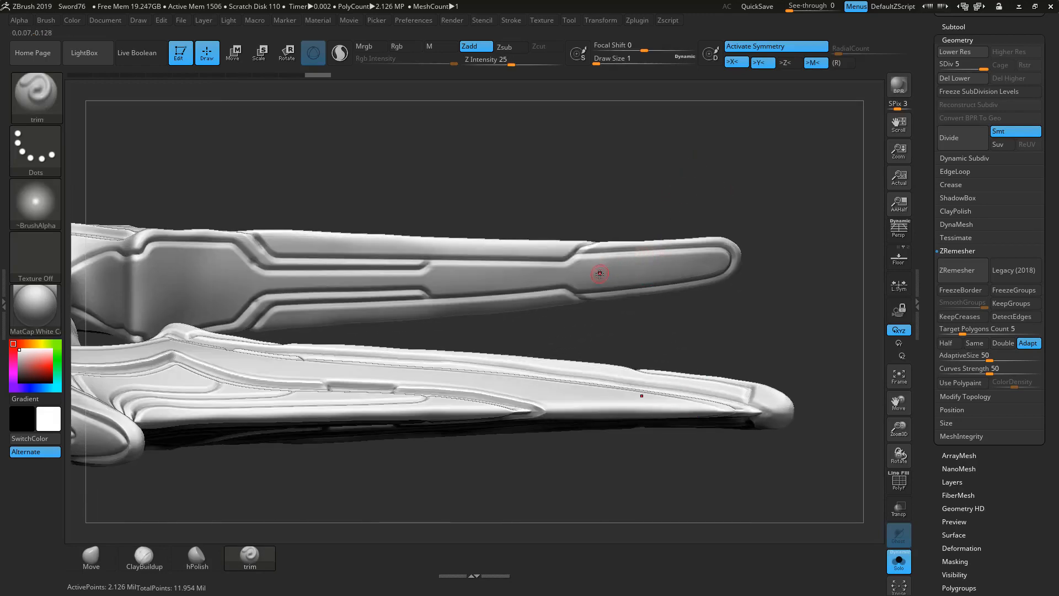
Step: Carve a narrow slot with a stepped outline along the center of the prong's rounded tip panel
{"action": "left_click_drag", "start_coordinate": [719, 264], "coordinate": [591, 274]}
{"action": "left_click_drag", "start_coordinate": [728, 179], "coordinate": [711, 133]}
{"action": "left_click_drag", "start_coordinate": [624, 220], "coordinate": [609, 221]}
{"action": "mouse_move", "coordinate": [602, 275]}
{"action": "left_mouse_down"}
{"action": "mouse_move", "coordinate": [665, 270]}
{"action": "mouse_move", "coordinate": [592, 273]}
{"action": "left_mouse_up"}
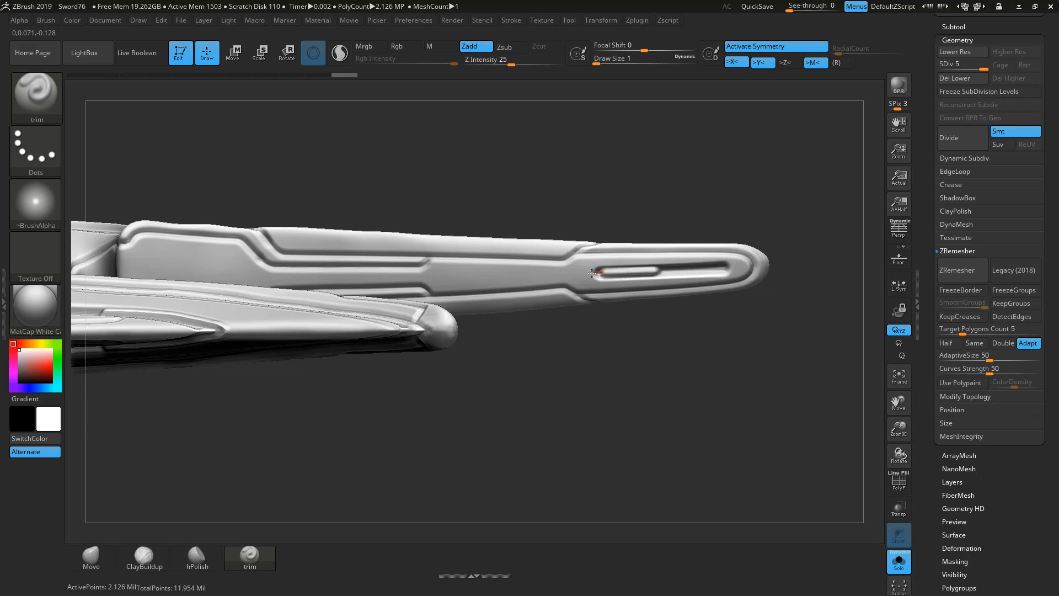
{"action": "left_click_drag", "start_coordinate": [668, 271], "coordinate": [667, 269]}
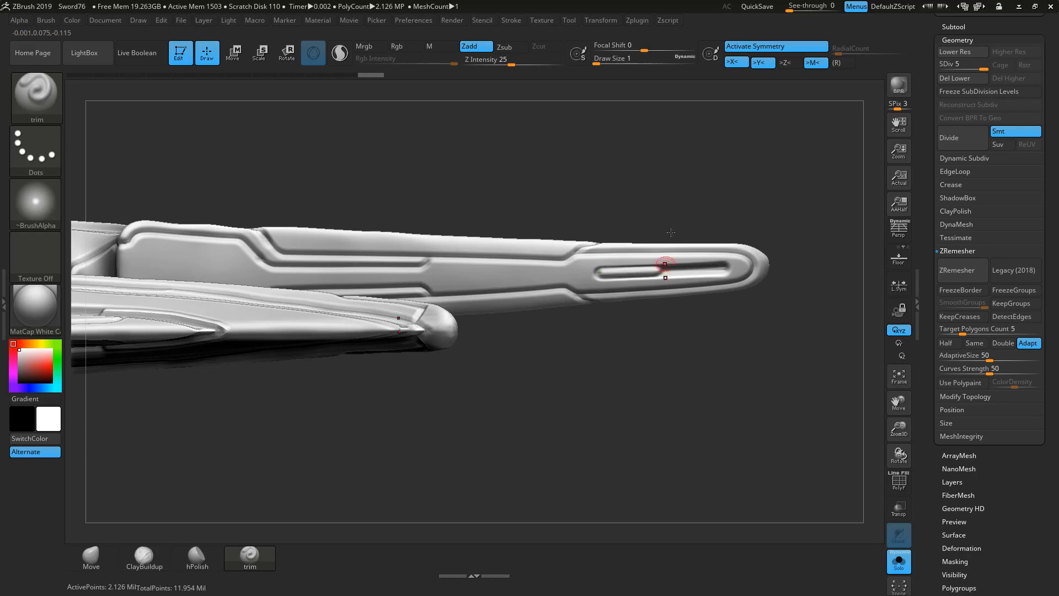
Step: Carve a nested angular panel with a rounded end inside the bordered base of the prong's inner face
{"action": "mouse_move", "coordinate": [664, 142]}
{"action": "left_mouse_down"}
{"action": "mouse_move", "coordinate": [660, 158]}
{"action": "mouse_move", "coordinate": [611, 183]}
{"action": "left_mouse_up"}
{"action": "left_click_drag", "start_coordinate": [506, 369], "coordinate": [378, 243]}
{"action": "mouse_move", "coordinate": [313, 226]}
{"action": "left_mouse_down"}
{"action": "mouse_move", "coordinate": [344, 260]}
{"action": "mouse_move", "coordinate": [406, 265]}
{"action": "mouse_move", "coordinate": [398, 283]}
{"action": "left_mouse_up"}
Step: Carve a chevron-shaped groove behind the nested panel at the base of the prong's inner face
{"action": "mouse_move", "coordinate": [497, 138]}
{"action": "left_mouse_down"}
{"action": "mouse_move", "coordinate": [507, 156]}
{"action": "mouse_move", "coordinate": [453, 116]}
{"action": "mouse_move", "coordinate": [410, 150]}
{"action": "left_mouse_up"}
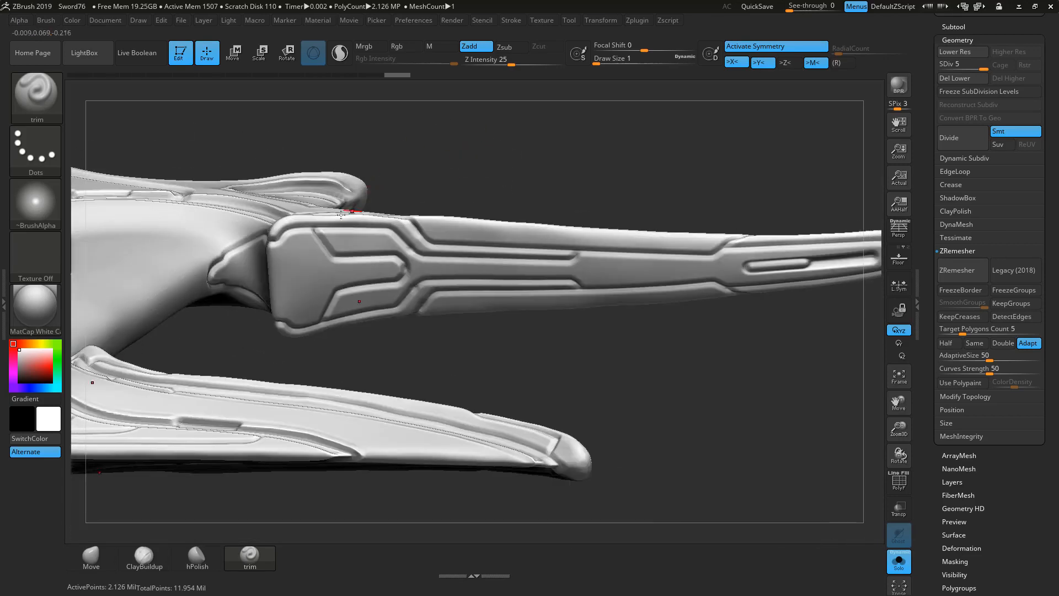
{"action": "left_click_drag", "start_coordinate": [293, 230], "coordinate": [321, 273]}
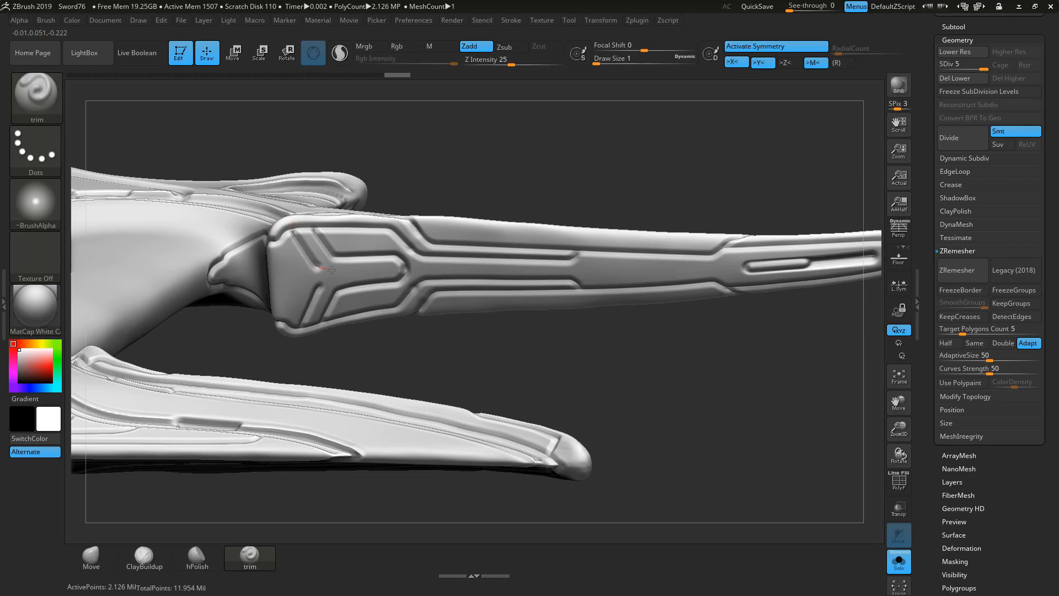
{"action": "left_click_drag", "start_coordinate": [330, 286], "coordinate": [331, 287]}
Step: Sharpen the groove around the small spur's rim and continue it into the corner of the prong's base border
{"action": "mouse_move", "coordinate": [598, 149]}
{"action": "left_mouse_down"}
{"action": "mouse_move", "coordinate": [607, 158]}
{"action": "mouse_move", "coordinate": [513, 168]}
{"action": "mouse_move", "coordinate": [473, 155]}
{"action": "mouse_move", "coordinate": [439, 166]}
{"action": "mouse_move", "coordinate": [475, 218]}
{"action": "mouse_move", "coordinate": [471, 208]}
{"action": "mouse_move", "coordinate": [537, 213]}
{"action": "mouse_move", "coordinate": [506, 199]}
{"action": "left_mouse_up"}
{"action": "left_click_drag", "start_coordinate": [477, 225], "coordinate": [504, 458]}
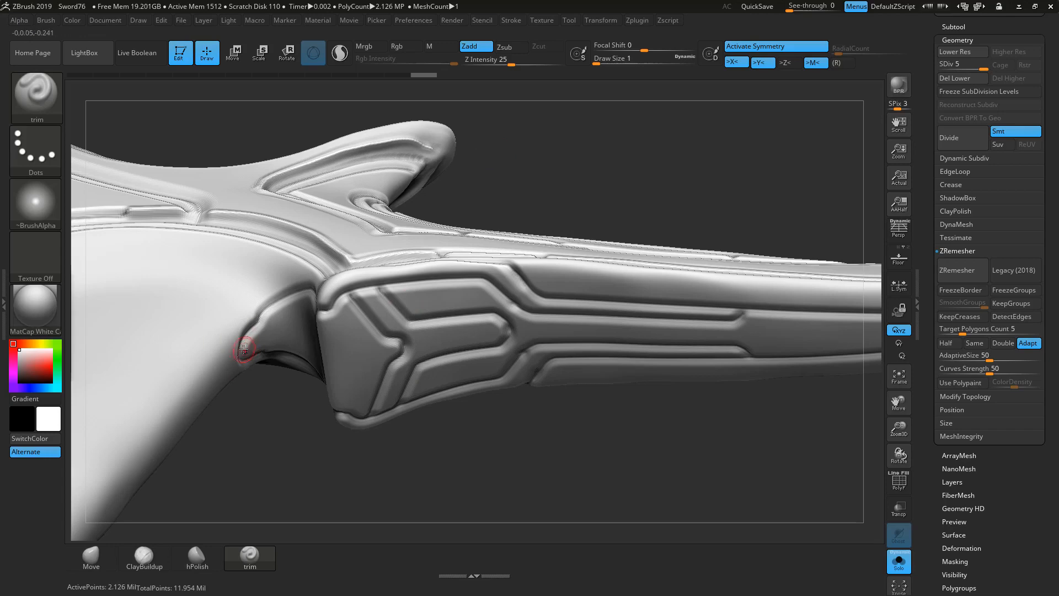
{"action": "left_click_drag", "start_coordinate": [253, 329], "coordinate": [271, 305]}
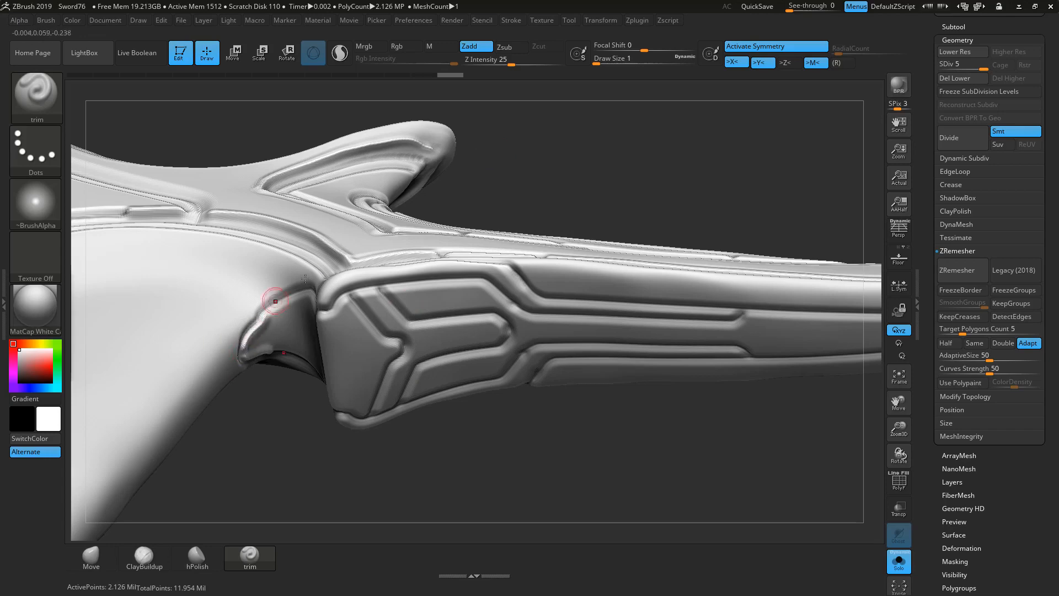
{"action": "left_click_drag", "start_coordinate": [558, 142], "coordinate": [590, 144]}
{"action": "left_click_drag", "start_coordinate": [260, 317], "coordinate": [304, 288]}
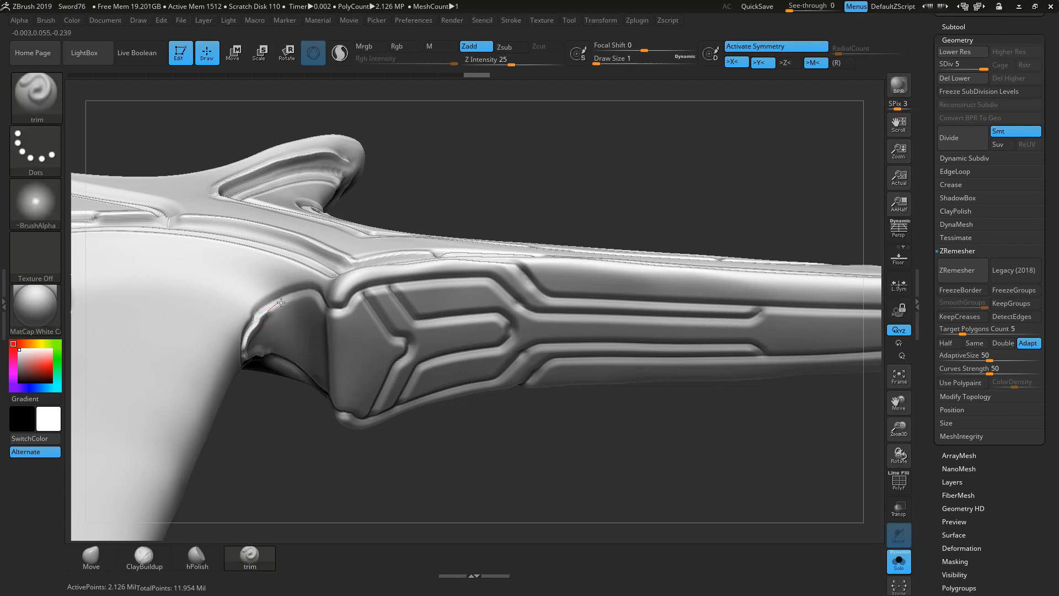
{"action": "left_click_drag", "start_coordinate": [481, 166], "coordinate": [314, 296]}
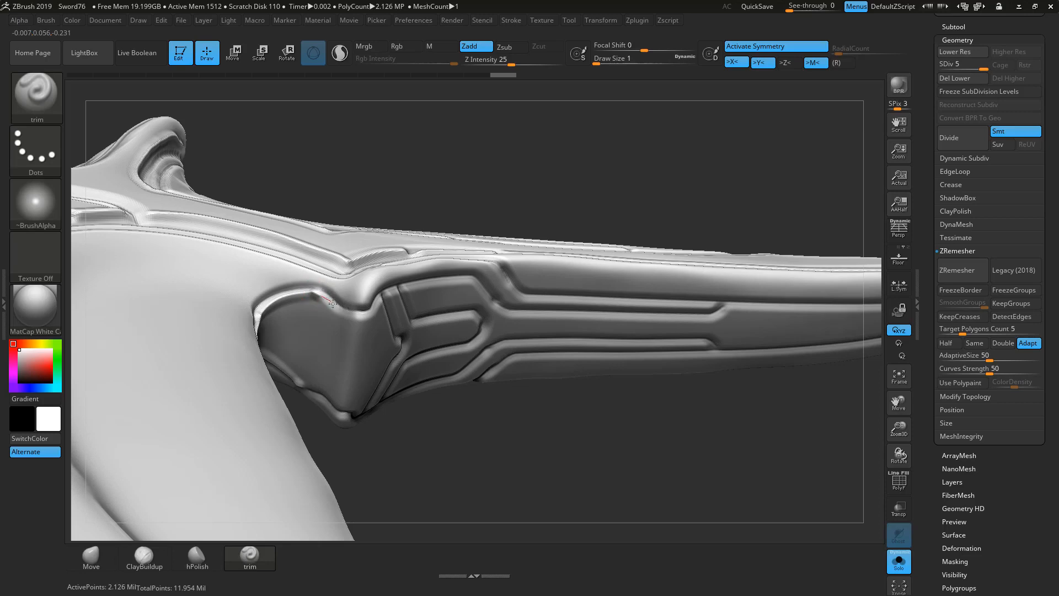
{"action": "mouse_move", "coordinate": [548, 161]}
{"action": "left_mouse_down"}
{"action": "mouse_move", "coordinate": [531, 133]}
{"action": "mouse_move", "coordinate": [352, 303]}
{"action": "mouse_move", "coordinate": [363, 292]}
{"action": "left_mouse_up"}
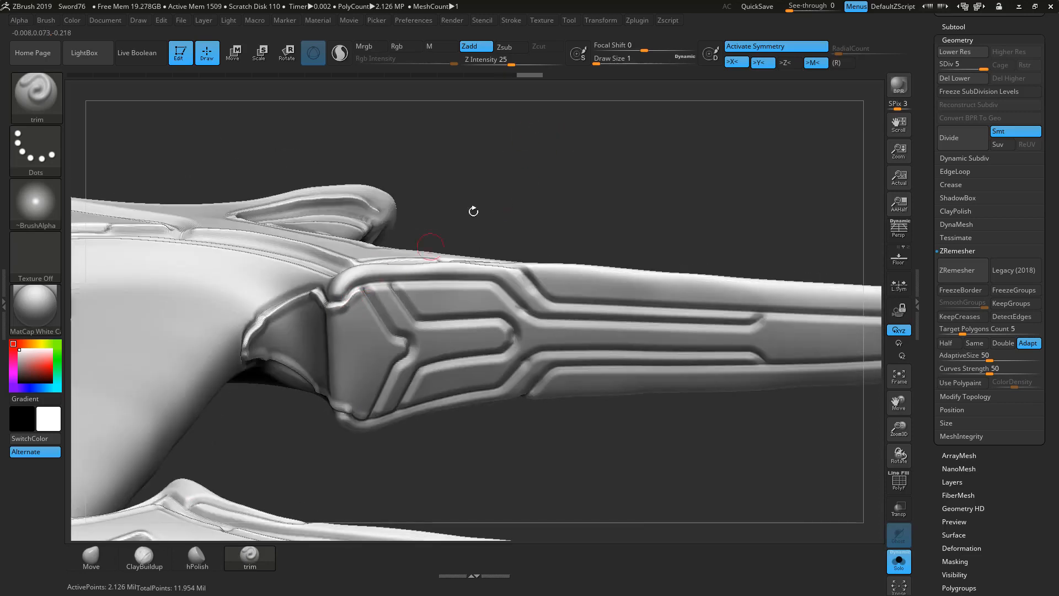
Step: Deepen the chevron groove and the surrounding border groove on the base of the prong's inner face
{"action": "left_click_drag", "start_coordinate": [474, 212], "coordinate": [414, 241]}
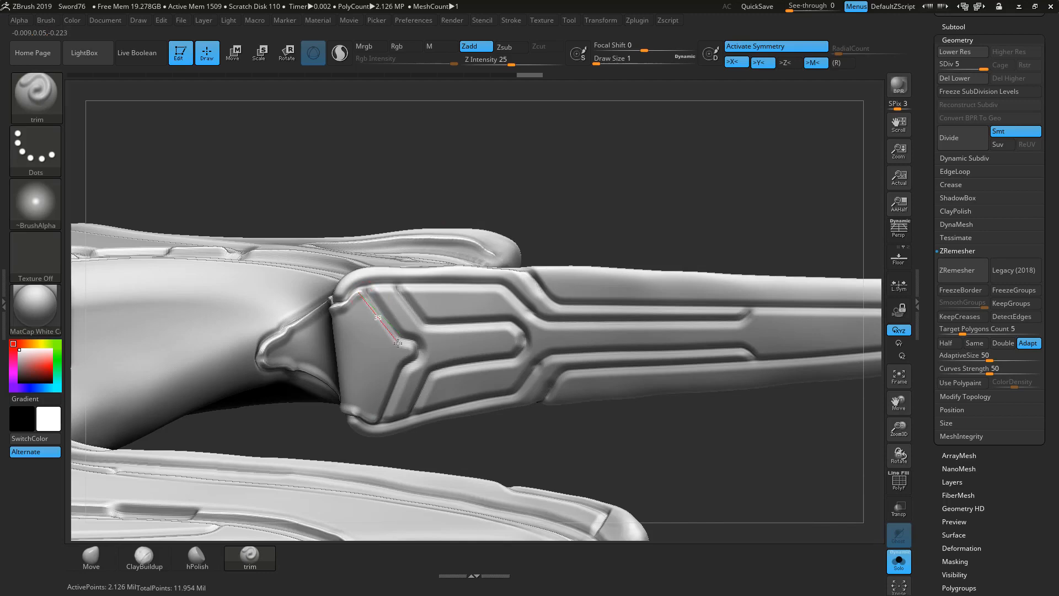
{"action": "left_click_drag", "start_coordinate": [398, 343], "coordinate": [420, 358]}
{"action": "left_click_drag", "start_coordinate": [530, 182], "coordinate": [367, 260]}
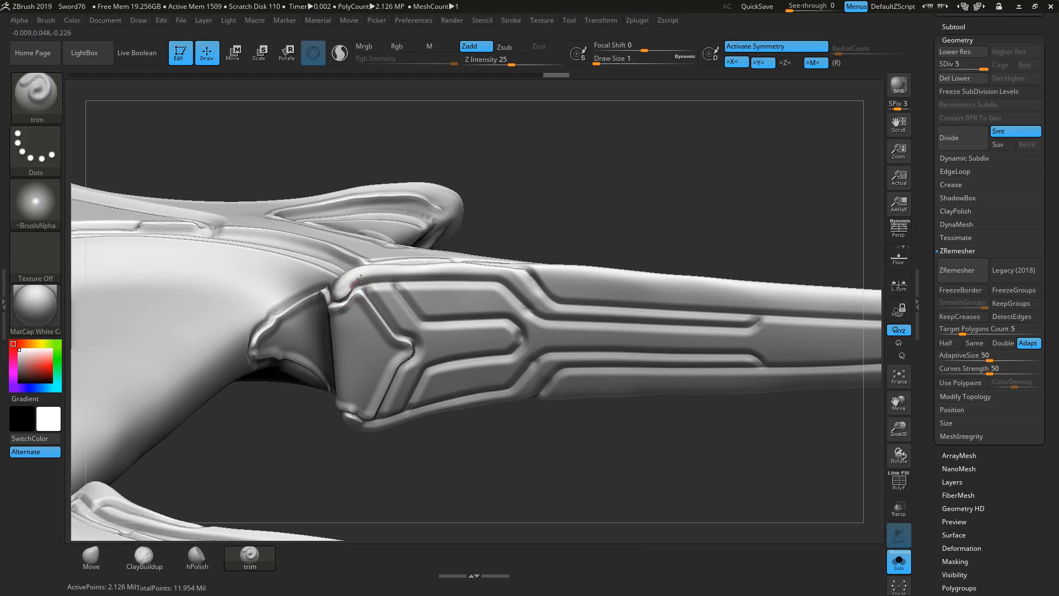
{"action": "left_click_drag", "start_coordinate": [367, 277], "coordinate": [382, 276]}
{"action": "left_click_drag", "start_coordinate": [512, 279], "coordinate": [512, 279]}
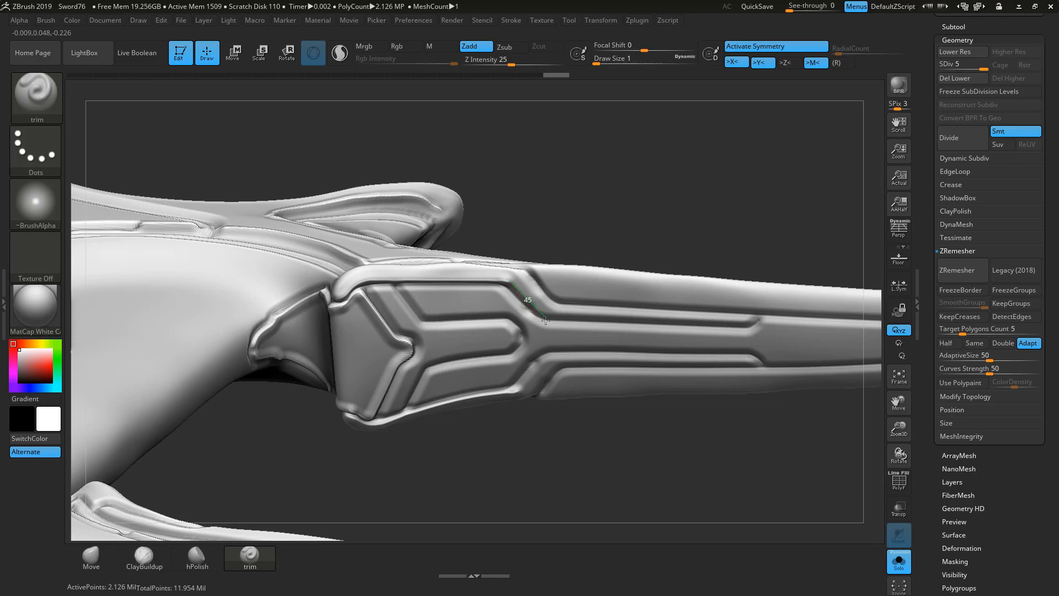
{"action": "left_click_drag", "start_coordinate": [549, 321], "coordinate": [546, 317]}
Step: Carve stepped groove segments along both edges of the prong's inner face, between the long channels and the tip panel
{"action": "mouse_move", "coordinate": [663, 193]}
{"action": "left_mouse_down"}
{"action": "mouse_move", "coordinate": [717, 167]}
{"action": "mouse_move", "coordinate": [523, 137]}
{"action": "mouse_move", "coordinate": [319, 301]}
{"action": "mouse_move", "coordinate": [298, 304]}
{"action": "mouse_move", "coordinate": [498, 308]}
{"action": "left_mouse_up"}
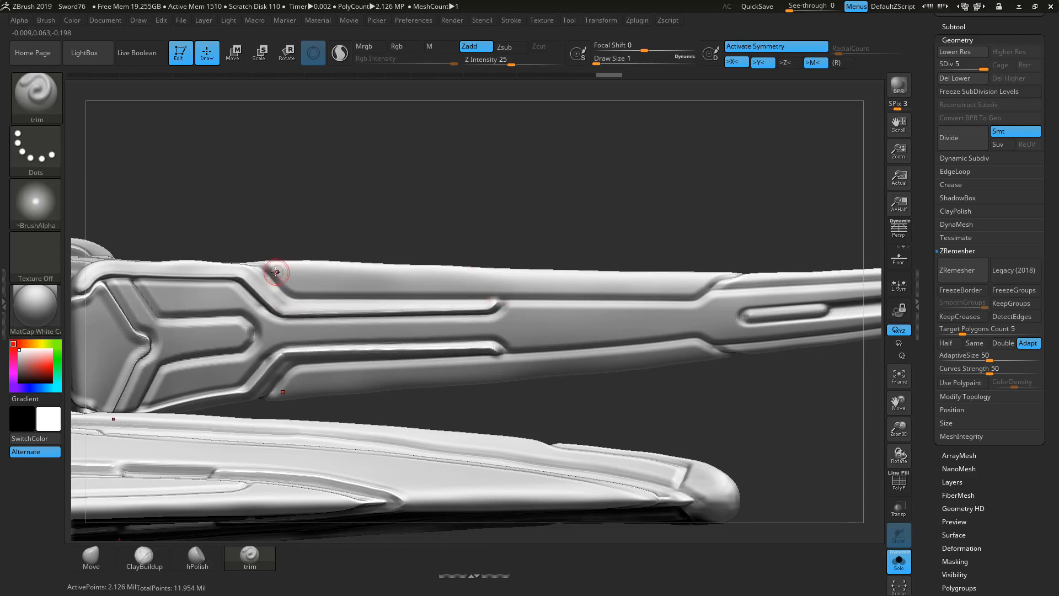
{"action": "left_click_drag", "start_coordinate": [300, 294], "coordinate": [712, 286]}
{"action": "mouse_move", "coordinate": [778, 184]}
{"action": "left_mouse_down"}
{"action": "mouse_move", "coordinate": [761, 237]}
{"action": "mouse_move", "coordinate": [632, 376]}
{"action": "mouse_move", "coordinate": [686, 456]}
{"action": "mouse_move", "coordinate": [445, 373]}
{"action": "mouse_move", "coordinate": [485, 350]}
{"action": "mouse_move", "coordinate": [499, 390]}
{"action": "left_mouse_up"}
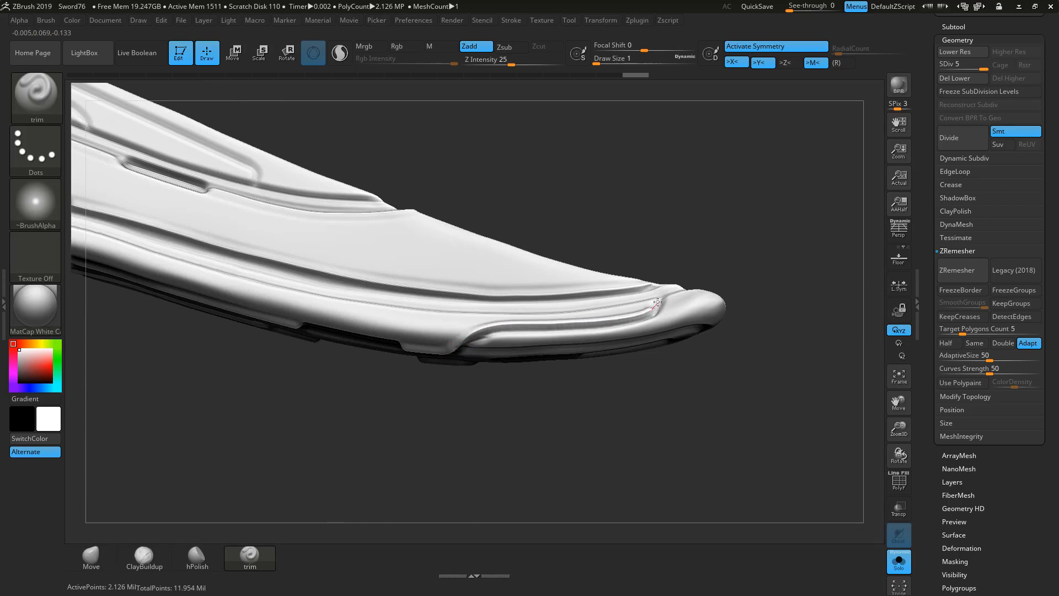
{"action": "left_click_drag", "start_coordinate": [697, 274], "coordinate": [570, 284]}
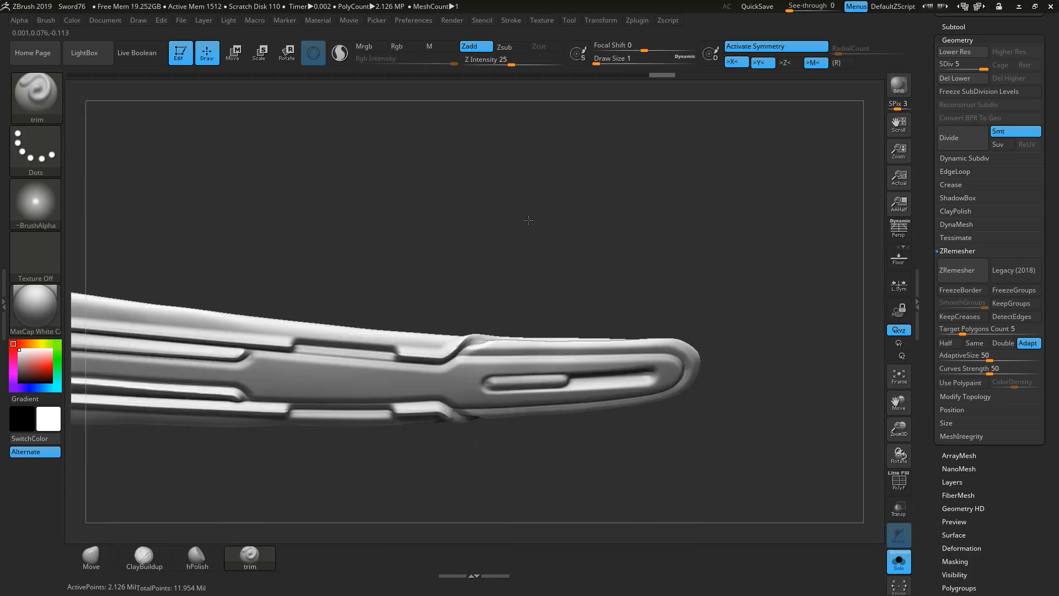
Step: Deepen the rounded border groove around the slotted panel at the prong's tip
{"action": "left_click_drag", "start_coordinate": [529, 220], "coordinate": [534, 216]}
{"action": "left_click_drag", "start_coordinate": [608, 221], "coordinate": [592, 193]}
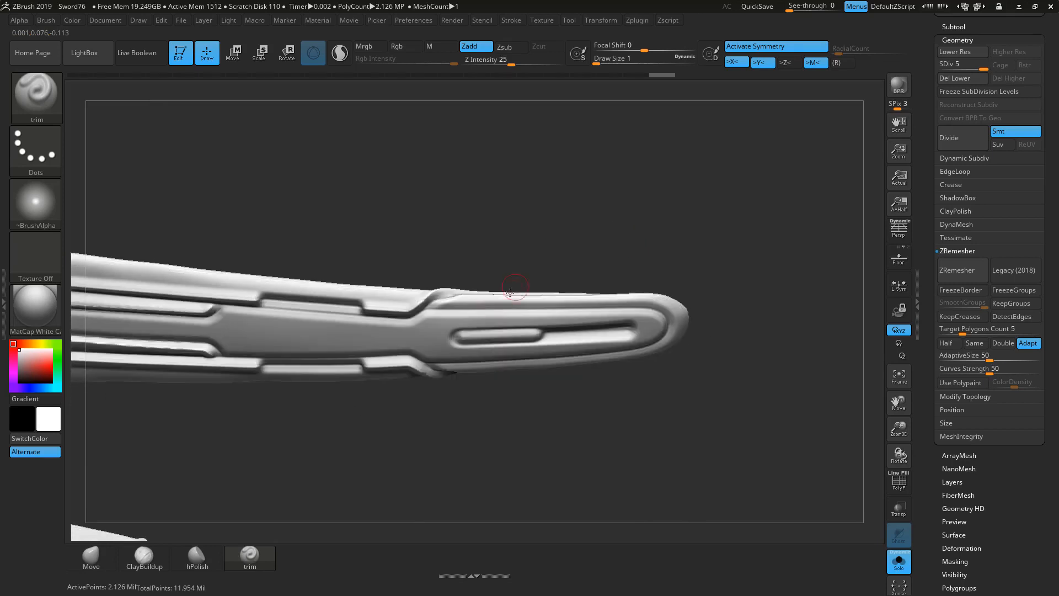
{"action": "mouse_move", "coordinate": [428, 313]}
{"action": "left_mouse_down"}
{"action": "mouse_move", "coordinate": [651, 311]}
{"action": "mouse_move", "coordinate": [667, 338]}
{"action": "left_mouse_up"}
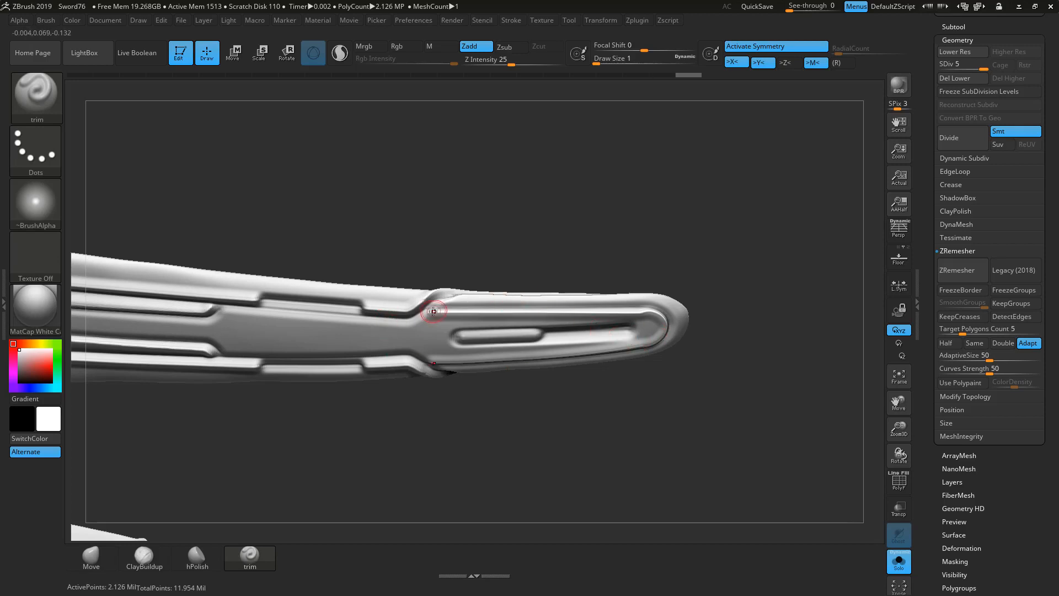
Step: Carve grooves along the prong's middle section linking the tip panel to the long channels, and outline the recessed segments on both edges
{"action": "left_click_drag", "start_coordinate": [415, 322], "coordinate": [399, 327]}
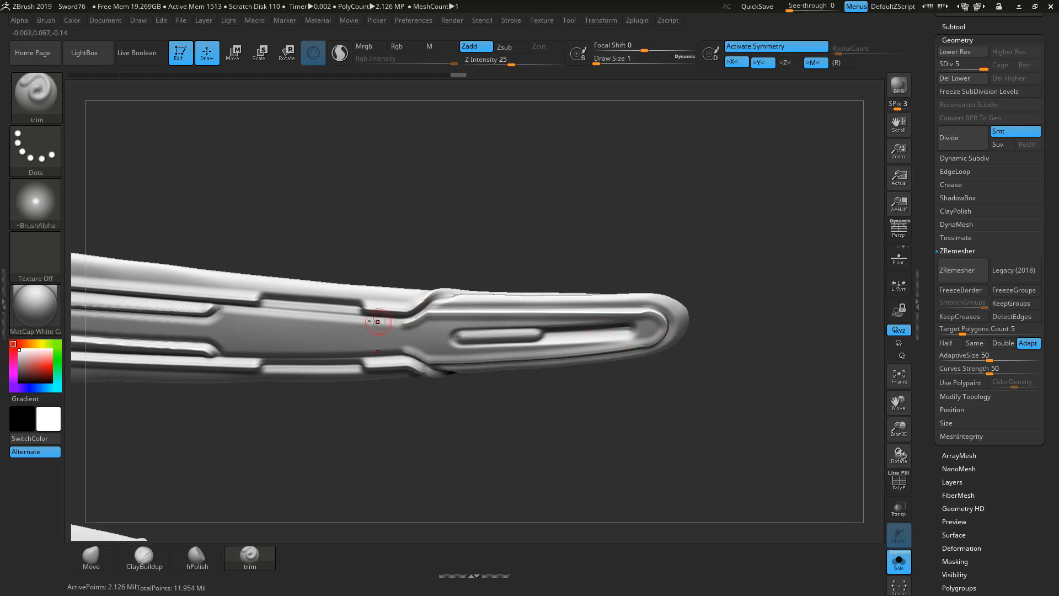
{"action": "left_click_drag", "start_coordinate": [439, 189], "coordinate": [437, 157]}
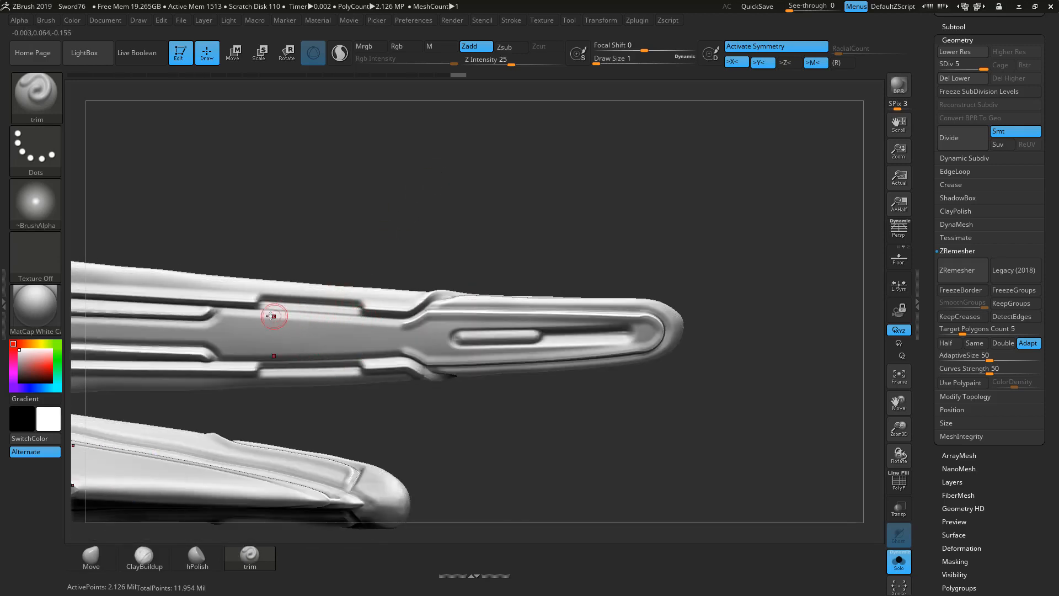
{"action": "left_click_drag", "start_coordinate": [406, 319], "coordinate": [407, 319]}
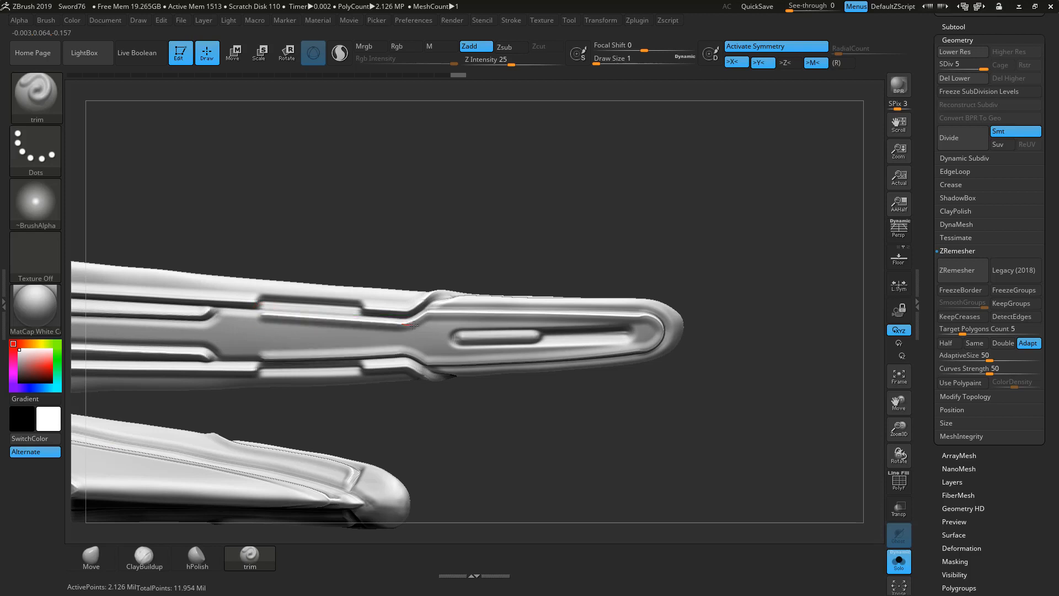
{"action": "key", "text": "ctrl+z"}
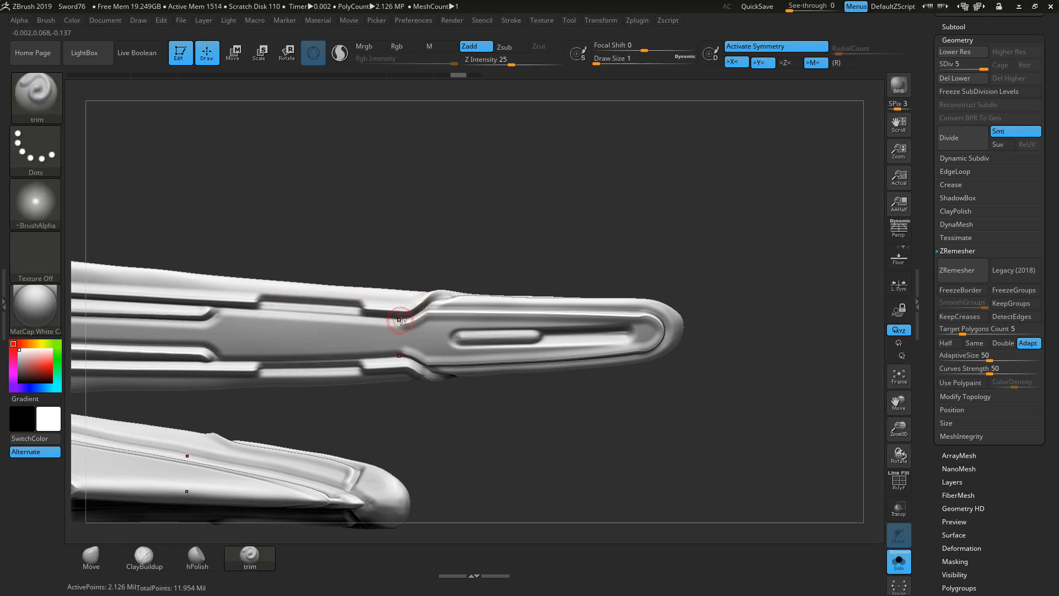
{"action": "left_click_drag", "start_coordinate": [220, 313], "coordinate": [210, 312]}
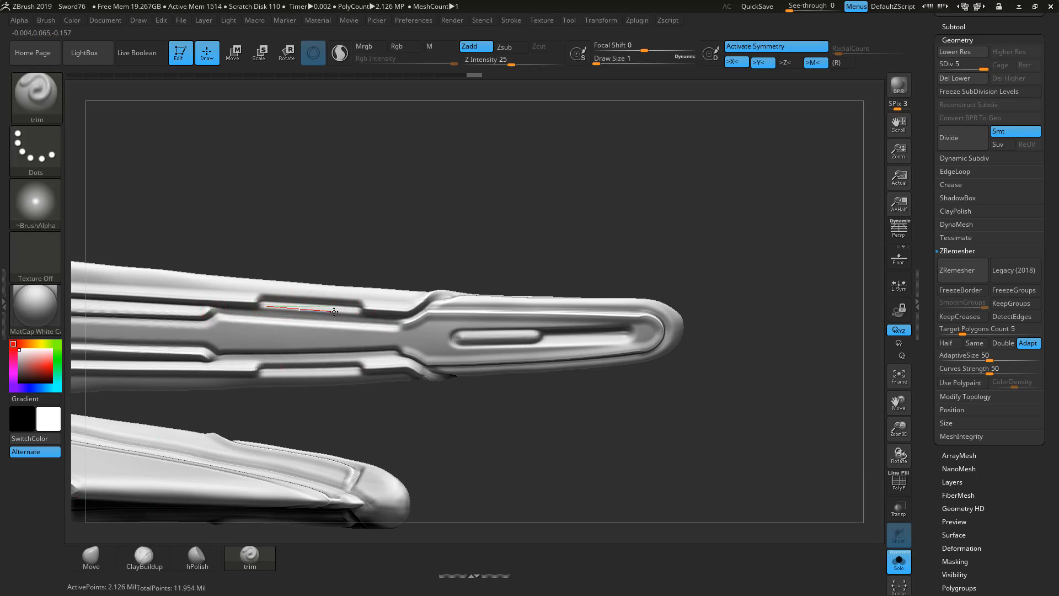
{"action": "left_click_drag", "start_coordinate": [356, 313], "coordinate": [355, 311]}
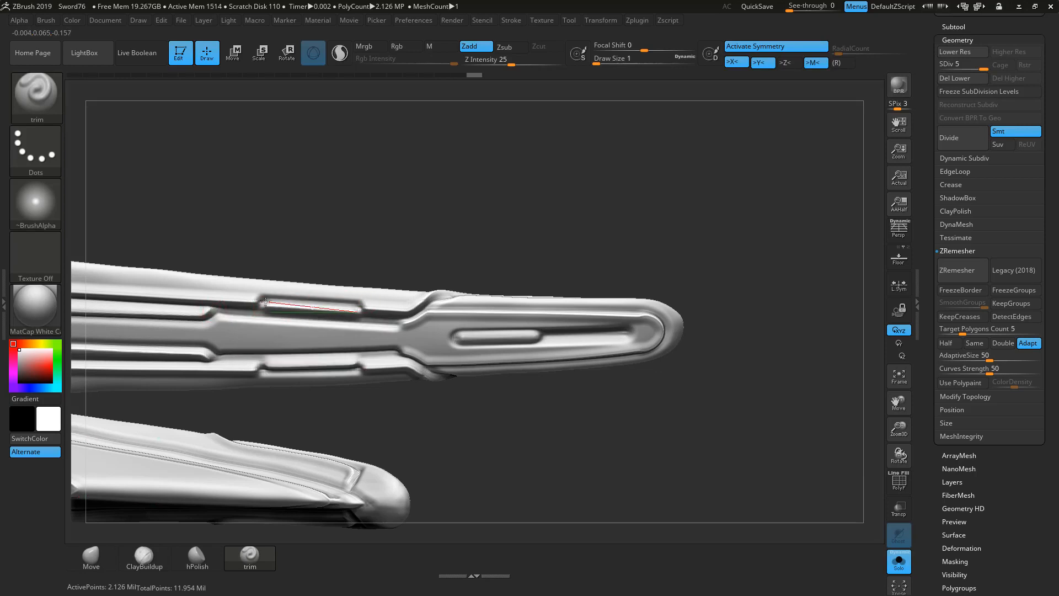
{"action": "left_click_drag", "start_coordinate": [257, 302], "coordinate": [257, 303]}
Step: Show all the sword parts to review the guard, and isolate the wing piece again
{"action": "mouse_move", "coordinate": [476, 213]}
{"action": "left_mouse_down"}
{"action": "mouse_move", "coordinate": [254, 173]}
{"action": "mouse_move", "coordinate": [448, 207]}
{"action": "mouse_move", "coordinate": [400, 196]}
{"action": "mouse_move", "coordinate": [631, 208]}
{"action": "mouse_move", "coordinate": [549, 234]}
{"action": "mouse_move", "coordinate": [438, 218]}
{"action": "mouse_move", "coordinate": [428, 239]}
{"action": "mouse_move", "coordinate": [434, 377]}
{"action": "left_mouse_up"}
{"action": "left_click", "coordinate": [900, 565]}
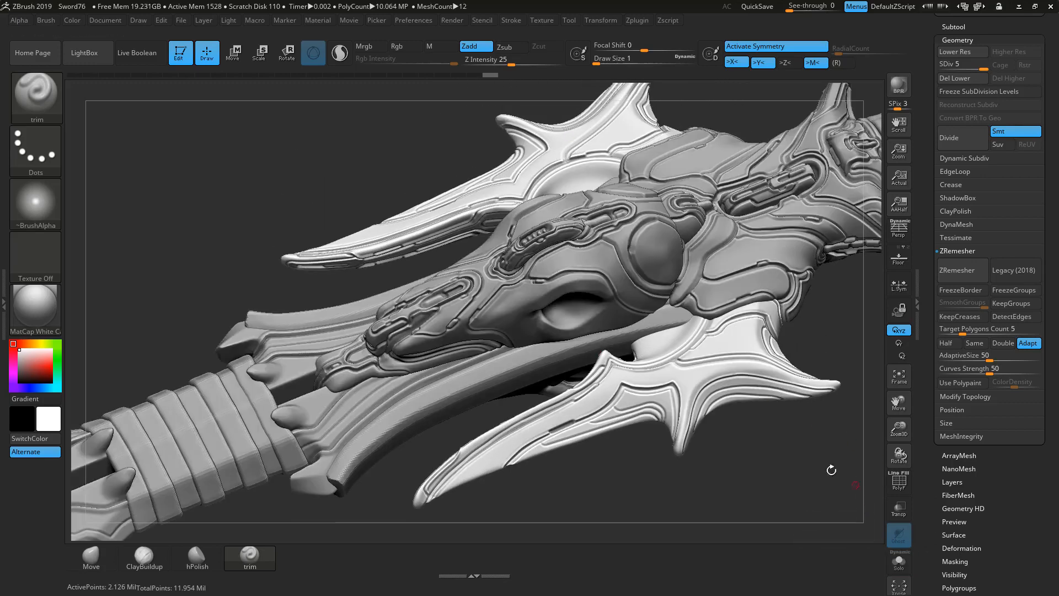
{"action": "left_click_drag", "start_coordinate": [647, 507], "coordinate": [686, 509]}
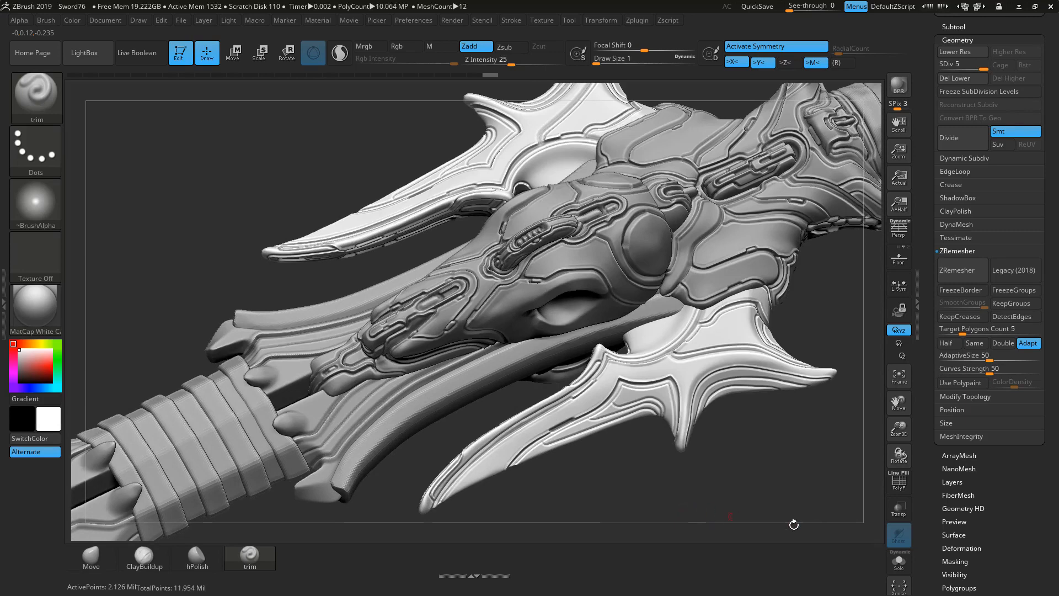
{"action": "left_click", "coordinate": [899, 561]}
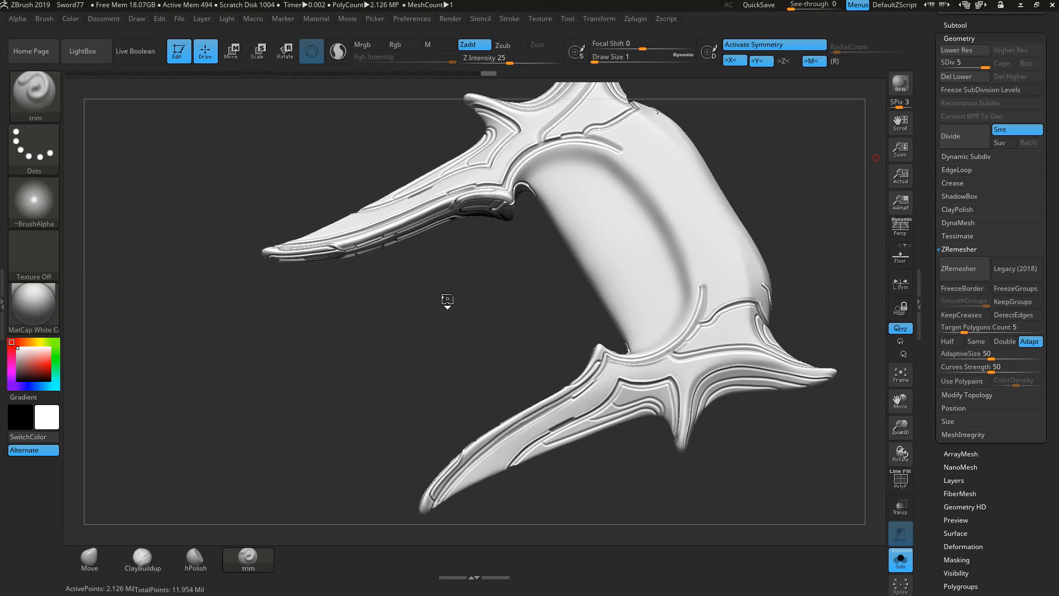
Step: Carve a round-ended groove in the narrow strip along the prong's inner edge, near its base corner
{"action": "left_click_drag", "start_coordinate": [447, 299], "coordinate": [411, 305]}
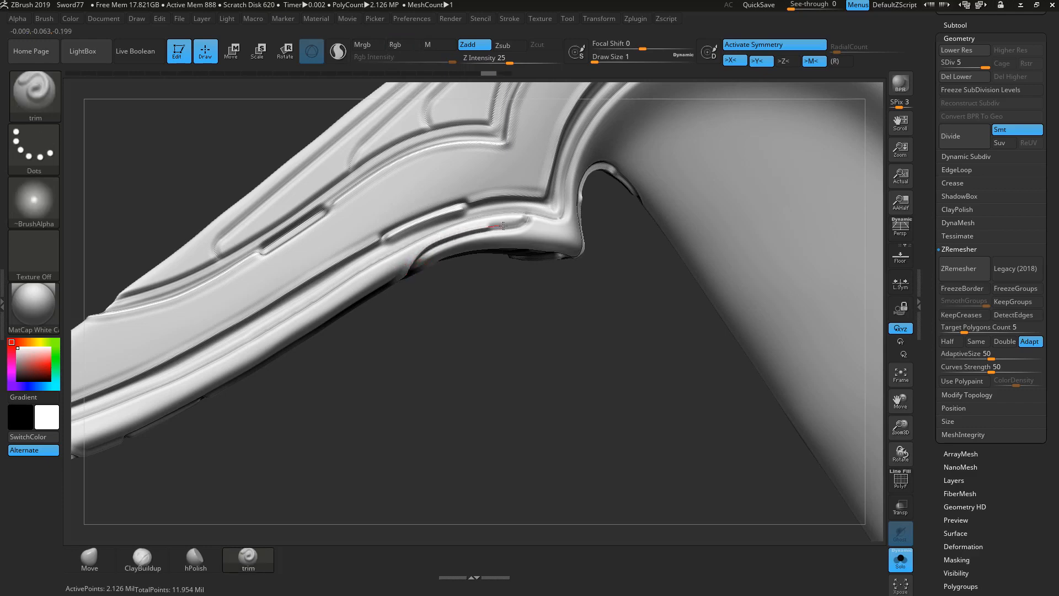
{"action": "left_click_drag", "start_coordinate": [531, 211], "coordinate": [532, 209]}
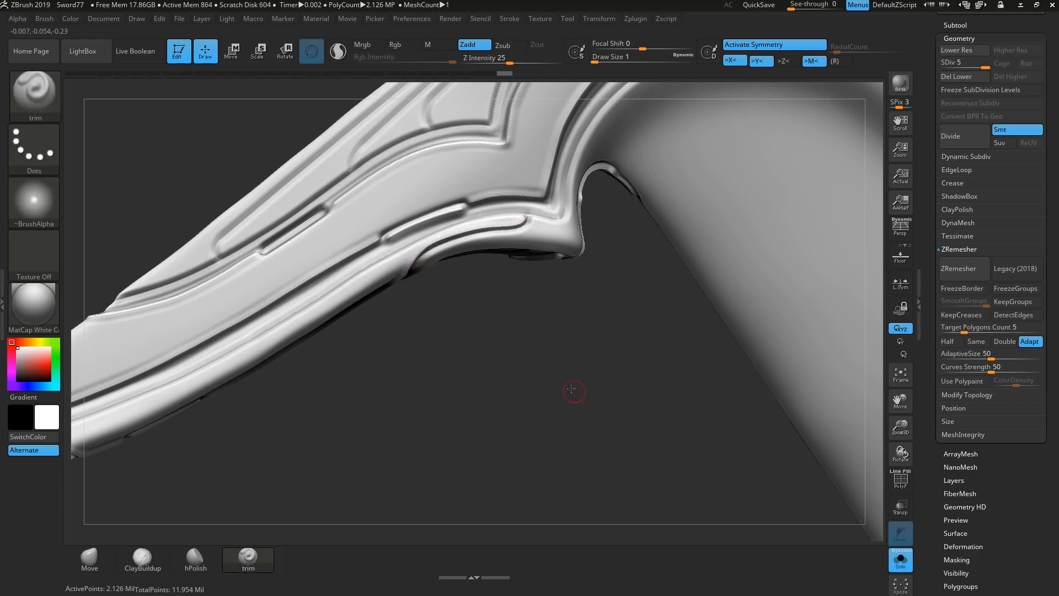
{"action": "mouse_move", "coordinate": [571, 390]}
{"action": "left_mouse_down", "text": "alt"}
{"action": "mouse_move", "coordinate": [490, 374]}
{"action": "mouse_move", "coordinate": [475, 309]}
{"action": "mouse_move", "coordinate": [466, 359]}
{"action": "mouse_move", "coordinate": [462, 343]}
{"action": "left_mouse_up", "text": "alt"}
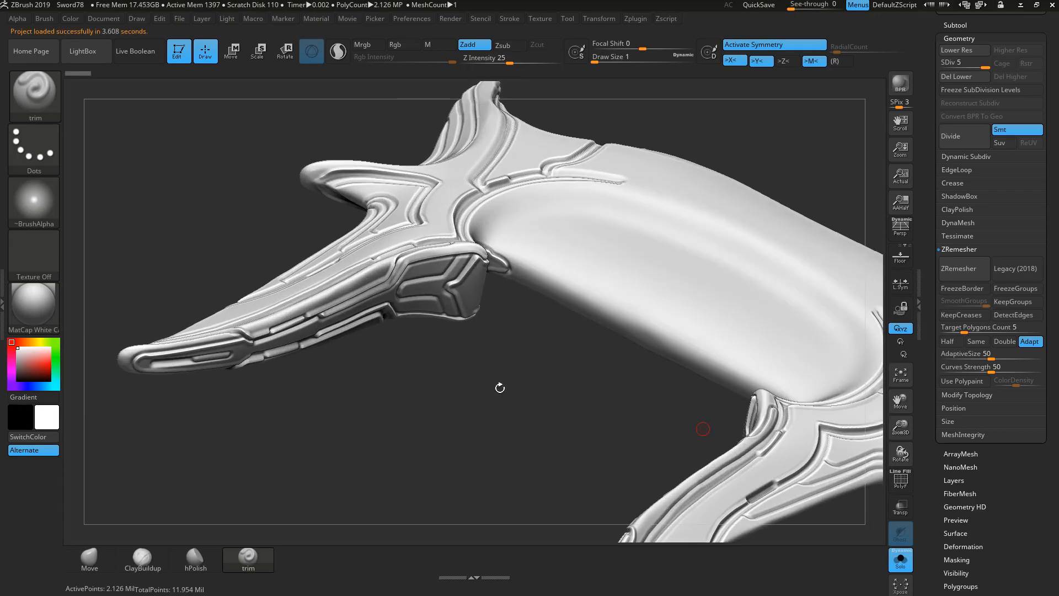
Step: Carve stepped notches joining the nested panel's grooves to the chevron groove at the base of the prong's inner face
{"action": "left_click_drag", "start_coordinate": [499, 388], "coordinate": [452, 267]}
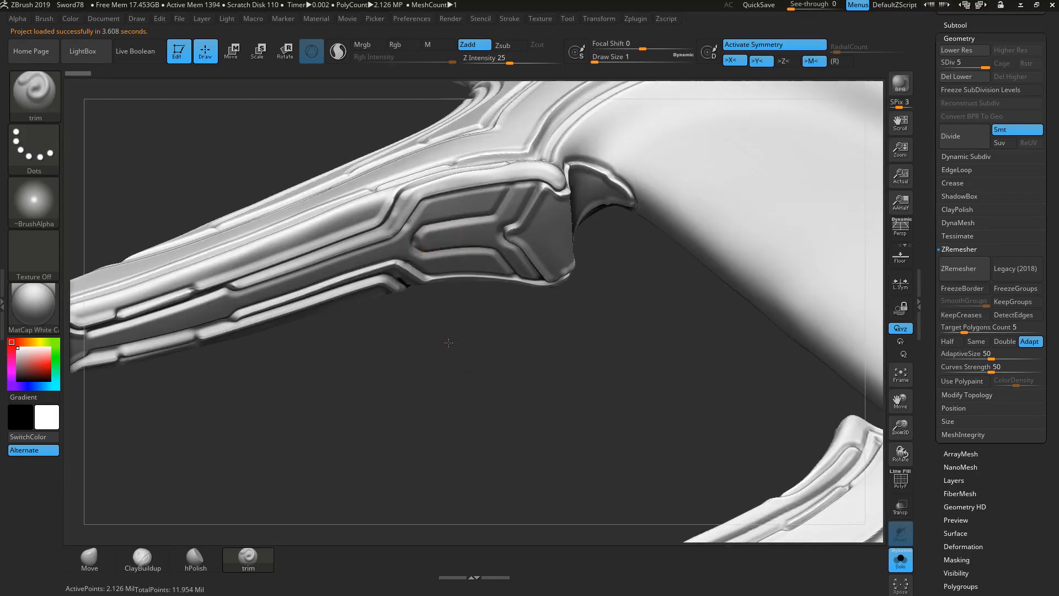
{"action": "mouse_move", "coordinate": [449, 343]}
{"action": "left_mouse_down"}
{"action": "mouse_move", "coordinate": [504, 395]}
{"action": "mouse_move", "coordinate": [584, 367]}
{"action": "mouse_move", "coordinate": [485, 386]}
{"action": "left_mouse_up"}
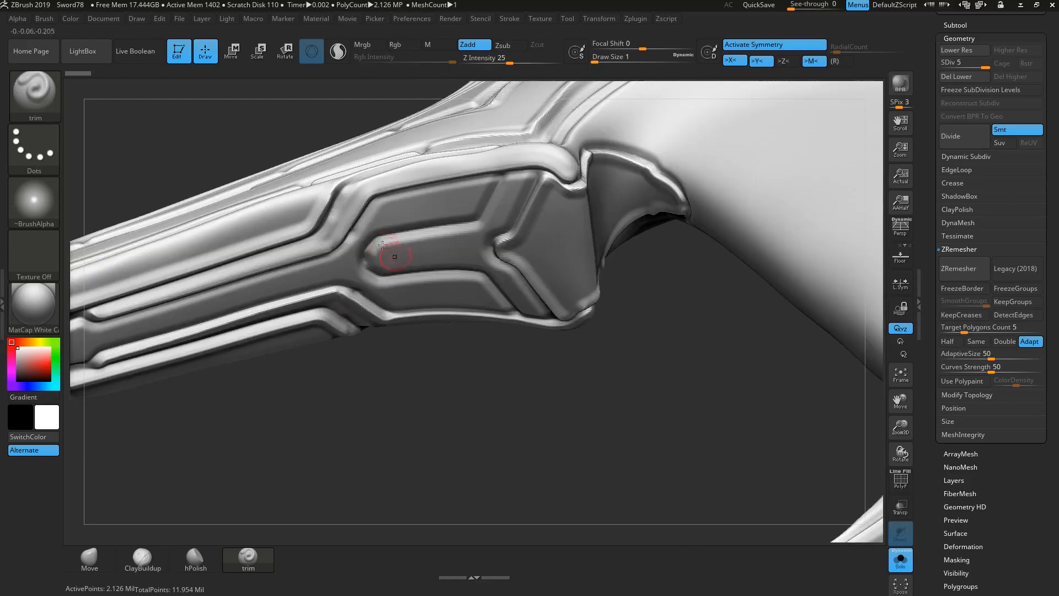
{"action": "mouse_move", "coordinate": [371, 247]}
{"action": "left_mouse_down"}
{"action": "mouse_move", "coordinate": [477, 225]}
{"action": "mouse_move", "coordinate": [505, 175]}
{"action": "mouse_move", "coordinate": [545, 173]}
{"action": "mouse_move", "coordinate": [554, 184]}
{"action": "left_mouse_up"}
{"action": "key", "text": "ctrl+z"}
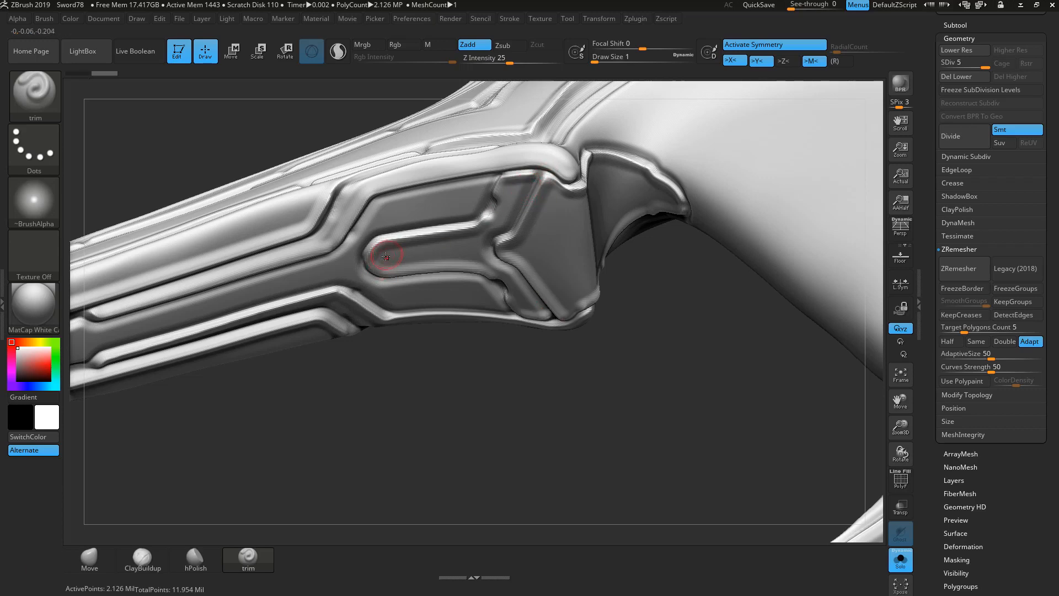
Step: Carve a recessed slot with a smaller inner groove inside the nested round-ended panel at the prong's base
{"action": "left_click_drag", "start_coordinate": [386, 257], "coordinate": [478, 251]}
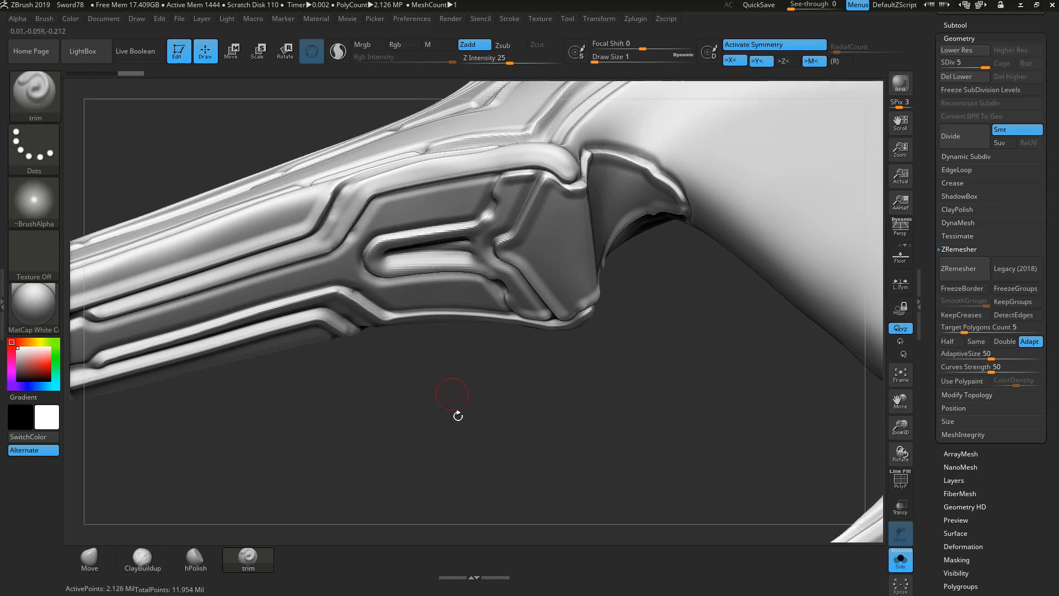
{"action": "left_click_drag", "start_coordinate": [458, 416], "coordinate": [456, 366]}
{"action": "left_click_drag", "start_coordinate": [393, 114], "coordinate": [425, 185]}
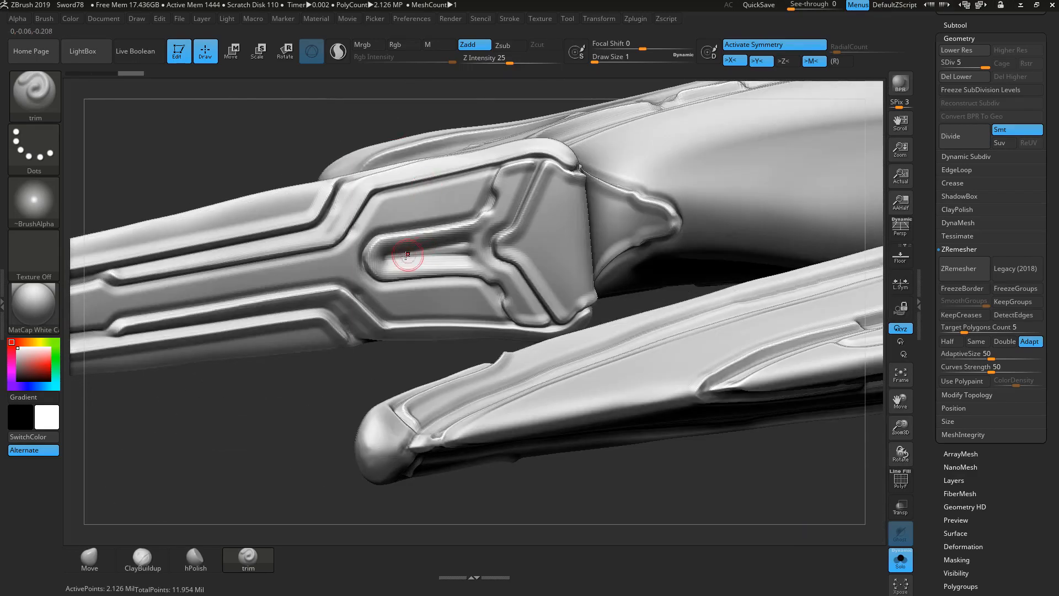
{"action": "mouse_move", "coordinate": [407, 255]}
{"action": "left_mouse_down"}
{"action": "mouse_move", "coordinate": [466, 249]}
{"action": "mouse_move", "coordinate": [427, 256]}
{"action": "mouse_move", "coordinate": [446, 268]}
{"action": "left_mouse_up"}
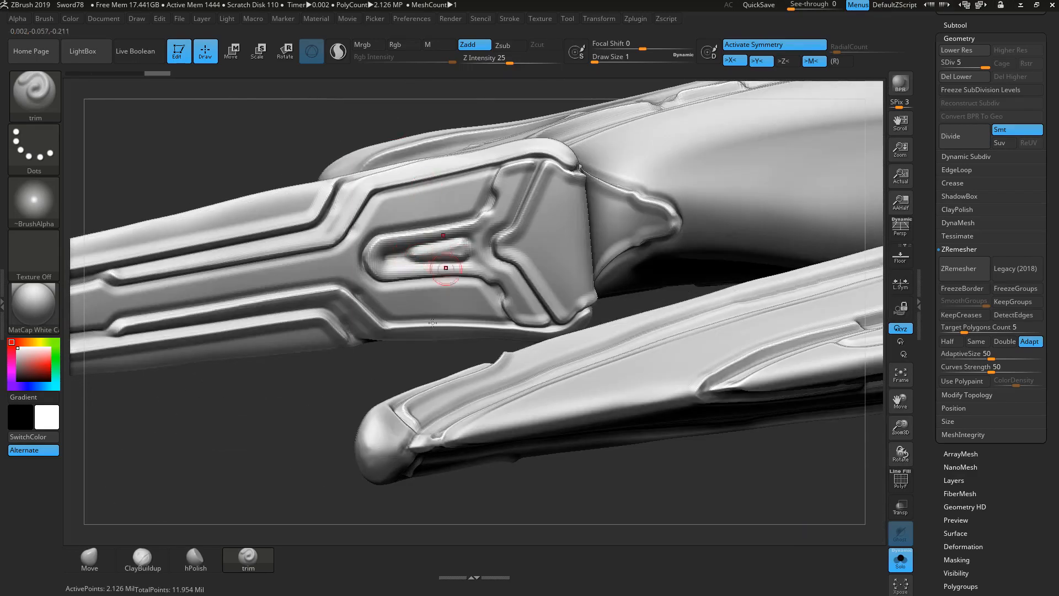
Step: Bring back all the sword parts in front view and select the curved rails flanking the skull piece
{"action": "left_click_drag", "start_coordinate": [320, 399], "coordinate": [355, 347]}
{"action": "mouse_move", "coordinate": [468, 367]}
{"action": "left_mouse_down"}
{"action": "mouse_move", "coordinate": [413, 416]}
{"action": "mouse_move", "coordinate": [475, 392]}
{"action": "mouse_move", "coordinate": [488, 434]}
{"action": "left_mouse_up"}
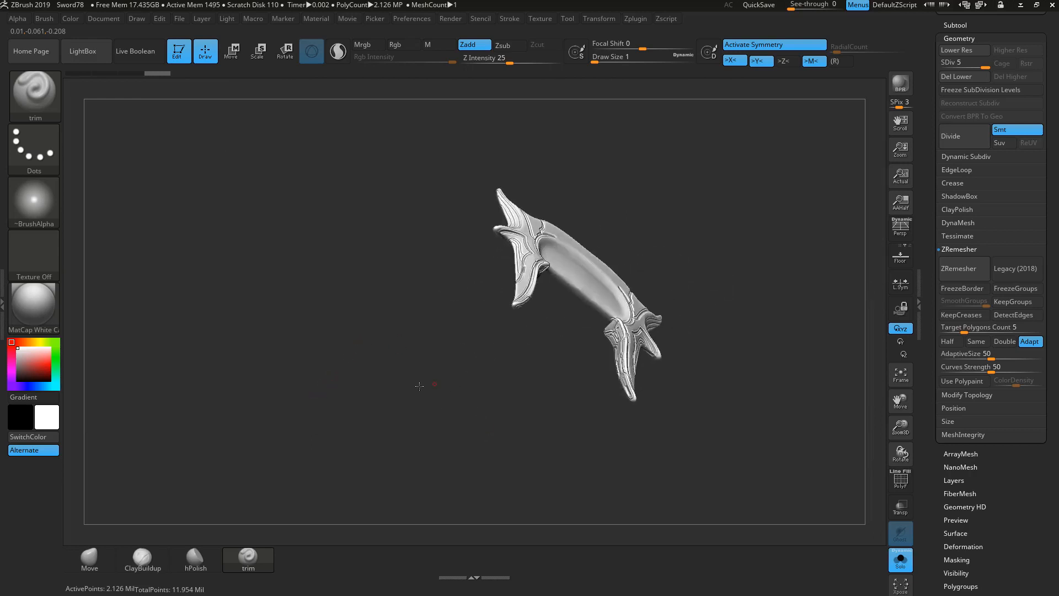
{"action": "mouse_move", "coordinate": [419, 386]}
{"action": "left_mouse_down"}
{"action": "mouse_move", "coordinate": [415, 459]}
{"action": "mouse_move", "coordinate": [389, 367]}
{"action": "mouse_move", "coordinate": [500, 351]}
{"action": "mouse_move", "coordinate": [765, 354]}
{"action": "left_mouse_up"}
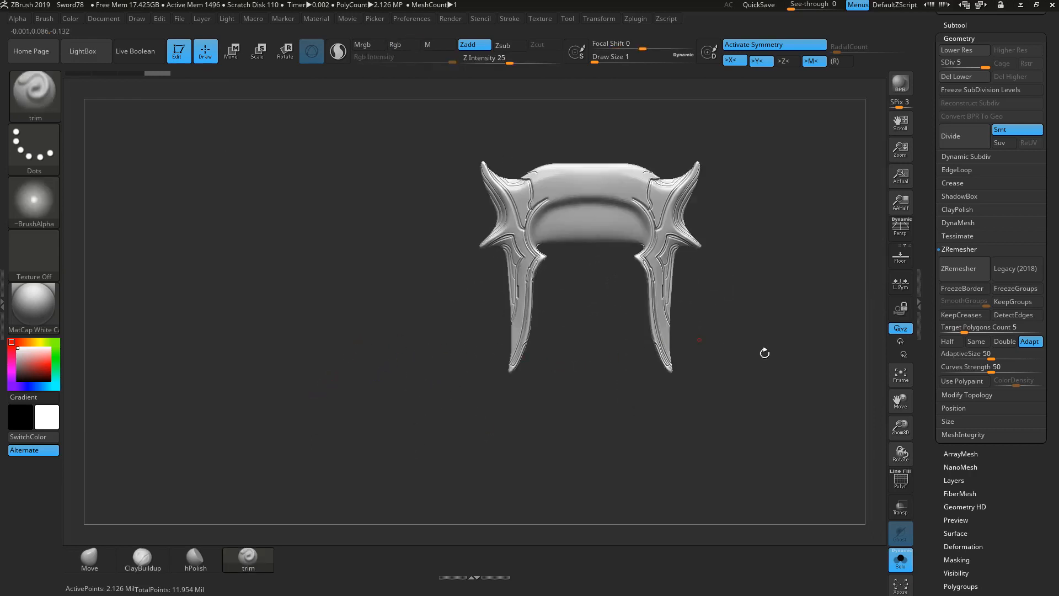
{"action": "left_click", "coordinate": [897, 562]}
{"action": "left_click_drag", "start_coordinate": [752, 269], "coordinate": [551, 276], "text": "alt"}
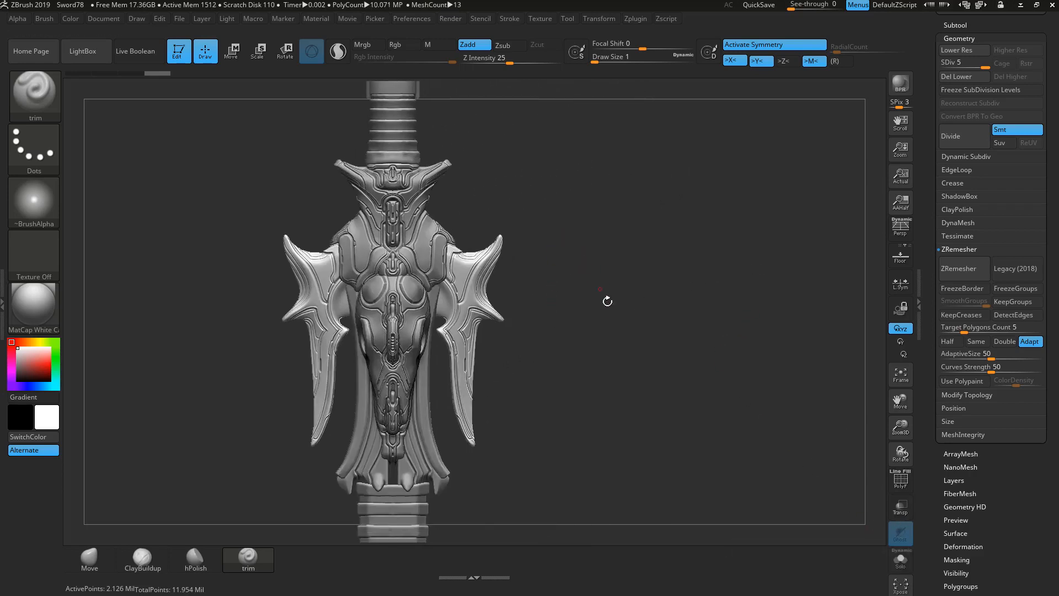
{"action": "left_click", "coordinate": [457, 415], "text": "alt"}
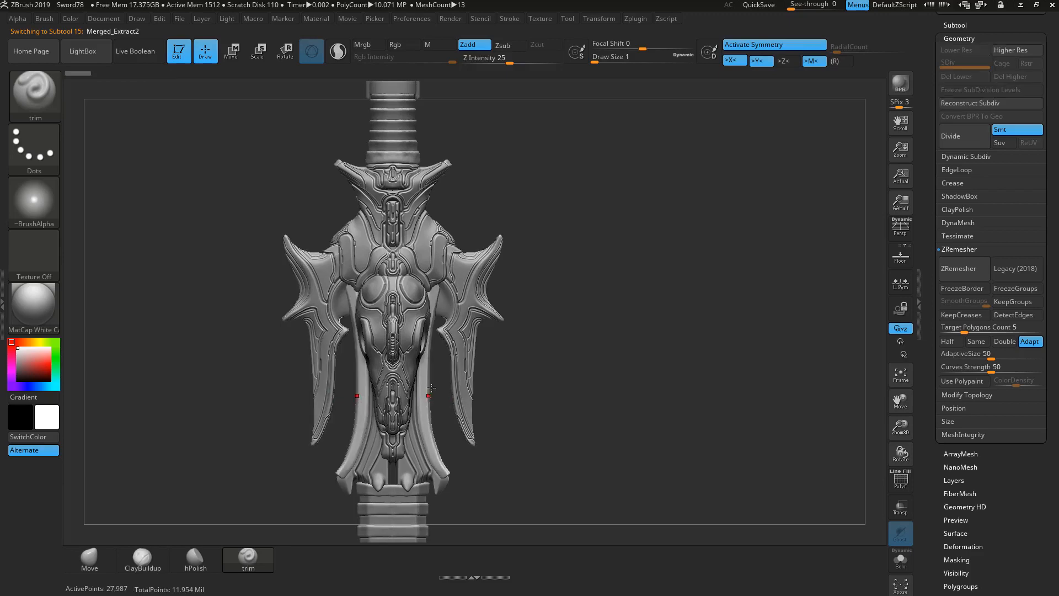
Step: Remesh the curved rails with ZRemesher at a target polygon count of 5 and subdivide them to level 4
{"action": "left_click_drag", "start_coordinate": [586, 447], "coordinate": [733, 330]}
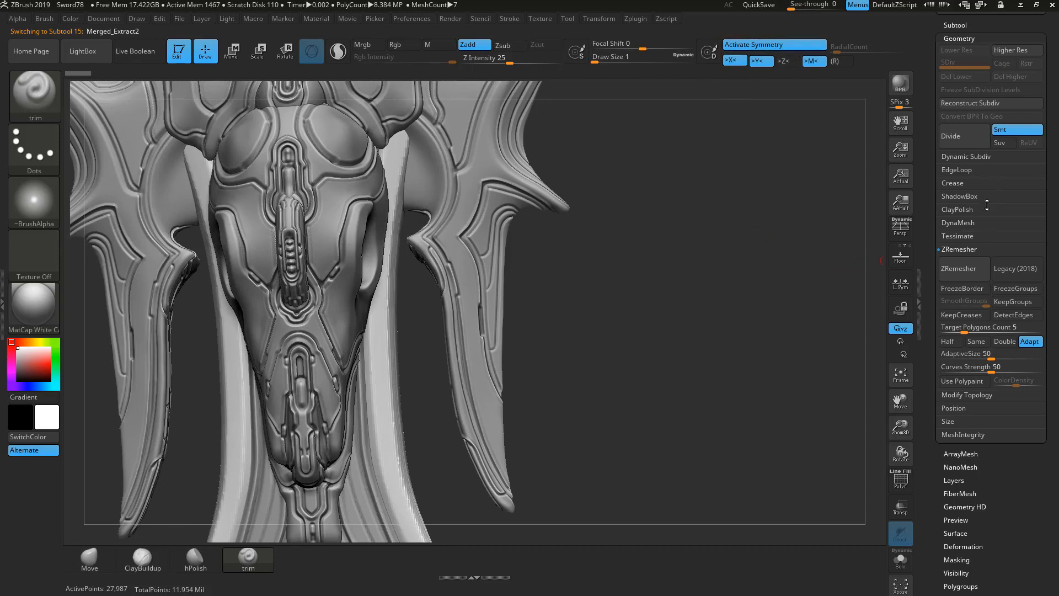
{"action": "left_click", "coordinate": [964, 270]}
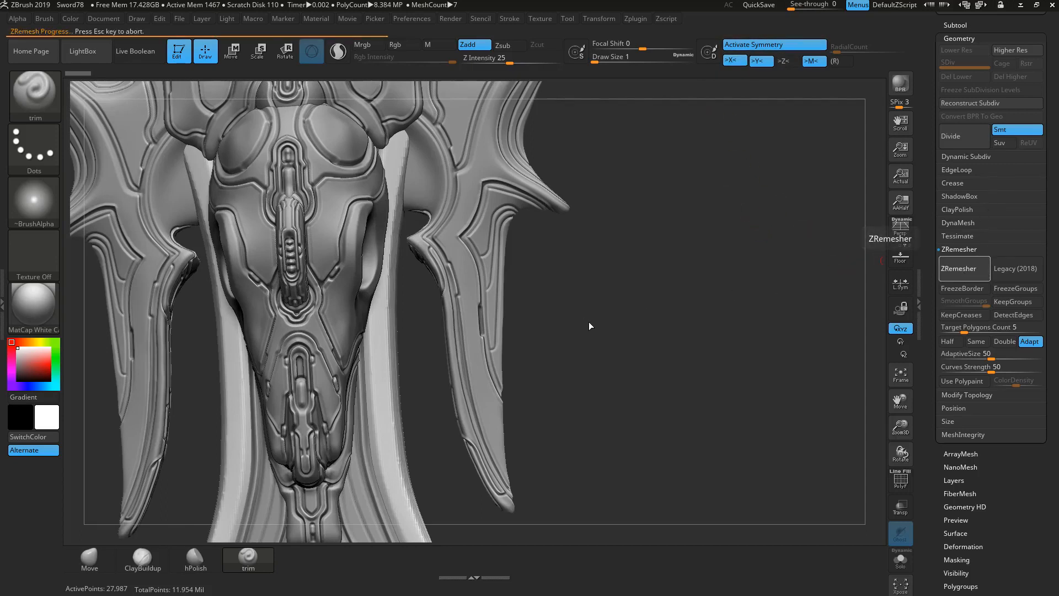
{"action": "left_click_drag", "start_coordinate": [590, 324], "coordinate": [742, 269]}
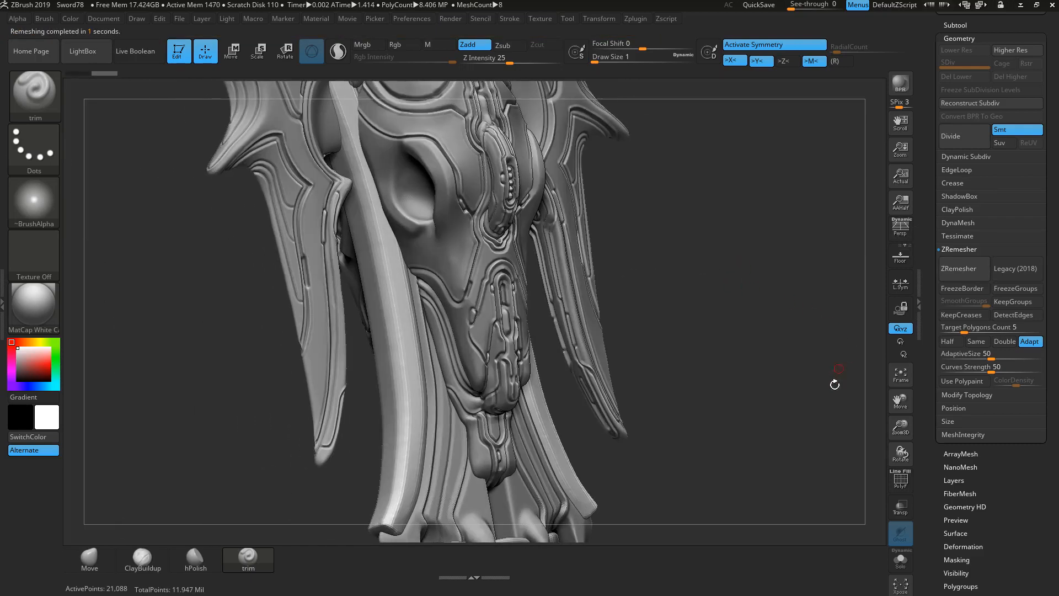
{"action": "left_click", "coordinate": [965, 137]}
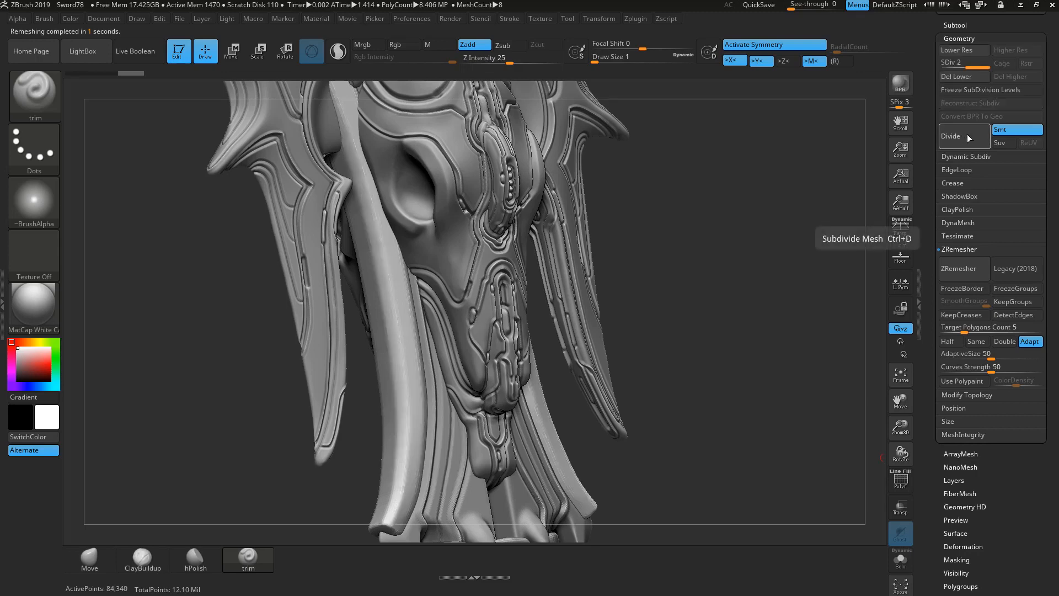
{"action": "left_click", "coordinate": [964, 137]}
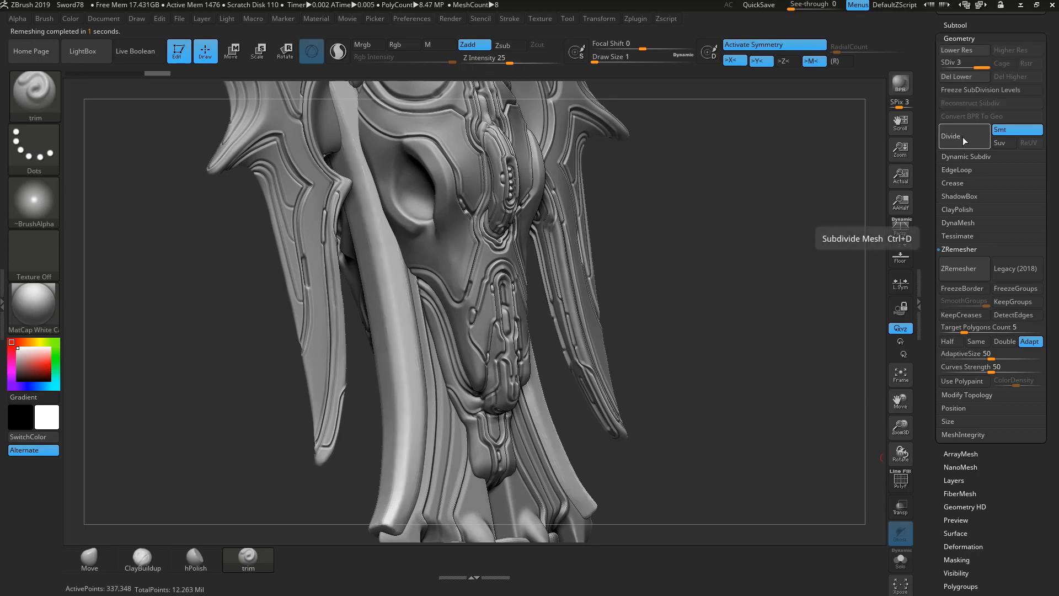
{"action": "left_click", "coordinate": [965, 137]}
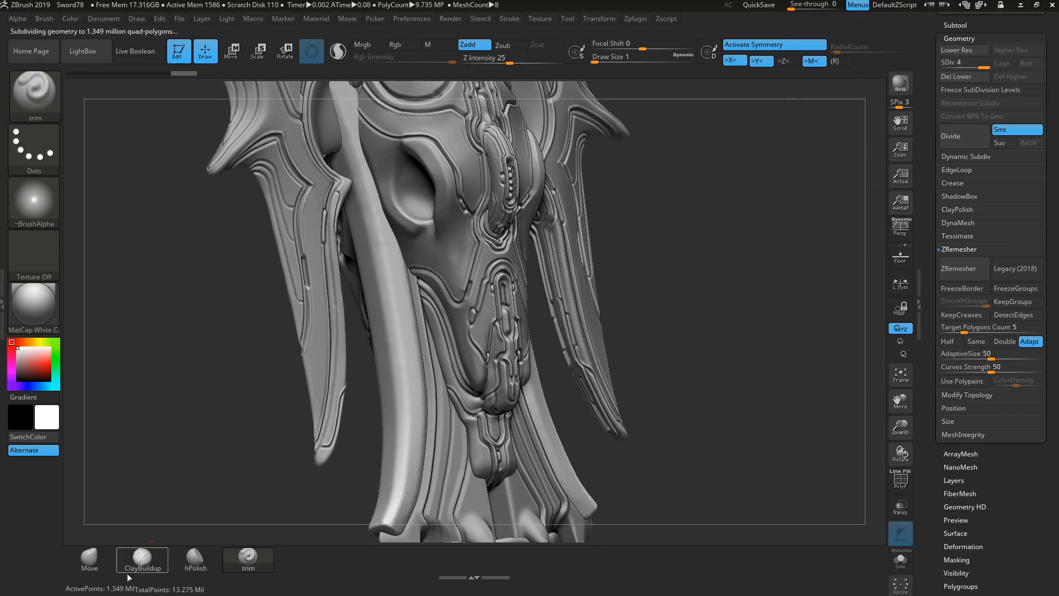
Step: Turn on ghosted transparency for the other parts and frame the guard horizontally around the curved rails
{"action": "left_click_drag", "start_coordinate": [720, 375], "coordinate": [687, 331]}
{"action": "mouse_move", "coordinate": [727, 293]}
{"action": "left_mouse_down"}
{"action": "mouse_move", "coordinate": [744, 258]}
{"action": "mouse_move", "coordinate": [718, 330]}
{"action": "mouse_move", "coordinate": [861, 355]}
{"action": "left_mouse_up"}
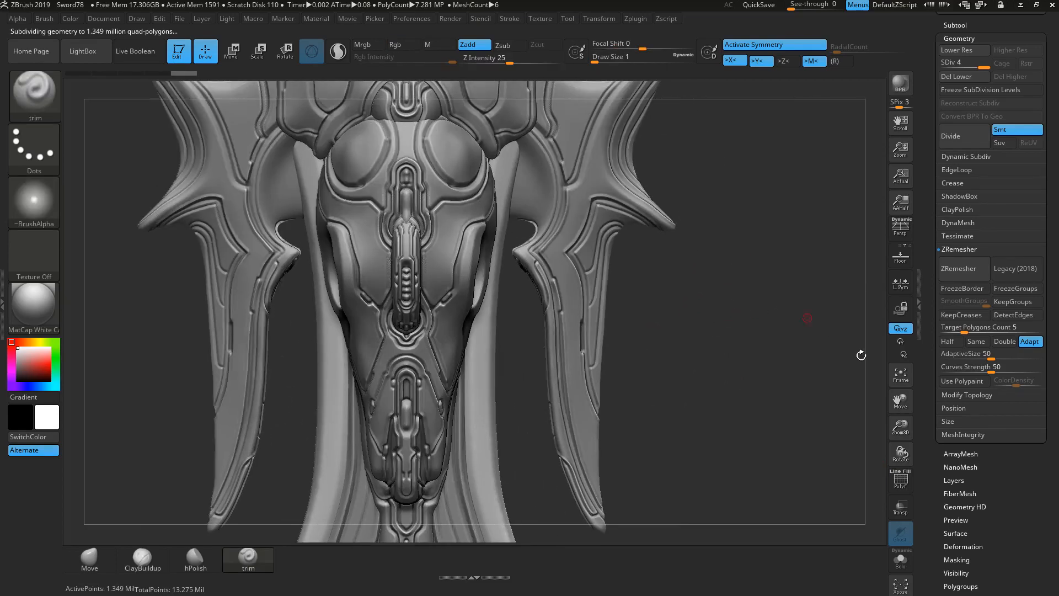
{"action": "left_click", "coordinate": [901, 507]}
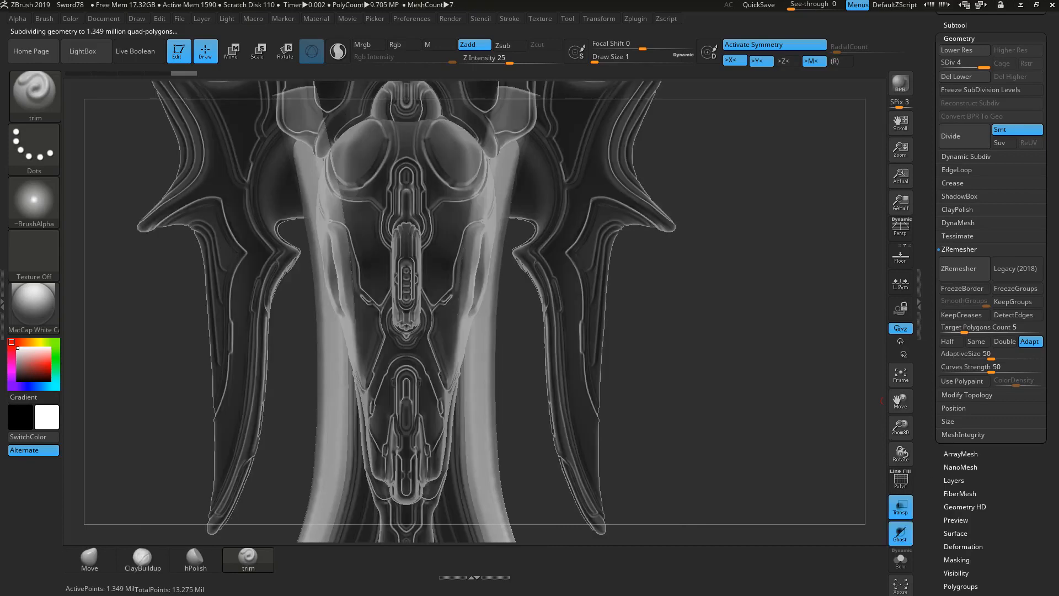
{"action": "left_click_drag", "start_coordinate": [792, 457], "coordinate": [773, 464]}
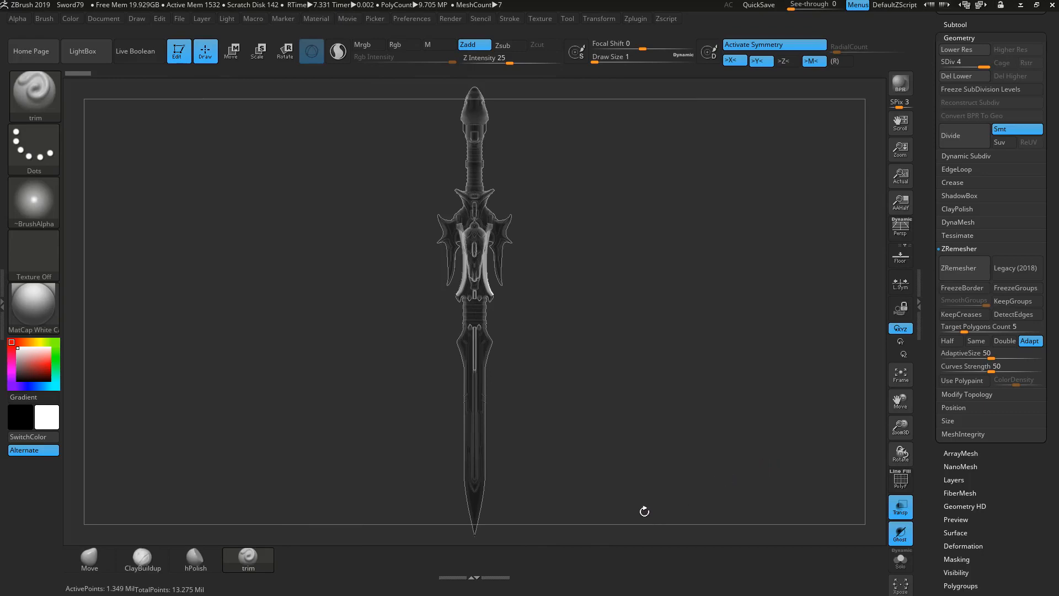
{"action": "left_click_drag", "start_coordinate": [645, 512], "coordinate": [587, 398]}
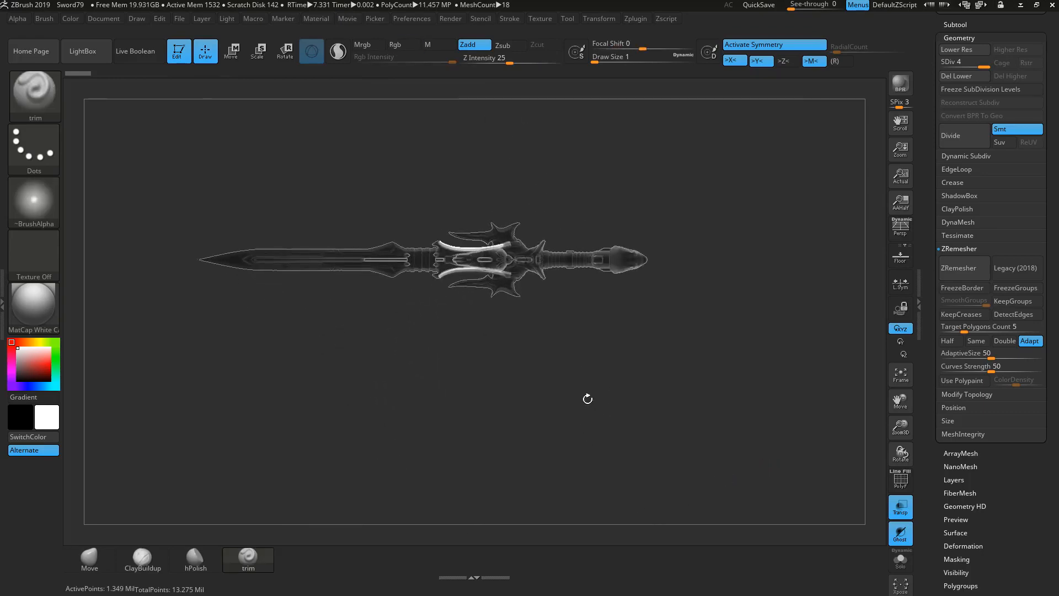
{"action": "key", "text": "f"}
{"action": "left_click_drag", "start_coordinate": [462, 496], "coordinate": [274, 443], "text": "alt"}
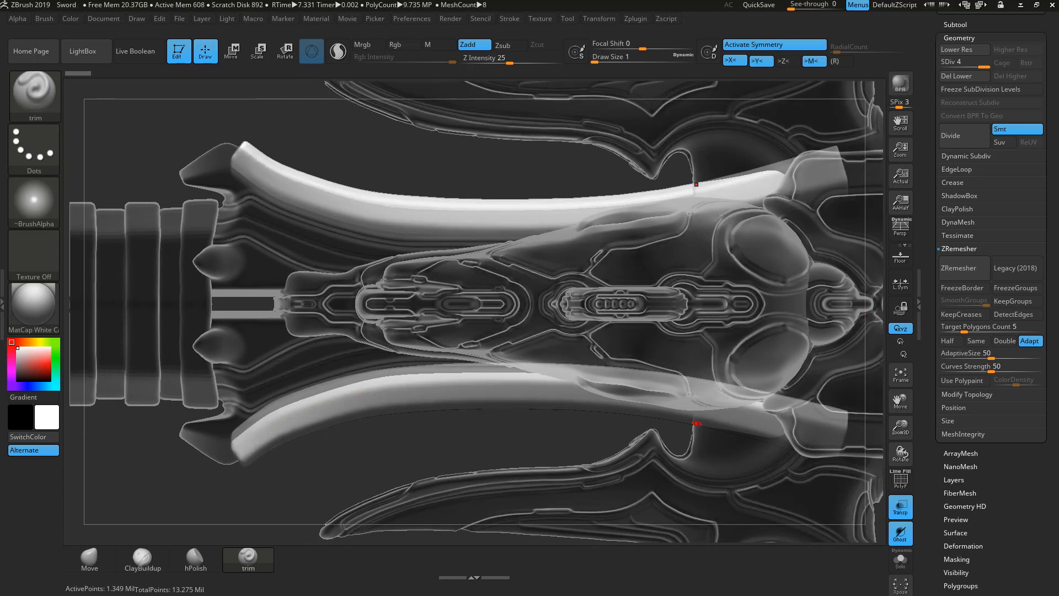
Step: Carve a groove lengthwise along the curved side bars with the trim brush and inspect it with transparency off and on
{"action": "left_click", "coordinate": [509, 19]}
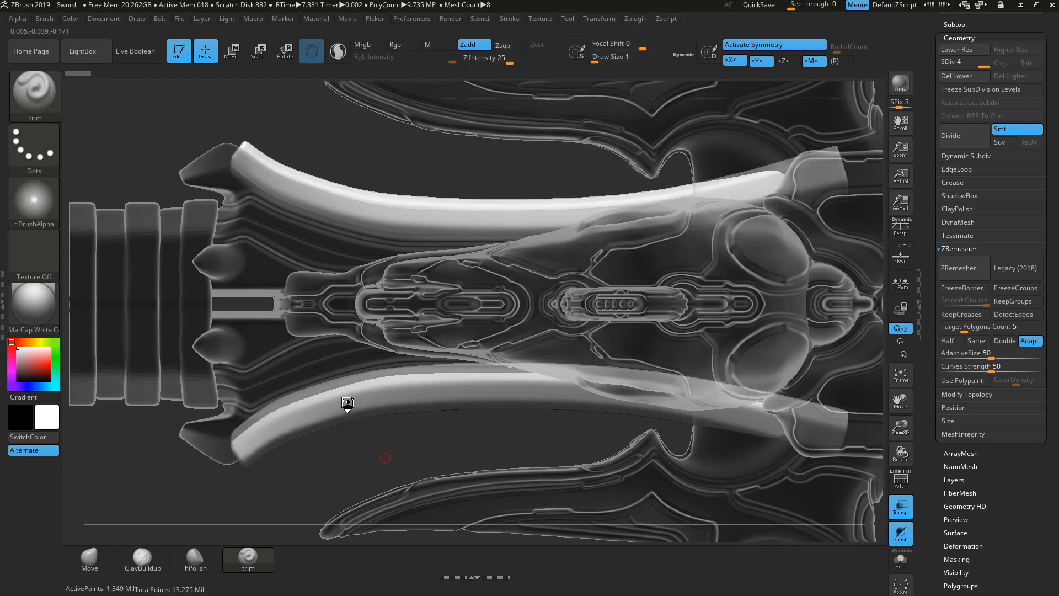
{"action": "mouse_move", "coordinate": [347, 402]}
{"action": "left_mouse_down", "text": "alt"}
{"action": "mouse_move", "coordinate": [340, 386]}
{"action": "mouse_move", "coordinate": [352, 386]}
{"action": "mouse_move", "coordinate": [337, 392]}
{"action": "left_mouse_up", "text": "alt"}
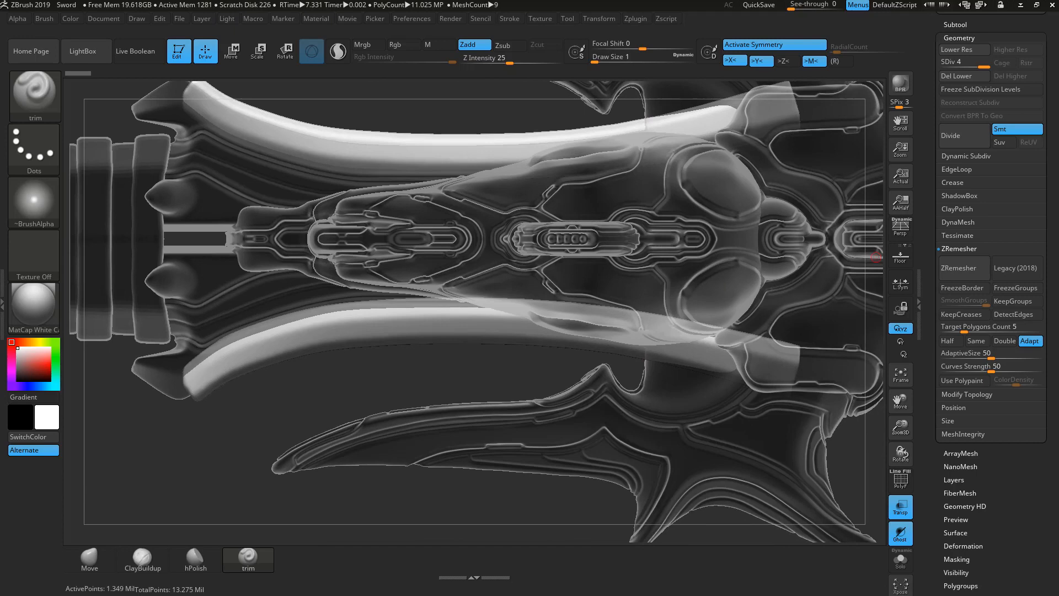
{"action": "mouse_move", "coordinate": [190, 380]}
{"action": "left_mouse_down"}
{"action": "mouse_move", "coordinate": [232, 356]}
{"action": "mouse_move", "coordinate": [352, 324]}
{"action": "mouse_move", "coordinate": [428, 322]}
{"action": "mouse_move", "coordinate": [645, 334]}
{"action": "mouse_move", "coordinate": [791, 381]}
{"action": "left_mouse_up"}
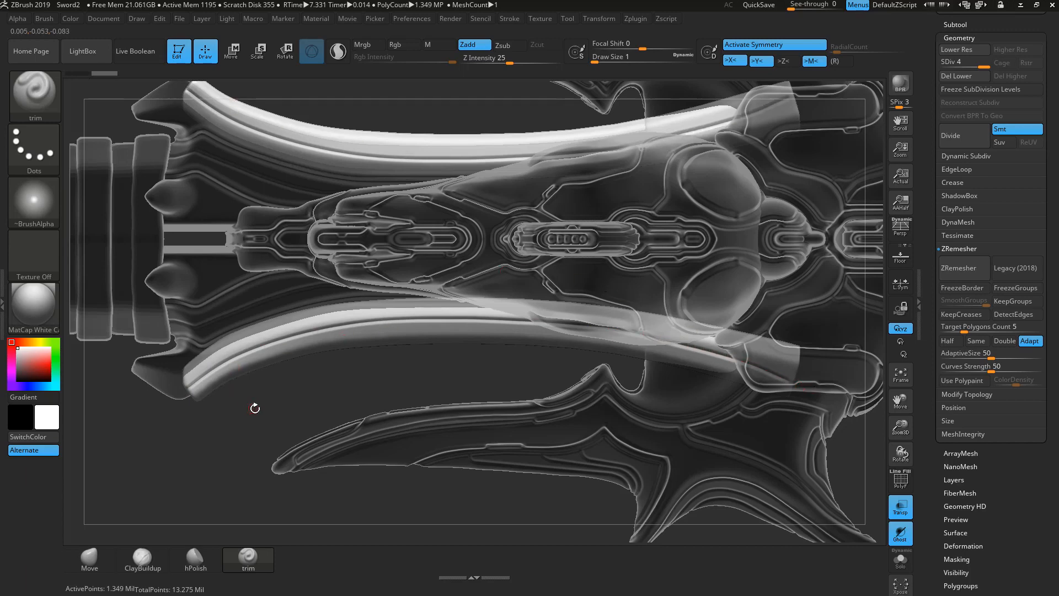
{"action": "left_click", "coordinate": [907, 514]}
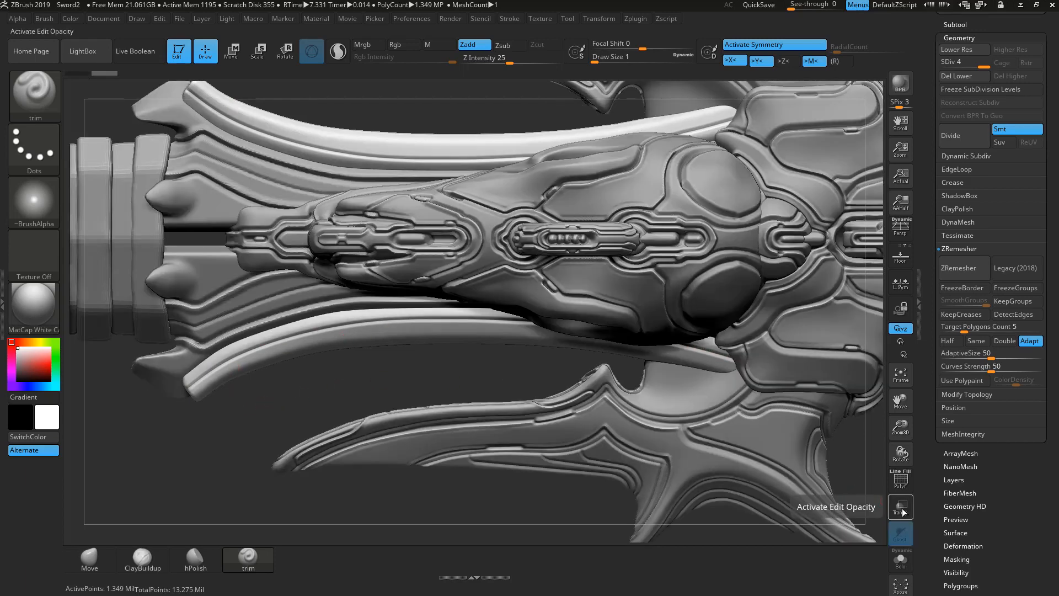
{"action": "left_click", "coordinate": [908, 514]}
{"action": "left_click", "coordinate": [908, 514]}
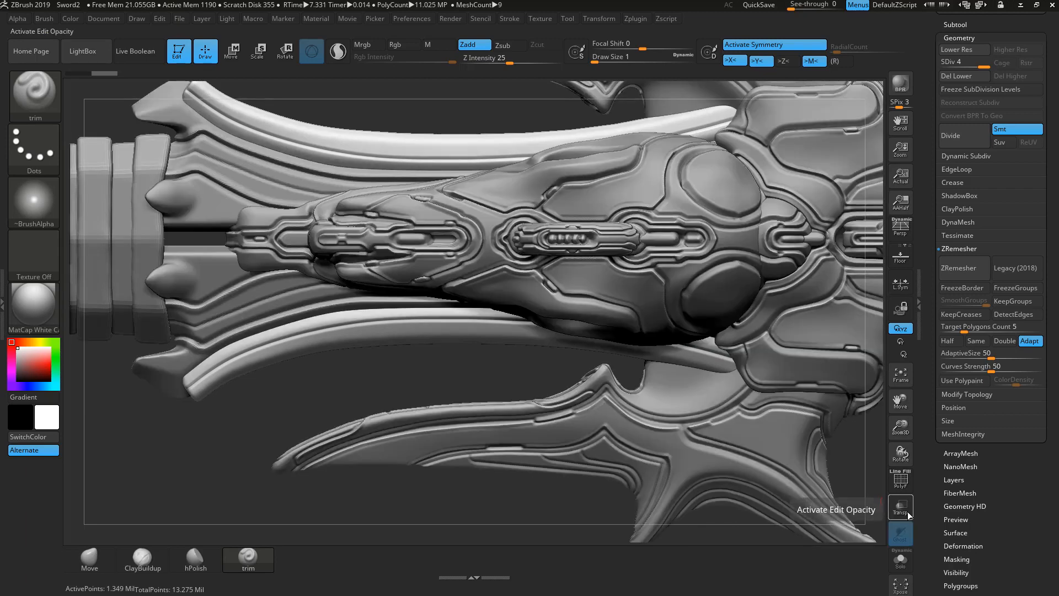
{"action": "left_click", "coordinate": [909, 516]}
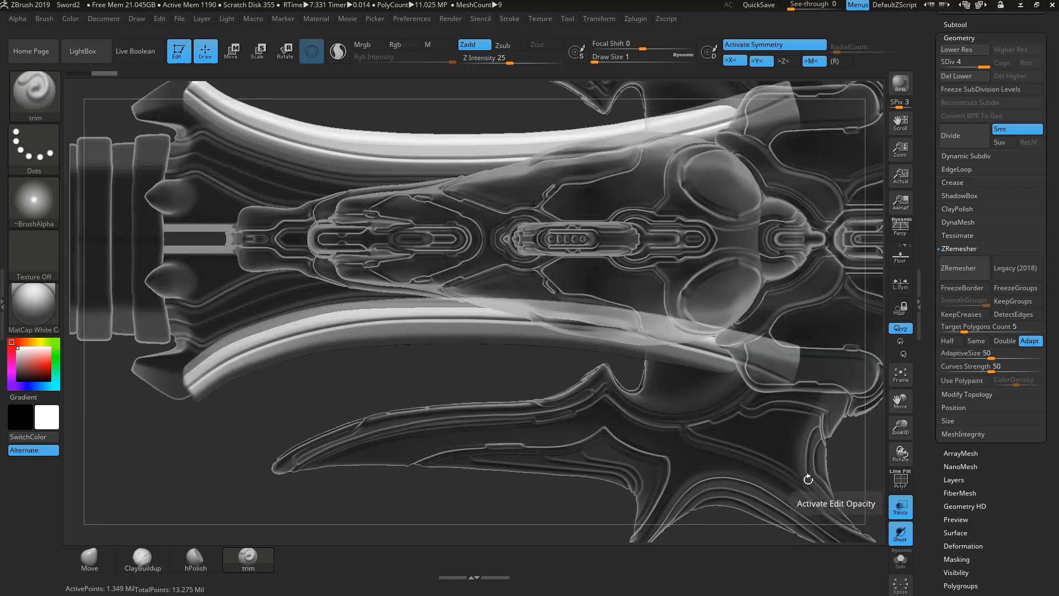
{"action": "left_click_drag", "start_coordinate": [255, 424], "coordinate": [255, 387]}
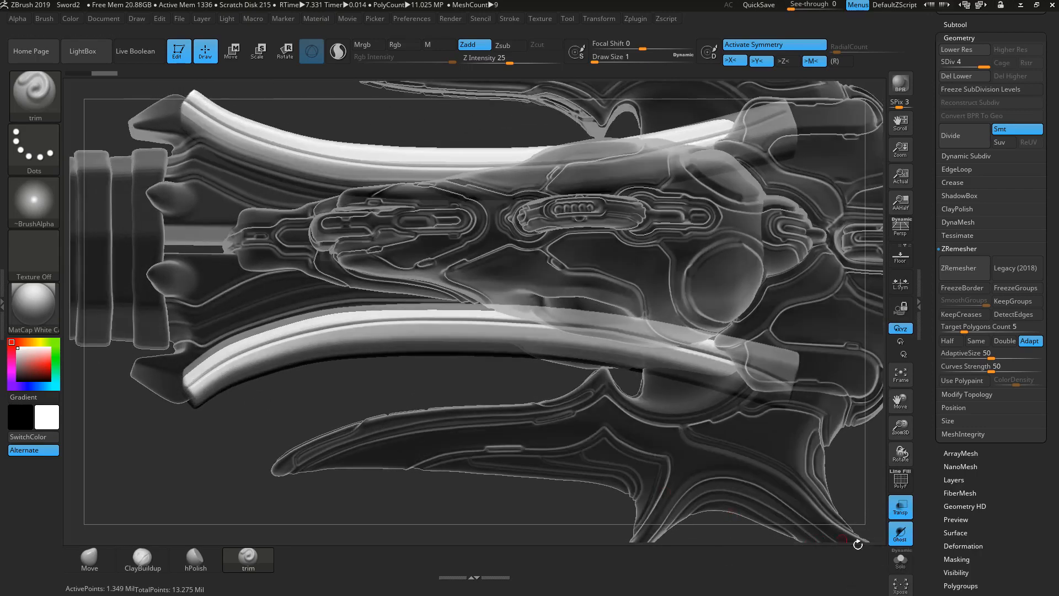
Step: Isolate the curved bars and outline a panel at their narrow end, closing its inner corners with short diagonal grooves
{"action": "left_click", "coordinate": [902, 561]}
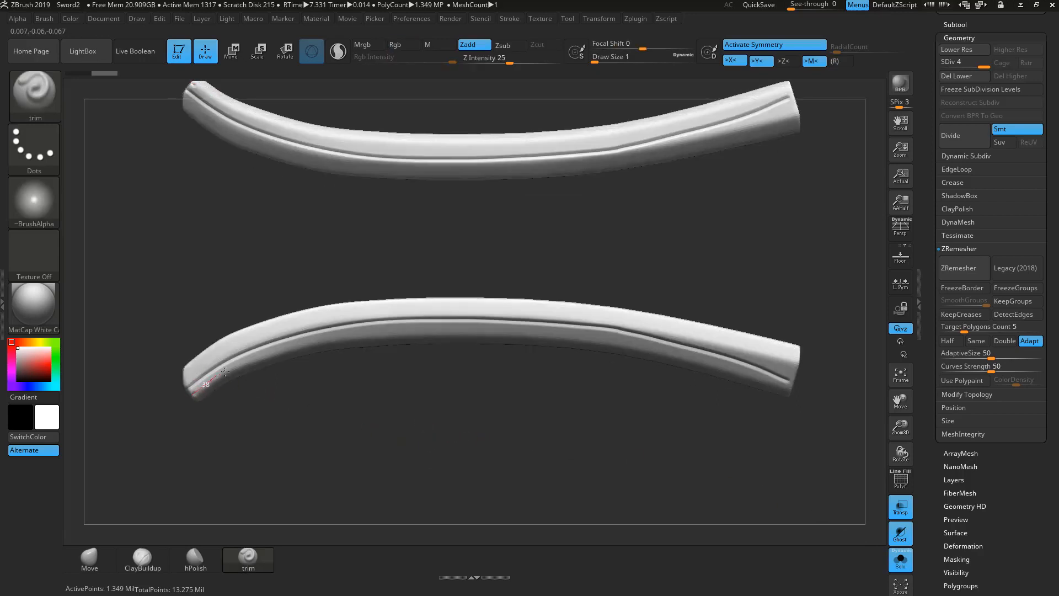
{"action": "mouse_move", "coordinate": [226, 371]}
{"action": "left_mouse_down"}
{"action": "mouse_move", "coordinate": [329, 342]}
{"action": "mouse_move", "coordinate": [349, 362]}
{"action": "left_mouse_up"}
{"action": "left_click_drag", "start_coordinate": [422, 455], "coordinate": [431, 282]}
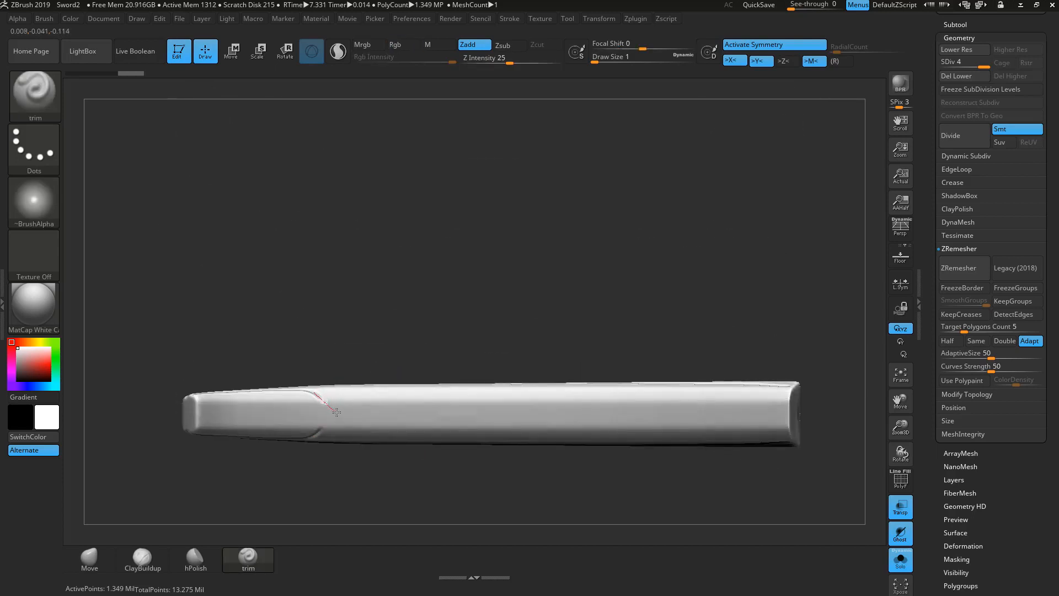
{"action": "left_click_drag", "start_coordinate": [342, 417], "coordinate": [343, 417]}
{"action": "key", "text": "ctrl+z"}
{"action": "mouse_move", "coordinate": [403, 280]}
{"action": "left_mouse_down", "text": "alt"}
{"action": "mouse_move", "coordinate": [423, 280]}
{"action": "mouse_move", "coordinate": [436, 326]}
{"action": "left_mouse_up", "text": "alt"}
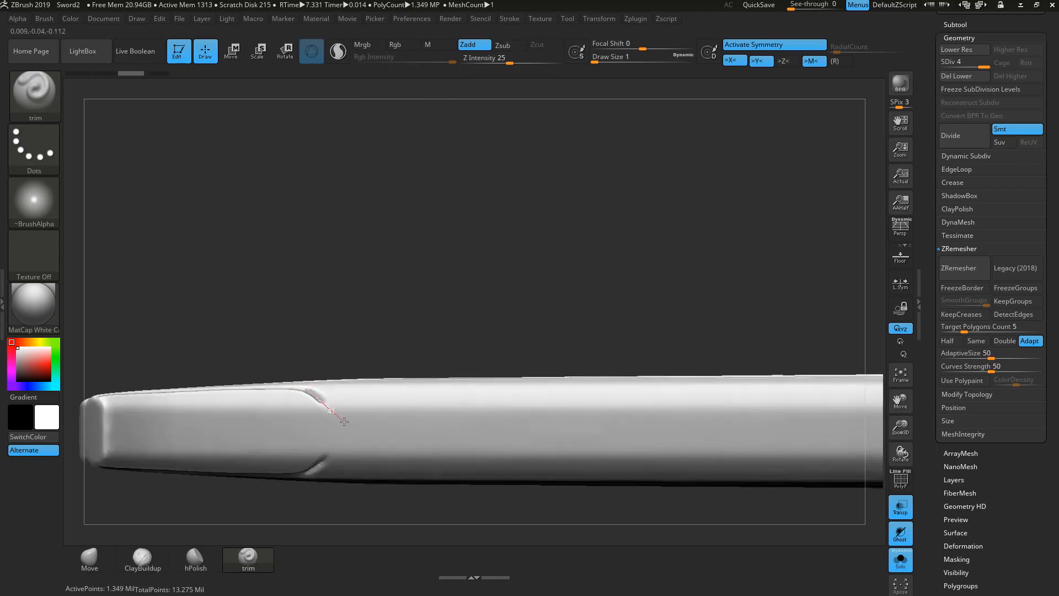
{"action": "left_click_drag", "start_coordinate": [345, 421], "coordinate": [350, 421]}
Step: Extend paired stepped grooves from the end panel along the bar's outer face, flaring outward near the wide end
{"action": "left_click_drag", "start_coordinate": [501, 305], "coordinate": [445, 310], "text": "alt"}
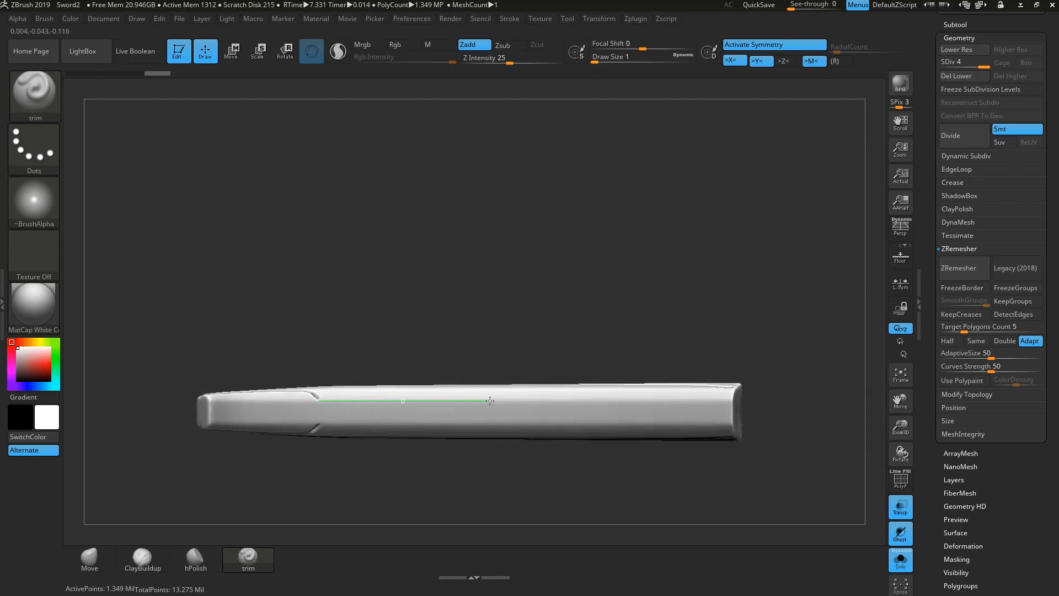
{"action": "left_click_drag", "start_coordinate": [490, 401], "coordinate": [493, 407]}
{"action": "left_click_drag", "start_coordinate": [583, 404], "coordinate": [594, 383]}
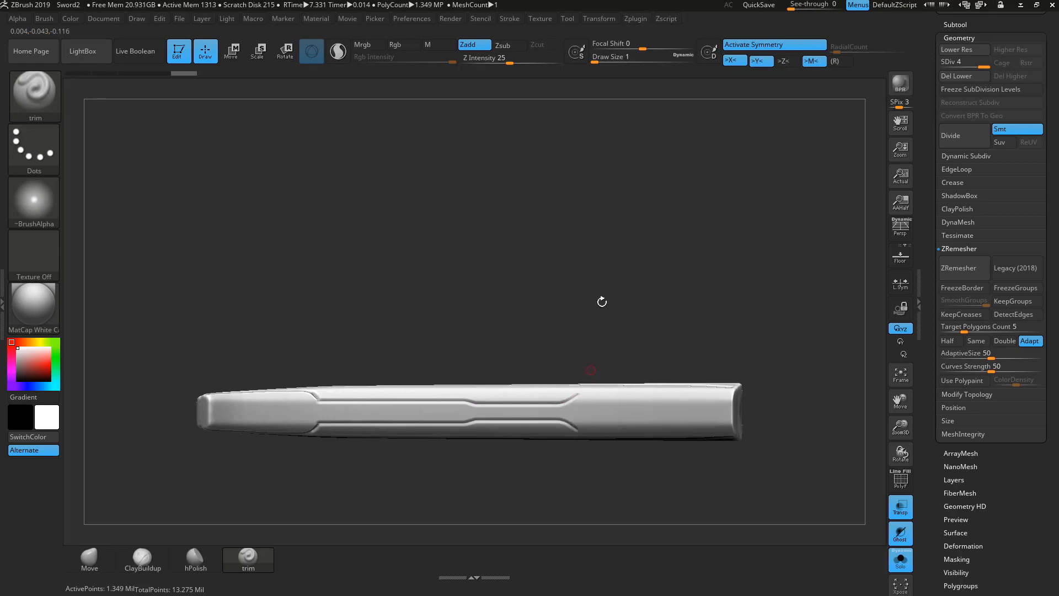
{"action": "left_click_drag", "start_coordinate": [603, 301], "coordinate": [639, 377]}
{"action": "left_click", "coordinate": [901, 560]}
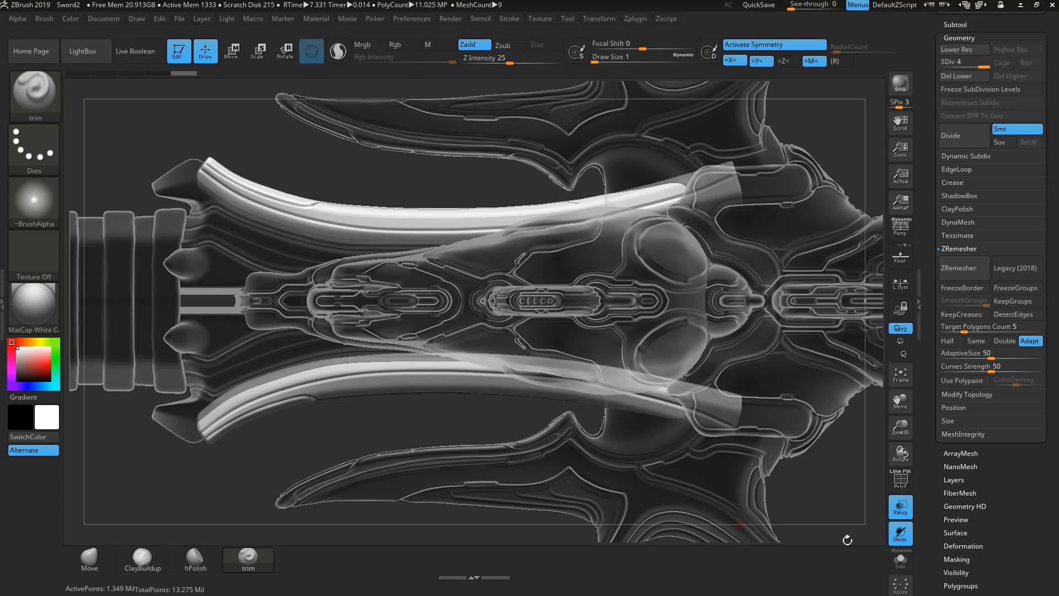
Step: Adjust the stroke settings and lengthen the flared groove ends toward the edges of the isolated bar
{"action": "left_click", "coordinate": [502, 19]}
{"action": "left_click_drag", "start_coordinate": [555, 237], "coordinate": [547, 238]}
{"action": "left_click", "coordinate": [901, 559]}
{"action": "left_click_drag", "start_coordinate": [588, 498], "coordinate": [596, 467]}
{"action": "left_click_drag", "start_coordinate": [596, 466], "coordinate": [599, 358]}
{"action": "left_click_drag", "start_coordinate": [571, 519], "coordinate": [346, 549], "text": "alt"}
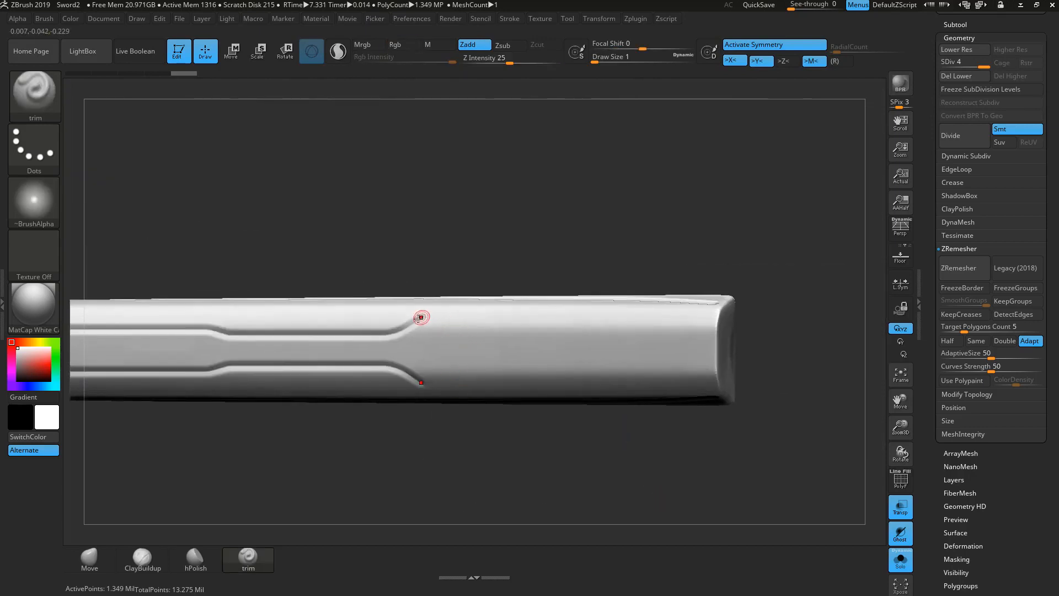
{"action": "left_click_drag", "start_coordinate": [409, 325], "coordinate": [421, 315]}
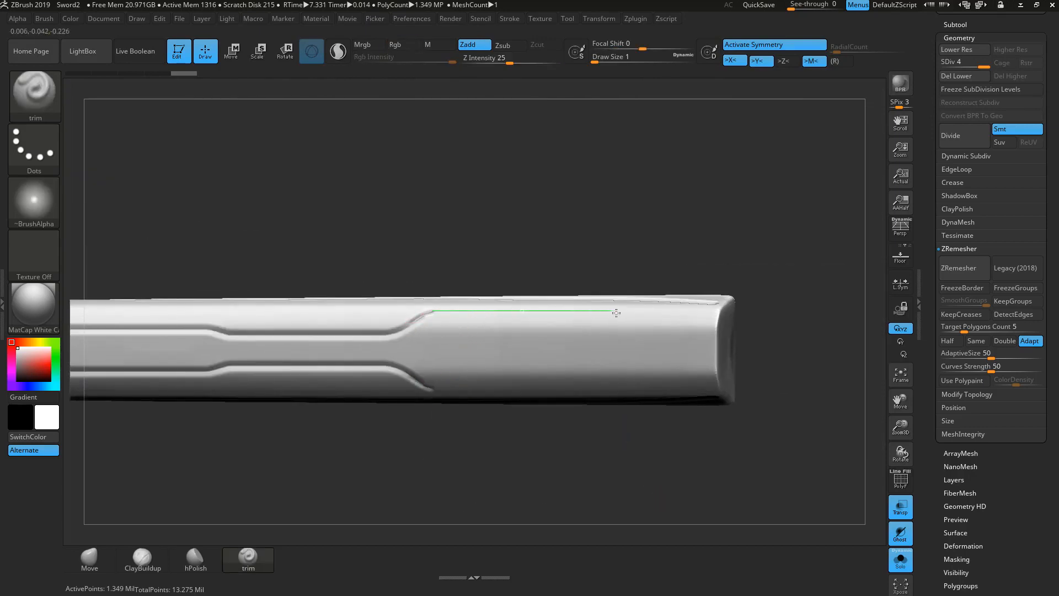
Step: Try to continue the flared grooves in straight lines toward the bar's wide end
{"action": "left_click_drag", "start_coordinate": [632, 313], "coordinate": [632, 313], "text": "shift"}
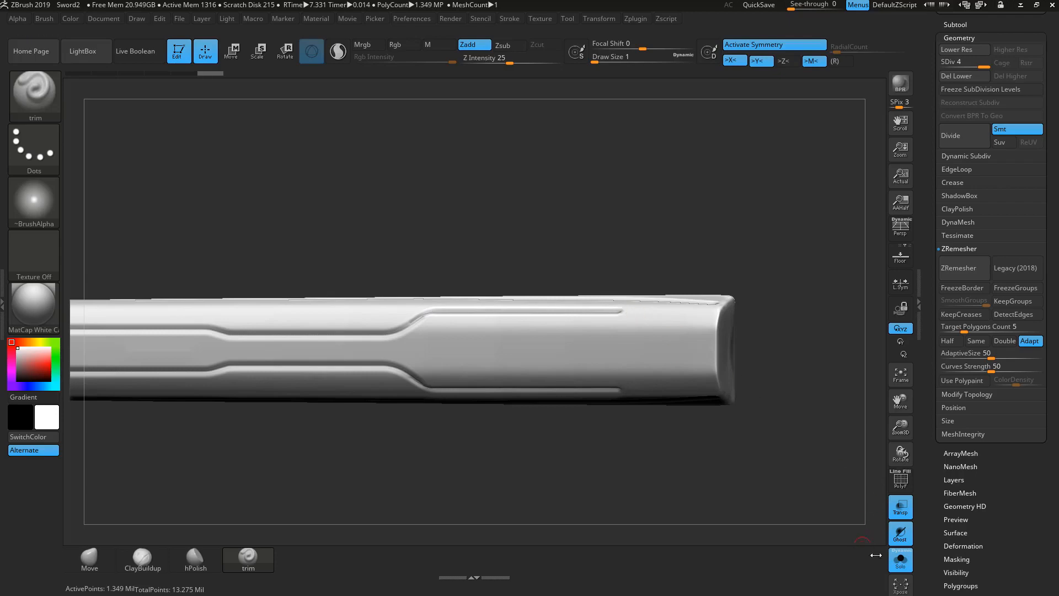
{"action": "left_click", "coordinate": [901, 560]}
{"action": "left_click_drag", "start_coordinate": [842, 193], "coordinate": [829, 283]}
{"action": "key", "text": "ctrl+z"}
{"action": "key", "text": "ctrl+z"}
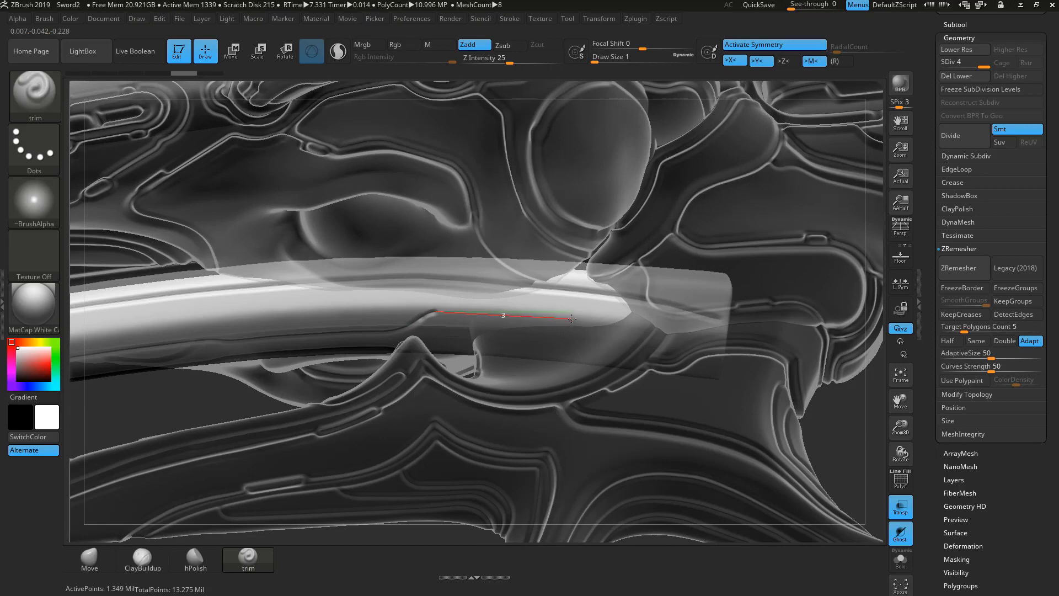
Step: With the other parts visible, carve the flared groove onward and round it back into the upper groove before the overlapping parts
{"action": "left_click_drag", "start_coordinate": [573, 318], "coordinate": [583, 319]}
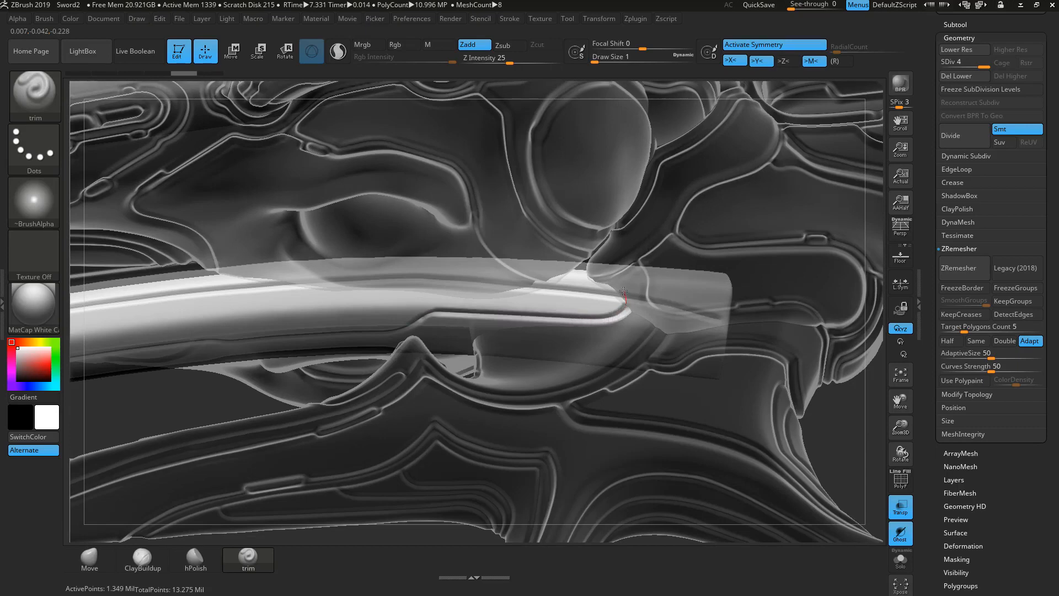
{"action": "left_click_drag", "start_coordinate": [621, 288], "coordinate": [614, 282]}
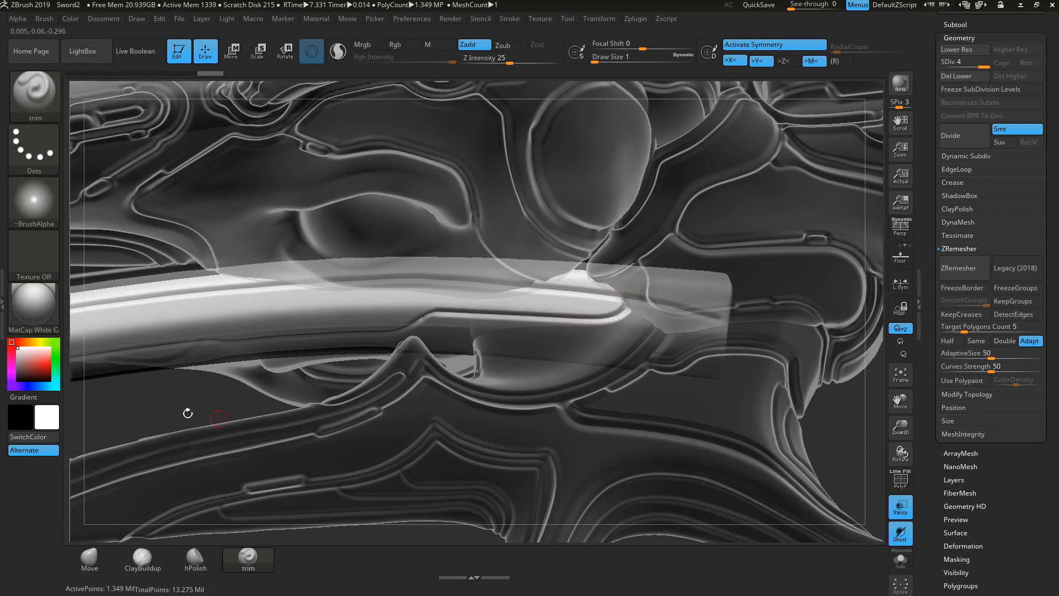
Step: Carve wavy grooves across the tip of the bar's narrow end
{"action": "left_click_drag", "start_coordinate": [149, 403], "coordinate": [659, 398], "text": "alt"}
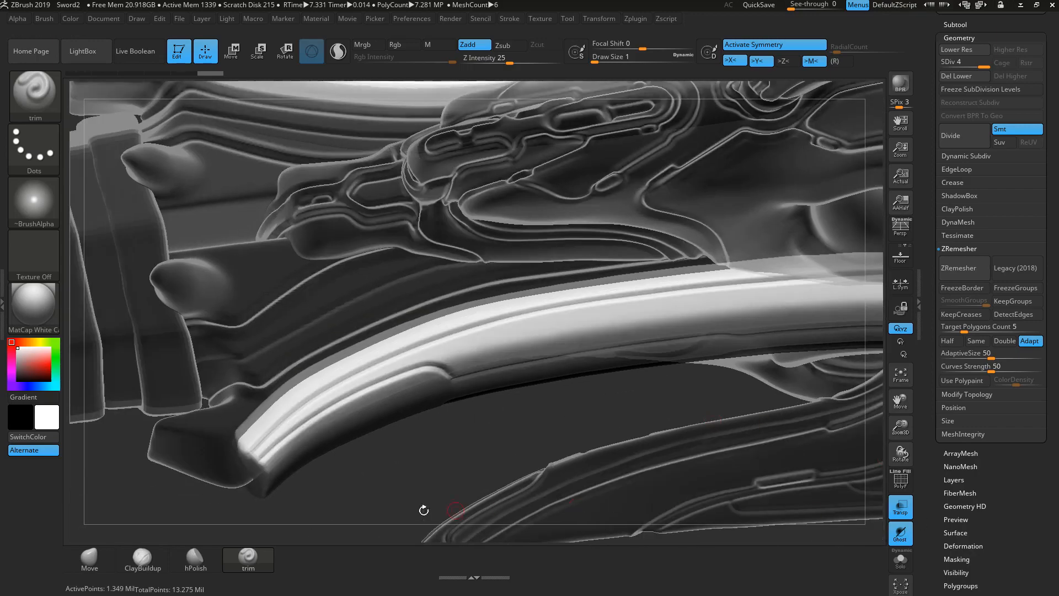
{"action": "mouse_move", "coordinate": [424, 510]}
{"action": "left_mouse_down"}
{"action": "mouse_move", "coordinate": [436, 474]}
{"action": "mouse_move", "coordinate": [392, 480]}
{"action": "mouse_move", "coordinate": [478, 479]}
{"action": "left_mouse_up"}
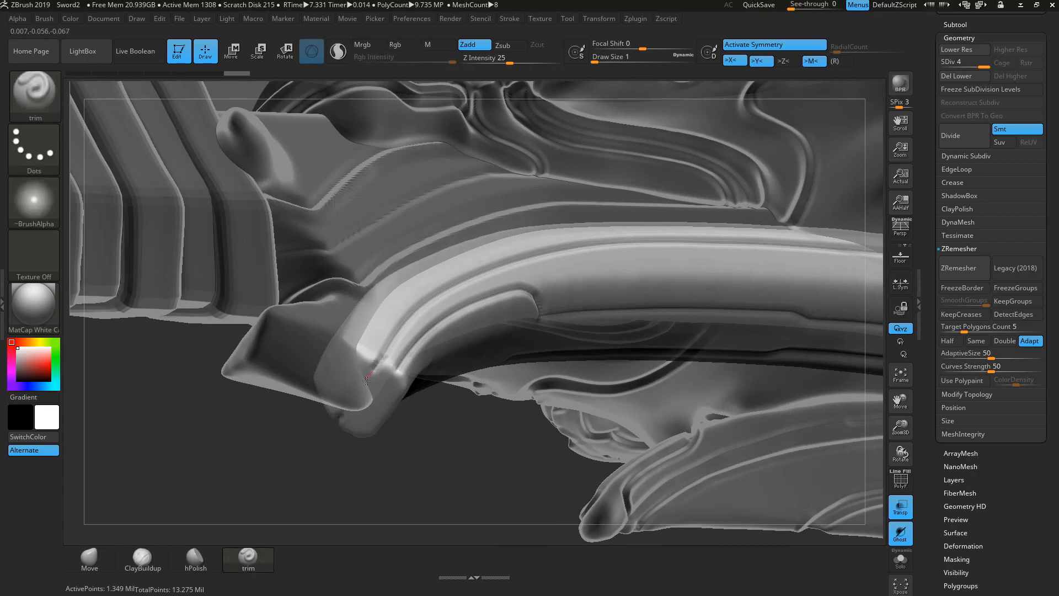
{"action": "mouse_move", "coordinate": [374, 385]}
{"action": "left_mouse_down"}
{"action": "mouse_move", "coordinate": [382, 401]}
{"action": "mouse_move", "coordinate": [368, 420]}
{"action": "left_mouse_up"}
{"action": "left_click_drag", "start_coordinate": [453, 471], "coordinate": [400, 368]}
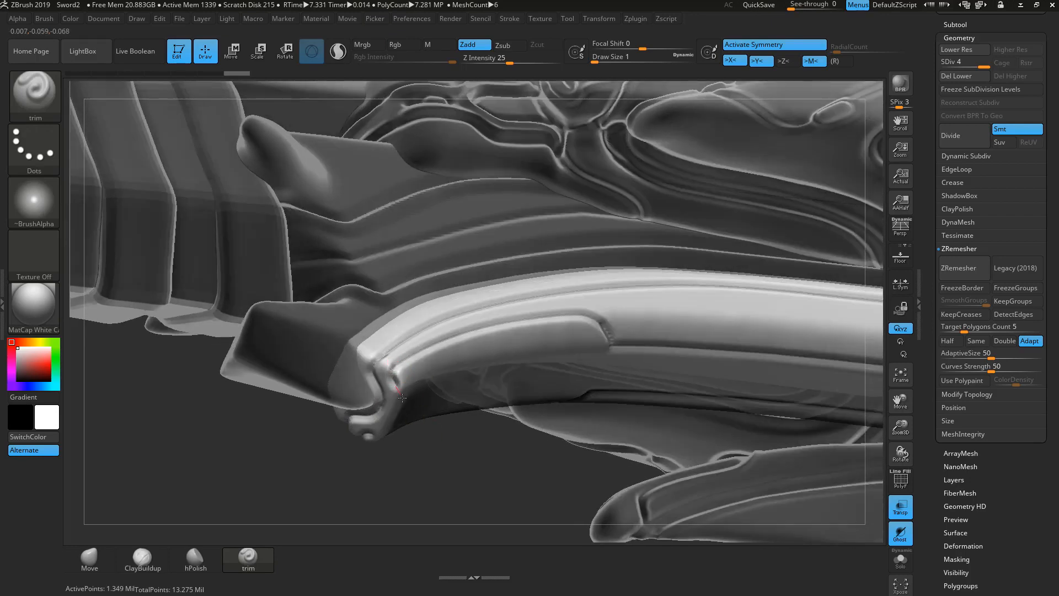
{"action": "left_click_drag", "start_coordinate": [480, 465], "coordinate": [412, 456]}
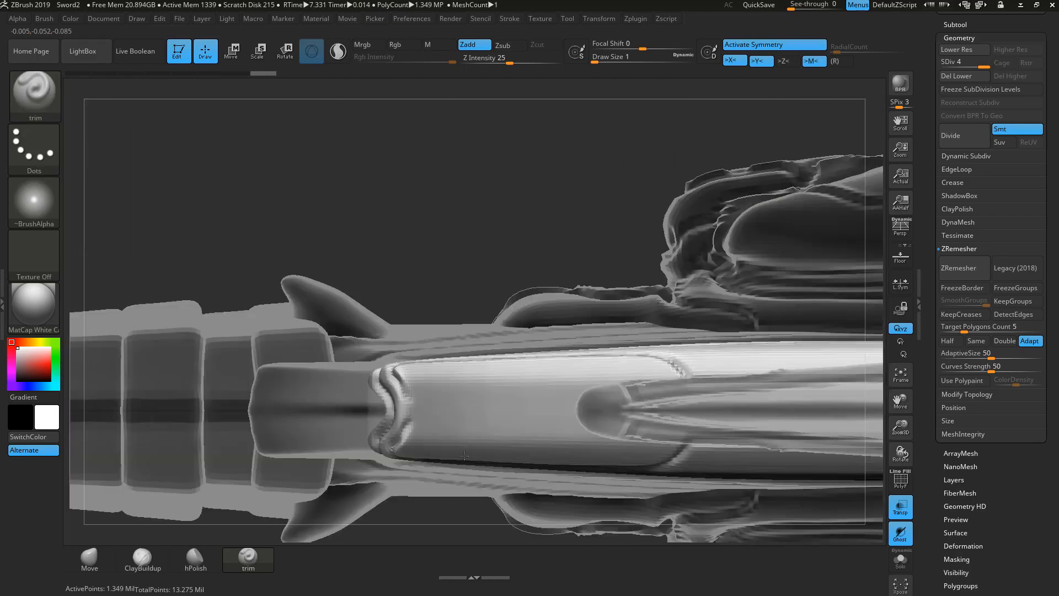
Step: Isolate the bar and carve a narrow channel from the wavy tip that widens into an elongated pointed panel
{"action": "left_click", "coordinate": [901, 562]}
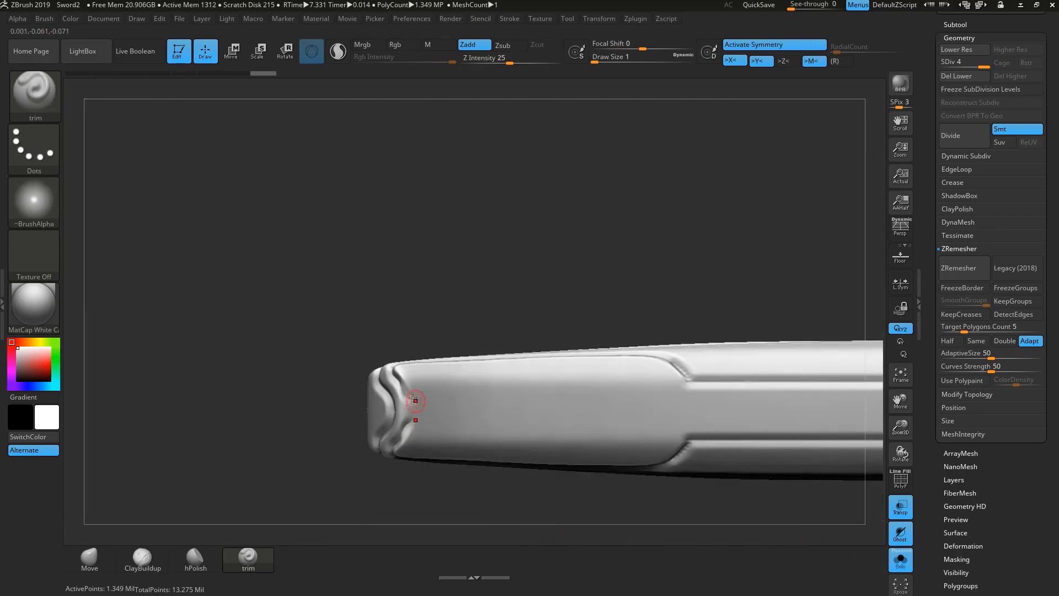
{"action": "left_click_drag", "start_coordinate": [414, 400], "coordinate": [407, 397]}
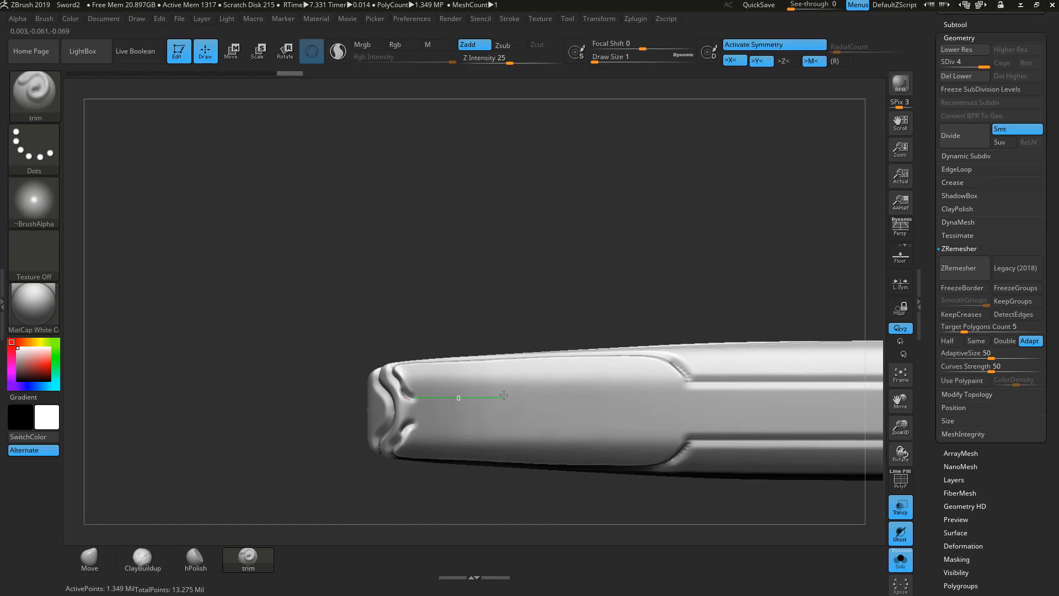
{"action": "mouse_move", "coordinate": [504, 395]}
{"action": "left_mouse_down"}
{"action": "mouse_move", "coordinate": [511, 382]}
{"action": "mouse_move", "coordinate": [637, 377]}
{"action": "mouse_move", "coordinate": [675, 387]}
{"action": "mouse_move", "coordinate": [690, 421]}
{"action": "left_mouse_up"}
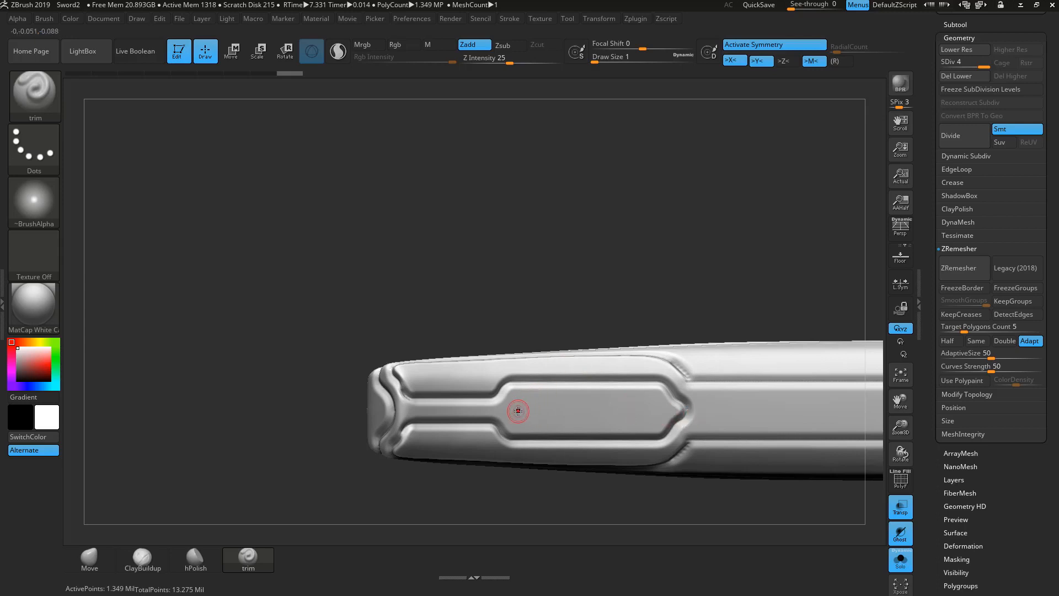
Step: Cut a straight slot along the center of the elongated pointed panel, deepening it with repeated passes
{"action": "left_click_drag", "start_coordinate": [517, 411], "coordinate": [672, 411], "text": "shift"}
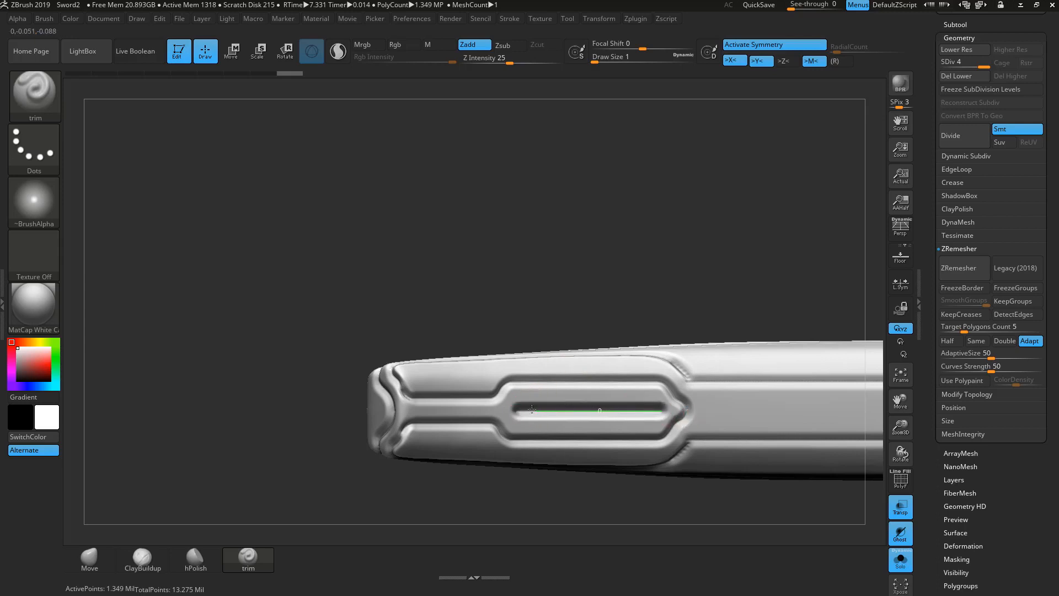
{"action": "left_click_drag", "start_coordinate": [500, 410], "coordinate": [500, 410], "text": "shift"}
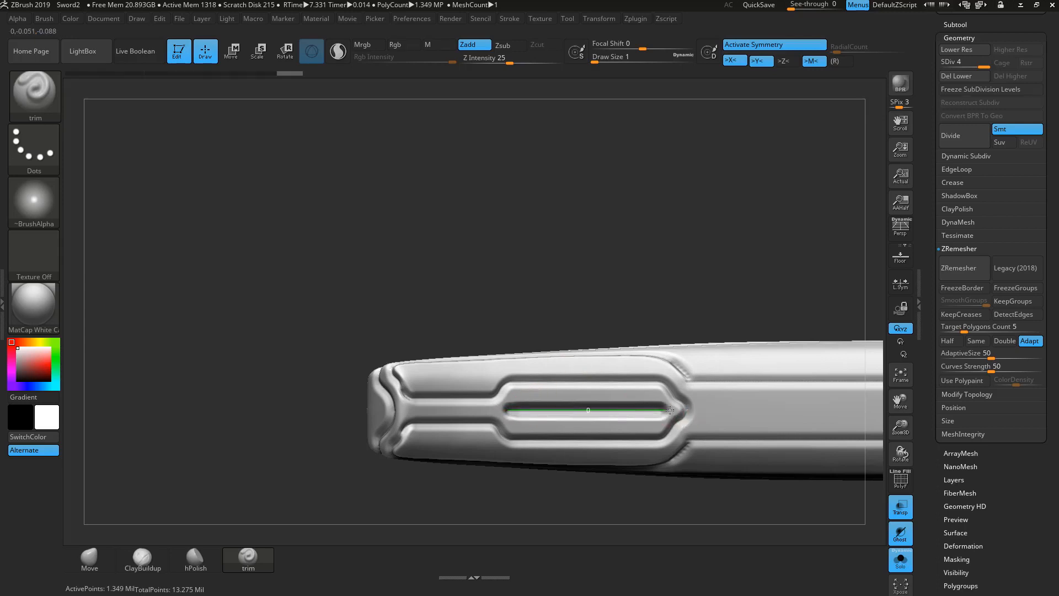
{"action": "left_click_drag", "start_coordinate": [670, 410], "coordinate": [679, 415], "text": "shift"}
Step: Add a shorter raised ridge inside the central slot, covering its portion nearest the panel's pointed end
{"action": "mouse_move", "coordinate": [512, 515]}
{"action": "left_mouse_down"}
{"action": "mouse_move", "coordinate": [633, 524]}
{"action": "mouse_move", "coordinate": [480, 419]}
{"action": "left_mouse_up"}
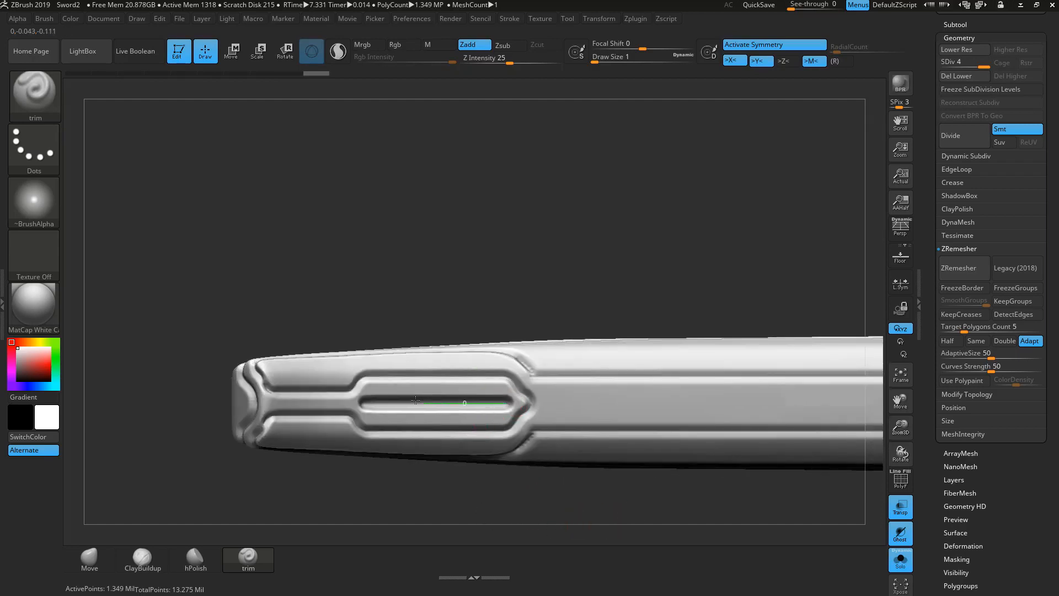
{"action": "left_click_drag", "start_coordinate": [416, 399], "coordinate": [408, 400], "text": "shift"}
{"action": "left_click_drag", "start_coordinate": [518, 402], "coordinate": [516, 403], "text": "shift"}
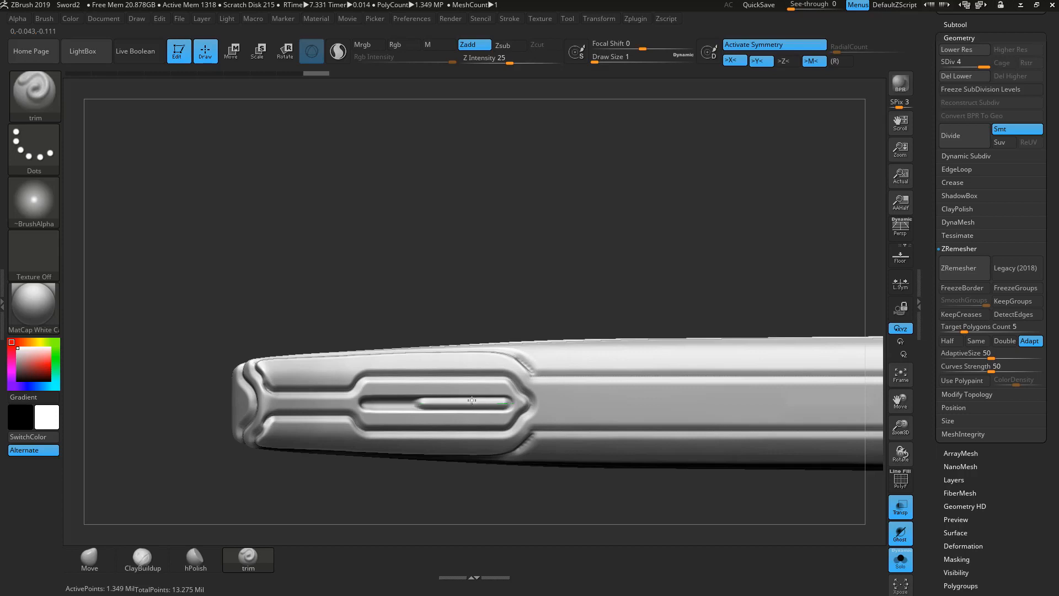
{"action": "left_click_drag", "start_coordinate": [407, 402], "coordinate": [407, 402], "text": "shift"}
Step: Sharpen the paired long grooves beyond the end panel with straight strokes, adding a short rectangular offset before their inward step
{"action": "mouse_move", "coordinate": [608, 267]}
{"action": "left_mouse_down"}
{"action": "mouse_move", "coordinate": [396, 247]}
{"action": "mouse_move", "coordinate": [386, 271]}
{"action": "left_mouse_up"}
{"action": "left_click_drag", "start_coordinate": [313, 272], "coordinate": [414, 247], "text": "alt"}
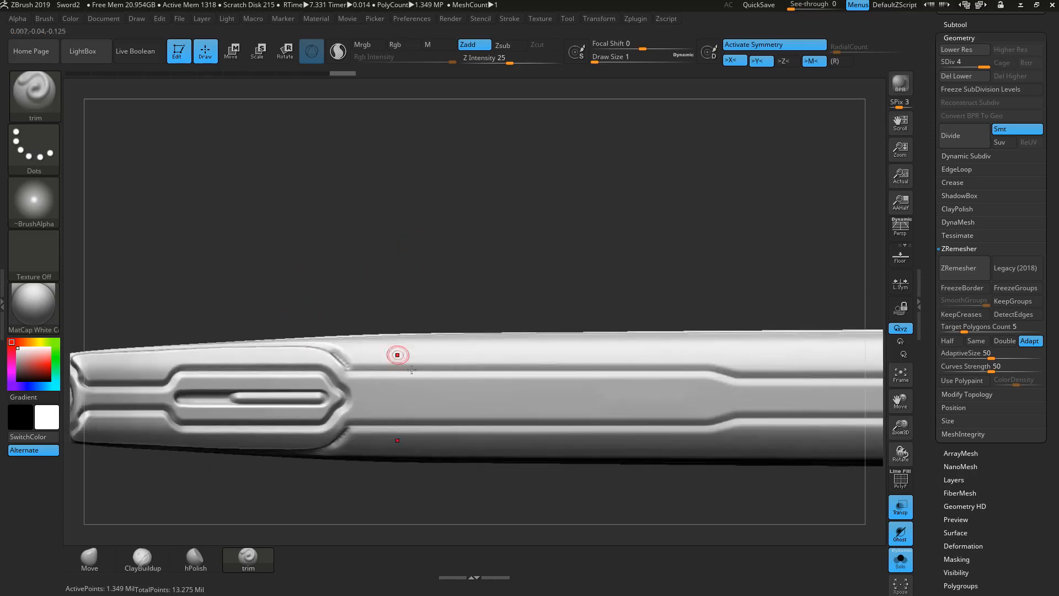
{"action": "left_click_drag", "start_coordinate": [581, 253], "coordinate": [468, 244], "text": "alt"}
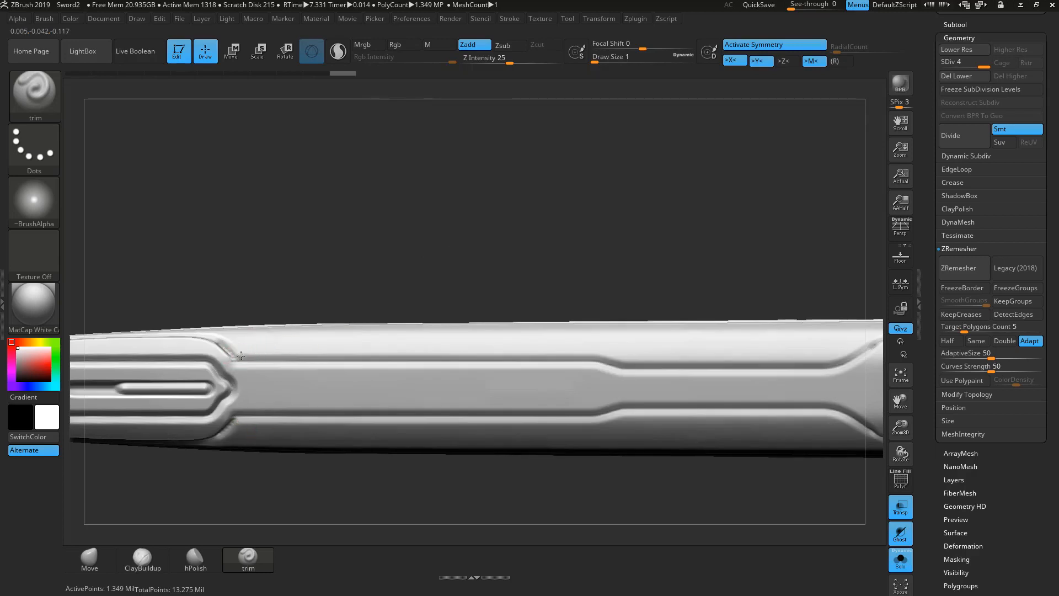
{"action": "mouse_move", "coordinate": [237, 356]}
{"action": "left_mouse_down", "text": "shift"}
{"action": "mouse_move", "coordinate": [602, 356]}
{"action": "mouse_move", "coordinate": [626, 366]}
{"action": "left_mouse_up", "text": "shift"}
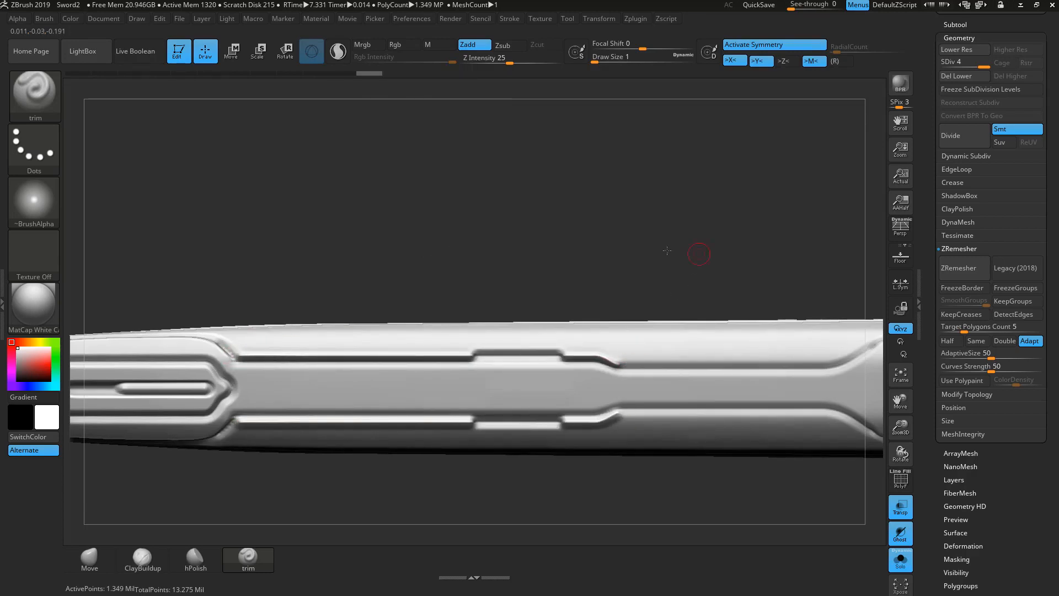
Step: Deepen the paired long grooves from the inward step through the flare toward the bar's wide end
{"action": "left_click_drag", "start_coordinate": [697, 250], "coordinate": [374, 246], "text": "alt"}
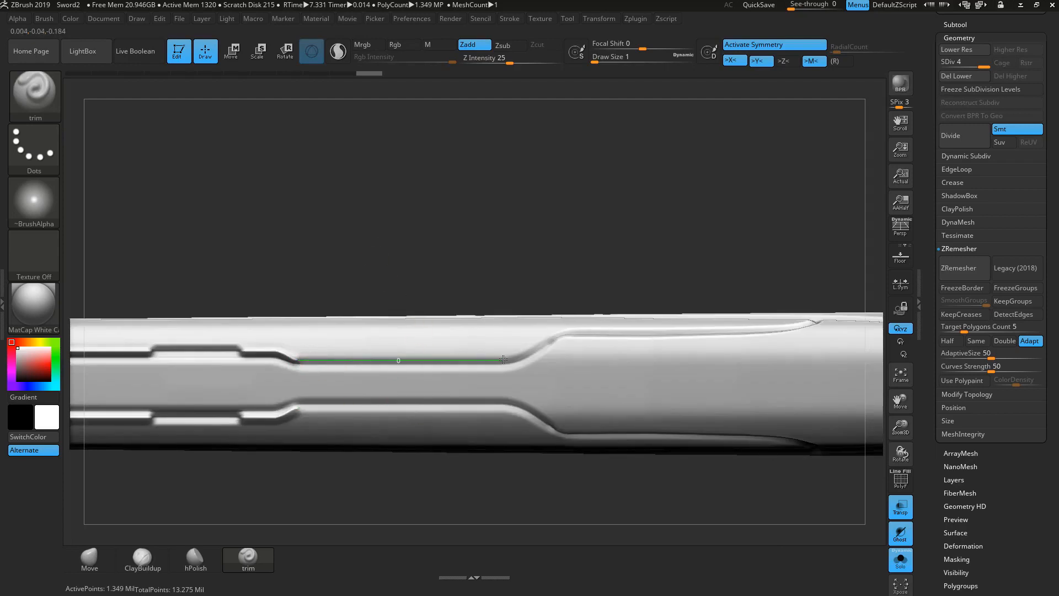
{"action": "left_click_drag", "start_coordinate": [511, 360], "coordinate": [581, 325], "text": "shift"}
{"action": "left_click_drag", "start_coordinate": [620, 232], "coordinate": [641, 312]}
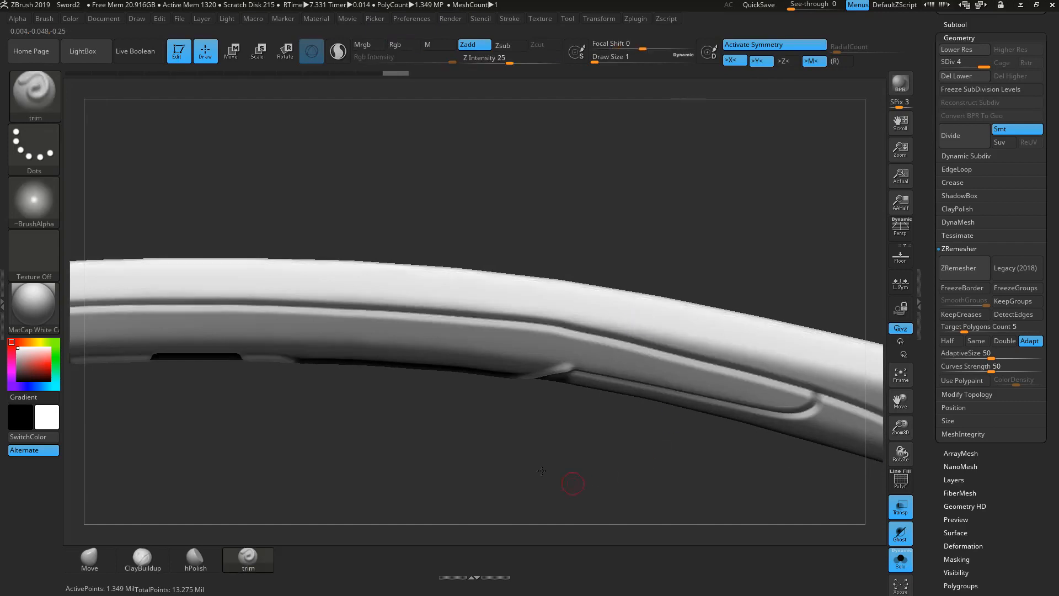
Step: Deepen the long edge of the recessed panel near the bar's wide end, up to its rounded hooked end
{"action": "left_click_drag", "start_coordinate": [596, 428], "coordinate": [433, 337], "text": "alt"}
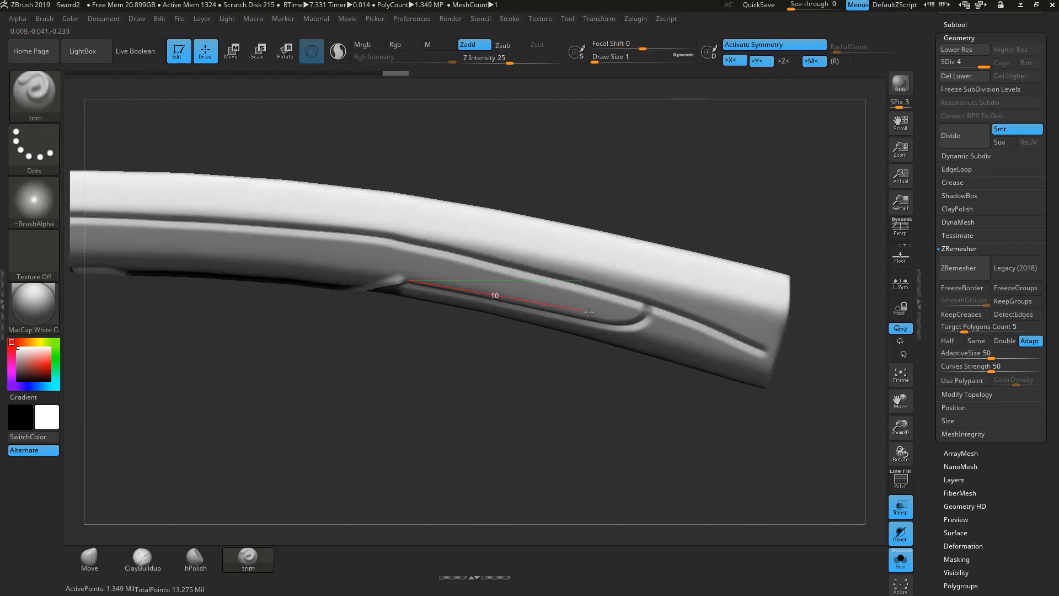
{"action": "left_click_drag", "start_coordinate": [615, 322], "coordinate": [622, 321]}
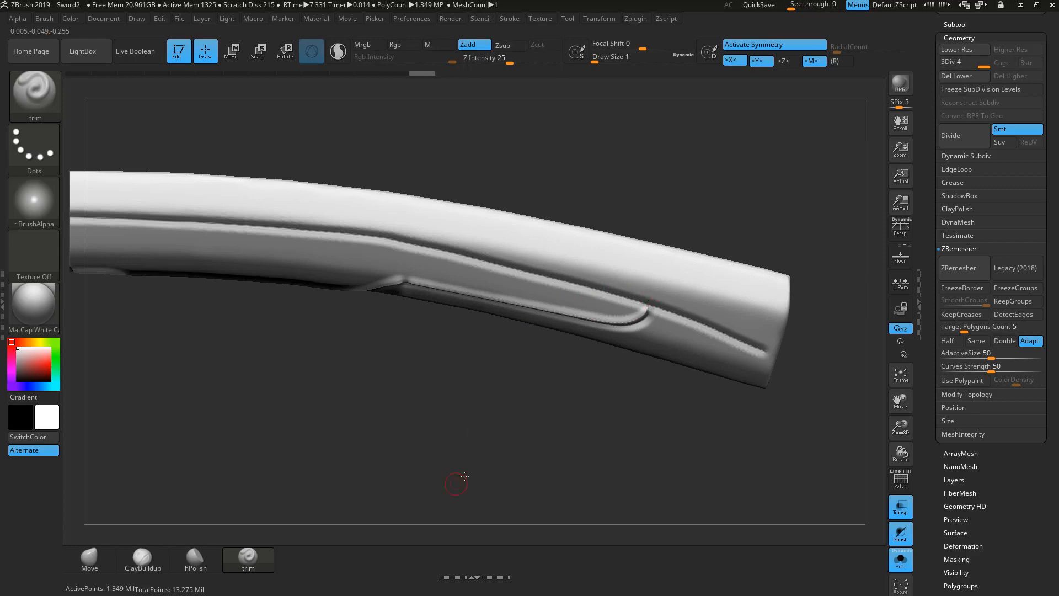
Step: Carve a second pair of grooves inside the paired long grooves, angling in beyond the pointed panel and rejoining them at the inward step
{"action": "left_click_drag", "start_coordinate": [437, 489], "coordinate": [483, 459]}
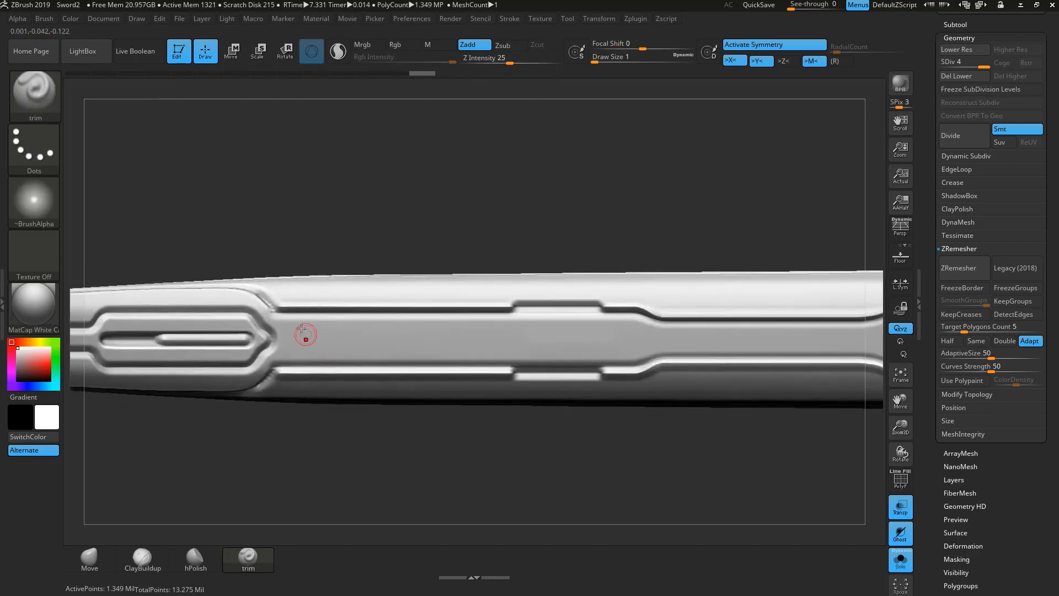
{"action": "left_click_drag", "start_coordinate": [286, 312], "coordinate": [319, 329]}
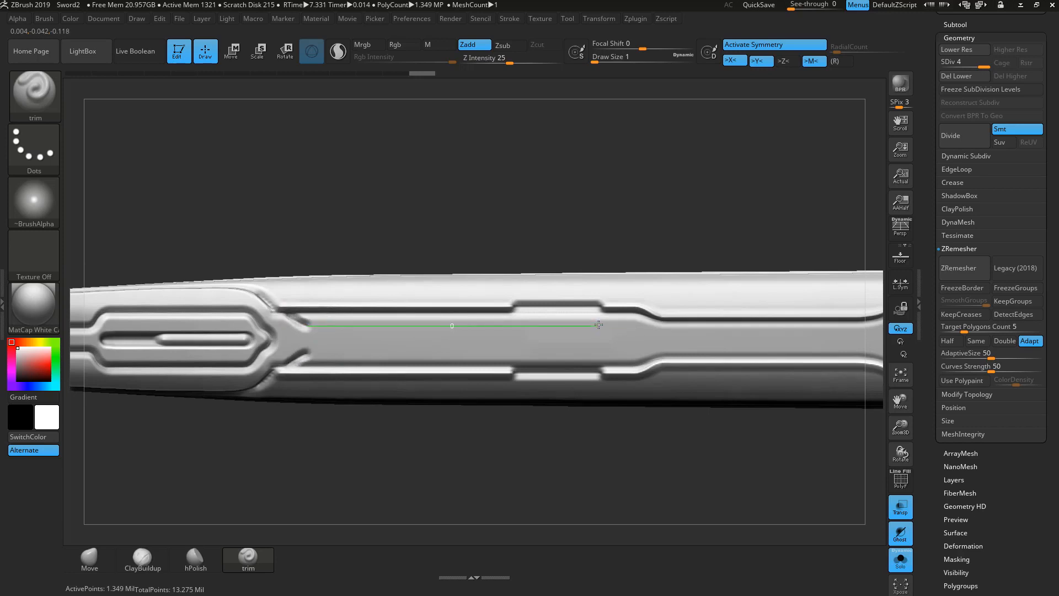
{"action": "mouse_move", "coordinate": [598, 325]}
{"action": "left_mouse_down"}
{"action": "mouse_move", "coordinate": [654, 326]}
{"action": "mouse_move", "coordinate": [662, 313]}
{"action": "left_mouse_up"}
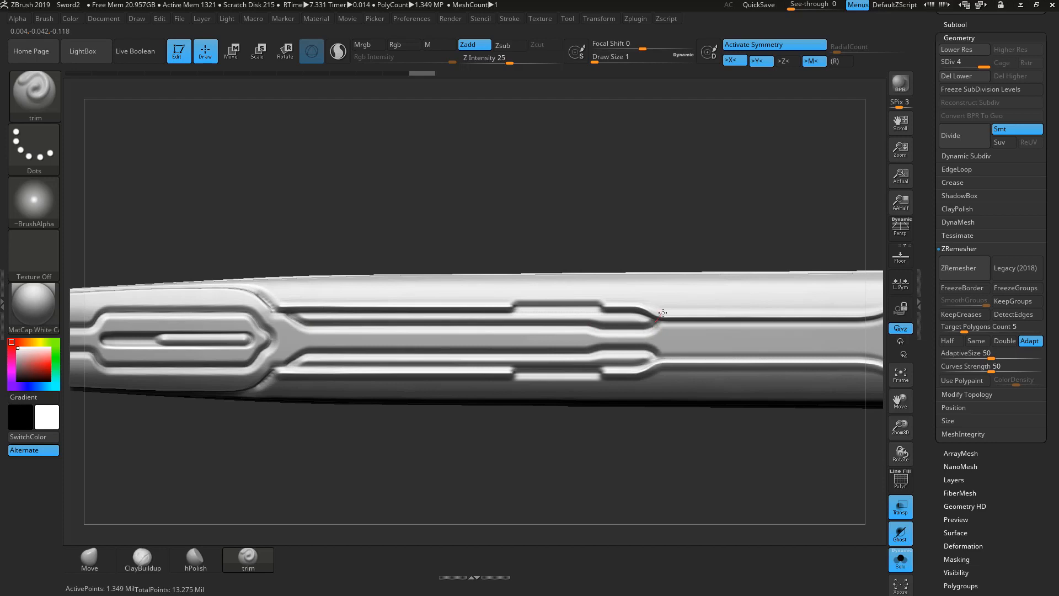
{"action": "left_click_drag", "start_coordinate": [298, 313], "coordinate": [323, 320]}
{"action": "left_click_drag", "start_coordinate": [594, 318], "coordinate": [657, 317]}
Step: Add a short rectangular offset to the groove framing the slotted pointed panel and deepen that groove toward the panel's point
{"action": "left_click_drag", "start_coordinate": [669, 228], "coordinate": [434, 222], "text": "alt"}
{"action": "left_click_drag", "start_coordinate": [230, 388], "coordinate": [596, 493], "text": "alt"}
{"action": "mouse_move", "coordinate": [298, 310]}
{"action": "left_mouse_down"}
{"action": "mouse_move", "coordinate": [315, 340]}
{"action": "mouse_move", "coordinate": [290, 308]}
{"action": "mouse_move", "coordinate": [321, 345]}
{"action": "mouse_move", "coordinate": [424, 339]}
{"action": "mouse_move", "coordinate": [442, 317]}
{"action": "mouse_move", "coordinate": [546, 319]}
{"action": "left_mouse_up"}
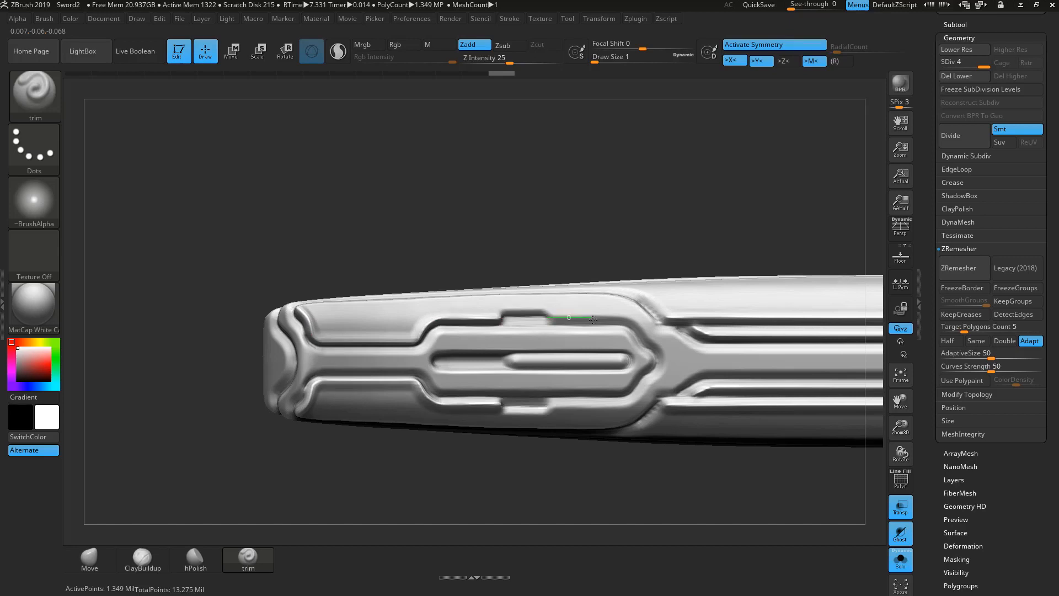
{"action": "mouse_move", "coordinate": [618, 318]}
{"action": "left_mouse_down", "text": "shift"}
{"action": "mouse_move", "coordinate": [659, 354]}
{"action": "mouse_move", "coordinate": [665, 376]}
{"action": "left_mouse_up", "text": "shift"}
Step: Cut a straight central slot along the narrow section between the inward step and the flare
{"action": "left_click_drag", "start_coordinate": [672, 166], "coordinate": [684, 529]}
{"action": "mouse_move", "coordinate": [600, 471]}
{"action": "left_mouse_down"}
{"action": "mouse_move", "coordinate": [634, 511]}
{"action": "mouse_move", "coordinate": [631, 421]}
{"action": "mouse_move", "coordinate": [618, 413]}
{"action": "mouse_move", "coordinate": [620, 469]}
{"action": "mouse_move", "coordinate": [693, 459]}
{"action": "mouse_move", "coordinate": [485, 419]}
{"action": "mouse_move", "coordinate": [622, 452]}
{"action": "left_mouse_up"}
{"action": "mouse_move", "coordinate": [622, 452]}
{"action": "left_mouse_down", "text": "alt"}
{"action": "mouse_move", "coordinate": [428, 445]}
{"action": "mouse_move", "coordinate": [262, 414]}
{"action": "left_mouse_up", "text": "alt"}
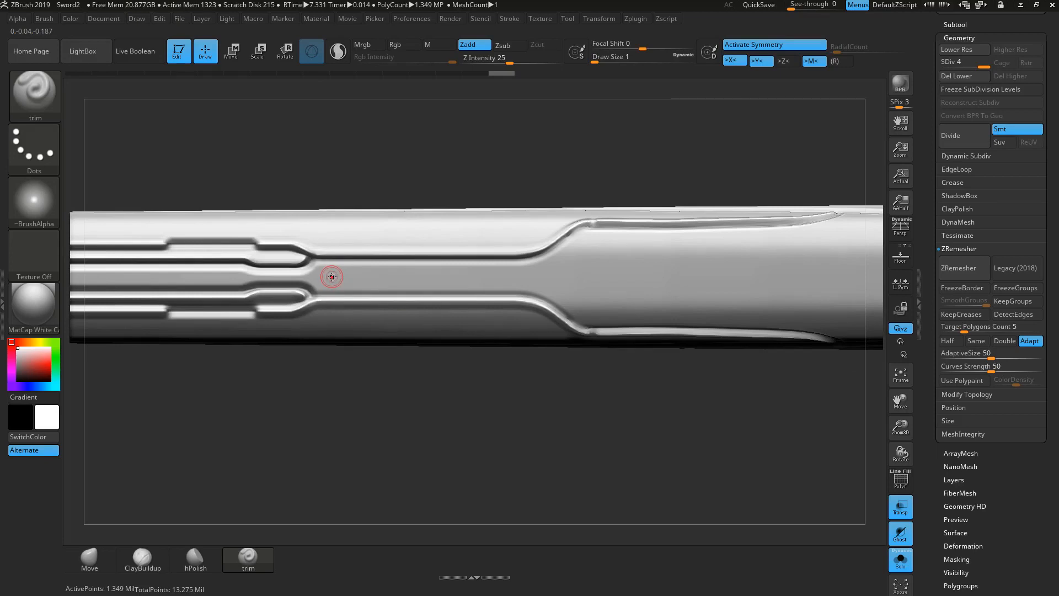
{"action": "left_click_drag", "start_coordinate": [332, 277], "coordinate": [405, 276], "text": "shift"}
{"action": "left_click_drag", "start_coordinate": [523, 279], "coordinate": [519, 278], "text": "shift"}
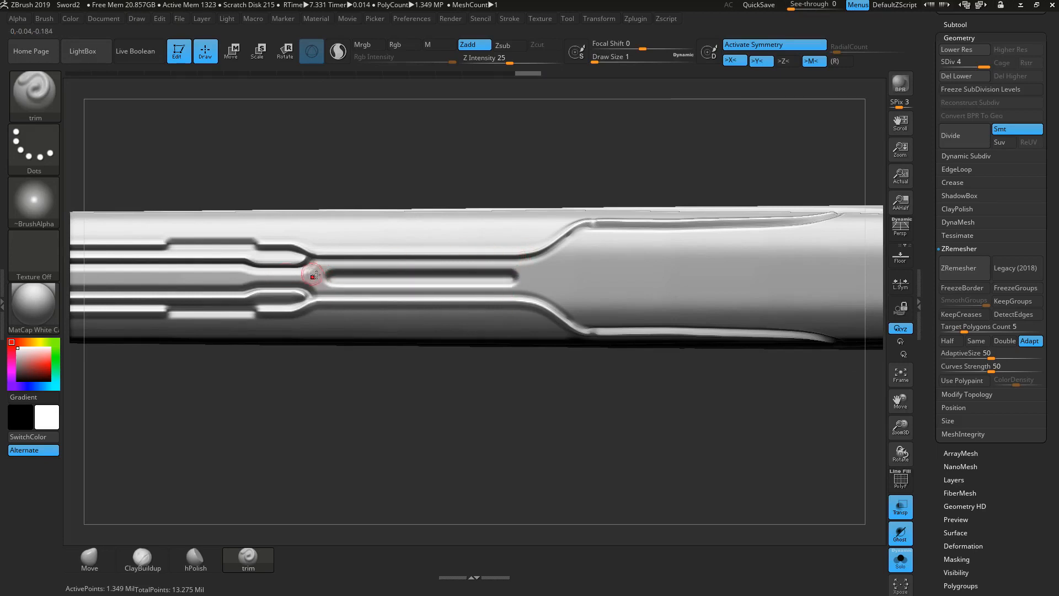
{"action": "left_click_drag", "start_coordinate": [316, 277], "coordinate": [319, 263]}
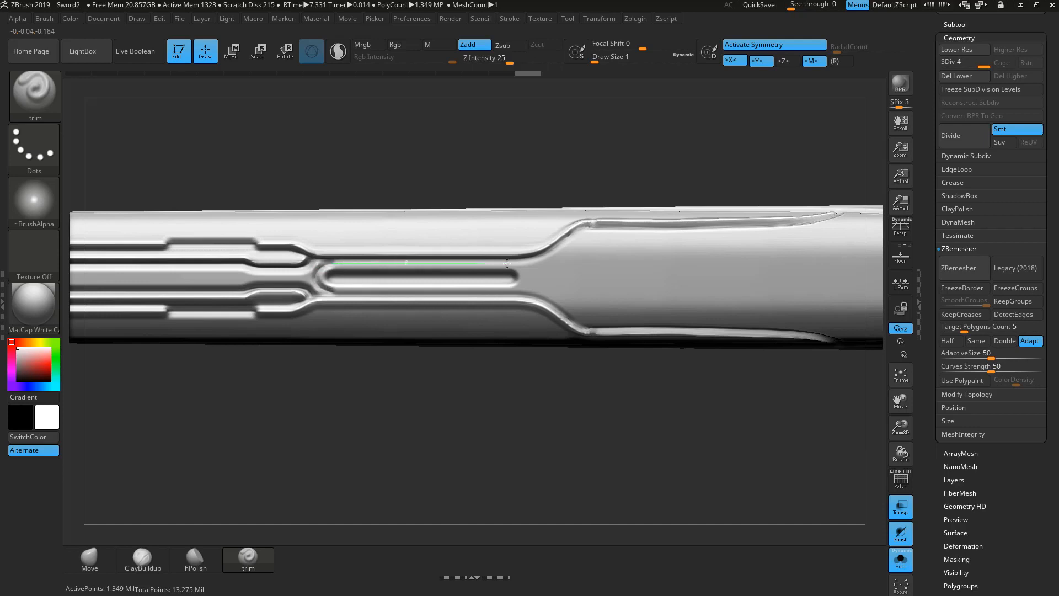
{"action": "left_click_drag", "start_coordinate": [522, 264], "coordinate": [523, 264], "text": "shift"}
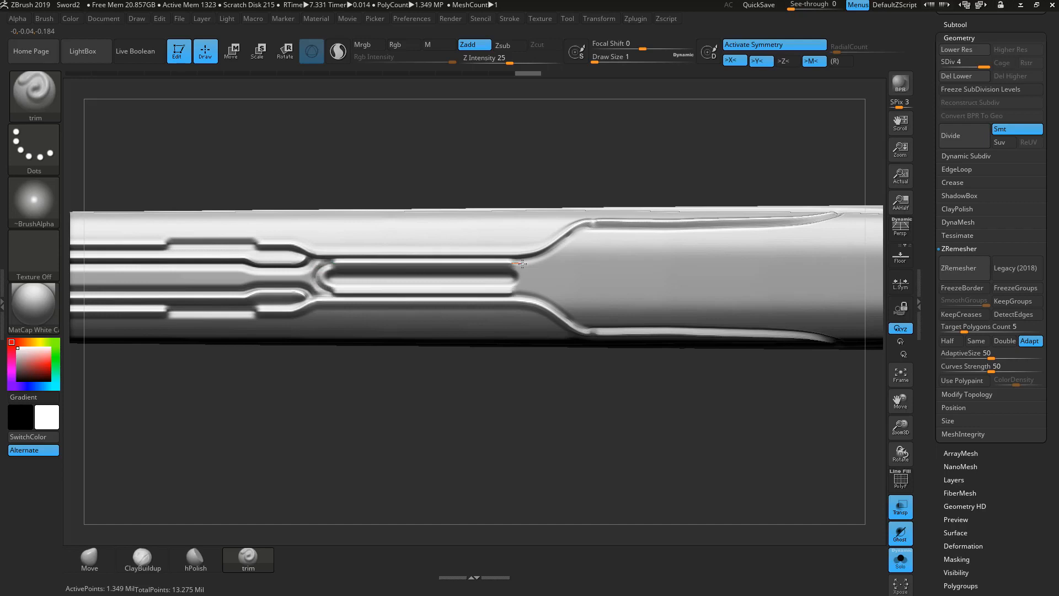
{"action": "key", "text": "ctrl+z"}
Step: Carve angled cuts at the slot's near end and an inner groove that follows the flare and runs parallel to the recessed panel
{"action": "left_click_drag", "start_coordinate": [317, 275], "coordinate": [329, 262]}
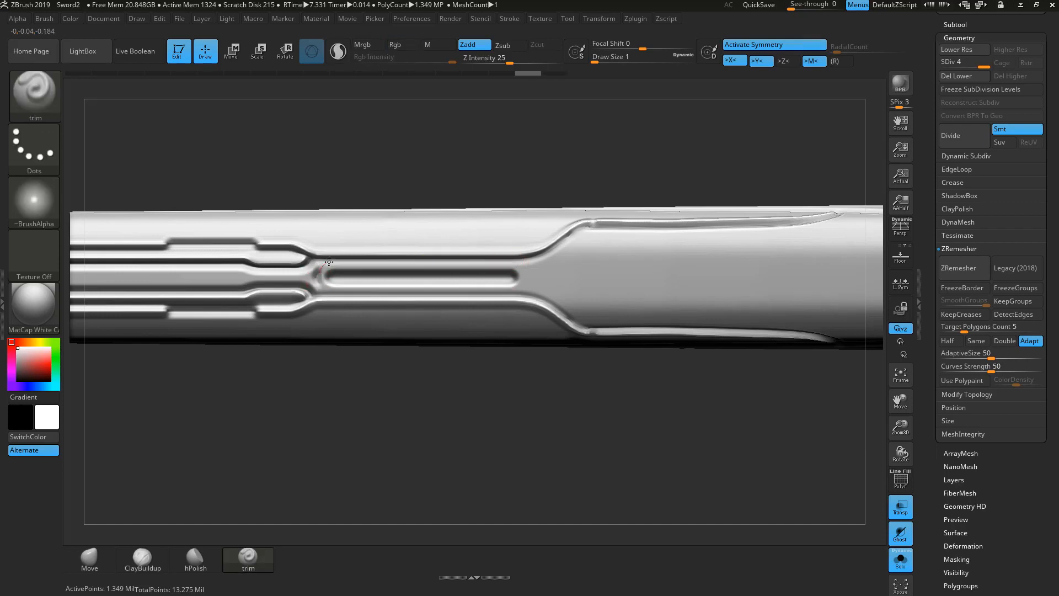
{"action": "mouse_move", "coordinate": [531, 264]}
{"action": "left_mouse_down"}
{"action": "mouse_move", "coordinate": [556, 264]}
{"action": "mouse_move", "coordinate": [609, 230]}
{"action": "left_mouse_up"}
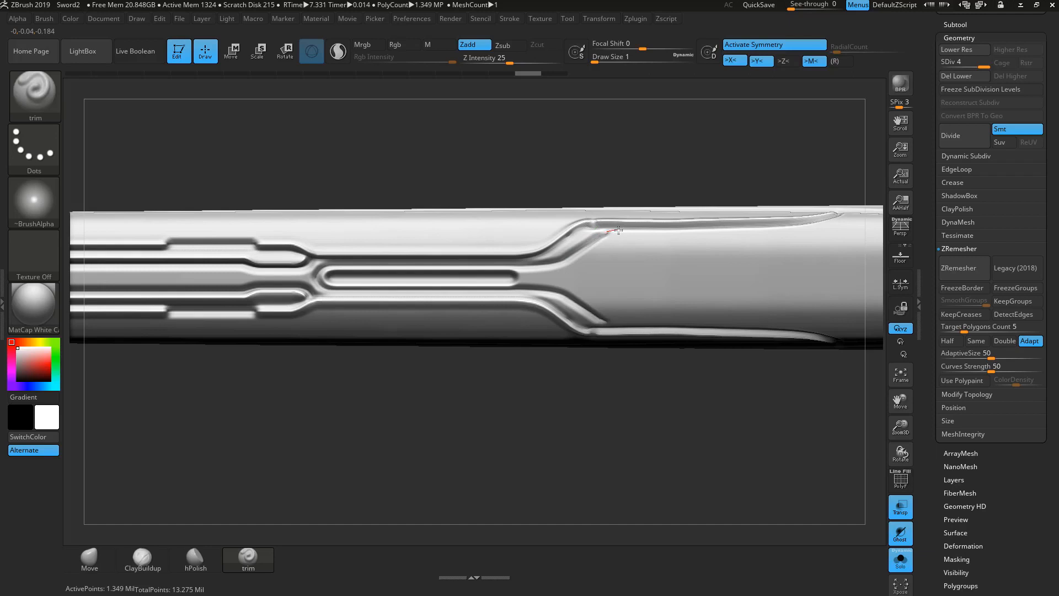
{"action": "left_click_drag", "start_coordinate": [710, 134], "coordinate": [644, 243]}
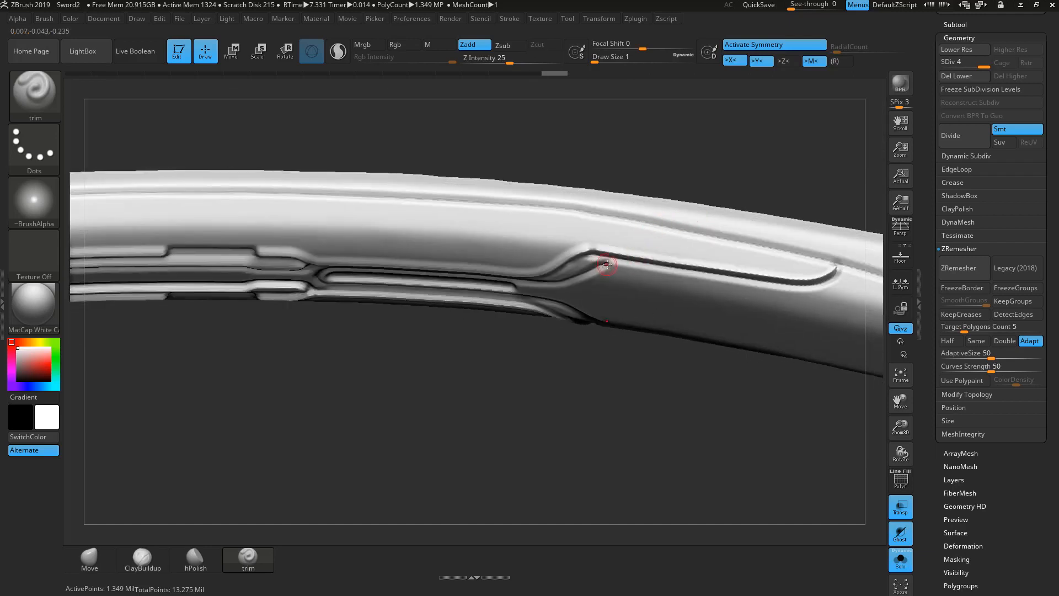
{"action": "left_click_drag", "start_coordinate": [732, 286], "coordinate": [732, 285]}
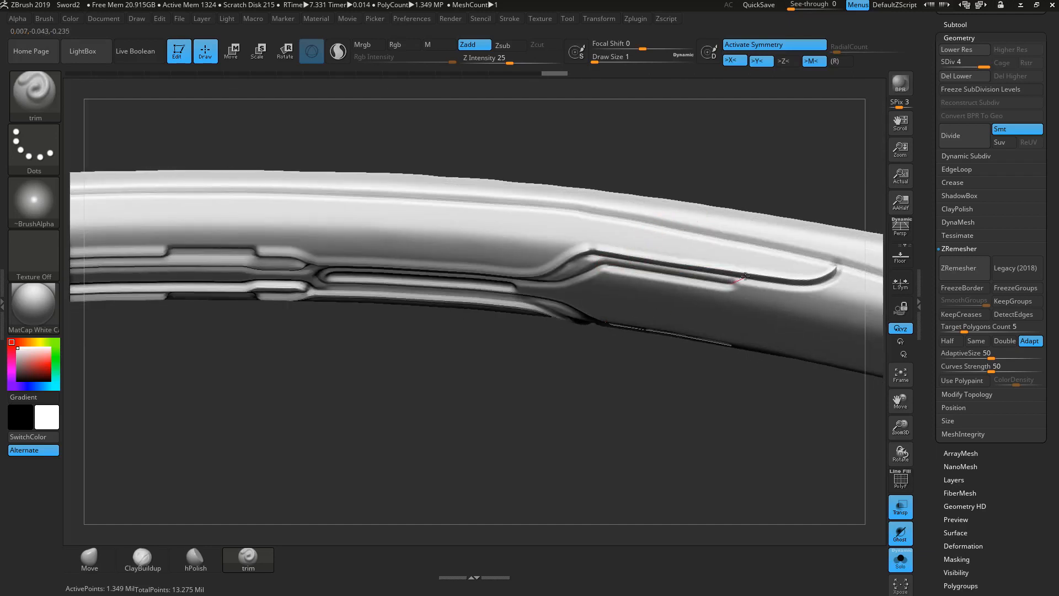
Step: Show the whole sword again with transparency off and examine how the detailed bars fit around the guard
{"action": "left_click", "coordinate": [901, 560]}
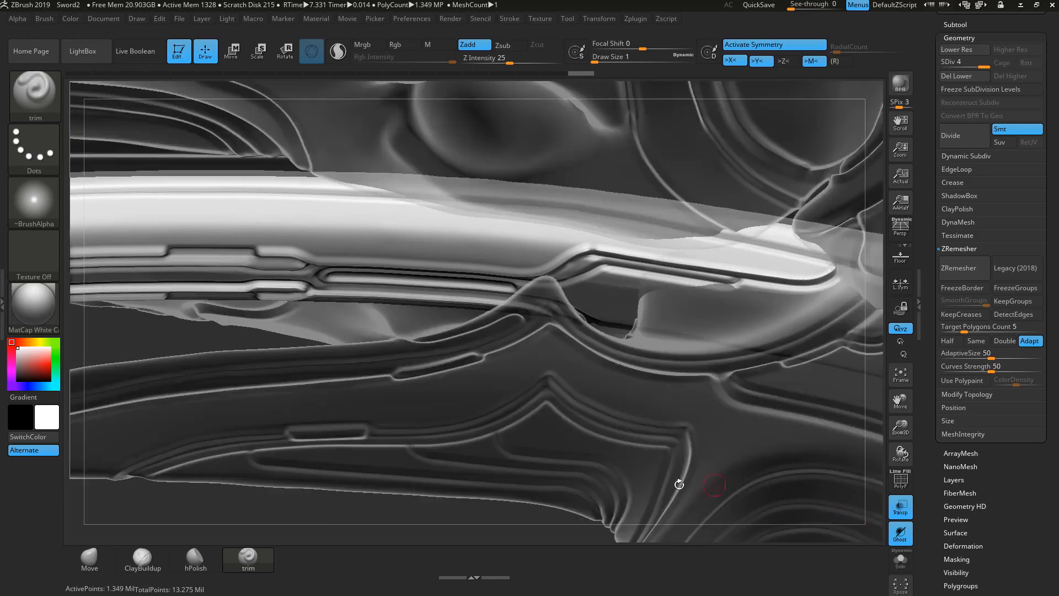
{"action": "left_click_drag", "start_coordinate": [451, 537], "coordinate": [487, 489]}
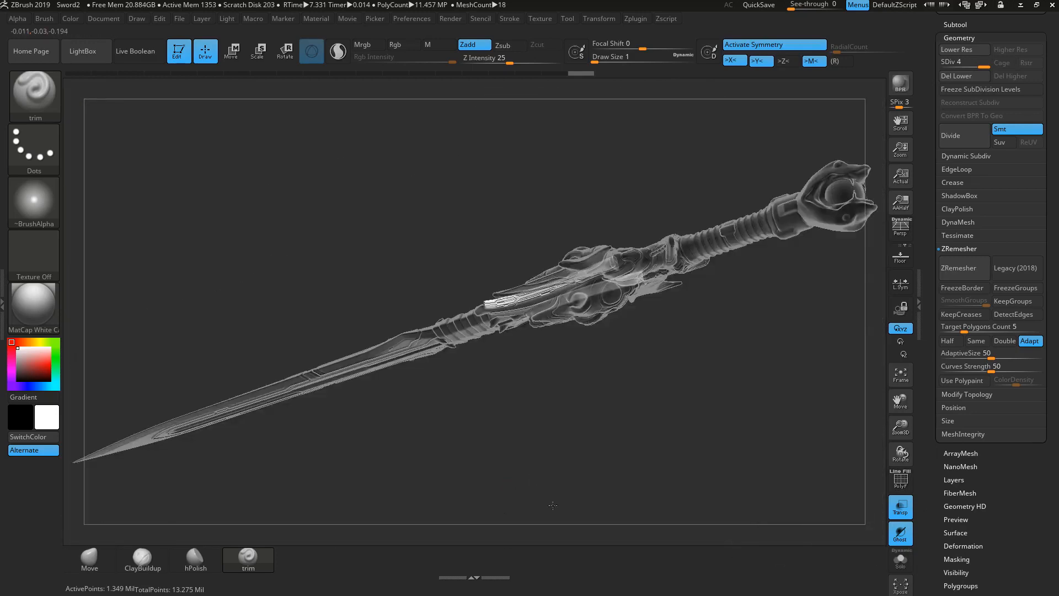
{"action": "left_click_drag", "start_coordinate": [507, 496], "coordinate": [704, 511]}
{"action": "left_click", "coordinate": [902, 507]}
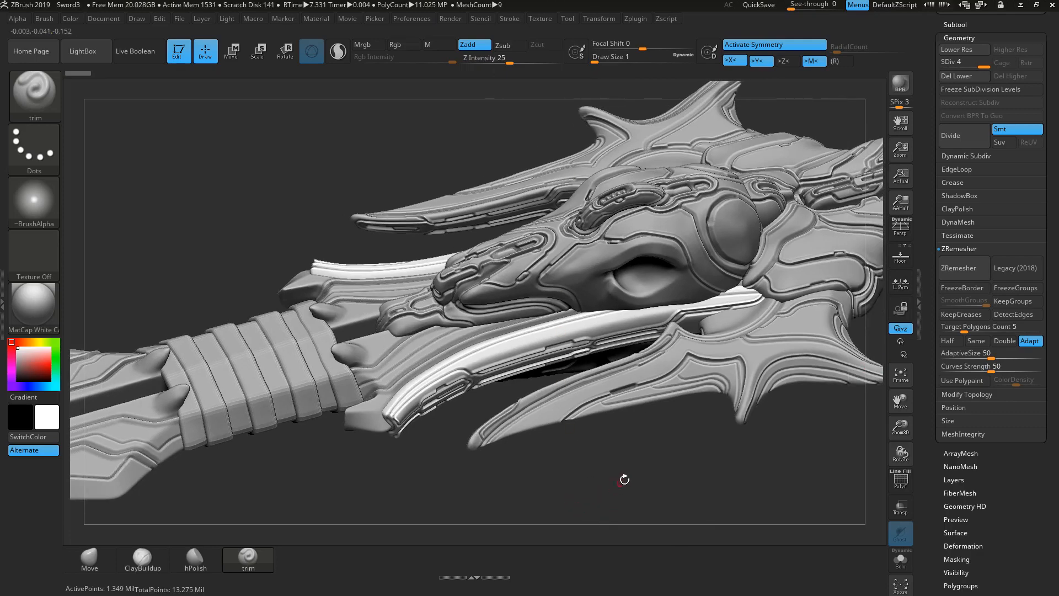
{"action": "left_click_drag", "start_coordinate": [624, 480], "coordinate": [512, 485]}
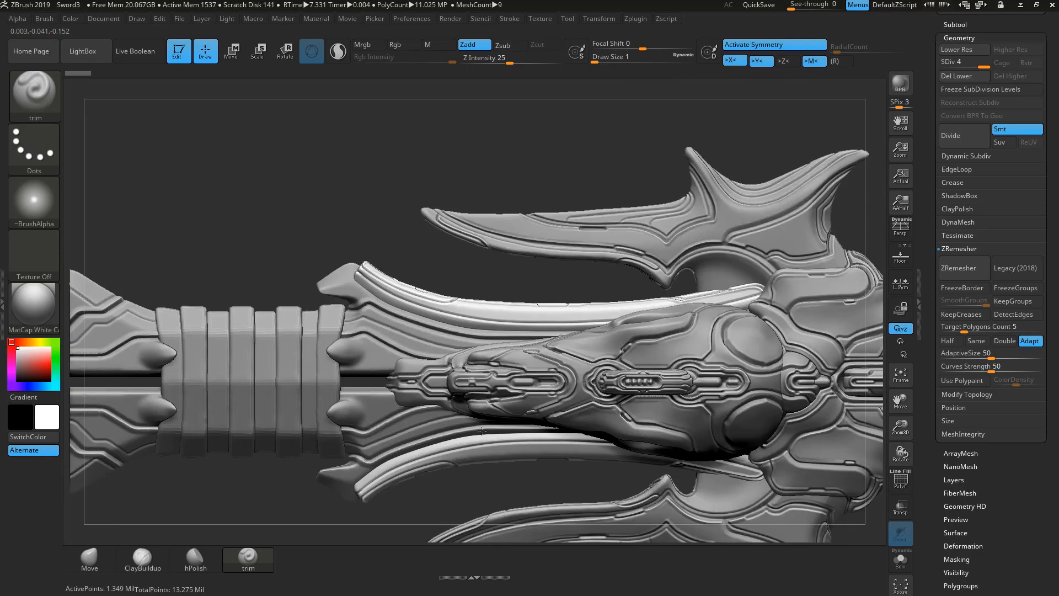
Step: Carve a short stepped groove into the bar's side face below its long line, redoing the stroke until its ends are angled
{"action": "left_click_drag", "start_coordinate": [482, 431], "coordinate": [451, 224], "text": "alt"}
{"action": "left_click_drag", "start_coordinate": [303, 417], "coordinate": [224, 435], "text": "alt"}
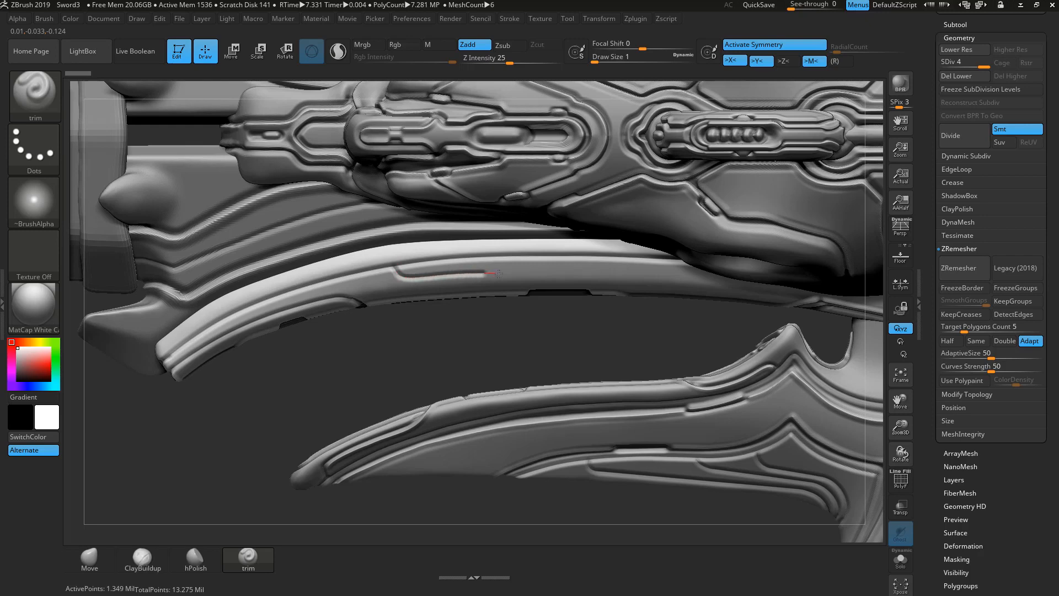
{"action": "key", "text": "ctrl+z"}
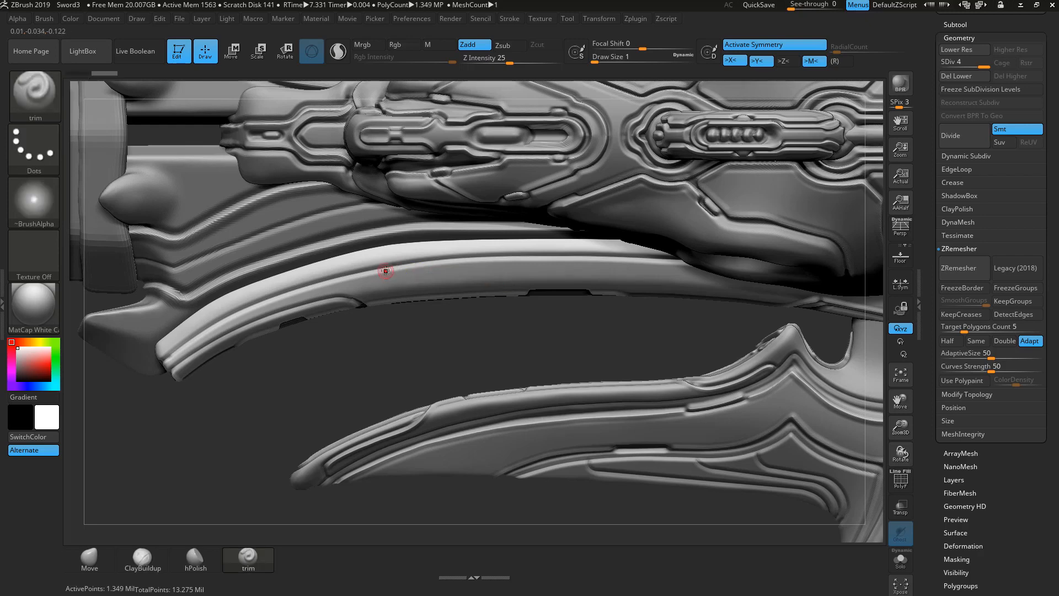
{"action": "mouse_move", "coordinate": [387, 270]}
{"action": "left_mouse_down"}
{"action": "mouse_move", "coordinate": [392, 283]}
{"action": "mouse_move", "coordinate": [445, 273]}
{"action": "left_mouse_up"}
{"action": "key", "text": "ctrl+z"}
{"action": "left_click_drag", "start_coordinate": [432, 278], "coordinate": [475, 275]}
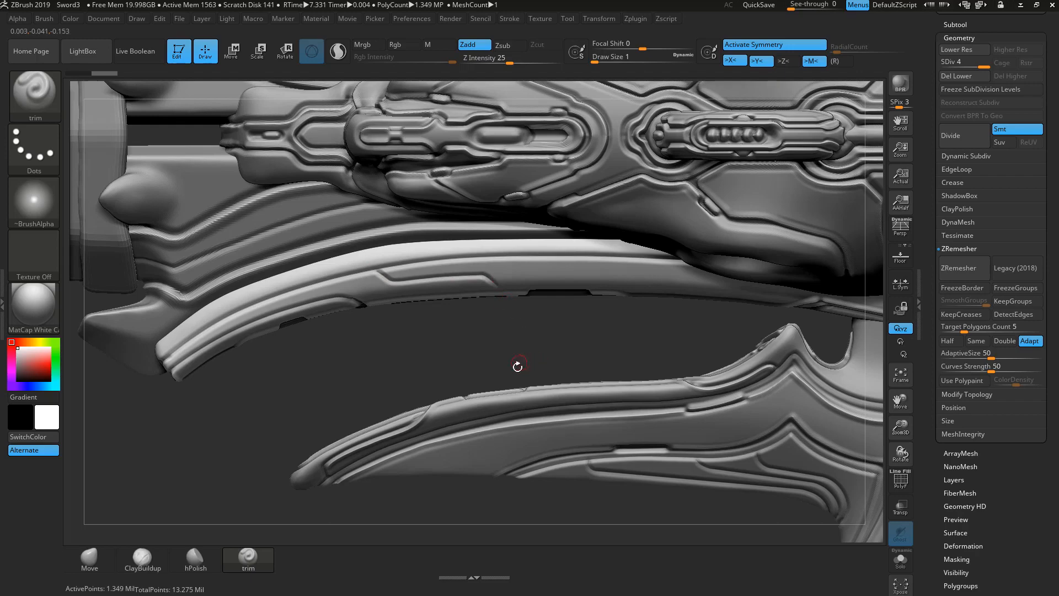
Step: Isolate the bar again and extend the end of the side face's stepped groove with a short angled stroke toward the slotted face
{"action": "mouse_move", "coordinate": [517, 367]}
{"action": "left_mouse_down"}
{"action": "mouse_move", "coordinate": [514, 290]}
{"action": "mouse_move", "coordinate": [524, 370]}
{"action": "left_mouse_up"}
{"action": "left_click", "coordinate": [901, 560]}
{"action": "left_click_drag", "start_coordinate": [584, 407], "coordinate": [582, 353]}
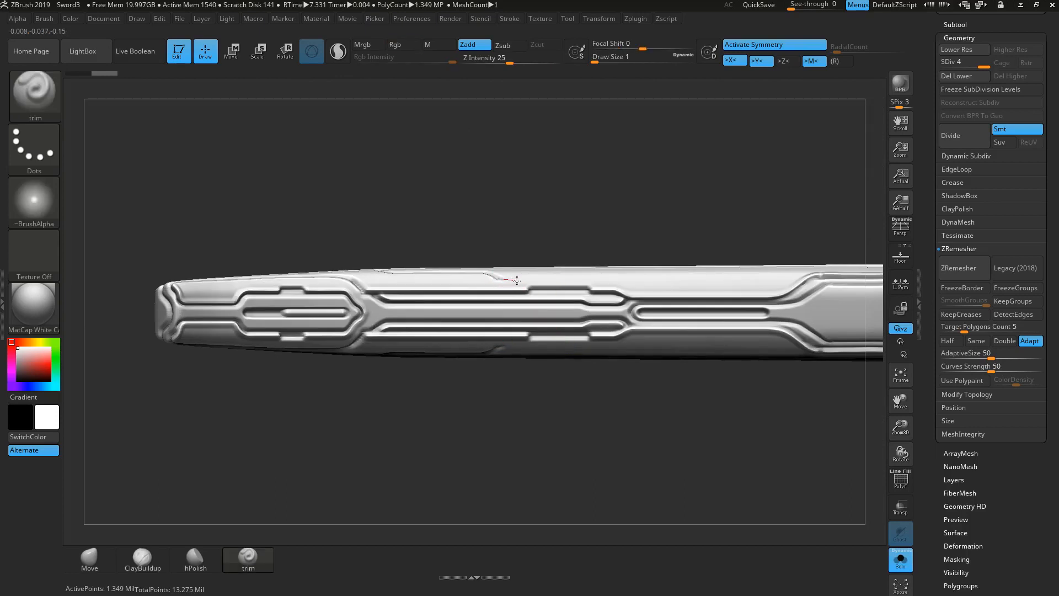
{"action": "left_click_drag", "start_coordinate": [517, 281], "coordinate": [515, 280]}
{"action": "key", "text": "ctrl+z"}
{"action": "left_click_drag", "start_coordinate": [561, 171], "coordinate": [558, 216], "text": "alt"}
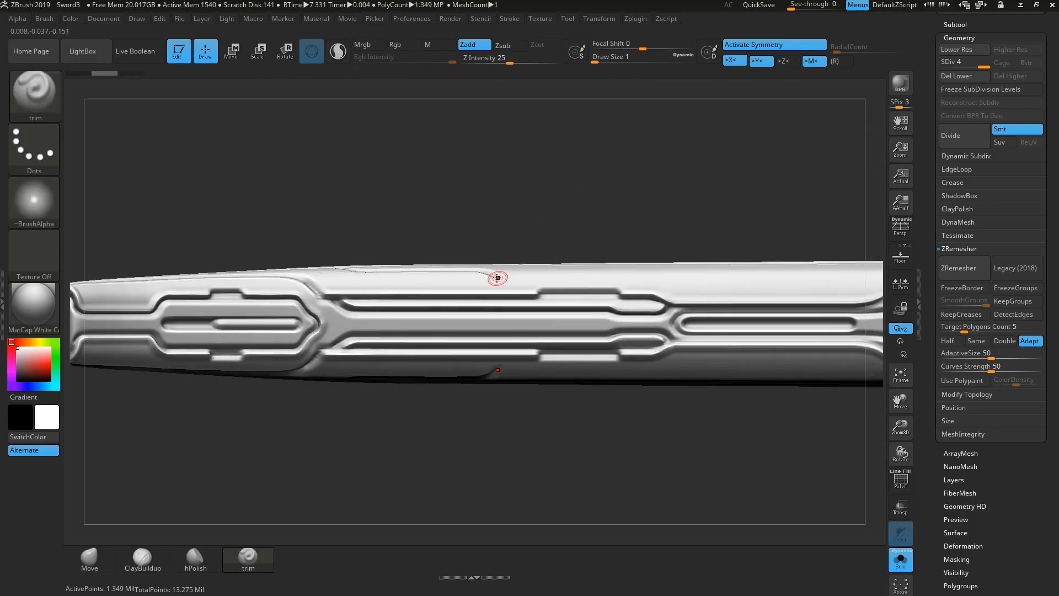
{"action": "left_click_drag", "start_coordinate": [497, 278], "coordinate": [515, 279]}
Step: Continue the stepped groove straight along the bar, angle it inward beside the central slot, and merge it into the flare
{"action": "left_click_drag", "start_coordinate": [644, 173], "coordinate": [431, 180], "text": "alt"}
{"action": "left_click_drag", "start_coordinate": [293, 285], "coordinate": [293, 287]}
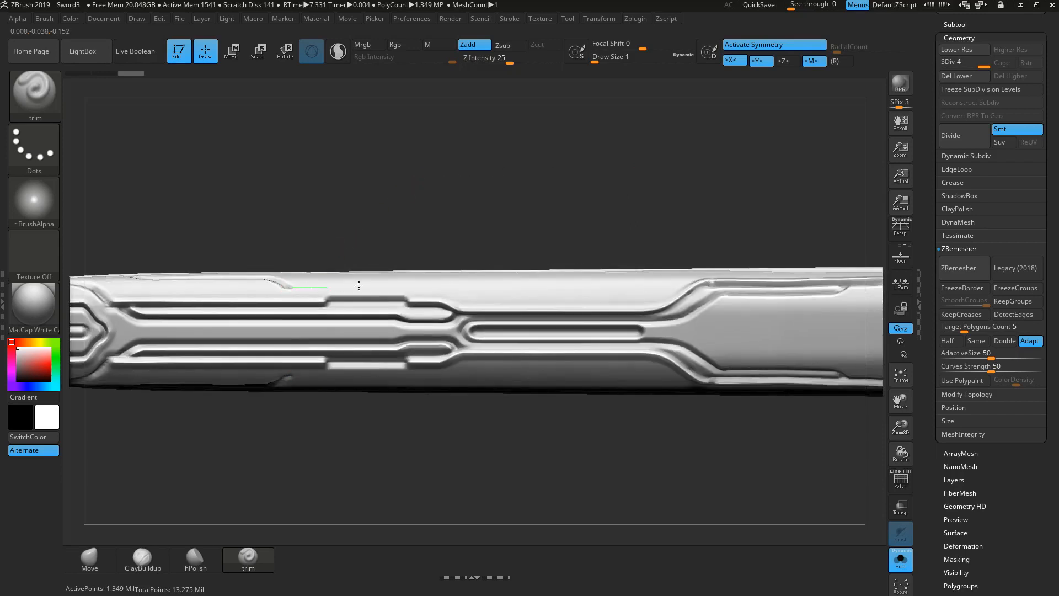
{"action": "left_click_drag", "start_coordinate": [359, 286], "coordinate": [599, 291]}
{"action": "left_click_drag", "start_coordinate": [475, 286], "coordinate": [502, 299]}
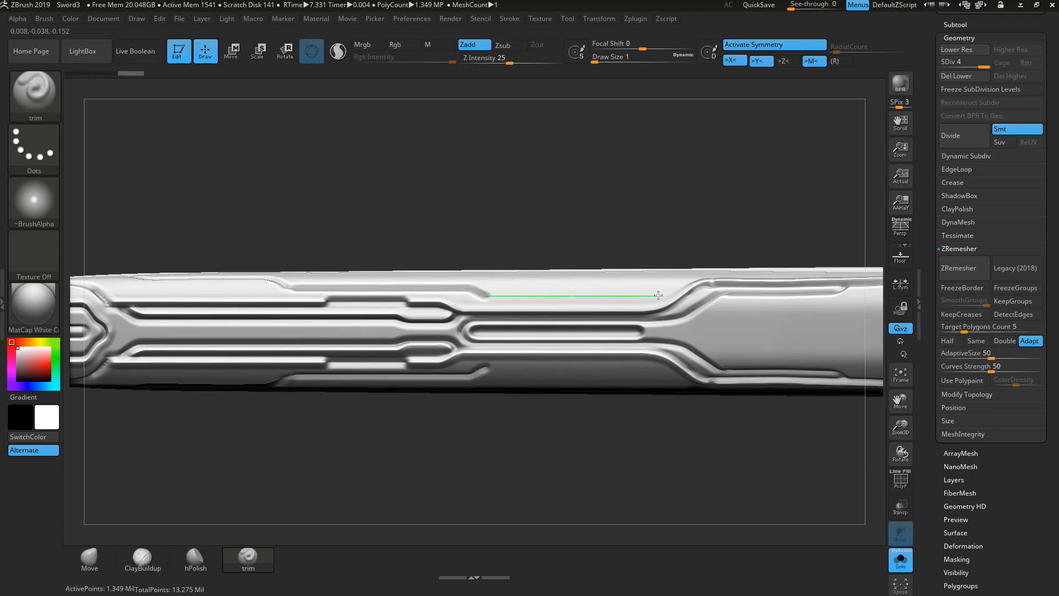
{"action": "left_click_drag", "start_coordinate": [658, 296], "coordinate": [677, 315]}
Step: Deepen the stepped groove on the bar's side face along its straight run and around its angled corner
{"action": "mouse_move", "coordinate": [603, 160]}
{"action": "left_mouse_down"}
{"action": "mouse_move", "coordinate": [343, 433]}
{"action": "mouse_move", "coordinate": [299, 396]}
{"action": "mouse_move", "coordinate": [286, 418]}
{"action": "mouse_move", "coordinate": [391, 433]}
{"action": "mouse_move", "coordinate": [391, 449]}
{"action": "mouse_move", "coordinate": [384, 410]}
{"action": "mouse_move", "coordinate": [412, 373]}
{"action": "mouse_move", "coordinate": [378, 354]}
{"action": "mouse_move", "coordinate": [319, 287]}
{"action": "left_mouse_up"}
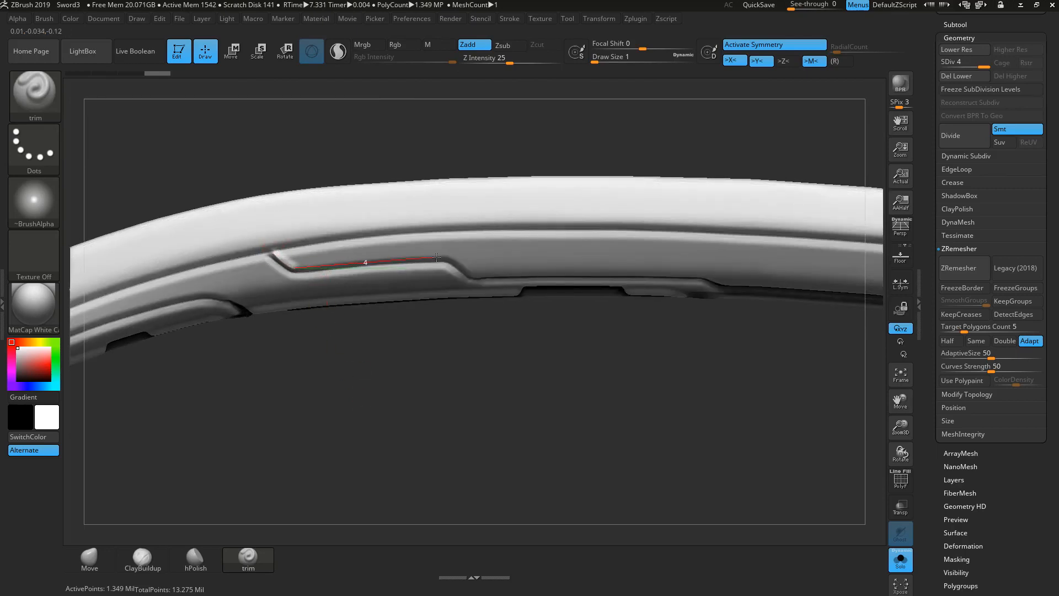
{"action": "left_click_drag", "start_coordinate": [436, 257], "coordinate": [463, 264]}
{"action": "left_click_drag", "start_coordinate": [489, 421], "coordinate": [476, 331]}
{"action": "left_click_drag", "start_coordinate": [449, 234], "coordinate": [461, 241]}
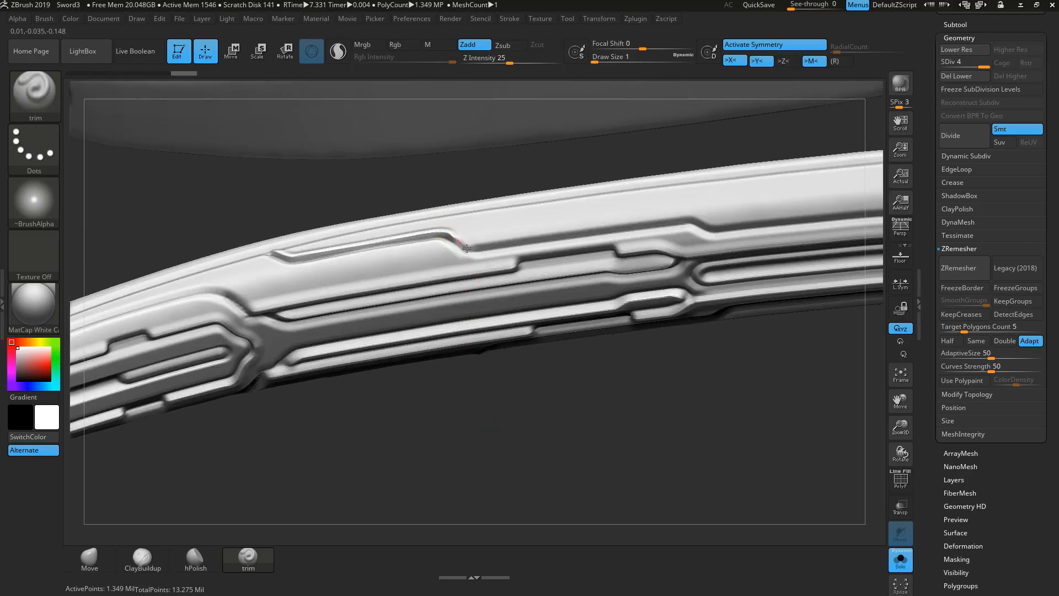
Step: Add a short rectangular offset to the outer stepped groove and deepen its inward step and straight run toward the flare
{"action": "mouse_move", "coordinate": [666, 216]}
{"action": "left_mouse_down"}
{"action": "mouse_move", "coordinate": [612, 227]}
{"action": "mouse_move", "coordinate": [702, 219]}
{"action": "mouse_move", "coordinate": [741, 242]}
{"action": "left_mouse_up"}
{"action": "left_click_drag", "start_coordinate": [716, 418], "coordinate": [483, 386], "text": "alt"}
{"action": "left_click_drag", "start_coordinate": [497, 386], "coordinate": [606, 409]}
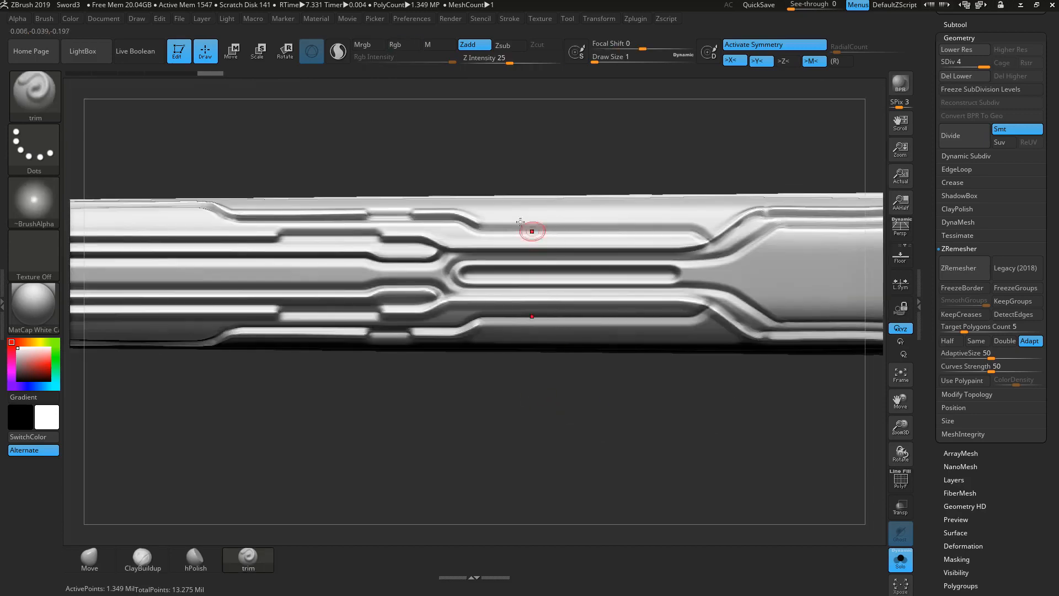
{"action": "left_click_drag", "start_coordinate": [479, 225], "coordinate": [571, 224], "text": "shift"}
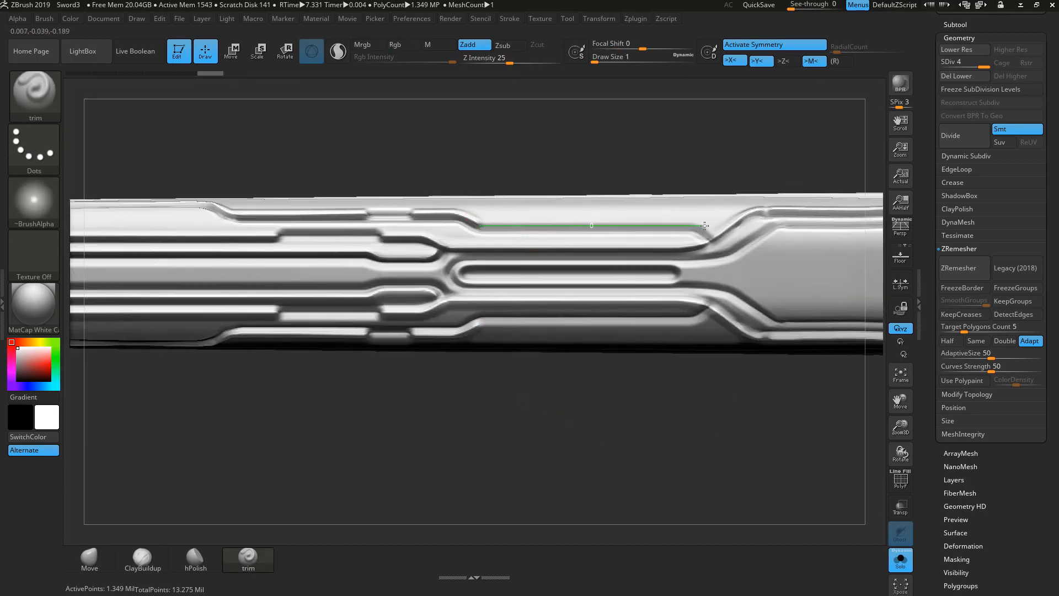
{"action": "left_click_drag", "start_coordinate": [705, 225], "coordinate": [706, 225], "text": "shift"}
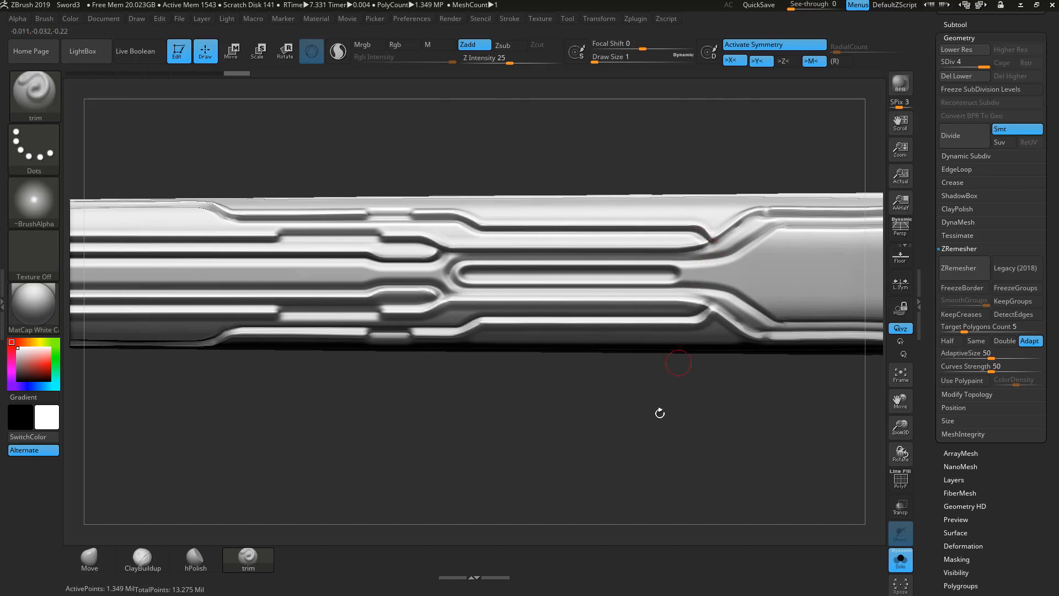
Step: Adjust the trim brush's lazy mouse radius, with the whole bar in side view
{"action": "mouse_move", "coordinate": [660, 413]}
{"action": "left_mouse_down", "text": "alt"}
{"action": "mouse_move", "coordinate": [489, 376]}
{"action": "mouse_move", "coordinate": [473, 447]}
{"action": "mouse_move", "coordinate": [468, 421]}
{"action": "left_mouse_up", "text": "alt"}
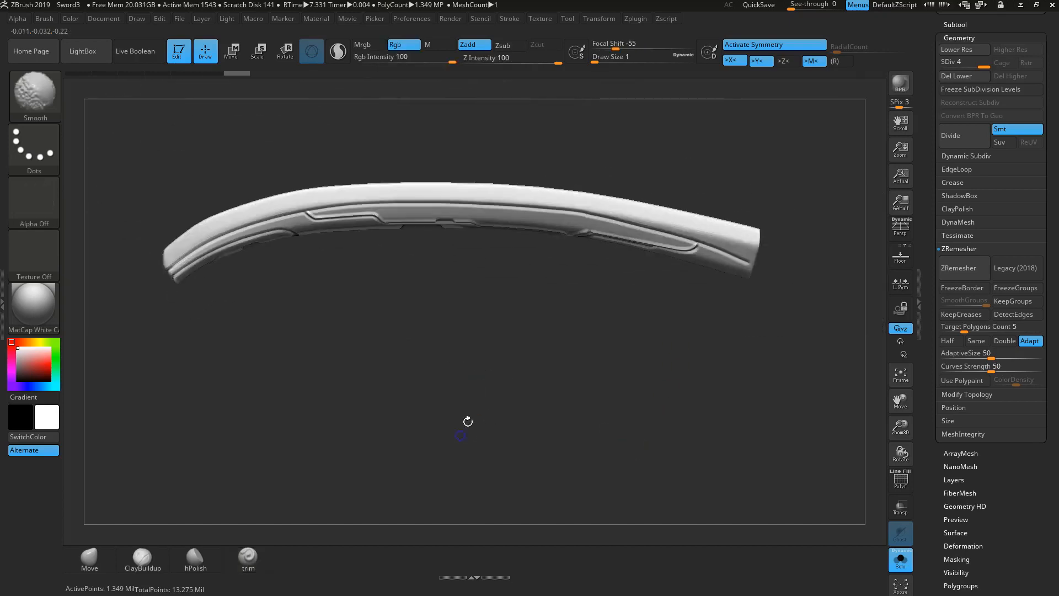
{"action": "mouse_move", "coordinate": [348, 341]}
{"action": "left_mouse_down", "text": "alt"}
{"action": "mouse_move", "coordinate": [408, 362]}
{"action": "mouse_move", "coordinate": [539, 374]}
{"action": "left_mouse_up", "text": "alt"}
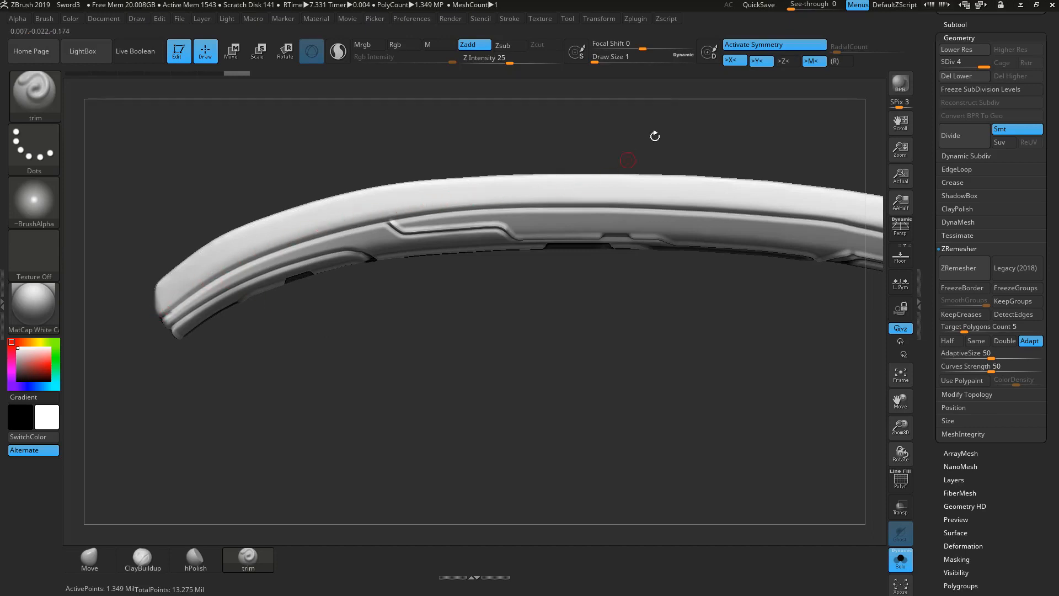
{"action": "left_click", "coordinate": [514, 19]}
{"action": "left_click", "coordinate": [546, 240]}
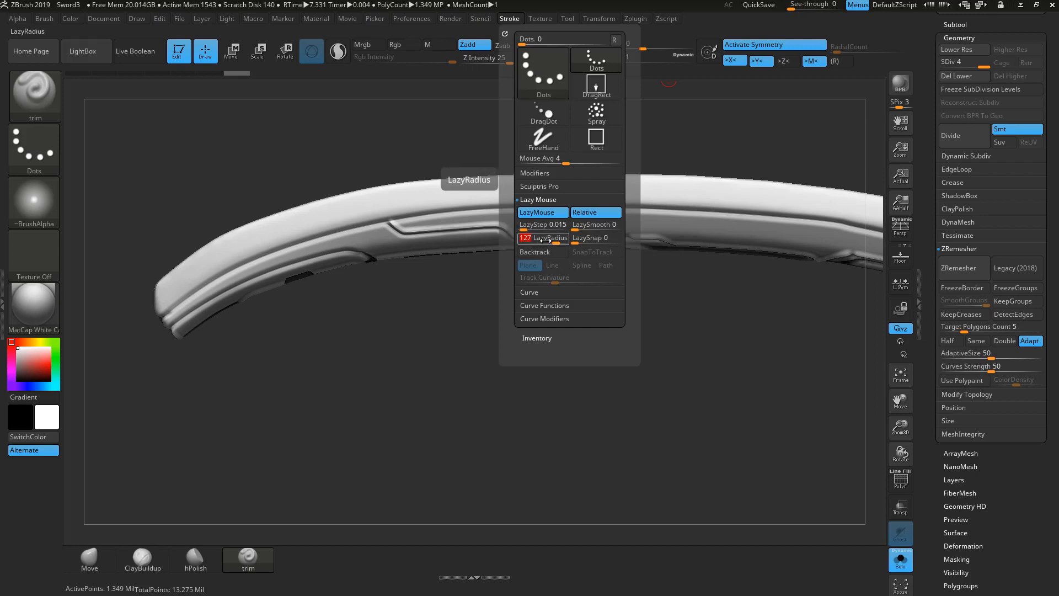
{"action": "key", "text": "Return"}
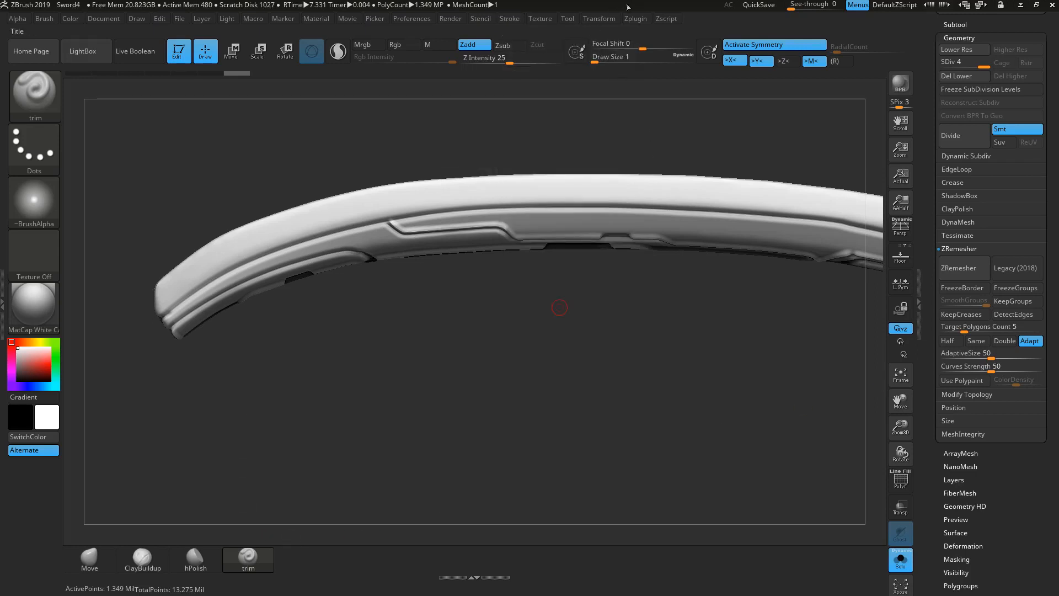
{"action": "left_click_drag", "start_coordinate": [475, 465], "coordinate": [284, 344]}
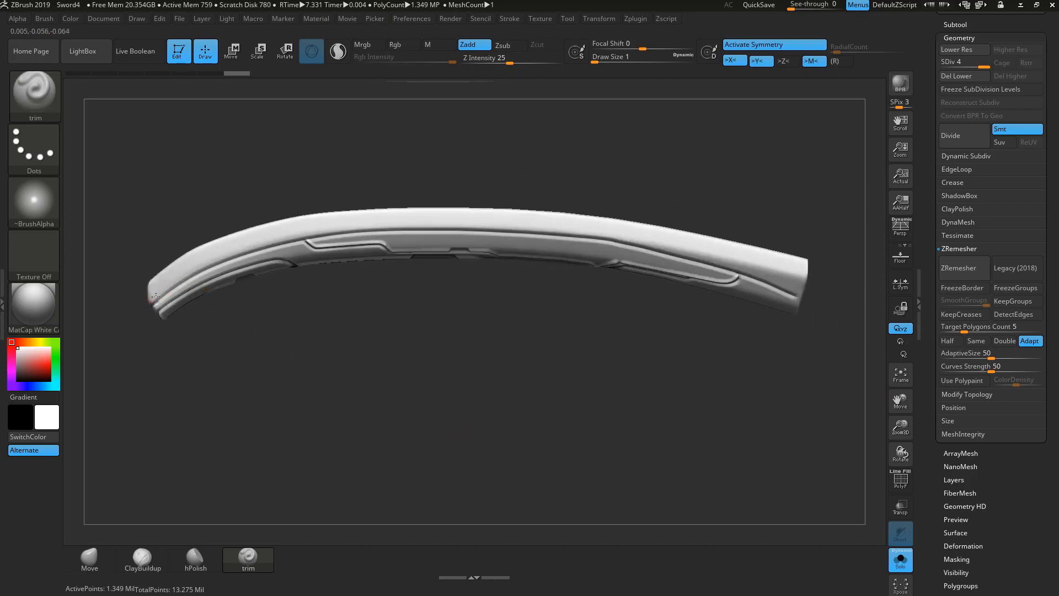
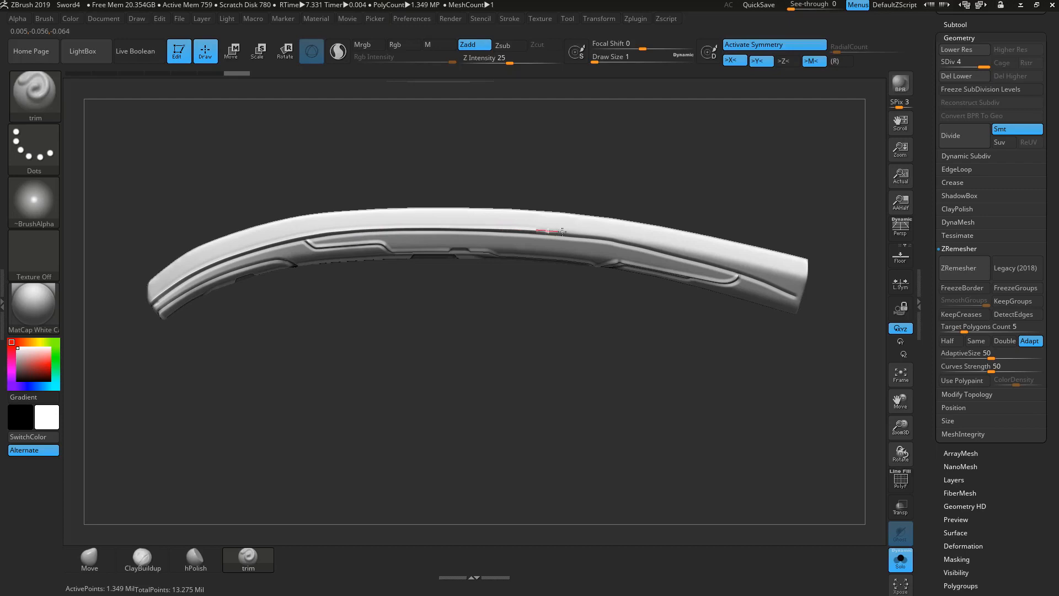
Step: Undo the last trim stroke and extend the upper panel groove to the flared end of the bar
{"action": "mouse_move", "coordinate": [764, 217]}
{"action": "left_mouse_down", "text": "alt"}
{"action": "mouse_move", "coordinate": [548, 147]}
{"action": "mouse_move", "coordinate": [582, 179]}
{"action": "mouse_move", "coordinate": [578, 210]}
{"action": "mouse_move", "coordinate": [590, 212]}
{"action": "left_mouse_up", "text": "alt"}
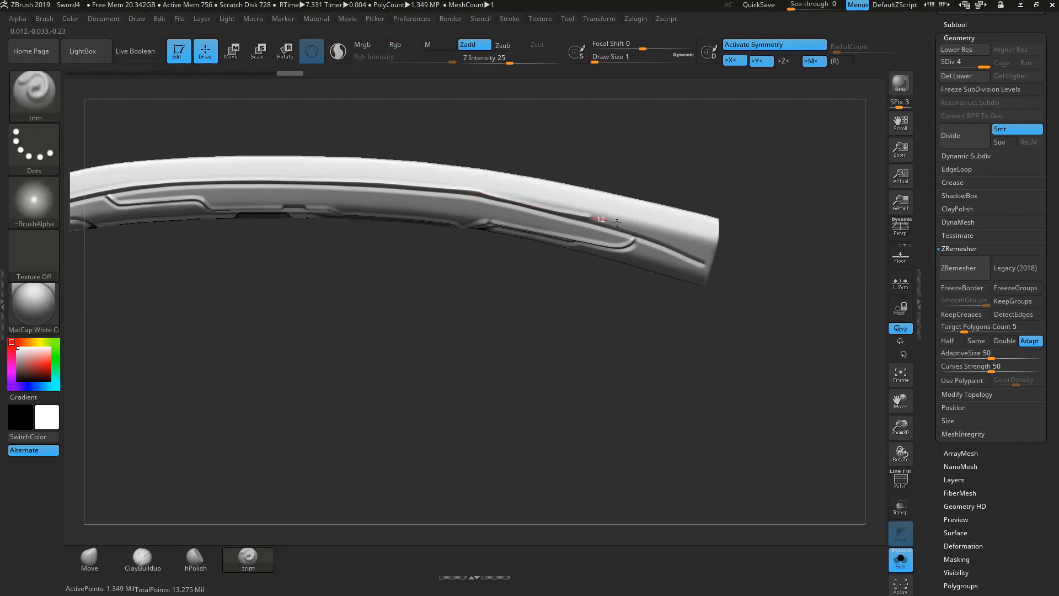
{"action": "key", "text": "ctrl+z"}
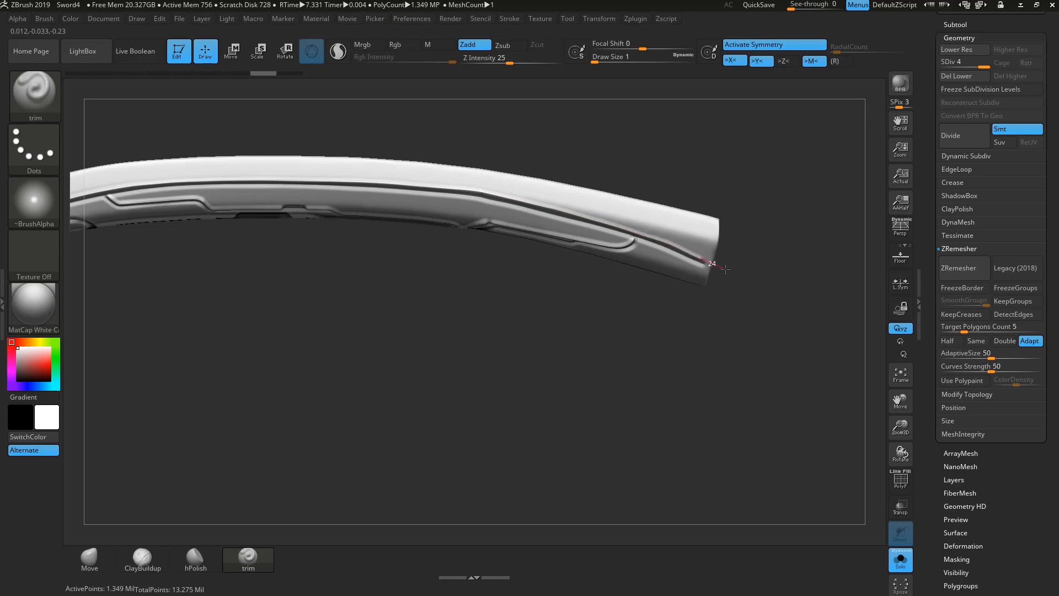
{"action": "left_click_drag", "start_coordinate": [726, 269], "coordinate": [734, 274]}
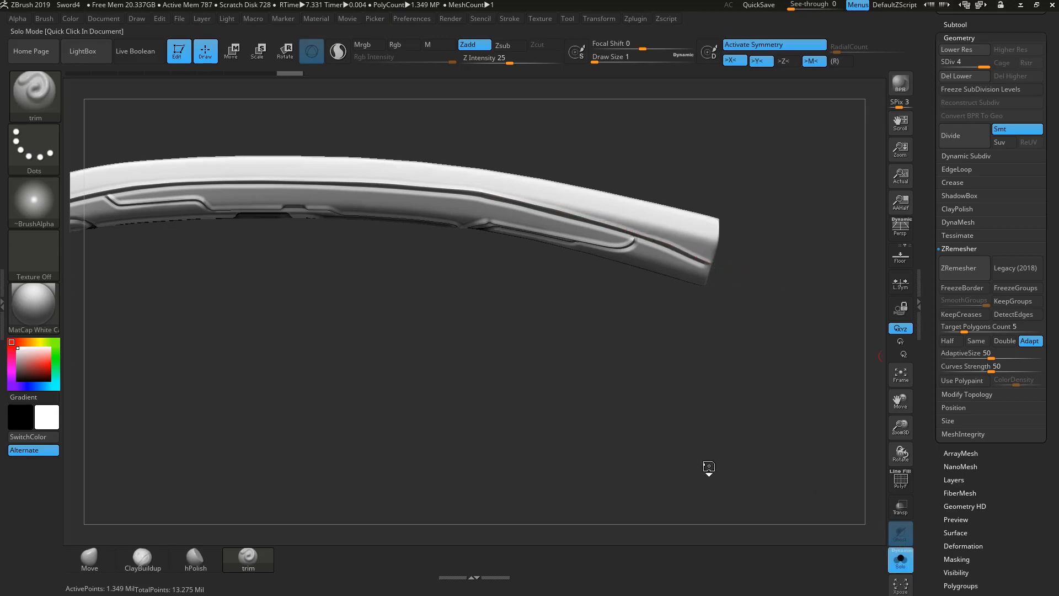
Step: Set the lazy mouse radius to 20 and carve a short groove leading into the stepped groove's corner on the isolated bar
{"action": "left_click", "coordinate": [709, 468]}
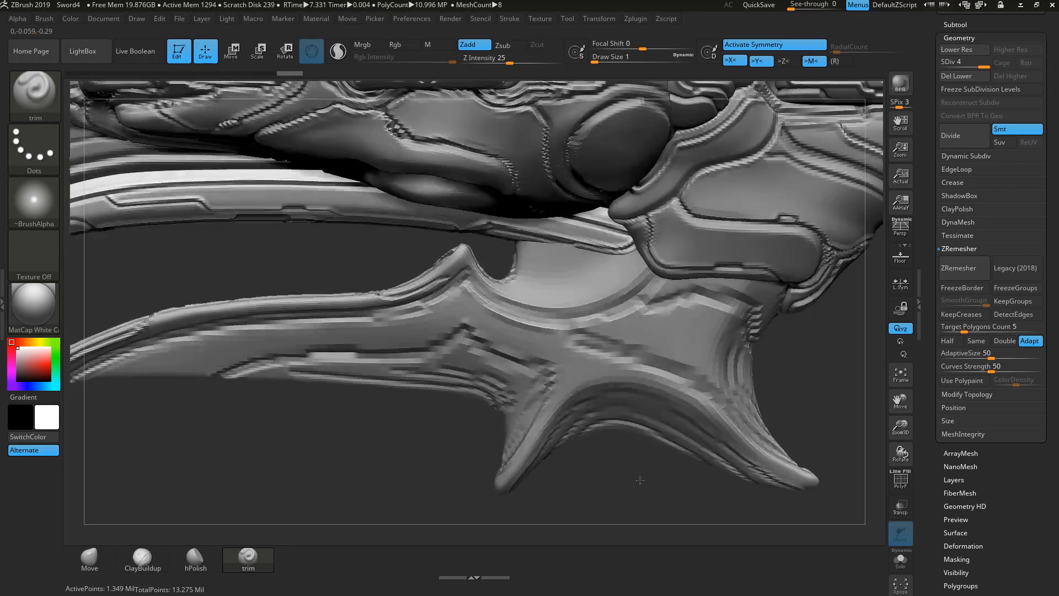
{"action": "left_click_drag", "start_coordinate": [640, 480], "coordinate": [544, 491]}
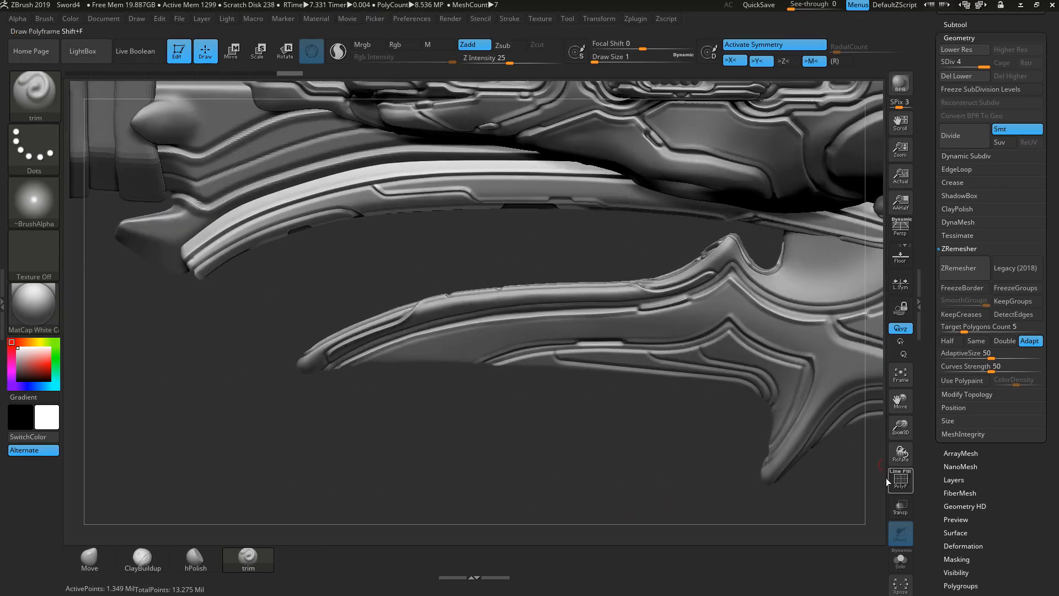
{"action": "left_click", "coordinate": [900, 558]}
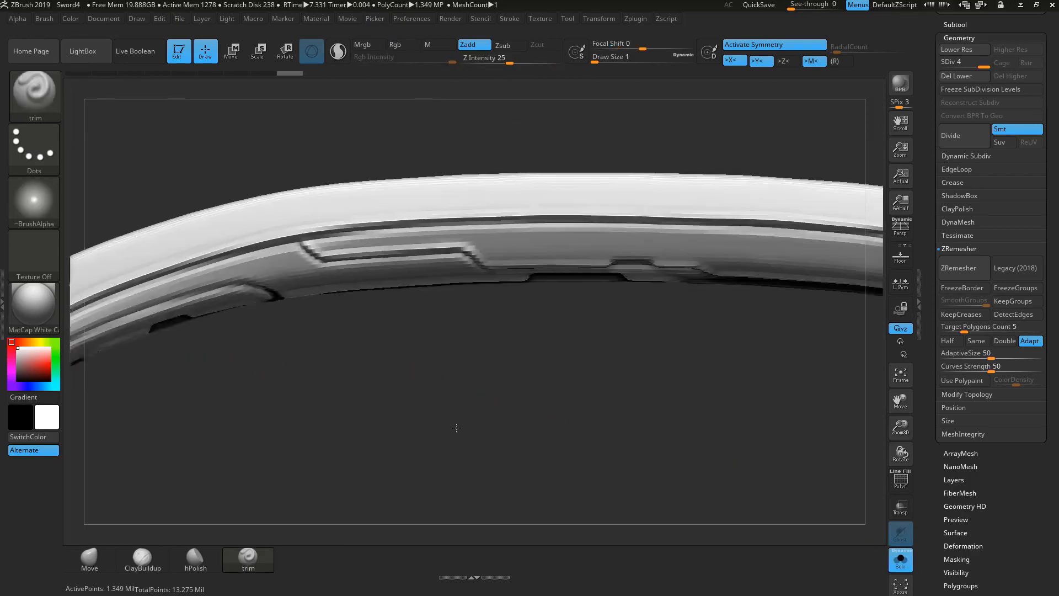
{"action": "left_click", "coordinate": [504, 22]}
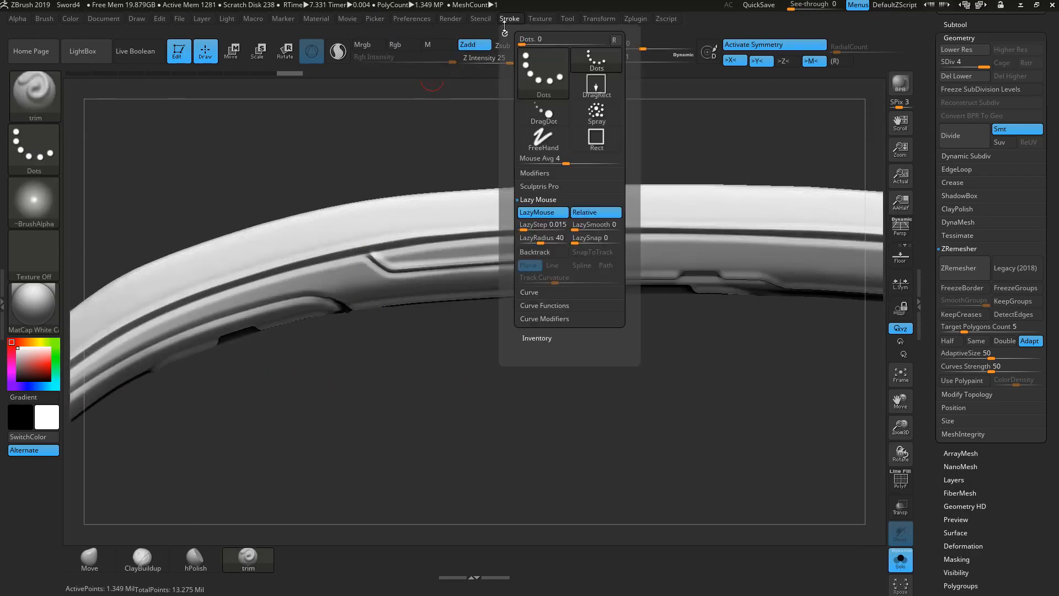
{"action": "left_click_drag", "start_coordinate": [552, 239], "coordinate": [544, 243]}
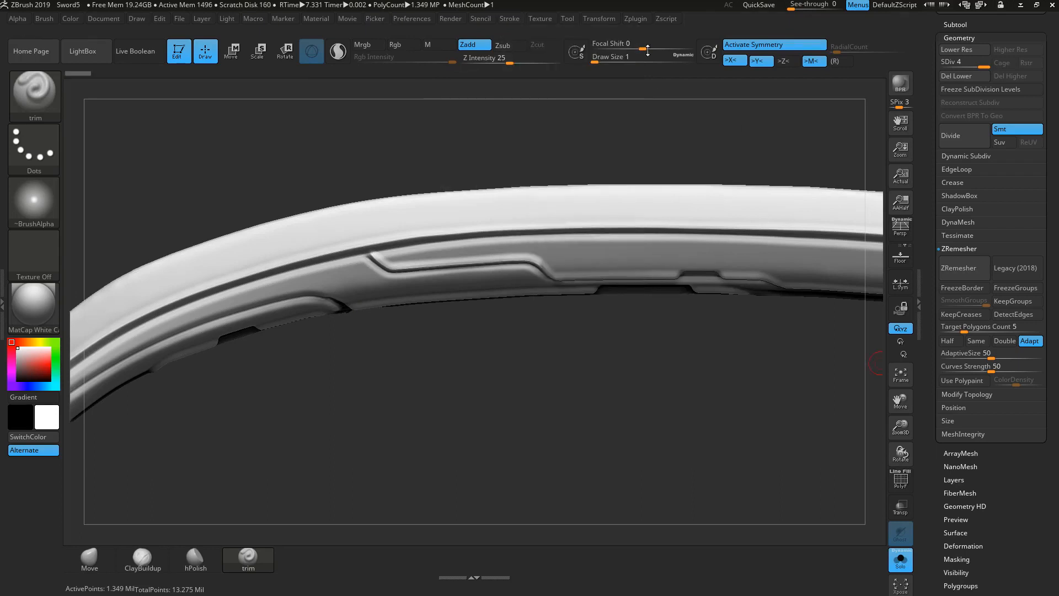
{"action": "left_click_drag", "start_coordinate": [281, 277], "coordinate": [375, 255]}
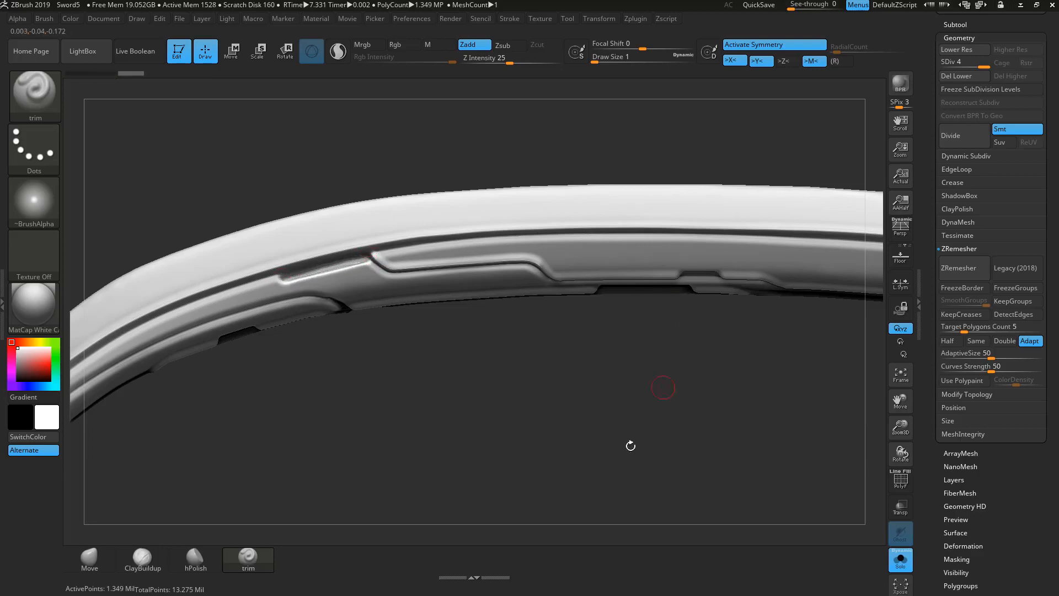
{"action": "left_click_drag", "start_coordinate": [631, 442], "coordinate": [721, 343]}
Step: Bring back the whole sword, make the guard's side wings active in a close front view, and turn on transparency
{"action": "left_click", "coordinate": [905, 562]}
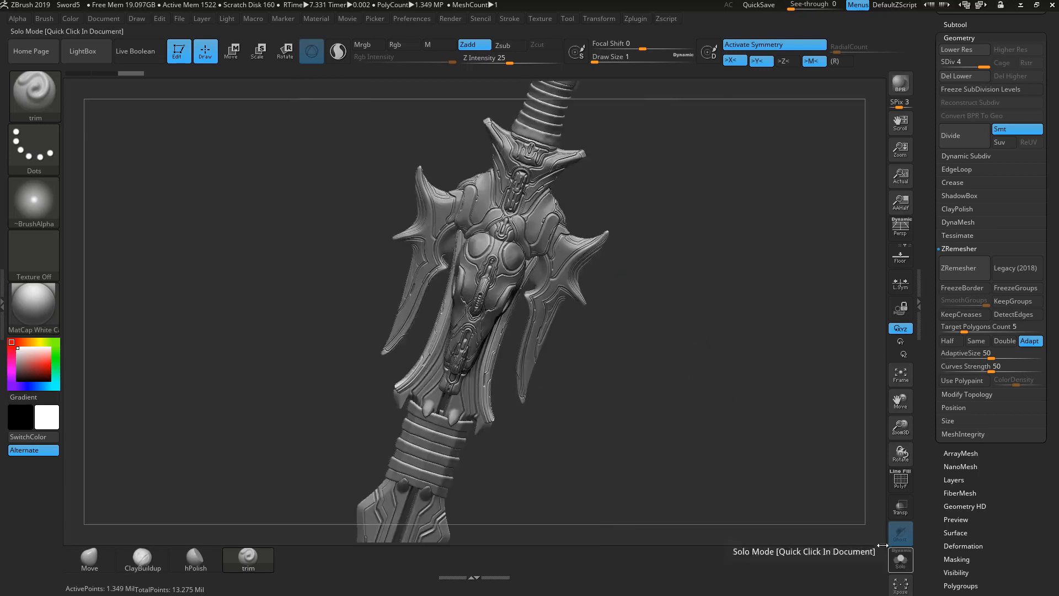
{"action": "left_click_drag", "start_coordinate": [670, 270], "coordinate": [830, 339], "text": "alt"}
{"action": "left_click", "coordinate": [508, 346], "text": "alt"}
{"action": "key", "text": "f"}
{"action": "left_click_drag", "start_coordinate": [809, 388], "coordinate": [788, 449], "text": "alt"}
{"action": "left_click", "coordinate": [900, 507]}
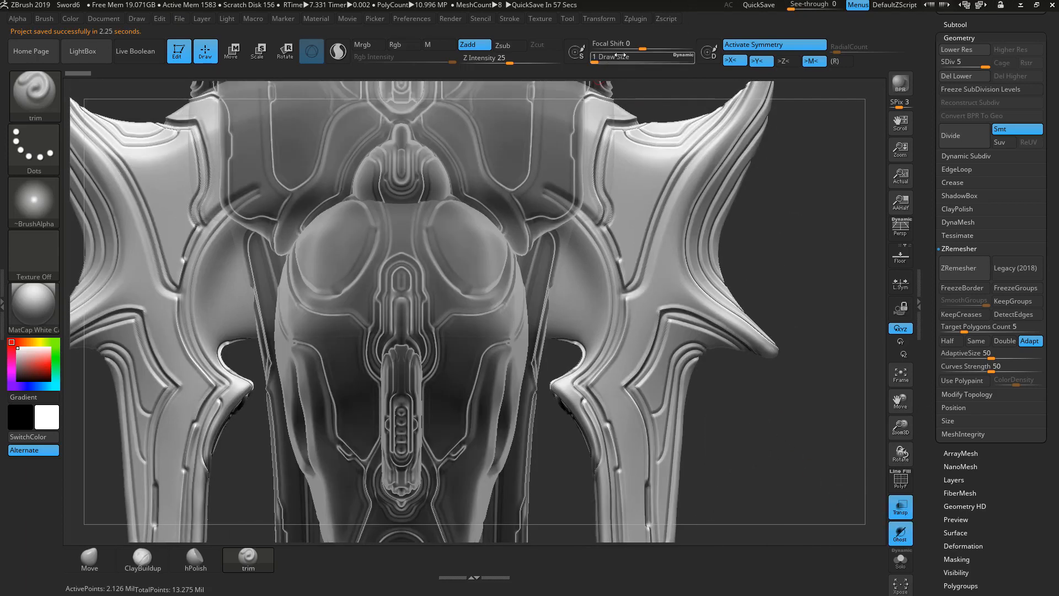
Step: Set the brush draw size to 2 and try a curved groove across the wings' rounded inner lobes
{"action": "left_click_drag", "start_coordinate": [597, 58], "coordinate": [608, 57]}
{"action": "key", "text": "Return"}
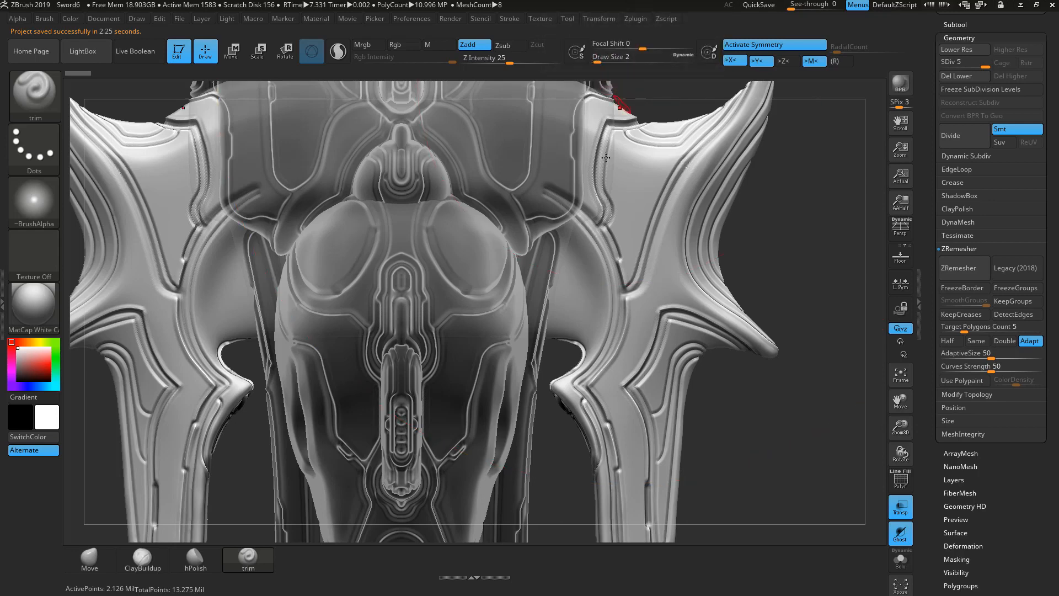
{"action": "mouse_move", "coordinate": [527, 206]}
{"action": "left_mouse_down"}
{"action": "mouse_move", "coordinate": [588, 255]}
{"action": "mouse_move", "coordinate": [598, 299]}
{"action": "mouse_move", "coordinate": [579, 350]}
{"action": "left_mouse_up"}
{"action": "key", "text": "ctrl+z"}
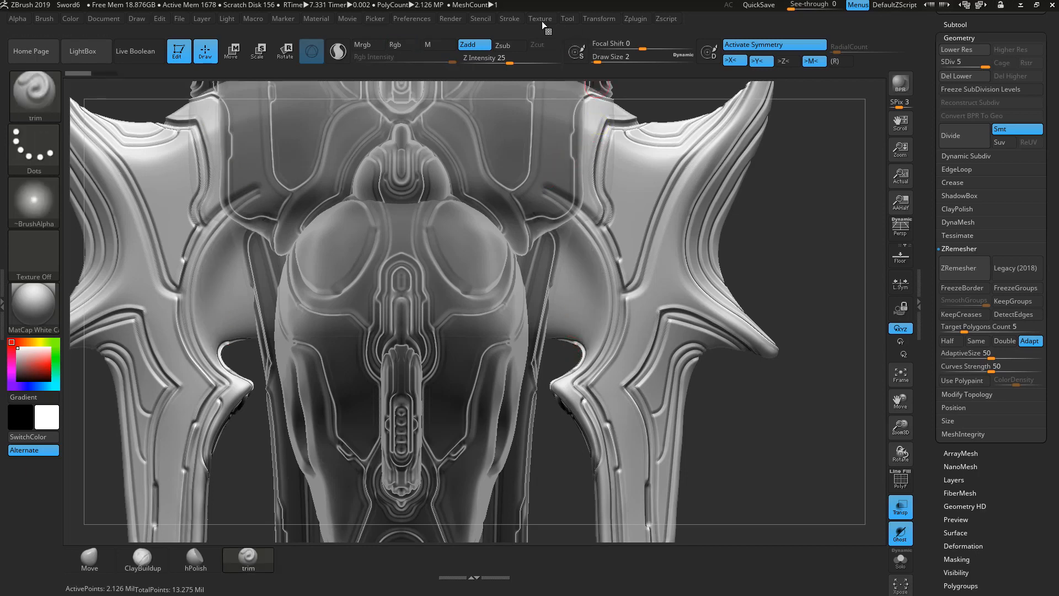
Step: Set the lazy mouse radius to 40 and carve a curved groove around the wings' rounded inner lobes
{"action": "mouse_move", "coordinate": [508, 20]}
{"action": "left_click", "coordinate": [538, 237]}
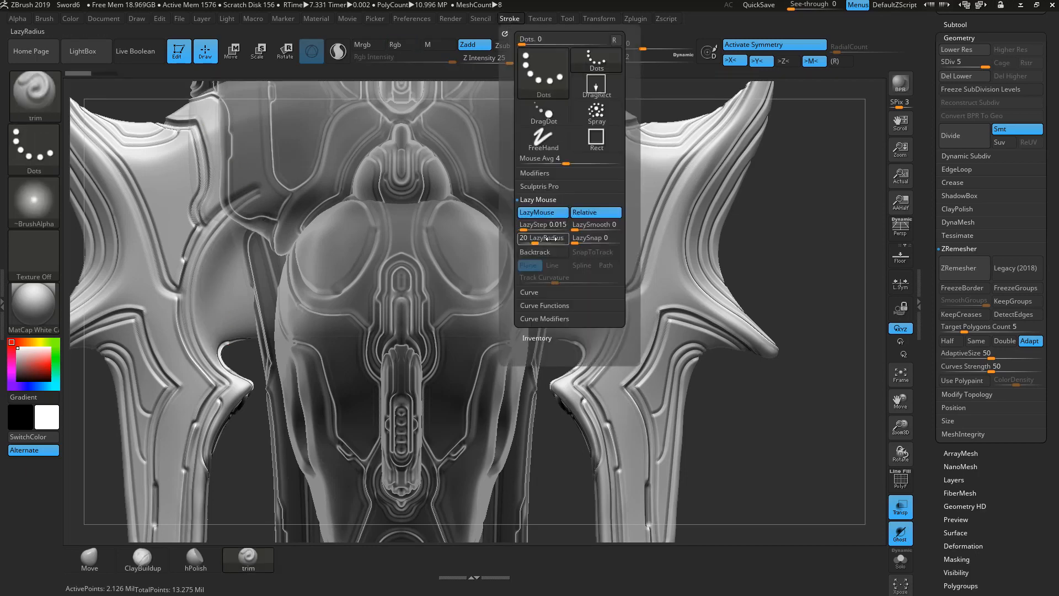
{"action": "type", "text": "40"}
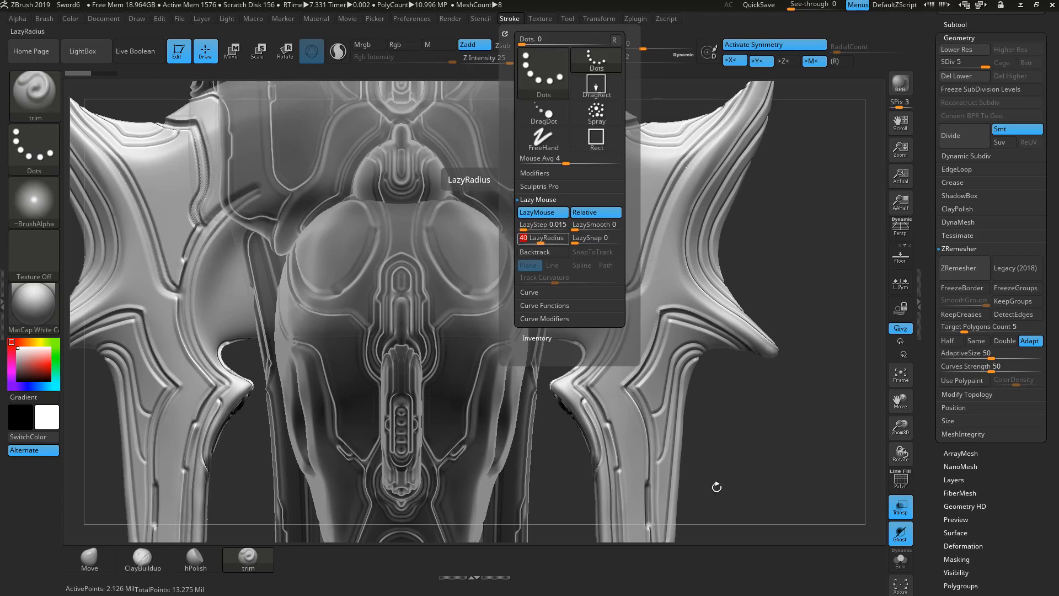
{"action": "key", "text": "Return"}
{"action": "mouse_move", "coordinate": [529, 215]}
{"action": "left_mouse_down"}
{"action": "mouse_move", "coordinate": [592, 264]}
{"action": "mouse_move", "coordinate": [604, 288]}
{"action": "mouse_move", "coordinate": [600, 337]}
{"action": "mouse_move", "coordinate": [569, 365]}
{"action": "left_mouse_up"}
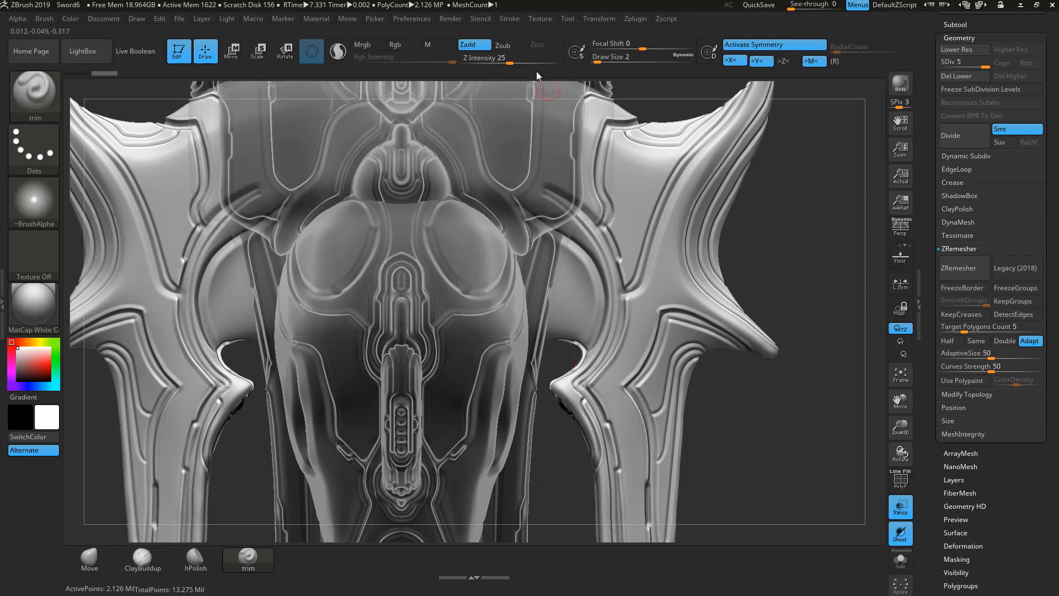
Step: Set the brush draw size to 1 and carve thinner concentric grooves inside the curved one on the wings' inner lobes
{"action": "left_click", "coordinate": [612, 58]}
{"action": "type", "text": "1"}
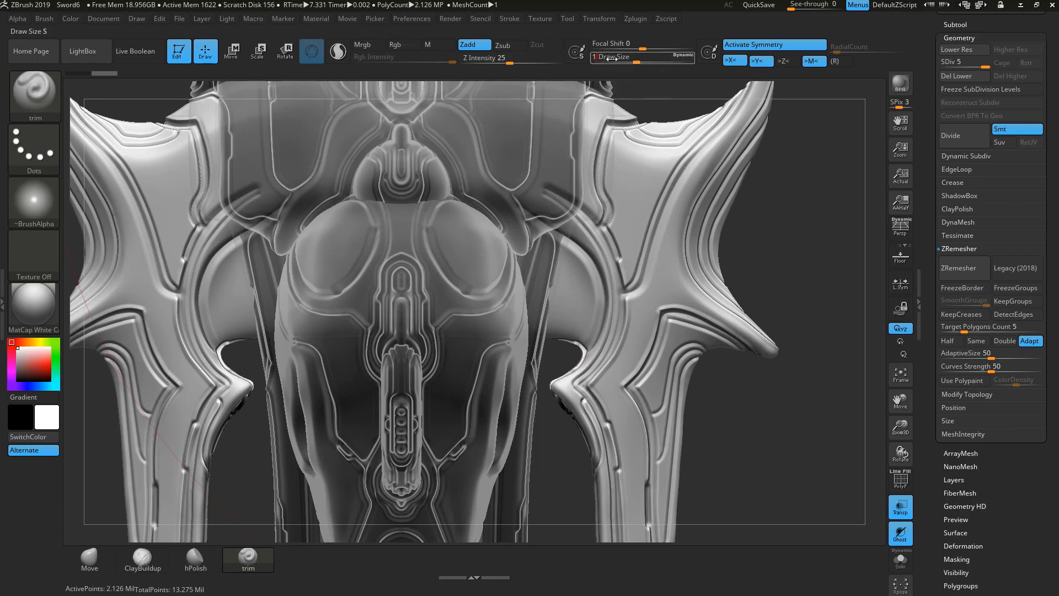
{"action": "key", "text": "Return"}
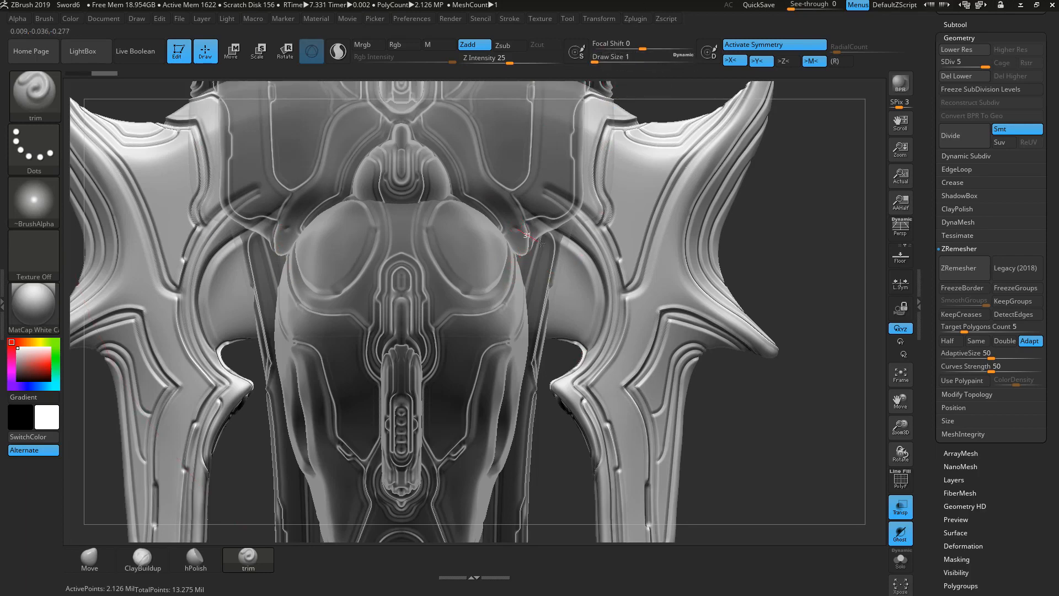
{"action": "mouse_move", "coordinate": [541, 242]}
{"action": "left_mouse_down"}
{"action": "mouse_move", "coordinate": [598, 308]}
{"action": "mouse_move", "coordinate": [579, 344]}
{"action": "left_mouse_up"}
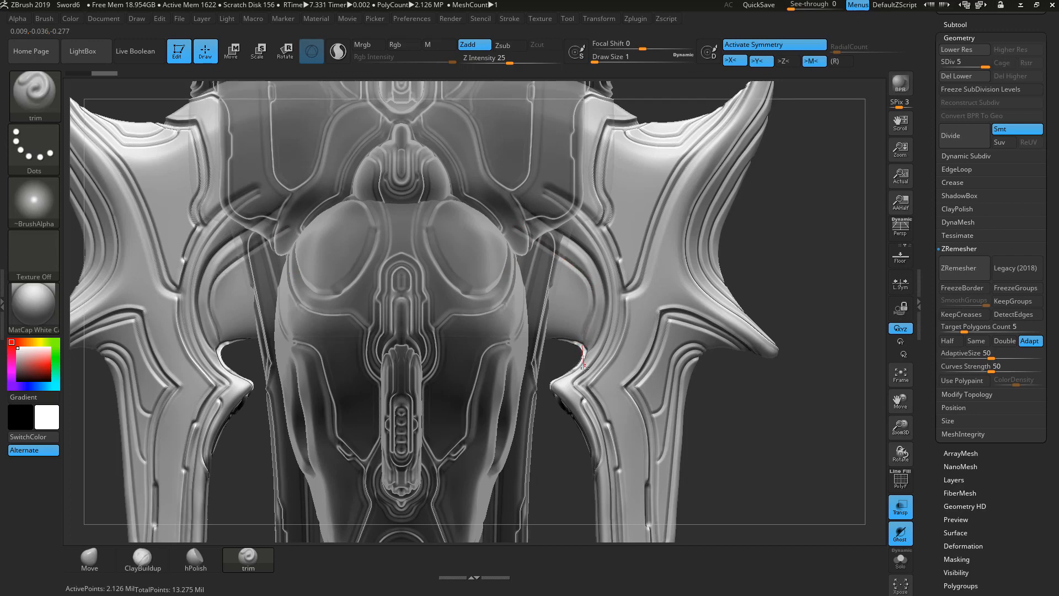
{"action": "left_click_drag", "start_coordinate": [584, 366], "coordinate": [583, 356]}
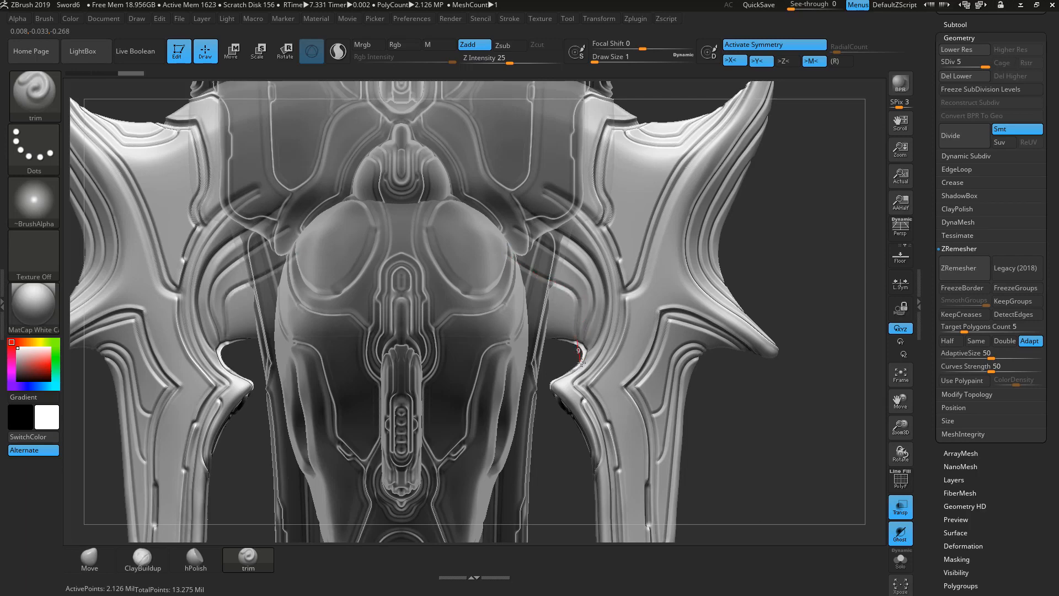
{"action": "left_click_drag", "start_coordinate": [582, 363], "coordinate": [579, 358]}
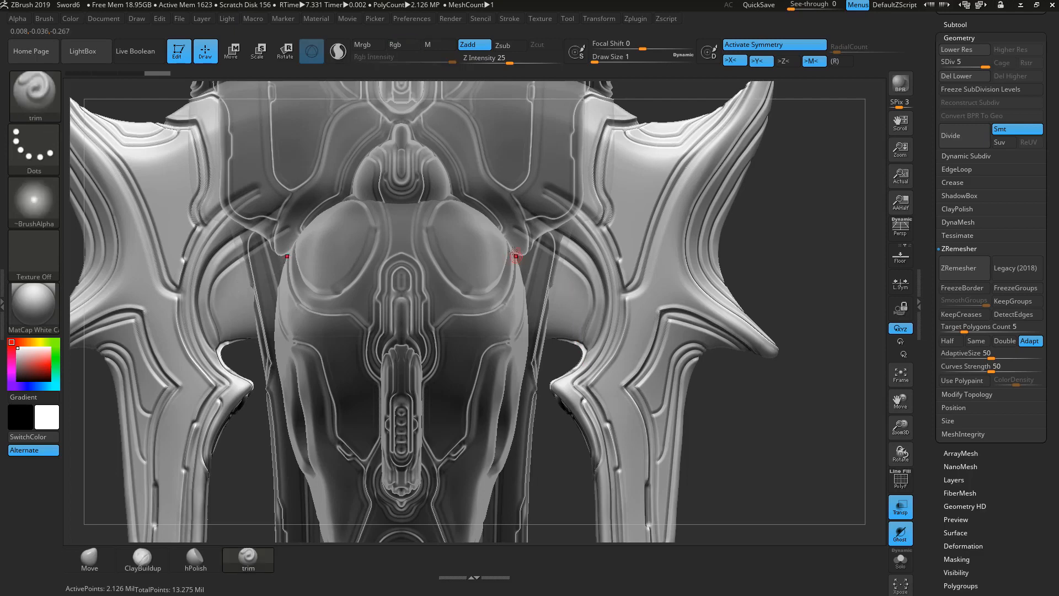
{"action": "left_click_drag", "start_coordinate": [581, 292], "coordinate": [588, 316]}
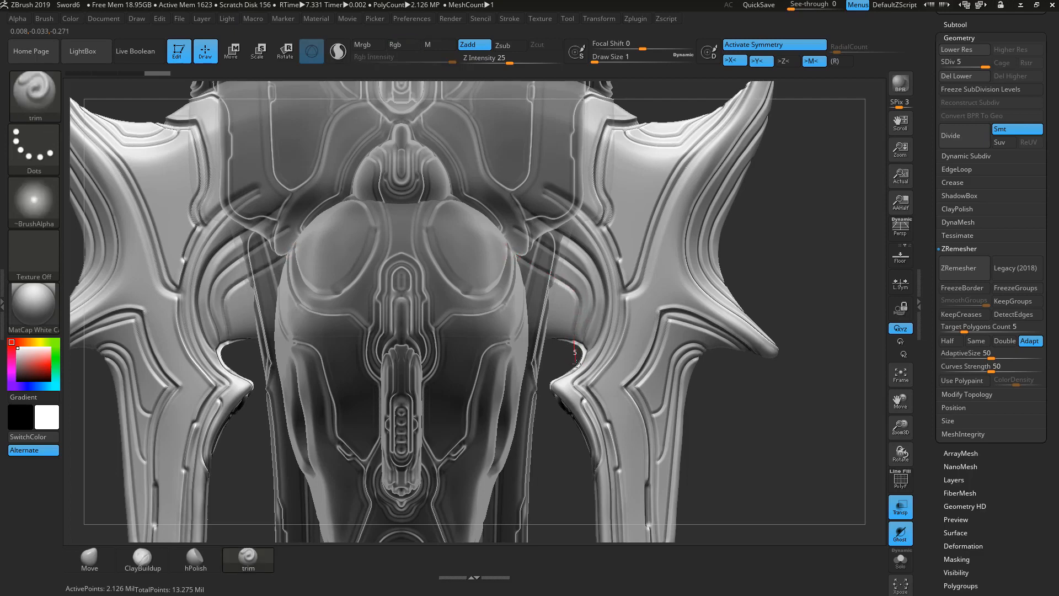
Step: Add another short curved groove innermost on the wings' lobes, using transparency to reach behind the skull and turning it off again
{"action": "left_click", "coordinate": [901, 507]}
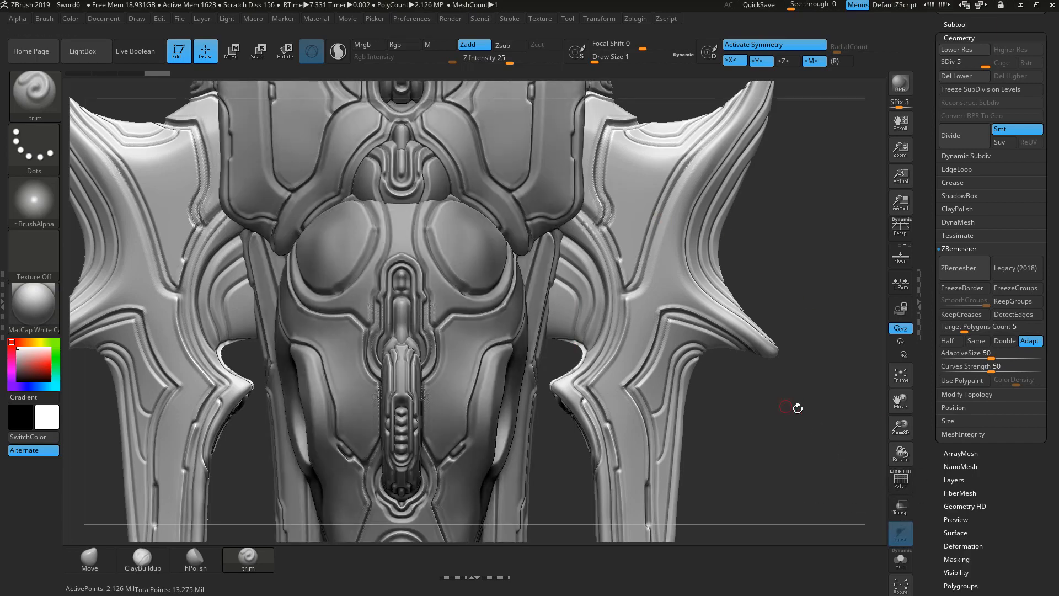
{"action": "key", "text": "f"}
{"action": "left_click_drag", "start_coordinate": [773, 425], "coordinate": [800, 511]}
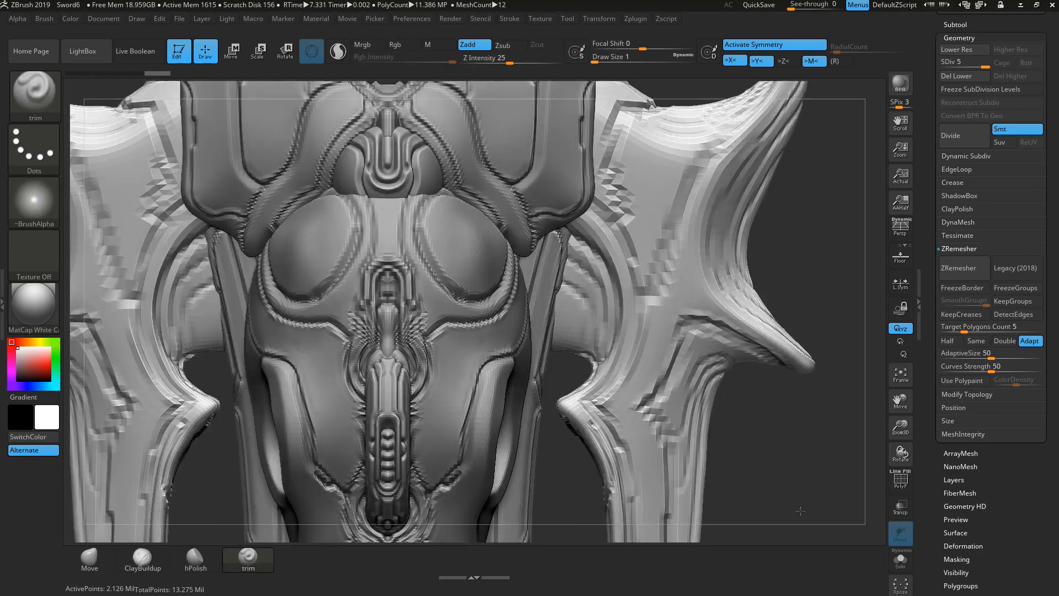
{"action": "left_click", "coordinate": [894, 502]}
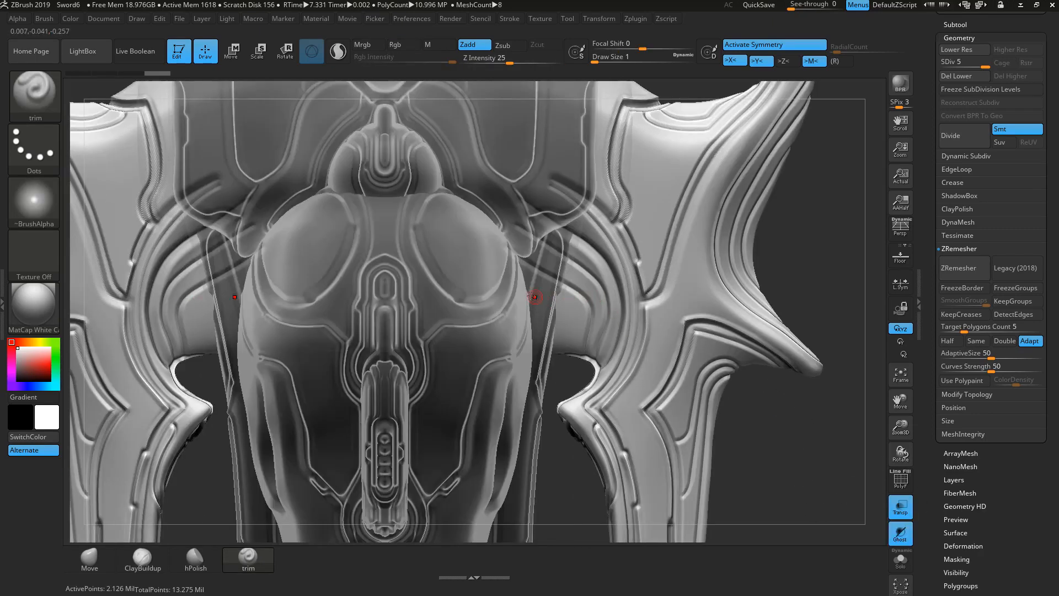
{"action": "left_click_drag", "start_coordinate": [541, 298], "coordinate": [565, 306]}
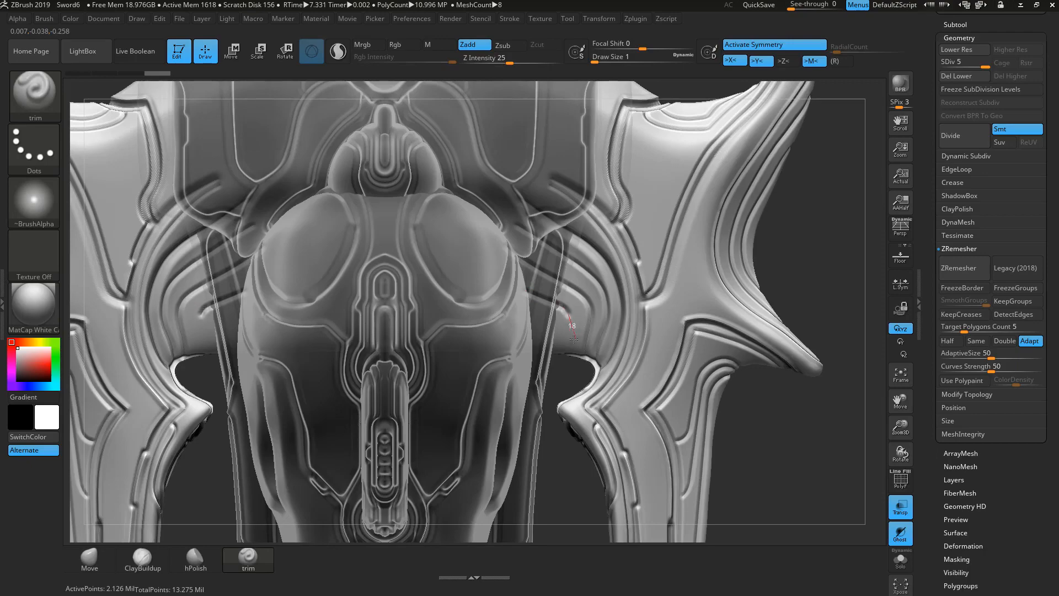
{"action": "left_click_drag", "start_coordinate": [581, 373], "coordinate": [583, 374]}
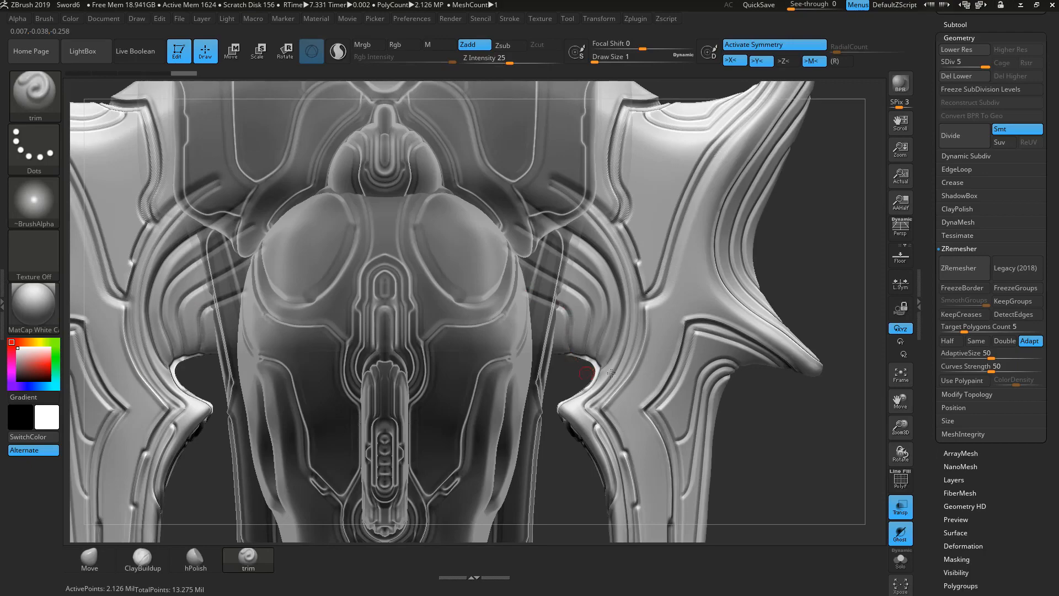
{"action": "left_click_drag", "start_coordinate": [734, 403], "coordinate": [850, 474]}
{"action": "left_click", "coordinate": [901, 507]}
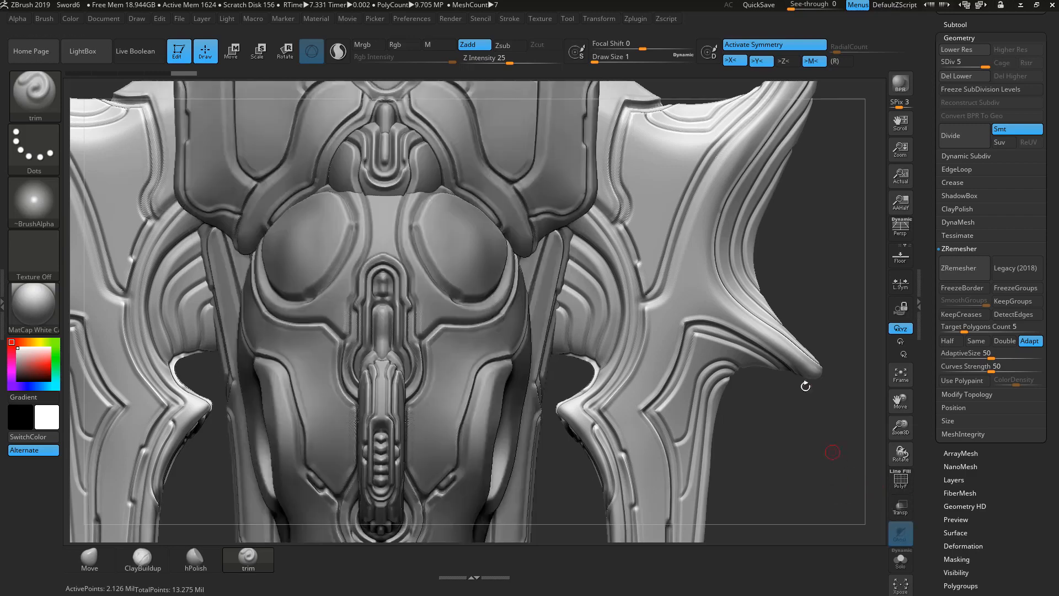
Step: Unhide all of the sword's subtools, with the whole guard in front view
{"action": "key", "text": "f"}
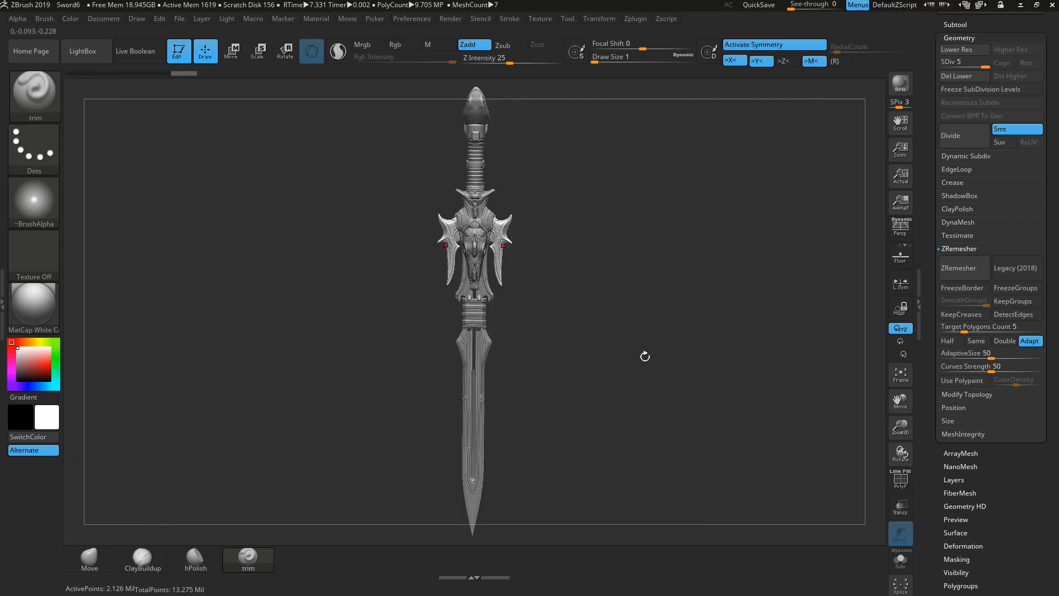
{"action": "key", "text": "f"}
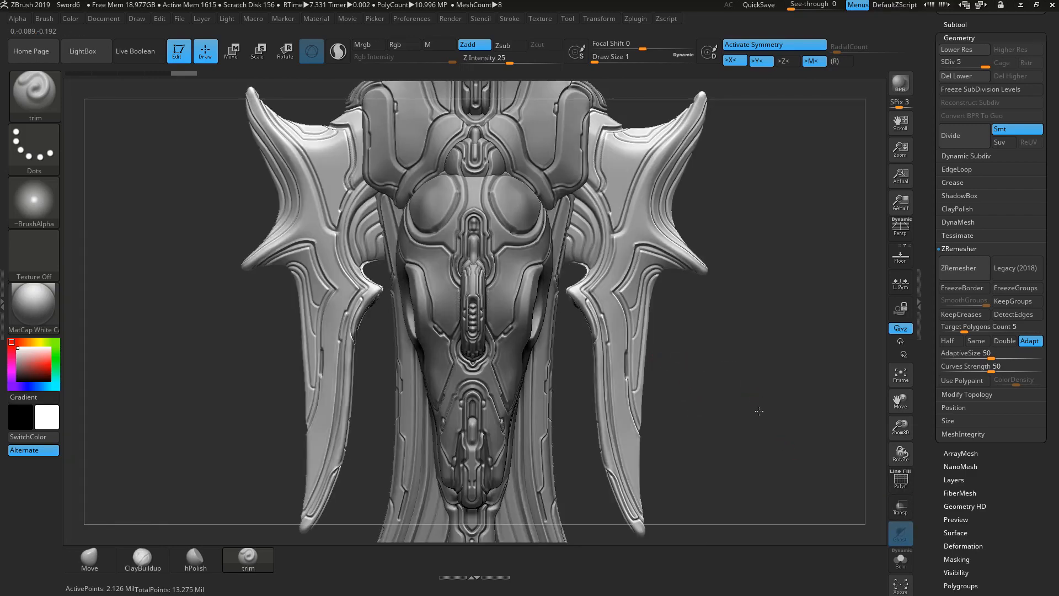
{"action": "mouse_move", "coordinate": [759, 411]}
{"action": "left_mouse_down", "text": "alt"}
{"action": "mouse_move", "coordinate": [750, 416]}
{"action": "mouse_move", "coordinate": [752, 347]}
{"action": "mouse_move", "coordinate": [772, 381]}
{"action": "mouse_move", "coordinate": [754, 433]}
{"action": "mouse_move", "coordinate": [755, 411]}
{"action": "left_mouse_up", "text": "alt"}
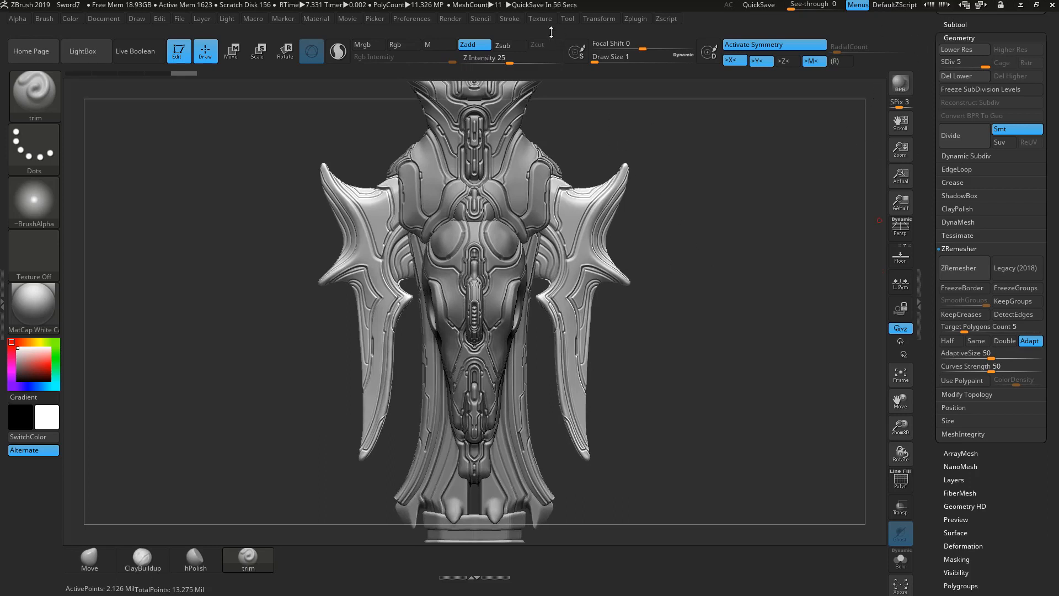
{"action": "left_click", "coordinate": [510, 18]}
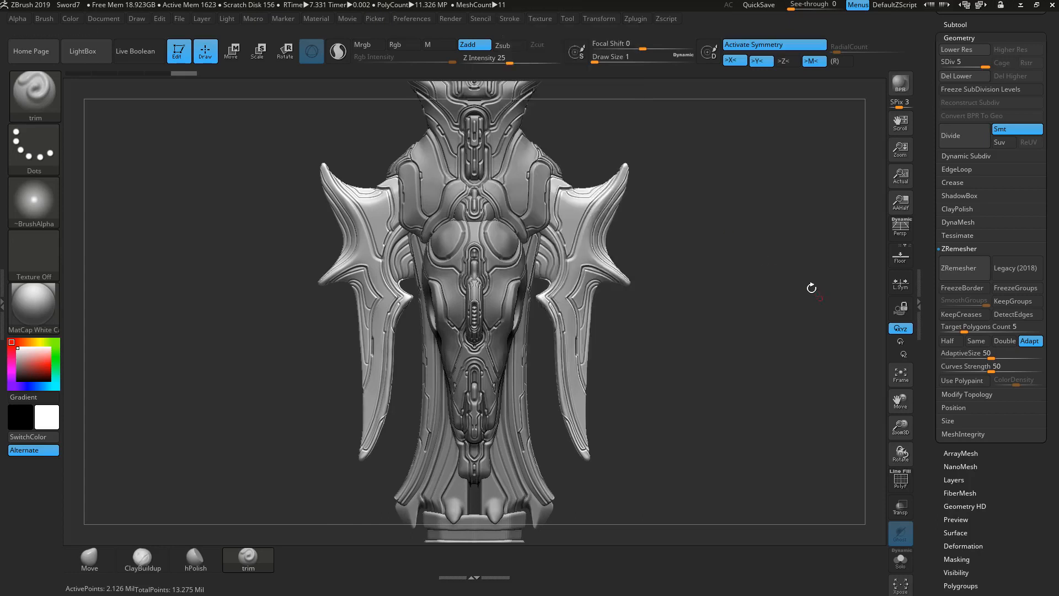
{"action": "left_click", "coordinate": [966, 24]}
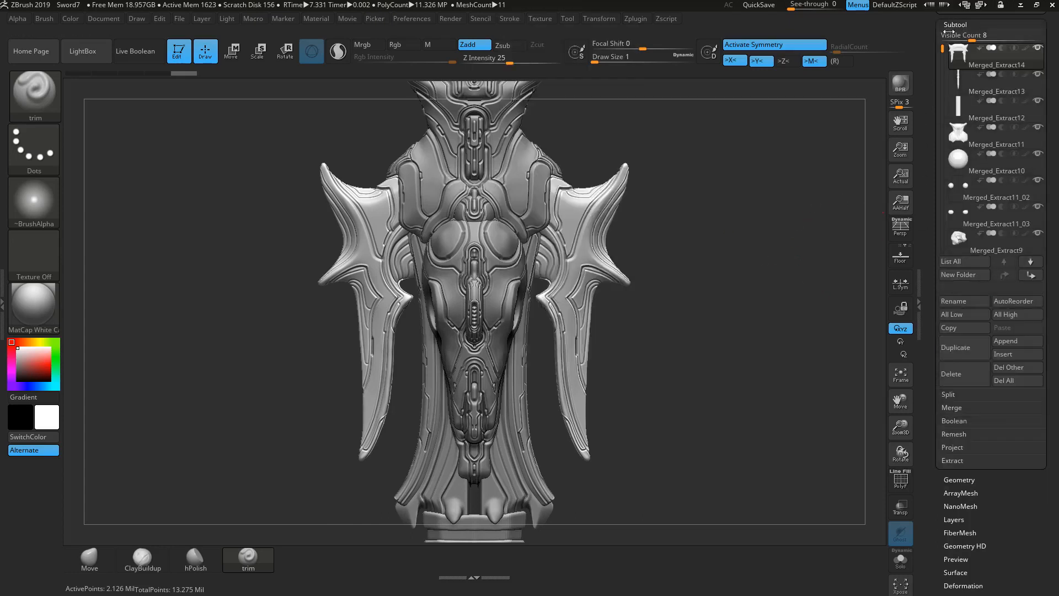
{"action": "left_click", "coordinate": [1038, 49], "text": "shift"}
{"action": "left_click", "coordinate": [1039, 49], "text": "shift"}
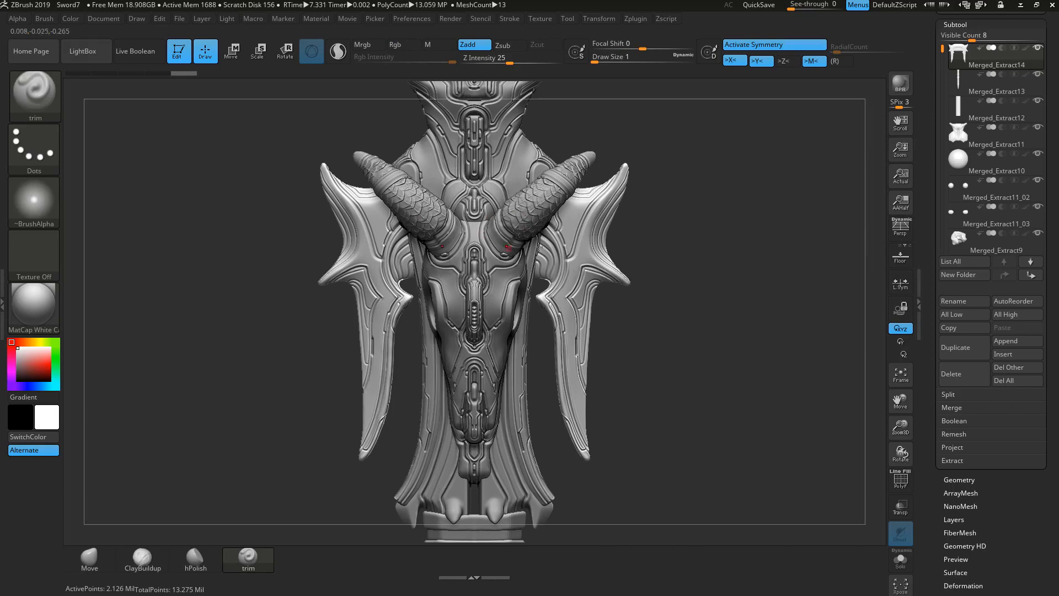
Step: Select the ring around the middle of the sword's grip as the active subtool and open its geometry settings
{"action": "left_click_drag", "start_coordinate": [717, 217], "coordinate": [717, 409], "text": "alt"}
{"action": "left_click_drag", "start_coordinate": [647, 219], "coordinate": [642, 310], "text": "alt"}
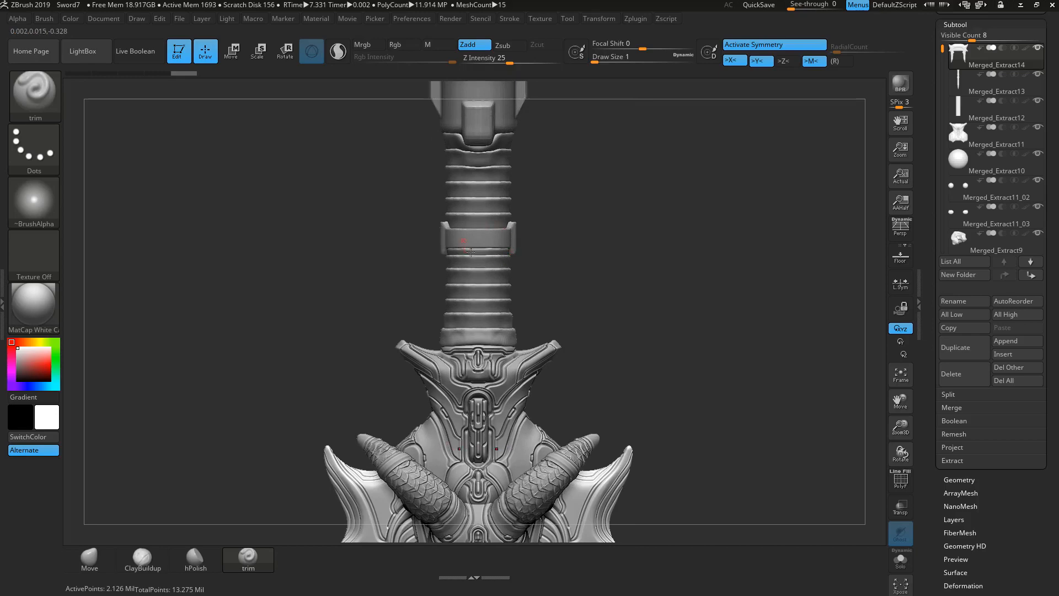
{"action": "left_click", "coordinate": [490, 238], "text": "alt"}
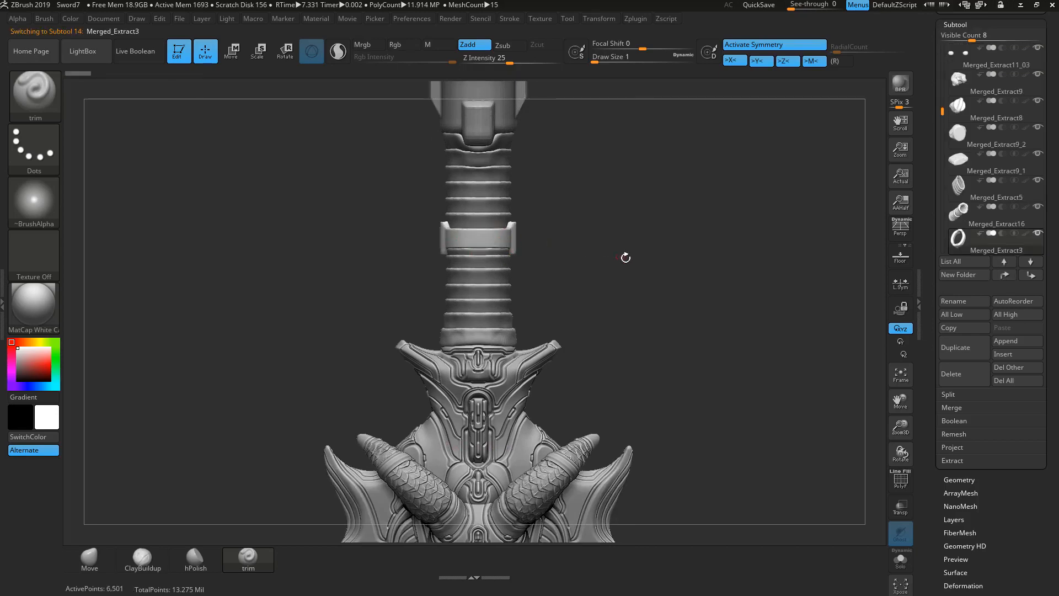
{"action": "left_click_drag", "start_coordinate": [624, 256], "coordinate": [591, 250]}
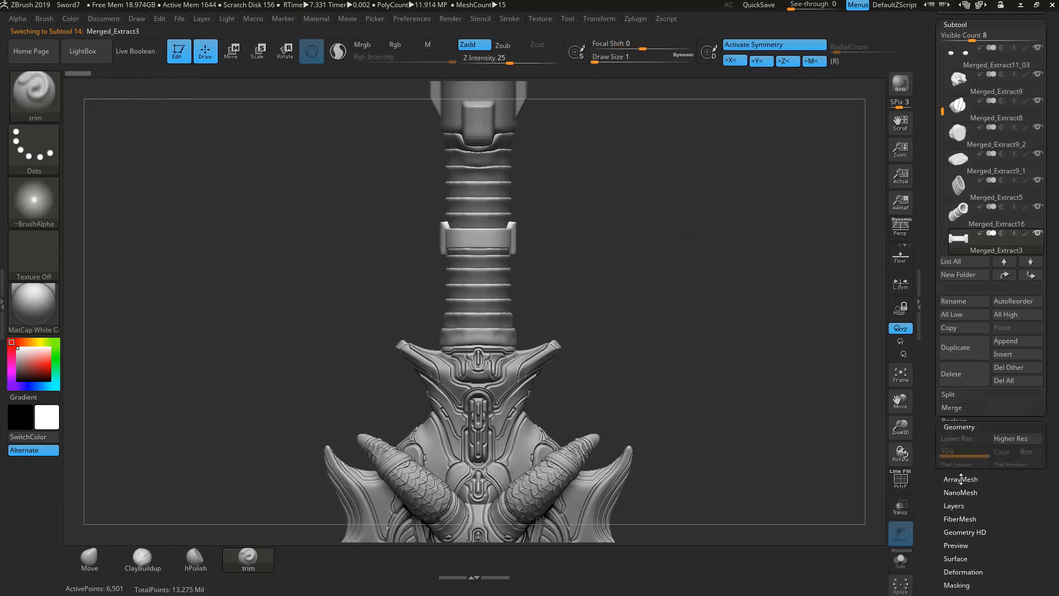
{"action": "left_click", "coordinate": [960, 478]}
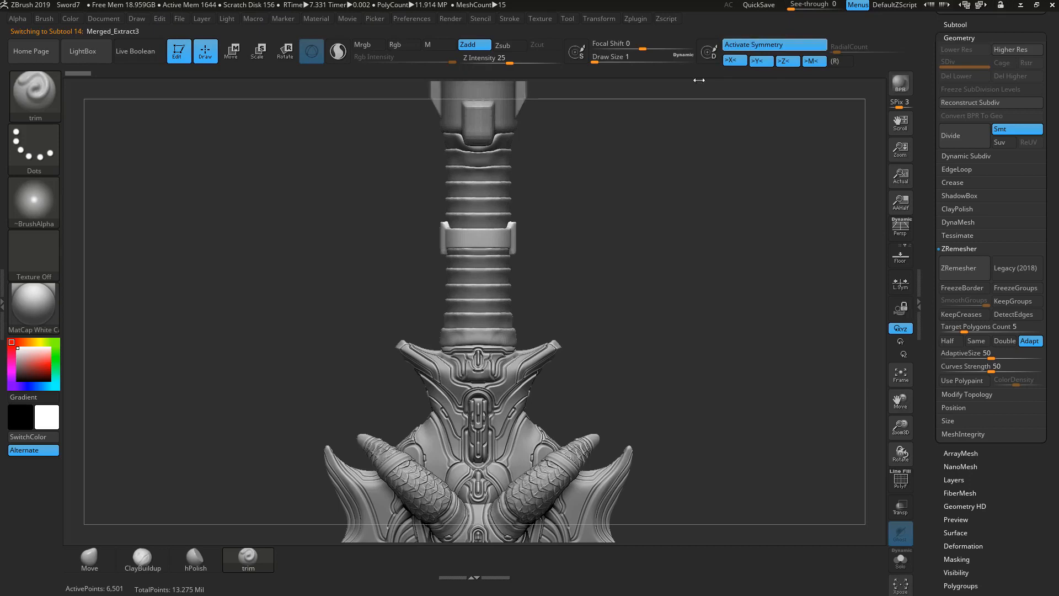
Step: Isolate the grip ring in solo mode and frame it in front view
{"action": "right_click_drag", "start_coordinate": [509, 244], "coordinate": [500, 232]}
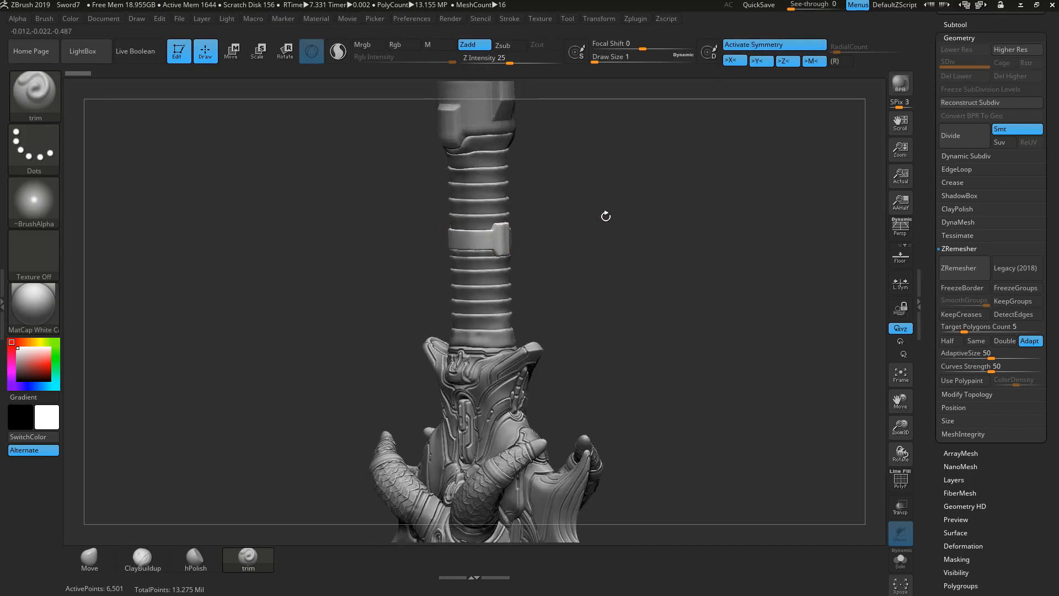
{"action": "key", "text": "f"}
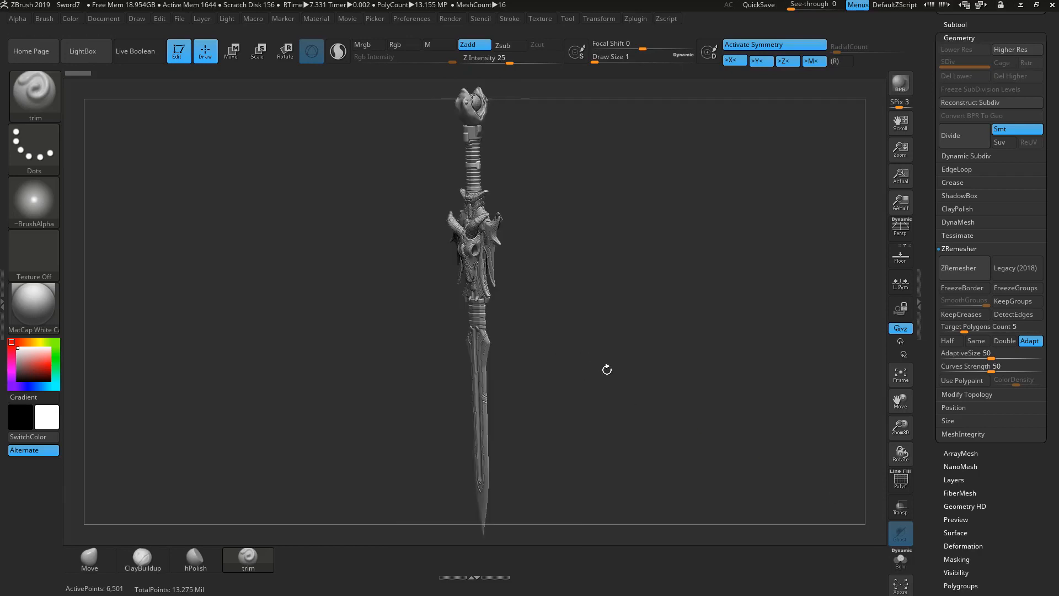
{"action": "left_click", "coordinate": [900, 560]}
{"action": "key", "text": "f"}
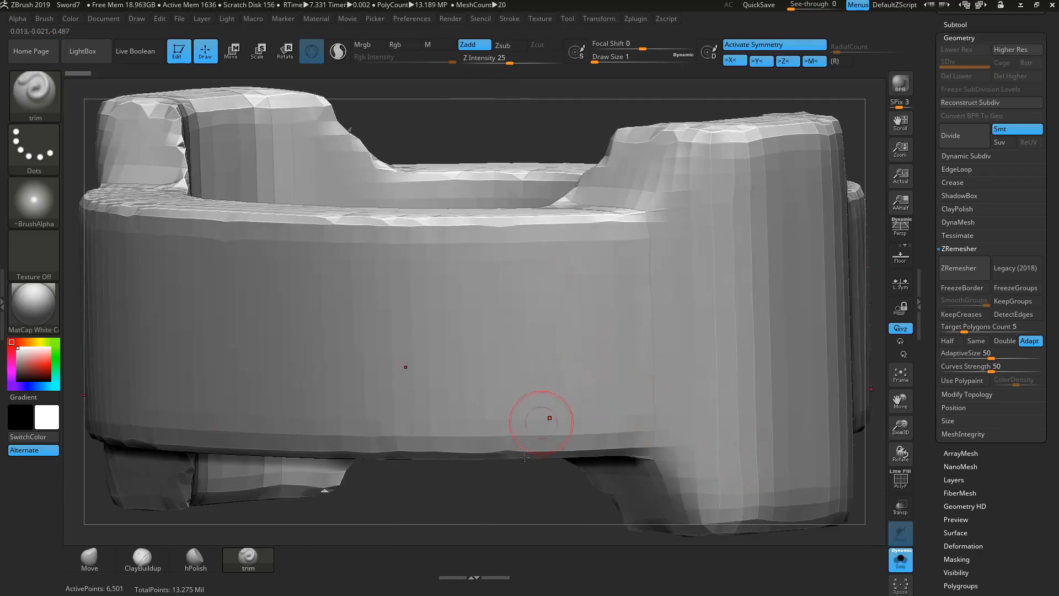
{"action": "key", "text": "f"}
{"action": "left_click_drag", "start_coordinate": [442, 437], "coordinate": [478, 423]}
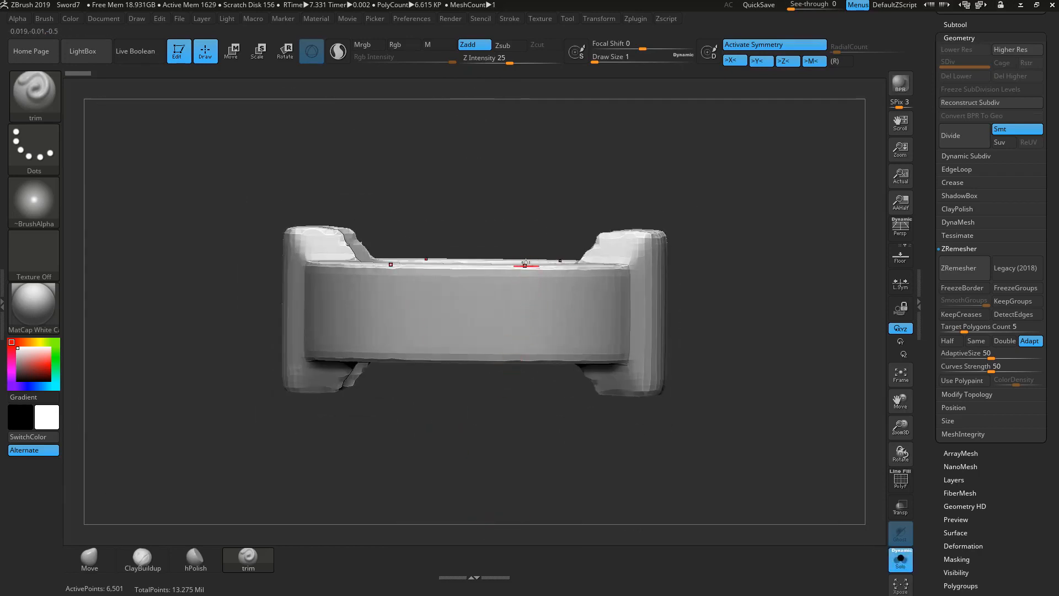
{"action": "right_click_drag", "start_coordinate": [516, 330], "coordinate": [480, 216]}
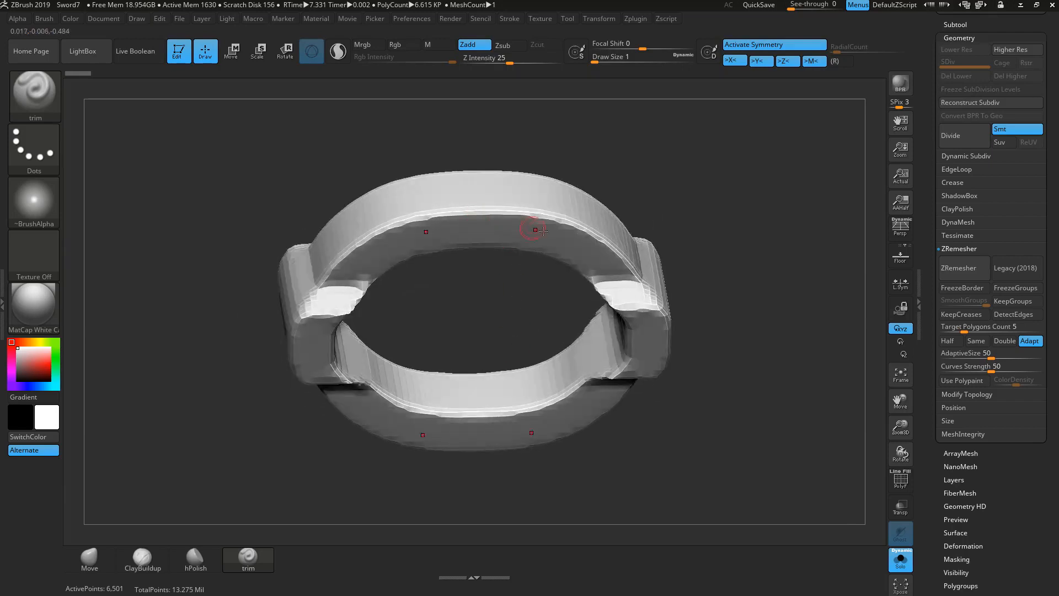
{"action": "right_click_drag", "start_coordinate": [553, 230], "coordinate": [736, 142]}
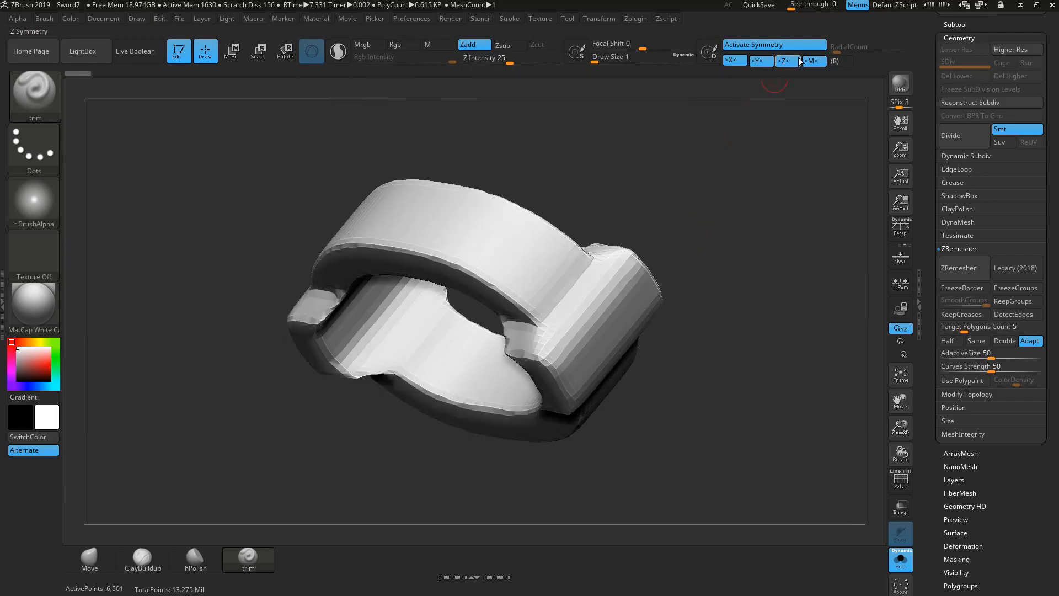
{"action": "mouse_move", "coordinate": [527, 267]}
{"action": "left_mouse_down"}
{"action": "mouse_move", "coordinate": [524, 252]}
{"action": "mouse_move", "coordinate": [496, 264]}
{"action": "mouse_move", "coordinate": [527, 271]}
{"action": "mouse_move", "coordinate": [481, 258]}
{"action": "left_mouse_up"}
{"action": "key", "text": "ctrl+z"}
Step: Turn on local symmetry for the isolated grip ring and remesh it to get denser geometry
{"action": "right_click_drag", "start_coordinate": [733, 213], "coordinate": [635, 237]}
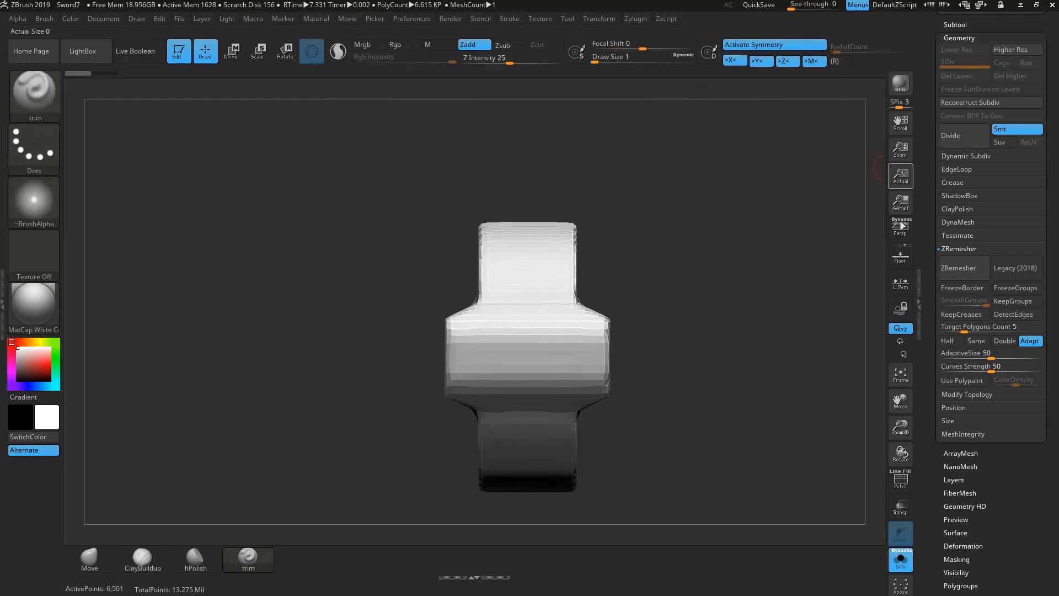
{"action": "left_click", "coordinate": [901, 283]}
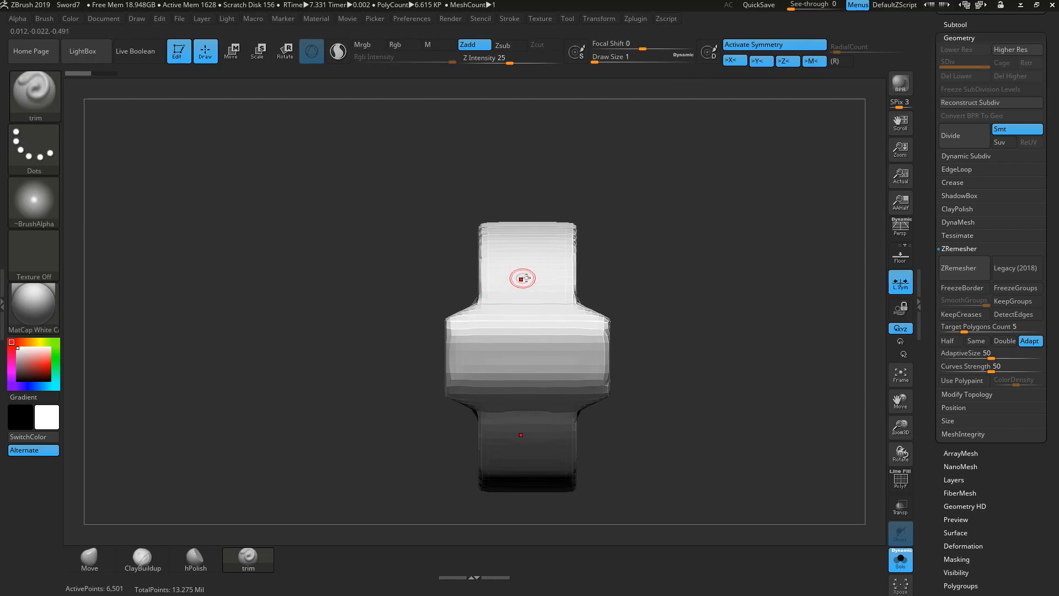
{"action": "left_click_drag", "start_coordinate": [558, 283], "coordinate": [559, 241]}
{"action": "mouse_move", "coordinate": [643, 258]}
{"action": "left_mouse_down"}
{"action": "mouse_move", "coordinate": [727, 255]}
{"action": "mouse_move", "coordinate": [752, 242]}
{"action": "mouse_move", "coordinate": [669, 246]}
{"action": "left_mouse_up"}
{"action": "left_click", "coordinate": [959, 268]}
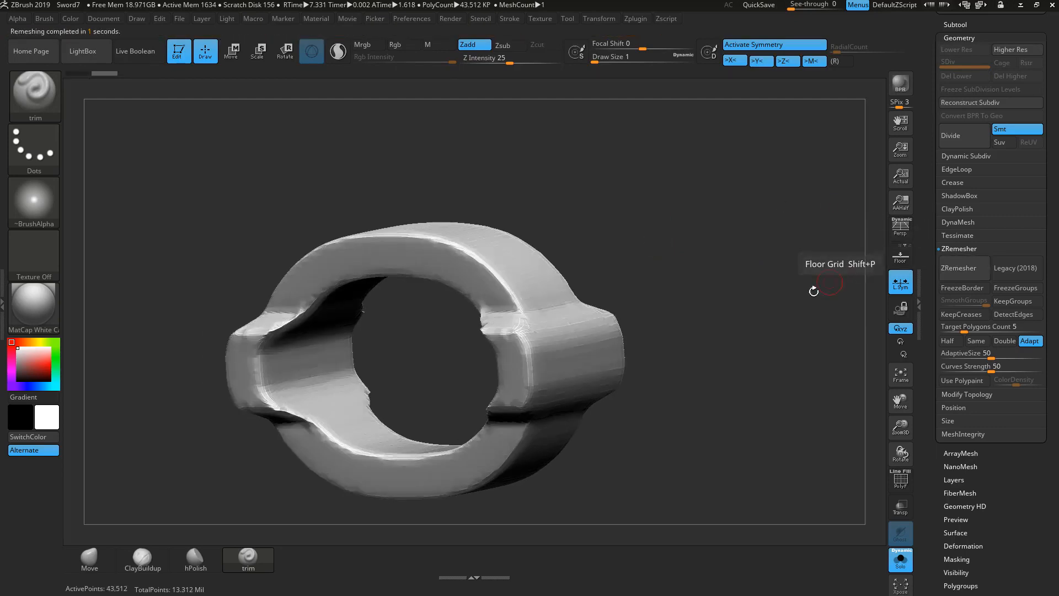
Step: Set the smoothing brush draw size to 2 and smooth the ring's side lugs and the band's rims
{"action": "left_click_drag", "start_coordinate": [762, 342], "coordinate": [719, 350]}
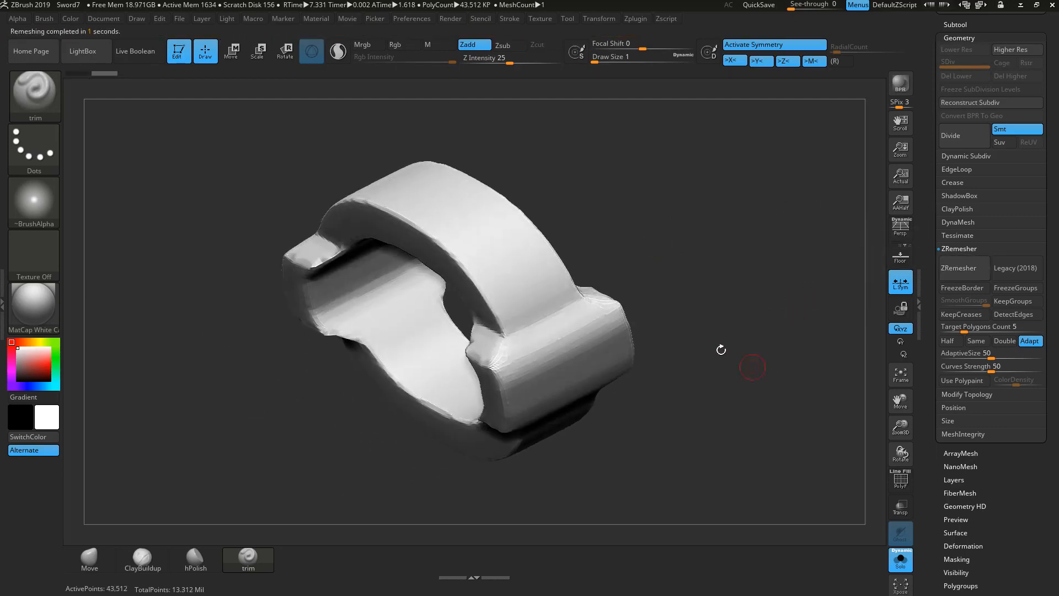
{"action": "key", "text": "space"}
{"action": "left_click", "coordinate": [522, 306]}
{"action": "key", "text": "shift"}
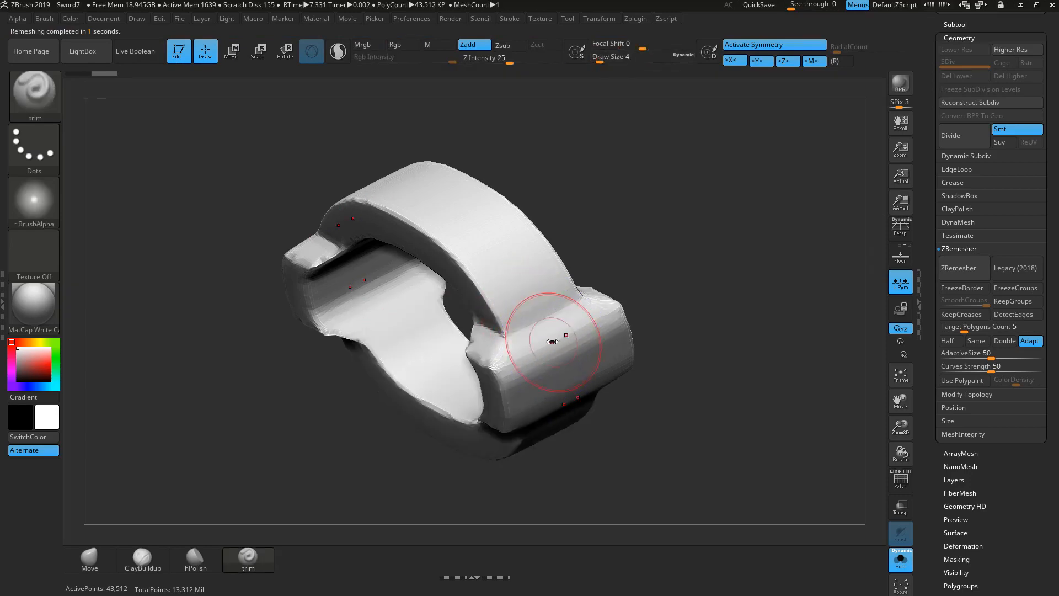
{"action": "key", "text": "space"}
{"action": "left_click", "coordinate": [551, 341]}
{"action": "key", "text": "shift"}
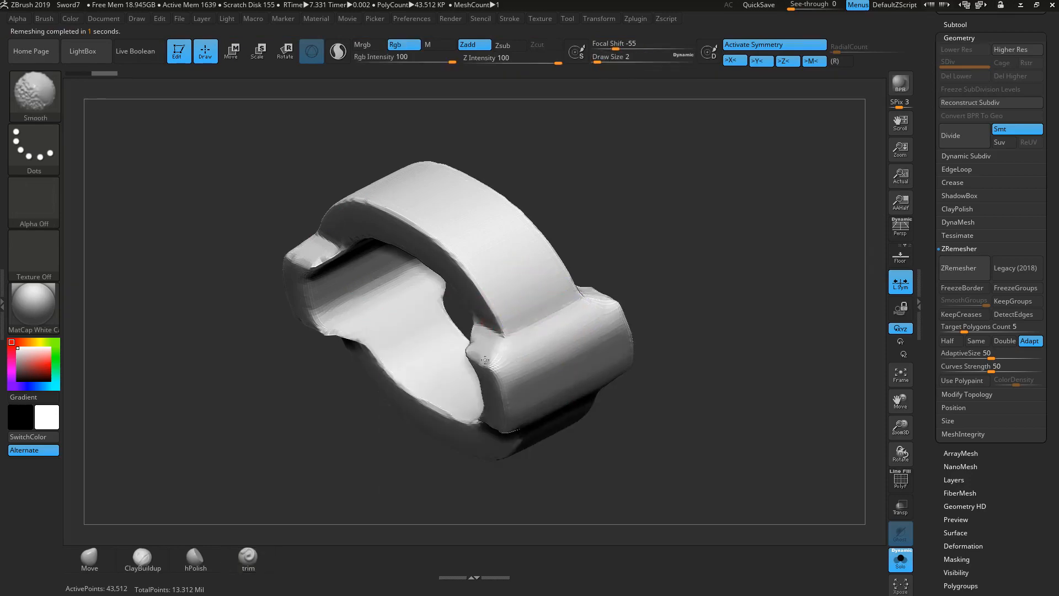
{"action": "left_click_drag", "start_coordinate": [508, 358], "coordinate": [486, 341], "text": "shift"}
{"action": "left_click_drag", "start_coordinate": [624, 262], "coordinate": [690, 254]}
{"action": "key", "text": "shift"}
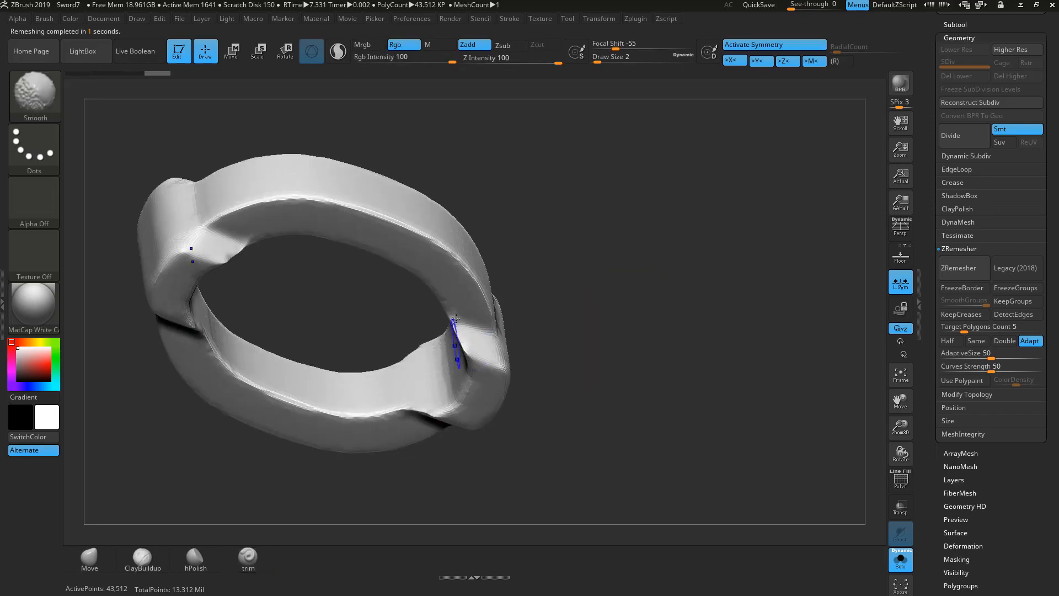
{"action": "left_click_drag", "start_coordinate": [423, 272], "coordinate": [348, 237], "text": "shift"}
{"action": "mouse_move", "coordinate": [293, 204]}
{"action": "left_mouse_down", "text": "shift"}
{"action": "mouse_move", "coordinate": [408, 227]}
{"action": "mouse_move", "coordinate": [485, 266]}
{"action": "mouse_move", "coordinate": [554, 253]}
{"action": "left_mouse_up", "text": "shift"}
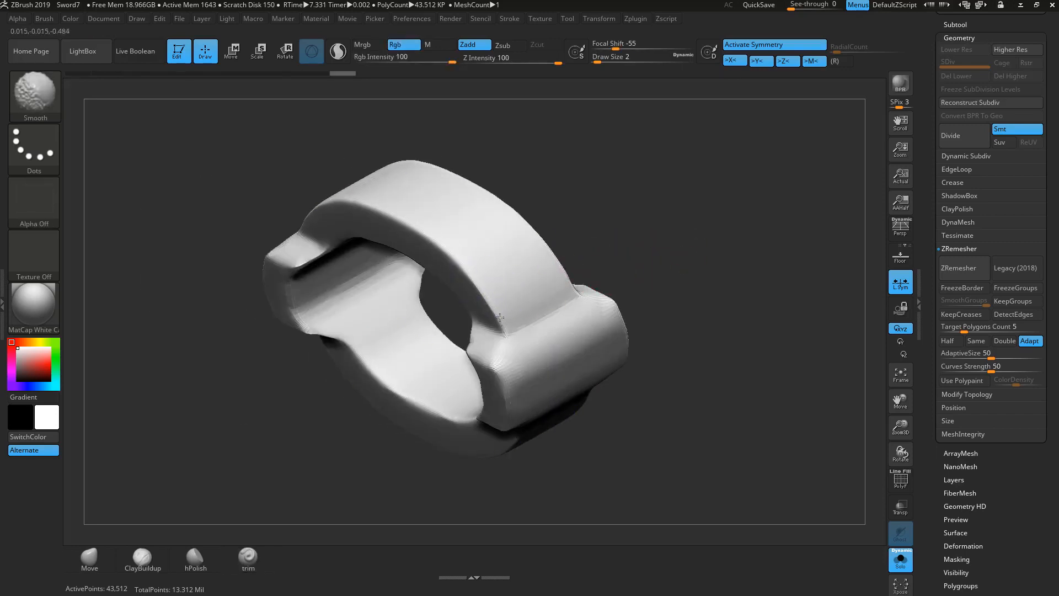
Step: Smooth the remaining corners and inner edges where the side lugs meet the ring's band, finishing in front view
{"action": "left_click_drag", "start_coordinate": [643, 324], "coordinate": [737, 310]}
{"action": "left_click_drag", "start_coordinate": [616, 308], "coordinate": [641, 333], "text": "shift"}
{"action": "mouse_move", "coordinate": [762, 332]}
{"action": "left_mouse_down"}
{"action": "mouse_move", "coordinate": [475, 324]}
{"action": "mouse_move", "coordinate": [544, 276]}
{"action": "left_mouse_up"}
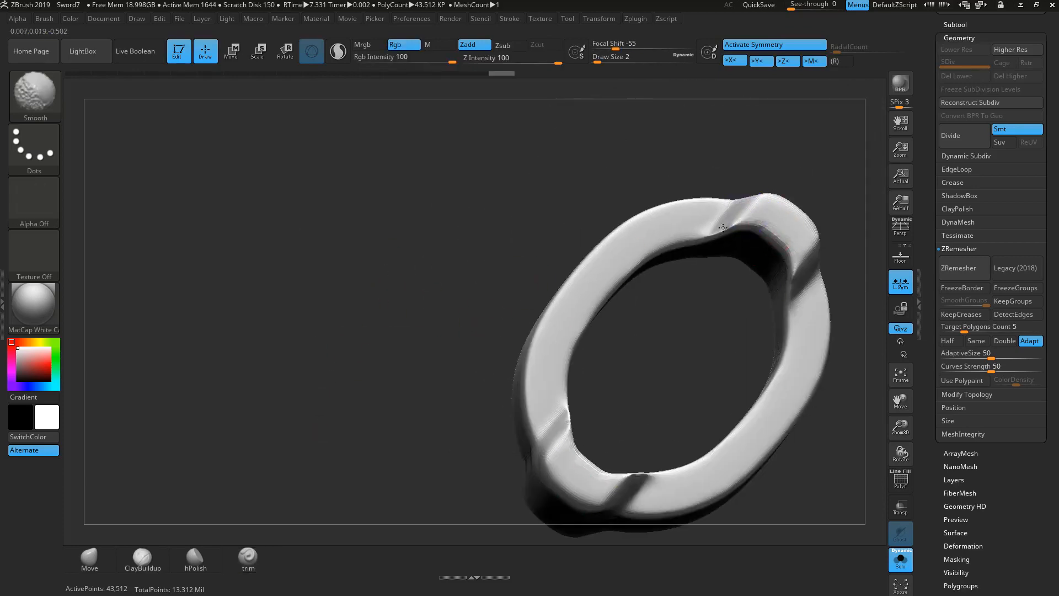
{"action": "left_click_drag", "start_coordinate": [768, 230], "coordinate": [793, 246], "text": "shift"}
{"action": "left_click_drag", "start_coordinate": [388, 282], "coordinate": [634, 276]}
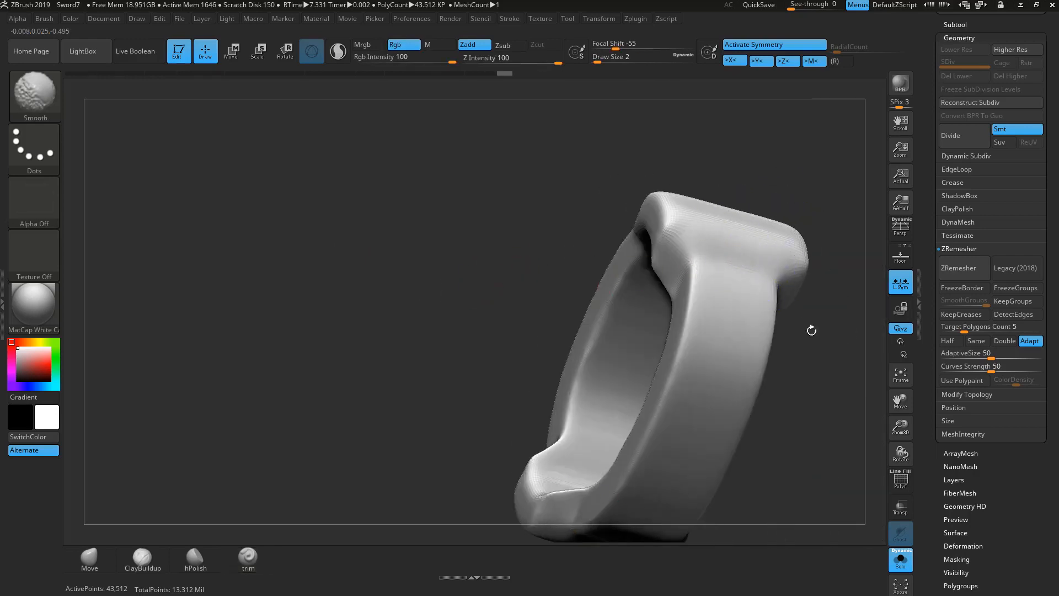
{"action": "mouse_move", "coordinate": [811, 330]}
{"action": "left_mouse_down"}
{"action": "mouse_move", "coordinate": [837, 449]}
{"action": "mouse_move", "coordinate": [826, 430]}
{"action": "mouse_move", "coordinate": [846, 469]}
{"action": "mouse_move", "coordinate": [778, 431]}
{"action": "left_mouse_up"}
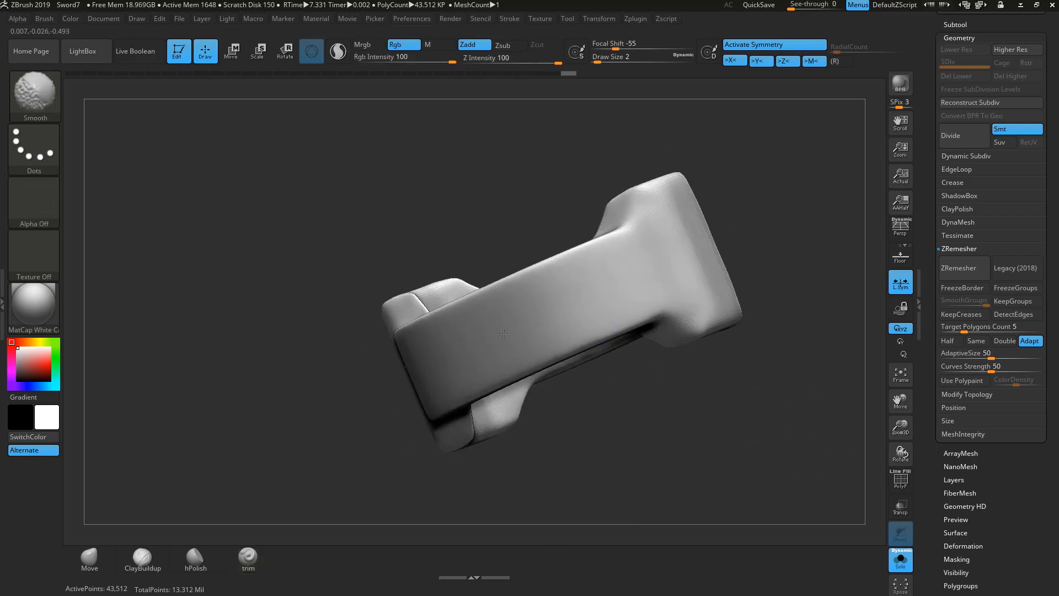
{"action": "left_click_drag", "start_coordinate": [795, 371], "coordinate": [759, 360], "text": "shift"}
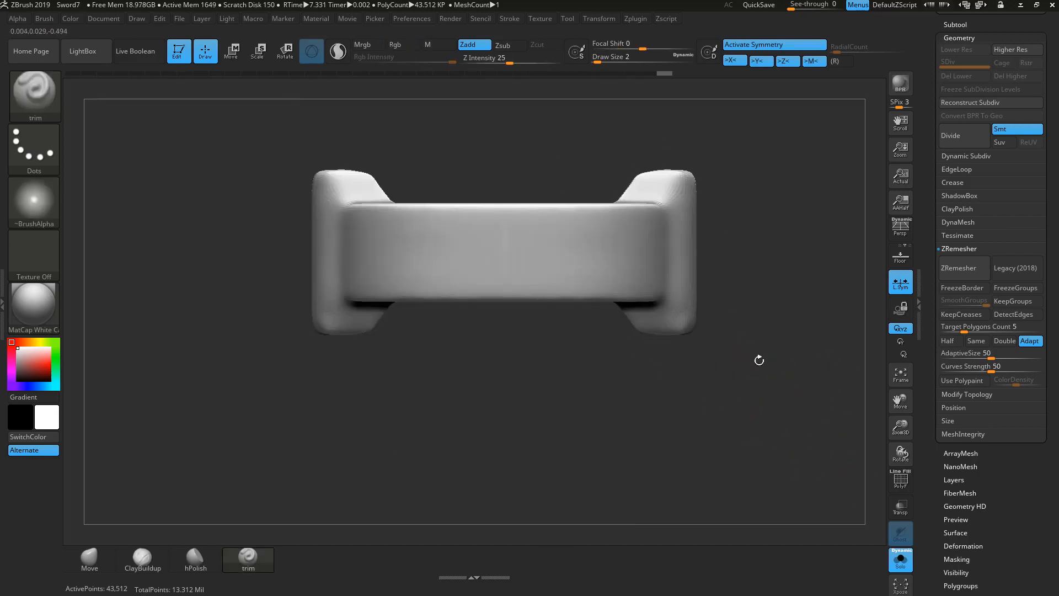
Step: Subdivide the ring twice to subdivision level 3 and show it together with the surrounding grip
{"action": "left_click", "coordinate": [958, 138]}
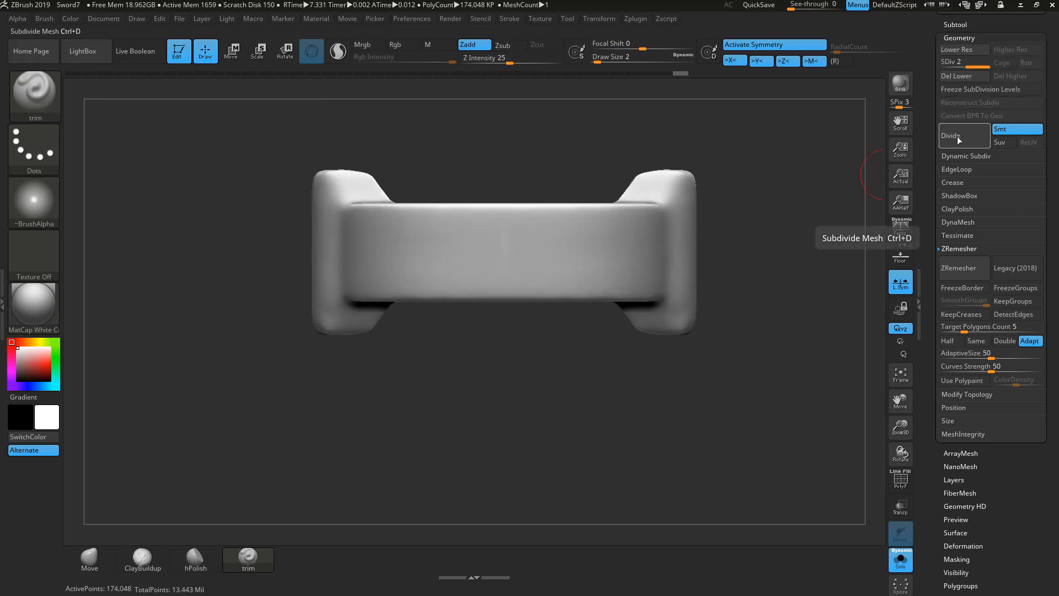
{"action": "left_click", "coordinate": [960, 141]}
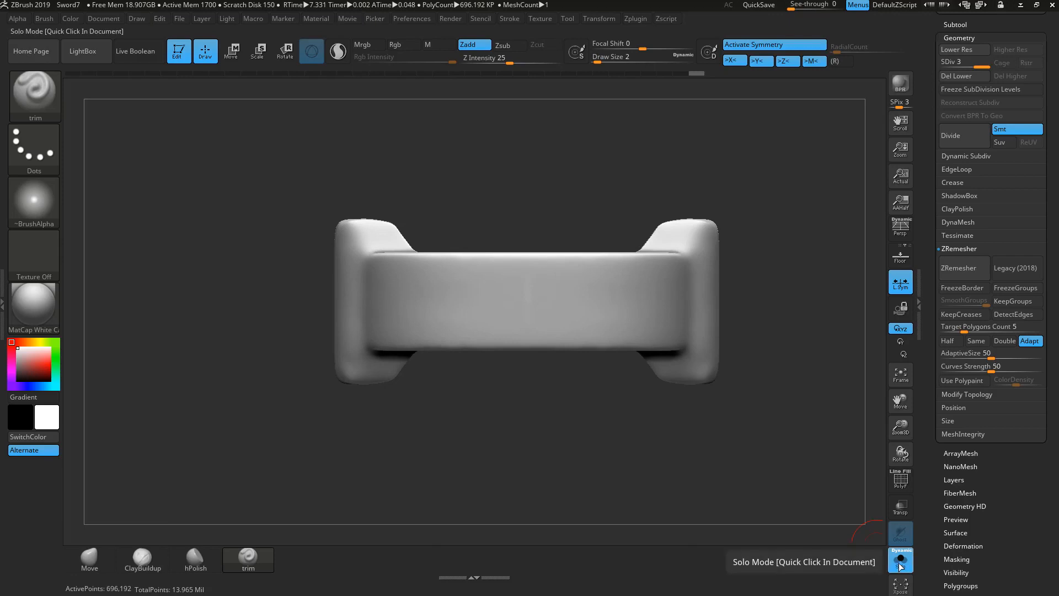
{"action": "left_click", "coordinate": [904, 563]}
{"action": "left_click", "coordinate": [904, 563]}
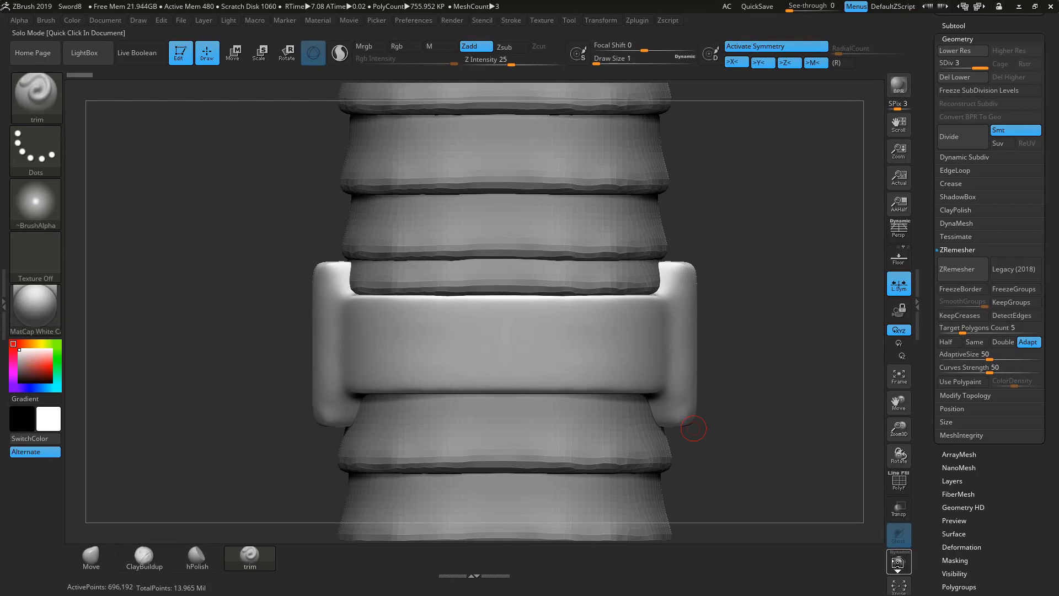
Step: Isolate the ring and use the trim brush at draw size 1 to carve long grooves along the band's edges with short notches at mid-band
{"action": "left_click", "coordinate": [899, 560]}
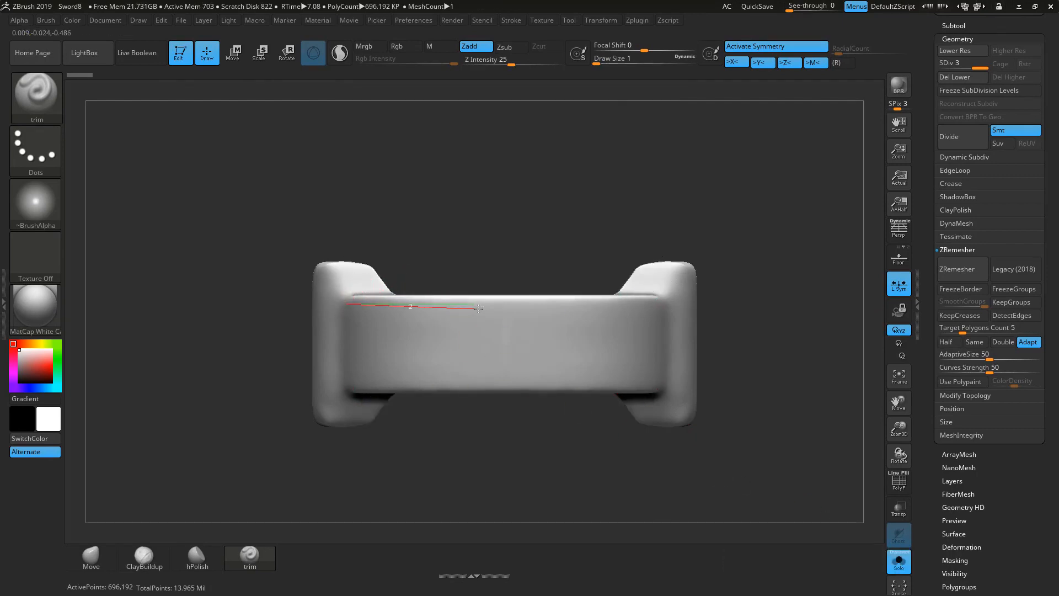
{"action": "left_click_drag", "start_coordinate": [502, 305], "coordinate": [518, 304]}
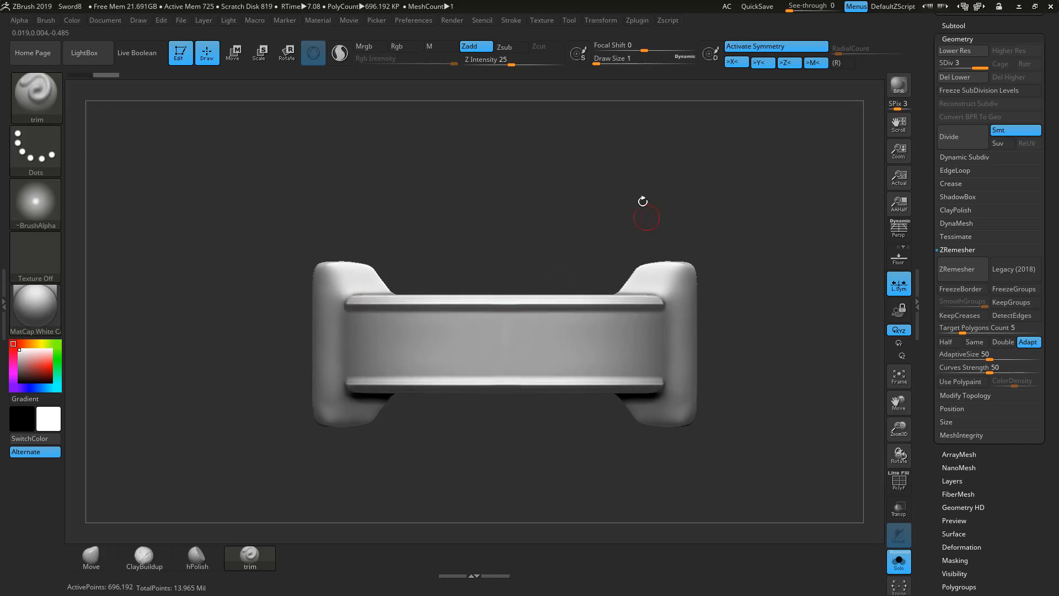
{"action": "right_click_drag", "start_coordinate": [722, 209], "coordinate": [704, 165], "text": "ctrl"}
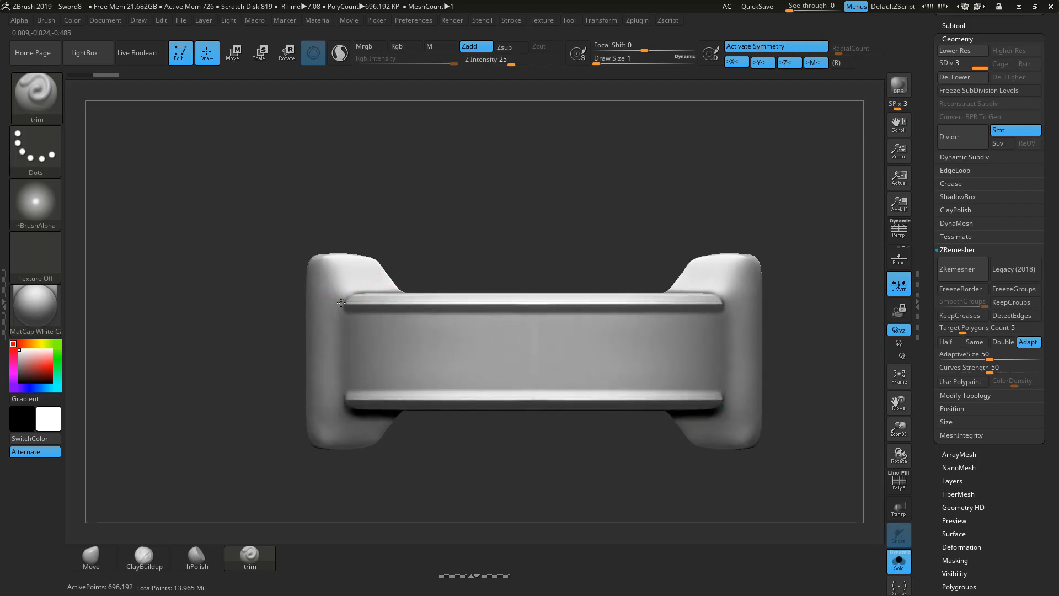
{"action": "left_click_drag", "start_coordinate": [357, 315], "coordinate": [369, 314]}
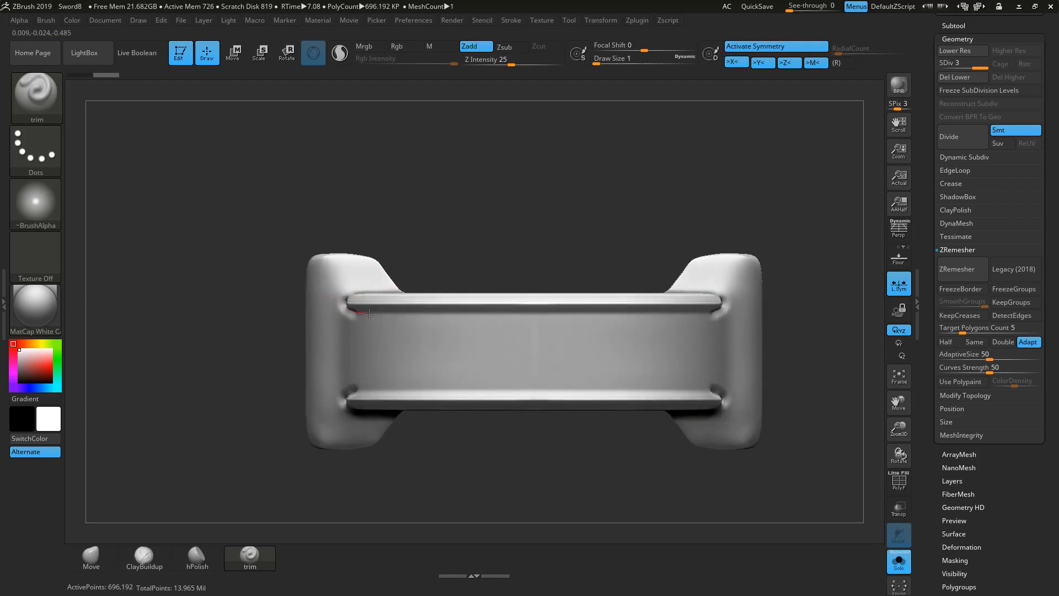
{"action": "left_click_drag", "start_coordinate": [514, 310], "coordinate": [583, 311]}
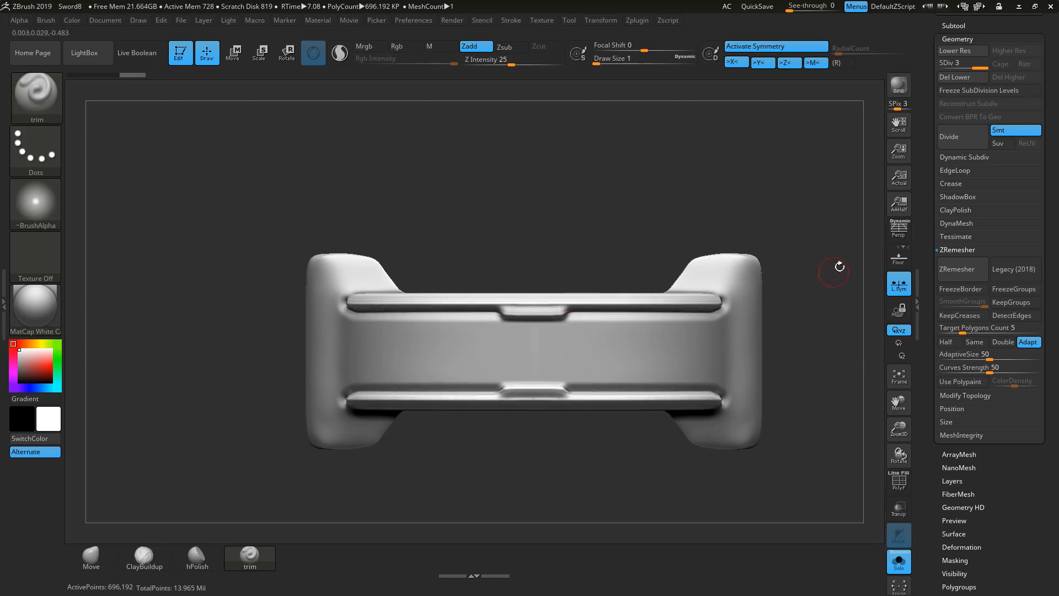
Step: Carve a vertical slot with a raised inner ridge into the ring's side lug at draw size 2, and set the draw size back to 1
{"action": "left_click_drag", "start_coordinate": [804, 184], "coordinate": [717, 207]}
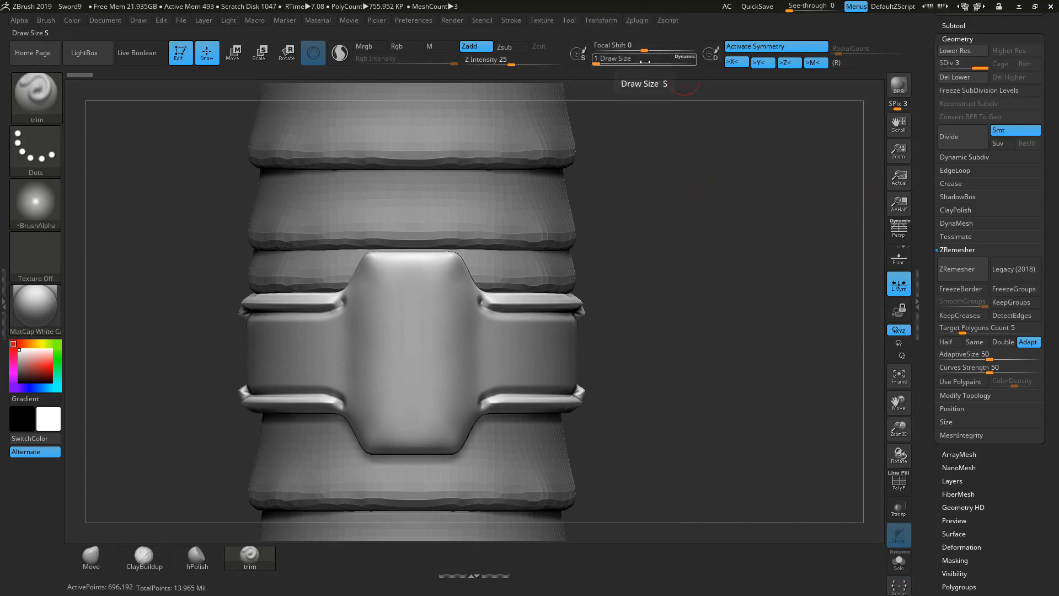
{"action": "left_click", "coordinate": [597, 58]}
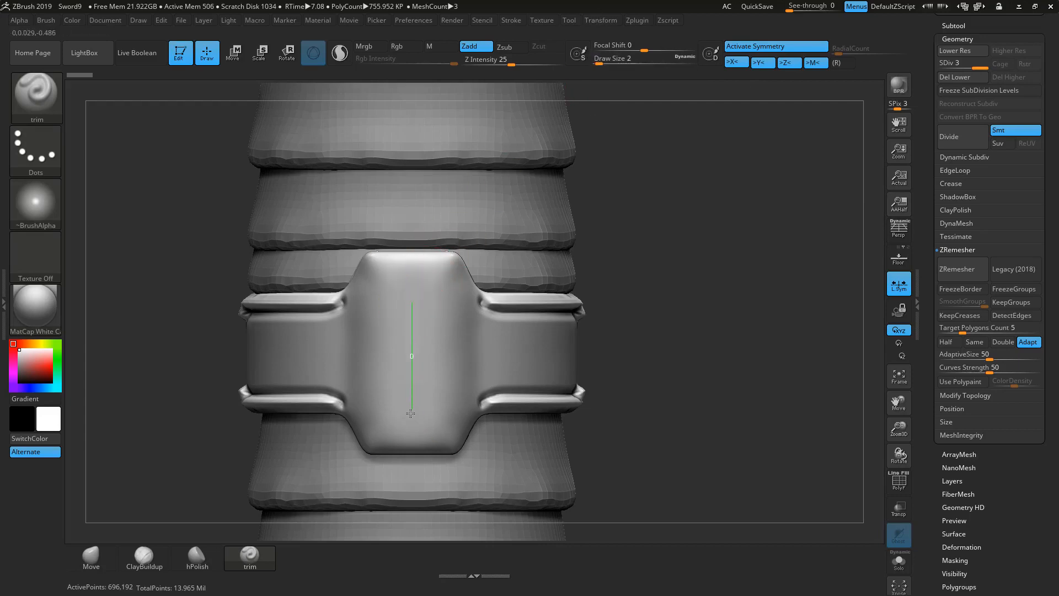
{"action": "left_click_drag", "start_coordinate": [410, 421], "coordinate": [410, 421]}
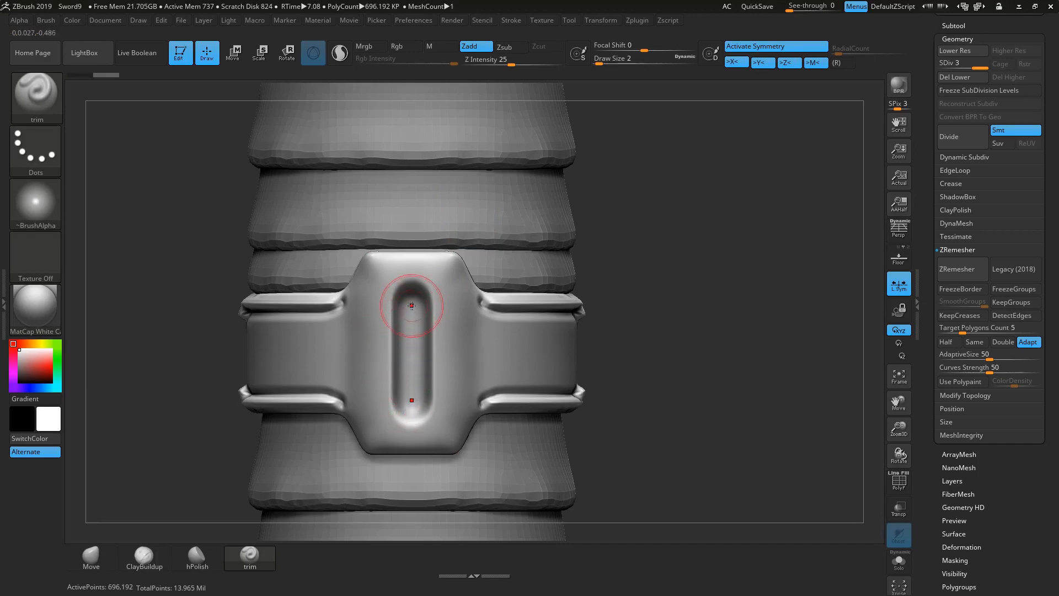
{"action": "mouse_move", "coordinate": [412, 305]}
{"action": "left_mouse_down"}
{"action": "mouse_move", "coordinate": [404, 387]}
{"action": "mouse_move", "coordinate": [414, 408]}
{"action": "left_mouse_up"}
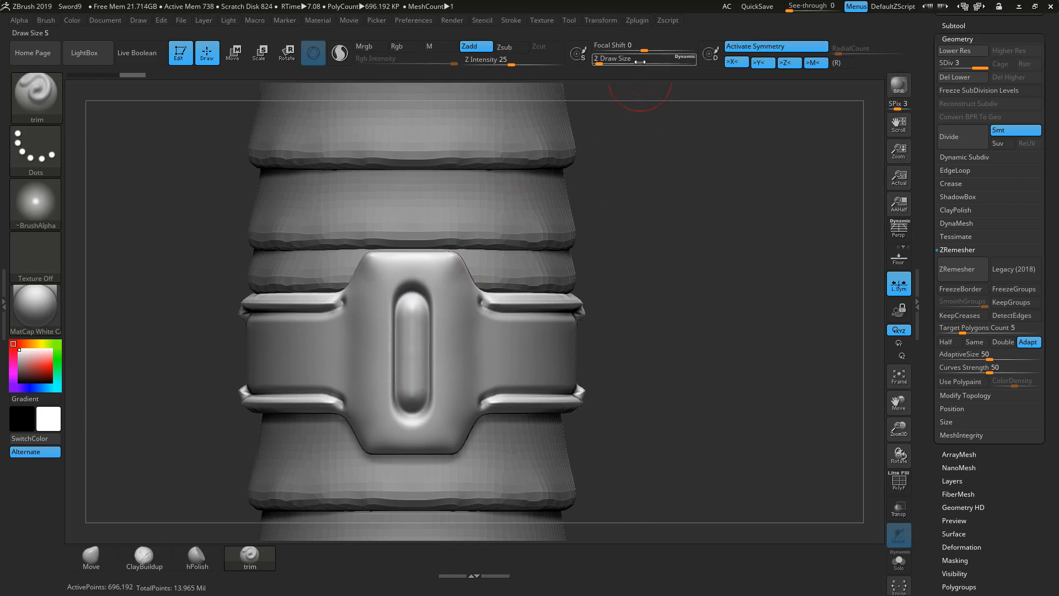
{"action": "key", "text": "["}
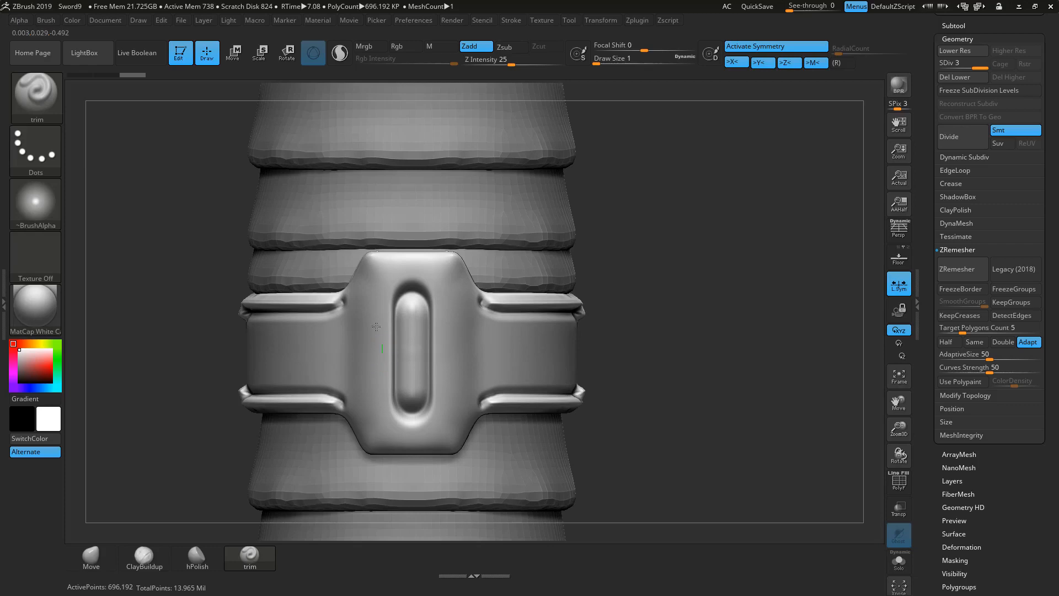
Step: Carve a contour around the slot in the ring's side lug and sharpen the corner where the band's edge rail meets the lug
{"action": "mouse_move", "coordinate": [385, 293]}
{"action": "left_mouse_down"}
{"action": "mouse_move", "coordinate": [408, 274]}
{"action": "mouse_move", "coordinate": [428, 276]}
{"action": "left_mouse_up"}
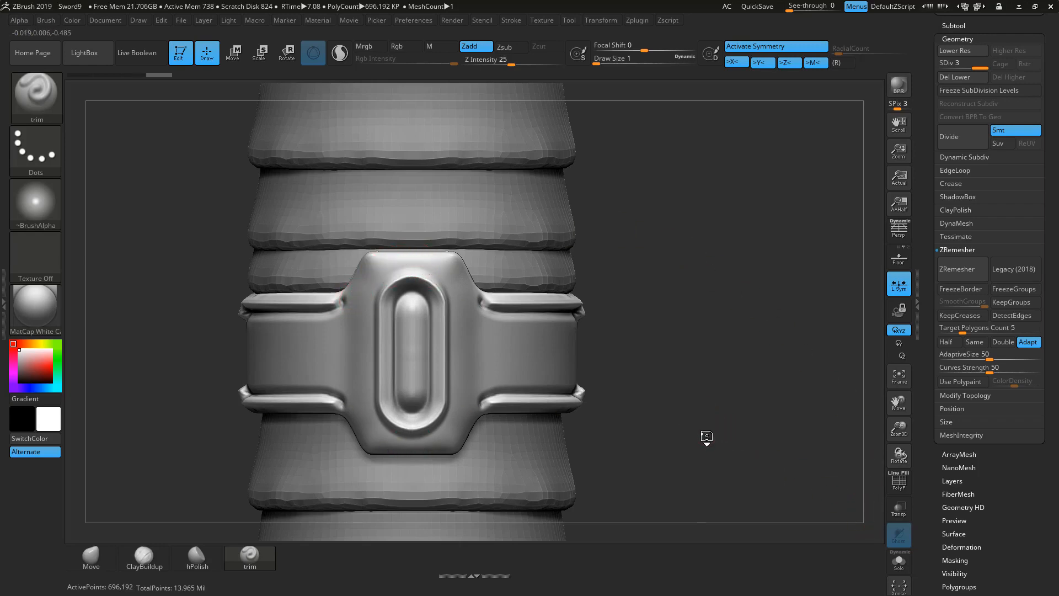
{"action": "left_click_drag", "start_coordinate": [716, 446], "coordinate": [721, 452]}
{"action": "left_click", "coordinate": [899, 509]}
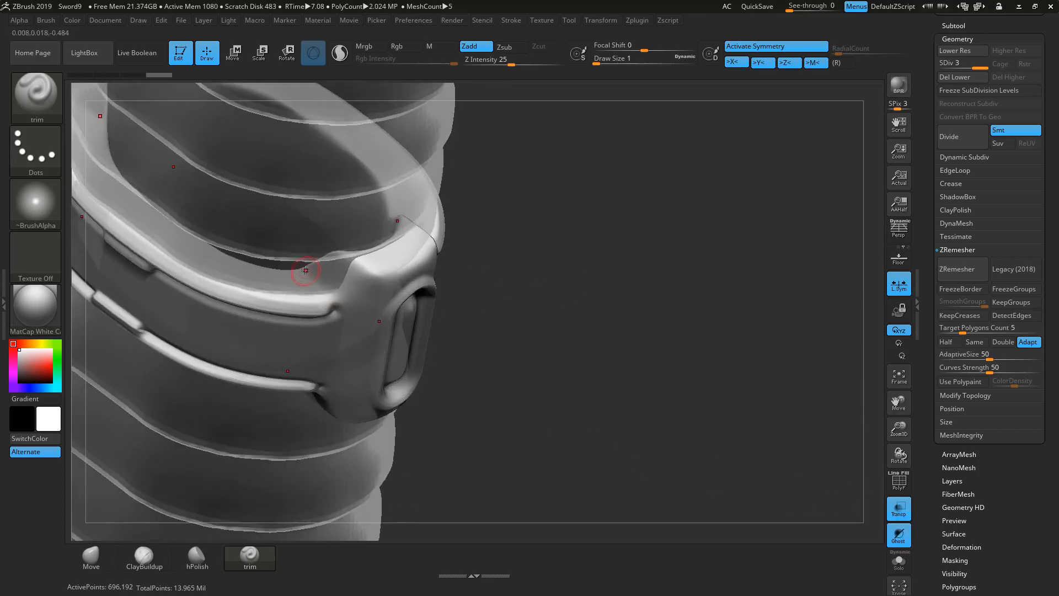
{"action": "left_click_drag", "start_coordinate": [334, 303], "coordinate": [336, 309]}
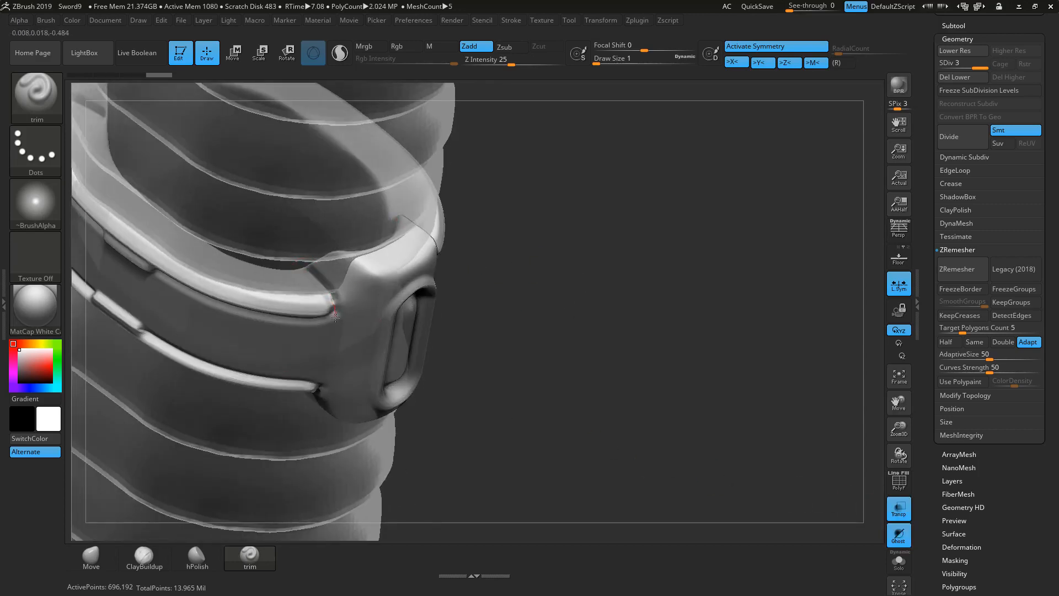
{"action": "left_click_drag", "start_coordinate": [584, 385], "coordinate": [589, 334]}
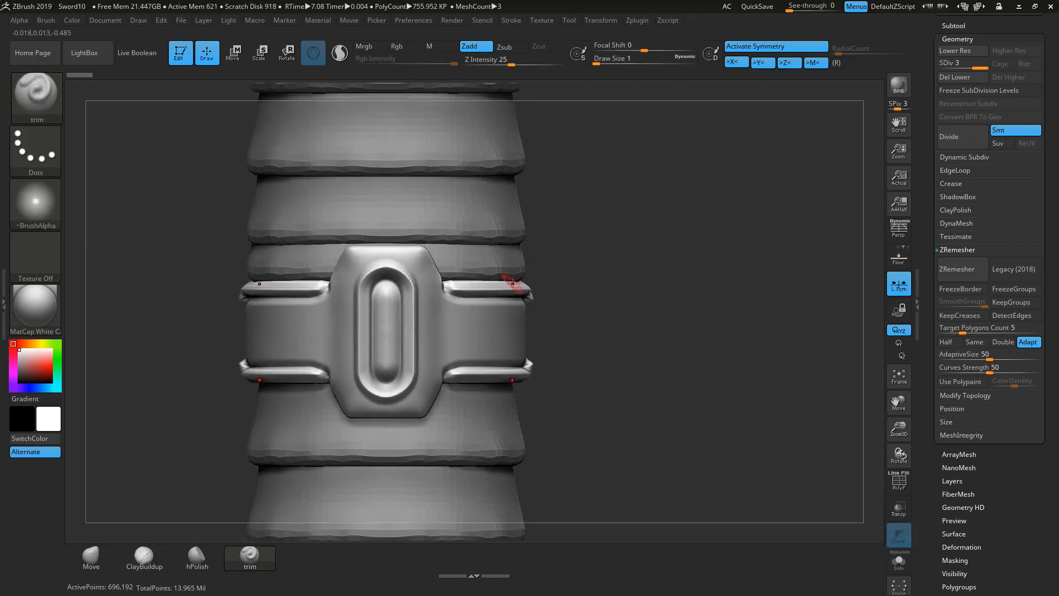
Step: Carve zigzag grooves into the band beside the lug and a second contour with stepped side tabs around the lug's slot
{"action": "left_click_drag", "start_coordinate": [463, 303], "coordinate": [493, 343]}
{"action": "mouse_move", "coordinate": [450, 295]}
{"action": "left_mouse_down"}
{"action": "mouse_move", "coordinate": [452, 318]}
{"action": "mouse_move", "coordinate": [478, 341]}
{"action": "left_mouse_up"}
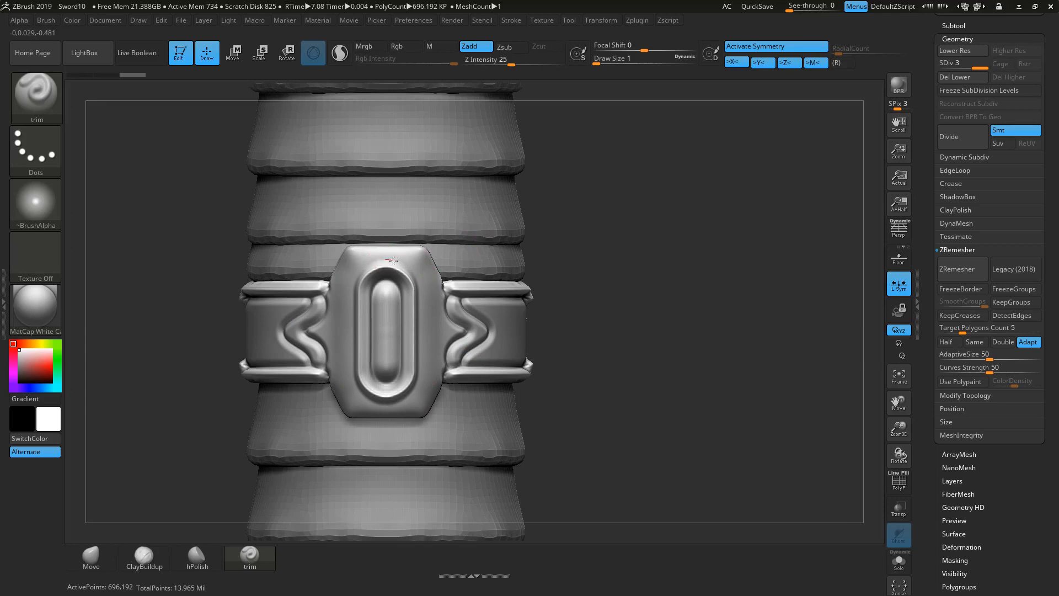
{"action": "left_click_drag", "start_coordinate": [409, 262], "coordinate": [426, 291]}
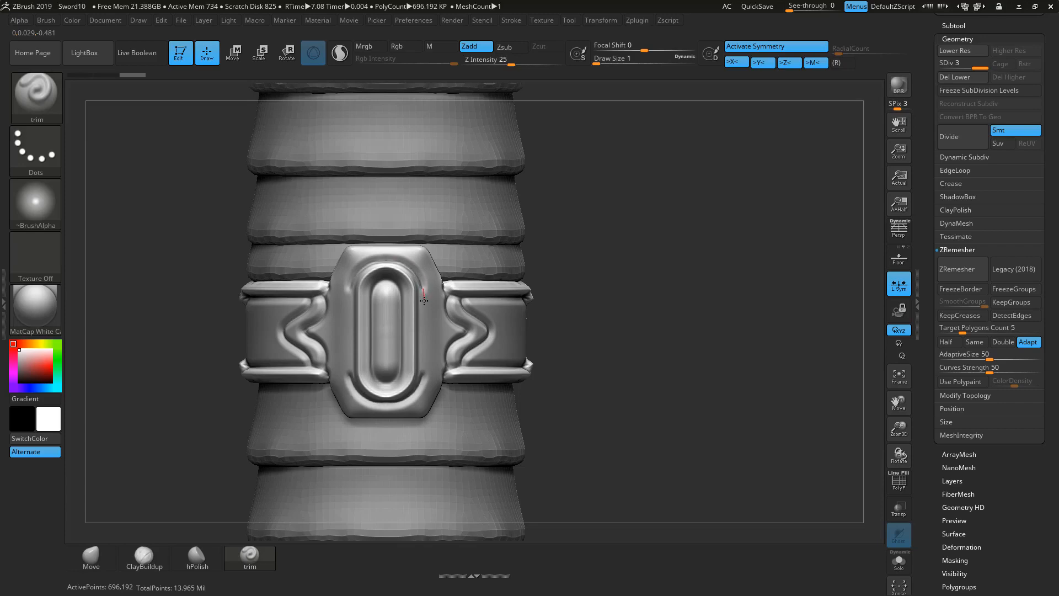
{"action": "left_click_drag", "start_coordinate": [422, 313], "coordinate": [422, 313]}
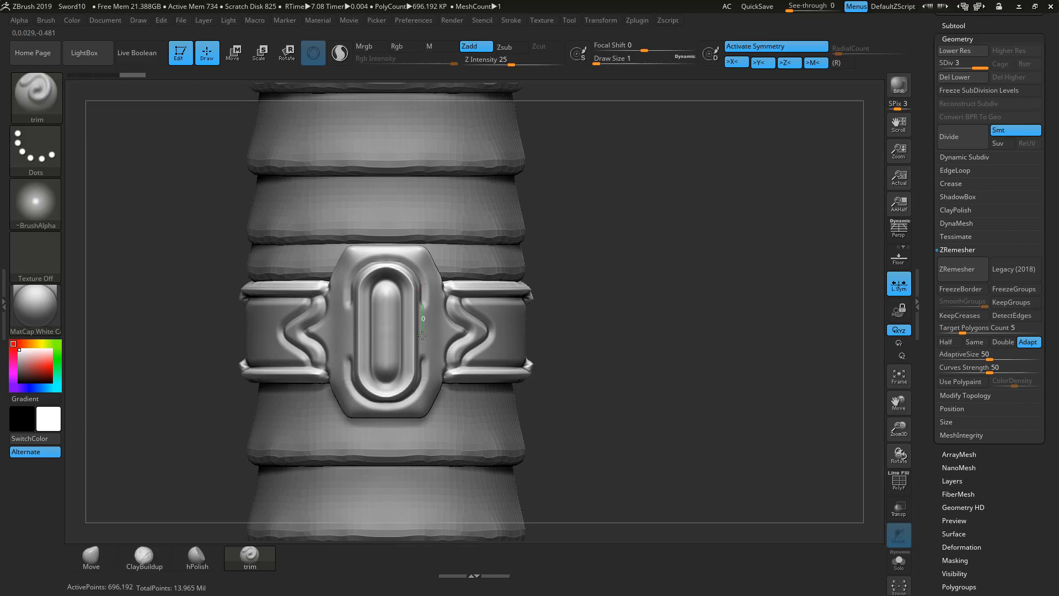
{"action": "left_click_drag", "start_coordinate": [423, 359], "coordinate": [422, 359]}
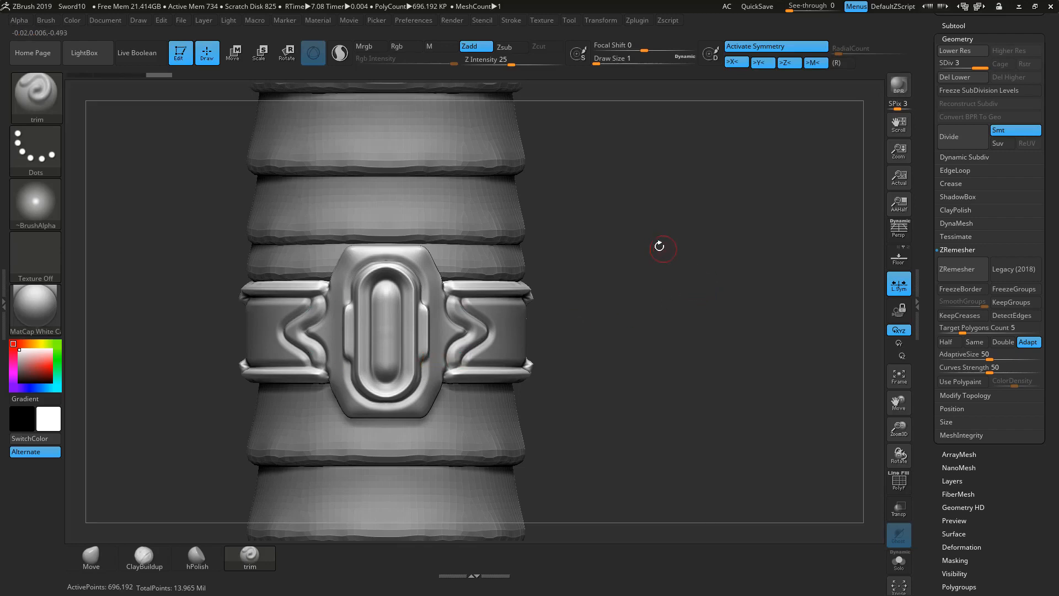
Step: Retrace the band's zigzag beside the lug with parallel trim strokes to define its inner and outer edges
{"action": "left_click_drag", "start_coordinate": [676, 283], "coordinate": [613, 284]}
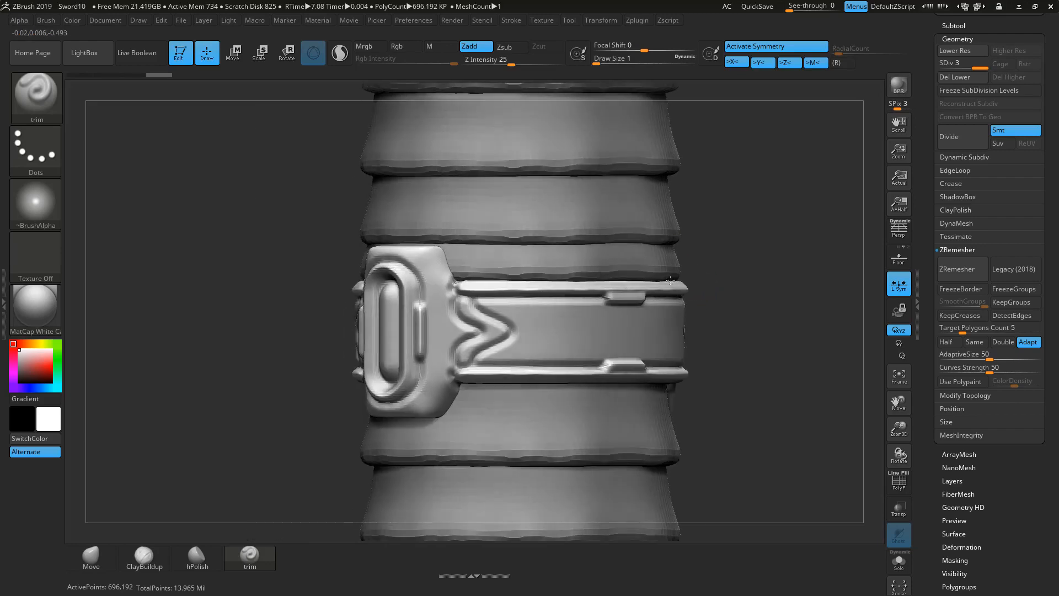
{"action": "left_click_drag", "start_coordinate": [794, 226], "coordinate": [808, 237], "text": "alt"}
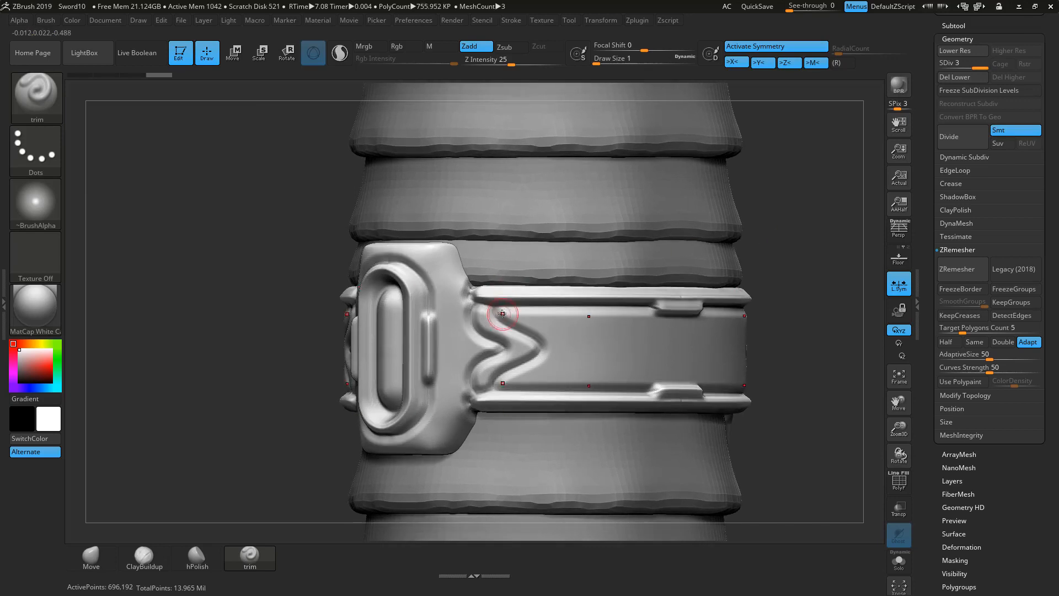
{"action": "mouse_move", "coordinate": [497, 318]}
{"action": "left_mouse_down"}
{"action": "mouse_move", "coordinate": [543, 339]}
{"action": "mouse_move", "coordinate": [544, 349]}
{"action": "left_mouse_up"}
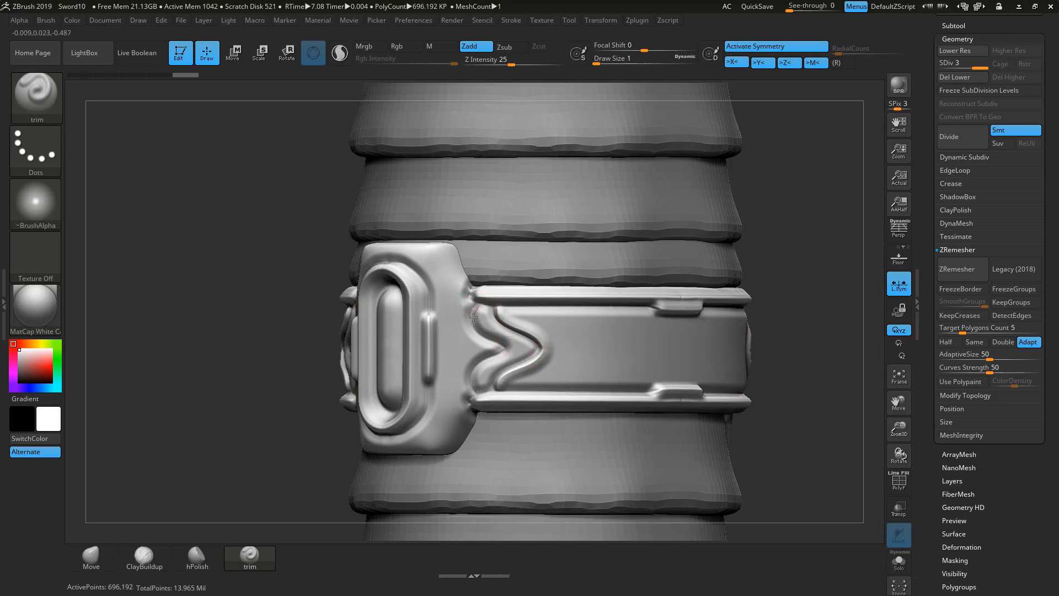
{"action": "left_click_drag", "start_coordinate": [474, 317], "coordinate": [512, 361]}
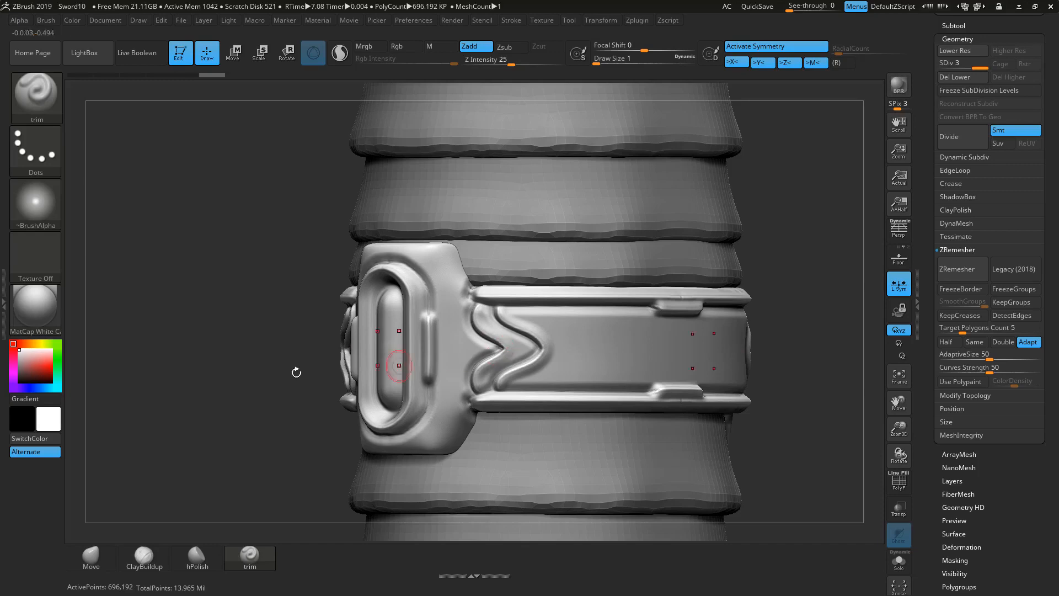
Step: Carve the junction between the lug and the band's edge rail with transparency on, and turn transparency off again
{"action": "mouse_move", "coordinate": [266, 375]}
{"action": "left_mouse_down"}
{"action": "mouse_move", "coordinate": [291, 402]}
{"action": "mouse_move", "coordinate": [276, 408]}
{"action": "left_mouse_up"}
{"action": "left_click", "coordinate": [899, 508]}
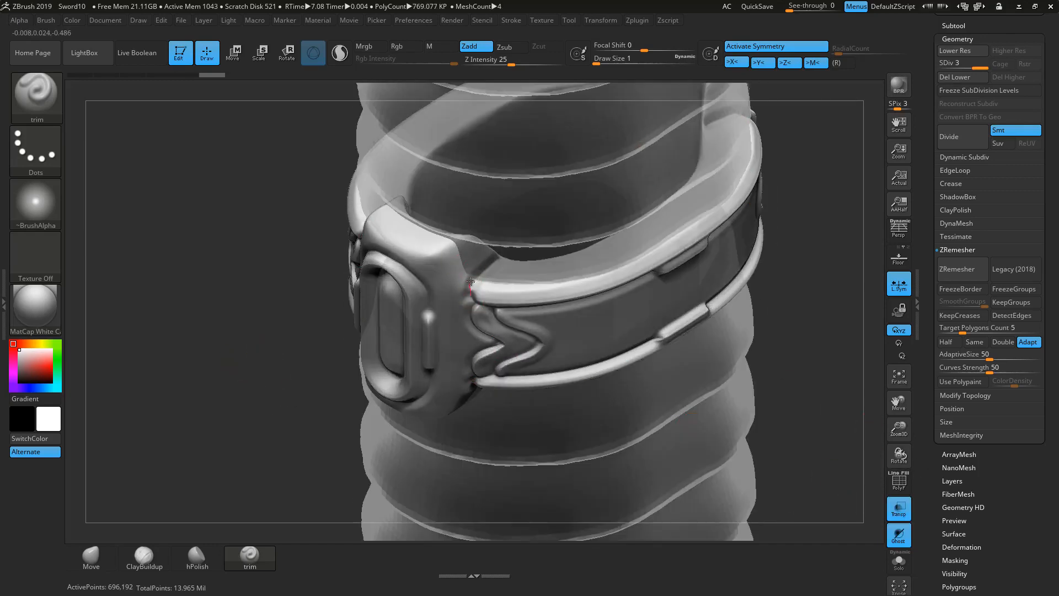
{"action": "left_click_drag", "start_coordinate": [505, 254], "coordinate": [749, 378]}
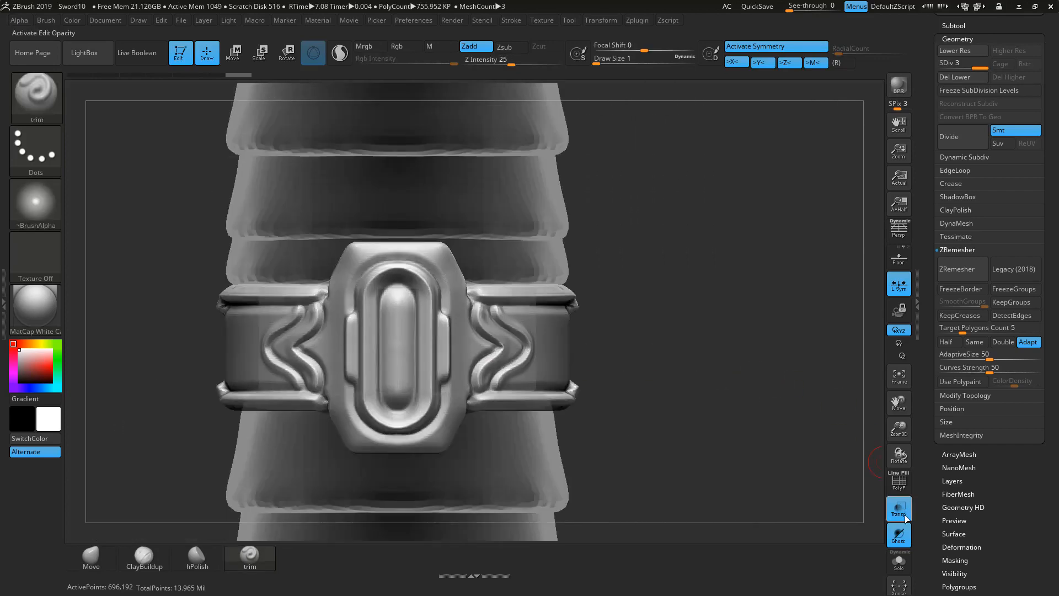
{"action": "left_click", "coordinate": [904, 513]}
Step: Carve another contour around the upper and lower ends of the lug's slot outline
{"action": "left_click_drag", "start_coordinate": [846, 484], "coordinate": [552, 381]}
{"action": "left_click_drag", "start_coordinate": [671, 407], "coordinate": [800, 415]}
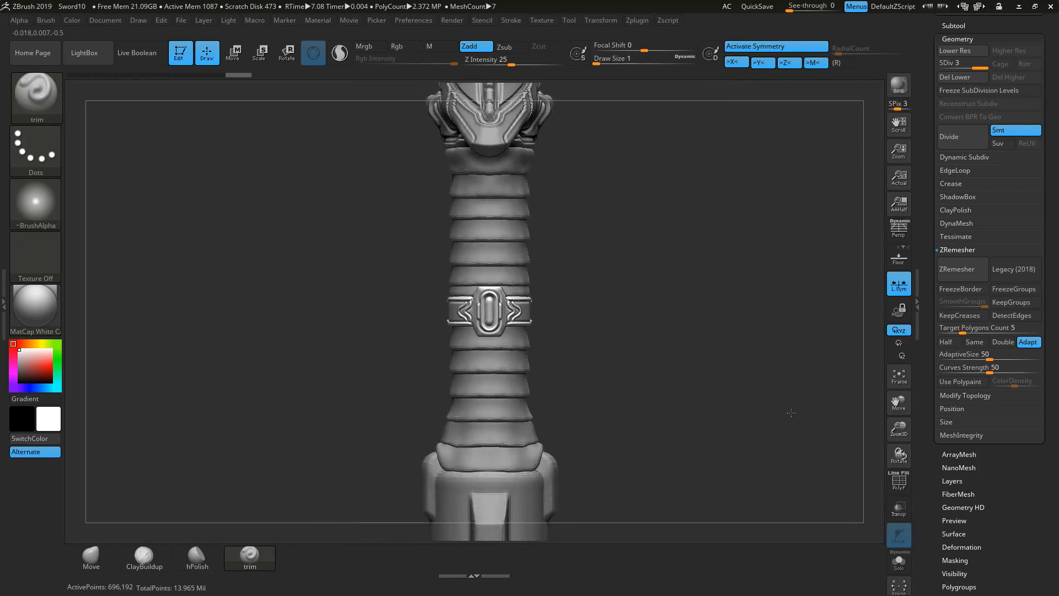
{"action": "left_click_drag", "start_coordinate": [701, 367], "coordinate": [874, 510], "text": "alt"}
{"action": "left_click_drag", "start_coordinate": [675, 412], "coordinate": [678, 417], "text": "alt"}
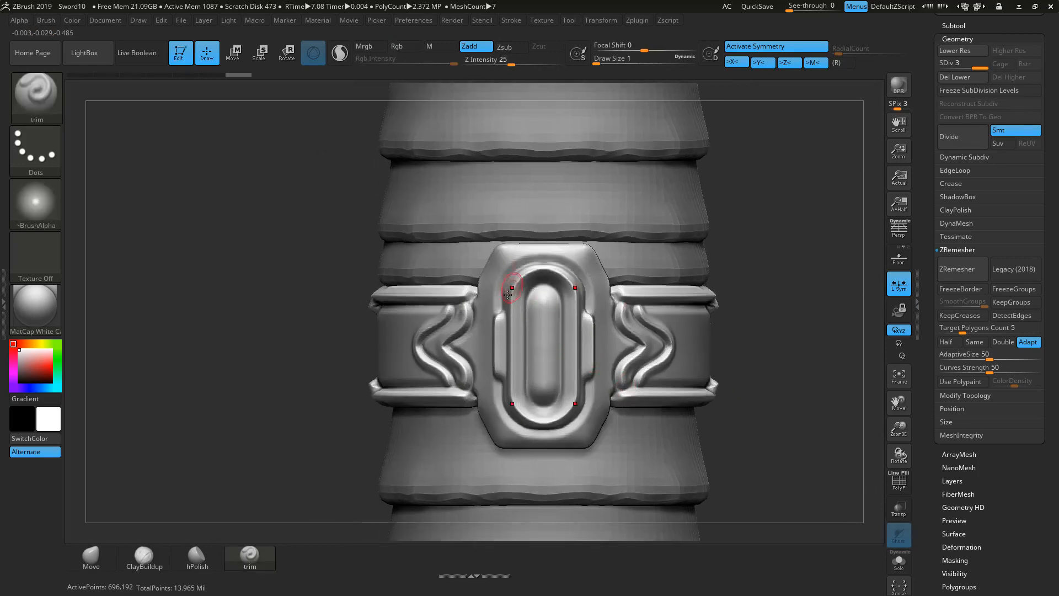
{"action": "mouse_move", "coordinate": [496, 285]}
{"action": "left_mouse_down"}
{"action": "mouse_move", "coordinate": [541, 253]}
{"action": "mouse_move", "coordinate": [572, 256]}
{"action": "left_mouse_up"}
{"action": "left_click_drag", "start_coordinate": [799, 254], "coordinate": [574, 247], "text": "alt"}
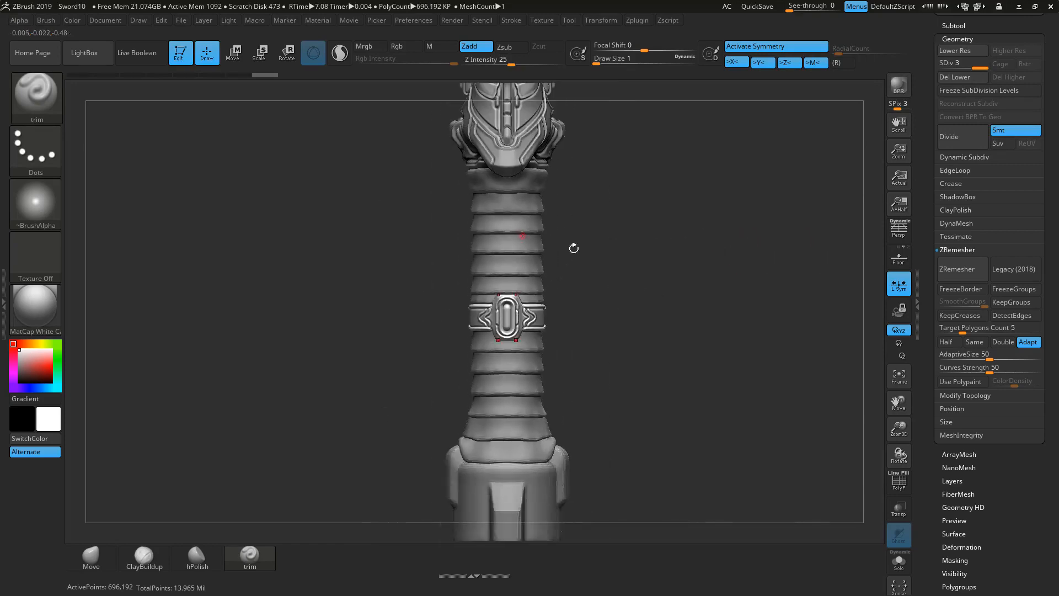
Step: Carve an additional curved groove along the outer side of the band's zigzag
{"action": "left_click_drag", "start_coordinate": [675, 325], "coordinate": [845, 477]}
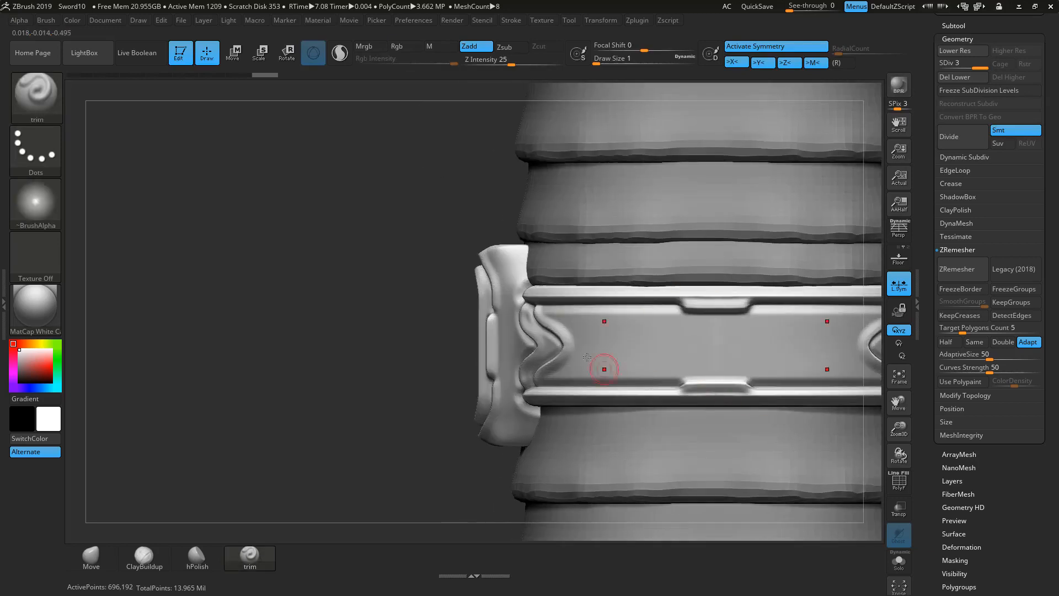
{"action": "mouse_move", "coordinate": [550, 319]}
{"action": "left_mouse_down"}
{"action": "mouse_move", "coordinate": [579, 333]}
{"action": "mouse_move", "coordinate": [578, 364]}
{"action": "left_mouse_up"}
{"action": "right_click_drag", "start_coordinate": [577, 363], "coordinate": [773, 330]}
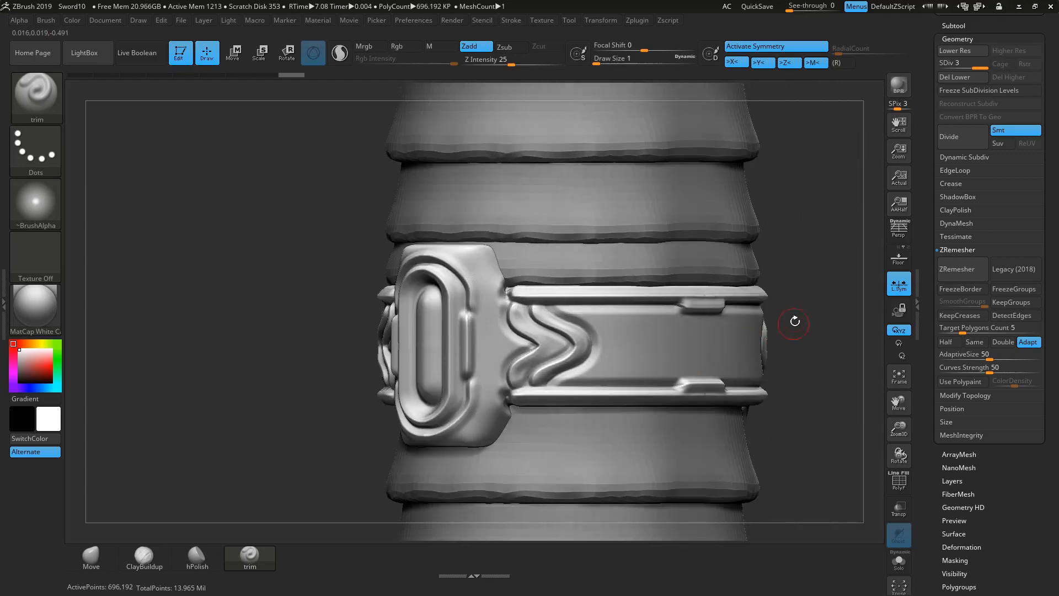
Step: Carve along the band's edge rails above the mid-band notches so the notches form complete raised tabs
{"action": "key", "text": "f"}
{"action": "right_click_drag", "start_coordinate": [659, 394], "coordinate": [607, 298]}
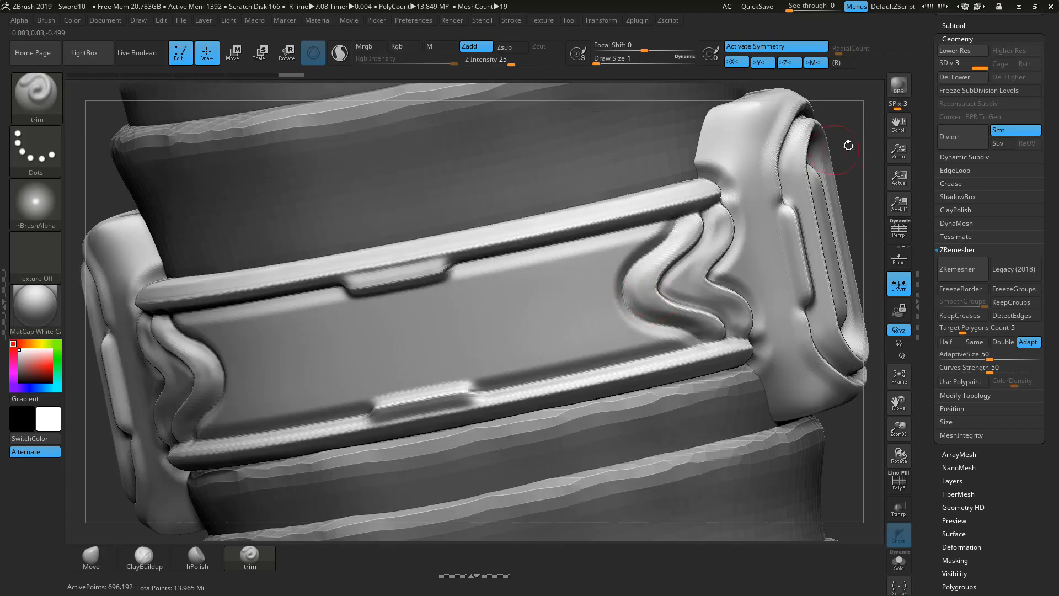
{"action": "right_click_drag", "start_coordinate": [844, 138], "coordinate": [612, 166], "text": "ctrl"}
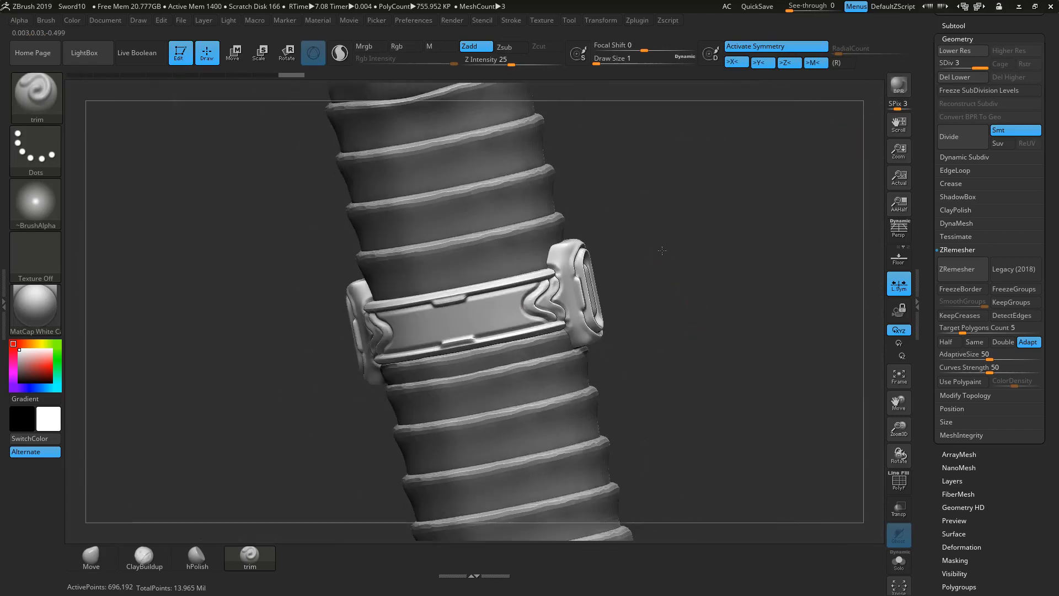
{"action": "mouse_move", "coordinate": [662, 251]}
{"action": "right_mouse_down"}
{"action": "mouse_move", "coordinate": [568, 183]}
{"action": "mouse_move", "coordinate": [861, 353]}
{"action": "right_mouse_up"}
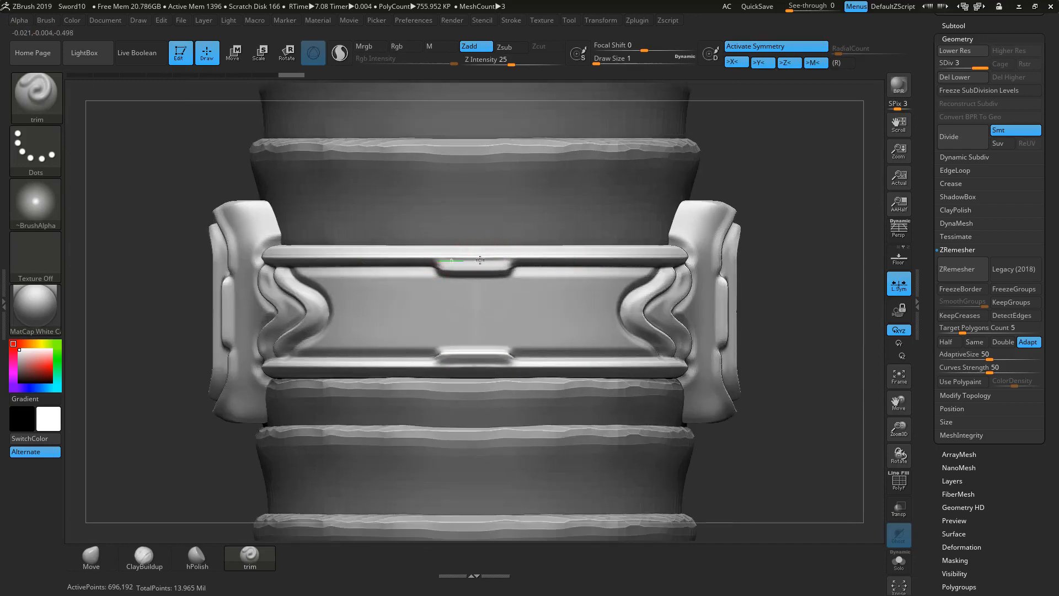
{"action": "left_click_drag", "start_coordinate": [507, 261], "coordinate": [513, 260]}
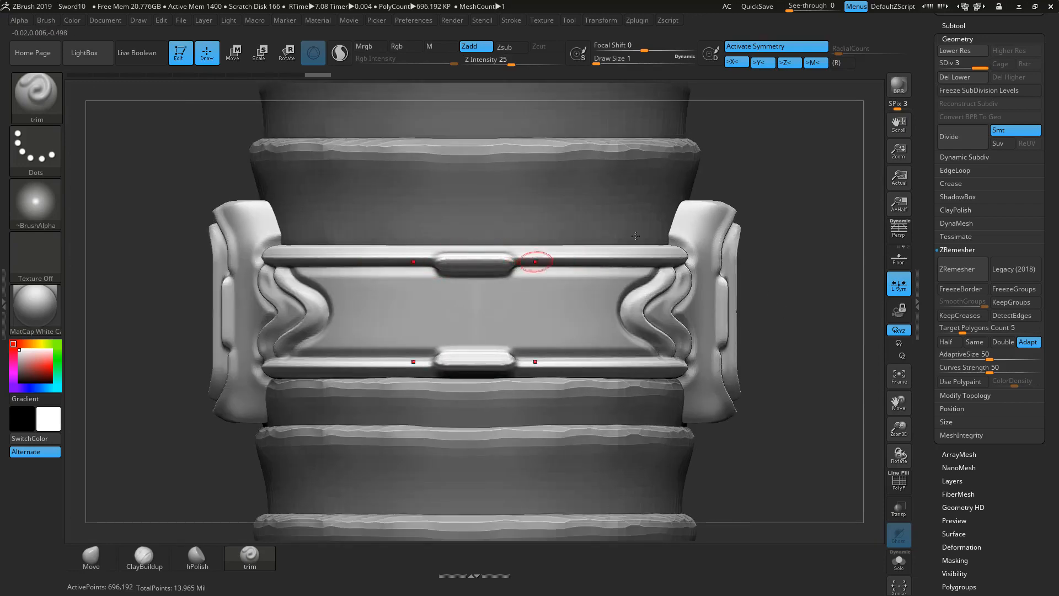
{"action": "right_click_drag", "start_coordinate": [806, 260], "coordinate": [423, 261]}
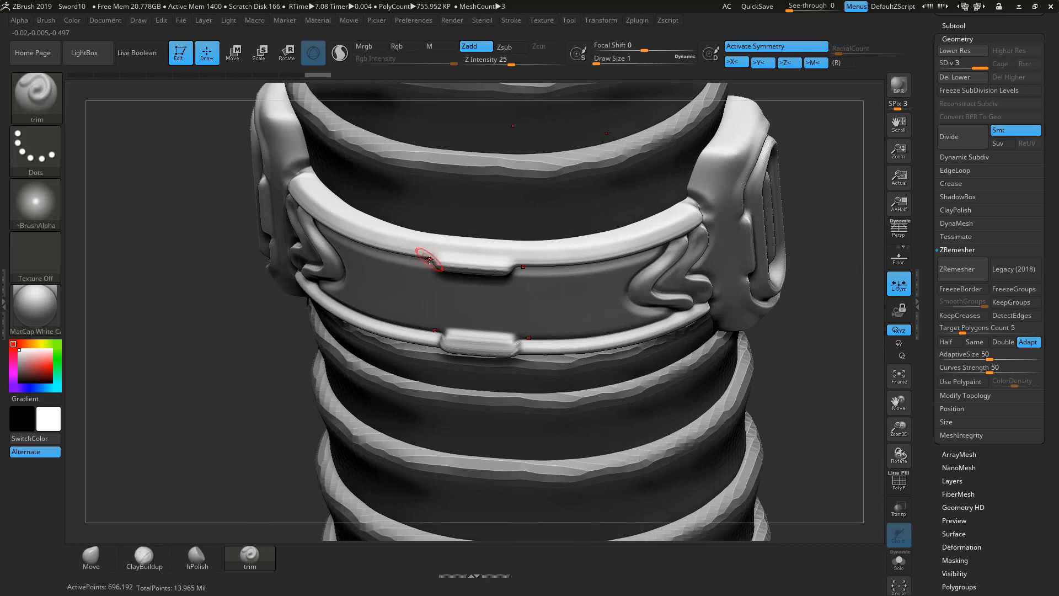
{"action": "mouse_move", "coordinate": [429, 258]}
{"action": "left_mouse_down"}
{"action": "mouse_move", "coordinate": [446, 242]}
{"action": "mouse_move", "coordinate": [510, 252]}
{"action": "left_mouse_up"}
{"action": "mouse_move", "coordinate": [750, 320]}
{"action": "right_mouse_down", "text": "ctrl"}
{"action": "mouse_move", "coordinate": [674, 269]}
{"action": "mouse_move", "coordinate": [672, 310]}
{"action": "mouse_move", "coordinate": [666, 243]}
{"action": "mouse_move", "coordinate": [680, 293]}
{"action": "right_mouse_up", "text": "ctrl"}
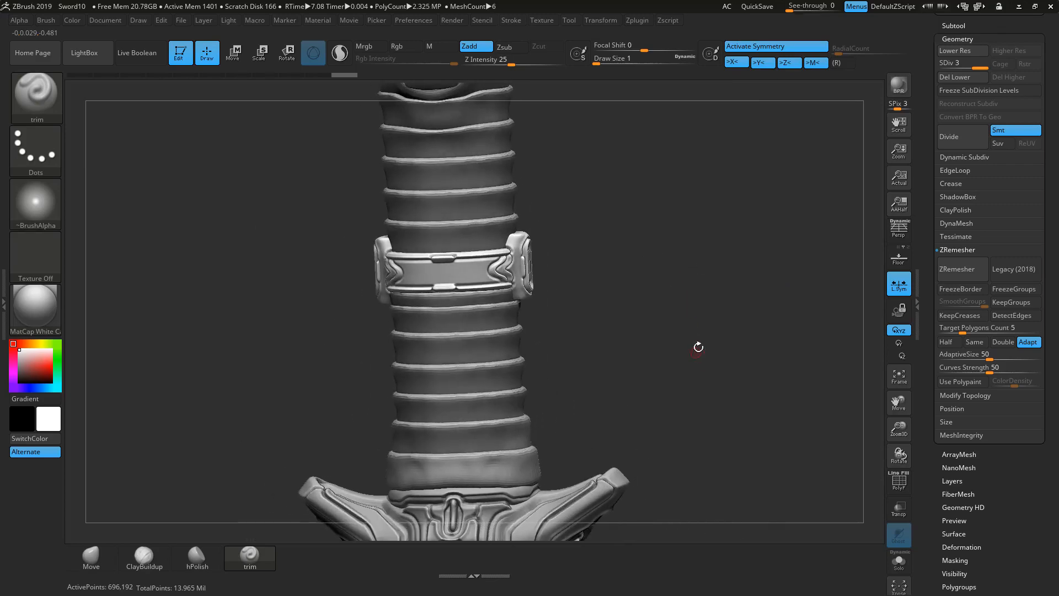
{"action": "right_click_drag", "start_coordinate": [708, 358], "coordinate": [687, 360]}
{"action": "left_click", "coordinate": [477, 404], "text": "alt"}
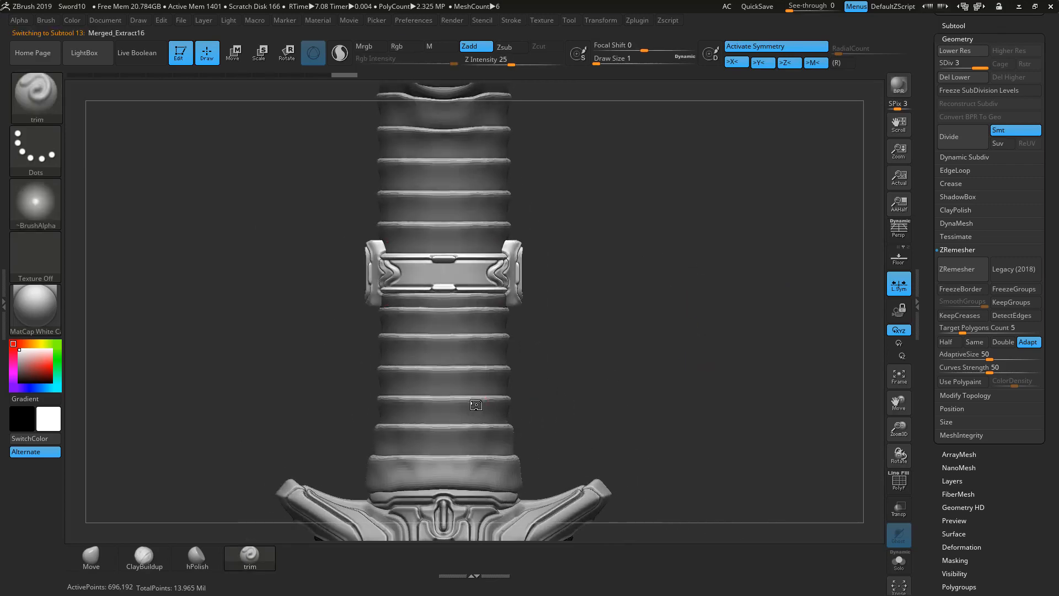
{"action": "right_click_drag", "start_coordinate": [675, 437], "coordinate": [544, 187]}
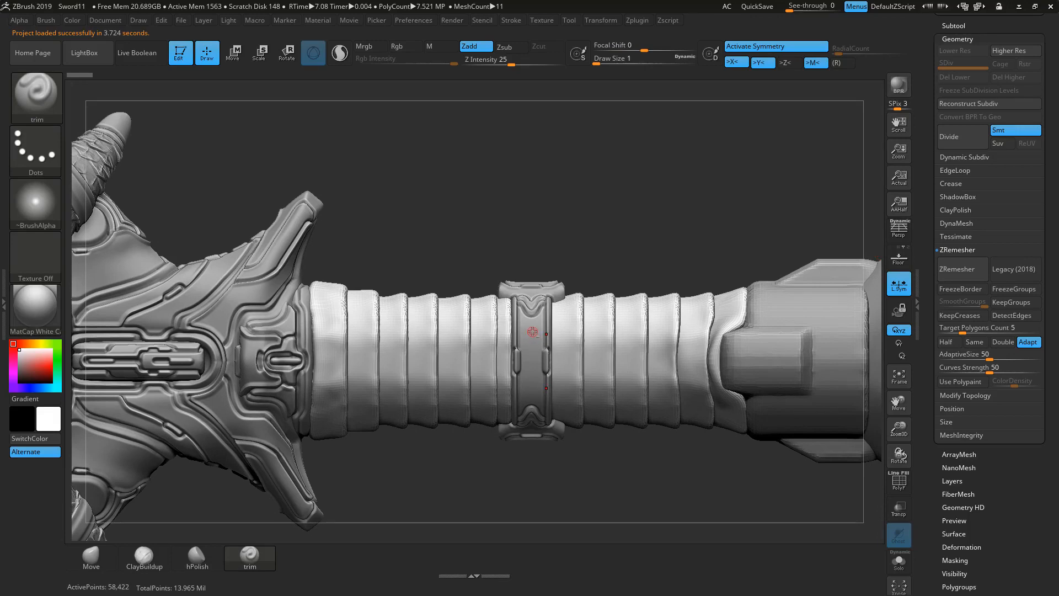
Step: Select the ring and carve a straight groove along the band's centre between the zigzags with the trim brush at draw size 2
{"action": "left_click", "coordinate": [532, 332], "text": "alt"}
{"action": "right_click_drag", "start_coordinate": [640, 196], "coordinate": [655, 208], "text": "ctrl"}
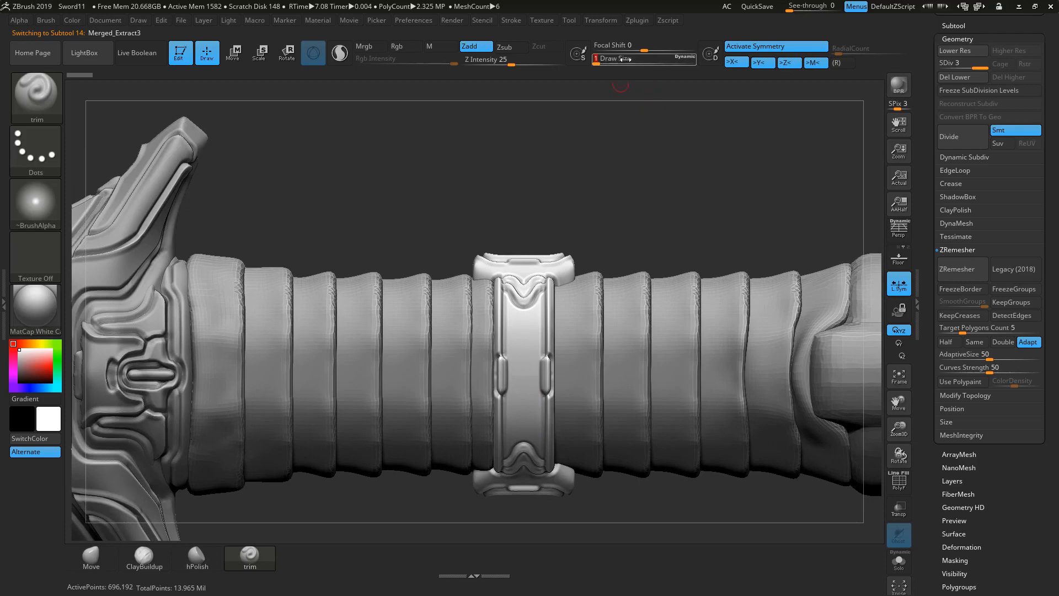
{"action": "type", "text": "2"}
{"action": "key", "text": "Return"}
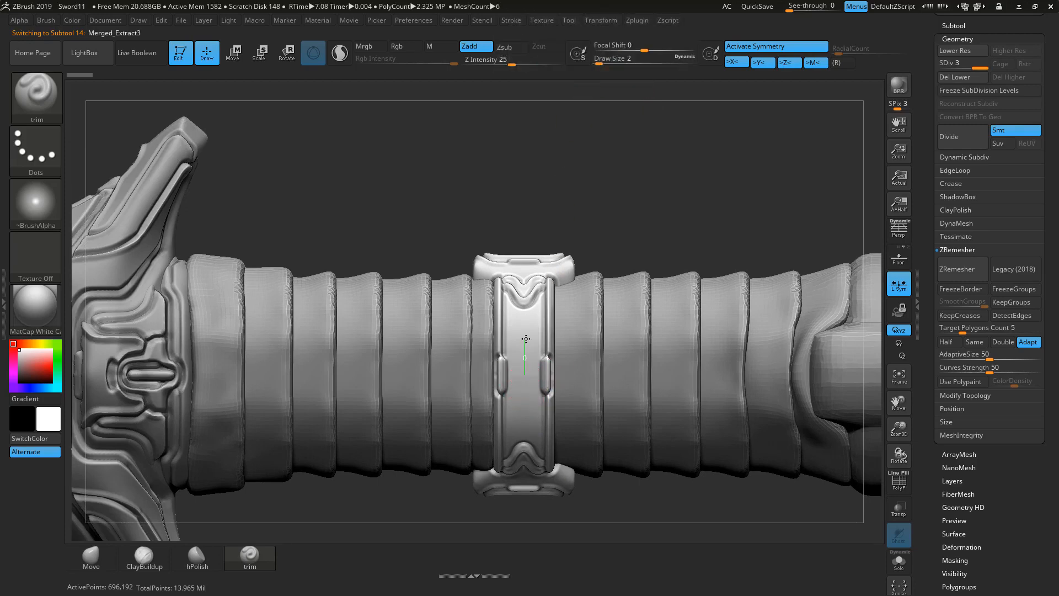
{"action": "left_click_drag", "start_coordinate": [525, 330], "coordinate": [525, 321]}
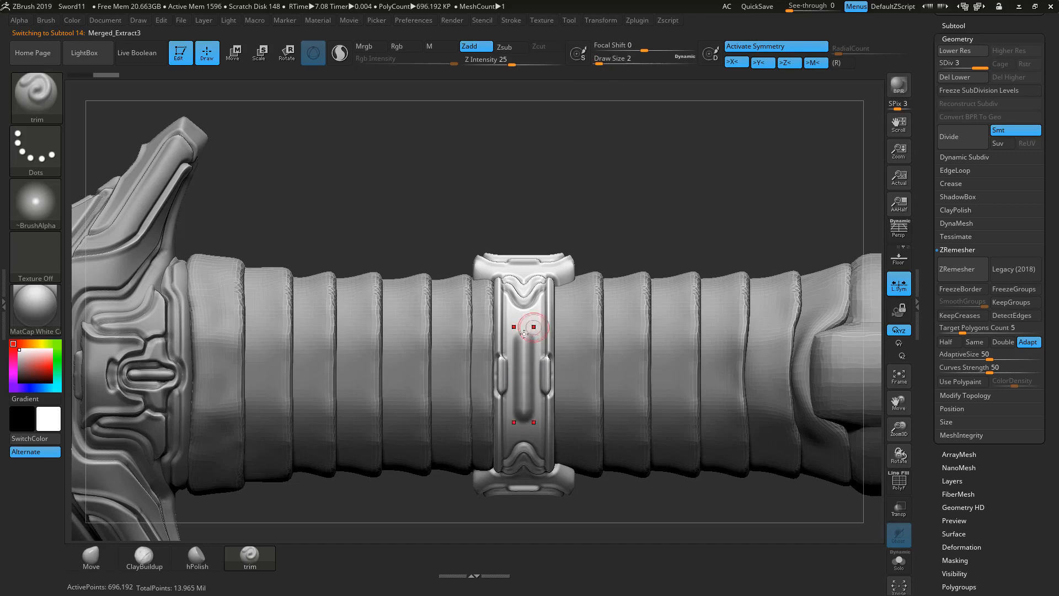
Step: Set the draw size to 1 and carve a rounded outline around the band's central groove
{"action": "type", "text": "1"}
{"action": "key", "text": "Return"}
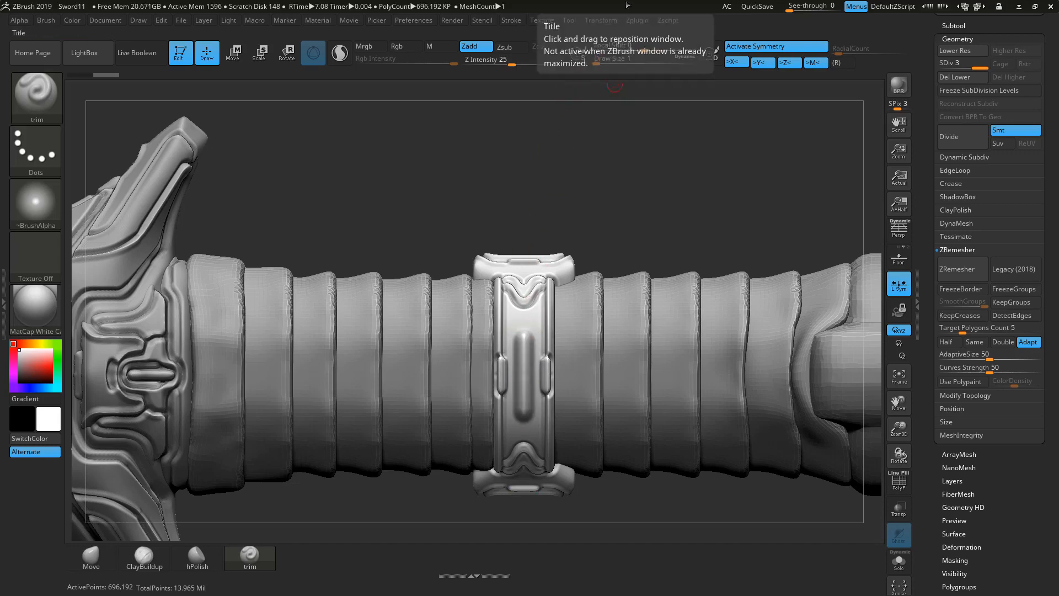
{"action": "left_click_drag", "start_coordinate": [657, 169], "coordinate": [670, 191], "text": "alt"}
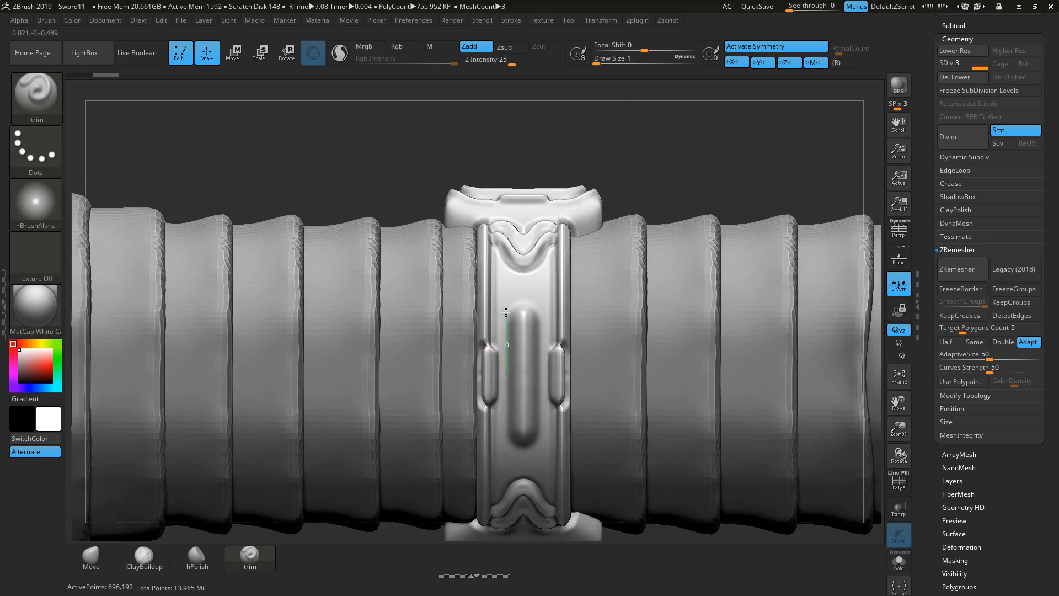
{"action": "left_click_drag", "start_coordinate": [506, 313], "coordinate": [532, 306], "text": "shift"}
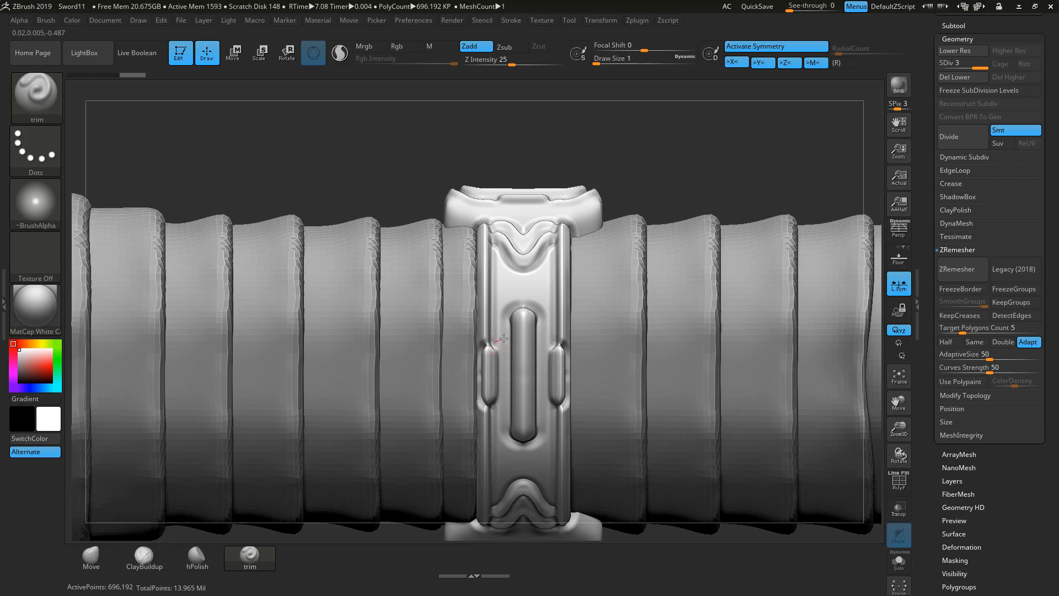
Step: Carve a wider rounded contour around the central groove that joins the mid-band tabs, and deepen the groove's inner outline
{"action": "mouse_move", "coordinate": [502, 305]}
{"action": "left_mouse_down"}
{"action": "mouse_move", "coordinate": [534, 299]}
{"action": "mouse_move", "coordinate": [494, 298]}
{"action": "mouse_move", "coordinate": [505, 291]}
{"action": "mouse_move", "coordinate": [537, 287]}
{"action": "left_mouse_up"}
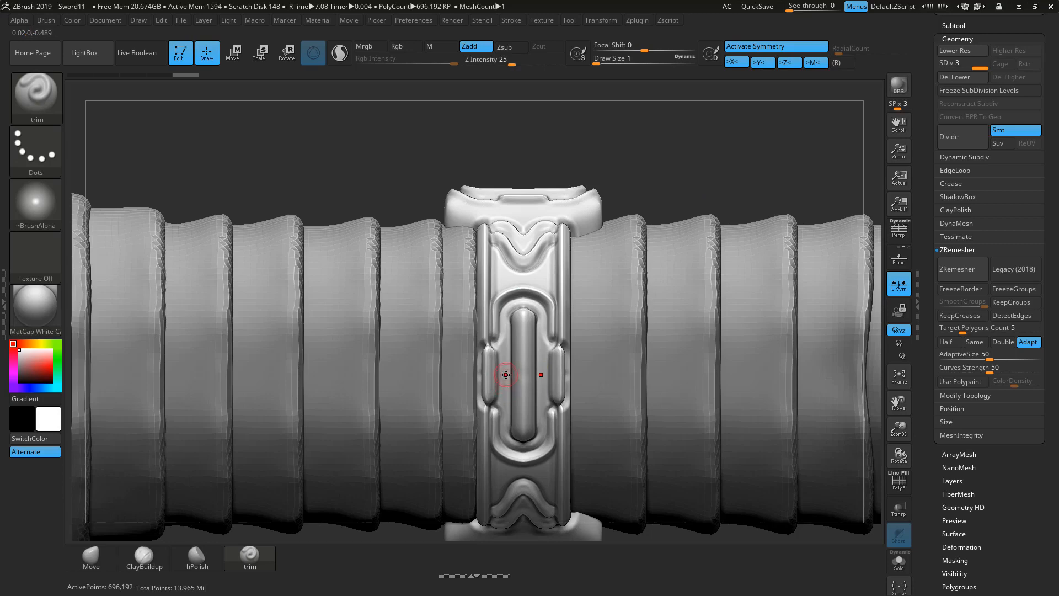
{"action": "left_click_drag", "start_coordinate": [506, 375], "coordinate": [502, 360]}
{"action": "mouse_move", "coordinate": [506, 315]}
{"action": "left_mouse_down"}
{"action": "mouse_move", "coordinate": [521, 299]}
{"action": "mouse_move", "coordinate": [535, 302]}
{"action": "left_mouse_up"}
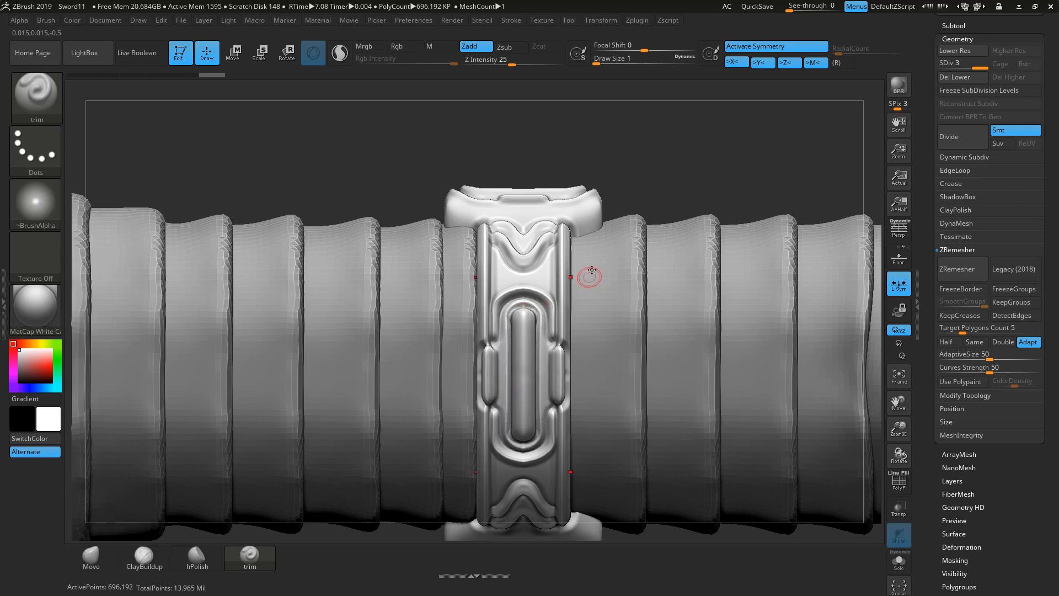
Step: Select the ribbed grip wrap, remesh it with ZRemesher, and divide it up to subdivision level 3
{"action": "left_click_drag", "start_coordinate": [724, 156], "coordinate": [604, 183]}
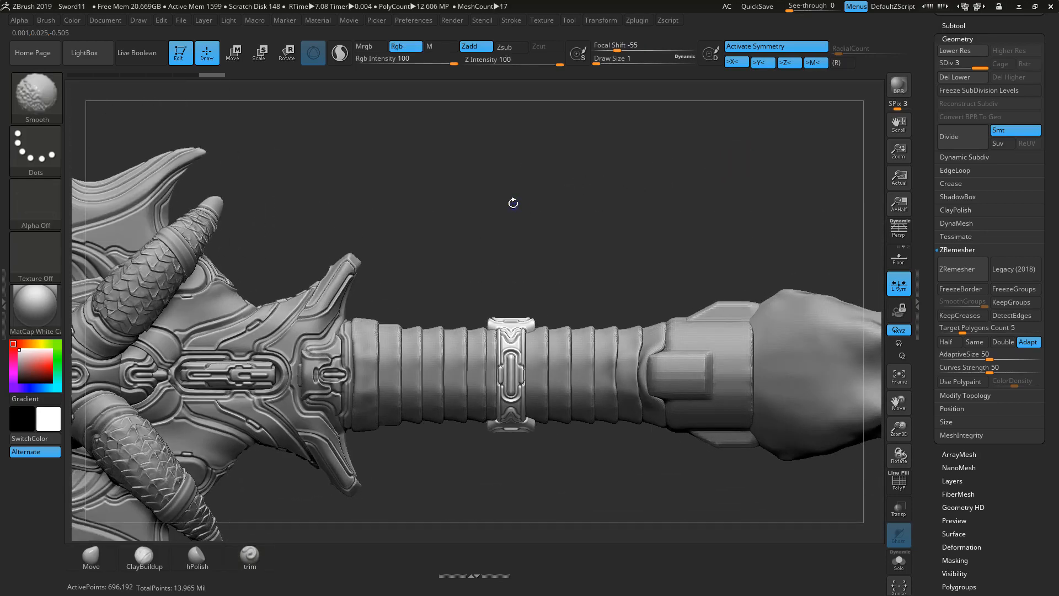
{"action": "left_click", "coordinate": [456, 360], "text": "alt"}
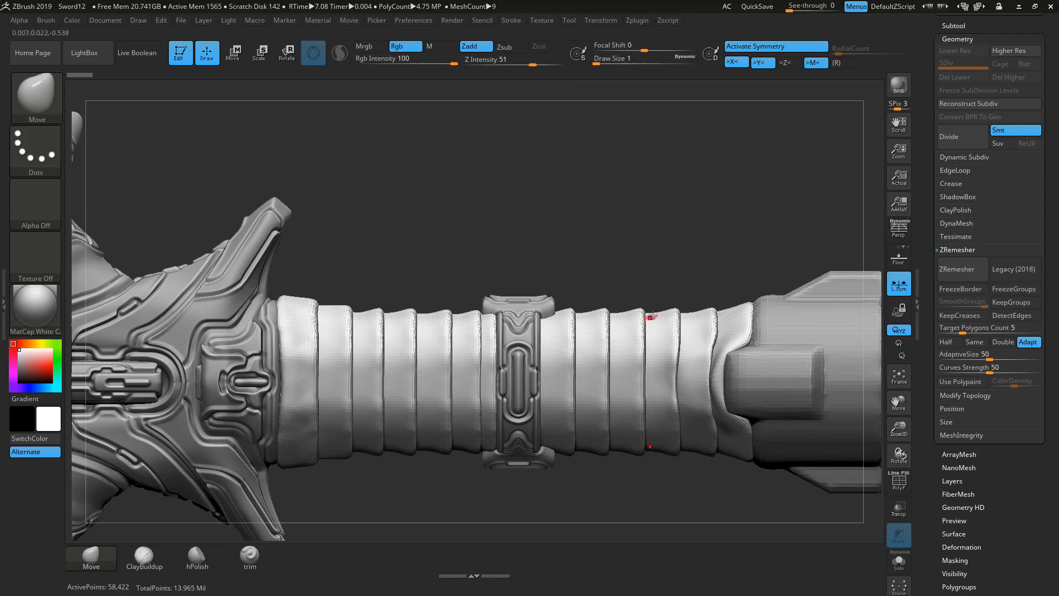
{"action": "left_click", "coordinate": [958, 272]}
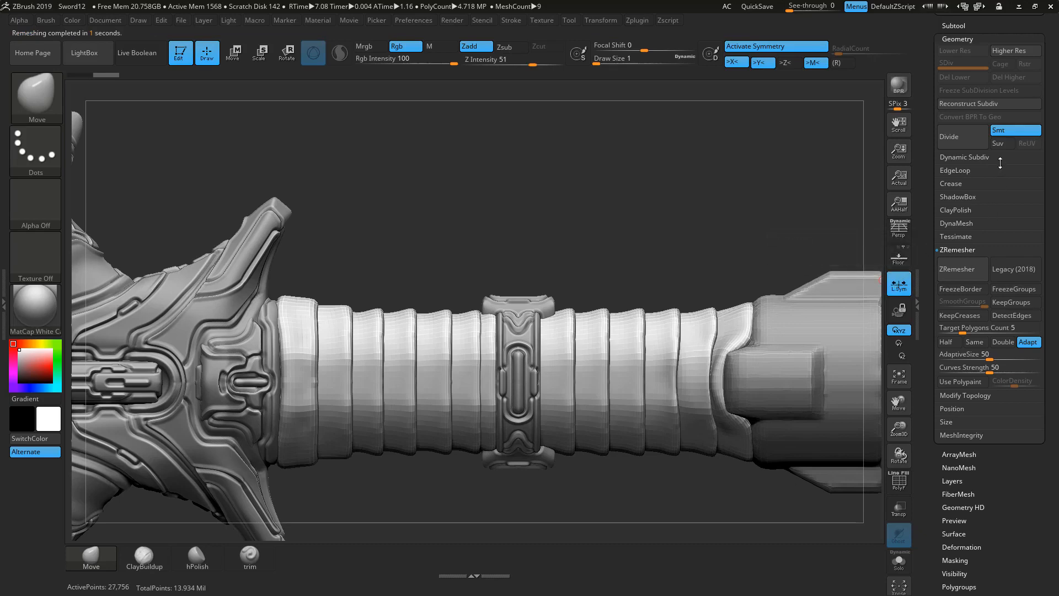
{"action": "left_click", "coordinate": [963, 145]}
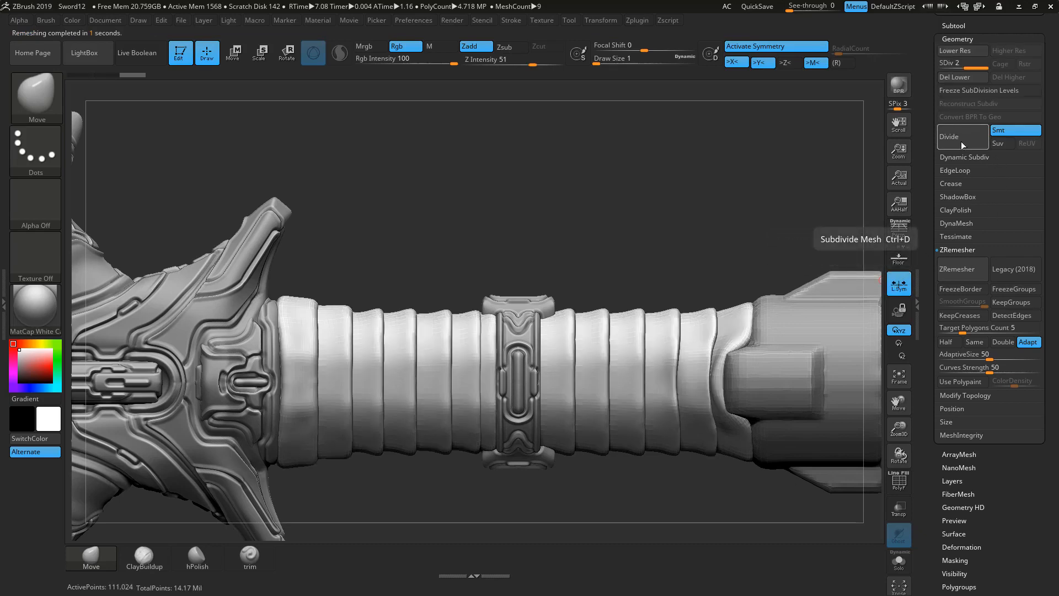
{"action": "left_click", "coordinate": [960, 141]}
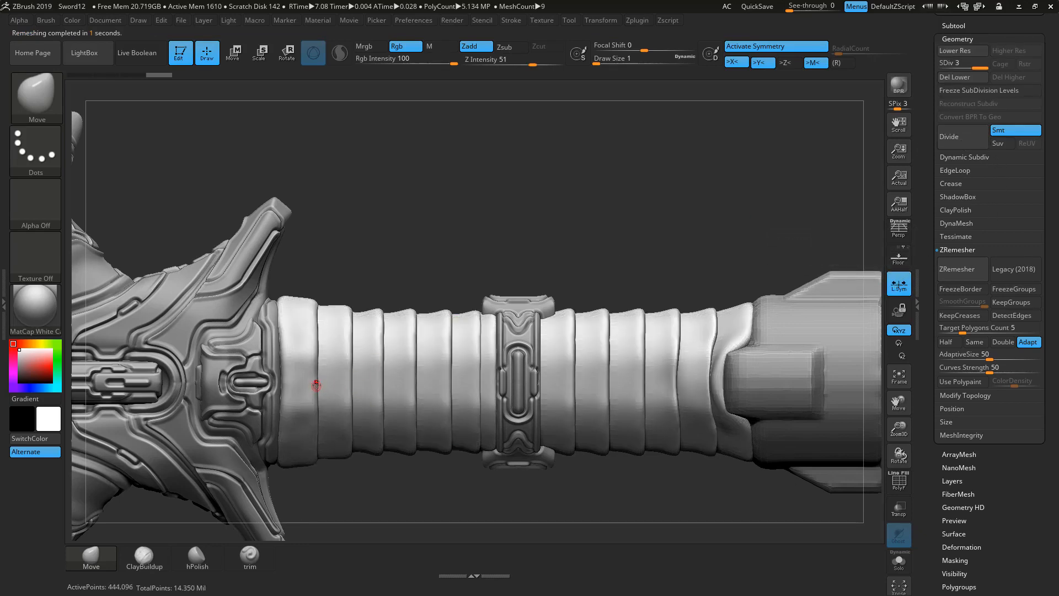
Step: Smooth the rib edges of the grip wrap near the guard at draw size 2
{"action": "type", "text": "2"}
{"action": "left_click_drag", "start_coordinate": [316, 384], "coordinate": [304, 315], "text": "shift"}
{"action": "mouse_move", "coordinate": [674, 163]}
{"action": "left_mouse_down"}
{"action": "mouse_move", "coordinate": [665, 263]}
{"action": "mouse_move", "coordinate": [659, 182]}
{"action": "mouse_move", "coordinate": [652, 235]}
{"action": "mouse_move", "coordinate": [615, 237]}
{"action": "mouse_move", "coordinate": [583, 277]}
{"action": "left_mouse_up"}
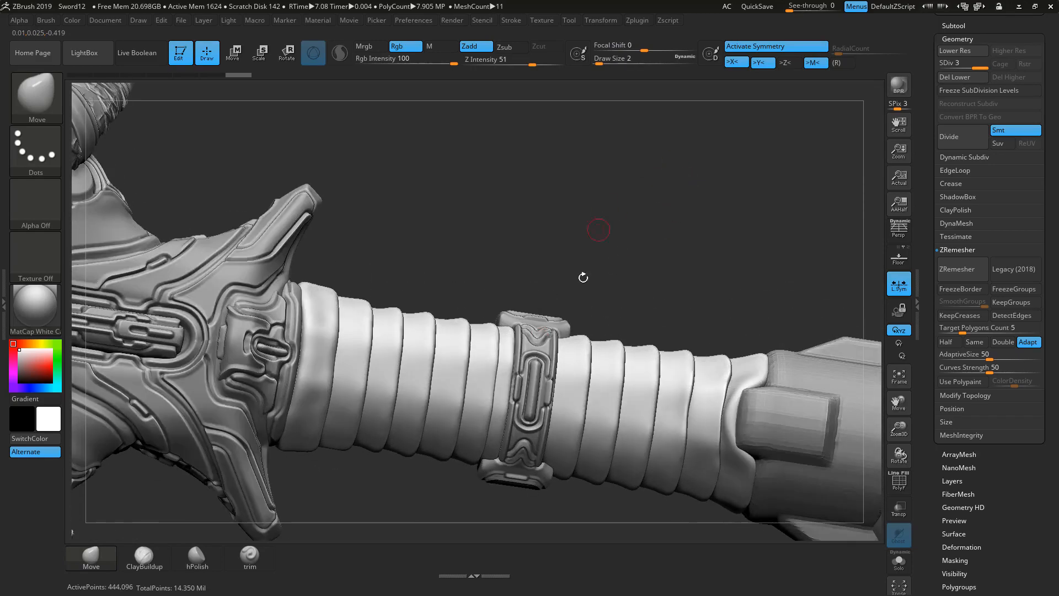
Step: Select the ribbed collar between the blade and the guard and raise it to subdivision level 3
{"action": "left_click_drag", "start_coordinate": [363, 517], "coordinate": [367, 451]}
{"action": "key", "text": "f"}
{"action": "left_click_drag", "start_coordinate": [364, 344], "coordinate": [435, 386]}
{"action": "left_click", "coordinate": [449, 382], "text": "alt"}
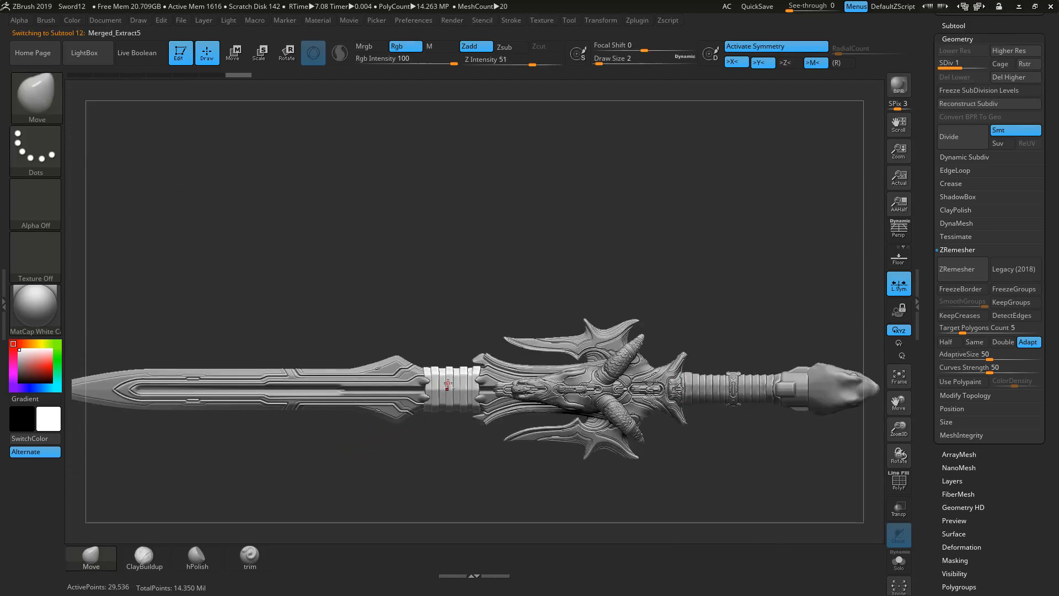
{"action": "key", "text": "f"}
{"action": "key", "text": "d"}
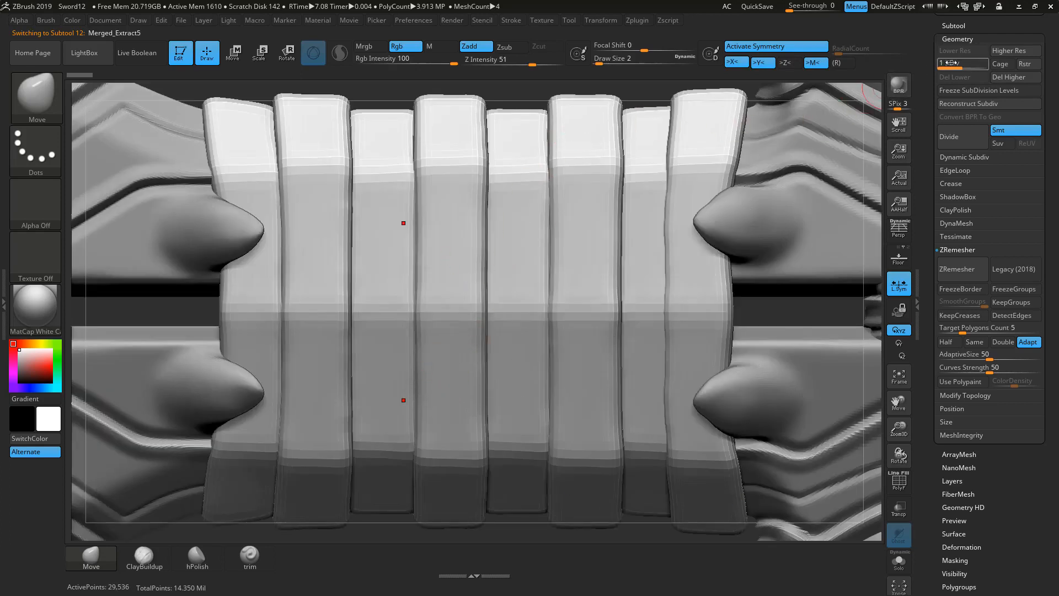
{"action": "left_click", "coordinate": [959, 141]}
{"action": "left_click_drag", "start_coordinate": [640, 90], "coordinate": [523, 164], "text": "alt"}
Step: Select the collar behind the pommel head and smooth the sharp edges of its raised fins
{"action": "key", "text": "f"}
{"action": "left_click_drag", "start_coordinate": [727, 178], "coordinate": [770, 170]}
{"action": "left_click_drag", "start_coordinate": [769, 170], "coordinate": [522, 166], "text": "alt"}
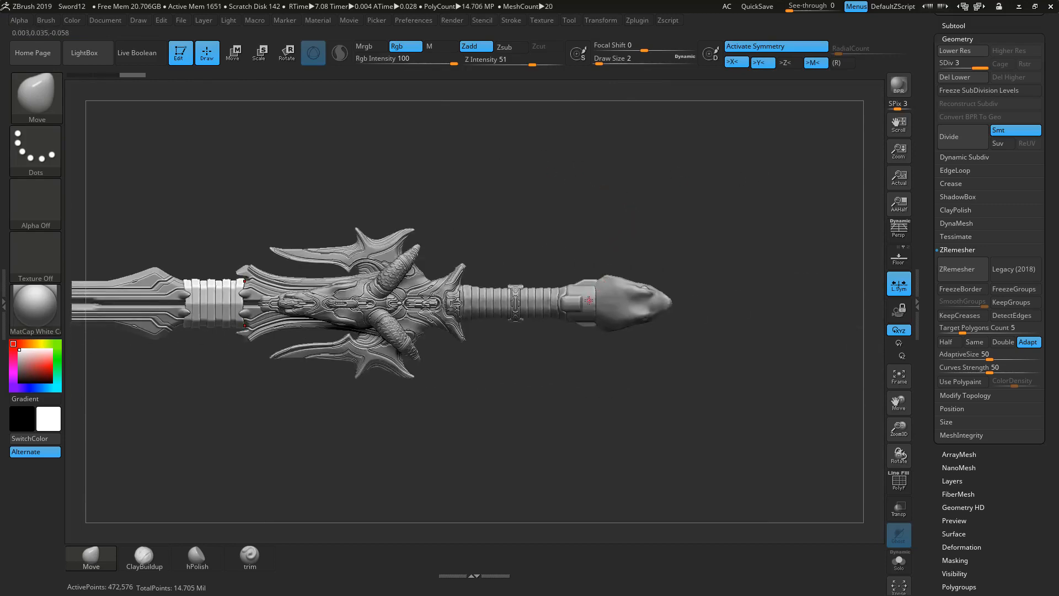
{"action": "left_click", "coordinate": [584, 297], "text": "alt"}
{"action": "key", "text": "f"}
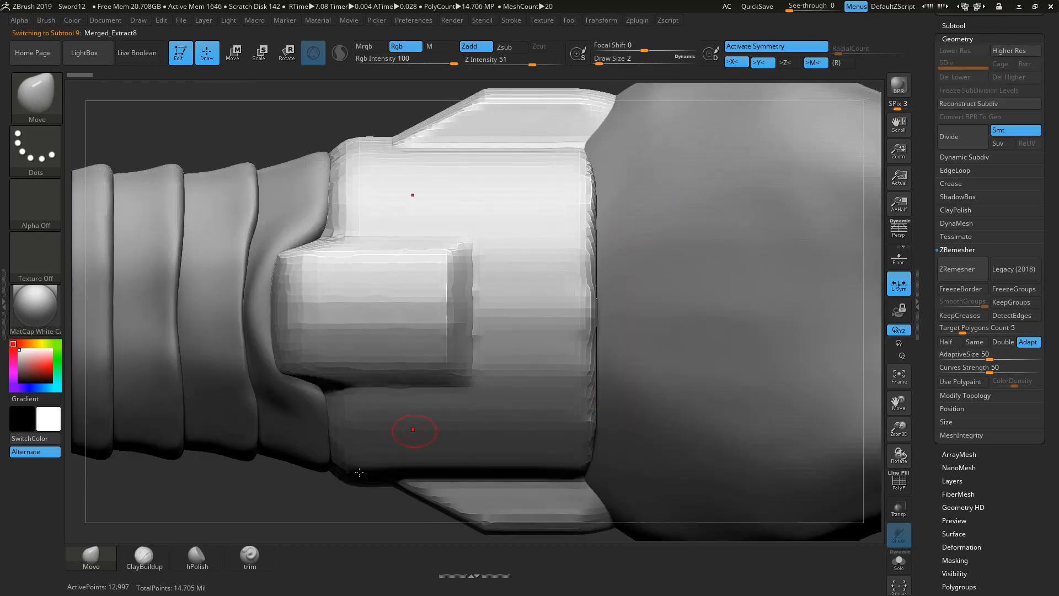
{"action": "left_click_drag", "start_coordinate": [309, 507], "coordinate": [254, 464], "text": "alt"}
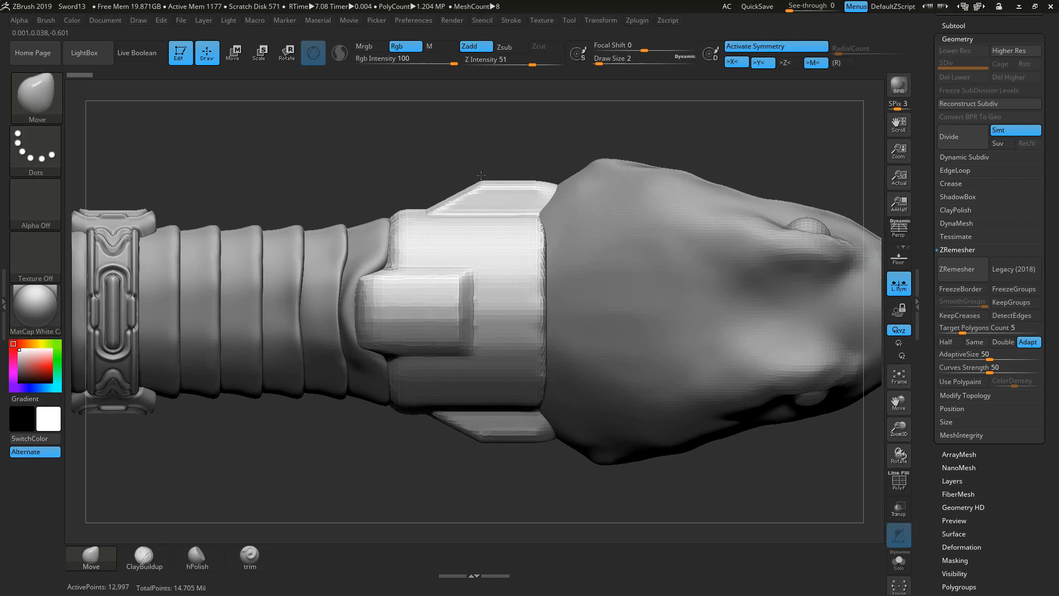
{"action": "left_click_drag", "start_coordinate": [481, 176], "coordinate": [491, 189]}
{"action": "key", "text": "shift"}
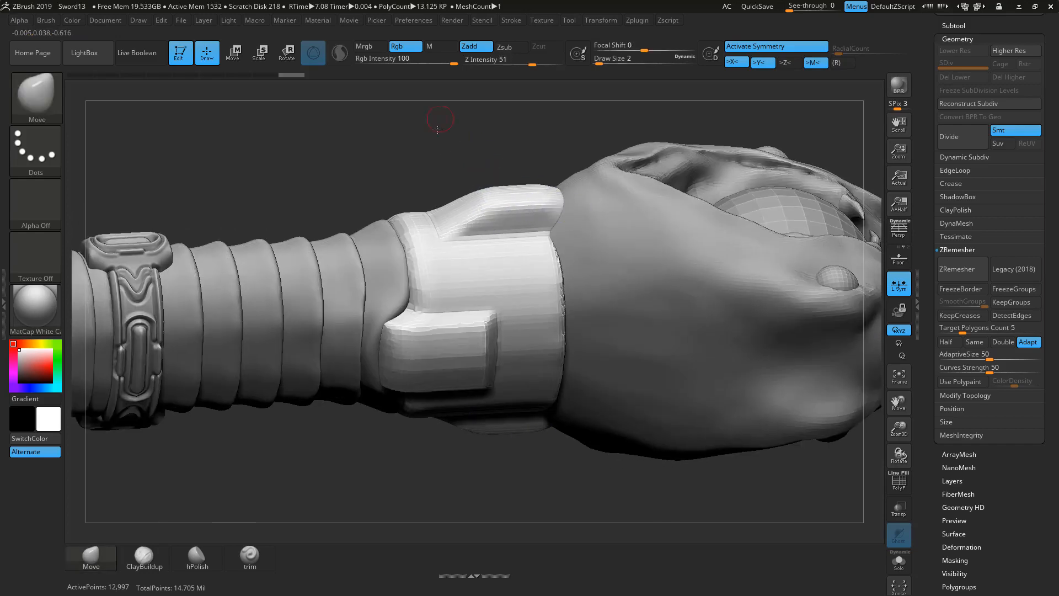
{"action": "left_click_drag", "start_coordinate": [436, 123], "coordinate": [483, 207]}
{"action": "key", "text": "shift"}
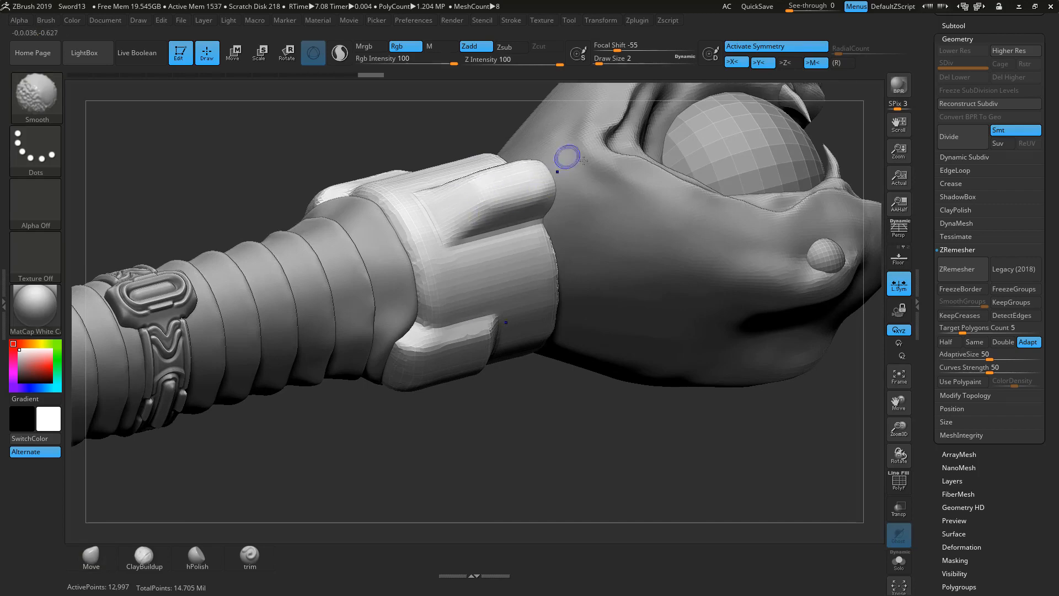
Step: Smooth the end of the collar's side block so it blends into the collar surface
{"action": "mouse_move", "coordinate": [568, 159]}
{"action": "right_mouse_down"}
{"action": "mouse_move", "coordinate": [455, 224]}
{"action": "mouse_move", "coordinate": [466, 296]}
{"action": "right_mouse_up"}
{"action": "key", "text": "shift"}
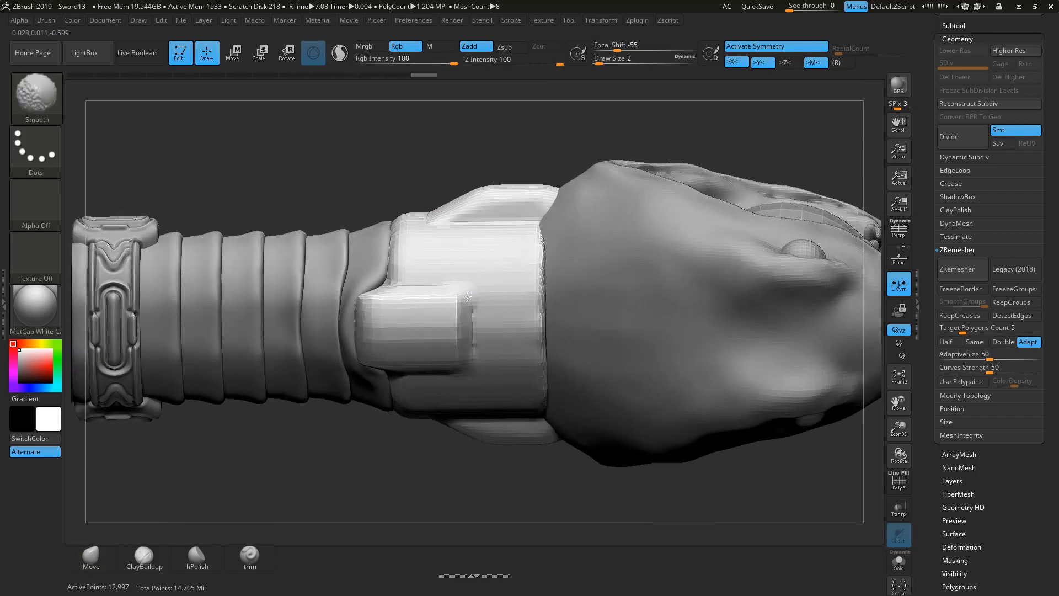
{"action": "left_click", "coordinate": [475, 332], "text": "ctrl+shift"}
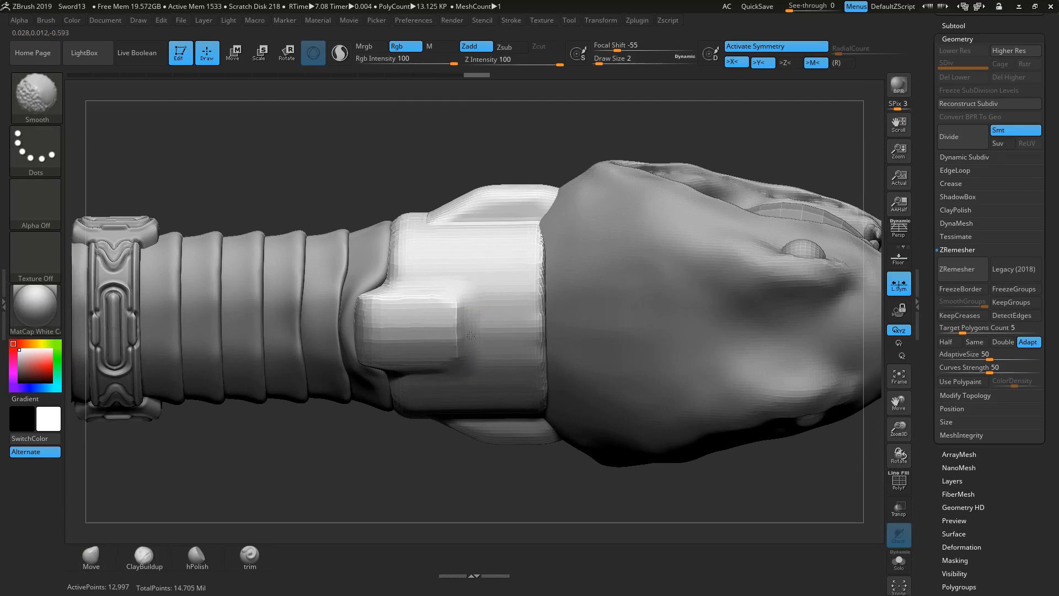
{"action": "left_click", "coordinate": [397, 429], "text": "ctrl+shift"}
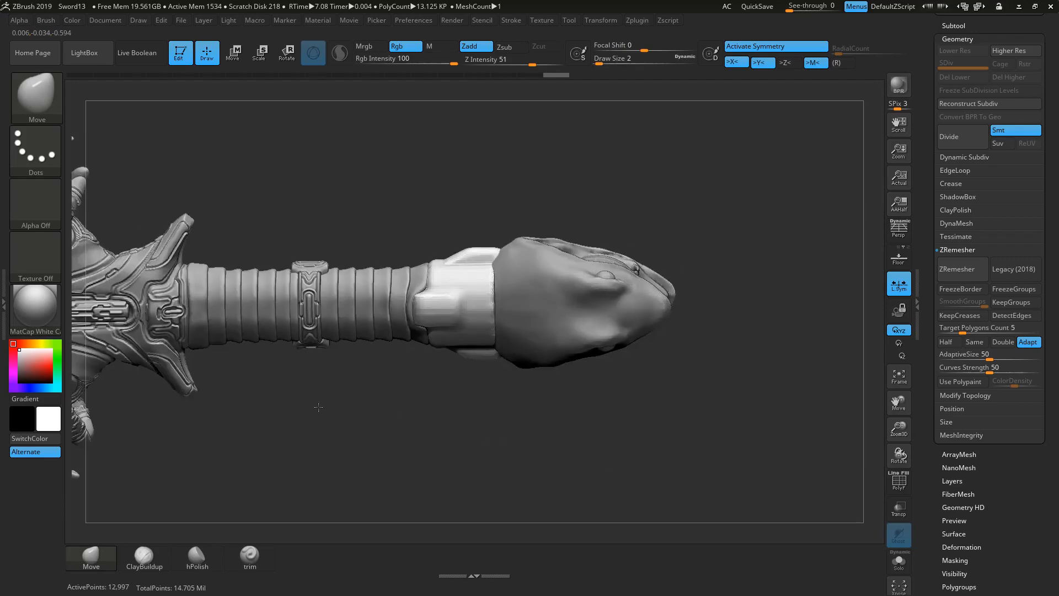
{"action": "right_click_drag", "start_coordinate": [419, 409], "coordinate": [397, 429]}
Step: Turn on transparency, mask a rectangle over the collar's end in line with the side block, and invert the mask
{"action": "left_click_drag", "start_coordinate": [456, 438], "coordinate": [651, 481]}
{"action": "left_click", "coordinate": [899, 508]}
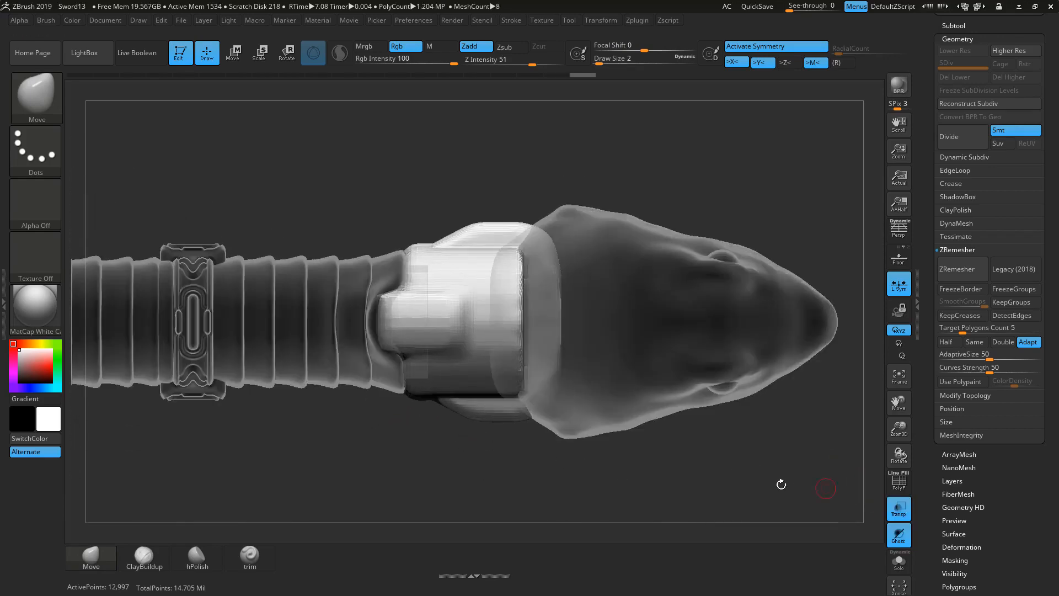
{"action": "left_click_drag", "start_coordinate": [780, 485], "coordinate": [608, 324], "text": "alt"}
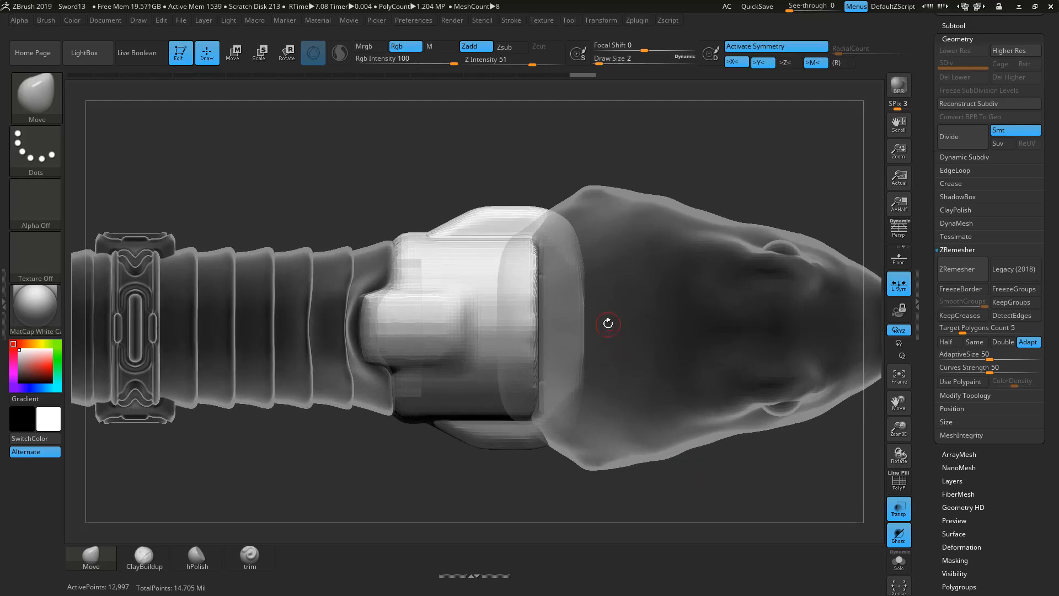
{"action": "key", "text": "ctrl"}
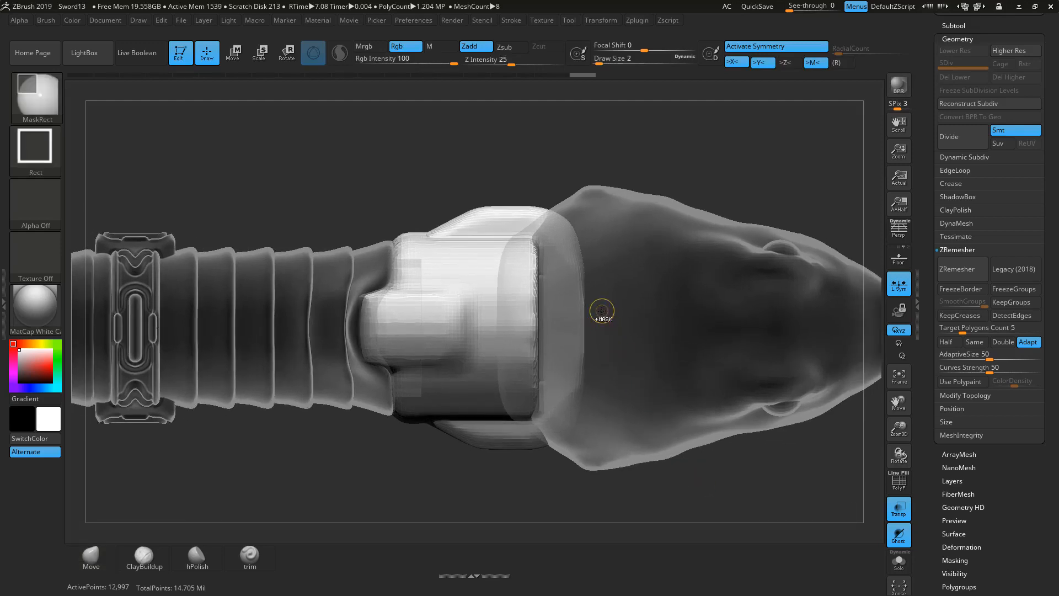
{"action": "left_click_drag", "start_coordinate": [576, 316], "coordinate": [521, 354], "text": "ctrl"}
{"action": "left_click_drag", "start_coordinate": [583, 305], "coordinate": [493, 362], "text": "ctrl"}
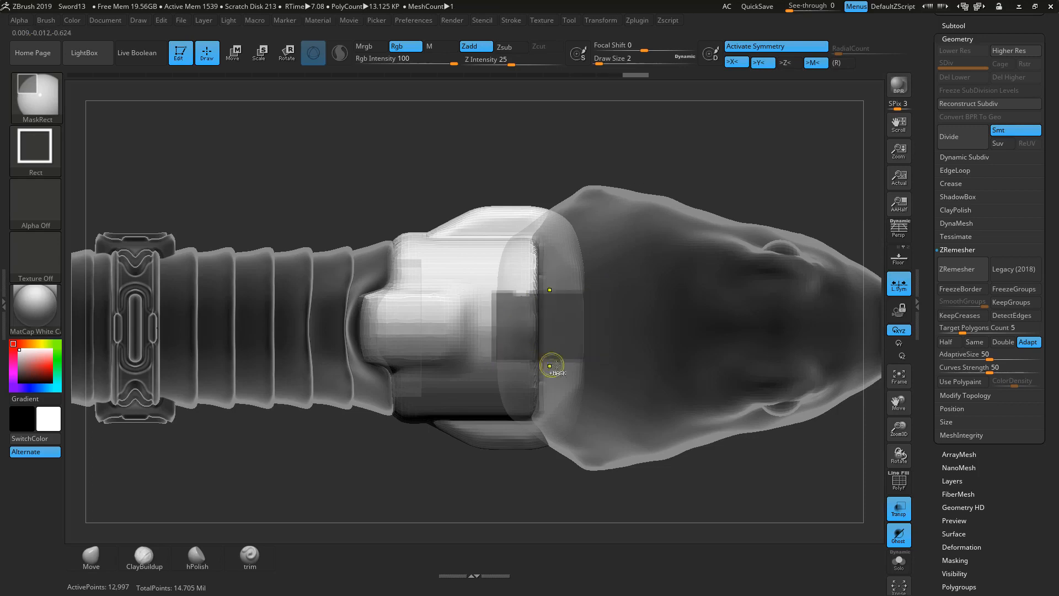
{"action": "left_click", "coordinate": [539, 142], "text": "ctrl"}
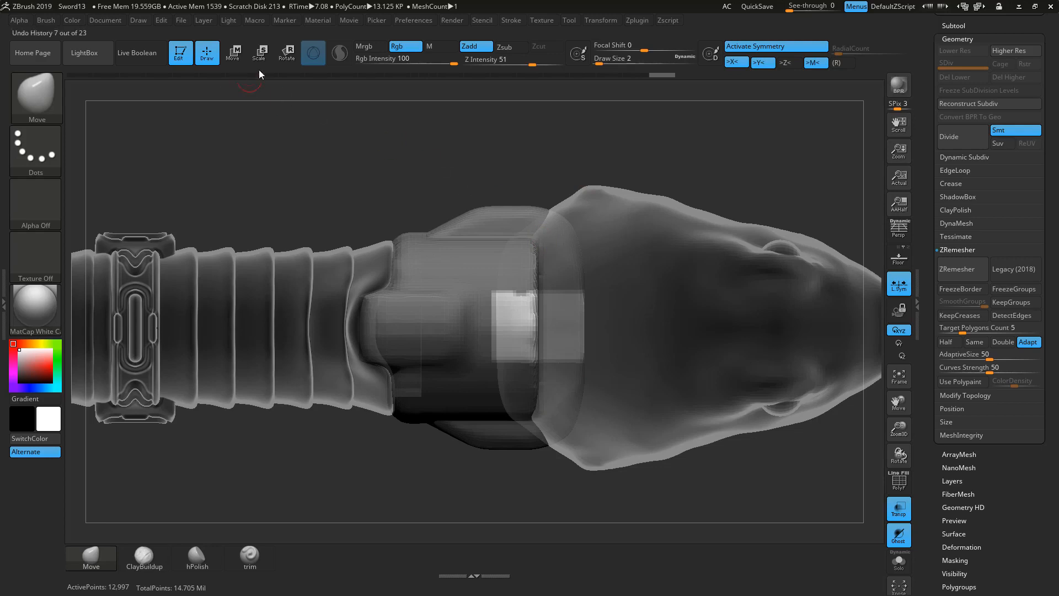
Step: Move the unmasked end blocks about 0.02 toward the pommel head, scale them outward, and remesh the collar with the mask cleared
{"action": "key", "text": "w"}
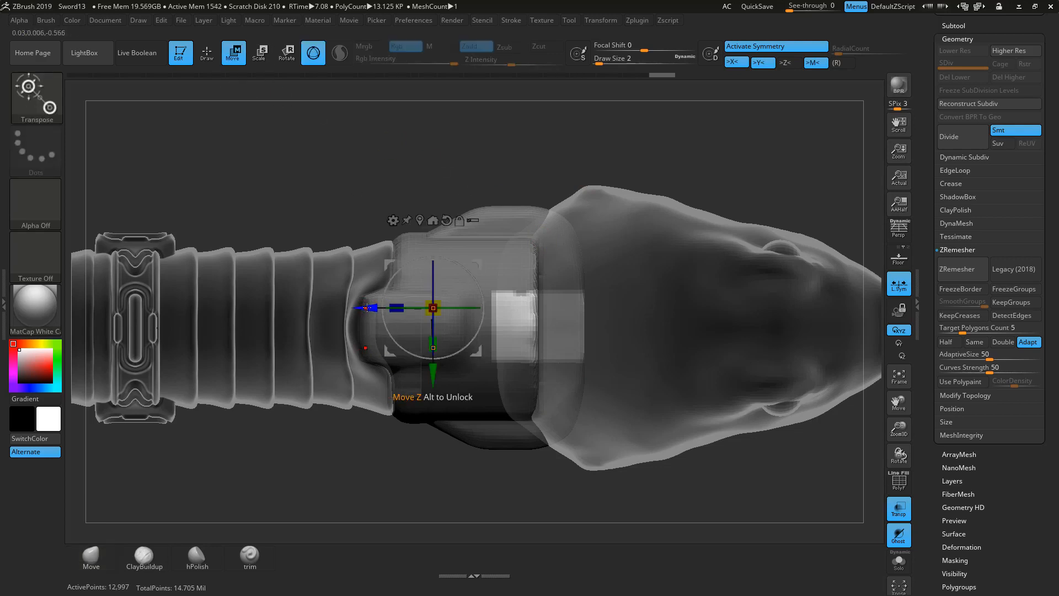
{"action": "left_click_drag", "start_coordinate": [367, 308], "coordinate": [431, 308]}
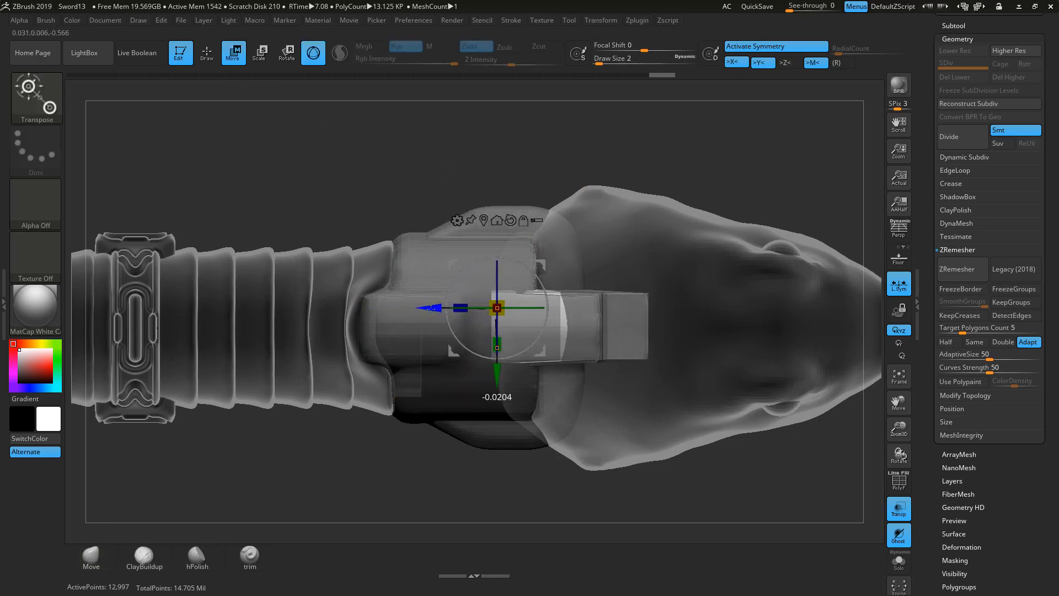
{"action": "left_click_drag", "start_coordinate": [506, 485], "coordinate": [495, 427]}
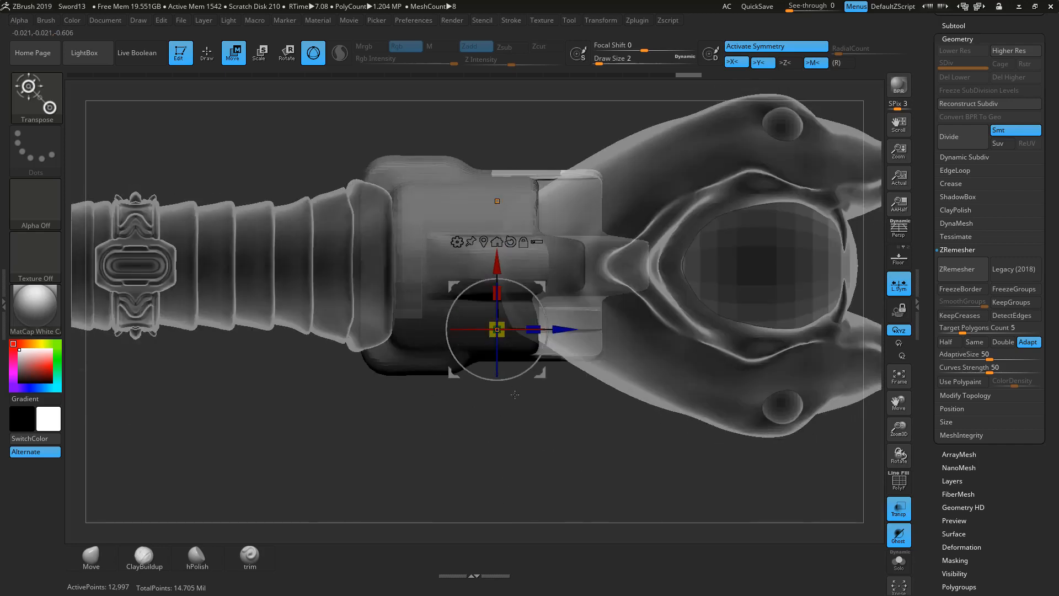
{"action": "left_click_drag", "start_coordinate": [498, 292], "coordinate": [509, 240]}
{"action": "left_click_drag", "start_coordinate": [582, 456], "coordinate": [640, 473], "text": "ctrl"}
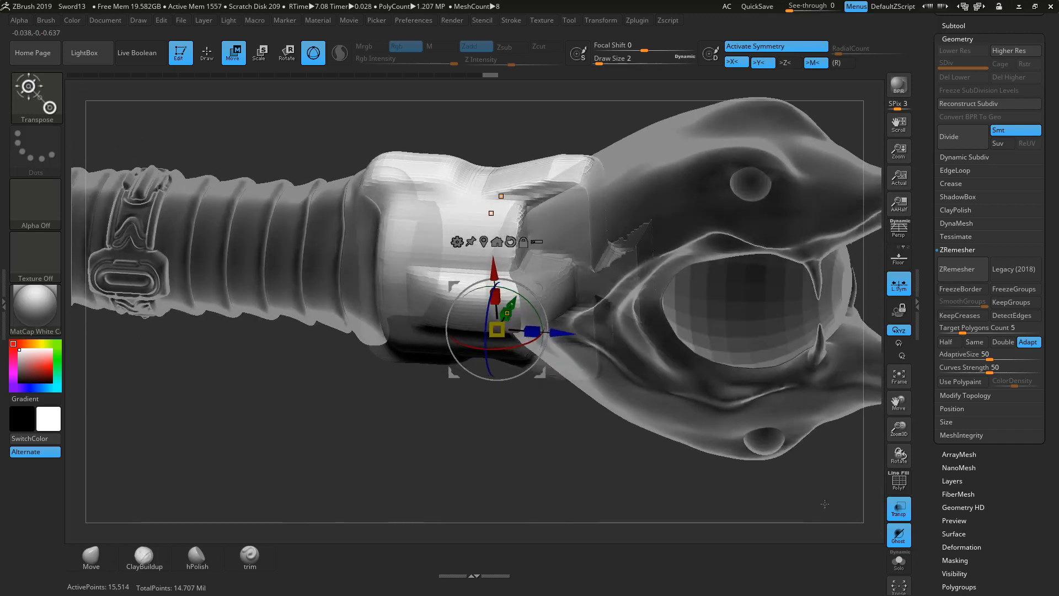
Step: Isolate the collar and smooth away the jagged piece sticking out of its inner end at draw size 8
{"action": "left_click", "coordinate": [899, 562]}
{"action": "key", "text": "space"}
{"action": "left_click_drag", "start_coordinate": [614, 260], "coordinate": [630, 261]}
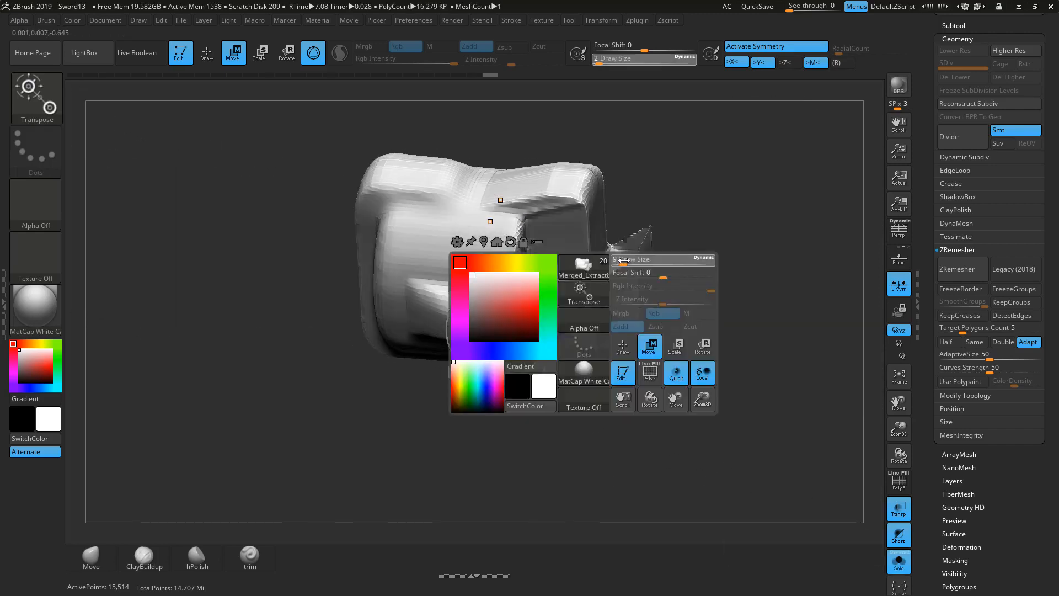
{"action": "left_click_drag", "start_coordinate": [709, 291], "coordinate": [746, 320]}
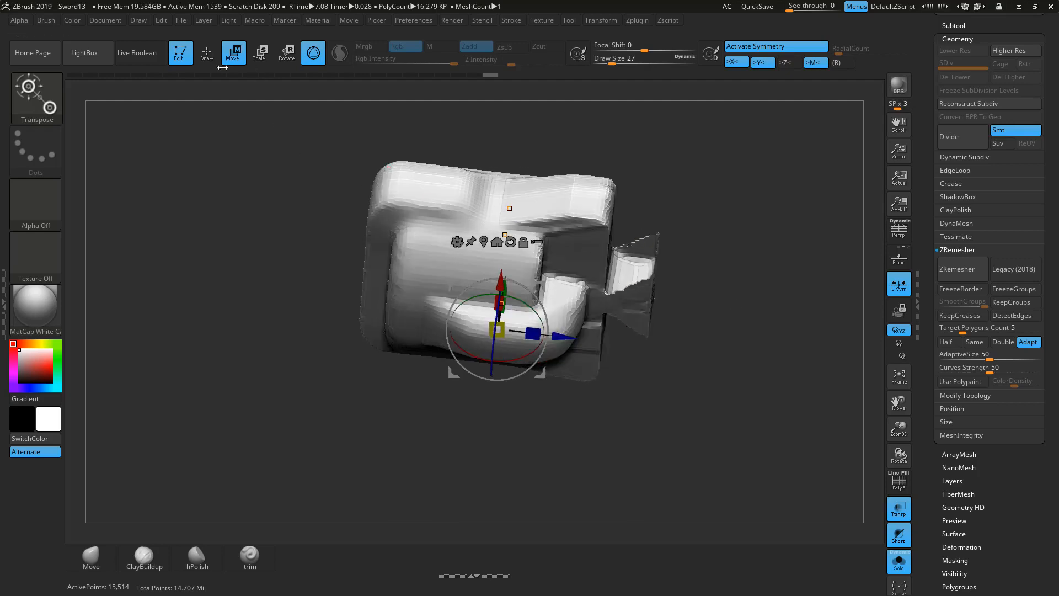
{"action": "key", "text": "q"}
{"action": "key", "text": "space"}
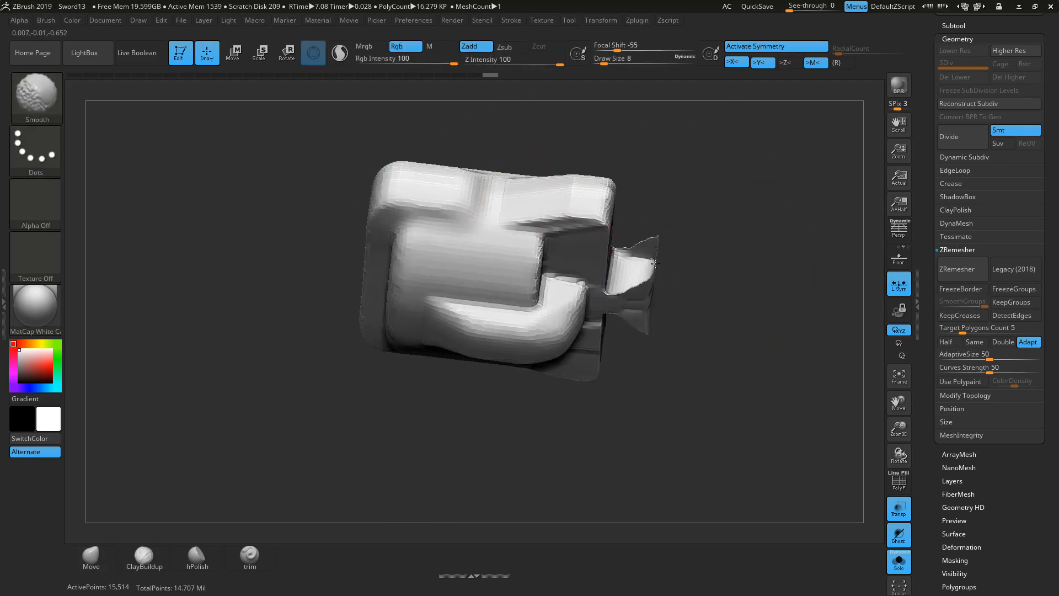
{"action": "left_click_drag", "start_coordinate": [655, 263], "coordinate": [646, 302], "text": "shift"}
{"action": "mouse_move", "coordinate": [676, 318]}
{"action": "left_mouse_down"}
{"action": "mouse_move", "coordinate": [607, 303]}
{"action": "mouse_move", "coordinate": [674, 293]}
{"action": "mouse_move", "coordinate": [644, 281]}
{"action": "mouse_move", "coordinate": [711, 303]}
{"action": "left_mouse_up"}
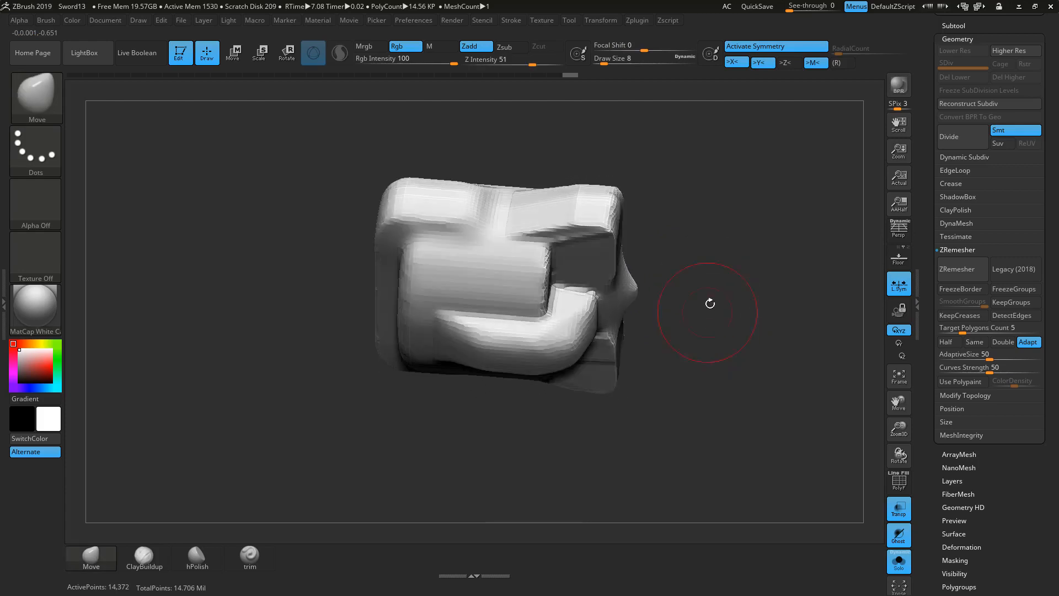
{"action": "left_click_drag", "start_coordinate": [715, 246], "coordinate": [711, 337]}
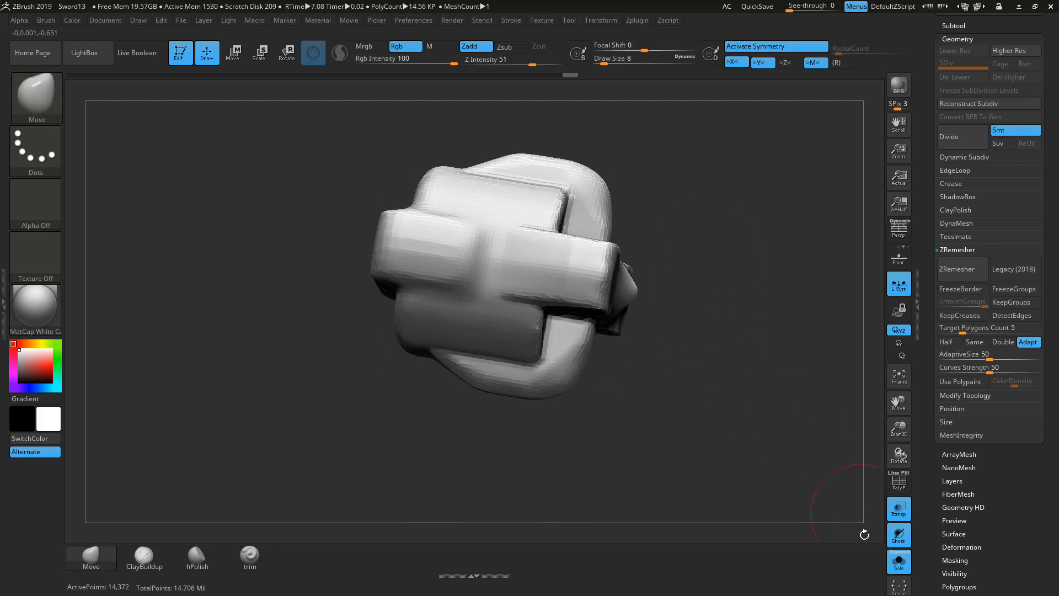
Step: Show the surrounding parts again and smooth the end edges of the collar's extended side block
{"action": "left_click", "coordinate": [898, 561]}
{"action": "left_click_drag", "start_coordinate": [546, 488], "coordinate": [591, 488], "text": "shift"}
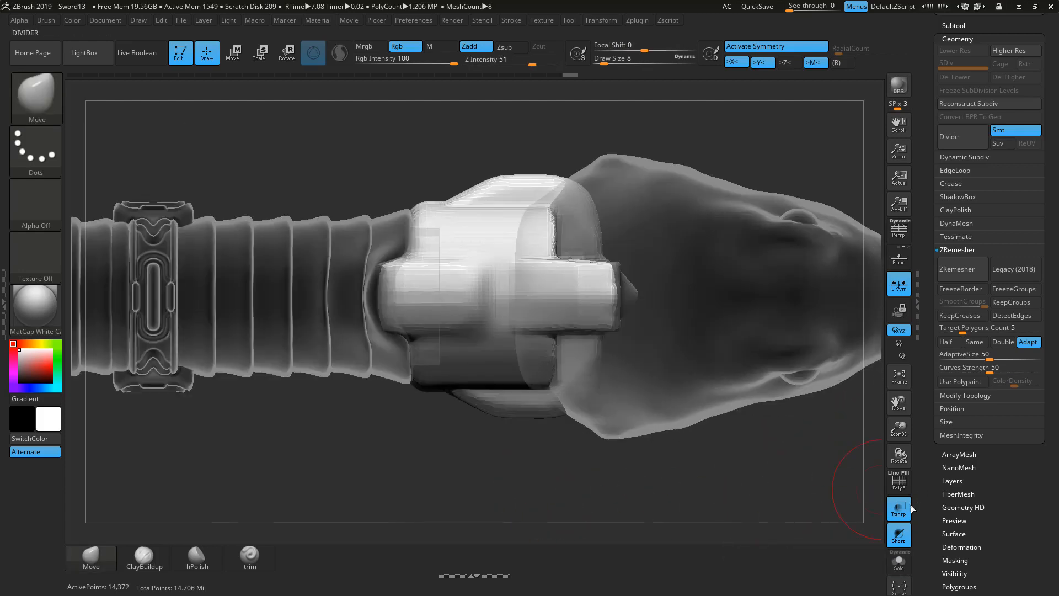
{"action": "left_click", "coordinate": [905, 508]}
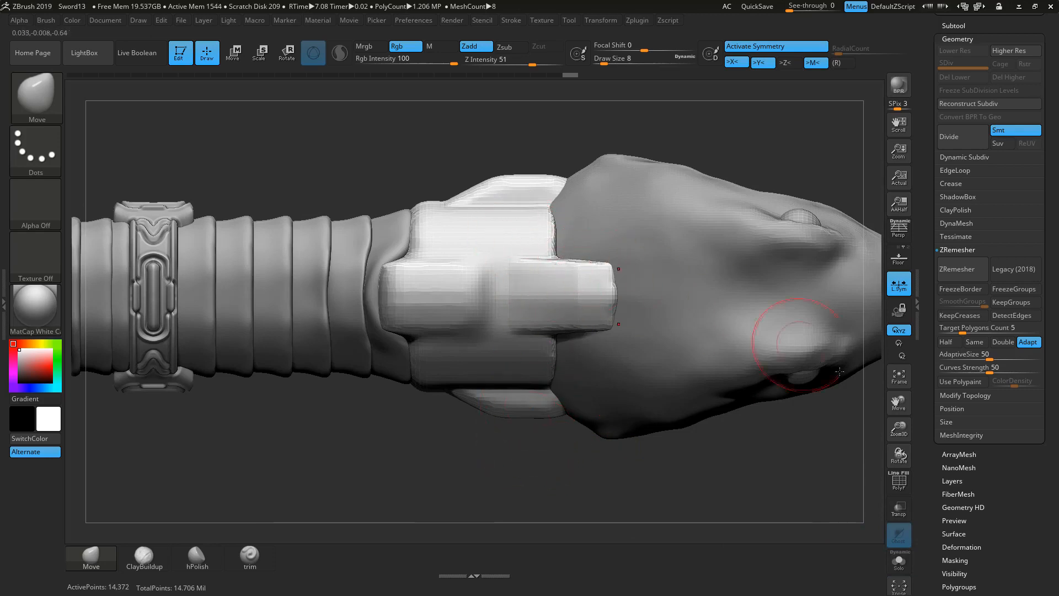
{"action": "left_click", "coordinate": [899, 507]}
{"action": "key", "text": "shift"}
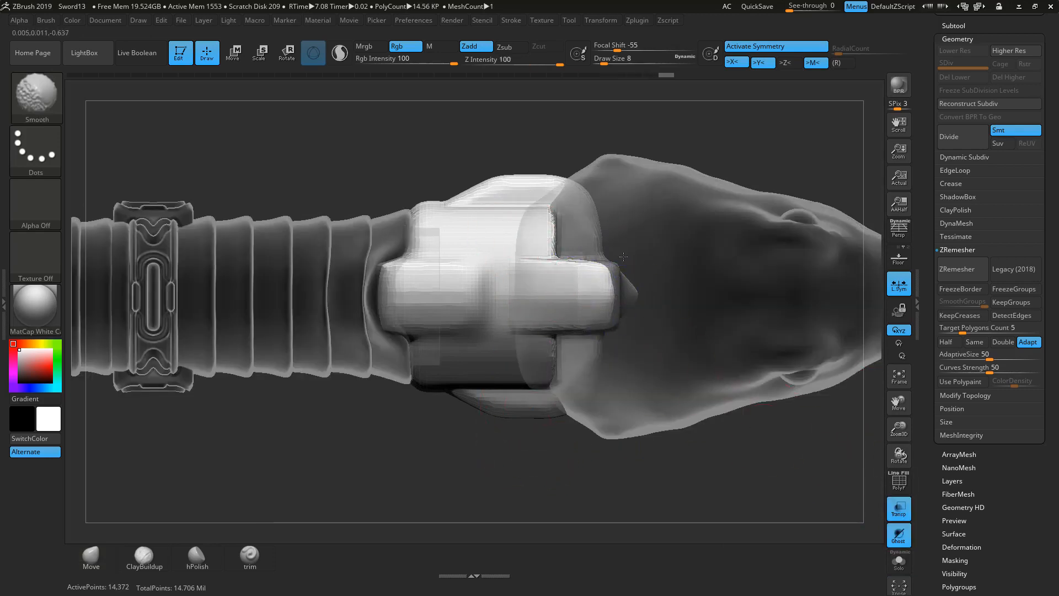
Step: Select the creature-head pommel and turn off transparency
{"action": "left_click", "coordinate": [698, 384], "text": "alt"}
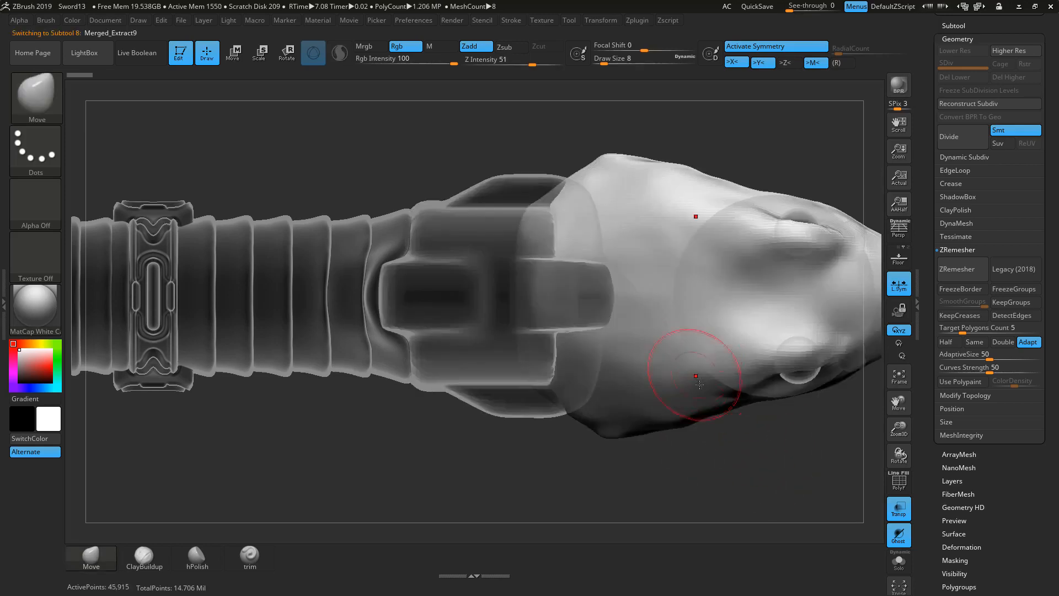
{"action": "left_click", "coordinate": [899, 508]}
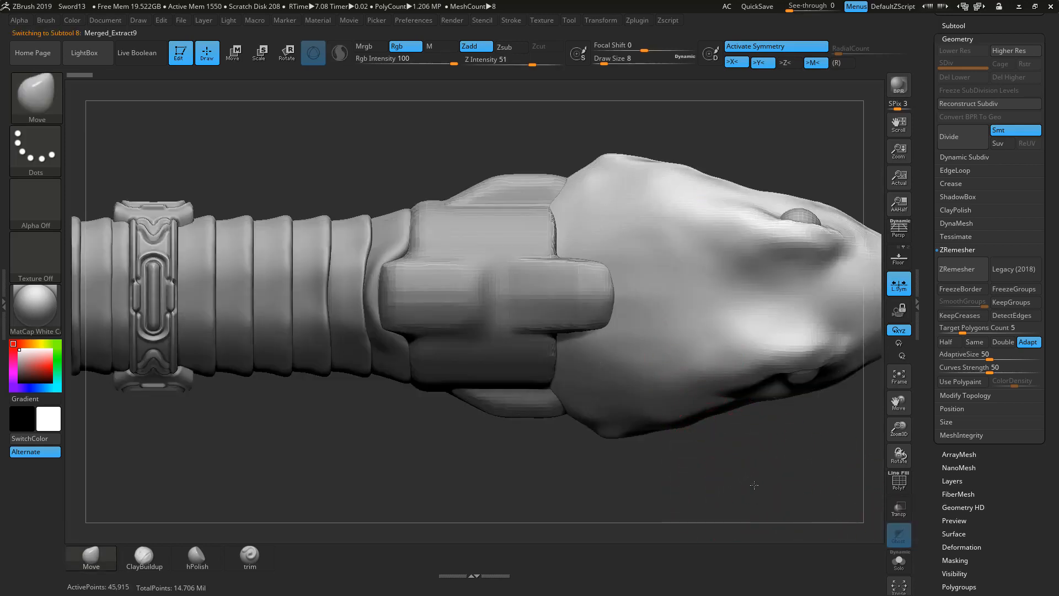
Step: Build up a ClayBuildup ridge on the creature head around the collar block's end at draw size 8 and smooth it
{"action": "mouse_move", "coordinate": [754, 485]}
{"action": "left_mouse_down"}
{"action": "mouse_move", "coordinate": [731, 395]}
{"action": "mouse_move", "coordinate": [754, 488]}
{"action": "mouse_move", "coordinate": [747, 480]}
{"action": "left_mouse_up"}
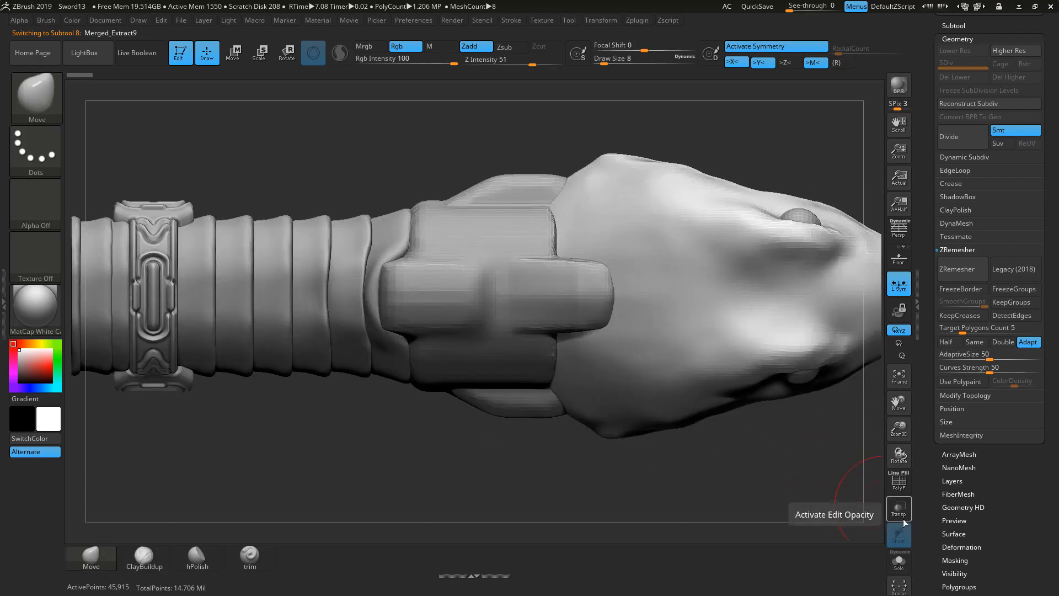
{"action": "left_click", "coordinate": [144, 555]}
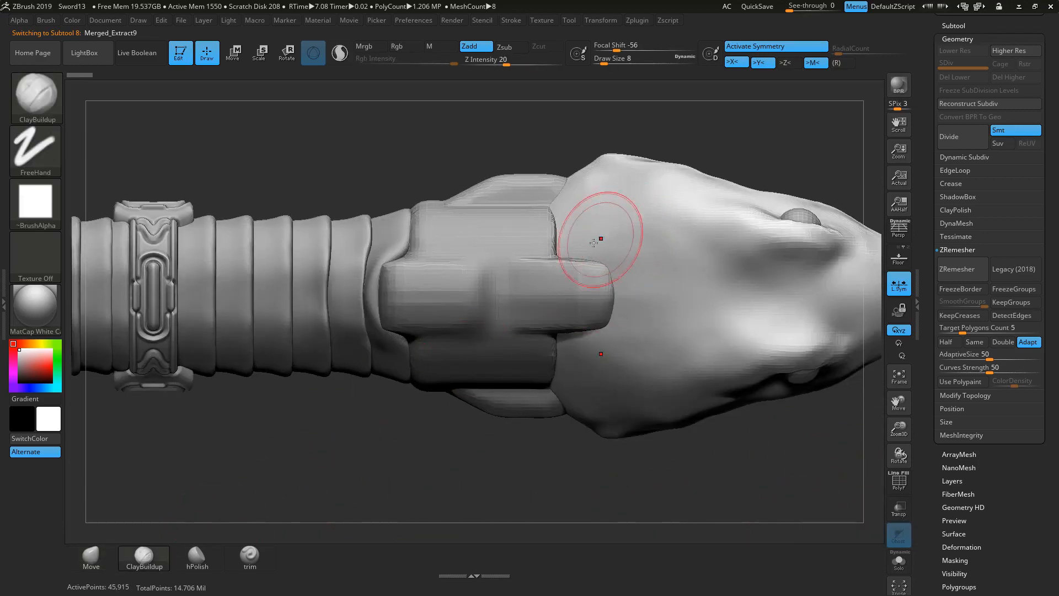
{"action": "mouse_move", "coordinate": [570, 241]}
{"action": "left_mouse_down"}
{"action": "mouse_move", "coordinate": [598, 237]}
{"action": "mouse_move", "coordinate": [626, 254]}
{"action": "mouse_move", "coordinate": [640, 276]}
{"action": "mouse_move", "coordinate": [599, 243]}
{"action": "mouse_move", "coordinate": [574, 251]}
{"action": "mouse_move", "coordinate": [563, 224]}
{"action": "mouse_move", "coordinate": [639, 270]}
{"action": "mouse_move", "coordinate": [634, 301]}
{"action": "mouse_move", "coordinate": [617, 254]}
{"action": "left_mouse_up"}
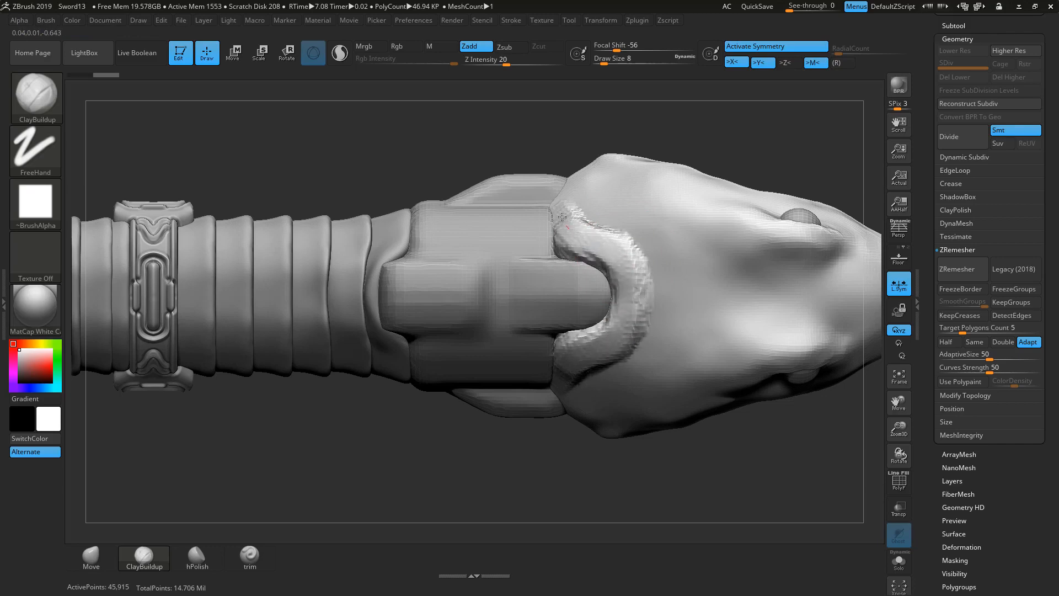
{"action": "left_click_drag", "start_coordinate": [645, 485], "coordinate": [630, 316]}
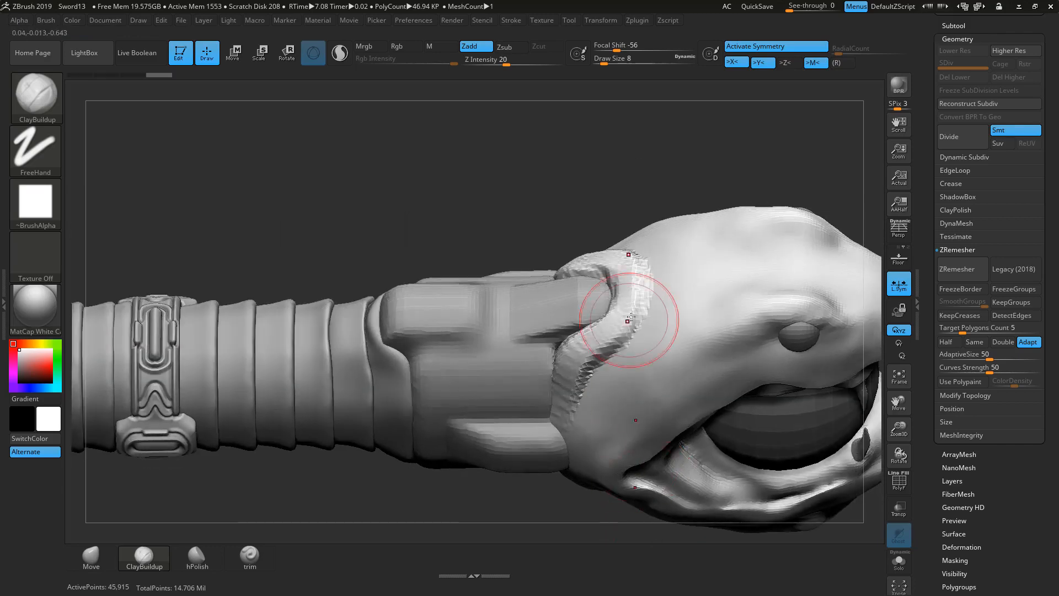
{"action": "key", "text": "shift"}
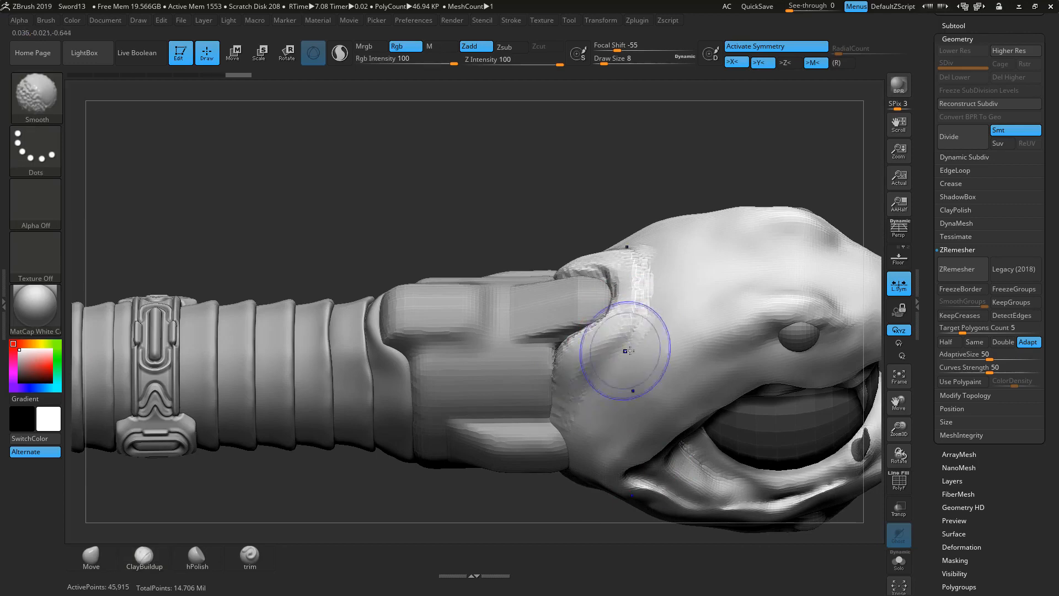
{"action": "left_click_drag", "start_coordinate": [507, 118], "coordinate": [592, 199]}
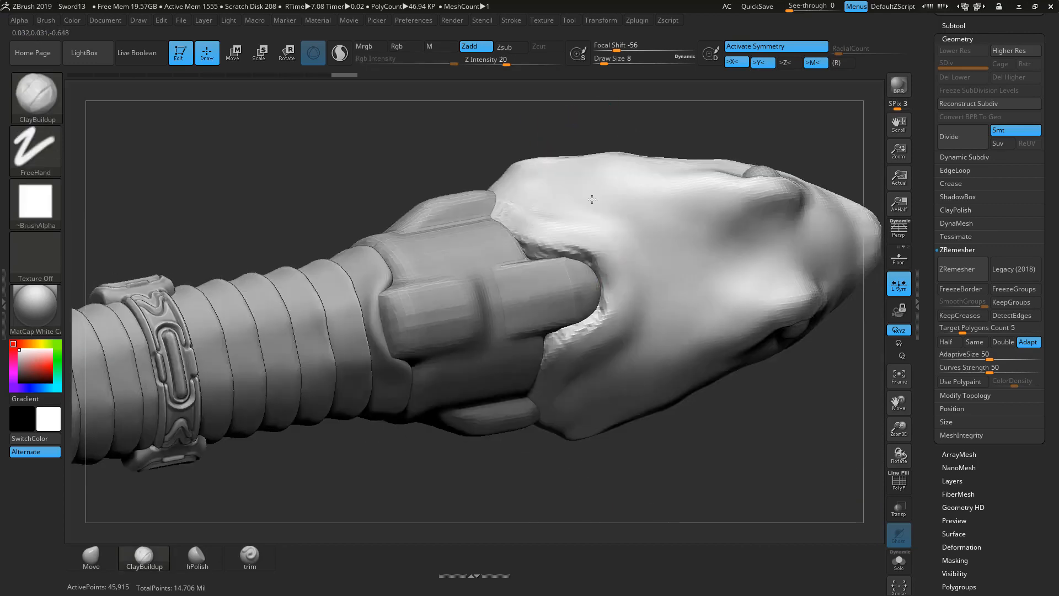
Step: Turn on transparency and smooth the head's built-up rim around the collar block at draw size 7
{"action": "left_click", "coordinate": [899, 508]}
{"action": "key", "text": "space"}
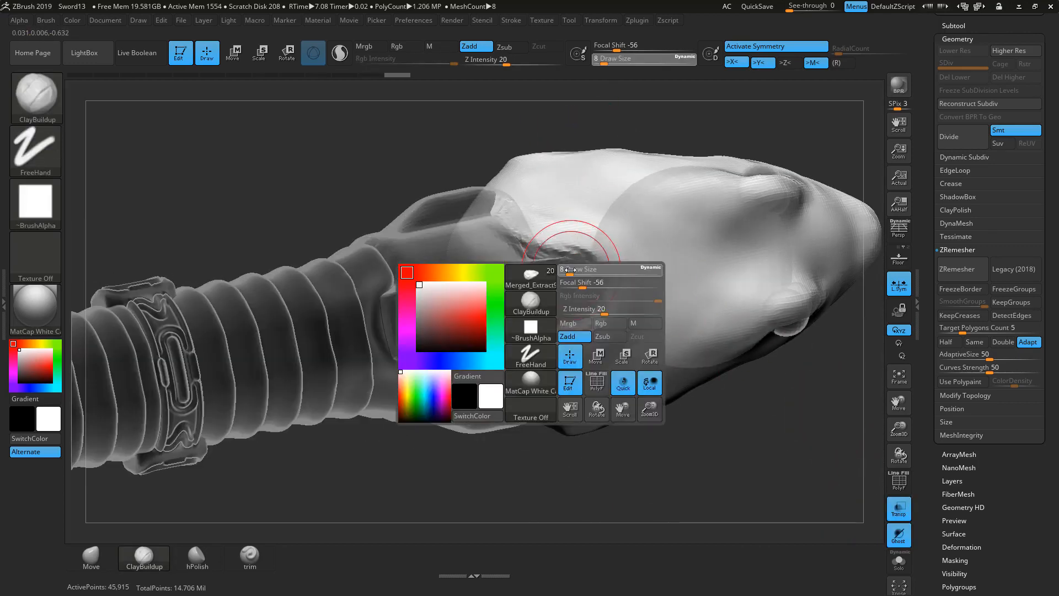
{"action": "mouse_move", "coordinate": [570, 269]}
{"action": "left_mouse_down"}
{"action": "mouse_move", "coordinate": [560, 262]}
{"action": "mouse_move", "coordinate": [583, 243]}
{"action": "left_mouse_up"}
{"action": "key", "text": "shift"}
{"action": "mouse_move", "coordinate": [773, 451]}
{"action": "left_mouse_down"}
{"action": "mouse_move", "coordinate": [705, 412]}
{"action": "mouse_move", "coordinate": [655, 349]}
{"action": "left_mouse_up"}
{"action": "key", "text": "shift"}
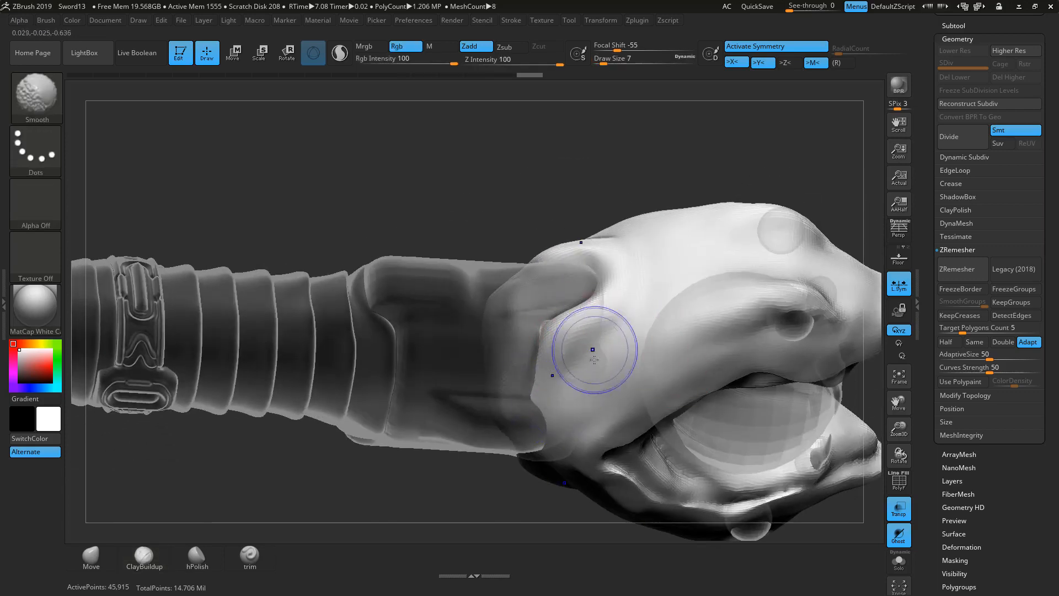
Step: Build up and smooth the head's rim between the collar's extended blocks, and turn off transparency
{"action": "mouse_move", "coordinate": [470, 504]}
{"action": "left_mouse_down"}
{"action": "mouse_move", "coordinate": [481, 473]}
{"action": "mouse_move", "coordinate": [472, 417]}
{"action": "mouse_move", "coordinate": [573, 364]}
{"action": "left_mouse_up"}
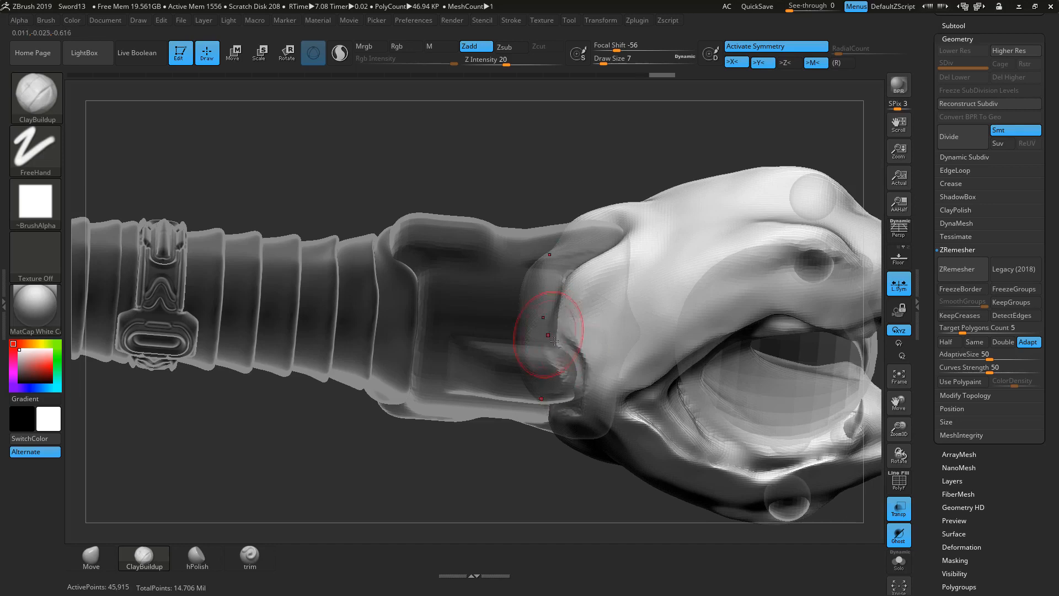
{"action": "key", "text": "shift"}
{"action": "left_click_drag", "start_coordinate": [561, 343], "coordinate": [586, 390], "text": "shift"}
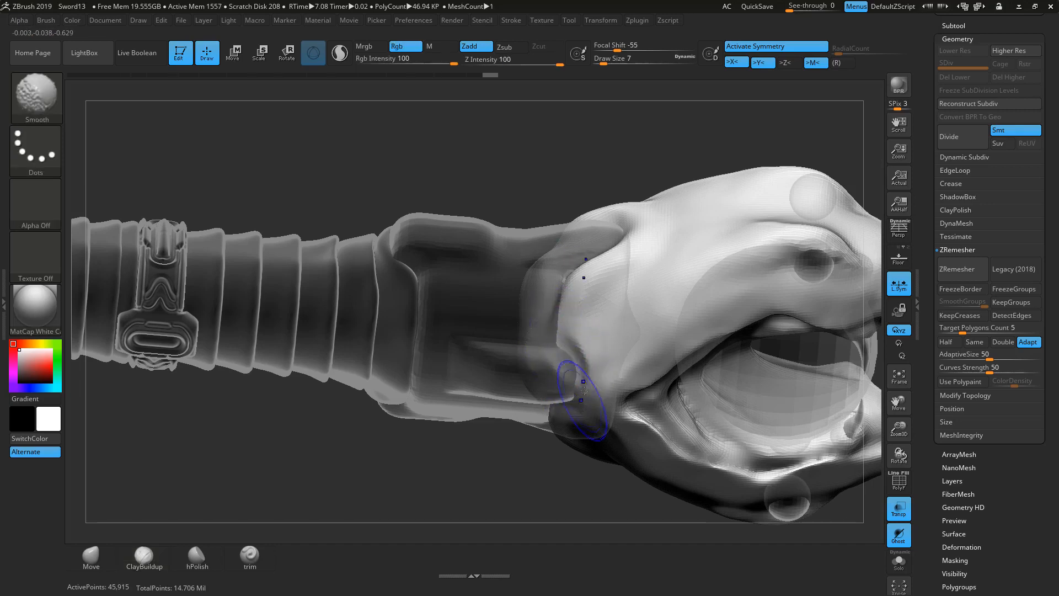
{"action": "left_click", "coordinate": [899, 509]}
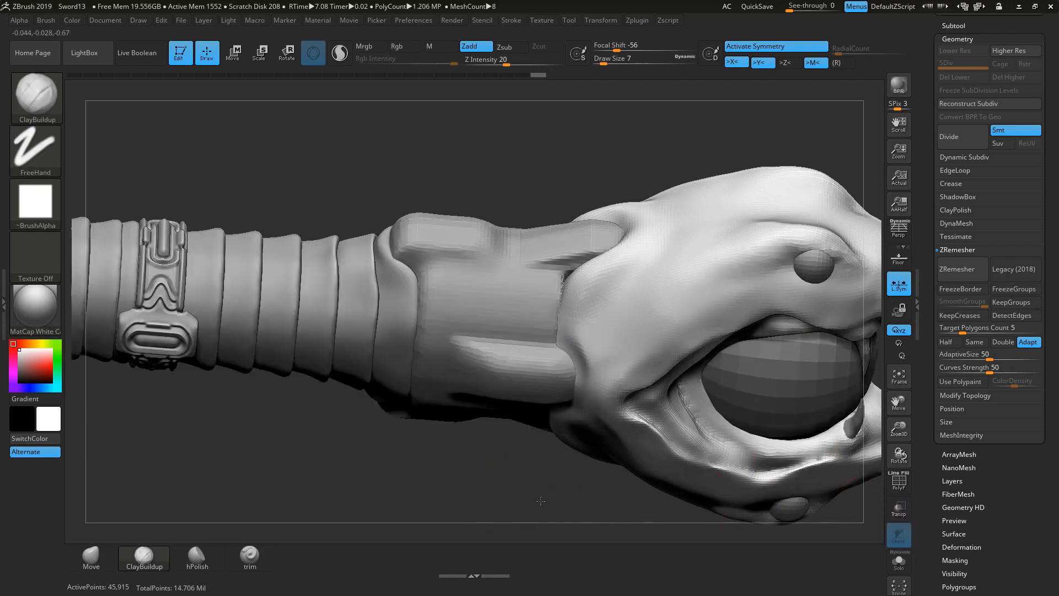
{"action": "mouse_move", "coordinate": [541, 501]}
{"action": "left_mouse_down"}
{"action": "mouse_move", "coordinate": [549, 480]}
{"action": "mouse_move", "coordinate": [527, 505]}
{"action": "mouse_move", "coordinate": [535, 442]}
{"action": "left_mouse_up"}
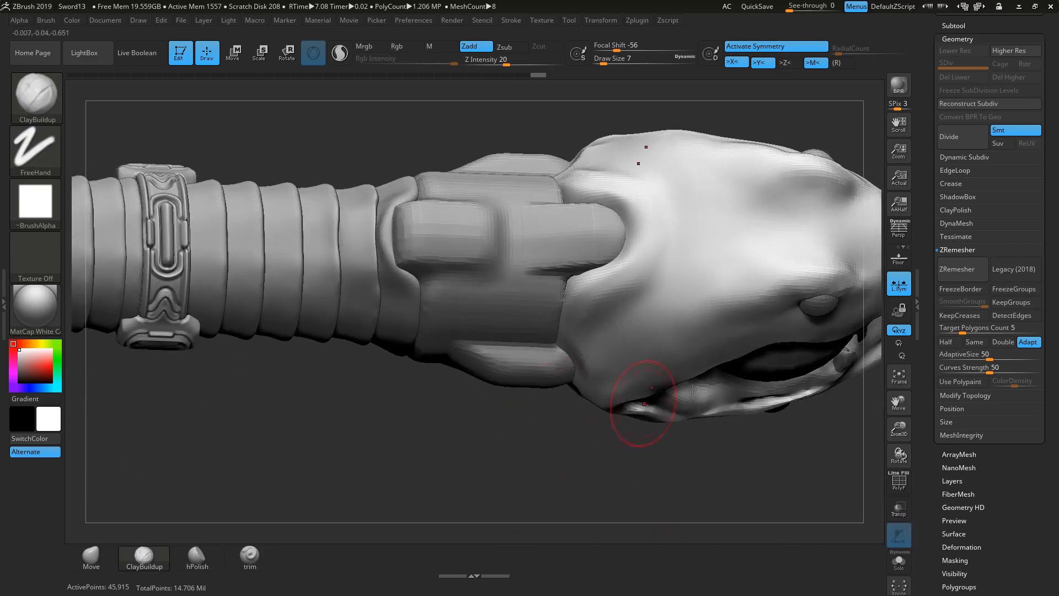
Step: Add clay to the head's rim on both sides of the extended block with transparency on, and smooth it with transparency off
{"action": "left_click", "coordinate": [899, 507]}
{"action": "key", "text": "space"}
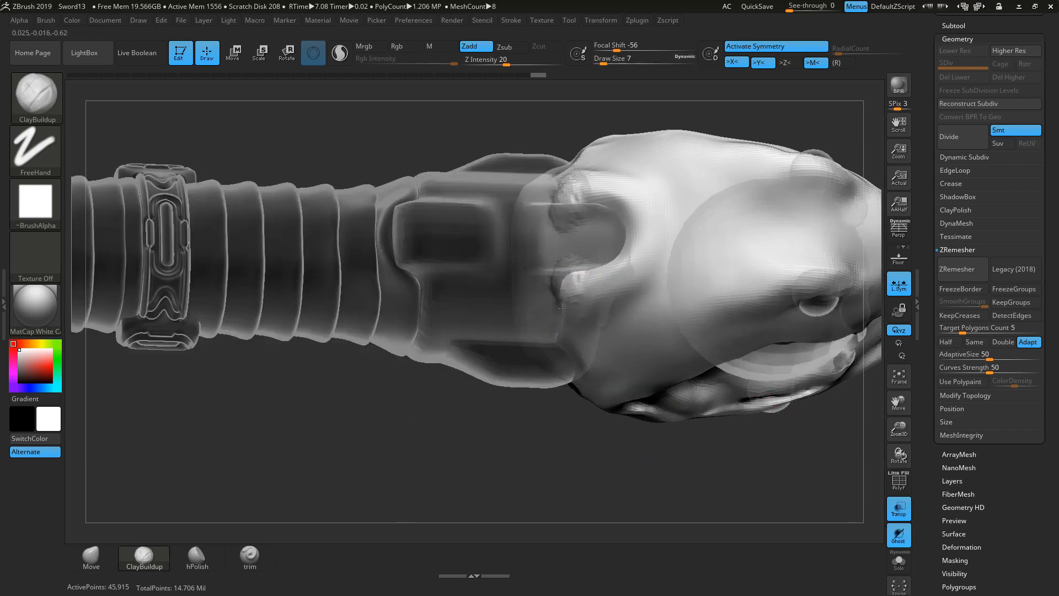
{"action": "left_click", "coordinate": [897, 508]}
{"action": "left_click", "coordinate": [895, 505]}
{"action": "mouse_move", "coordinate": [544, 280]}
{"action": "left_mouse_down"}
{"action": "mouse_move", "coordinate": [634, 240]}
{"action": "mouse_move", "coordinate": [624, 222]}
{"action": "left_mouse_up"}
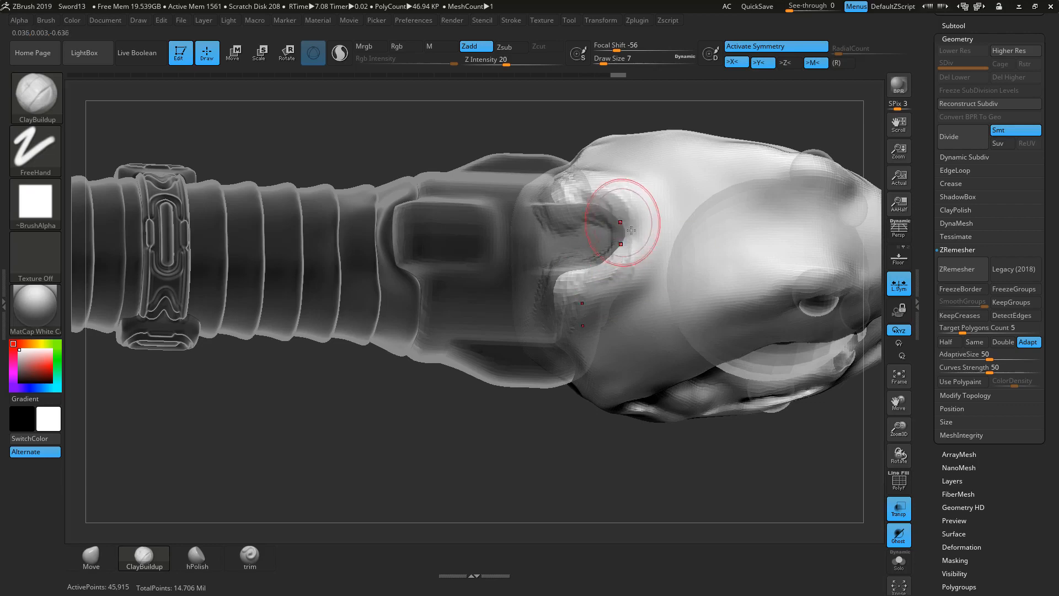
{"action": "left_click", "coordinate": [898, 505]}
{"action": "left_click_drag", "start_coordinate": [591, 284], "coordinate": [623, 251], "text": "shift"}
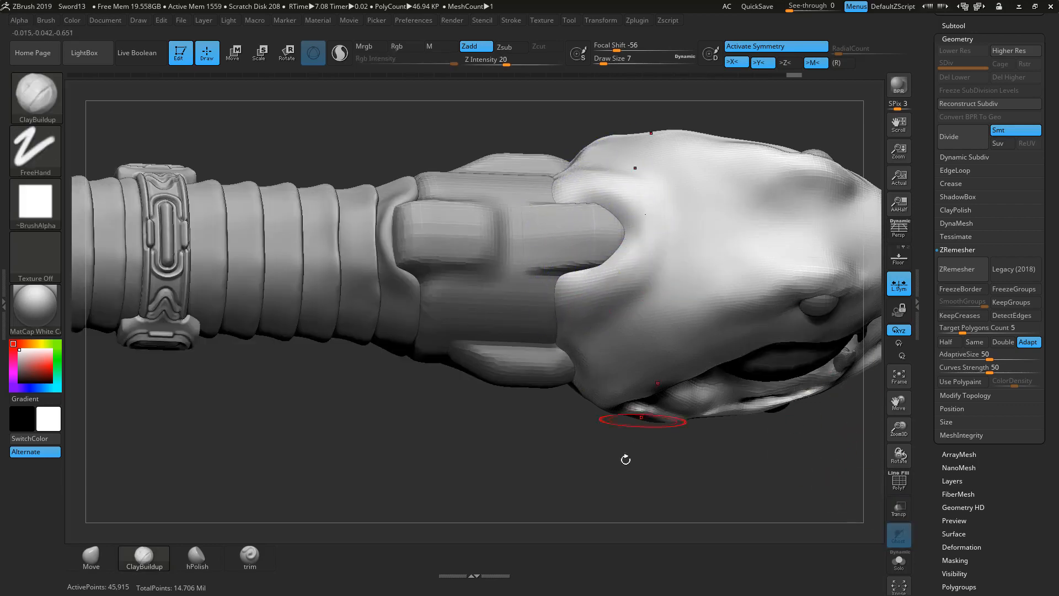
Step: Select the pommel collar, turn on transparency, and smooth the ends of its extended blocks at draw size 3
{"action": "left_click_drag", "start_coordinate": [503, 442], "coordinate": [457, 325]}
{"action": "left_click", "coordinate": [543, 288], "text": "alt"}
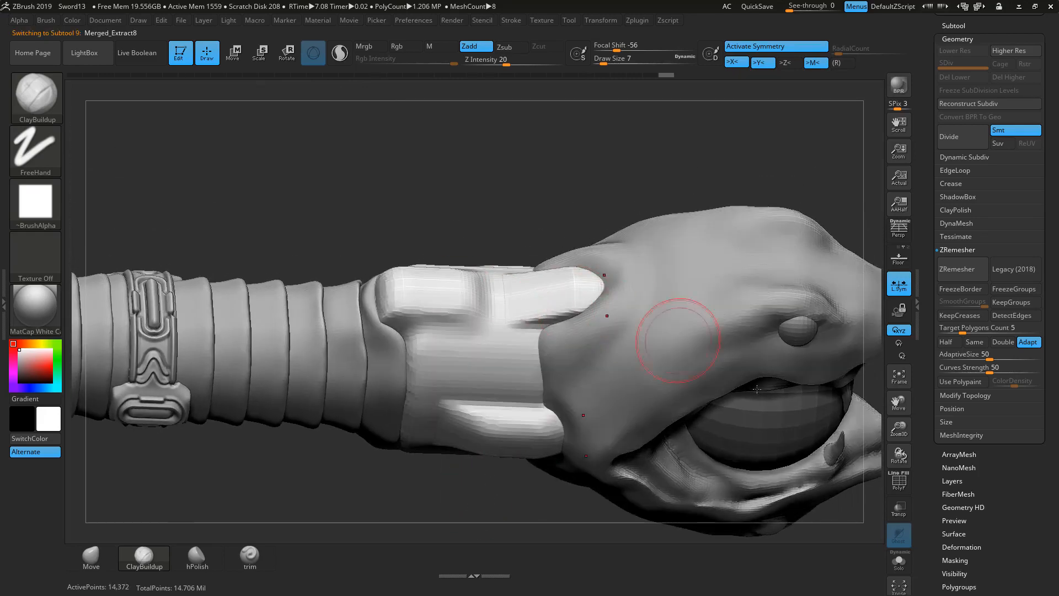
{"action": "left_click", "coordinate": [900, 513]}
{"action": "key", "text": "space"}
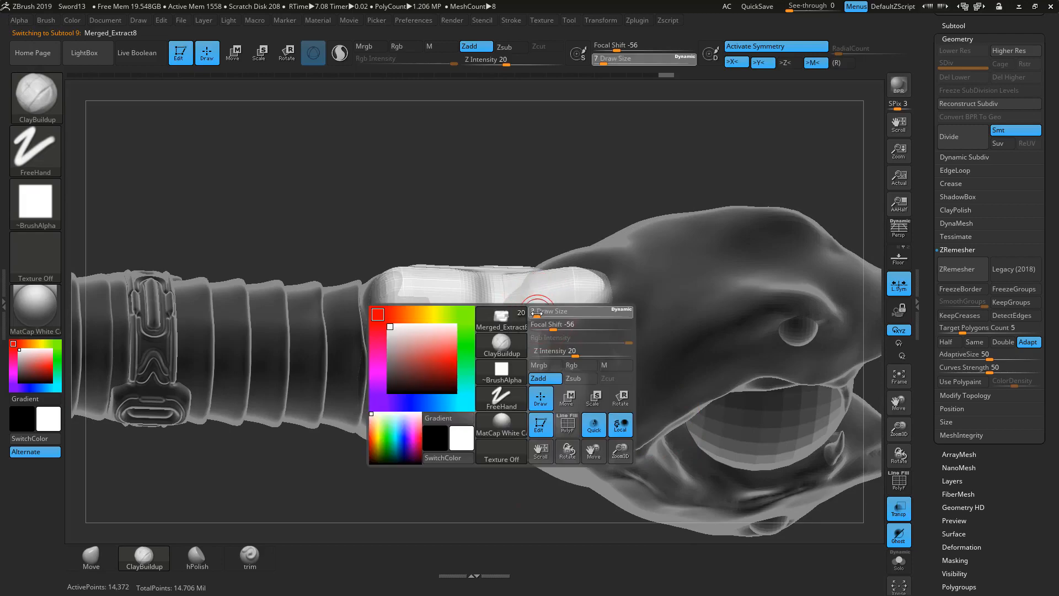
{"action": "key", "text": "shift"}
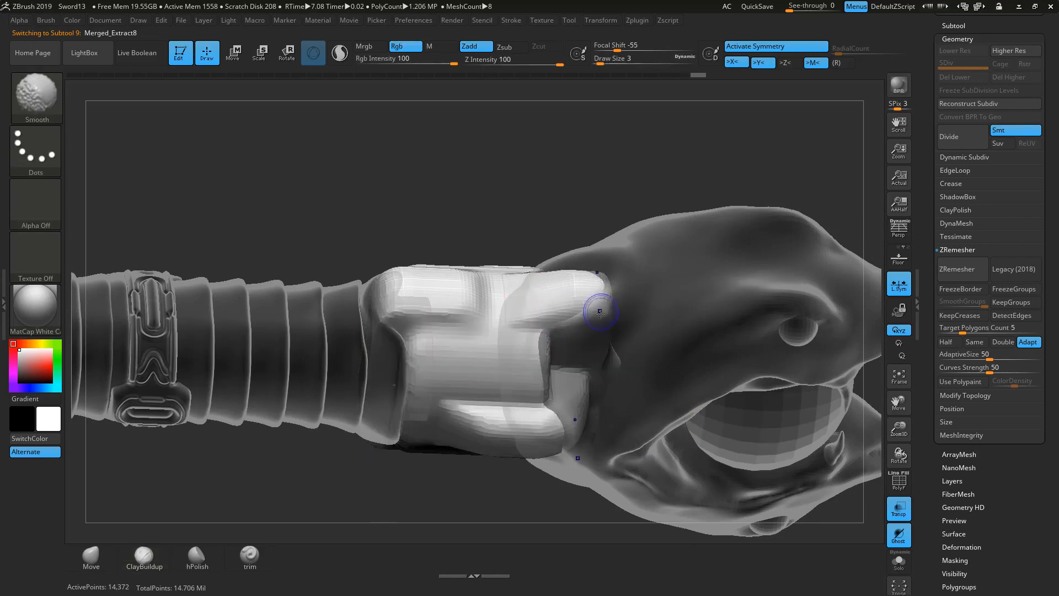
{"action": "left_click_drag", "start_coordinate": [600, 313], "coordinate": [607, 293], "text": "shift"}
{"action": "left_click_drag", "start_coordinate": [524, 326], "coordinate": [579, 313], "text": "shift"}
Step: Remesh the pommel collar with ZRemesher at a target polygon count of 5
{"action": "mouse_move", "coordinate": [582, 213]}
{"action": "left_mouse_down"}
{"action": "mouse_move", "coordinate": [580, 267]}
{"action": "mouse_move", "coordinate": [584, 221]}
{"action": "mouse_move", "coordinate": [585, 259]}
{"action": "mouse_move", "coordinate": [613, 266]}
{"action": "left_mouse_up"}
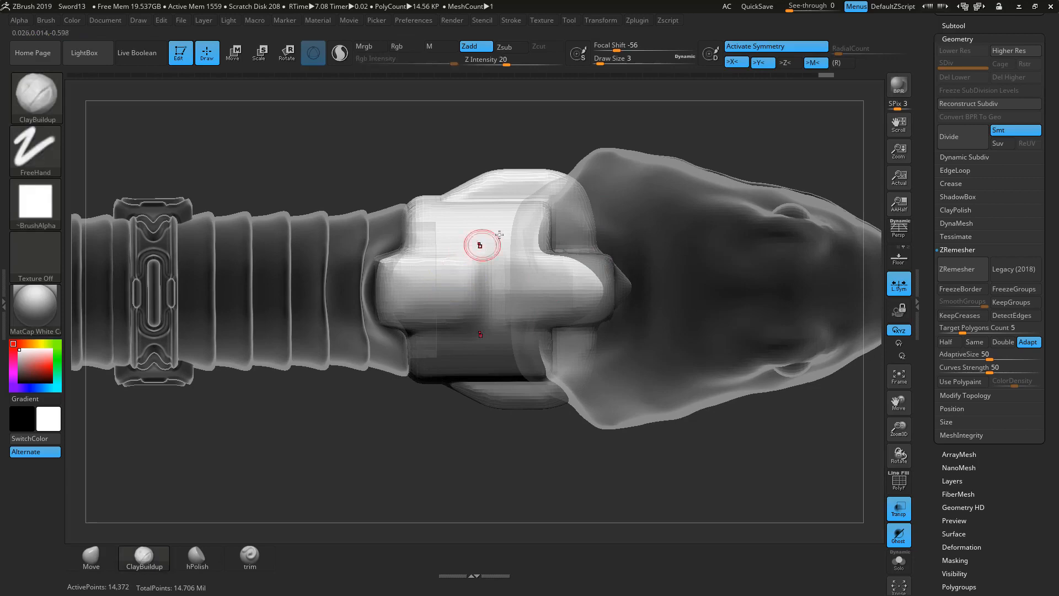
{"action": "mouse_move", "coordinate": [513, 227]}
{"action": "right_mouse_down"}
{"action": "mouse_move", "coordinate": [519, 377]}
{"action": "mouse_move", "coordinate": [568, 279]}
{"action": "right_mouse_up"}
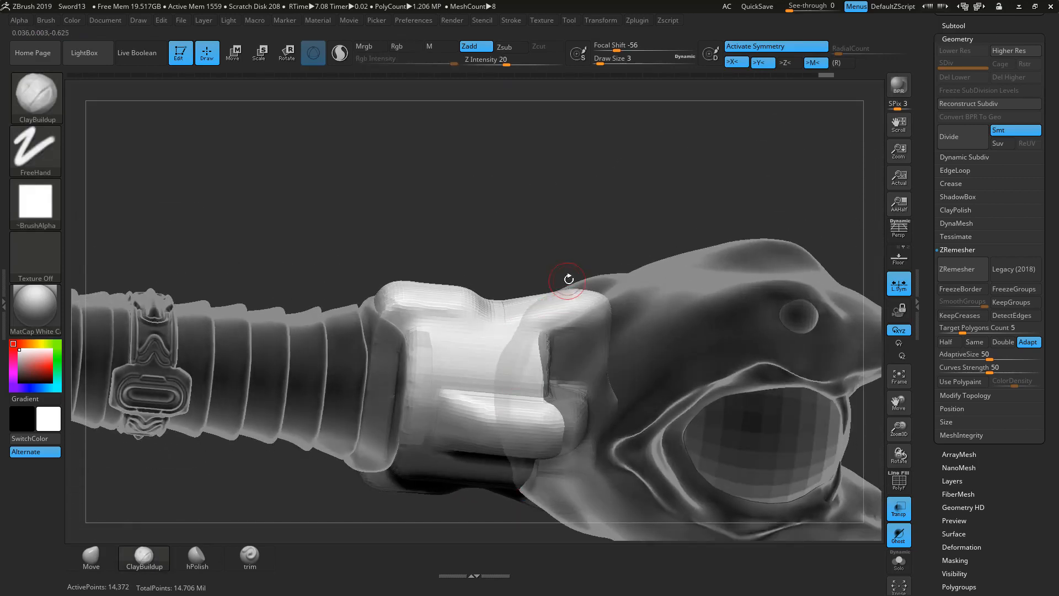
{"action": "right_click_drag", "start_coordinate": [546, 194], "coordinate": [547, 301]}
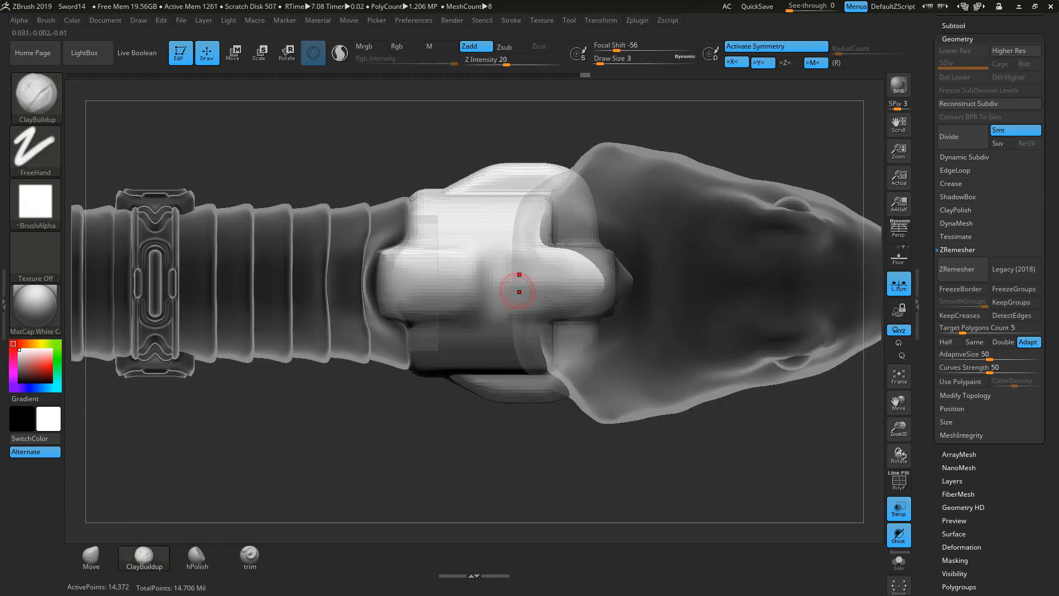
{"action": "left_click", "coordinate": [962, 271]}
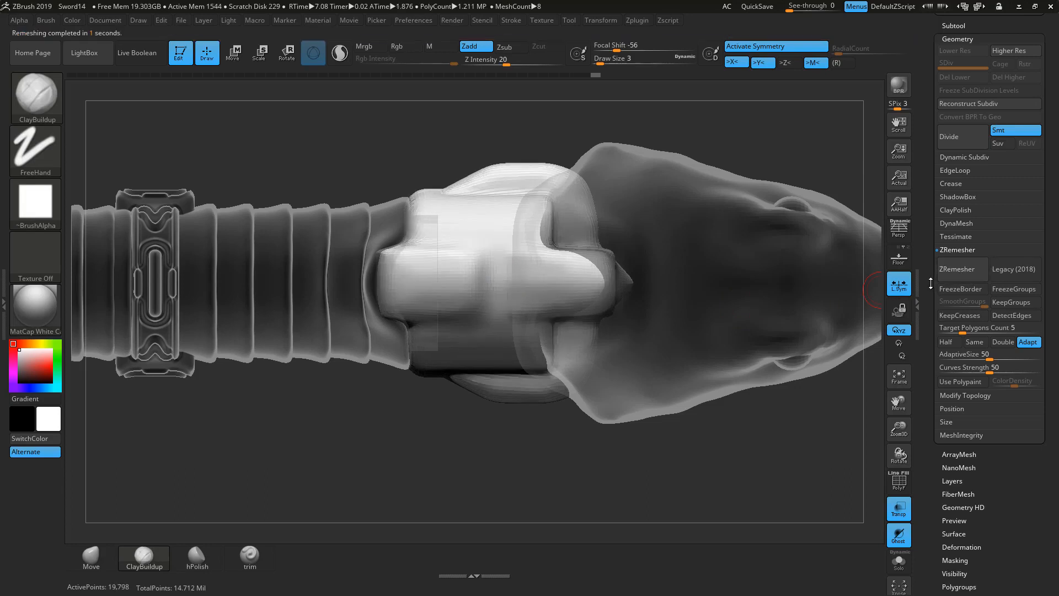
Step: Isolate the collar and smooth the rough patches along its grip-side rim at draw size 3
{"action": "left_click", "coordinate": [899, 562]}
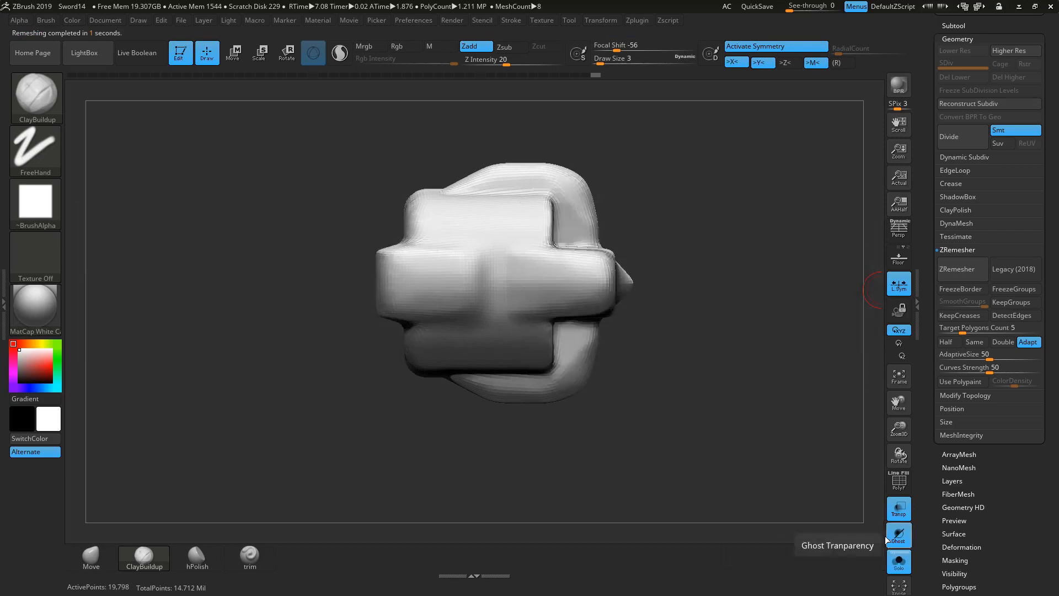
{"action": "left_click_drag", "start_coordinate": [632, 489], "coordinate": [612, 397]}
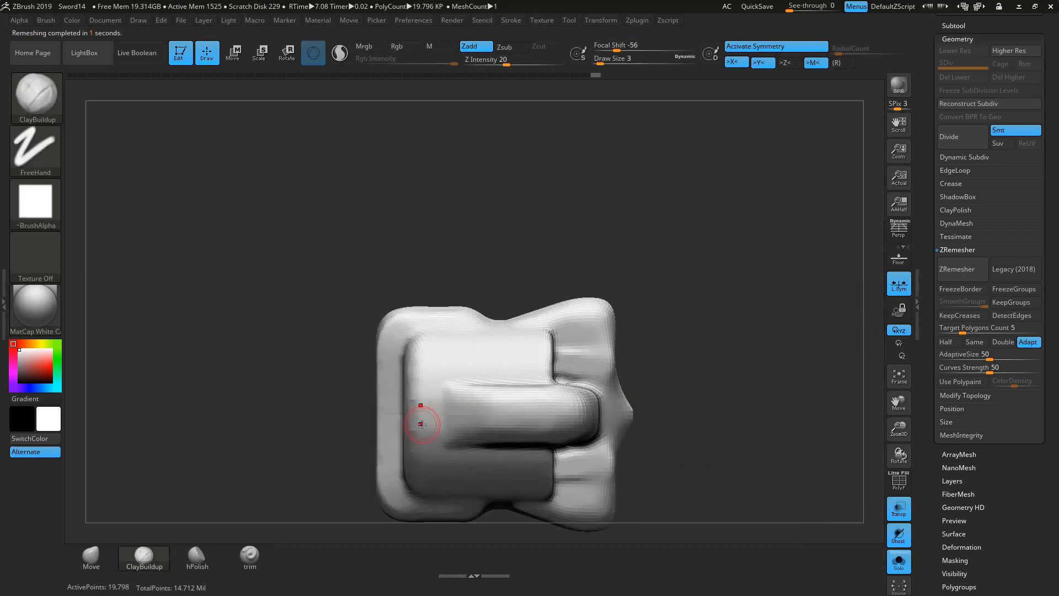
{"action": "left_click_drag", "start_coordinate": [428, 422], "coordinate": [430, 414], "text": "shift"}
{"action": "left_click_drag", "start_coordinate": [648, 334], "coordinate": [686, 320]}
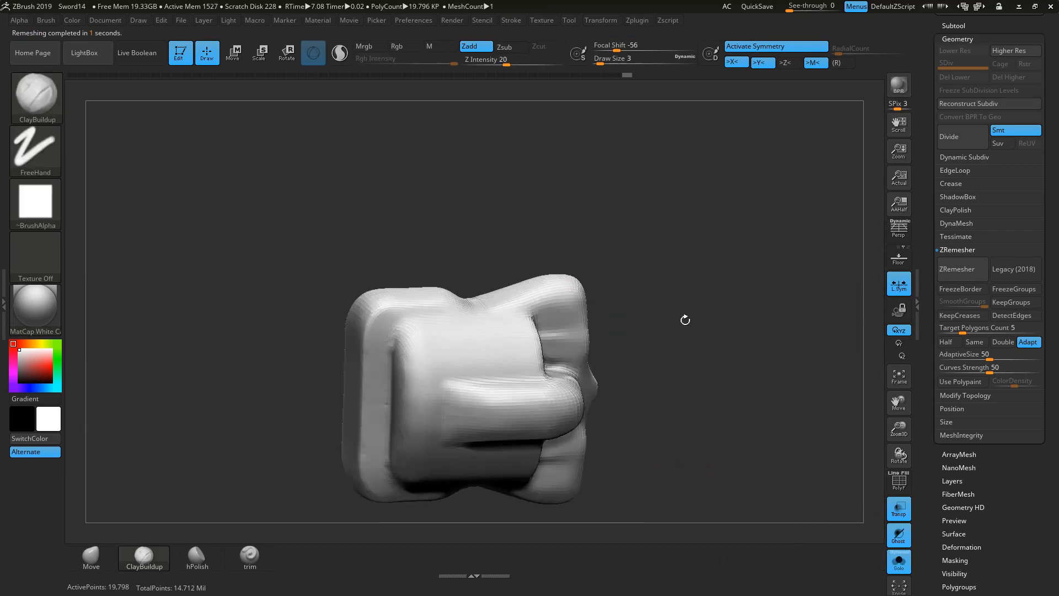
{"action": "left_click_drag", "start_coordinate": [383, 397], "coordinate": [407, 429], "text": "shift"}
Step: Smooth the recessed edges and junctions between the collar's extended blocks at draw size 3
{"action": "left_click_drag", "start_coordinate": [705, 314], "coordinate": [651, 337]}
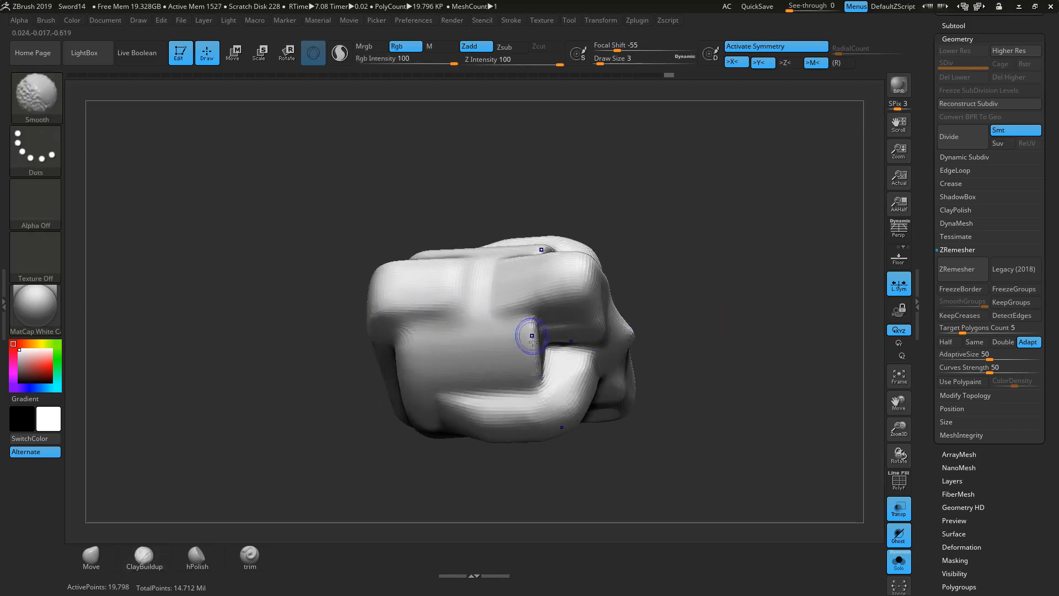
{"action": "left_click_drag", "start_coordinate": [702, 316], "coordinate": [557, 298]}
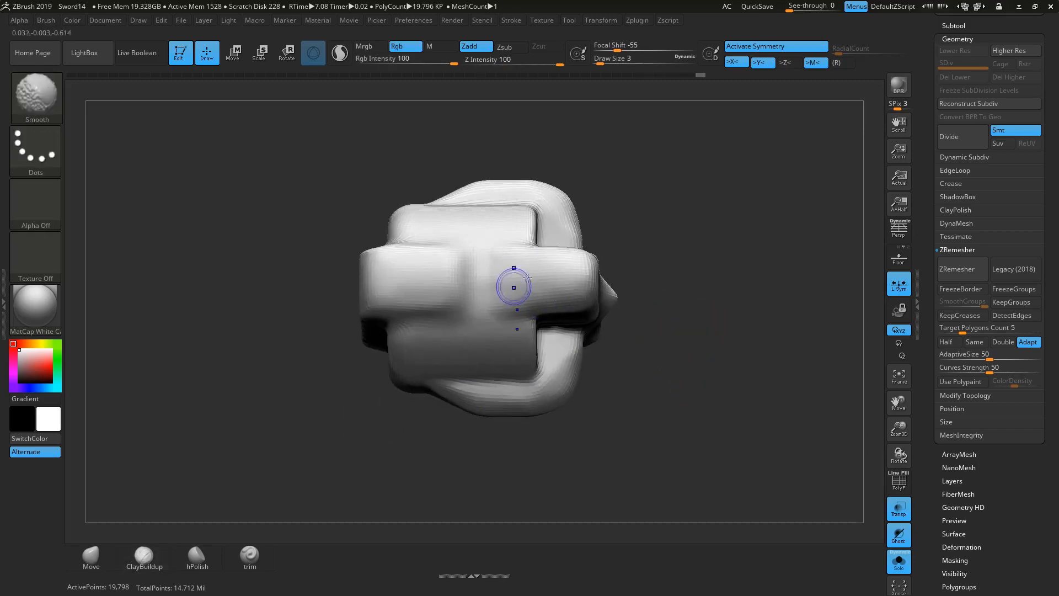
{"action": "mouse_move", "coordinate": [712, 199]}
{"action": "left_mouse_down"}
{"action": "mouse_move", "coordinate": [698, 250]}
{"action": "mouse_move", "coordinate": [707, 273]}
{"action": "left_mouse_up"}
{"action": "mouse_move", "coordinate": [530, 160]}
{"action": "left_mouse_down"}
{"action": "mouse_move", "coordinate": [483, 194]}
{"action": "mouse_move", "coordinate": [479, 161]}
{"action": "left_mouse_up"}
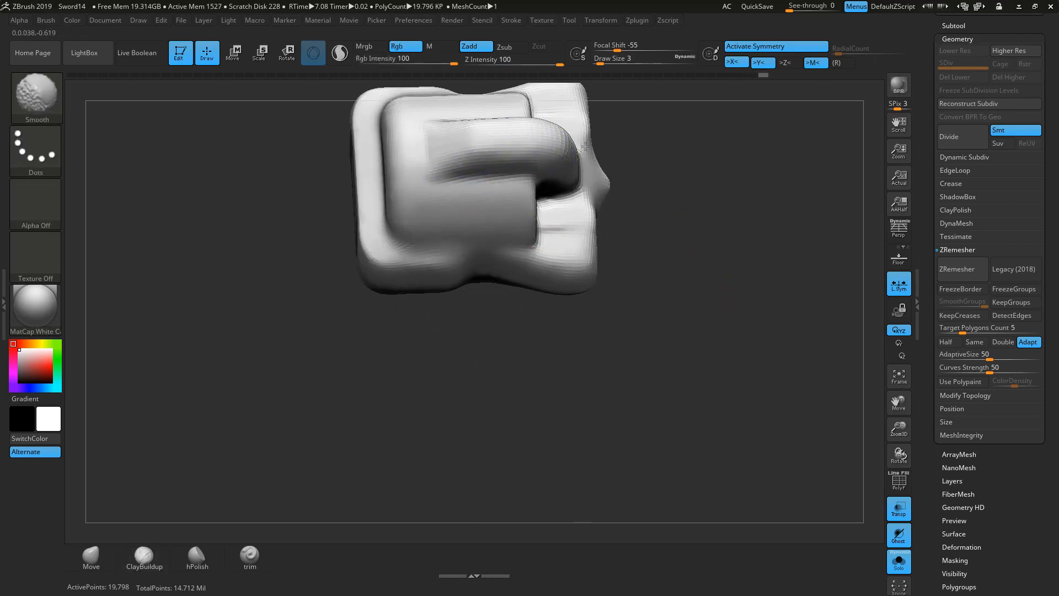
{"action": "left_click_drag", "start_coordinate": [701, 232], "coordinate": [707, 224]}
{"action": "left_click_drag", "start_coordinate": [711, 159], "coordinate": [702, 173]}
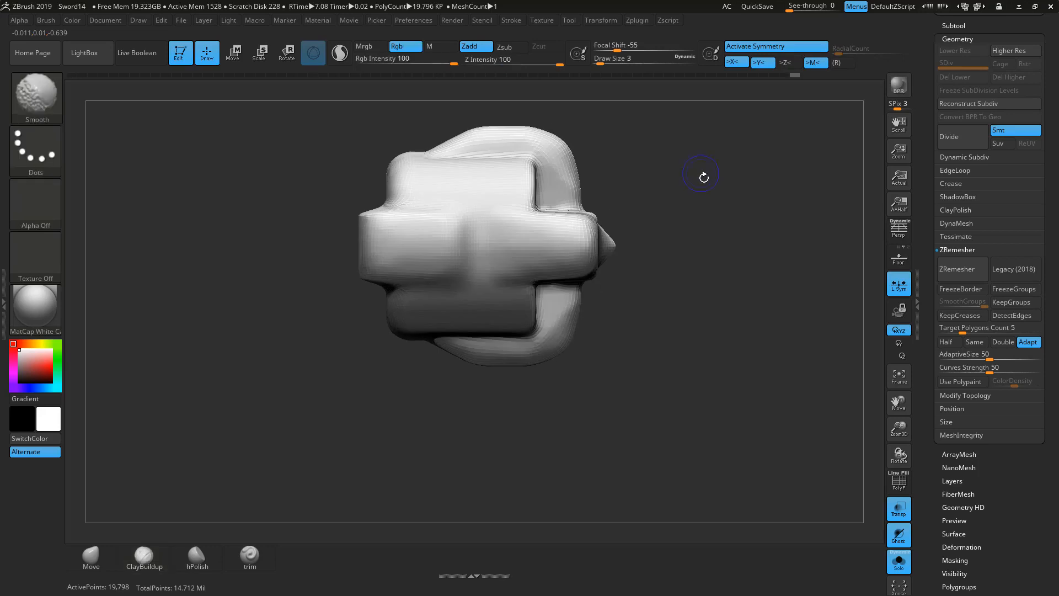
{"action": "mouse_move", "coordinate": [644, 257]}
{"action": "left_mouse_down"}
{"action": "mouse_move", "coordinate": [667, 258]}
{"action": "mouse_move", "coordinate": [645, 237]}
{"action": "left_mouse_up"}
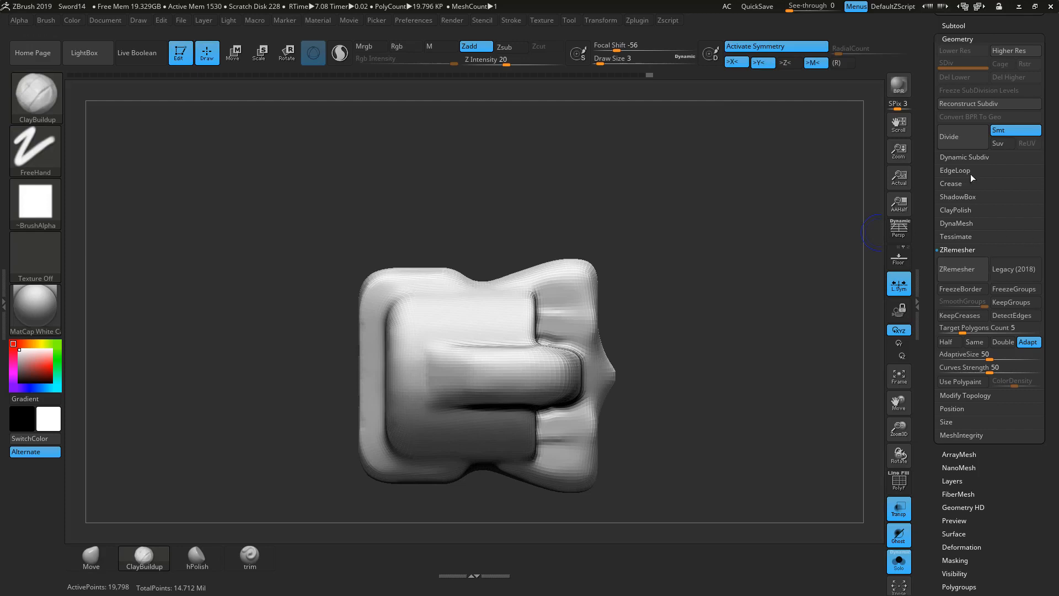
Step: Subdivide the collar three times and step back down to subdivision level 3
{"action": "left_click", "coordinate": [958, 141]}
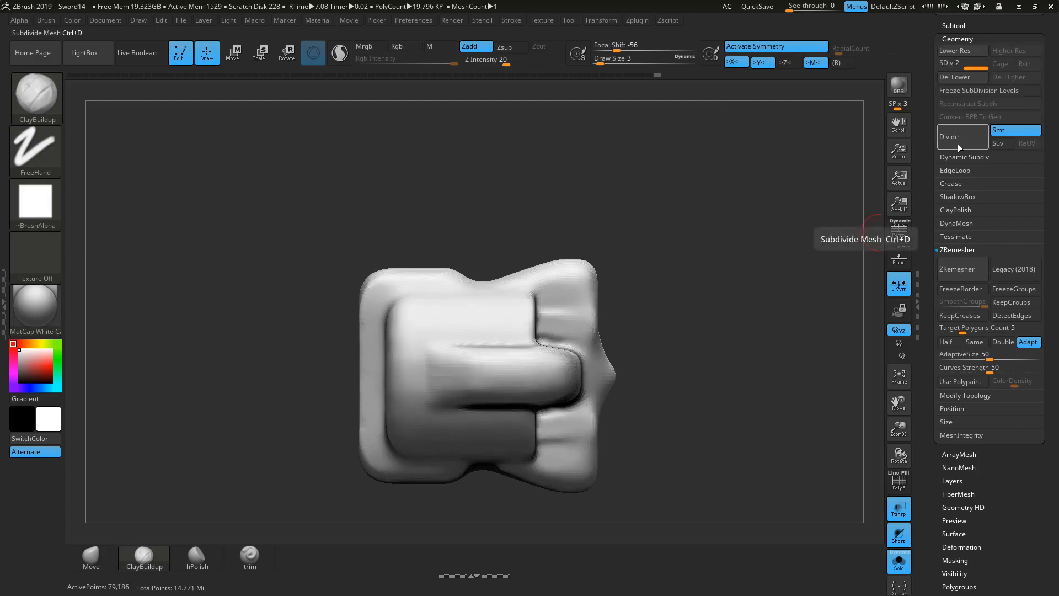
{"action": "left_click", "coordinate": [957, 143]}
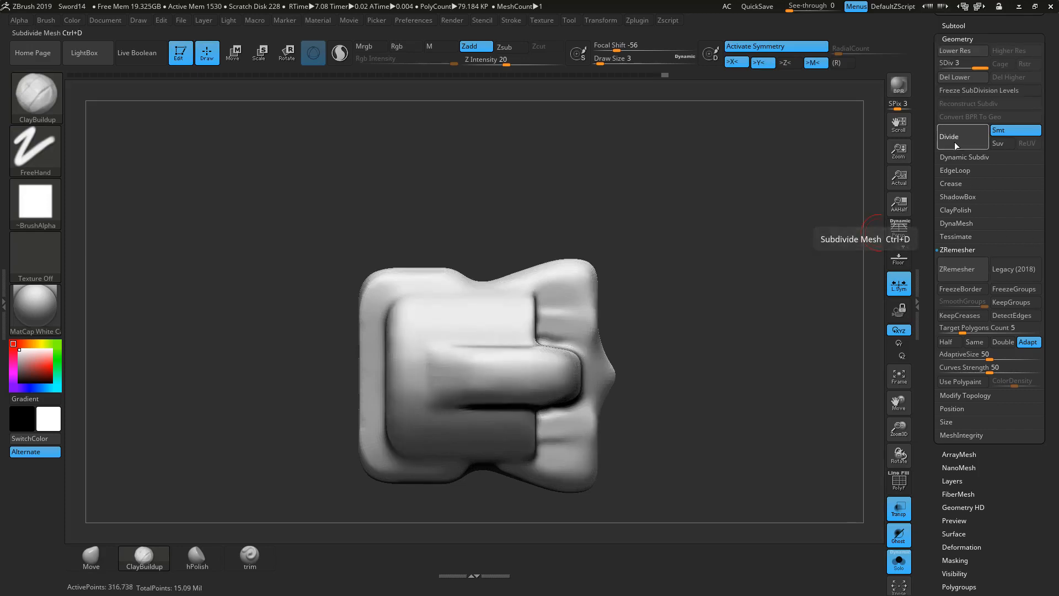
{"action": "left_click", "coordinate": [957, 141]}
{"action": "mouse_move", "coordinate": [724, 291]}
{"action": "left_mouse_down"}
{"action": "mouse_move", "coordinate": [745, 296]}
{"action": "mouse_move", "coordinate": [449, 347]}
{"action": "left_mouse_up"}
{"action": "key", "text": "shift"}
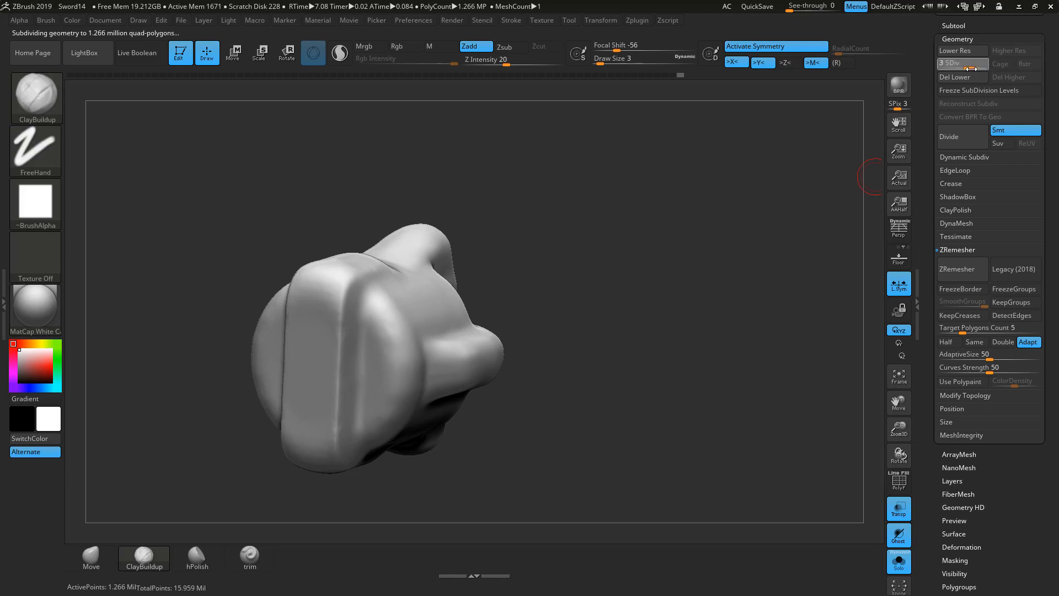
{"action": "left_click", "coordinate": [963, 50]}
Step: Smooth the collar's block surfaces at subdivision level 3 and bring the other sword parts back into view
{"action": "key", "text": "shift"}
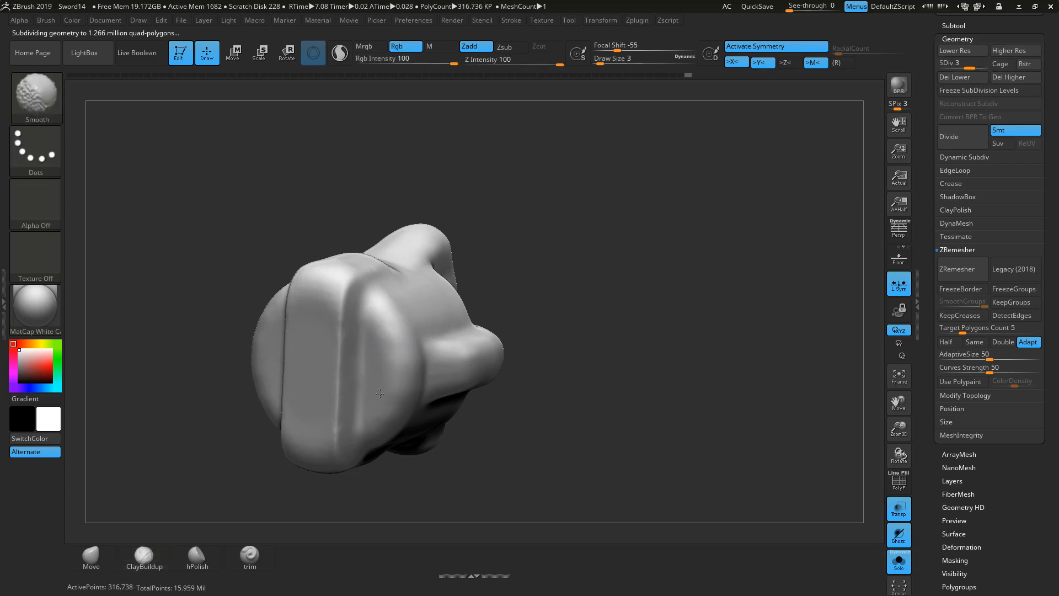
{"action": "left_click_drag", "start_coordinate": [624, 230], "coordinate": [462, 277]}
{"action": "key", "text": "shift"}
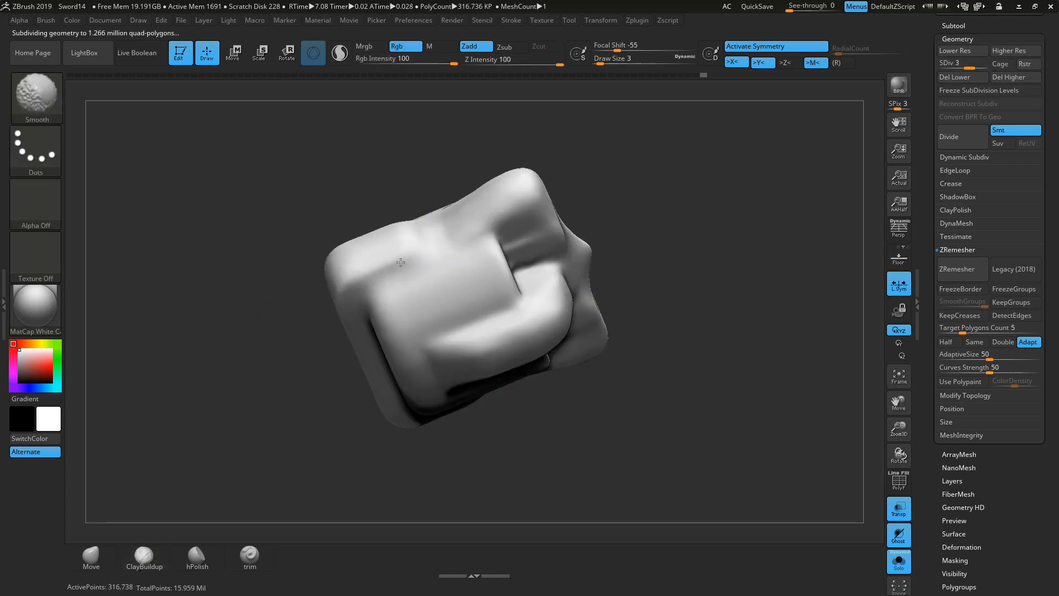
{"action": "left_click", "coordinate": [899, 562]}
{"action": "mouse_move", "coordinate": [709, 449]}
{"action": "left_mouse_down", "text": "alt"}
{"action": "mouse_move", "coordinate": [741, 503]}
{"action": "mouse_move", "coordinate": [715, 450]}
{"action": "left_mouse_up", "text": "alt"}
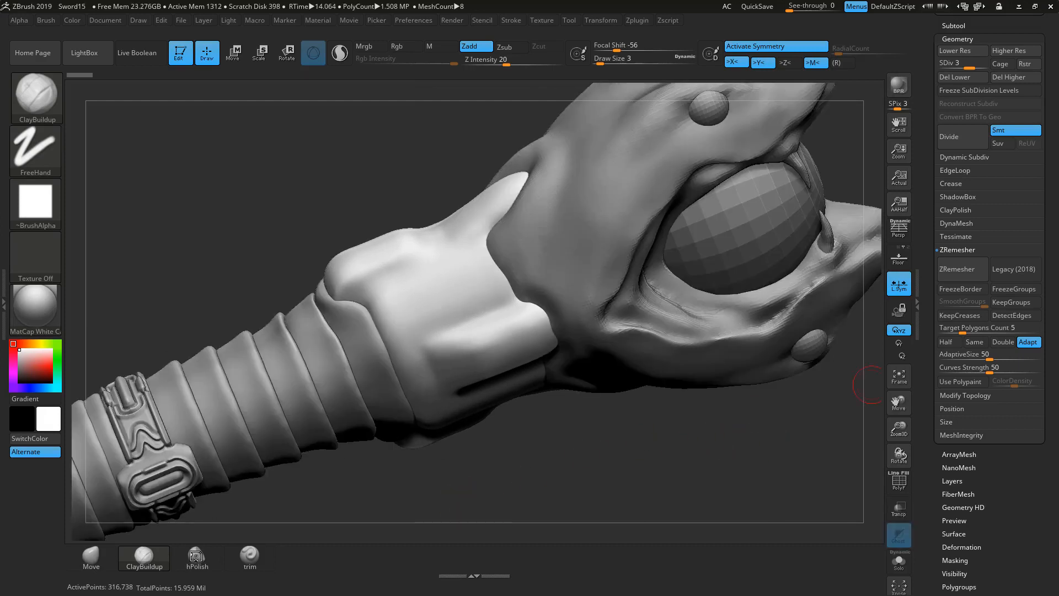
Step: Lower the collar to subdivision level 1 and flatten its side block's face with hPolish at draw size 5
{"action": "left_click", "coordinate": [197, 555]}
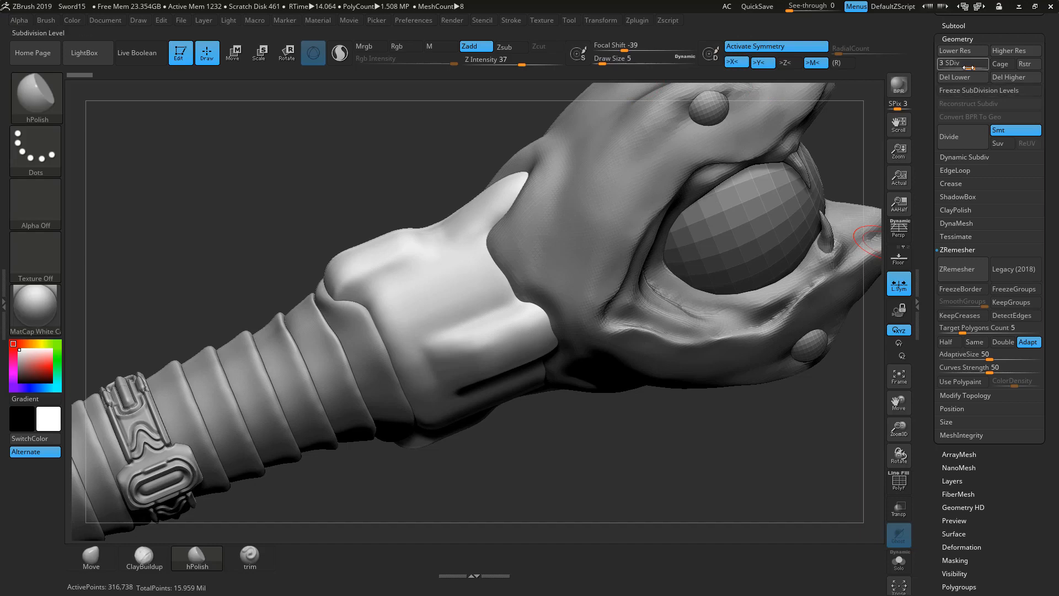
{"action": "left_click", "coordinate": [950, 66]}
{"action": "left_click_drag", "start_coordinate": [950, 66], "coordinate": [942, 66]}
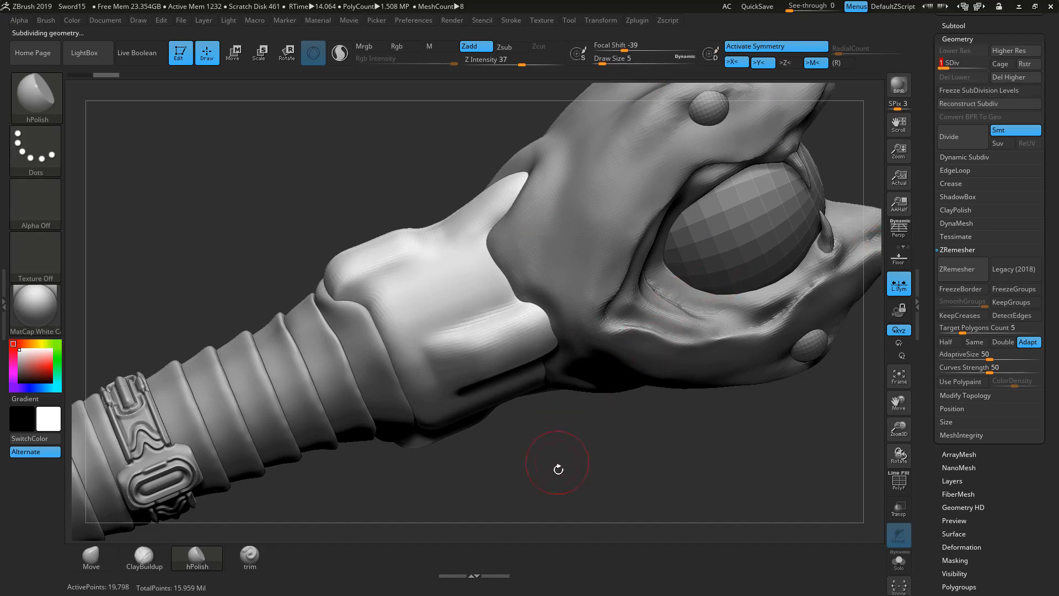
{"action": "left_click_drag", "start_coordinate": [555, 449], "coordinate": [555, 424]}
{"action": "left_click_drag", "start_coordinate": [518, 338], "coordinate": [492, 351]}
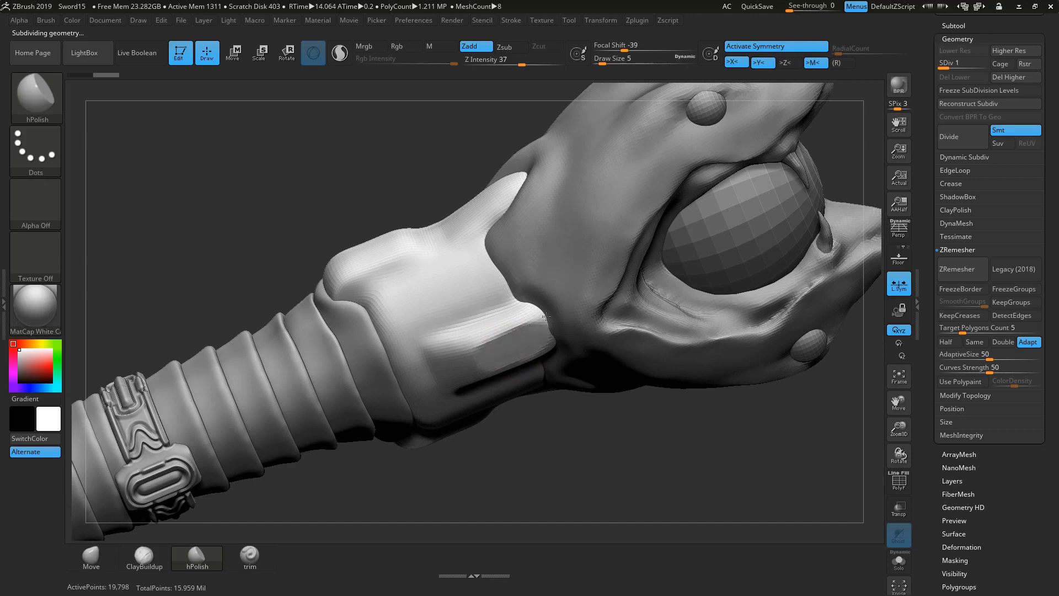
{"action": "left_click_drag", "start_coordinate": [545, 316], "coordinate": [494, 338]}
{"action": "left_click_drag", "start_coordinate": [575, 423], "coordinate": [549, 459]}
Step: Polish the recessed surfaces between the collar's extended blocks with hPolish at draw size 5
{"action": "mouse_move", "coordinate": [493, 328]}
{"action": "left_mouse_down"}
{"action": "mouse_move", "coordinate": [478, 323]}
{"action": "mouse_move", "coordinate": [485, 316]}
{"action": "mouse_move", "coordinate": [475, 343]}
{"action": "mouse_move", "coordinate": [466, 315]}
{"action": "mouse_move", "coordinate": [412, 284]}
{"action": "mouse_move", "coordinate": [415, 224]}
{"action": "mouse_move", "coordinate": [429, 244]}
{"action": "mouse_move", "coordinate": [387, 282]}
{"action": "left_mouse_up"}
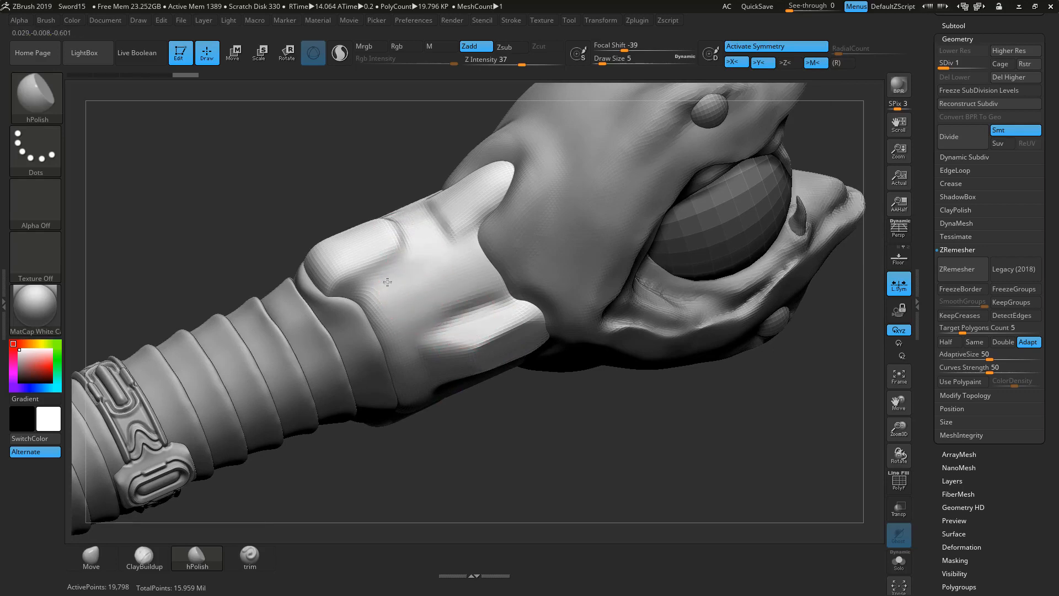
{"action": "left_click_drag", "start_coordinate": [423, 242], "coordinate": [405, 277]}
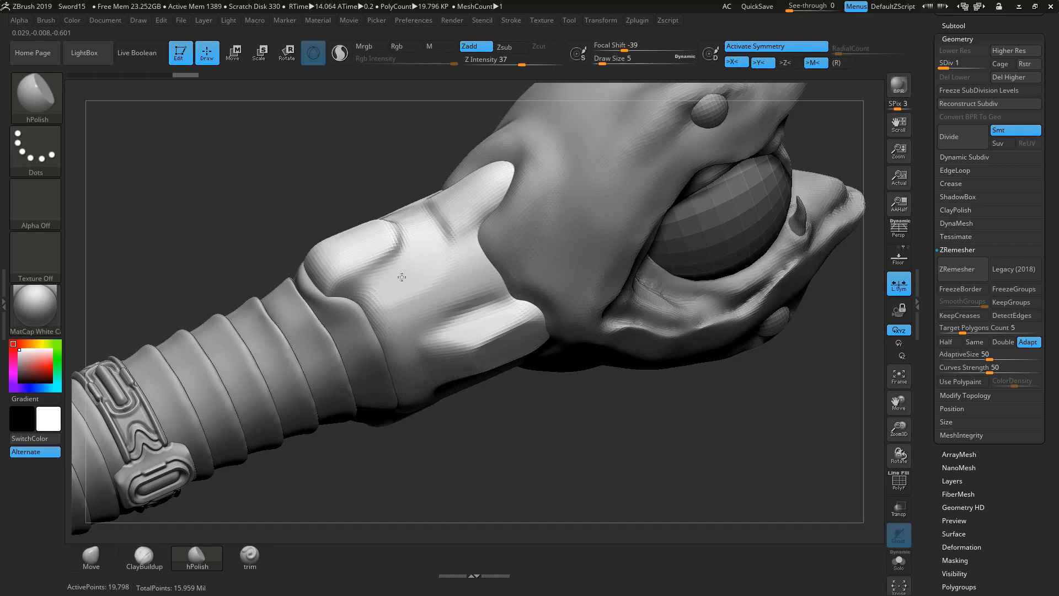
{"action": "left_click_drag", "start_coordinate": [421, 227], "coordinate": [414, 227]}
{"action": "mouse_move", "coordinate": [509, 424]}
{"action": "left_mouse_down"}
{"action": "mouse_move", "coordinate": [518, 475]}
{"action": "mouse_move", "coordinate": [516, 460]}
{"action": "left_mouse_up"}
{"action": "left_click_drag", "start_coordinate": [451, 241], "coordinate": [393, 308]}
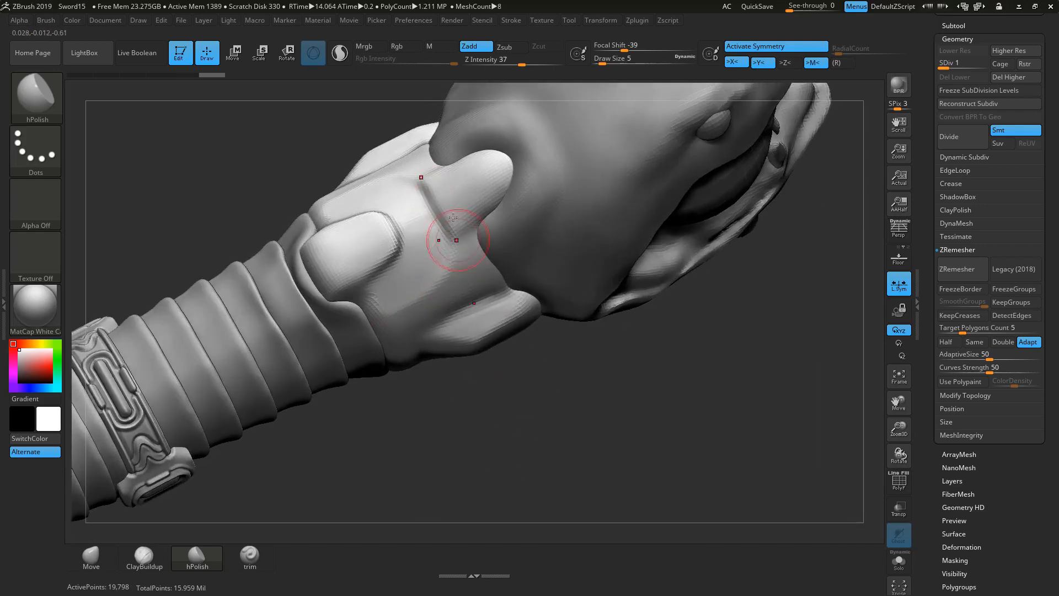
{"action": "mouse_move", "coordinate": [492, 464]}
{"action": "left_mouse_down"}
{"action": "mouse_move", "coordinate": [495, 392]}
{"action": "mouse_move", "coordinate": [402, 331]}
{"action": "left_mouse_up"}
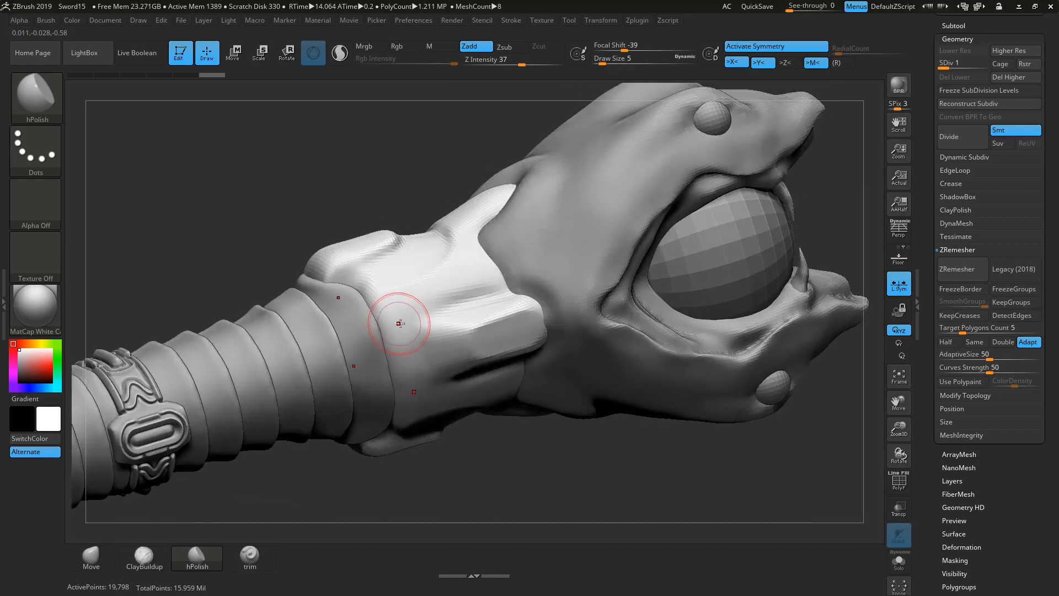
Step: Polish the collar's grip-side band and the base of the side block at draw size 3, smoothing the rough transition
{"action": "key", "text": "space"}
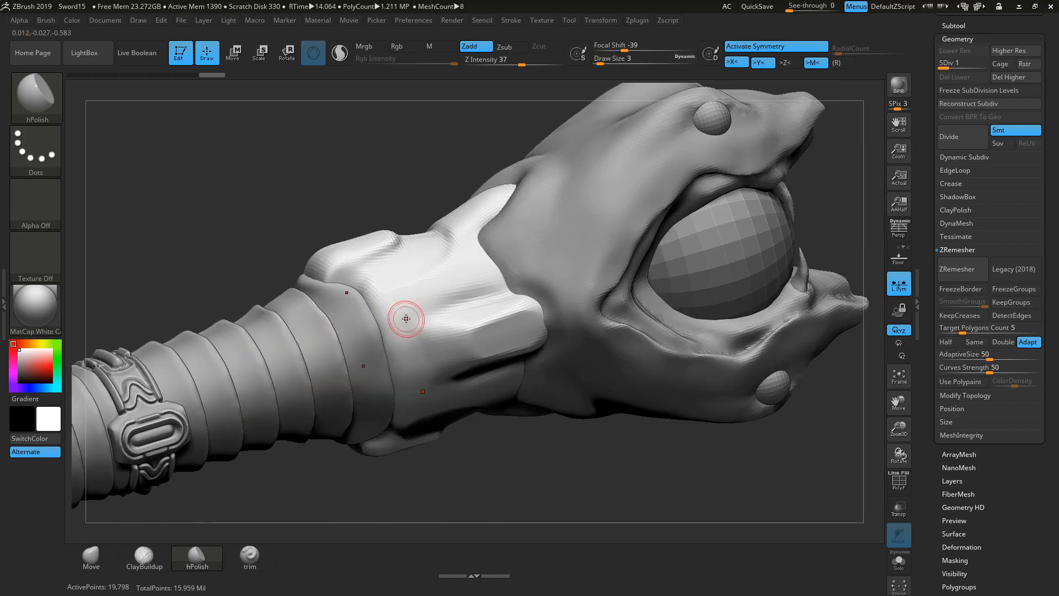
{"action": "left_click_drag", "start_coordinate": [407, 319], "coordinate": [411, 343]}
{"action": "left_click_drag", "start_coordinate": [410, 356], "coordinate": [415, 379]}
{"action": "left_click_drag", "start_coordinate": [491, 499], "coordinate": [493, 459]}
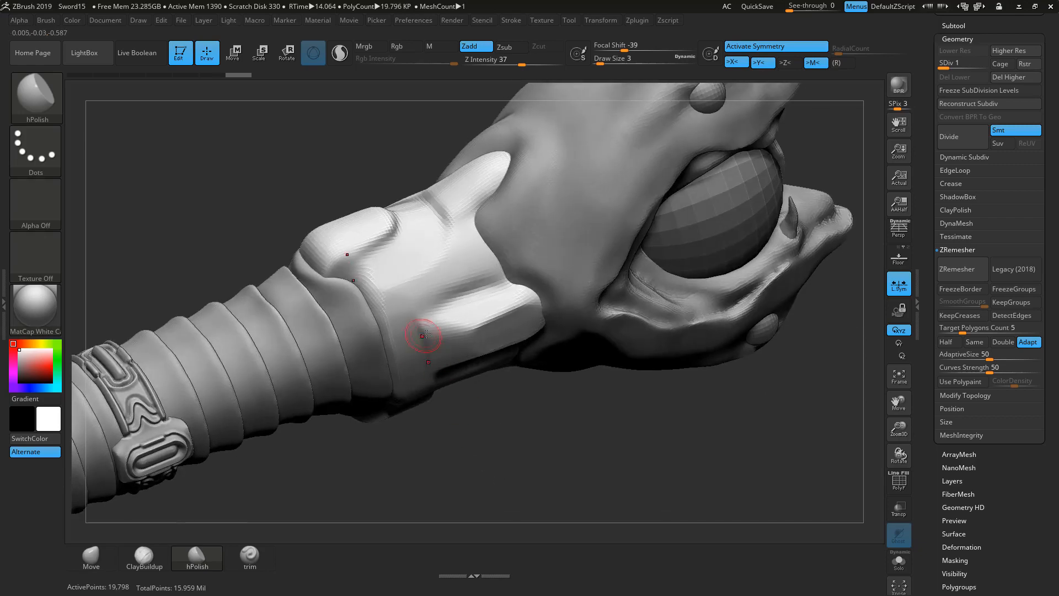
{"action": "key", "text": "shift"}
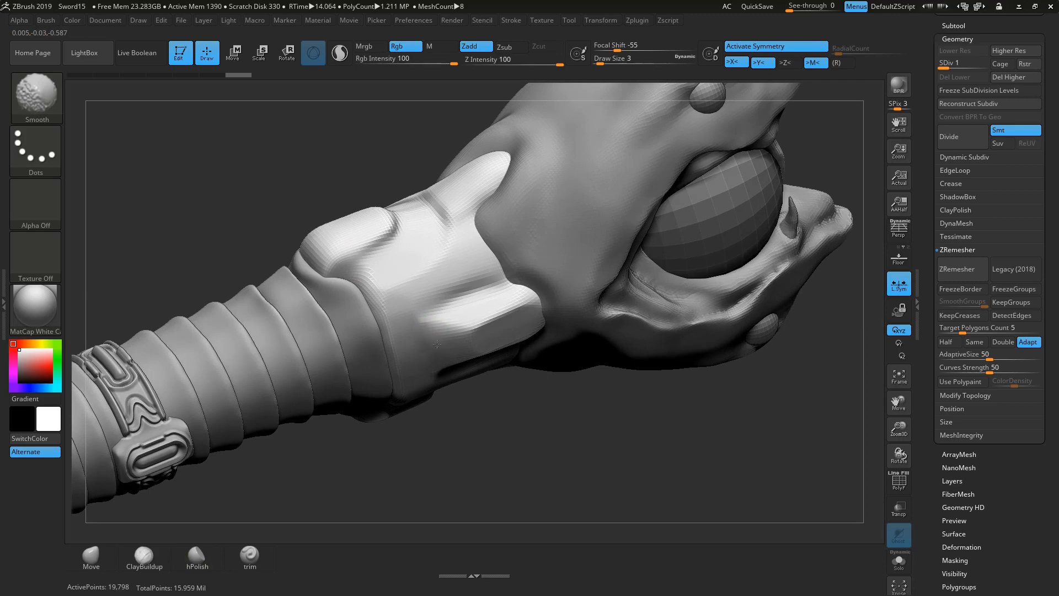
{"action": "left_click_drag", "start_coordinate": [434, 330], "coordinate": [454, 341], "text": "shift"}
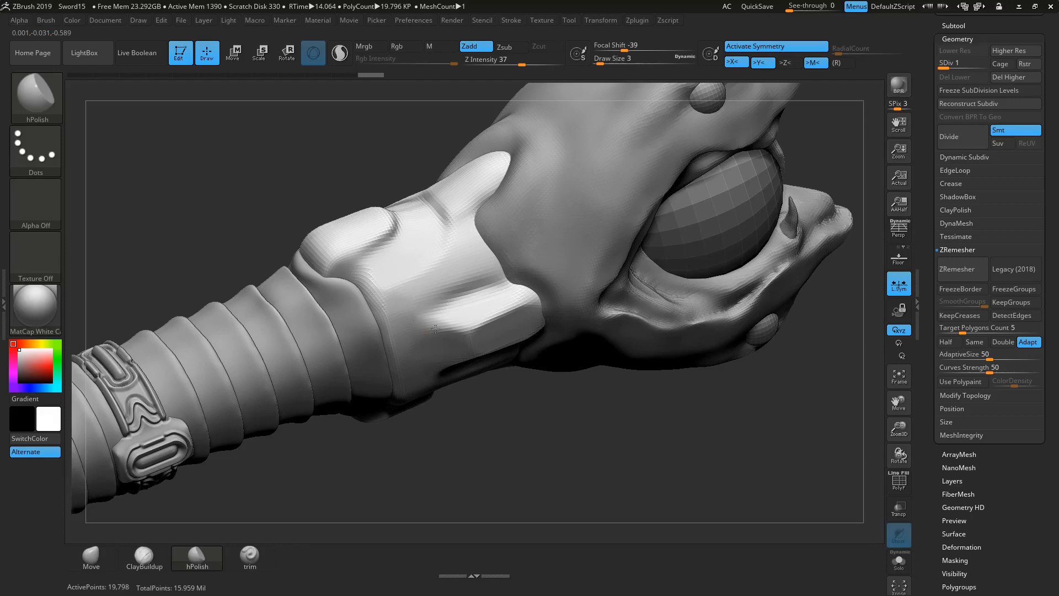
{"action": "mouse_move", "coordinate": [436, 329]}
{"action": "left_mouse_down"}
{"action": "mouse_move", "coordinate": [469, 304]}
{"action": "mouse_move", "coordinate": [475, 282]}
{"action": "left_mouse_up"}
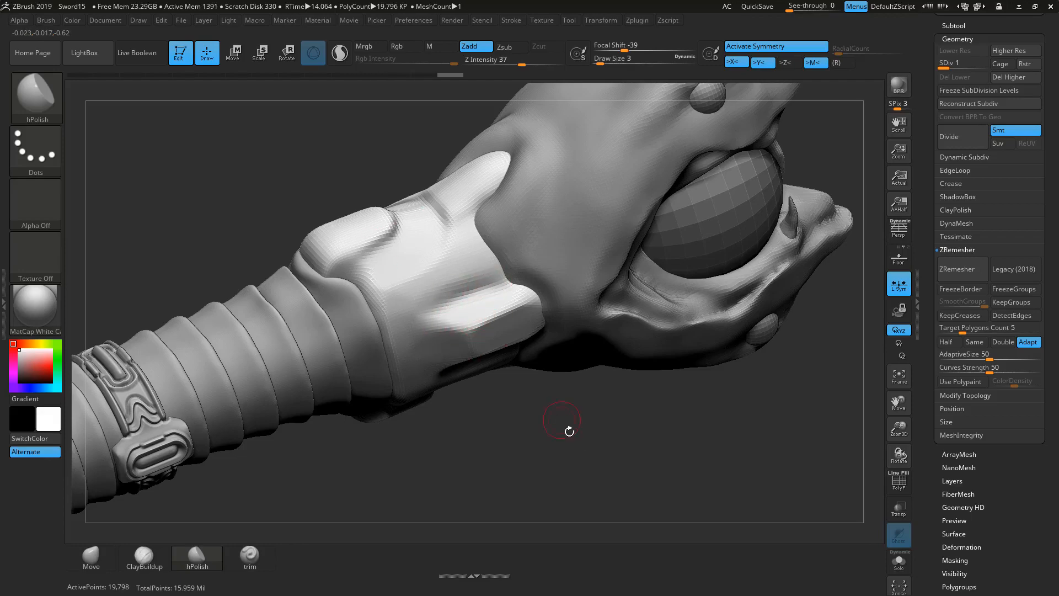
Step: Polish flat planes onto the pointed block that overlaps the creature head, including its sides and base, at draw size 3
{"action": "mouse_move", "coordinate": [568, 430]}
{"action": "left_mouse_down"}
{"action": "mouse_move", "coordinate": [585, 418]}
{"action": "mouse_move", "coordinate": [563, 463]}
{"action": "left_mouse_up"}
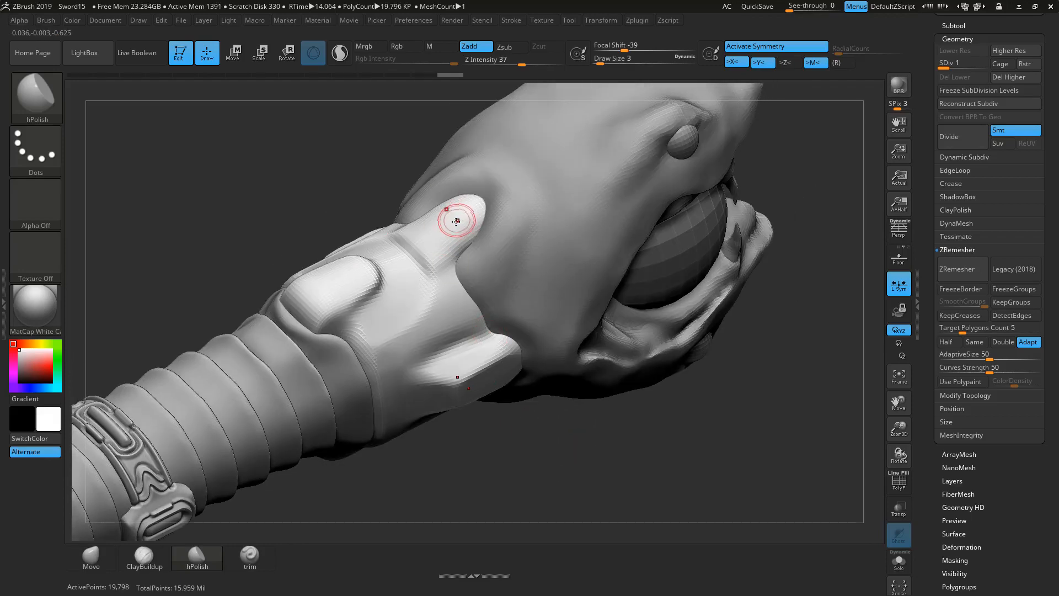
{"action": "left_click_drag", "start_coordinate": [452, 216], "coordinate": [427, 226]}
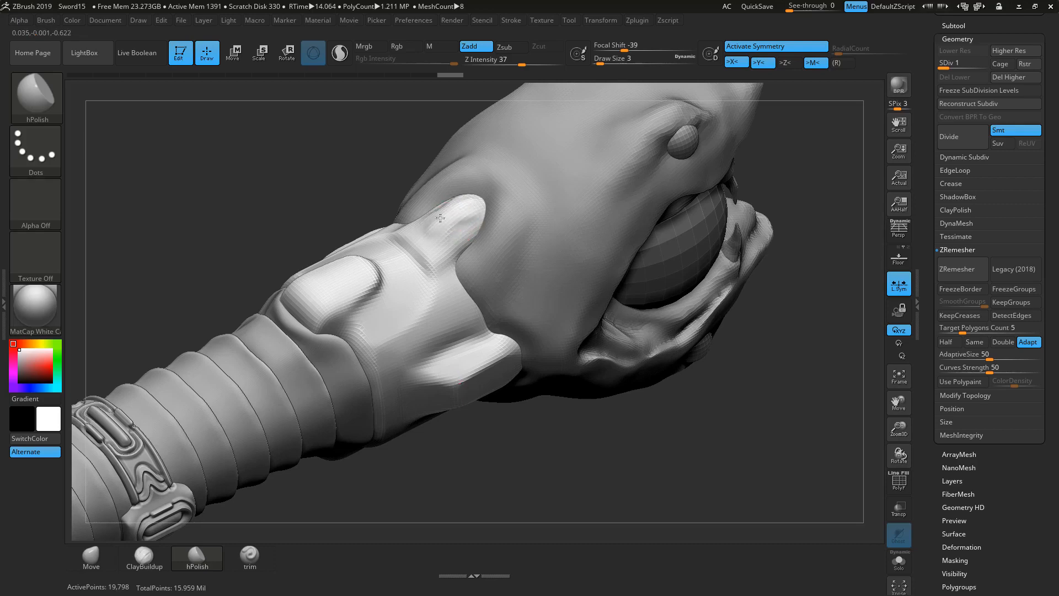
{"action": "mouse_move", "coordinate": [440, 218]}
{"action": "left_mouse_down"}
{"action": "mouse_move", "coordinate": [480, 216]}
{"action": "mouse_move", "coordinate": [443, 236]}
{"action": "left_mouse_up"}
{"action": "mouse_move", "coordinate": [587, 459]}
{"action": "left_mouse_down"}
{"action": "mouse_move", "coordinate": [599, 466]}
{"action": "mouse_move", "coordinate": [582, 455]}
{"action": "left_mouse_up"}
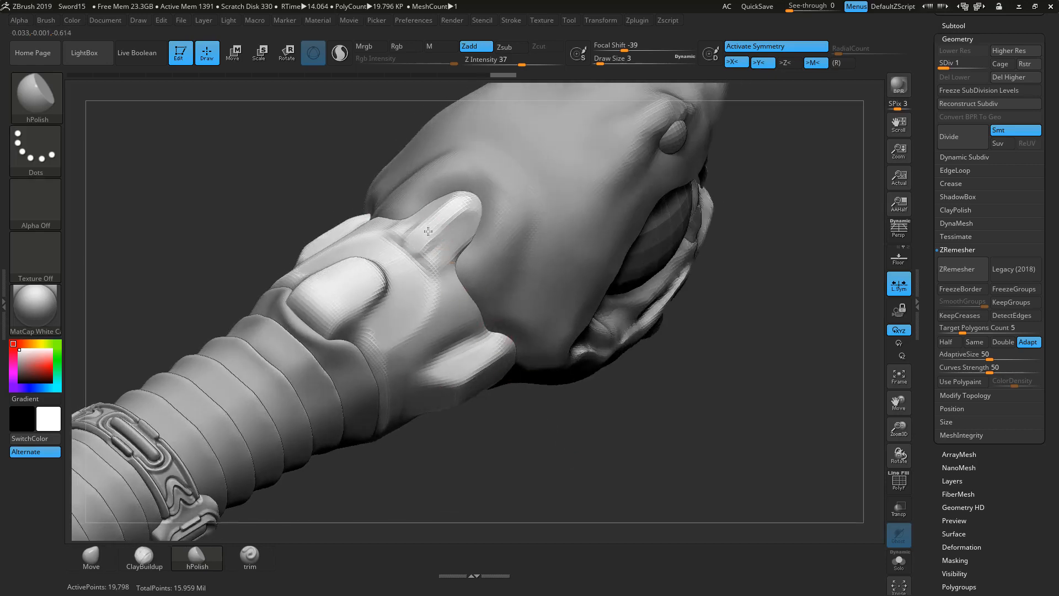
{"action": "mouse_move", "coordinate": [405, 252]}
{"action": "left_mouse_down"}
{"action": "mouse_move", "coordinate": [428, 255]}
{"action": "mouse_move", "coordinate": [419, 243]}
{"action": "mouse_move", "coordinate": [437, 238]}
{"action": "left_mouse_up"}
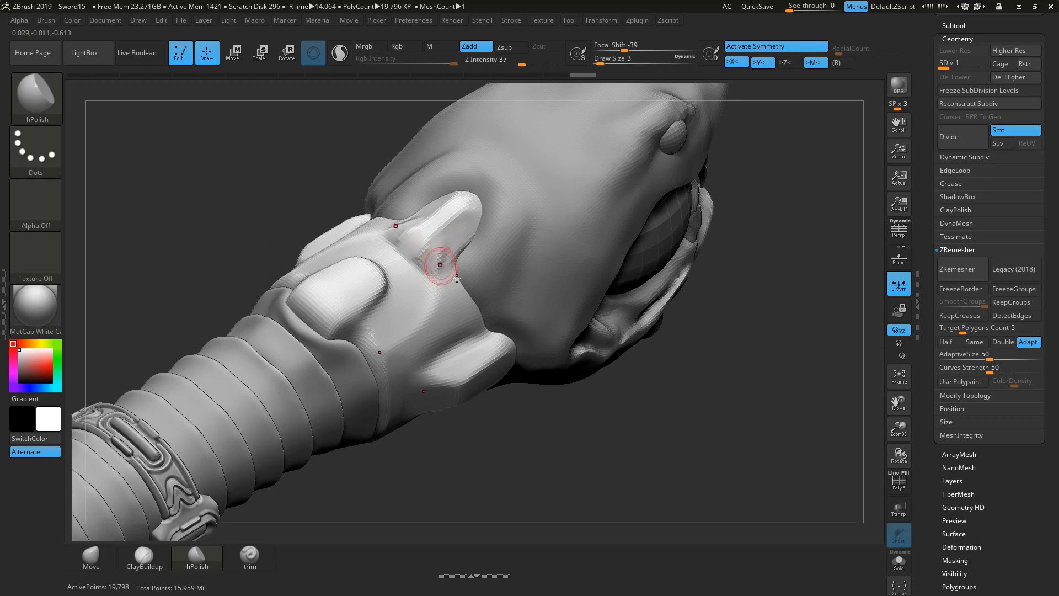
Step: Smooth the junction on the grip side of the pointed block and polish the block's crest at draw size 3
{"action": "left_click_drag", "start_coordinate": [554, 446], "coordinate": [517, 449]}
{"action": "mouse_move", "coordinate": [433, 265]}
{"action": "left_mouse_down"}
{"action": "mouse_move", "coordinate": [451, 239]}
{"action": "mouse_move", "coordinate": [405, 263]}
{"action": "mouse_move", "coordinate": [419, 292]}
{"action": "left_mouse_up"}
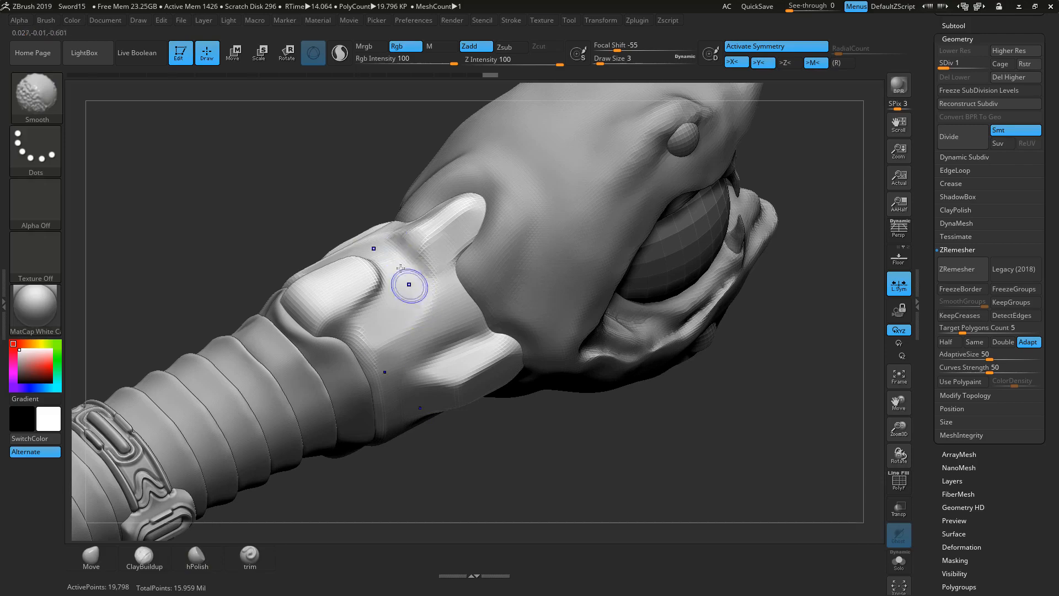
{"action": "mouse_move", "coordinate": [594, 471]}
{"action": "left_mouse_down"}
{"action": "mouse_move", "coordinate": [646, 474]}
{"action": "mouse_move", "coordinate": [680, 379]}
{"action": "mouse_move", "coordinate": [700, 380]}
{"action": "mouse_move", "coordinate": [673, 355]}
{"action": "left_mouse_up"}
{"action": "mouse_move", "coordinate": [637, 299]}
{"action": "left_mouse_down"}
{"action": "mouse_move", "coordinate": [646, 286]}
{"action": "mouse_move", "coordinate": [618, 364]}
{"action": "mouse_move", "coordinate": [599, 363]}
{"action": "left_mouse_up"}
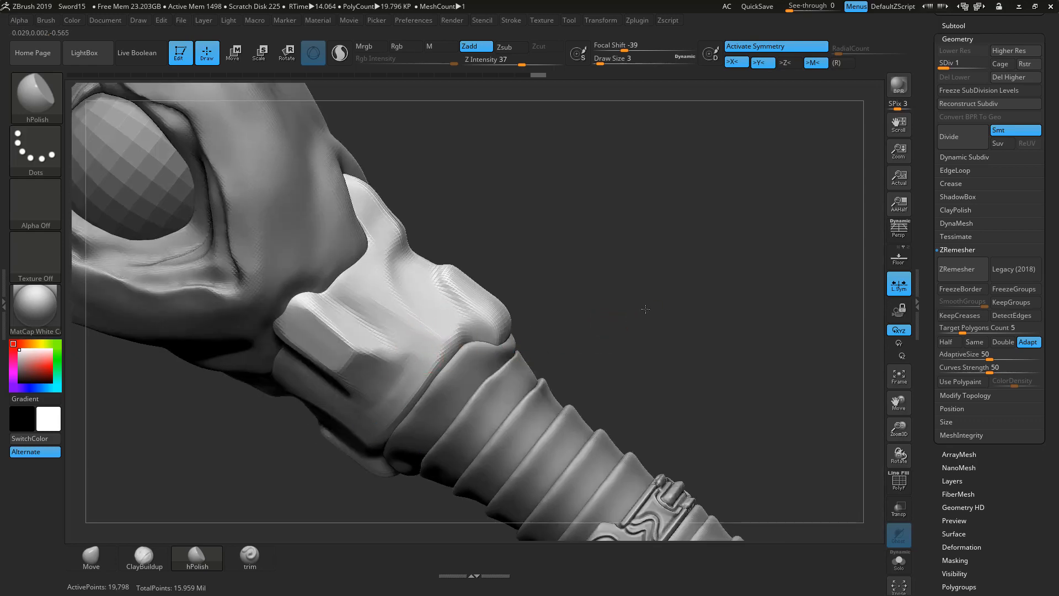
{"action": "mouse_move", "coordinate": [606, 328]}
{"action": "left_mouse_down"}
{"action": "mouse_move", "coordinate": [742, 254]}
{"action": "mouse_move", "coordinate": [702, 296]}
{"action": "mouse_move", "coordinate": [615, 291]}
{"action": "mouse_move", "coordinate": [647, 376]}
{"action": "mouse_move", "coordinate": [625, 357]}
{"action": "left_mouse_up"}
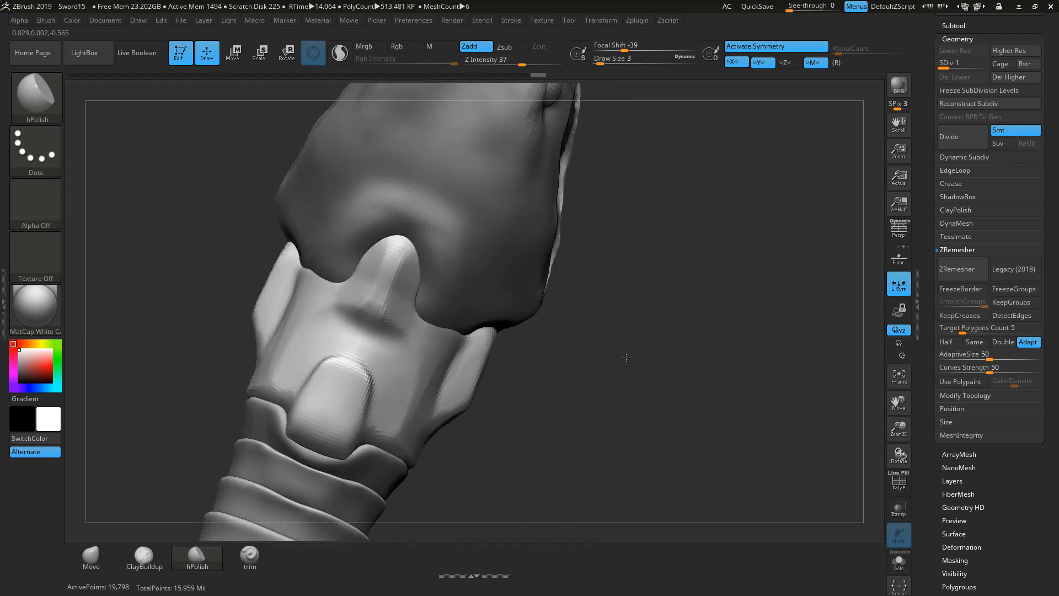
{"action": "left_click_drag", "start_coordinate": [387, 257], "coordinate": [381, 269]}
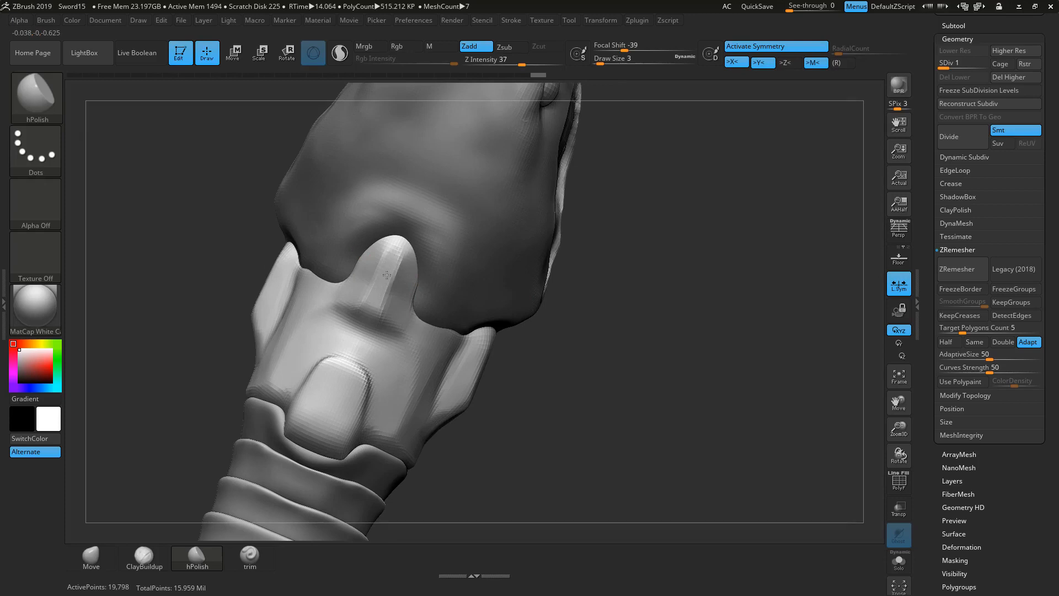
{"action": "mouse_move", "coordinate": [641, 402]}
{"action": "left_mouse_down"}
{"action": "mouse_move", "coordinate": [635, 436]}
{"action": "mouse_move", "coordinate": [600, 392]}
{"action": "mouse_move", "coordinate": [673, 407]}
{"action": "left_mouse_up"}
{"action": "left_click_drag", "start_coordinate": [721, 431], "coordinate": [721, 428]}
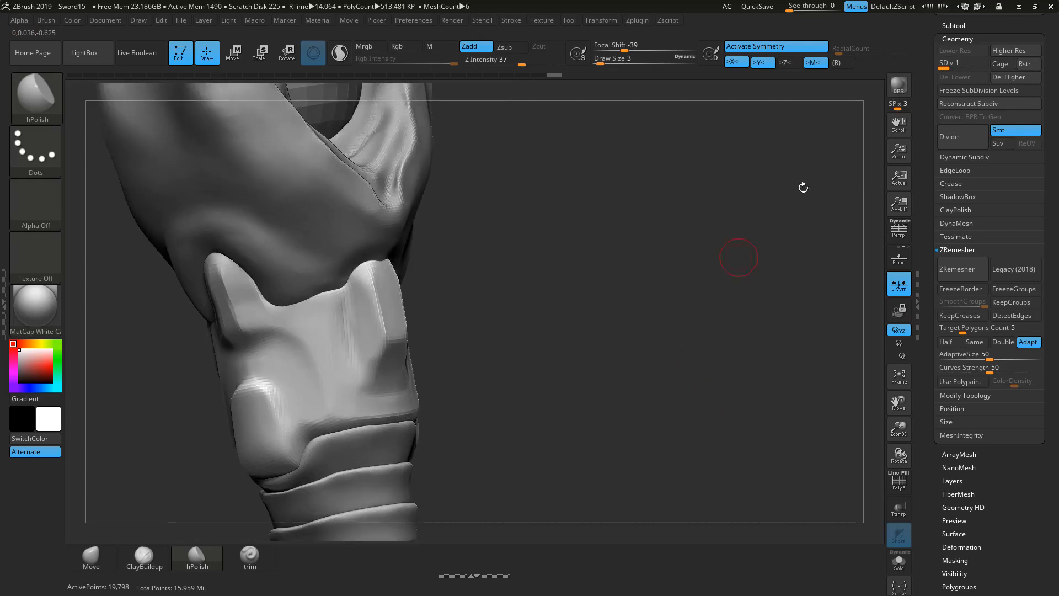
Step: Raise the collar to subdivision level 4 and face the pointed block straight on
{"action": "left_click_drag", "start_coordinate": [946, 67], "coordinate": [987, 69]}
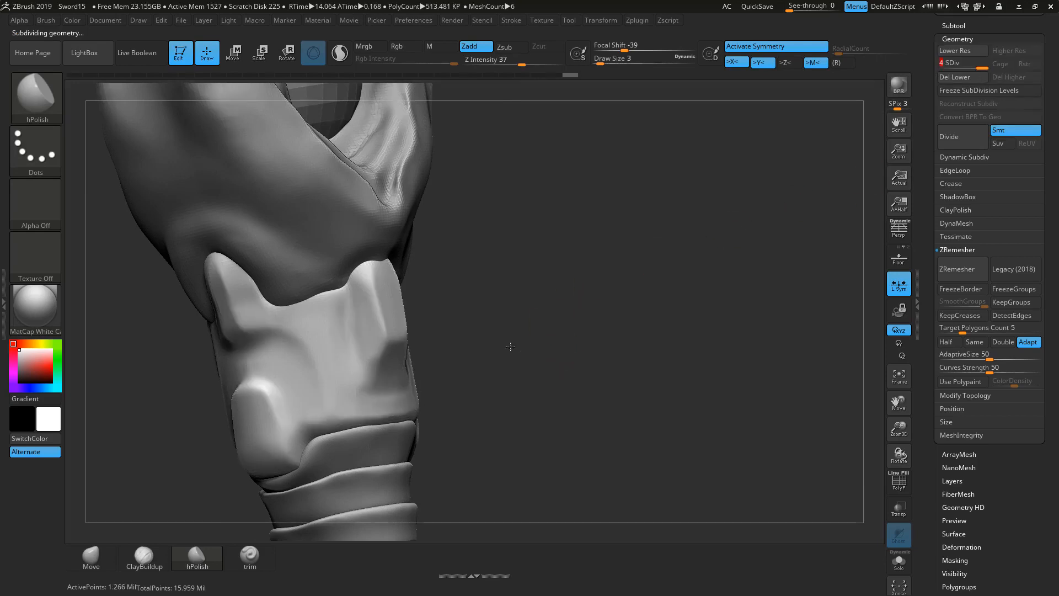
{"action": "mouse_move", "coordinate": [510, 346]}
{"action": "left_mouse_down"}
{"action": "mouse_move", "coordinate": [519, 359]}
{"action": "mouse_move", "coordinate": [701, 369]}
{"action": "mouse_move", "coordinate": [694, 361]}
{"action": "left_mouse_up"}
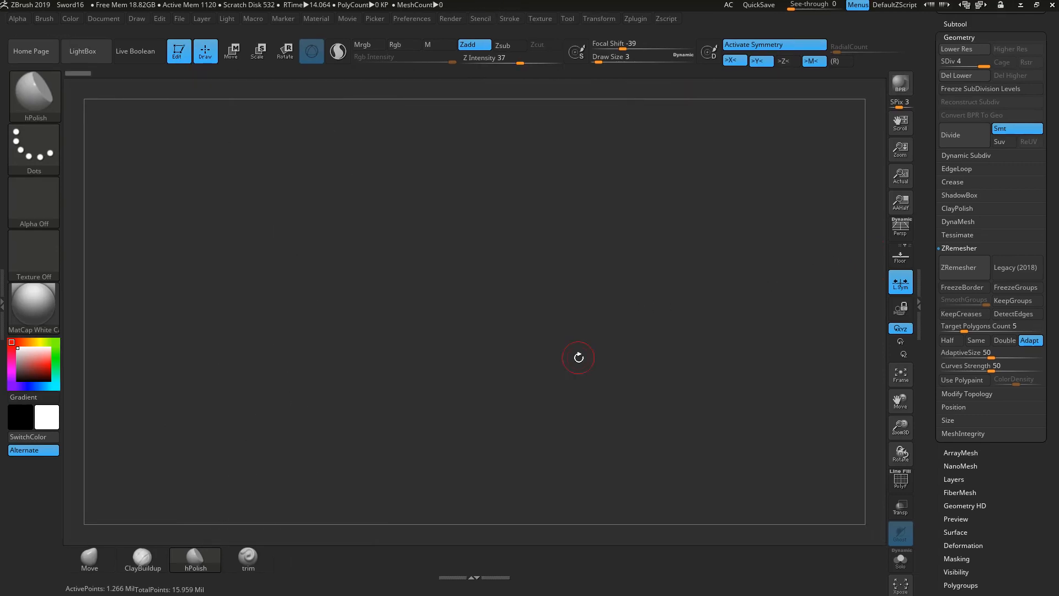
{"action": "left_click_drag", "start_coordinate": [814, 382], "coordinate": [800, 368], "text": "alt"}
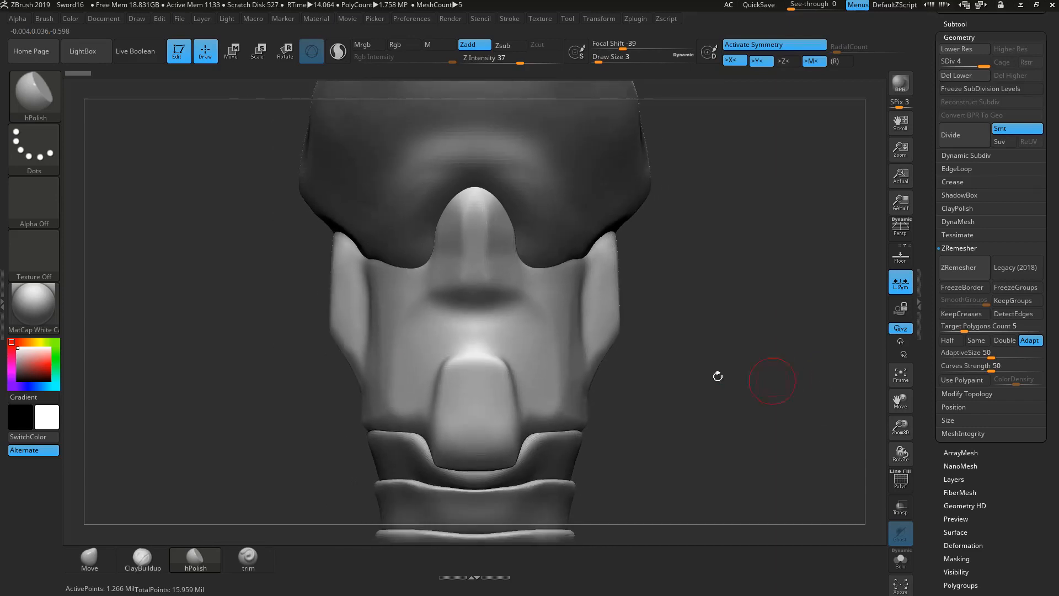
Step: Turn on transparency and carve a groove around the collar's lower rectangular block with the trim brush at draw size 2
{"action": "left_click", "coordinate": [248, 560]}
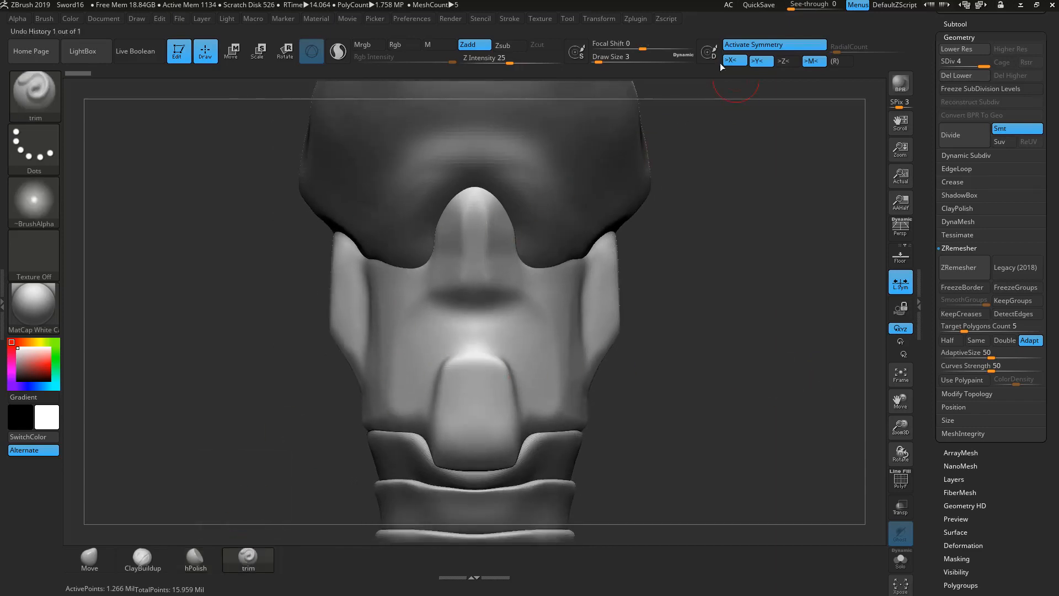
{"action": "left_click", "coordinate": [653, 58]}
{"action": "type", "text": "2"}
{"action": "key", "text": "Return"}
{"action": "left_click", "coordinate": [896, 507]}
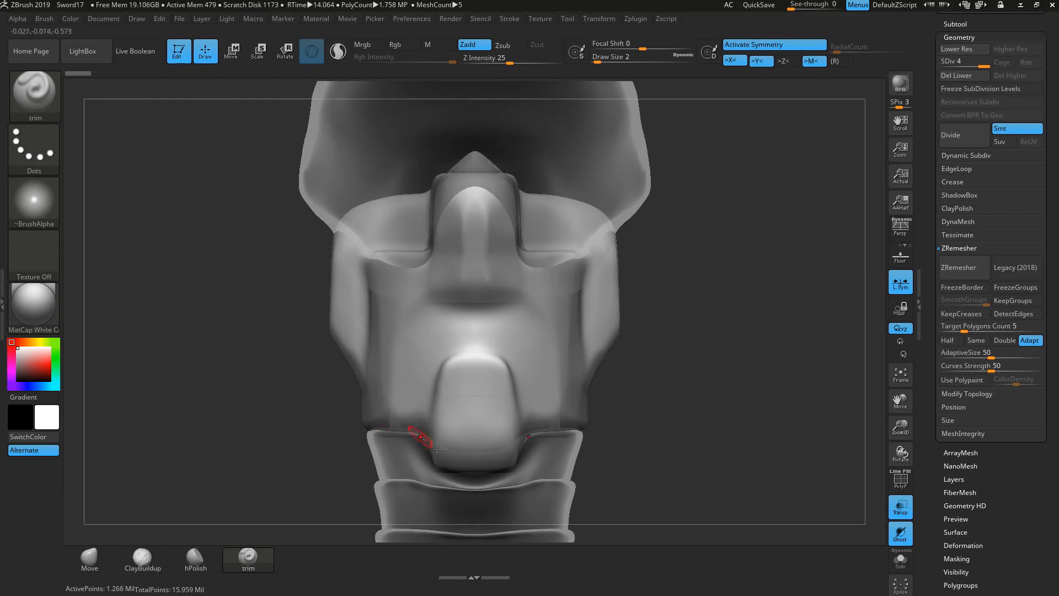
{"action": "mouse_move", "coordinate": [422, 442]}
{"action": "left_mouse_down"}
{"action": "mouse_move", "coordinate": [444, 359]}
{"action": "mouse_move", "coordinate": [488, 351]}
{"action": "left_mouse_up"}
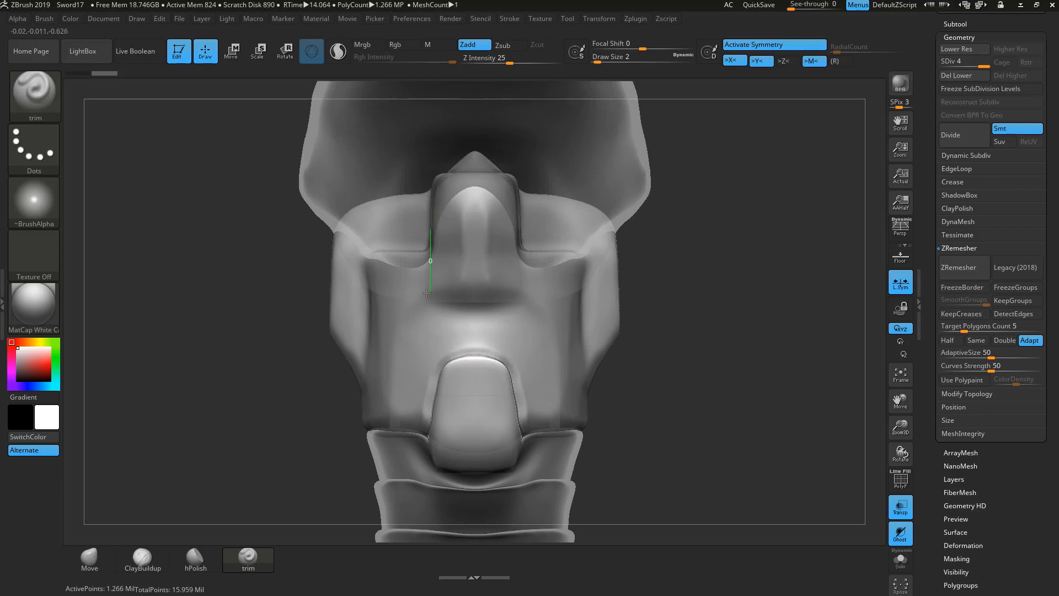
Step: Carve a groove around the pointed block's sides and base, plus an angular panel line framing the lower rectangular block
{"action": "mouse_move", "coordinate": [426, 292]}
{"action": "left_mouse_down"}
{"action": "mouse_move", "coordinate": [431, 305]}
{"action": "mouse_move", "coordinate": [467, 311]}
{"action": "left_mouse_up"}
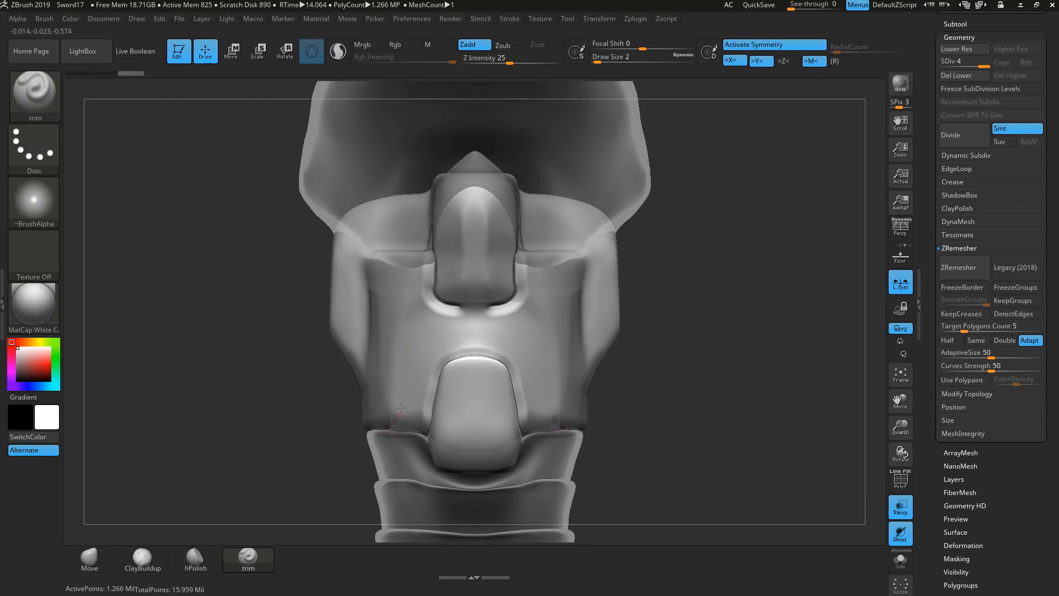
{"action": "left_click_drag", "start_coordinate": [401, 408], "coordinate": [400, 397]}
{"action": "left_click_drag", "start_coordinate": [407, 322], "coordinate": [449, 295]}
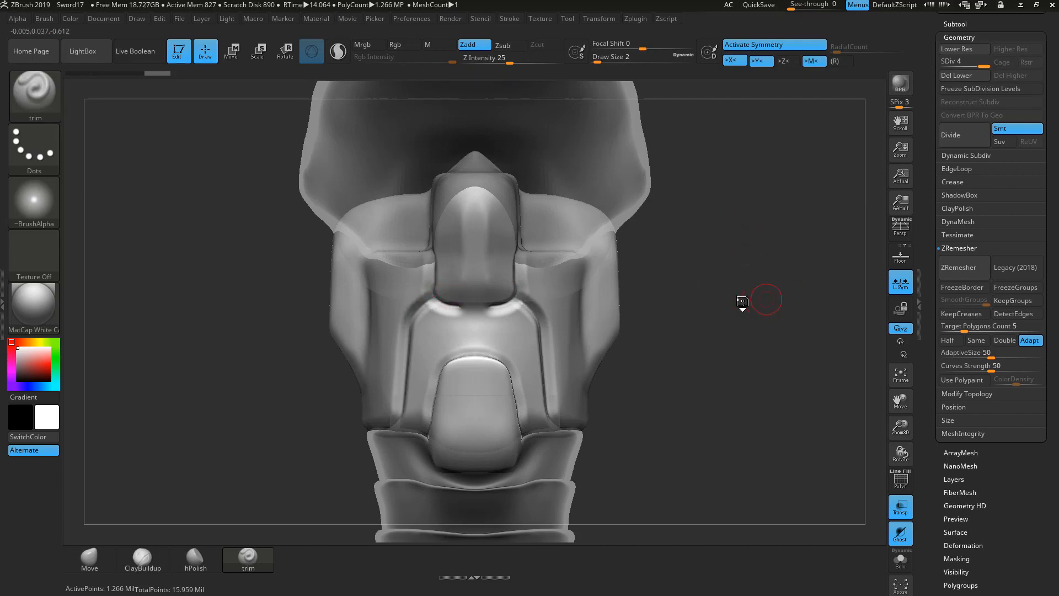
Step: Carve a U-shaped groove around the tapered block on the collar's adjacent face with the trim brush
{"action": "left_click_drag", "start_coordinate": [739, 303], "coordinate": [709, 291]}
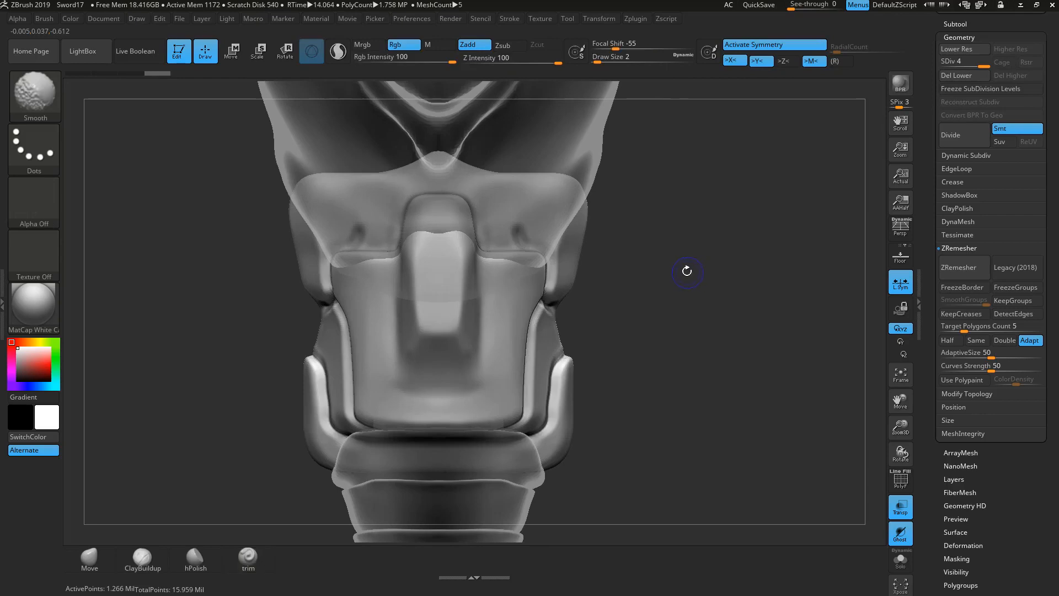
{"action": "left_click_drag", "start_coordinate": [437, 260], "coordinate": [394, 248]}
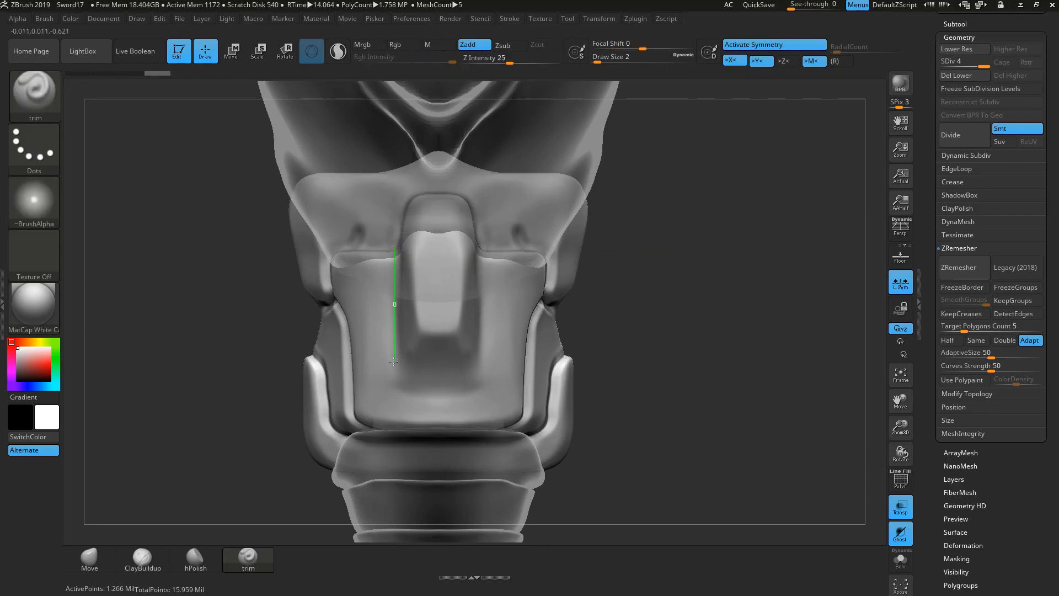
{"action": "left_click_drag", "start_coordinate": [394, 365], "coordinate": [450, 370]}
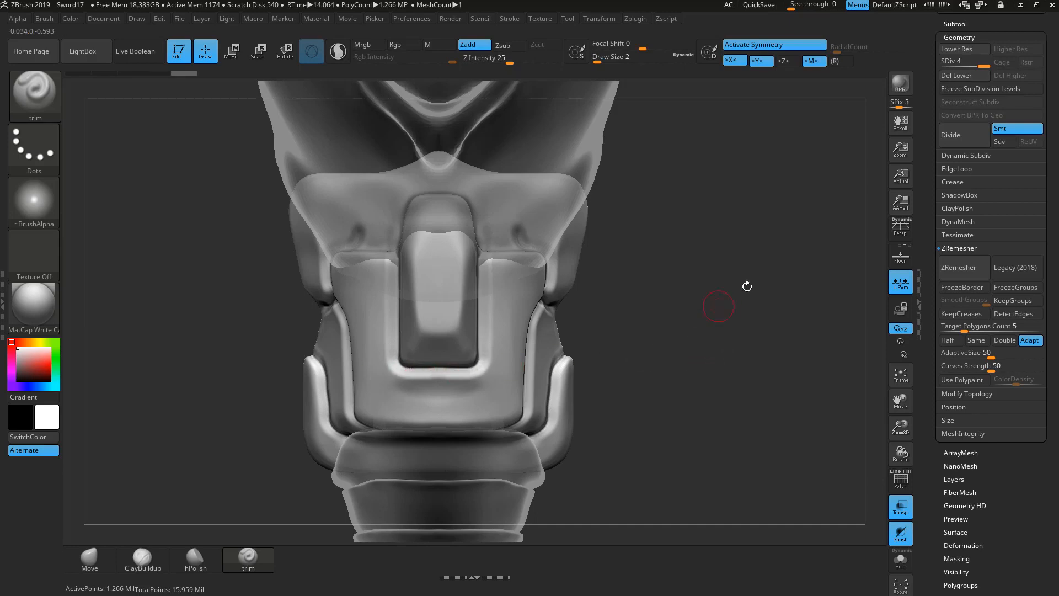
Step: Carve a short central slot through the pointed block's base and a vertical slot down the middle of the lower rectangular block
{"action": "left_click_drag", "start_coordinate": [774, 295], "coordinate": [714, 282]}
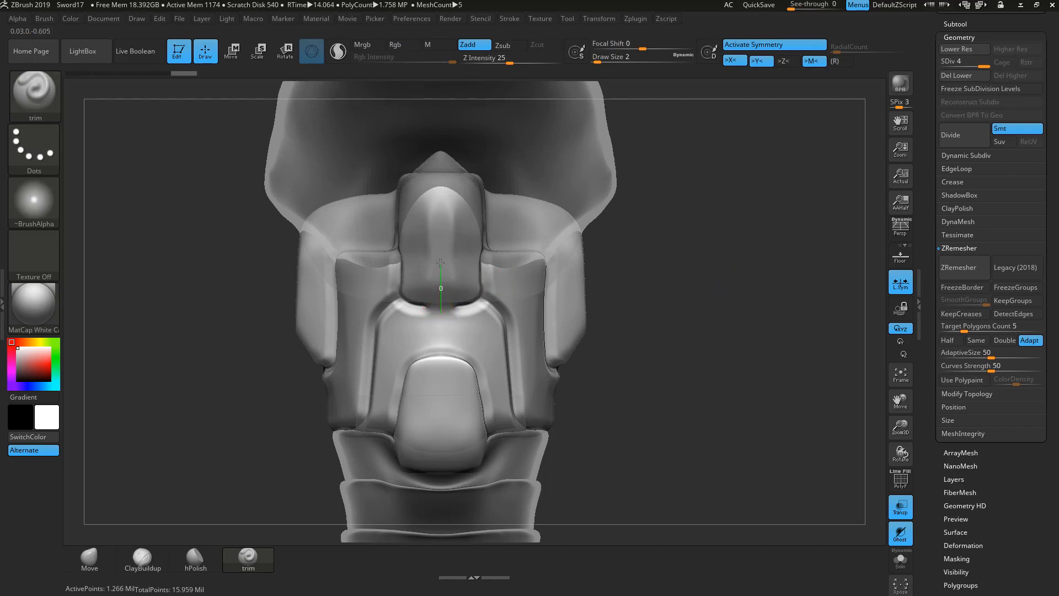
{"action": "left_click_drag", "start_coordinate": [440, 263], "coordinate": [441, 259]}
{"action": "left_click_drag", "start_coordinate": [442, 321], "coordinate": [441, 318]}
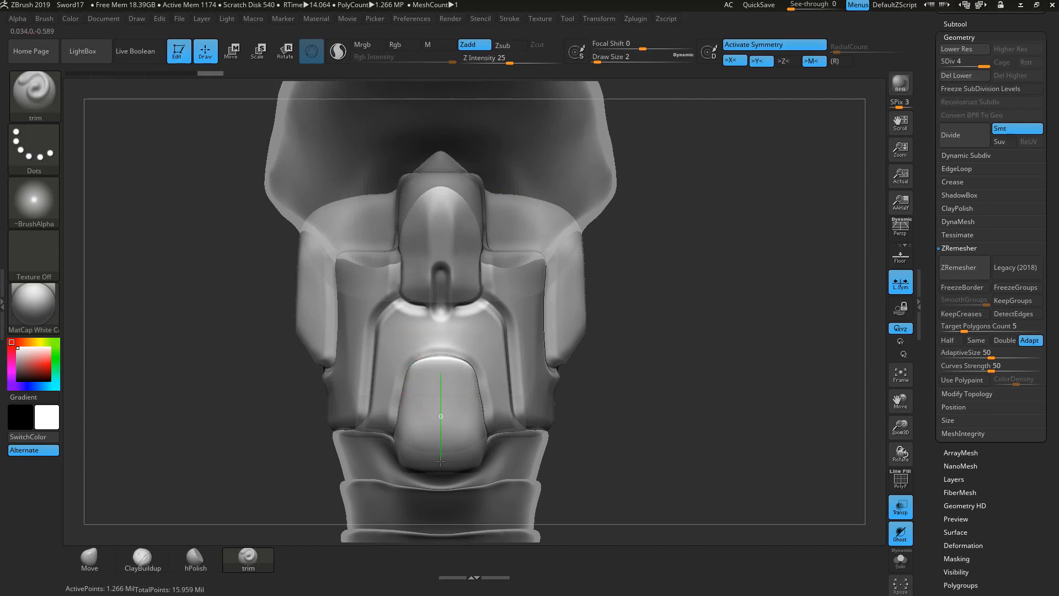
{"action": "left_click_drag", "start_coordinate": [441, 460], "coordinate": [441, 462], "text": "shift"}
{"action": "left_click_drag", "start_coordinate": [441, 364], "coordinate": [441, 364], "text": "shift"}
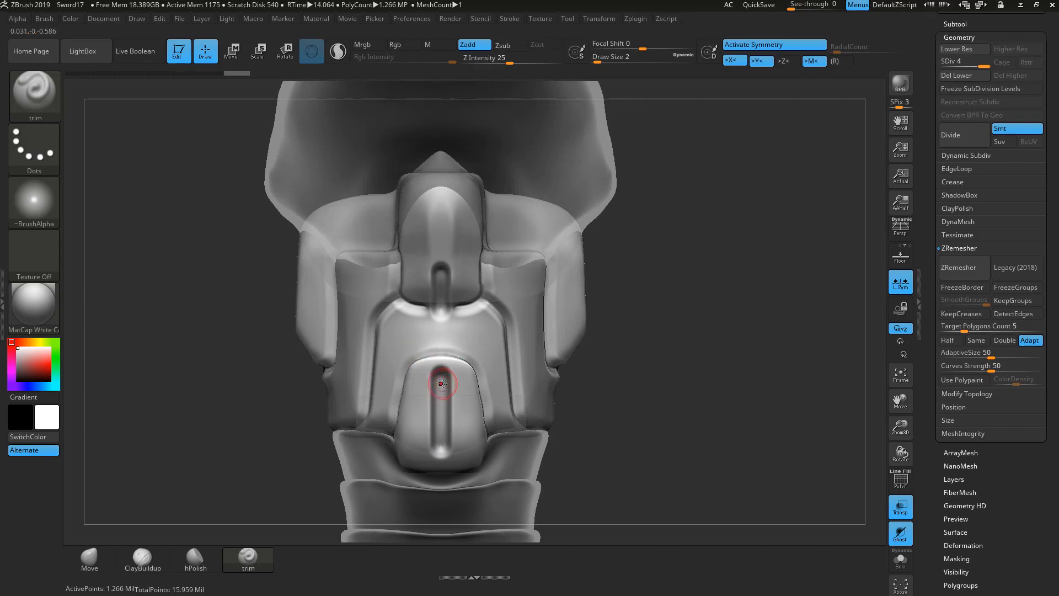
Step: Add a raised ridge inside the lower rectangular block's slot and inside the pointed block's short slot with the trim brush
{"action": "left_click_drag", "start_coordinate": [441, 441], "coordinate": [441, 442], "text": "shift"}
{"action": "left_click_drag", "start_coordinate": [441, 378], "coordinate": [441, 378], "text": "shift"}
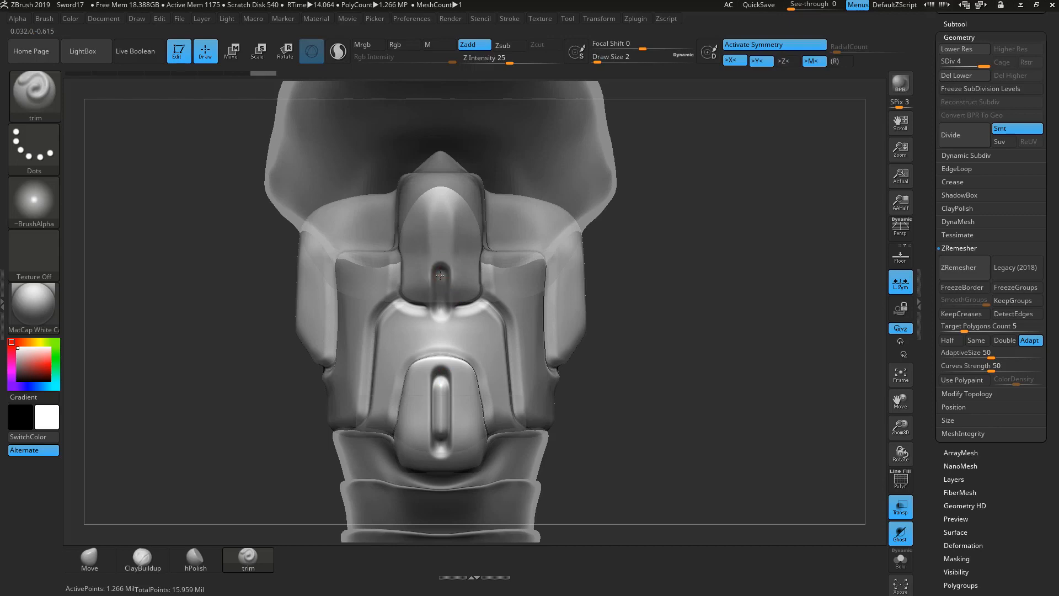
{"action": "left_click_drag", "start_coordinate": [438, 312], "coordinate": [438, 313], "text": "shift"}
{"action": "left_click_drag", "start_coordinate": [441, 272], "coordinate": [441, 269], "text": "shift"}
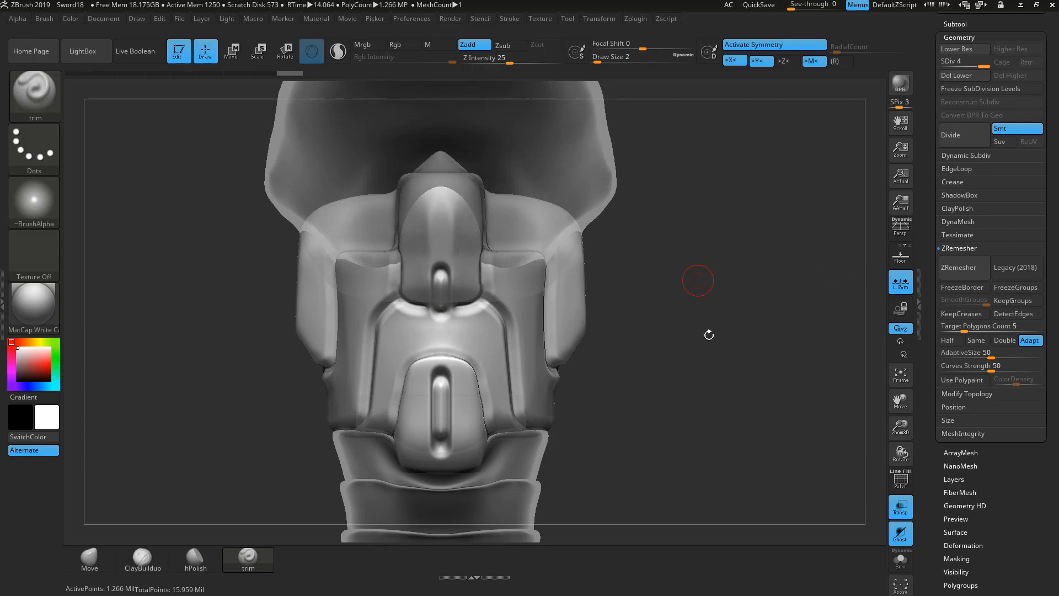
Step: Carve a vertical slot down the center of the tapered block and add a raised ridge inside it
{"action": "left_click_drag", "start_coordinate": [660, 371], "coordinate": [691, 370]}
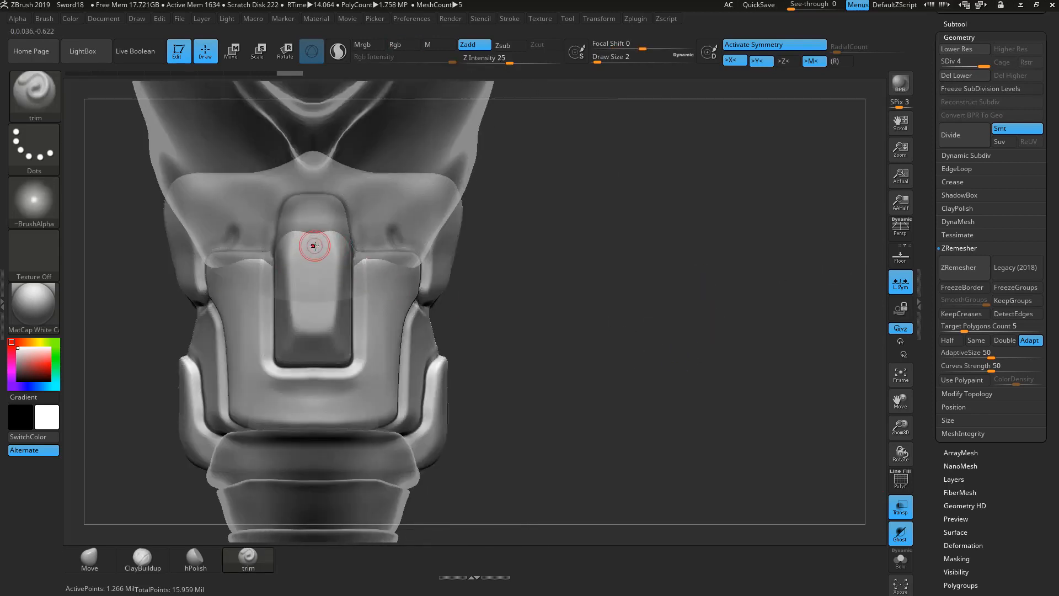
{"action": "left_click_drag", "start_coordinate": [313, 324], "coordinate": [313, 329]}
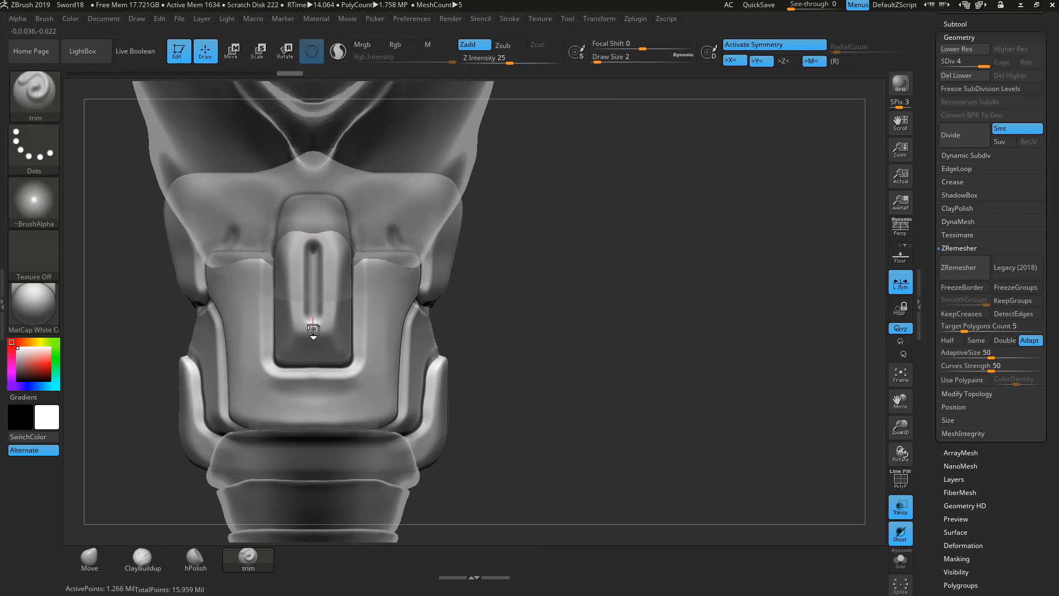
{"action": "left_click_drag", "start_coordinate": [312, 239], "coordinate": [315, 304]}
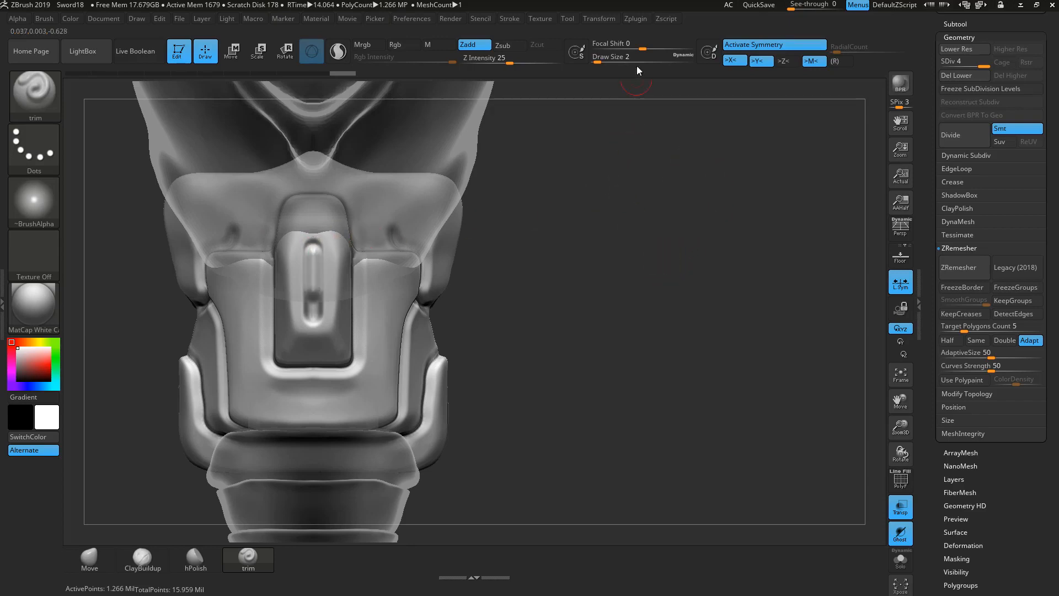
Step: Carve a second, thinner panel groove parallel to the angular panel line around the lower rectangular block at draw size 1
{"action": "left_click_drag", "start_coordinate": [597, 62], "coordinate": [593, 62]}
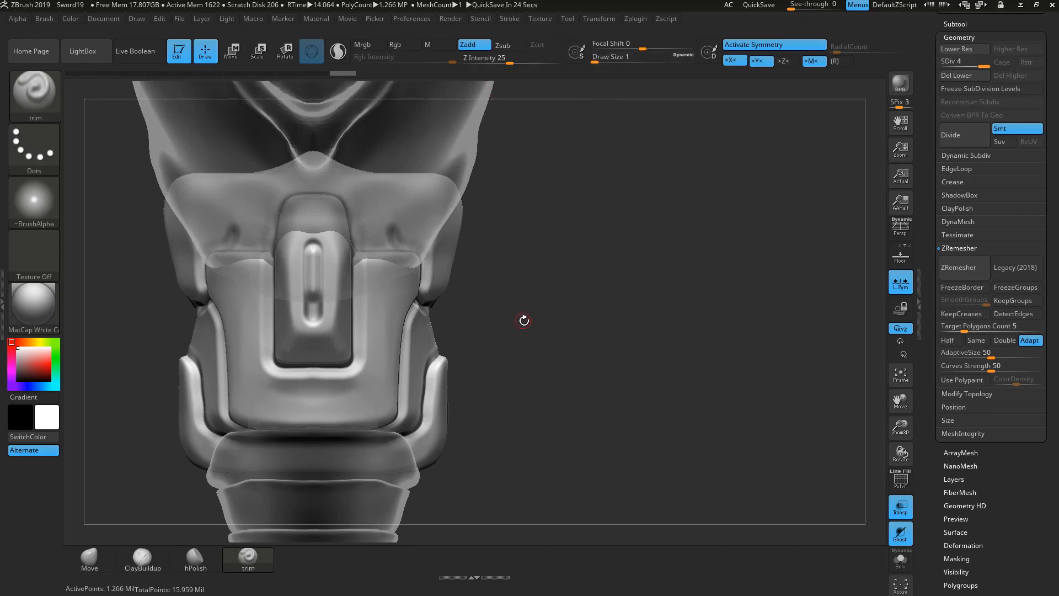
{"action": "left_click_drag", "start_coordinate": [524, 320], "coordinate": [833, 338]}
{"action": "left_click_drag", "start_coordinate": [423, 333], "coordinate": [455, 337]}
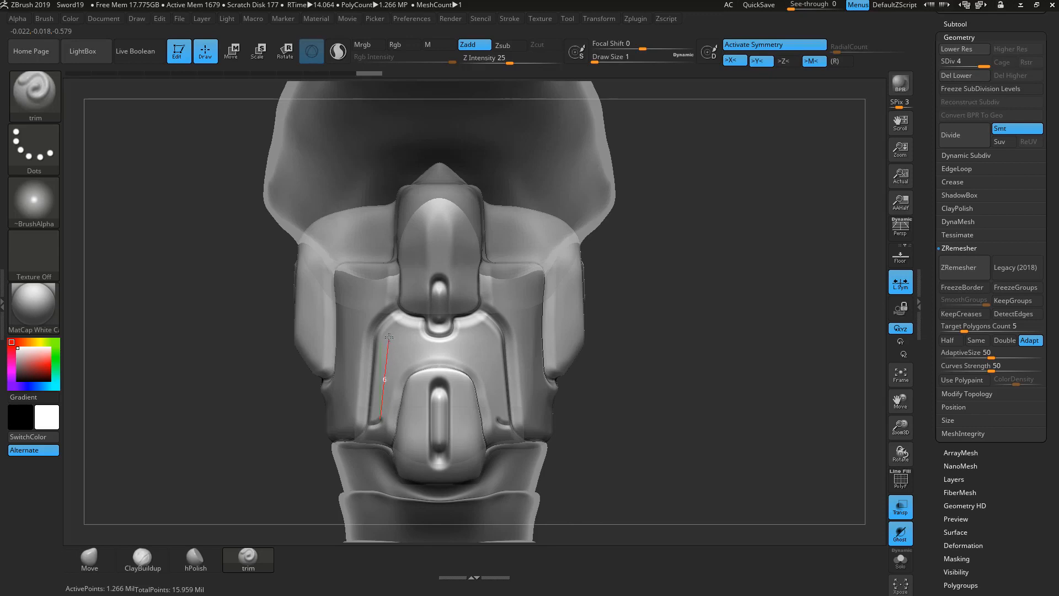
{"action": "left_click_drag", "start_coordinate": [389, 337], "coordinate": [465, 345]}
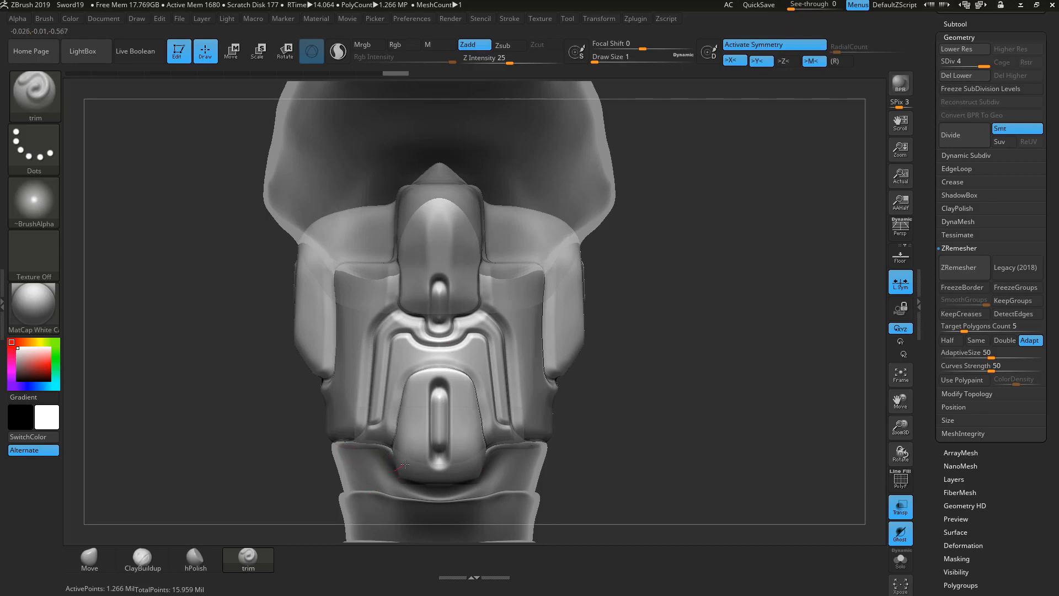
Step: Carve a stepped outline groove around the lower rectangular block's slot and extend its end along the collar's lower edge
{"action": "mouse_move", "coordinate": [405, 465]}
{"action": "left_mouse_down"}
{"action": "mouse_move", "coordinate": [419, 378]}
{"action": "mouse_move", "coordinate": [497, 375]}
{"action": "left_mouse_up"}
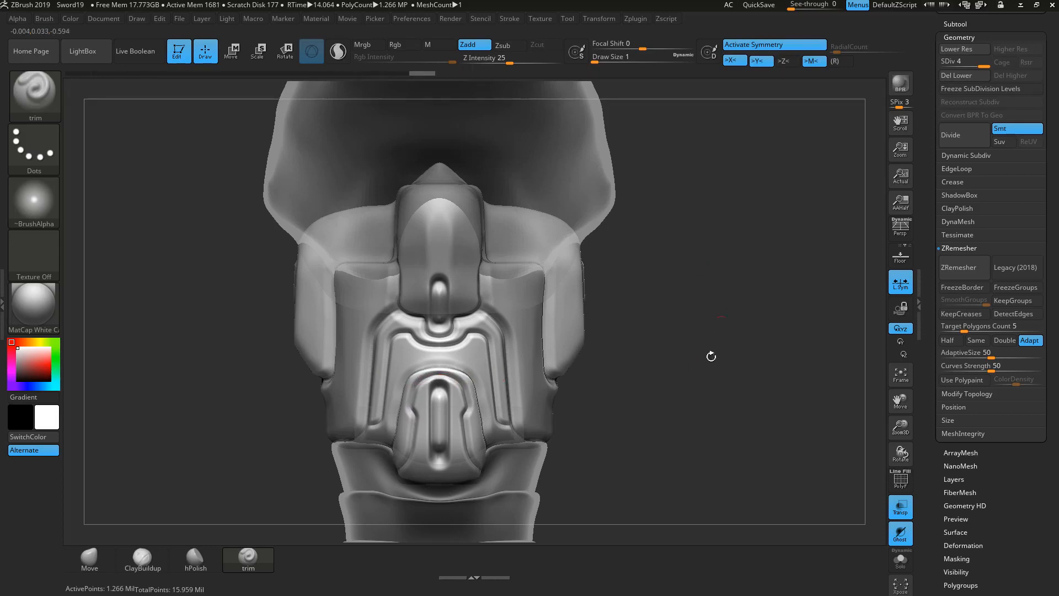
{"action": "left_click_drag", "start_coordinate": [714, 395], "coordinate": [481, 406]}
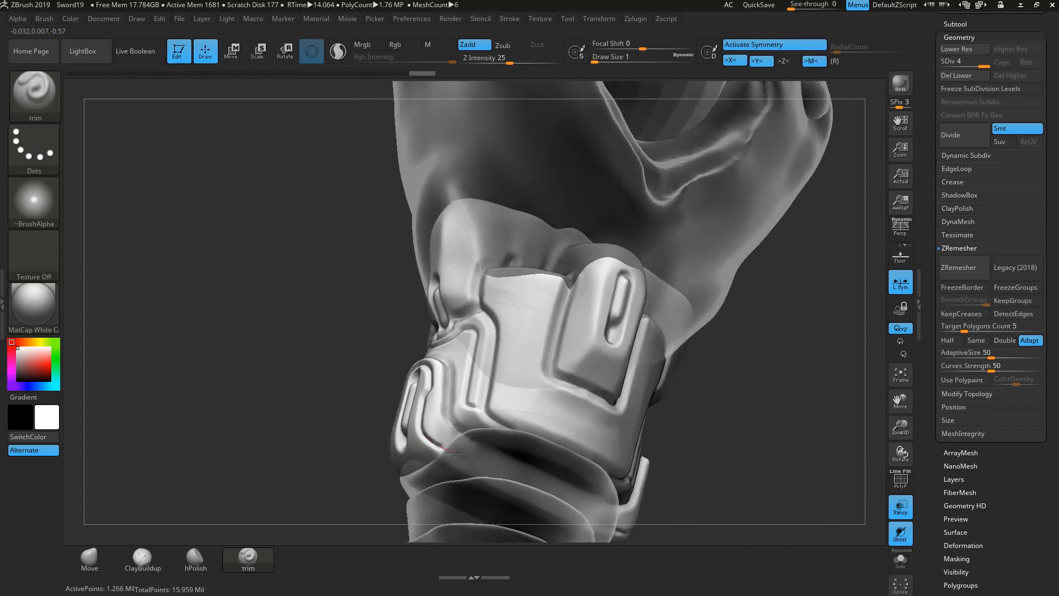
{"action": "left_click_drag", "start_coordinate": [498, 472], "coordinate": [498, 473]}
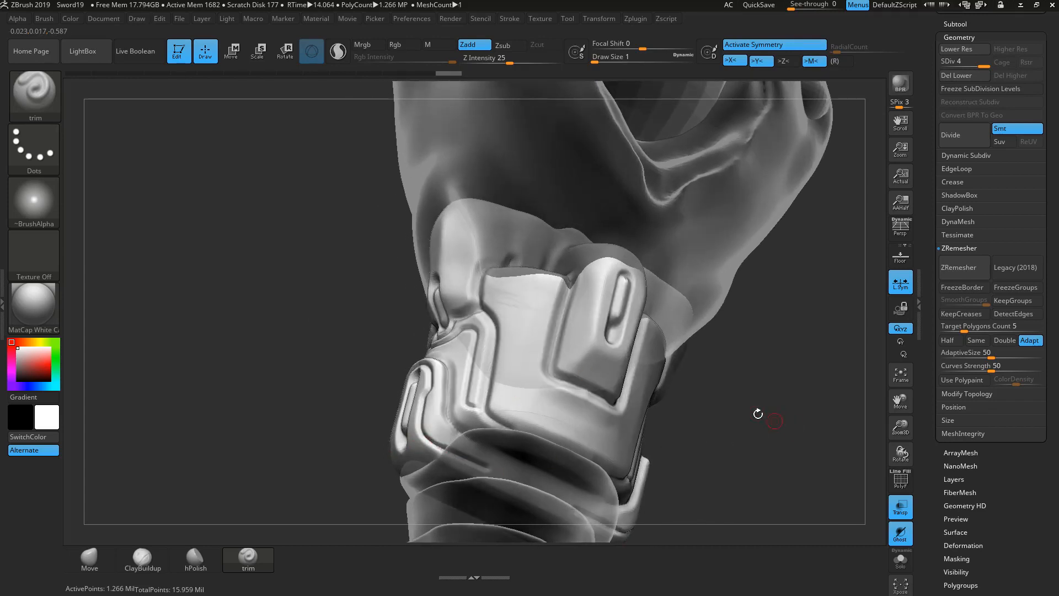
Step: Carve a stepped outline groove up both sides of the pointed block, meeting at its tip
{"action": "mouse_move", "coordinate": [759, 415]}
{"action": "left_mouse_down"}
{"action": "mouse_move", "coordinate": [765, 439]}
{"action": "mouse_move", "coordinate": [795, 457]}
{"action": "mouse_move", "coordinate": [761, 442]}
{"action": "left_mouse_up"}
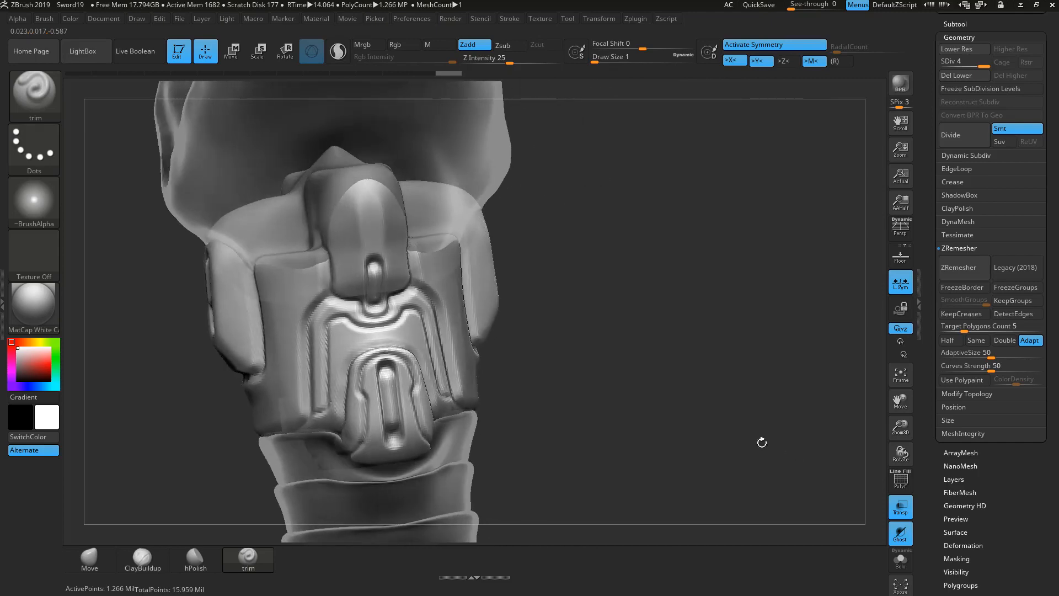
{"action": "left_click_drag", "start_coordinate": [633, 396], "coordinate": [636, 351], "text": "shift"}
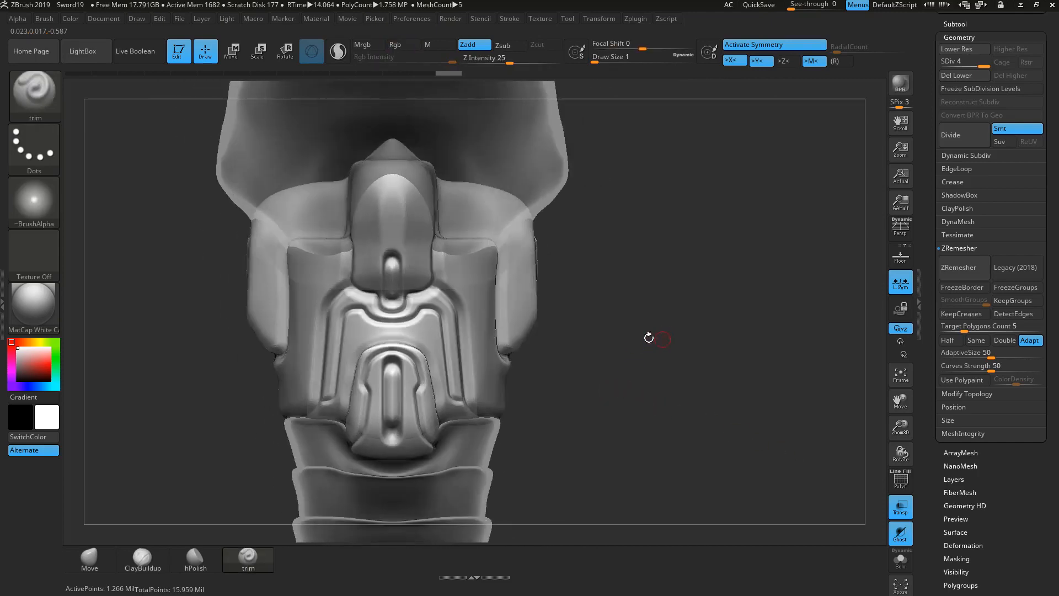
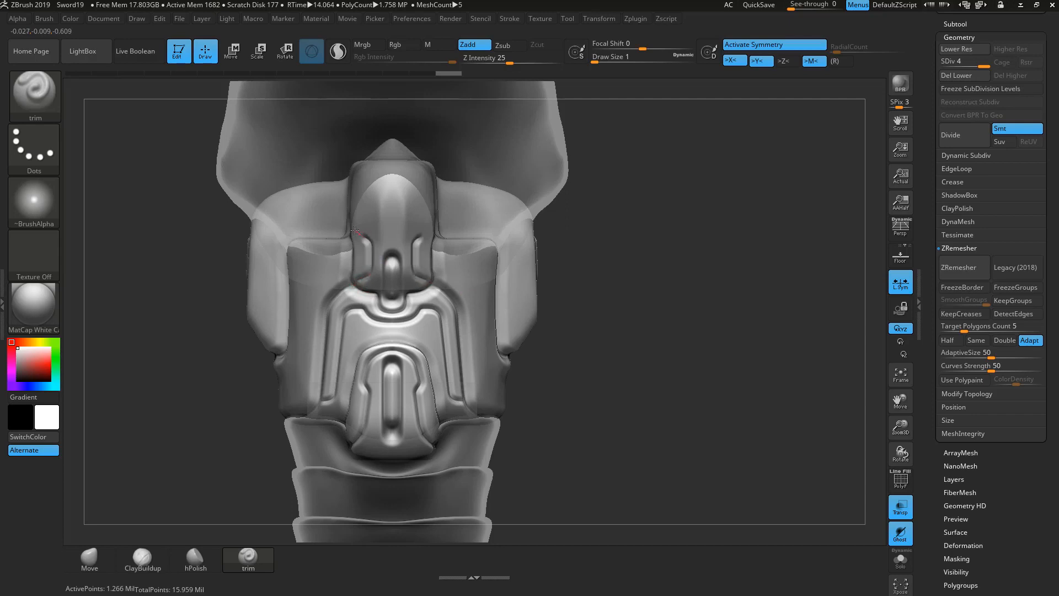
{"action": "mouse_move", "coordinate": [356, 236]}
{"action": "left_mouse_down"}
{"action": "mouse_move", "coordinate": [372, 190]}
{"action": "mouse_move", "coordinate": [401, 175]}
{"action": "mouse_move", "coordinate": [410, 183]}
{"action": "left_mouse_up"}
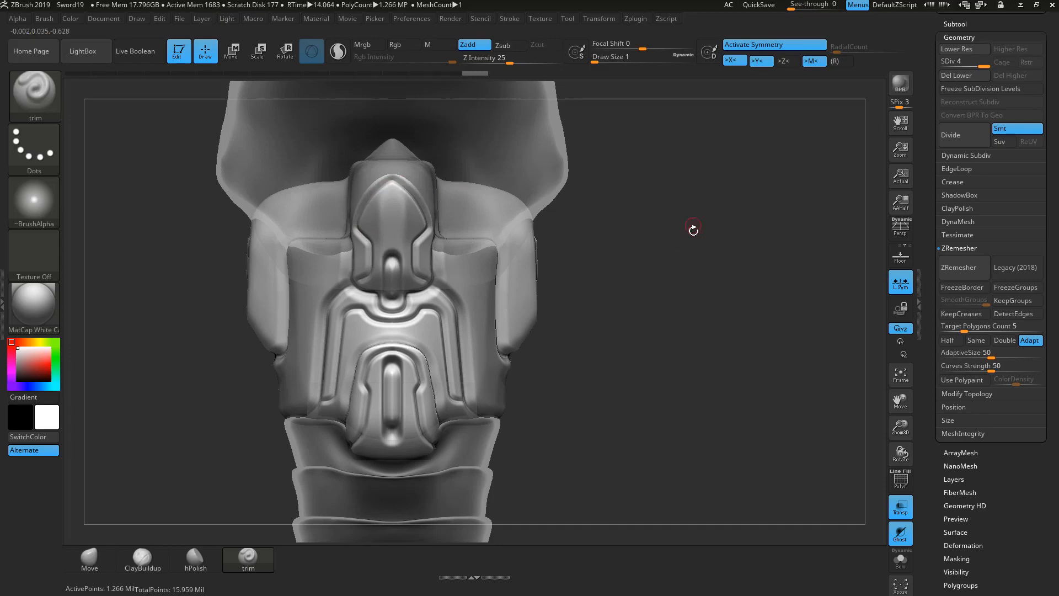
Step: Try to carve diagonal and vertical grooves along the tapered block's sides from an angled view
{"action": "mouse_move", "coordinate": [692, 268]}
{"action": "left_mouse_down"}
{"action": "mouse_move", "coordinate": [758, 274]}
{"action": "mouse_move", "coordinate": [673, 278]}
{"action": "mouse_move", "coordinate": [665, 265]}
{"action": "left_mouse_up"}
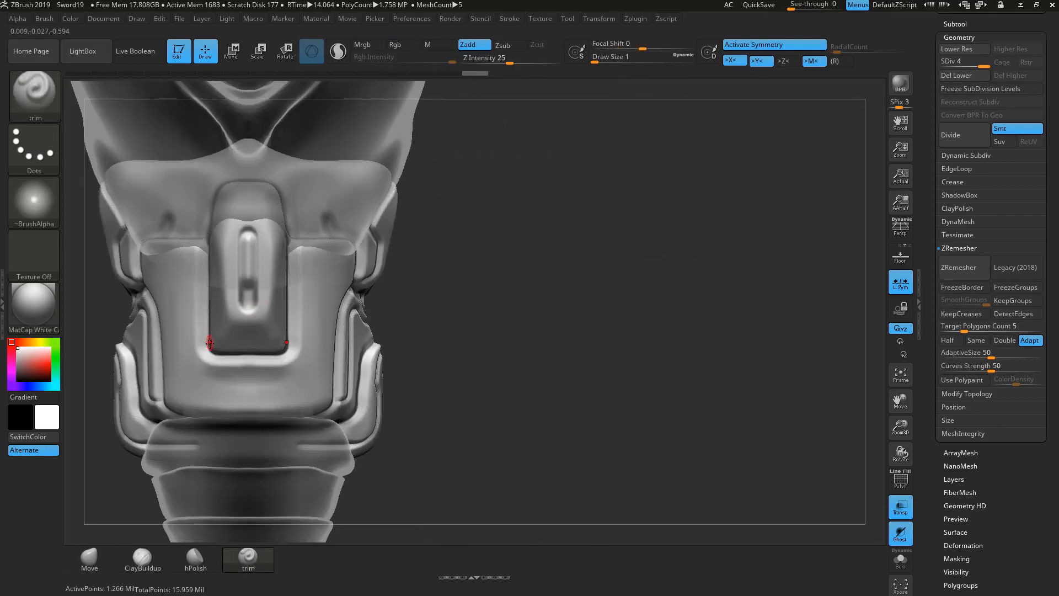
{"action": "left_click_drag", "start_coordinate": [524, 339], "coordinate": [485, 334]}
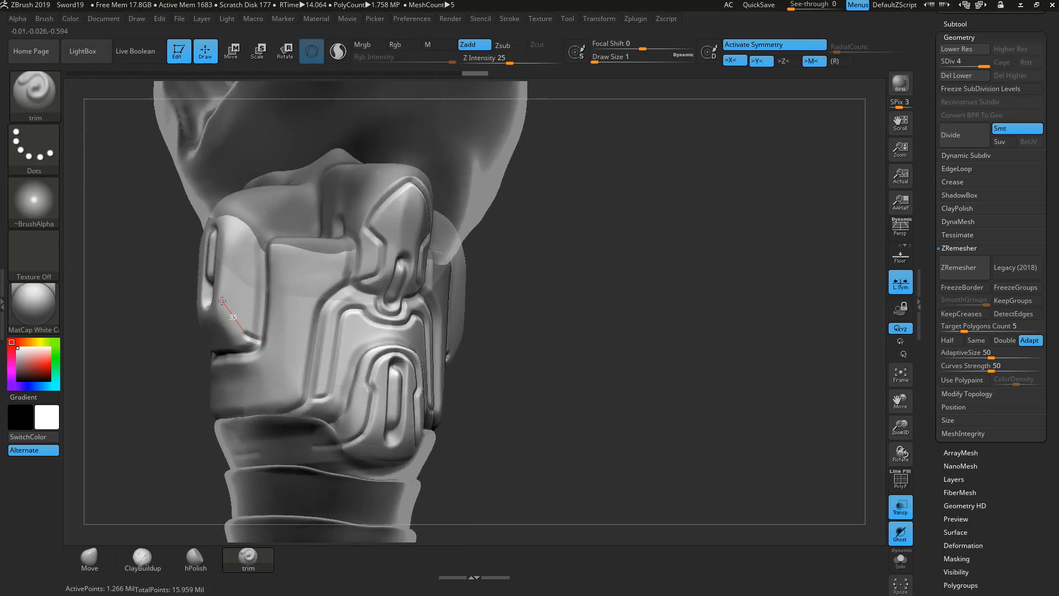
{"action": "left_click_drag", "start_coordinate": [221, 301], "coordinate": [221, 297]}
{"action": "left_click_drag", "start_coordinate": [235, 238], "coordinate": [231, 221]}
{"action": "mouse_move", "coordinate": [541, 330]}
{"action": "left_mouse_down", "text": "shift"}
{"action": "mouse_move", "coordinate": [695, 313]}
{"action": "mouse_move", "coordinate": [512, 276]}
{"action": "left_mouse_up", "text": "shift"}
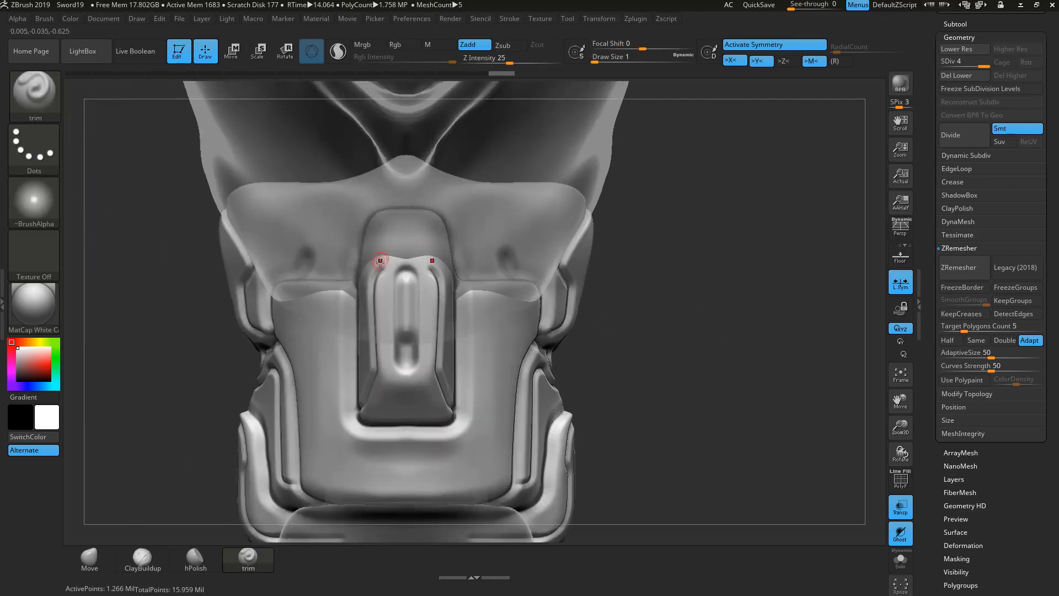
{"action": "key", "text": "ctrl"}
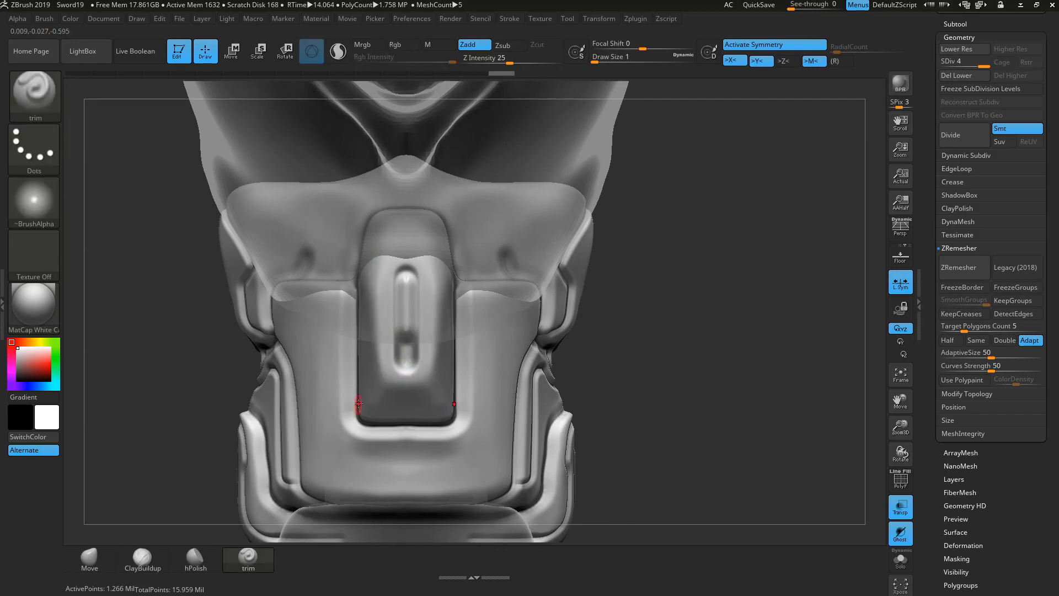
Step: Carve an outline groove up both sides of the tapered block's slot, starting diagonally from the block's lower corners
{"action": "left_click_drag", "start_coordinate": [380, 374], "coordinate": [380, 273]}
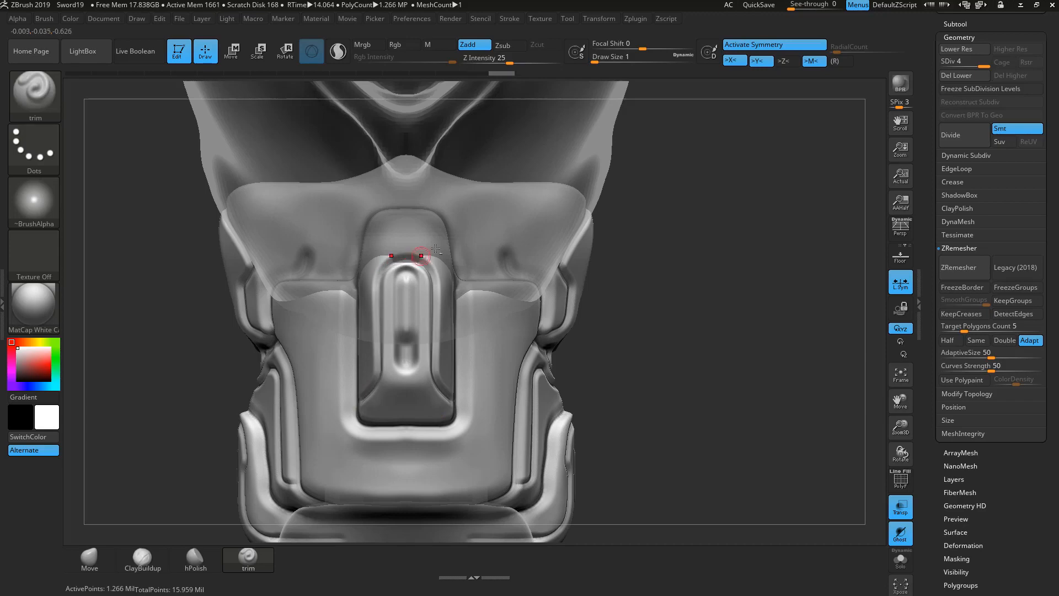
Step: Select the part above the collar, turn off transparency, and sculpt and smooth its surface around the tapered block's tip with ClayBuildup at draw size 4
{"action": "left_click", "coordinate": [451, 221], "text": "alt"}
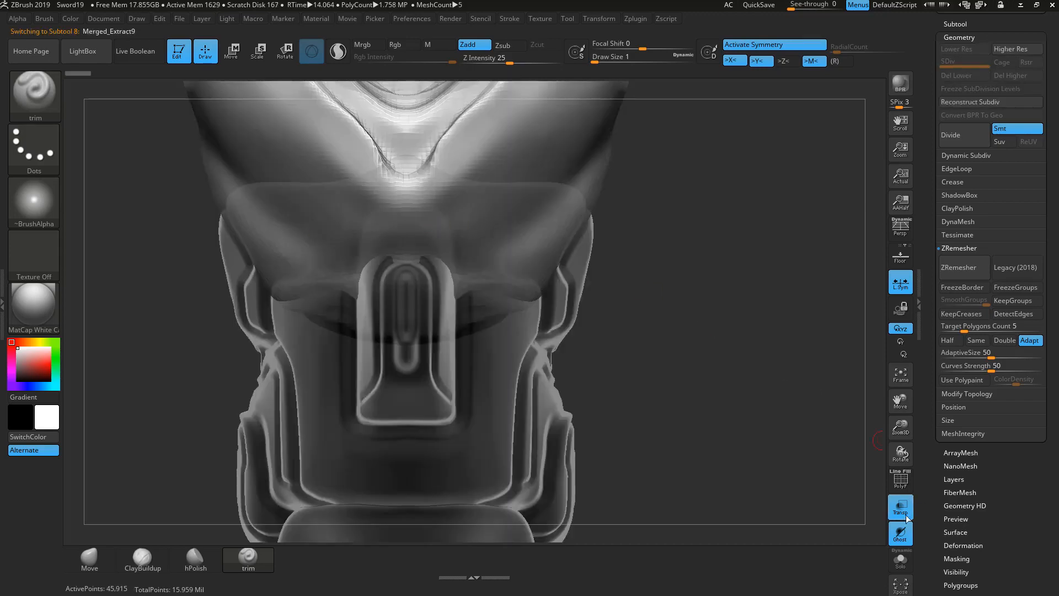
{"action": "left_click", "coordinate": [900, 506]}
{"action": "left_click", "coordinate": [143, 558]}
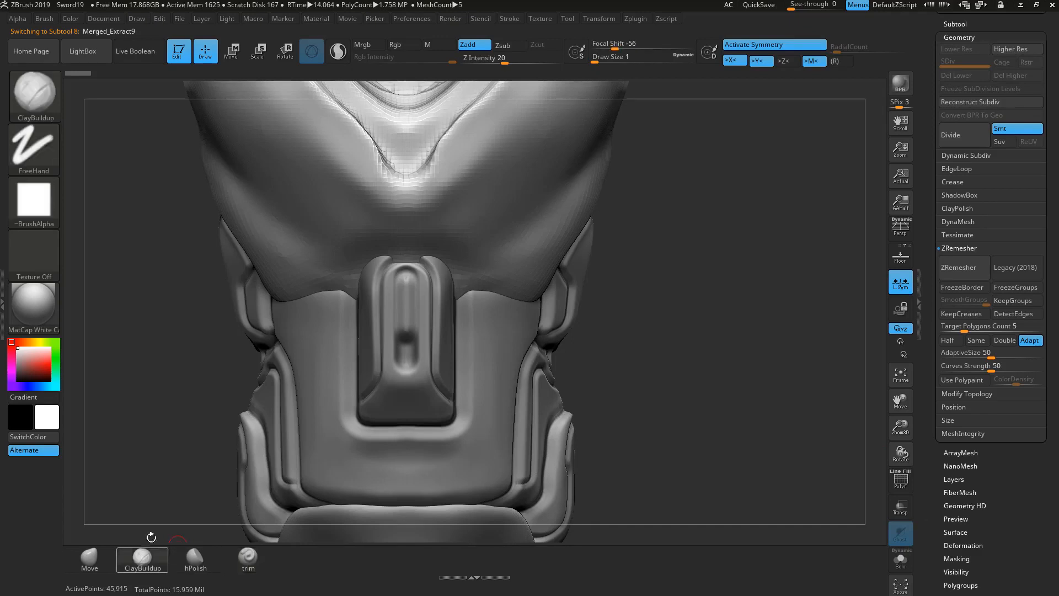
{"action": "key", "text": "space"}
{"action": "mouse_move", "coordinate": [414, 253]}
{"action": "left_mouse_down"}
{"action": "mouse_move", "coordinate": [390, 246]}
{"action": "mouse_move", "coordinate": [445, 238]}
{"action": "mouse_move", "coordinate": [425, 249]}
{"action": "left_mouse_up"}
{"action": "mouse_move", "coordinate": [704, 303]}
{"action": "left_mouse_down"}
{"action": "mouse_move", "coordinate": [674, 279]}
{"action": "mouse_move", "coordinate": [660, 285]}
{"action": "left_mouse_up"}
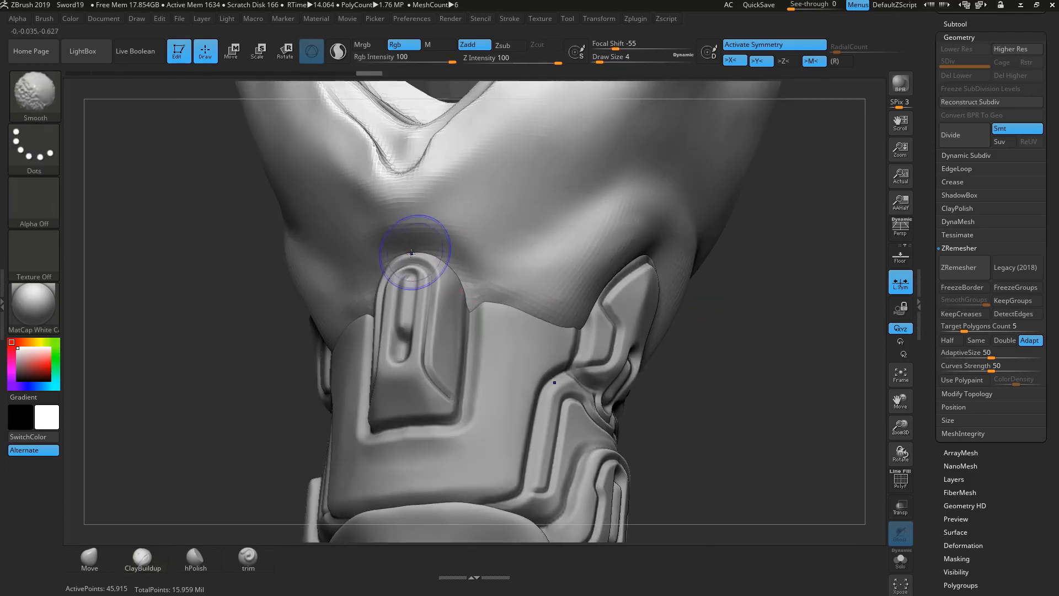
{"action": "mouse_move", "coordinate": [411, 253]}
{"action": "left_mouse_down", "text": "shift"}
{"action": "mouse_move", "coordinate": [390, 249]}
{"action": "mouse_move", "coordinate": [513, 276]}
{"action": "left_mouse_up", "text": "shift"}
Step: Refine and smooth the lower edge of the part above the collar, between the tapered and pointed blocks, with ClayBuildup
{"action": "mouse_move", "coordinate": [752, 359]}
{"action": "left_mouse_down"}
{"action": "mouse_move", "coordinate": [763, 390]}
{"action": "mouse_move", "coordinate": [696, 338]}
{"action": "left_mouse_up"}
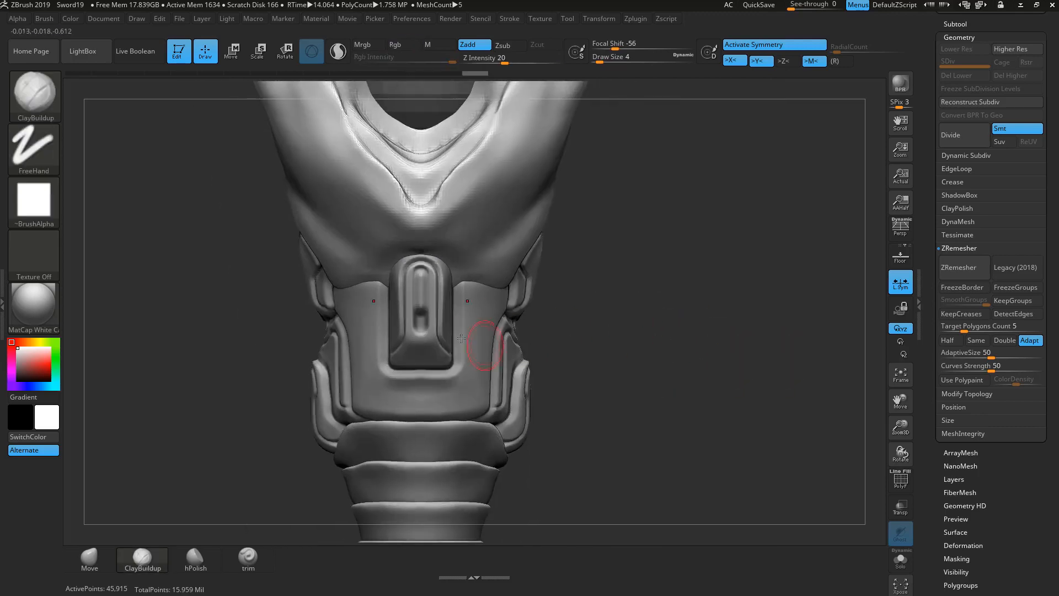
{"action": "left_click_drag", "start_coordinate": [631, 319], "coordinate": [486, 315], "text": "shift"}
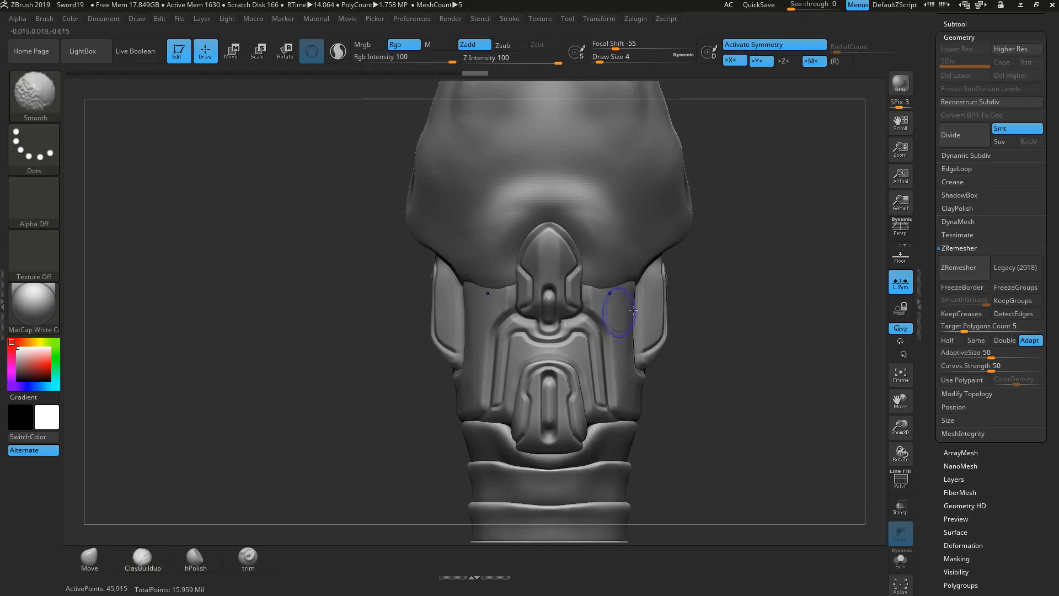
{"action": "left_click_drag", "start_coordinate": [764, 328], "coordinate": [704, 319]}
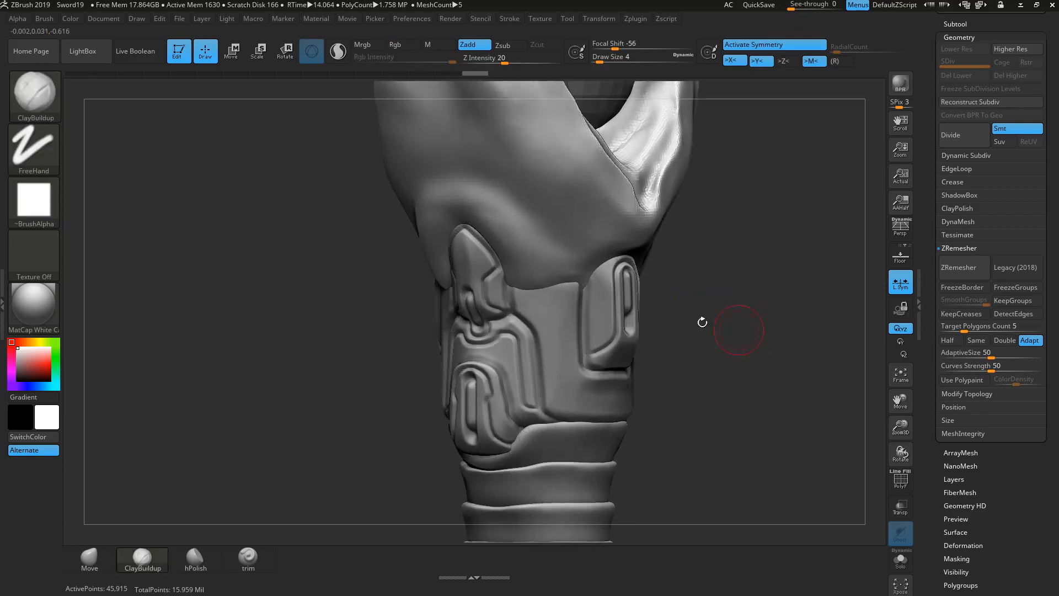
{"action": "left_click_drag", "start_coordinate": [513, 295], "coordinate": [617, 296], "text": "alt"}
{"action": "left_click_drag", "start_coordinate": [714, 300], "coordinate": [660, 287]}
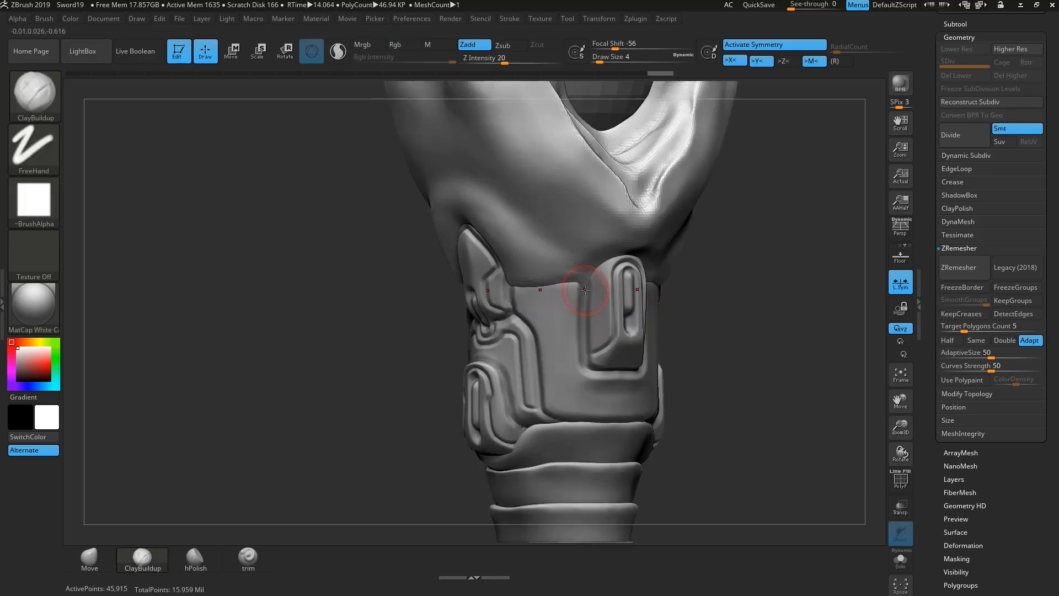
{"action": "left_click_drag", "start_coordinate": [757, 292], "coordinate": [667, 297]}
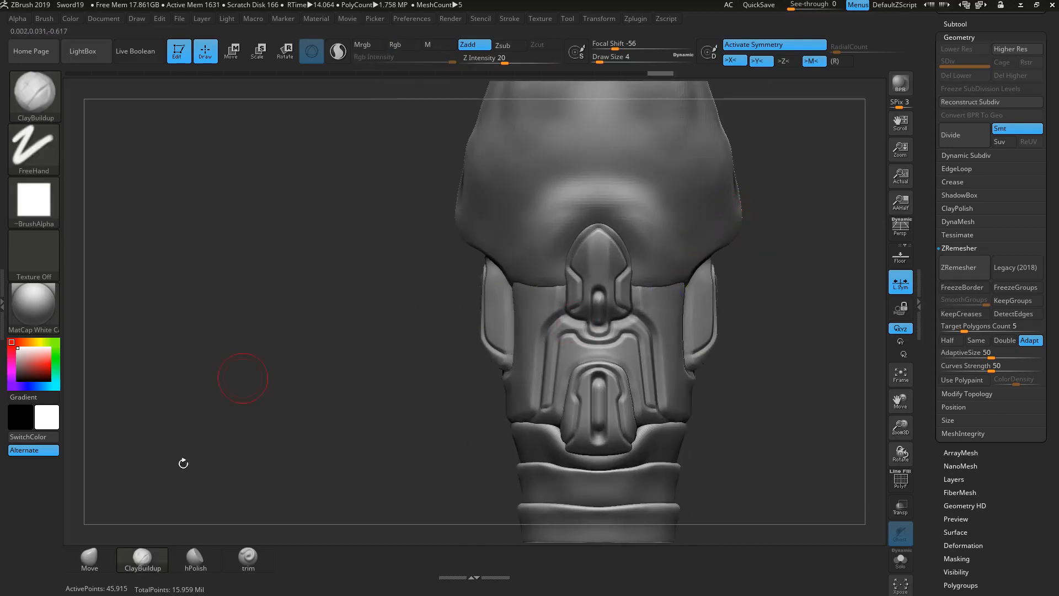
Step: Switch back to the trim brush at draw size 1 and make the collar active, framing its pointed-block face up close
{"action": "left_click", "coordinate": [248, 556]}
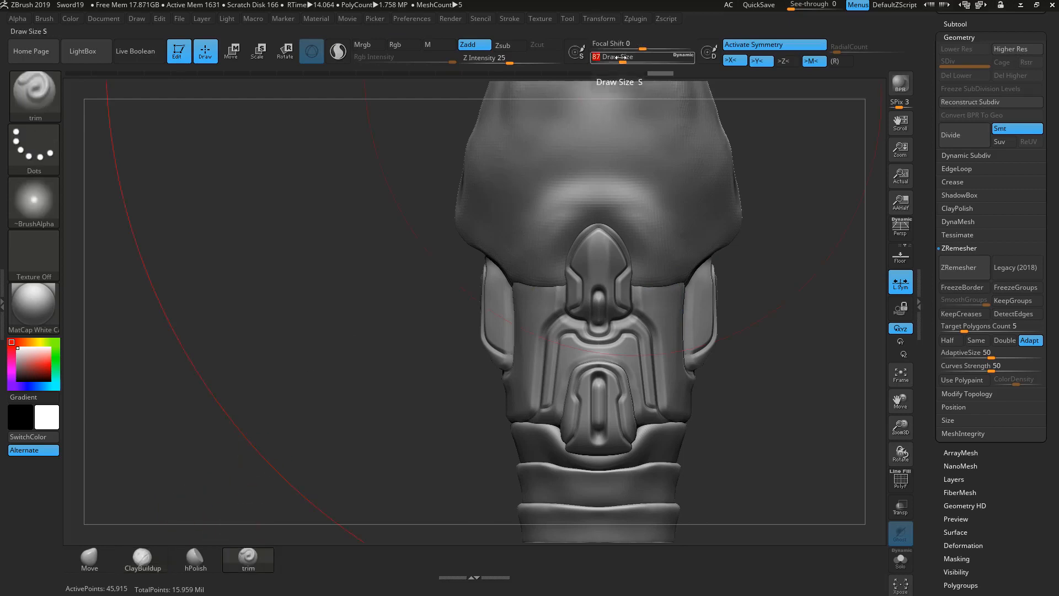
{"action": "key", "text": "Return"}
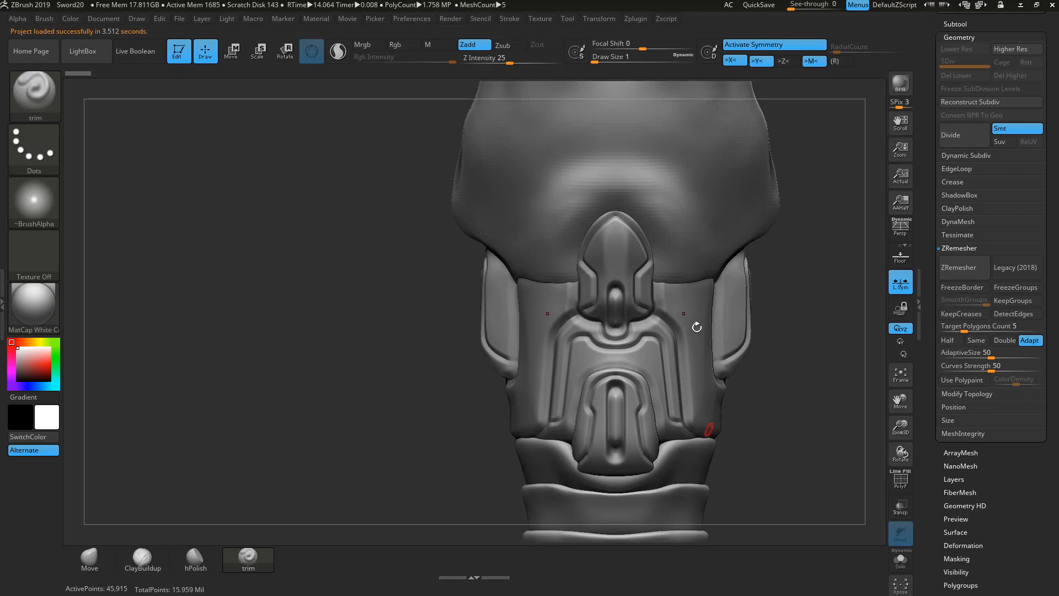
{"action": "left_click", "coordinate": [685, 323], "text": "alt"}
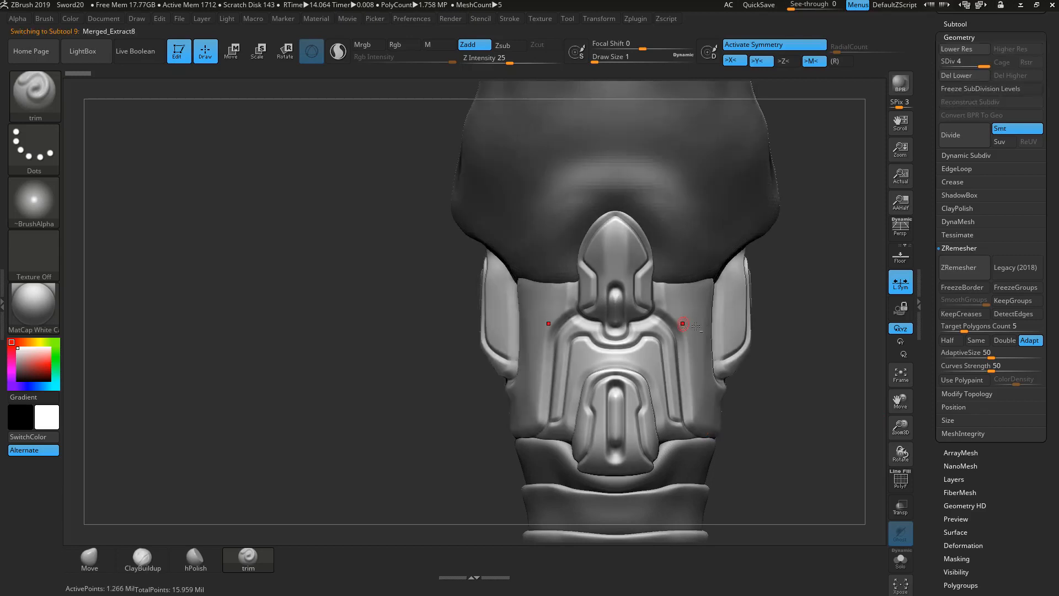
{"action": "left_click_drag", "start_coordinate": [805, 398], "coordinate": [816, 416], "text": "alt"}
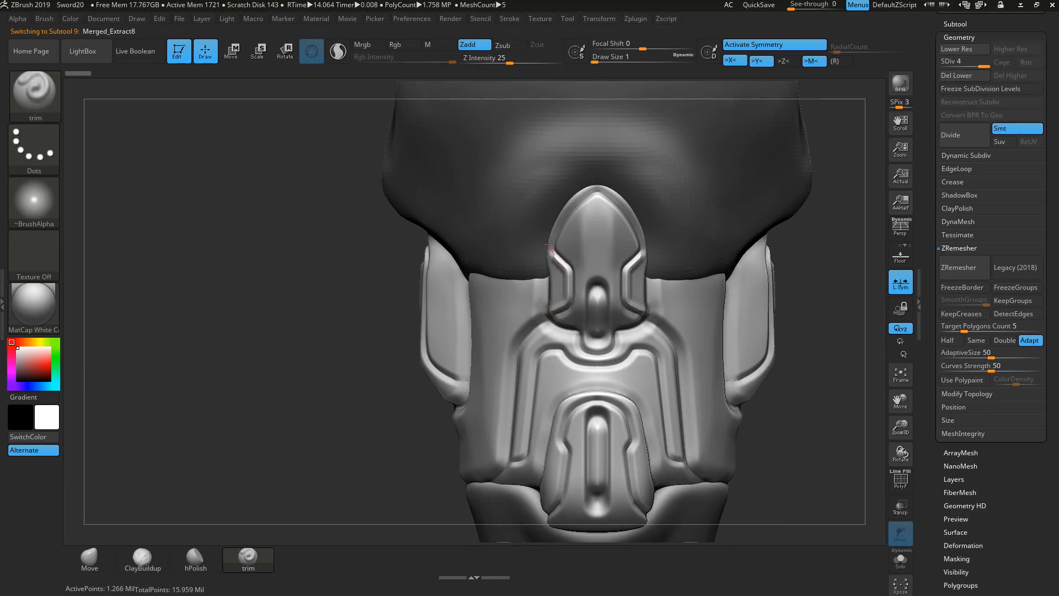
Step: Carve an edge groove around the pointed block's tip and a stepped inner groove inside the arched panel below it
{"action": "left_click_drag", "start_coordinate": [551, 243], "coordinate": [599, 187]}
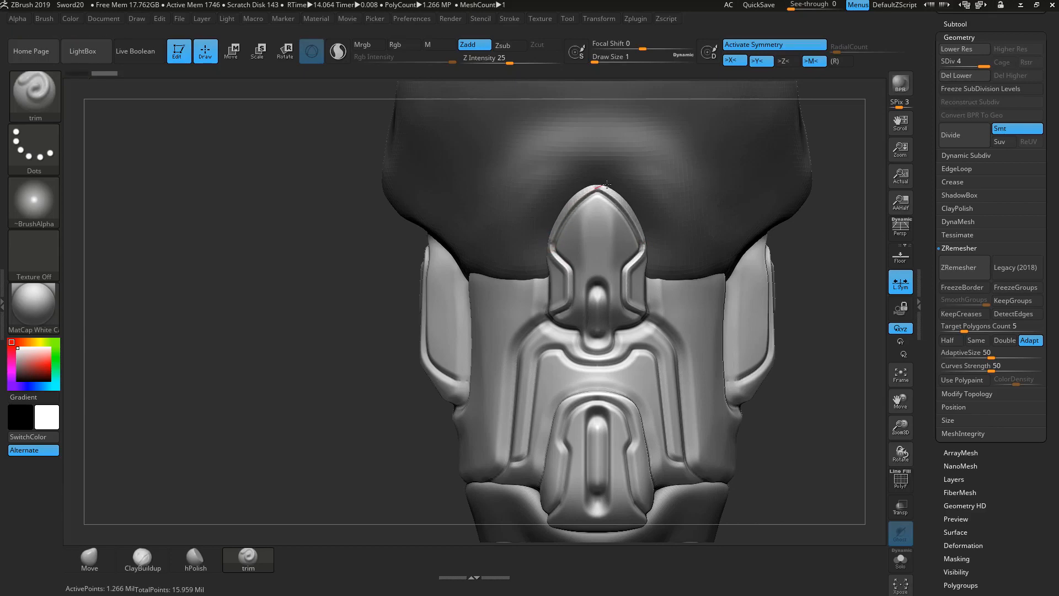
{"action": "mouse_move", "coordinate": [331, 332]}
{"action": "left_mouse_down"}
{"action": "mouse_move", "coordinate": [249, 355]}
{"action": "mouse_move", "coordinate": [267, 369]}
{"action": "mouse_move", "coordinate": [309, 358]}
{"action": "mouse_move", "coordinate": [348, 328]}
{"action": "left_mouse_up"}
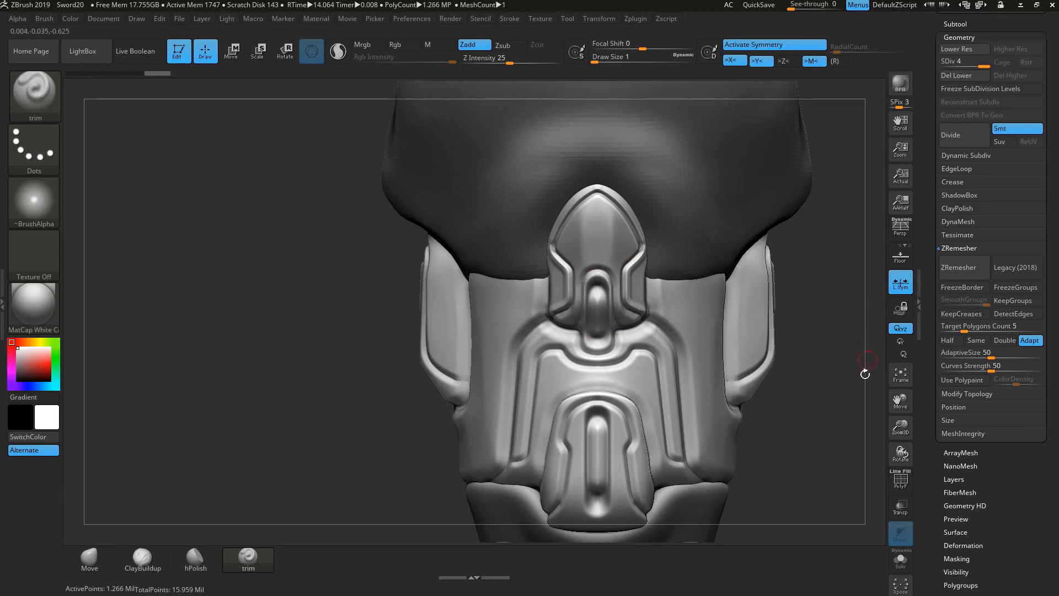
{"action": "left_click_drag", "start_coordinate": [789, 415], "coordinate": [809, 360], "text": "alt"}
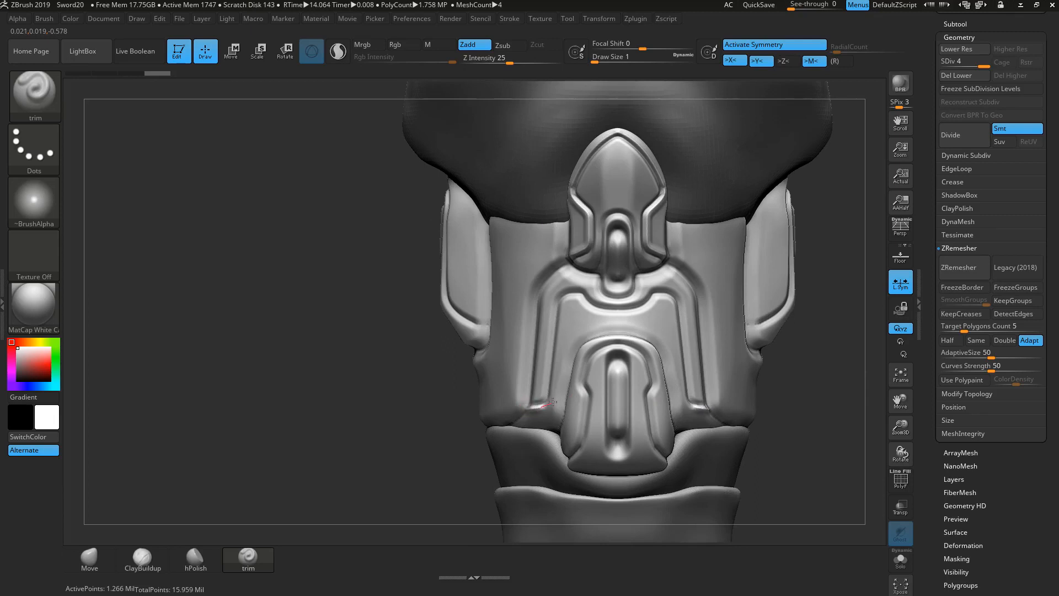
{"action": "mouse_move", "coordinate": [552, 402]}
{"action": "left_mouse_down"}
{"action": "mouse_move", "coordinate": [571, 293]}
{"action": "mouse_move", "coordinate": [632, 317]}
{"action": "left_mouse_up"}
Step: Turn on transparency and carve a notched outline groove up both sides and over the top of the rounded block below the arched panel
{"action": "left_click_drag", "start_coordinate": [811, 347], "coordinate": [791, 243], "text": "alt"}
{"action": "left_click", "coordinate": [900, 507]}
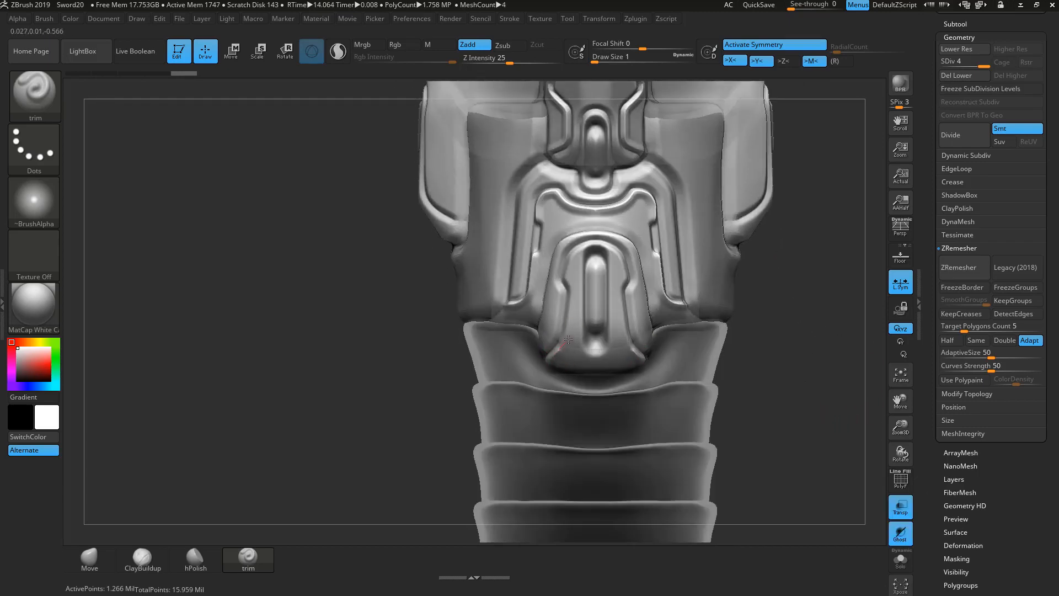
{"action": "left_click_drag", "start_coordinate": [574, 287], "coordinate": [574, 286]}
{"action": "mouse_move", "coordinate": [573, 292]}
{"action": "left_mouse_down"}
{"action": "mouse_move", "coordinate": [567, 271]}
{"action": "mouse_move", "coordinate": [577, 250]}
{"action": "mouse_move", "coordinate": [604, 241]}
{"action": "mouse_move", "coordinate": [644, 249]}
{"action": "left_mouse_up"}
{"action": "mouse_move", "coordinate": [826, 376]}
{"action": "left_mouse_down"}
{"action": "mouse_move", "coordinate": [819, 381]}
{"action": "mouse_move", "coordinate": [829, 388]}
{"action": "left_mouse_up"}
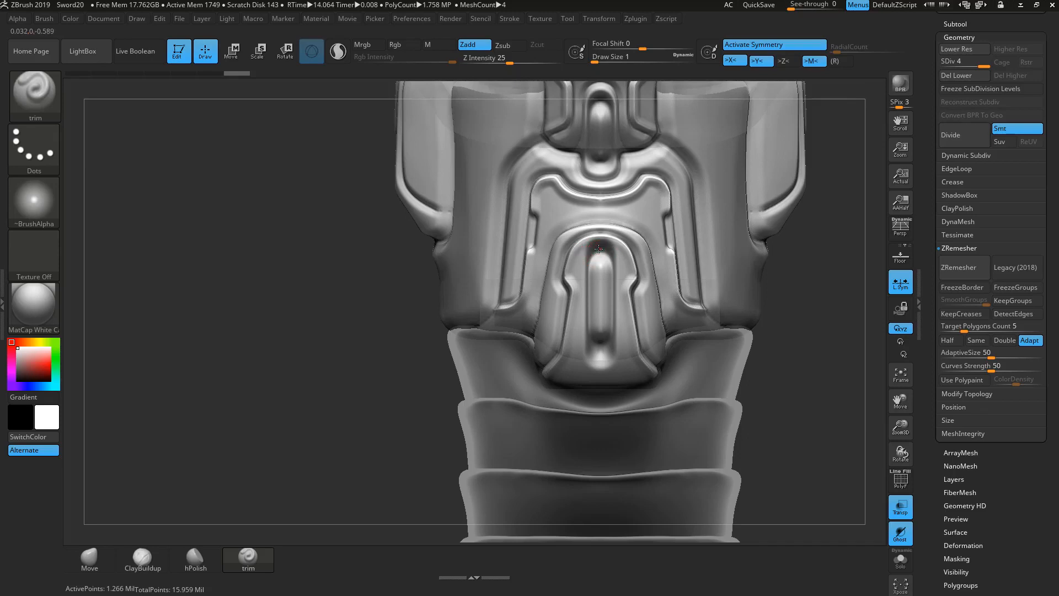
Step: Carve a second groove along the sides of the rounded block's slot, flaring at its lower edge, and turn off transparency
{"action": "left_click_drag", "start_coordinate": [580, 255], "coordinate": [579, 272]}
{"action": "left_click_drag", "start_coordinate": [579, 356], "coordinate": [566, 381]}
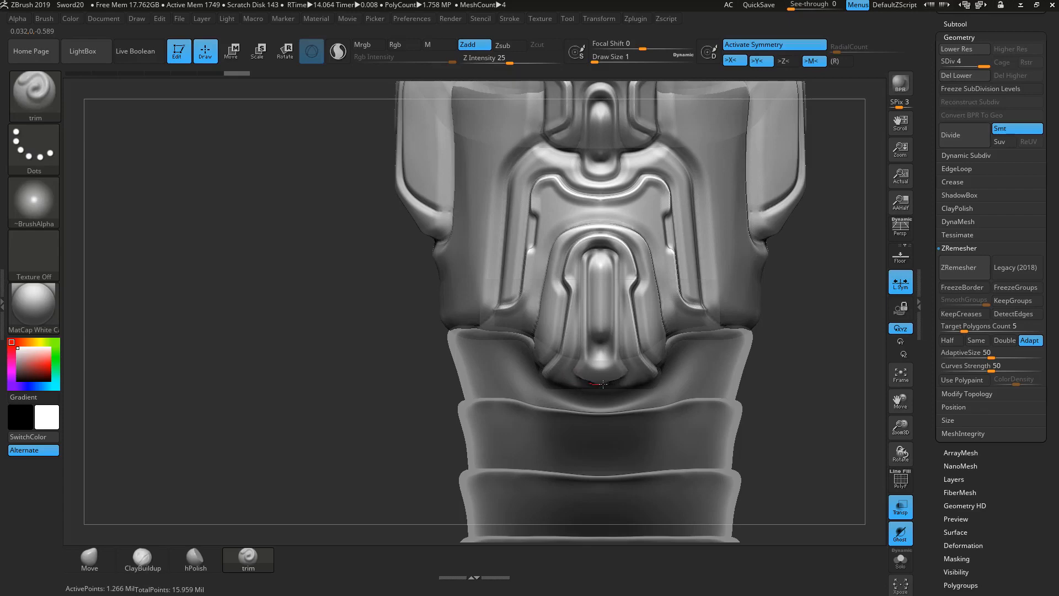
{"action": "left_click_drag", "start_coordinate": [835, 386], "coordinate": [823, 364]}
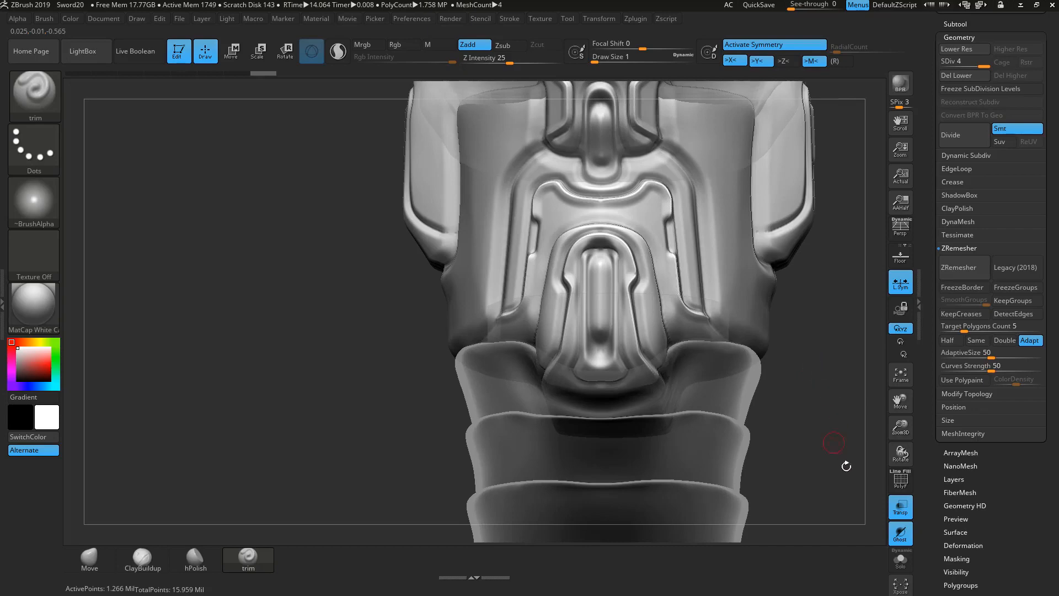
{"action": "left_click", "coordinate": [903, 505]}
{"action": "mouse_move", "coordinate": [828, 432]}
{"action": "left_mouse_down"}
{"action": "mouse_move", "coordinate": [739, 293]}
{"action": "mouse_move", "coordinate": [752, 303]}
{"action": "mouse_move", "coordinate": [744, 318]}
{"action": "mouse_move", "coordinate": [773, 336]}
{"action": "mouse_move", "coordinate": [856, 339]}
{"action": "mouse_move", "coordinate": [700, 334]}
{"action": "left_mouse_up"}
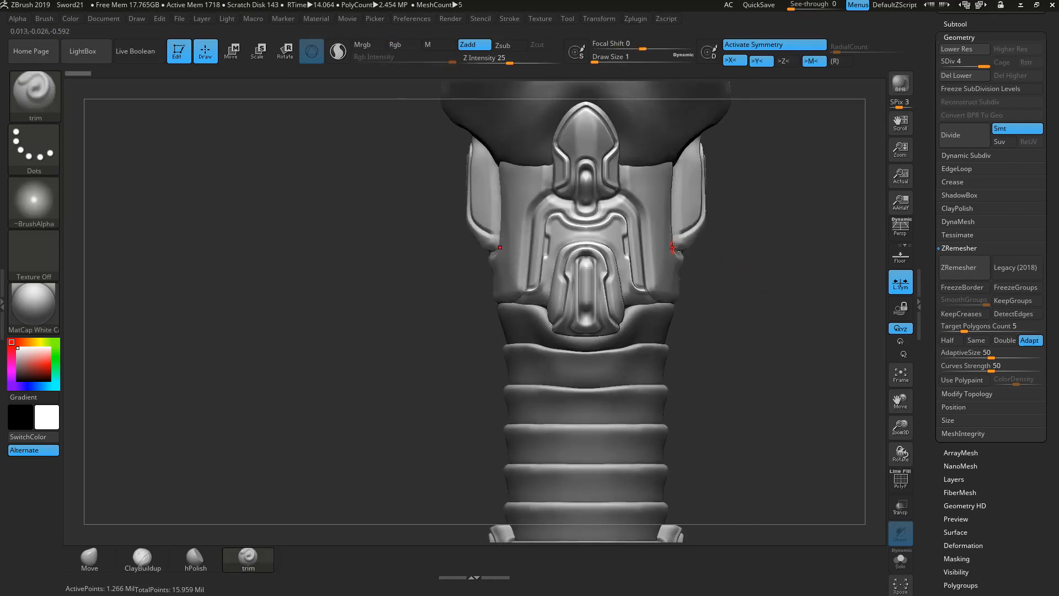
Step: Carve a thin groove along the lower edge of the collar's tapered-block face
{"action": "mouse_move", "coordinate": [673, 247]}
{"action": "left_mouse_down", "text": "alt"}
{"action": "mouse_move", "coordinate": [619, 156]}
{"action": "mouse_move", "coordinate": [612, 185]}
{"action": "mouse_move", "coordinate": [625, 266]}
{"action": "mouse_move", "coordinate": [636, 313]}
{"action": "mouse_move", "coordinate": [654, 331]}
{"action": "left_mouse_up", "text": "alt"}
{"action": "mouse_move", "coordinate": [756, 331]}
{"action": "left_mouse_down"}
{"action": "mouse_move", "coordinate": [808, 329]}
{"action": "mouse_move", "coordinate": [709, 313]}
{"action": "left_mouse_up"}
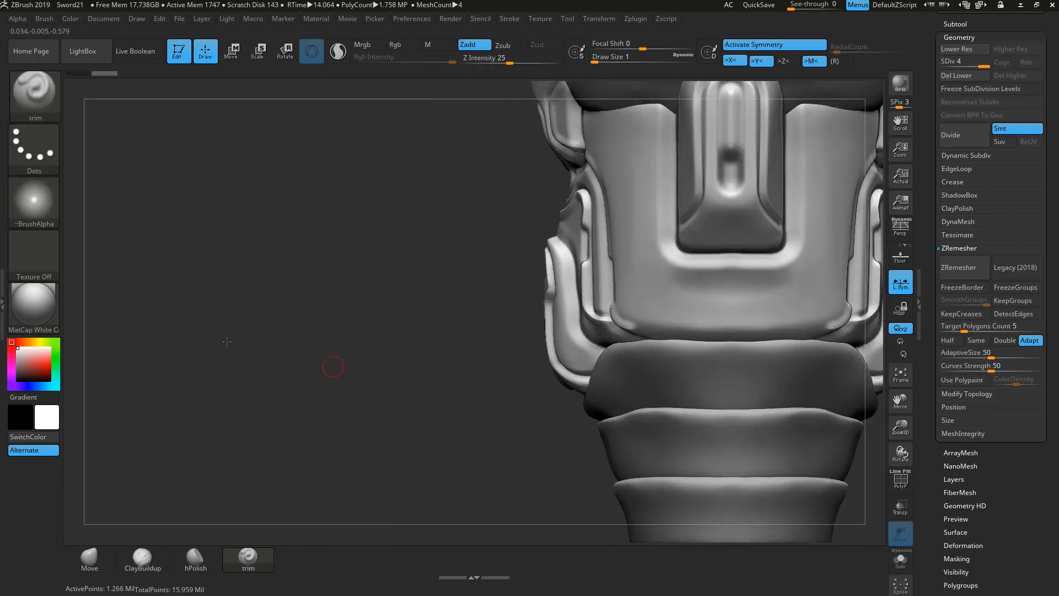
{"action": "mouse_move", "coordinate": [331, 371]}
{"action": "left_mouse_down"}
{"action": "mouse_move", "coordinate": [497, 310]}
{"action": "mouse_move", "coordinate": [631, 306]}
{"action": "left_mouse_up"}
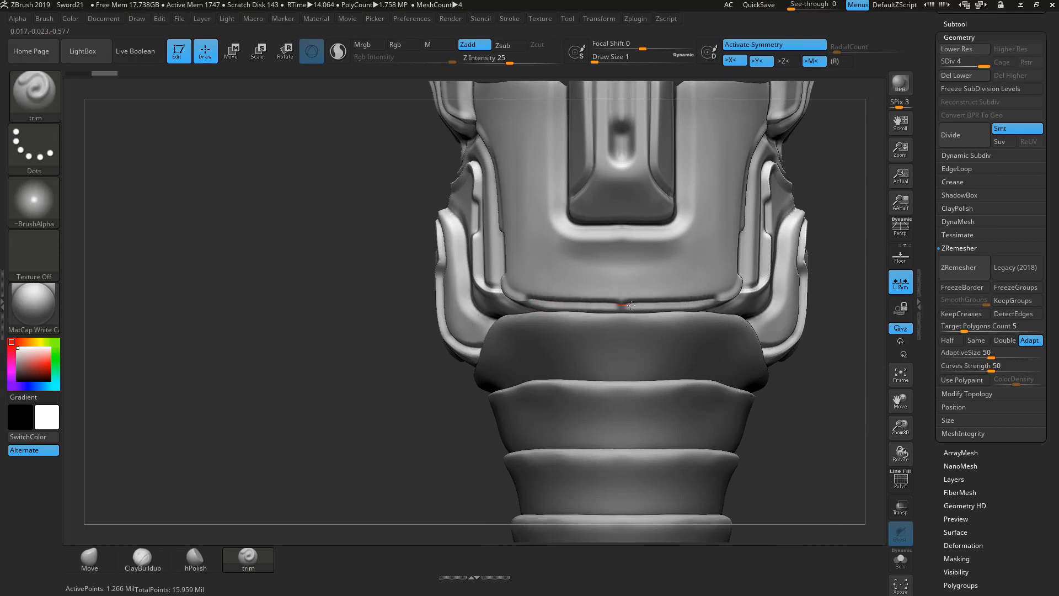
{"action": "mouse_move", "coordinate": [331, 400]}
{"action": "left_mouse_down", "text": "alt"}
{"action": "mouse_move", "coordinate": [309, 364]}
{"action": "mouse_move", "coordinate": [331, 345]}
{"action": "mouse_move", "coordinate": [302, 349]}
{"action": "mouse_move", "coordinate": [338, 339]}
{"action": "mouse_move", "coordinate": [334, 422]}
{"action": "left_mouse_up", "text": "alt"}
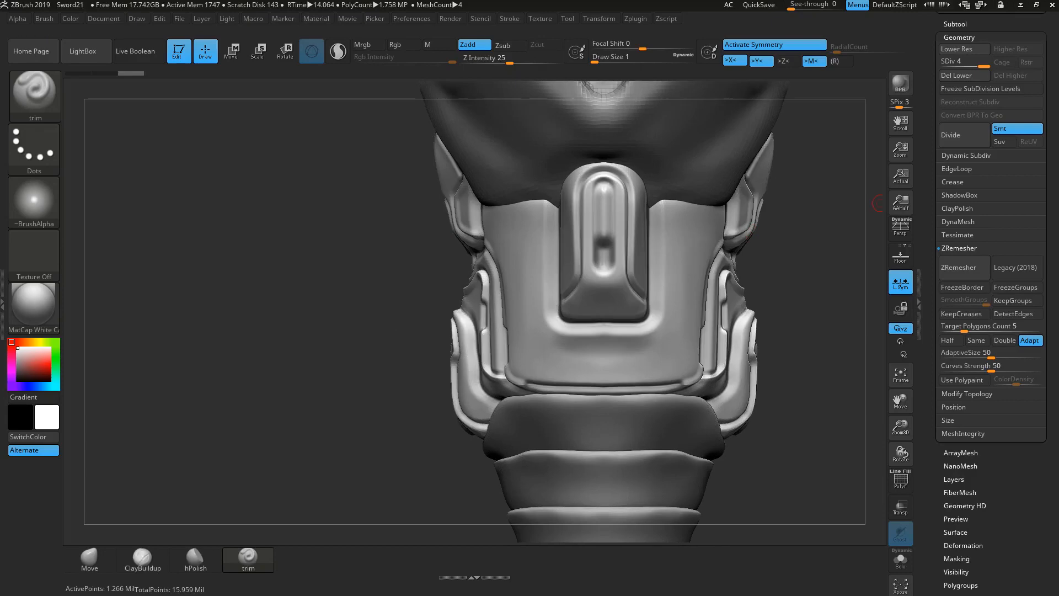
Step: Turn on transparency and carve a panel groove along the face's upper edge, stepping down both sides into a U beneath the tapered block
{"action": "left_click", "coordinate": [900, 508]}
{"action": "mouse_move", "coordinate": [508, 421]}
{"action": "left_mouse_down"}
{"action": "mouse_move", "coordinate": [516, 402]}
{"action": "mouse_move", "coordinate": [471, 191]}
{"action": "mouse_move", "coordinate": [453, 210]}
{"action": "left_mouse_up"}
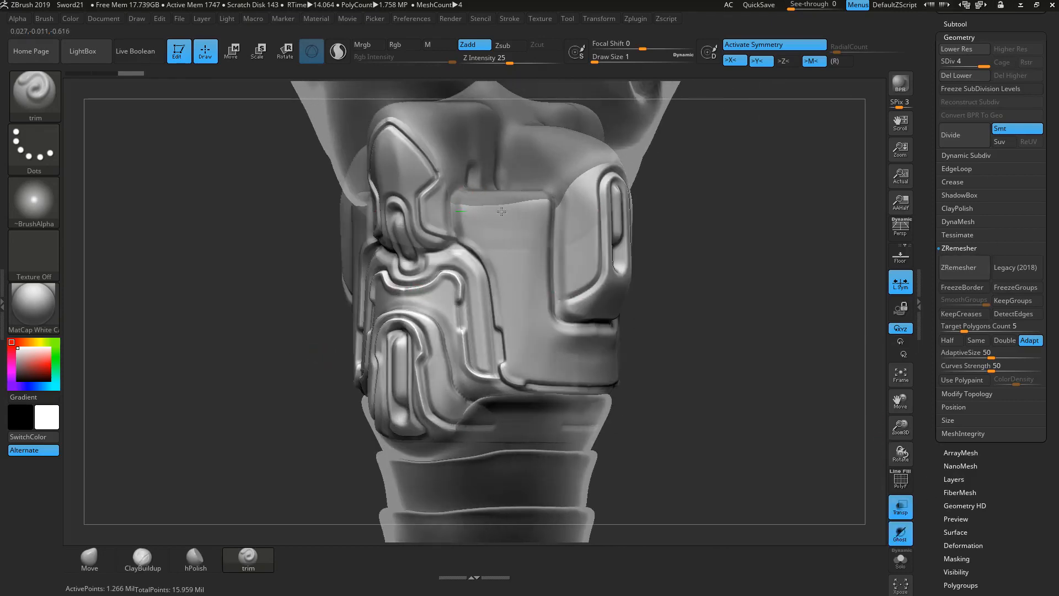
{"action": "left_click_drag", "start_coordinate": [544, 212], "coordinate": [549, 226]}
{"action": "left_click_drag", "start_coordinate": [787, 268], "coordinate": [733, 251]}
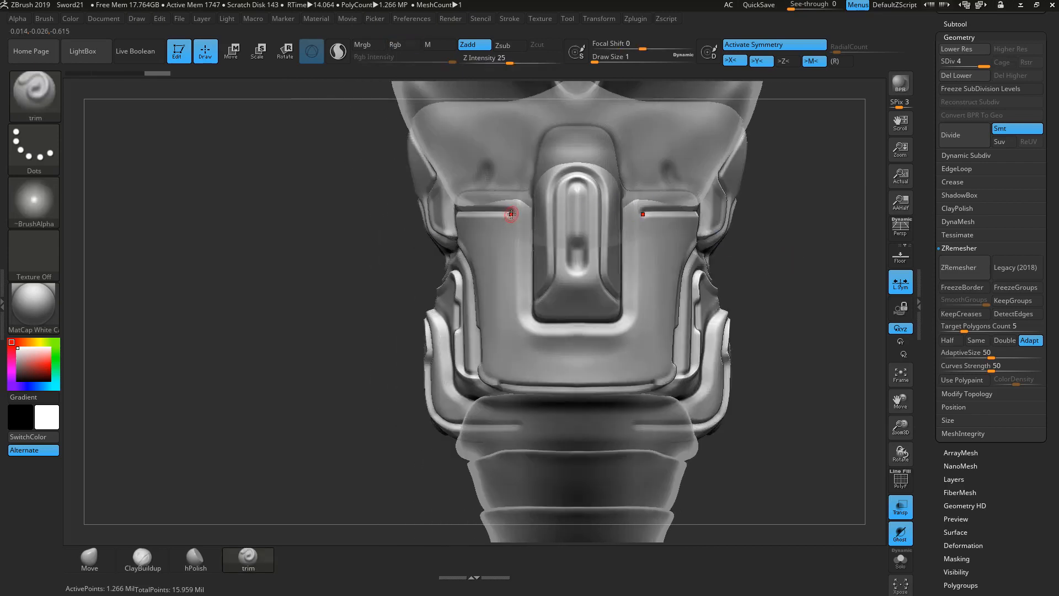
{"action": "left_click_drag", "start_coordinate": [512, 277], "coordinate": [513, 279]}
{"action": "mouse_move", "coordinate": [519, 282]}
{"action": "left_mouse_down"}
{"action": "mouse_move", "coordinate": [525, 324]}
{"action": "mouse_move", "coordinate": [590, 332]}
{"action": "left_mouse_up"}
{"action": "mouse_move", "coordinate": [818, 264]}
{"action": "left_mouse_down"}
{"action": "mouse_move", "coordinate": [764, 275]}
{"action": "mouse_move", "coordinate": [862, 271]}
{"action": "mouse_move", "coordinate": [674, 239]}
{"action": "left_mouse_up"}
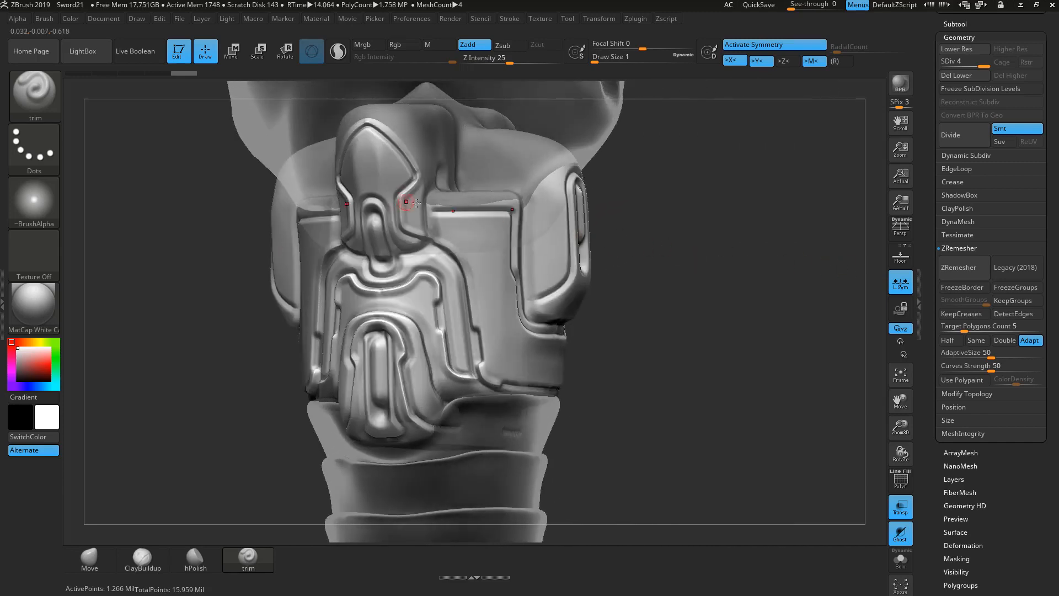
{"action": "mouse_move", "coordinate": [431, 217]}
{"action": "left_mouse_down"}
{"action": "mouse_move", "coordinate": [459, 214]}
{"action": "mouse_move", "coordinate": [432, 213]}
{"action": "mouse_move", "coordinate": [446, 213]}
{"action": "left_mouse_up"}
{"action": "key", "text": "ctrl+z"}
{"action": "left_click_drag", "start_coordinate": [769, 230], "coordinate": [724, 232], "text": "shift"}
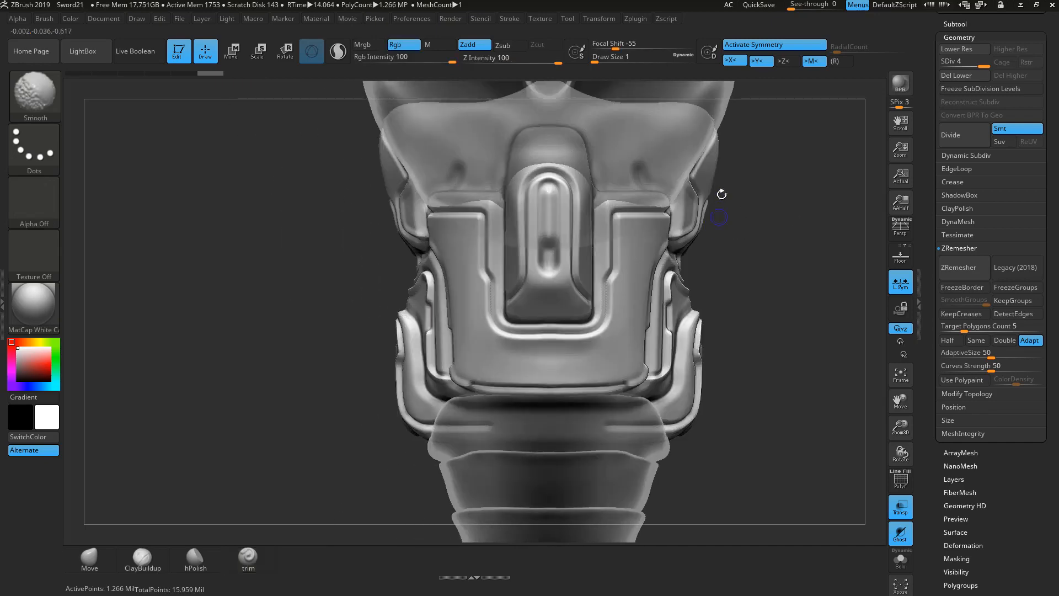
Step: Deepen the seam around the tapered block's sides and lower end with the trim brush
{"action": "left_click_drag", "start_coordinate": [775, 267], "coordinate": [761, 248]}
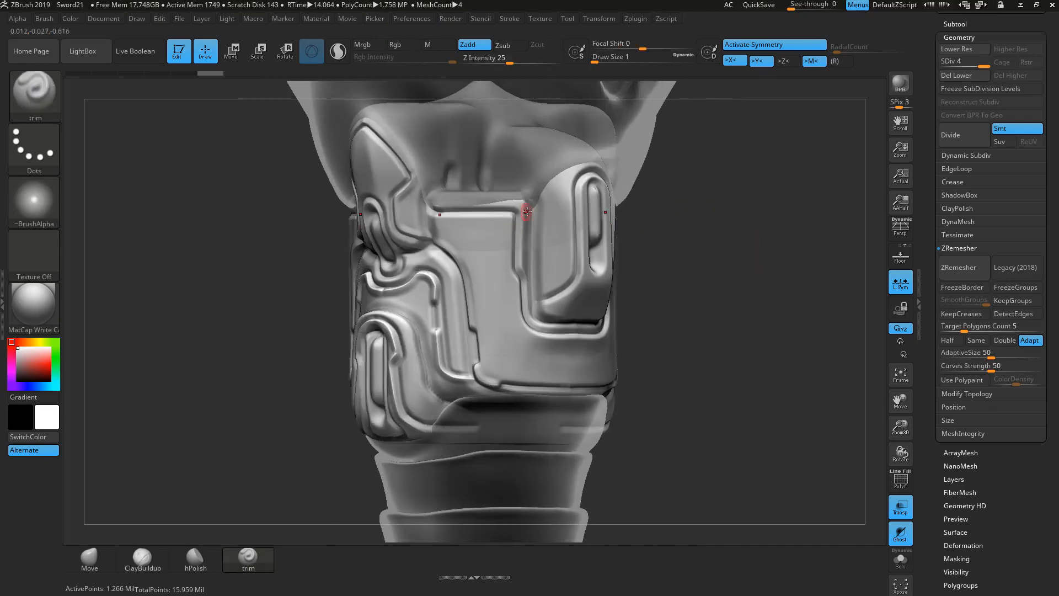
{"action": "left_click_drag", "start_coordinate": [533, 310], "coordinate": [533, 312]}
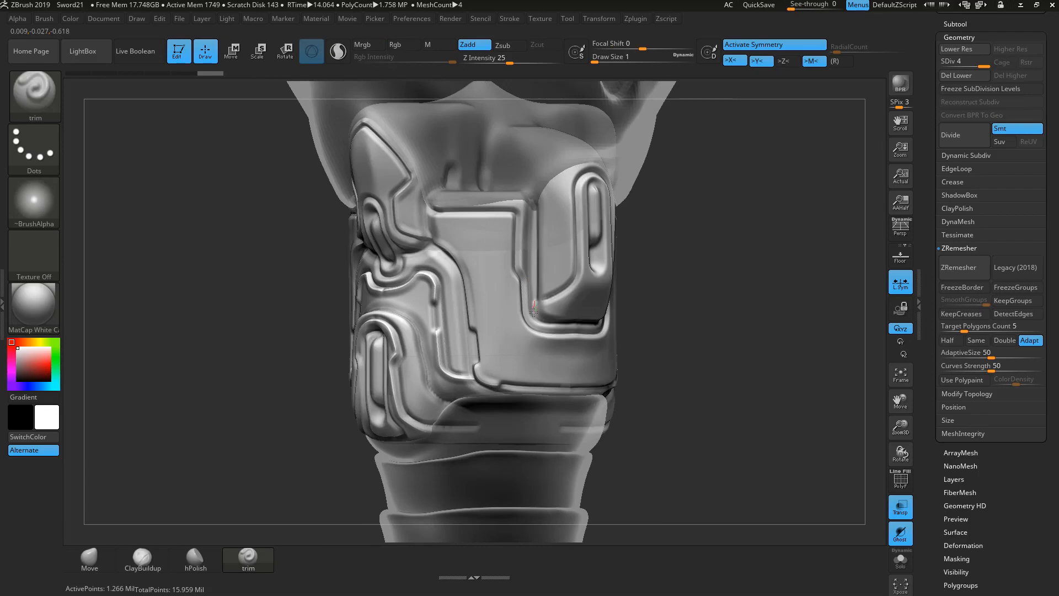
{"action": "left_click_drag", "start_coordinate": [747, 319], "coordinate": [517, 295]}
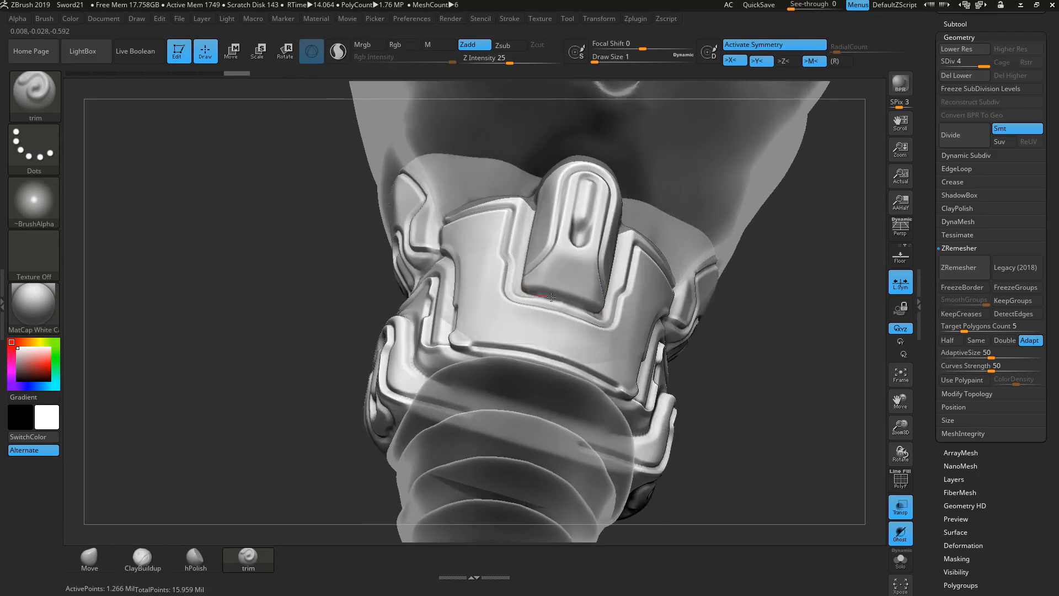
{"action": "left_click_drag", "start_coordinate": [690, 298], "coordinate": [560, 266]}
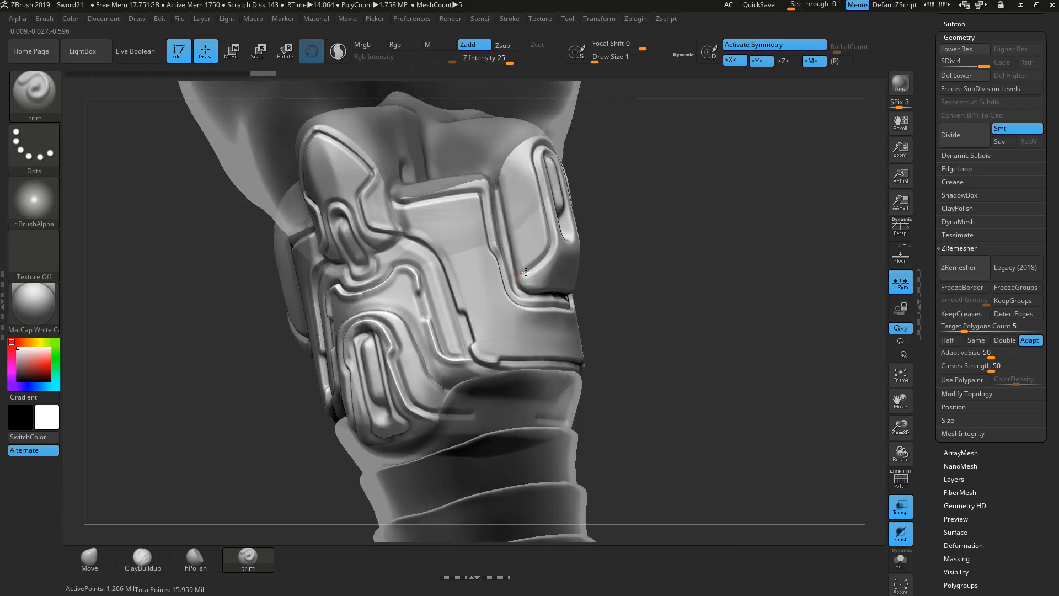
{"action": "left_click_drag", "start_coordinate": [732, 239], "coordinate": [697, 248], "text": "shift"}
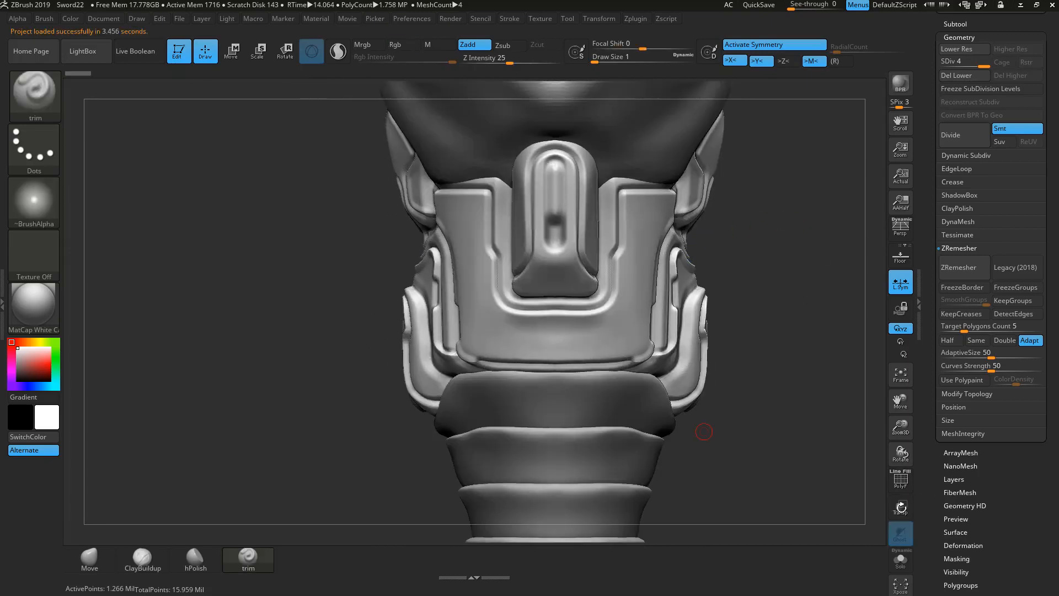
Step: Make the other parts transparent and sharpen the stepped panel groove from the upper edge down the sides and across beneath the tapered block
{"action": "left_click", "coordinate": [900, 508]}
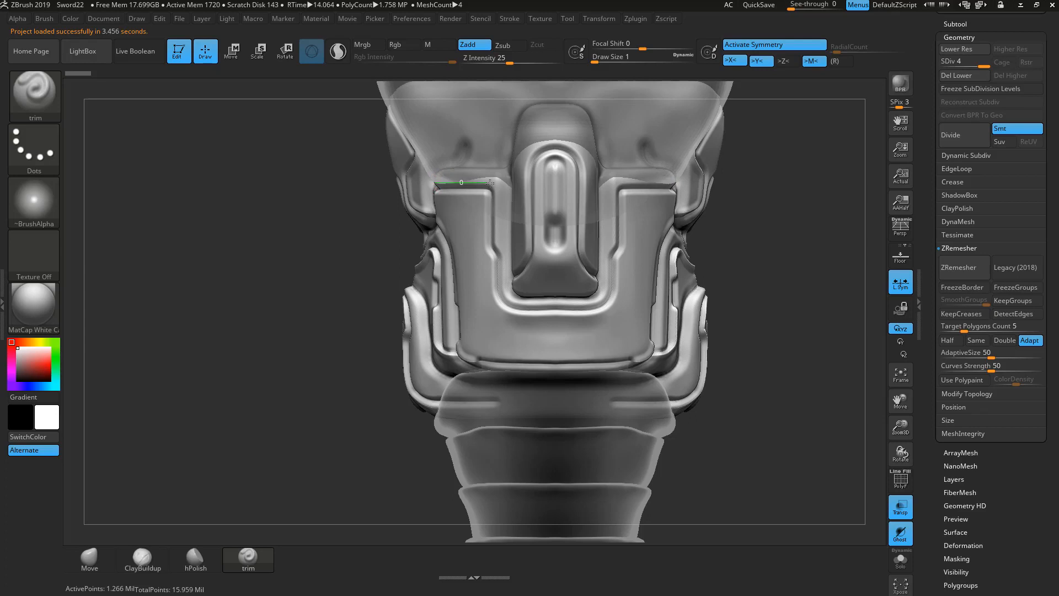
{"action": "left_click_drag", "start_coordinate": [496, 182], "coordinate": [500, 187]}
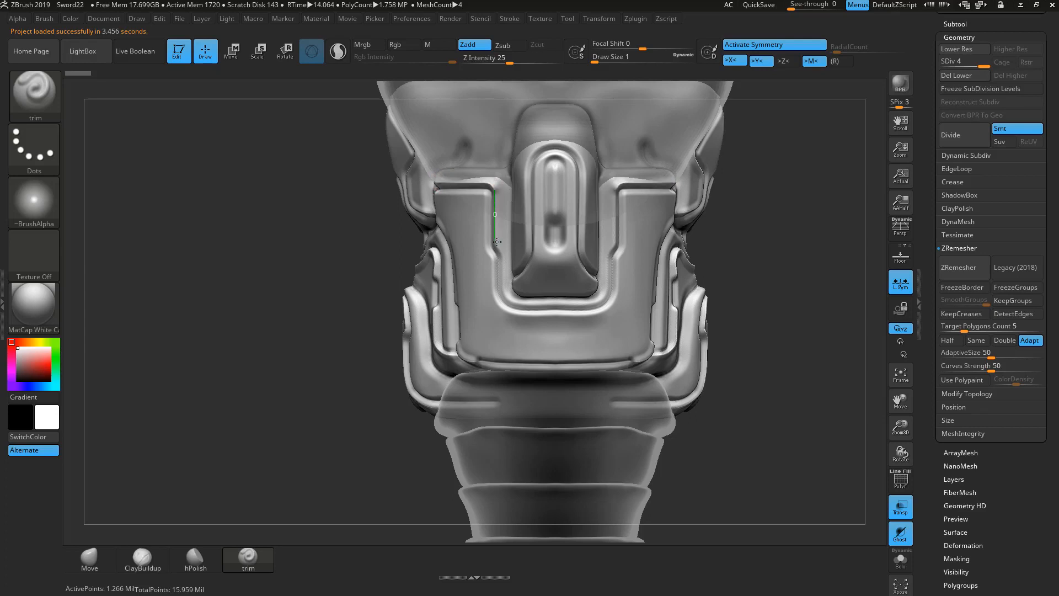
{"action": "left_click_drag", "start_coordinate": [497, 249], "coordinate": [503, 285]}
{"action": "left_click_drag", "start_coordinate": [435, 185], "coordinate": [497, 187]}
{"action": "mouse_move", "coordinate": [496, 193]}
{"action": "left_mouse_down"}
{"action": "mouse_move", "coordinate": [508, 303]}
{"action": "mouse_move", "coordinate": [524, 306]}
{"action": "left_mouse_up"}
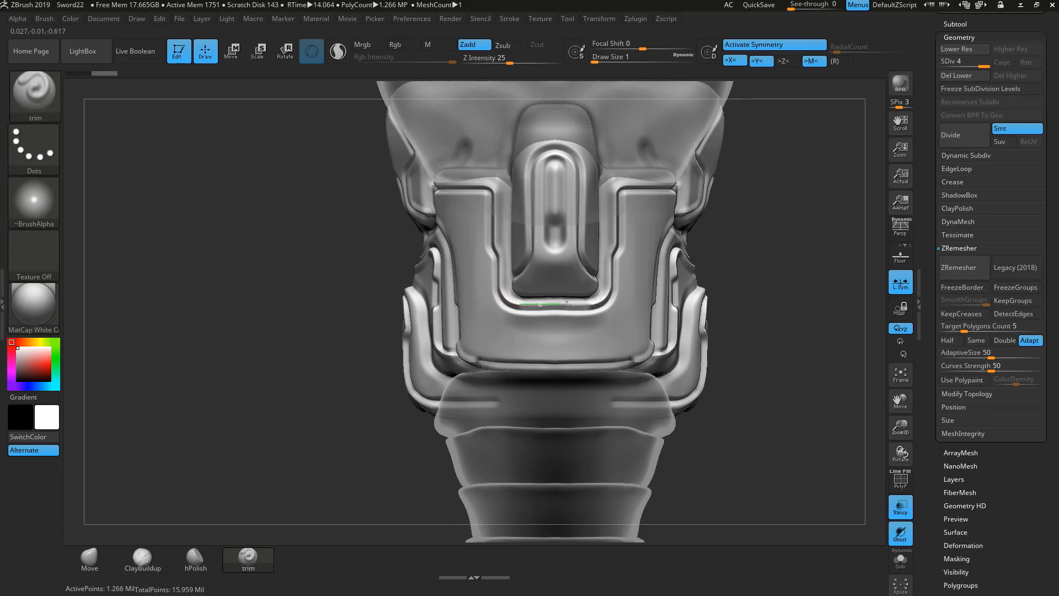
{"action": "left_click_drag", "start_coordinate": [588, 304], "coordinate": [590, 305]}
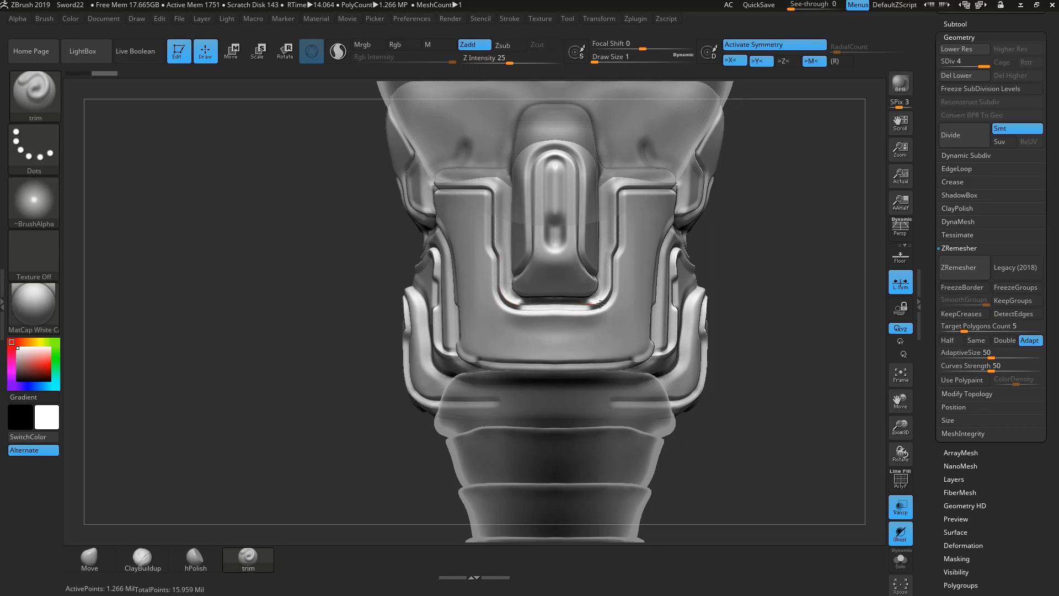
{"action": "left_click_drag", "start_coordinate": [513, 303], "coordinate": [511, 302]}
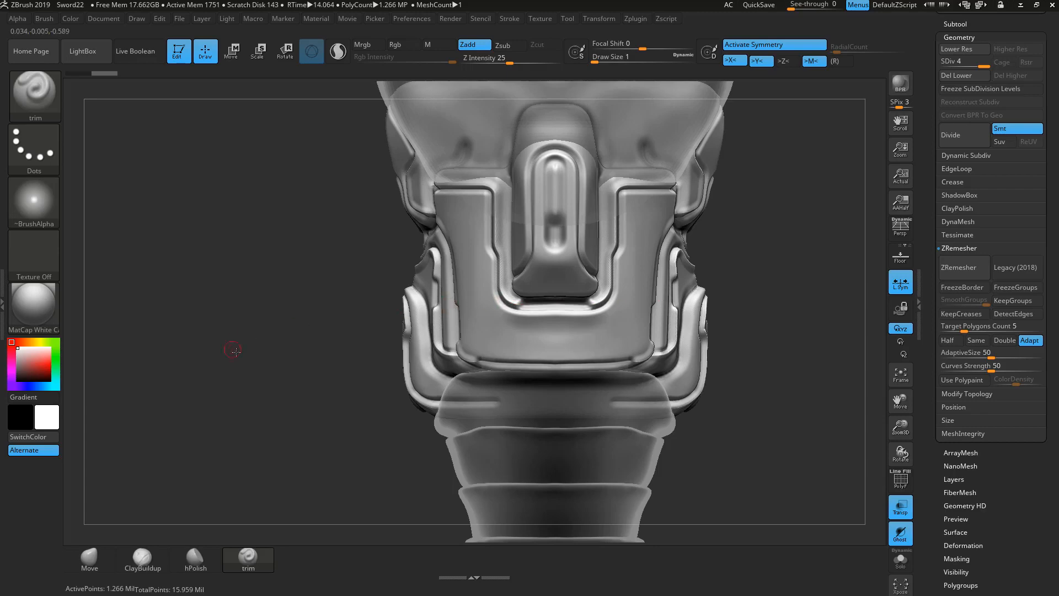
Step: Carve a short horizontal bar detail into the U-shaped groove beneath the tapered block and sharpen both of its ends
{"action": "left_click_drag", "start_coordinate": [231, 351], "coordinate": [309, 381], "text": "alt"}
{"action": "left_click_drag", "start_coordinate": [200, 396], "coordinate": [138, 305], "text": "alt"}
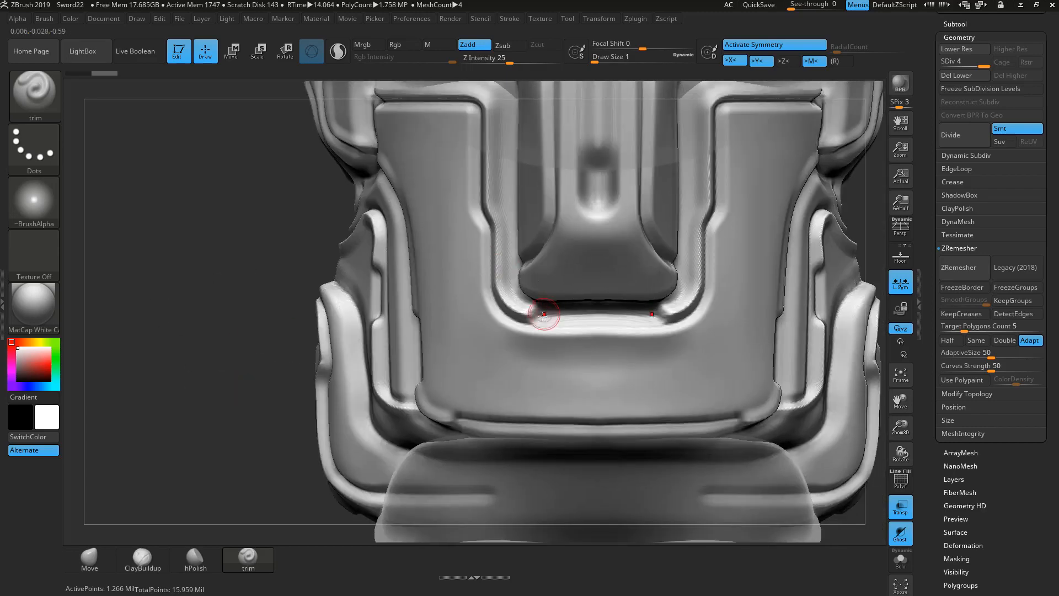
{"action": "left_click_drag", "start_coordinate": [545, 316], "coordinate": [657, 317]}
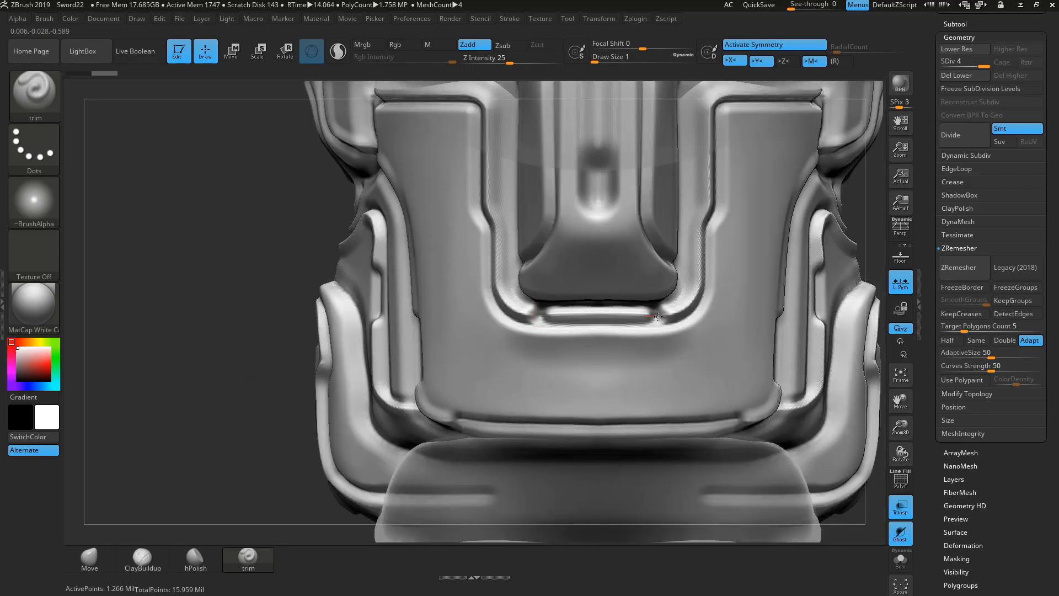
{"action": "left_click_drag", "start_coordinate": [539, 315], "coordinate": [539, 315]}
{"action": "left_click_drag", "start_coordinate": [529, 315], "coordinate": [546, 316]}
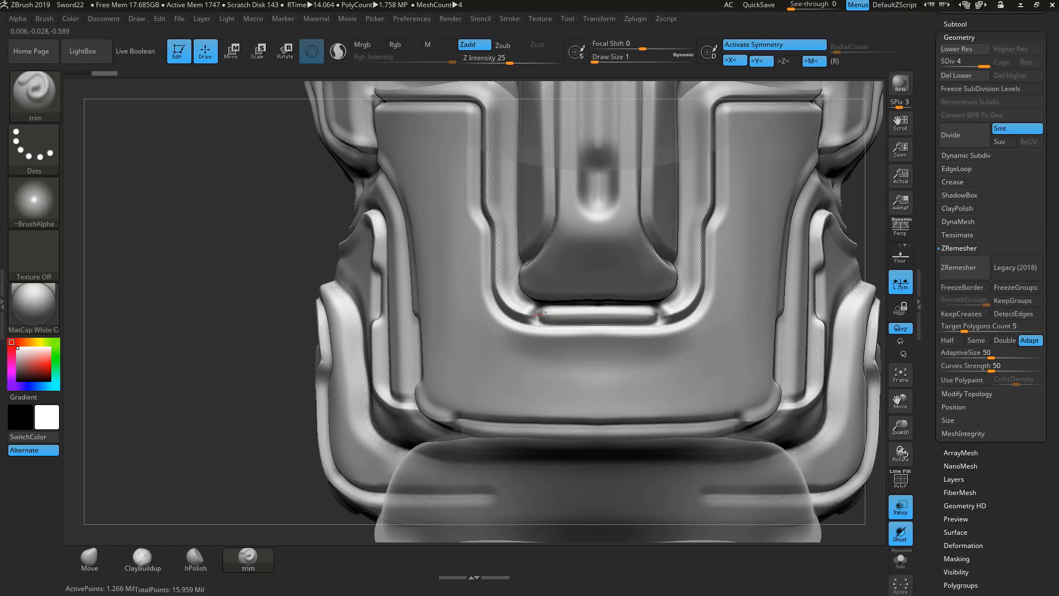
{"action": "left_click_drag", "start_coordinate": [648, 316], "coordinate": [648, 316]}
{"action": "left_click_drag", "start_coordinate": [645, 316], "coordinate": [663, 316]}
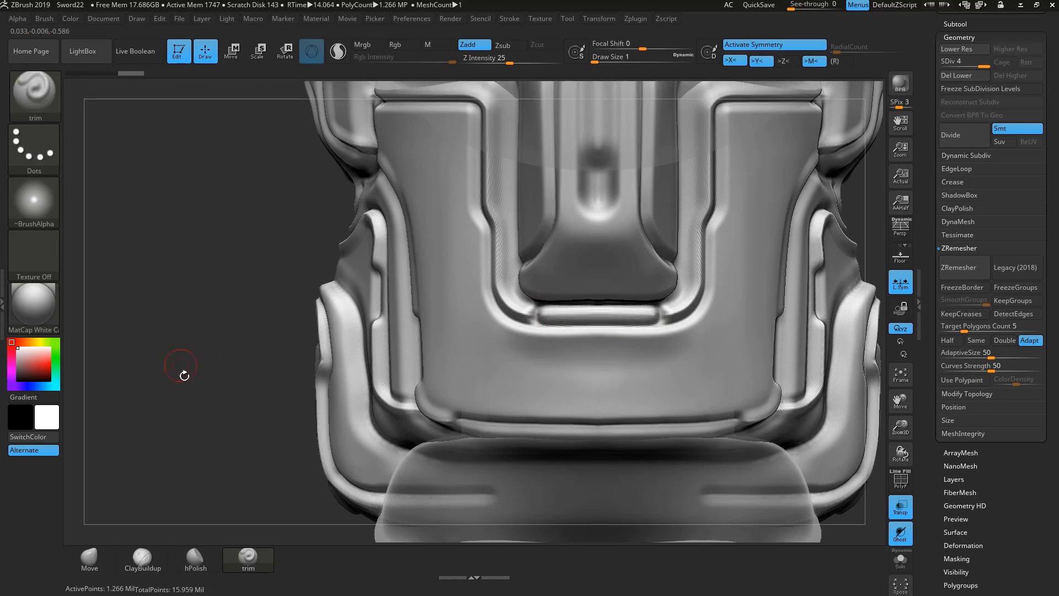
Step: Deepen the groove running along the lower rim of the tapered-block face
{"action": "mouse_move", "coordinate": [221, 384]}
{"action": "left_mouse_down", "text": "alt"}
{"action": "mouse_move", "coordinate": [224, 371]}
{"action": "mouse_move", "coordinate": [185, 343]}
{"action": "mouse_move", "coordinate": [182, 325]}
{"action": "left_mouse_up", "text": "alt"}
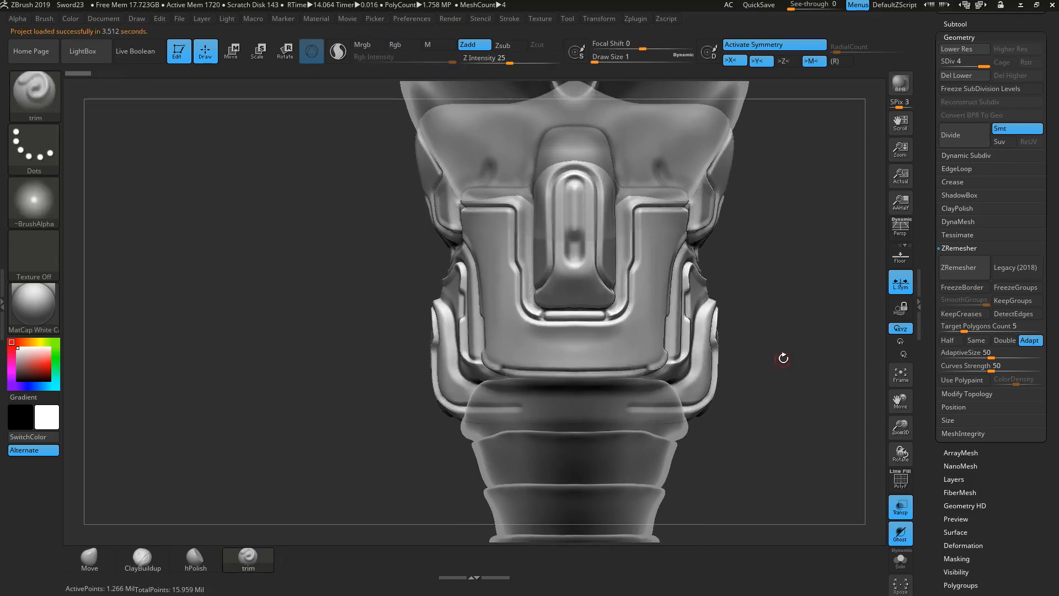
{"action": "left_click_drag", "start_coordinate": [784, 359], "coordinate": [680, 462], "text": "alt"}
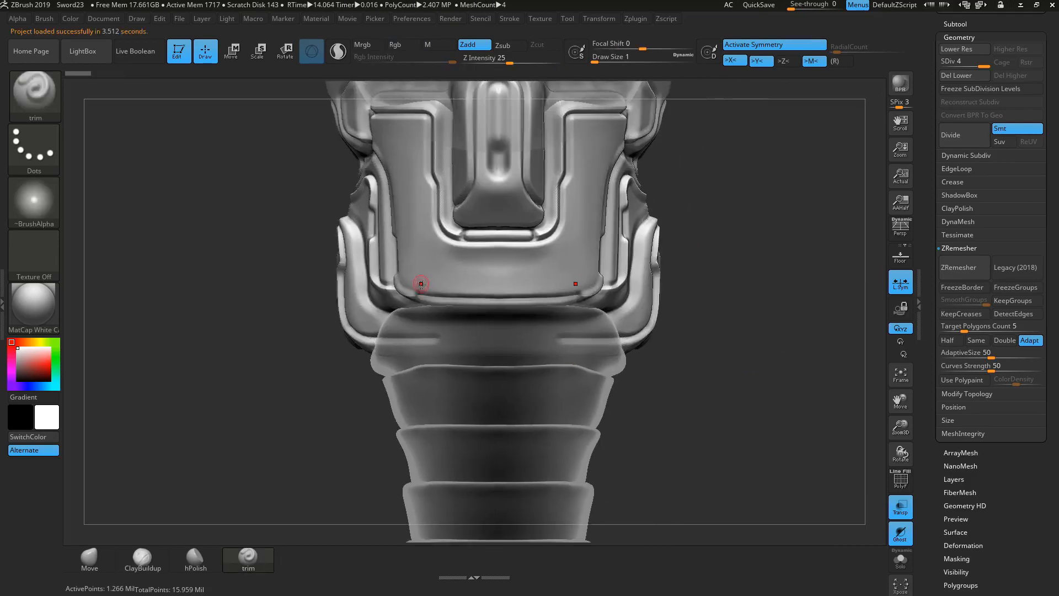
{"action": "left_click_drag", "start_coordinate": [438, 296], "coordinate": [508, 299]}
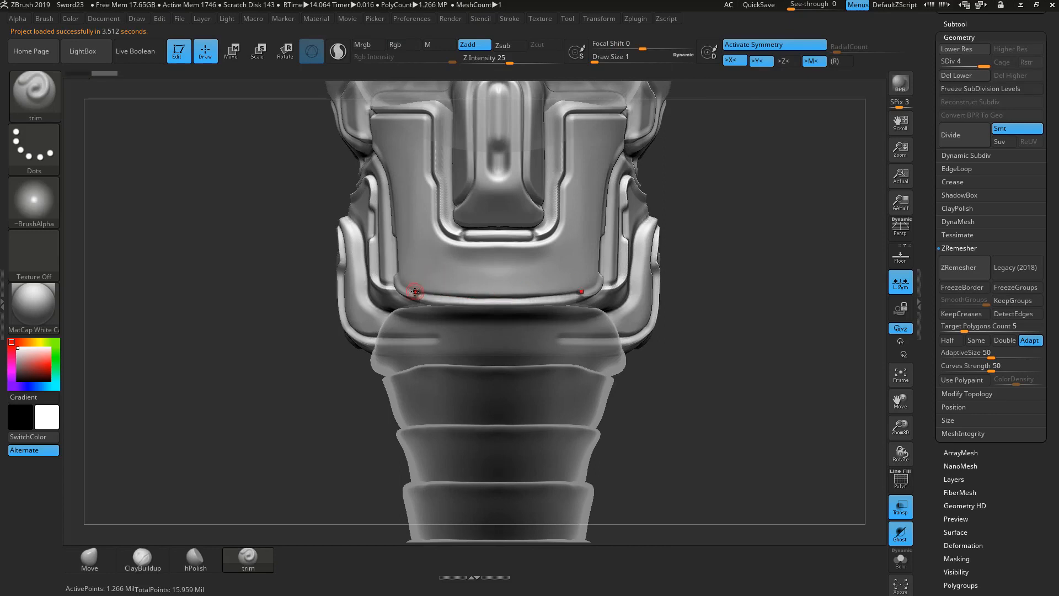
Step: Carve a stepped groove just above the face's lower rim and form a short angled notch at its center
{"action": "mouse_move", "coordinate": [422, 282]}
{"action": "left_mouse_down"}
{"action": "mouse_move", "coordinate": [527, 281]}
{"action": "mouse_move", "coordinate": [462, 279]}
{"action": "left_mouse_up"}
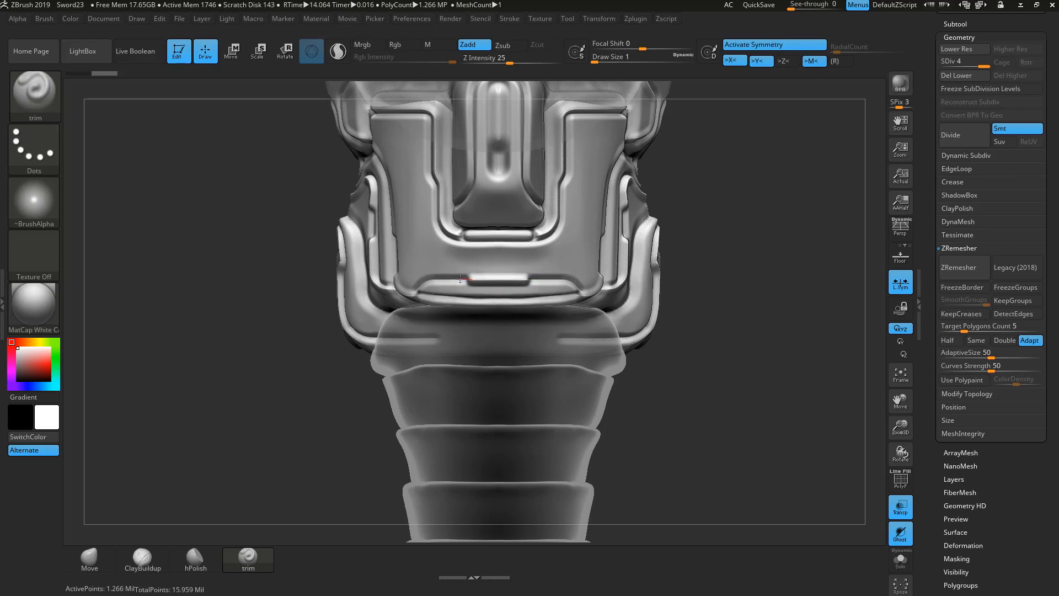
{"action": "left_click_drag", "start_coordinate": [715, 293], "coordinate": [759, 326], "text": "alt"}
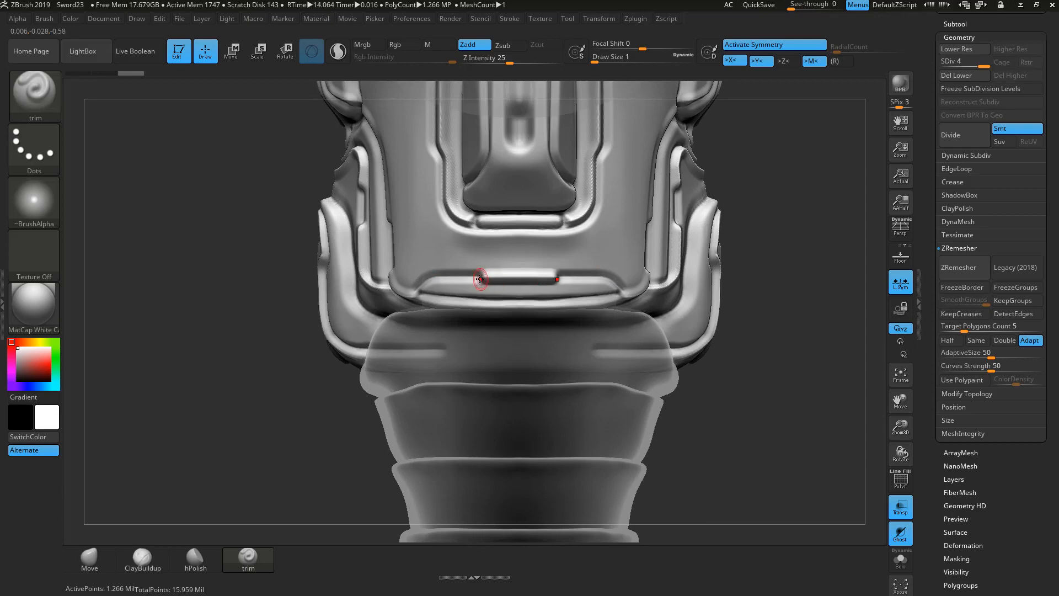
{"action": "left_click_drag", "start_coordinate": [484, 288], "coordinate": [532, 287]}
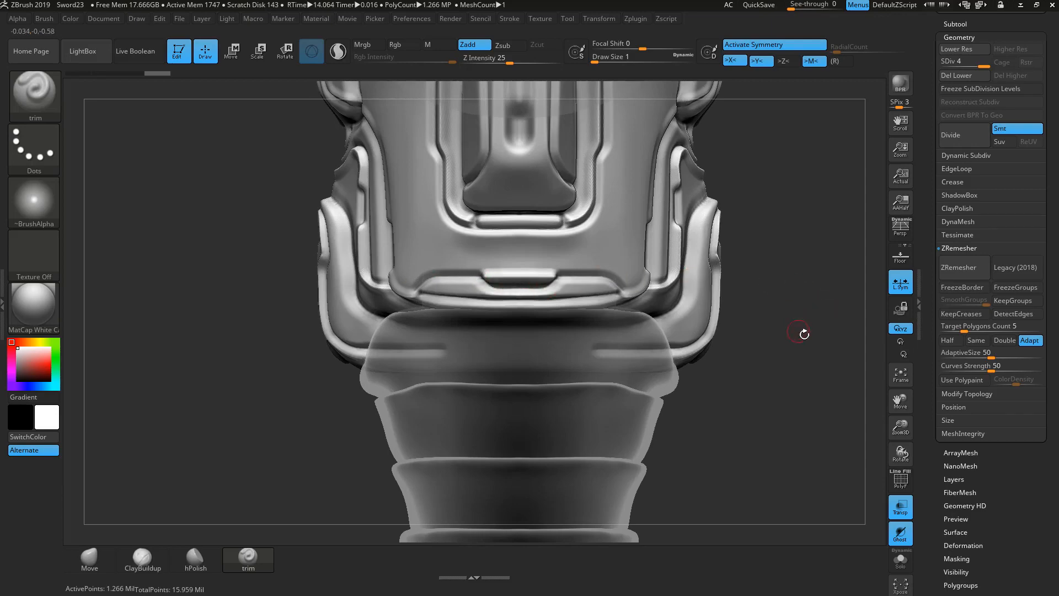
Step: Refine the lower corner of the tapered-block face where the rim groove meets the stepped side groove
{"action": "left_click_drag", "start_coordinate": [830, 353], "coordinate": [747, 289]}
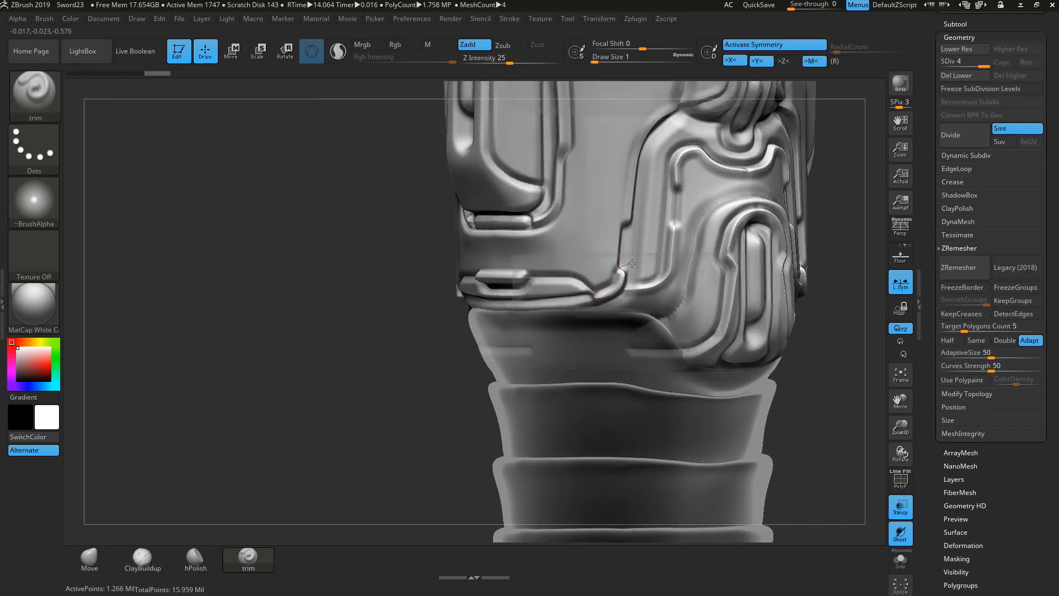
{"action": "left_click_drag", "start_coordinate": [632, 264], "coordinate": [633, 264]}
{"action": "mouse_move", "coordinate": [279, 404]}
{"action": "left_mouse_down"}
{"action": "mouse_move", "coordinate": [243, 395]}
{"action": "mouse_move", "coordinate": [355, 383]}
{"action": "mouse_move", "coordinate": [514, 331]}
{"action": "left_mouse_up"}
{"action": "left_click_drag", "start_coordinate": [815, 348], "coordinate": [748, 317], "text": "shift"}
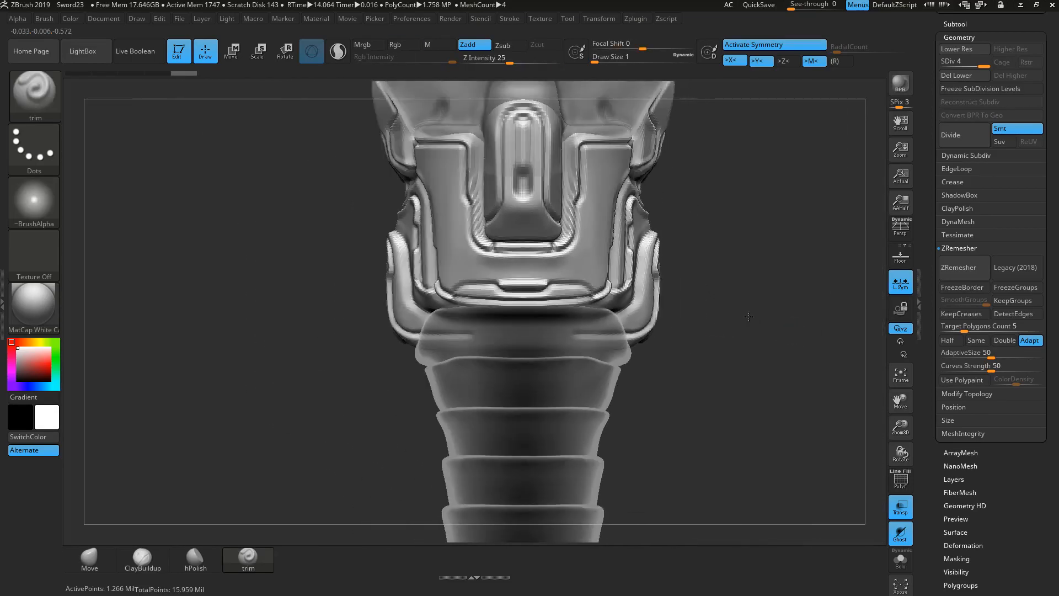
Step: Extend the groove on the tapered block's flank straight toward the pommel end and make the other parts opaque again
{"action": "mouse_move", "coordinate": [729, 365]}
{"action": "left_mouse_down"}
{"action": "mouse_move", "coordinate": [731, 334]}
{"action": "mouse_move", "coordinate": [635, 138]}
{"action": "mouse_move", "coordinate": [575, 435]}
{"action": "mouse_move", "coordinate": [627, 449]}
{"action": "mouse_move", "coordinate": [679, 435]}
{"action": "left_mouse_up"}
{"action": "left_click_drag", "start_coordinate": [604, 409], "coordinate": [529, 478], "text": "alt"}
{"action": "left_click_drag", "start_coordinate": [579, 127], "coordinate": [517, 211], "text": "alt"}
{"action": "left_click_drag", "start_coordinate": [570, 163], "coordinate": [594, 178], "text": "alt"}
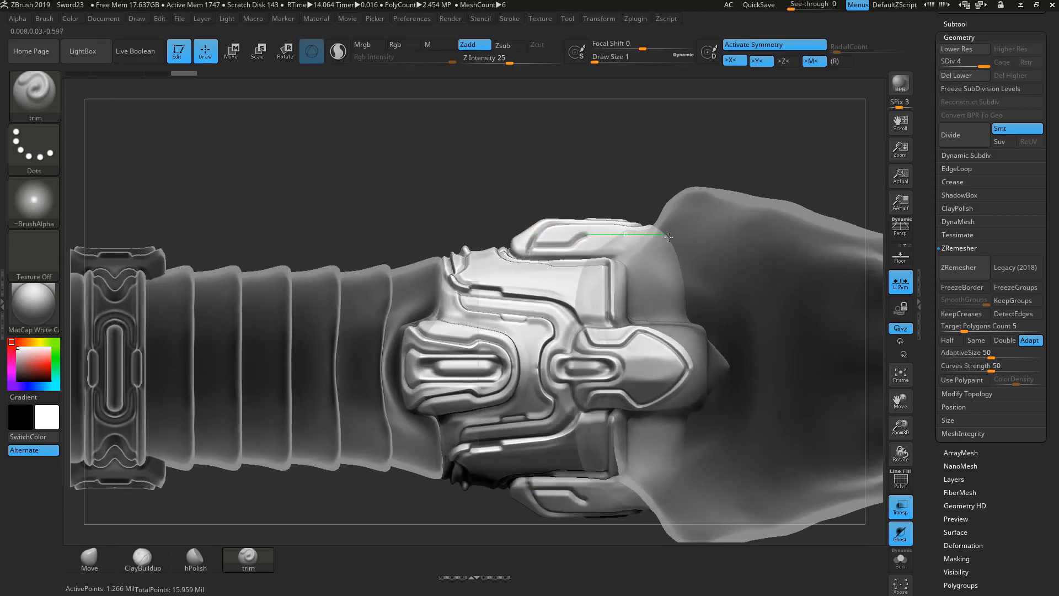
{"action": "left_click_drag", "start_coordinate": [643, 105], "coordinate": [632, 229]}
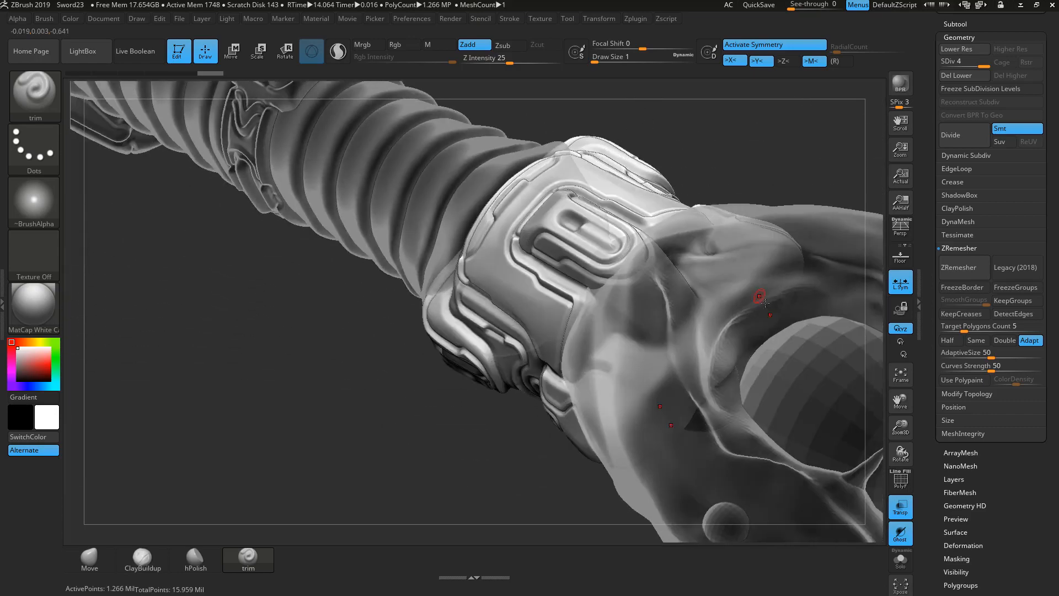
{"action": "left_click", "coordinate": [901, 509]}
Step: Examine the collar's grooves from several sides, isolating it to check its end and front before showing all parts again
{"action": "left_click_drag", "start_coordinate": [361, 479], "coordinate": [458, 491]}
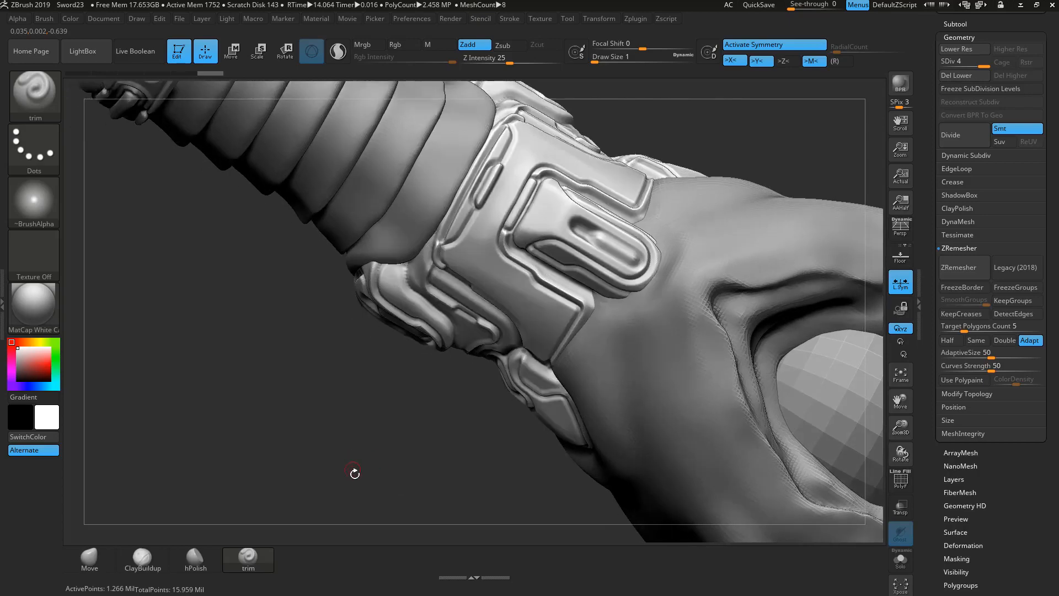
{"action": "left_click_drag", "start_coordinate": [355, 473], "coordinate": [458, 469]}
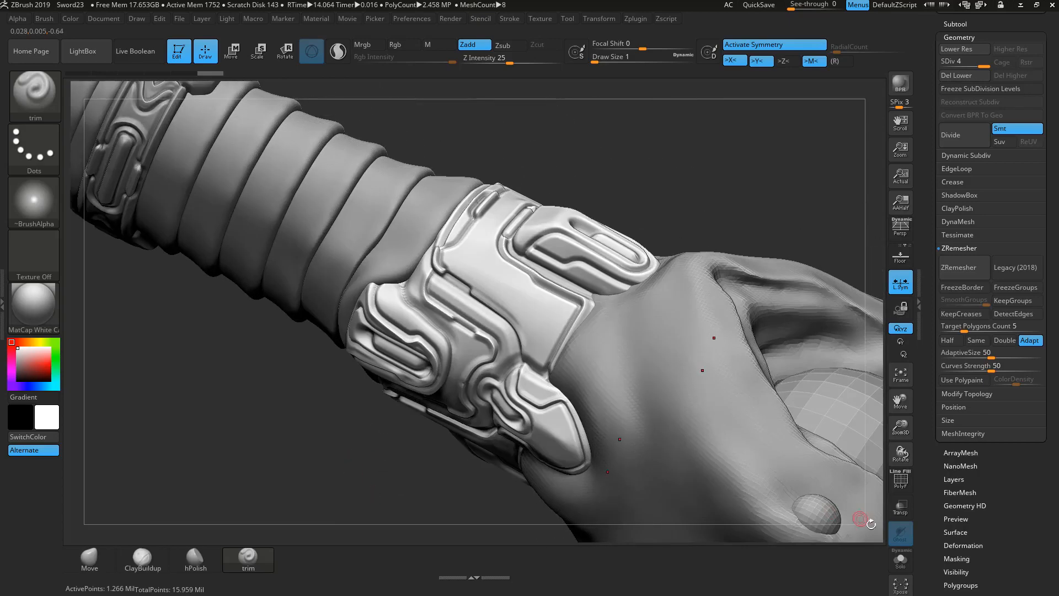
{"action": "left_click", "coordinate": [901, 560]}
{"action": "left_click_drag", "start_coordinate": [818, 441], "coordinate": [723, 420]}
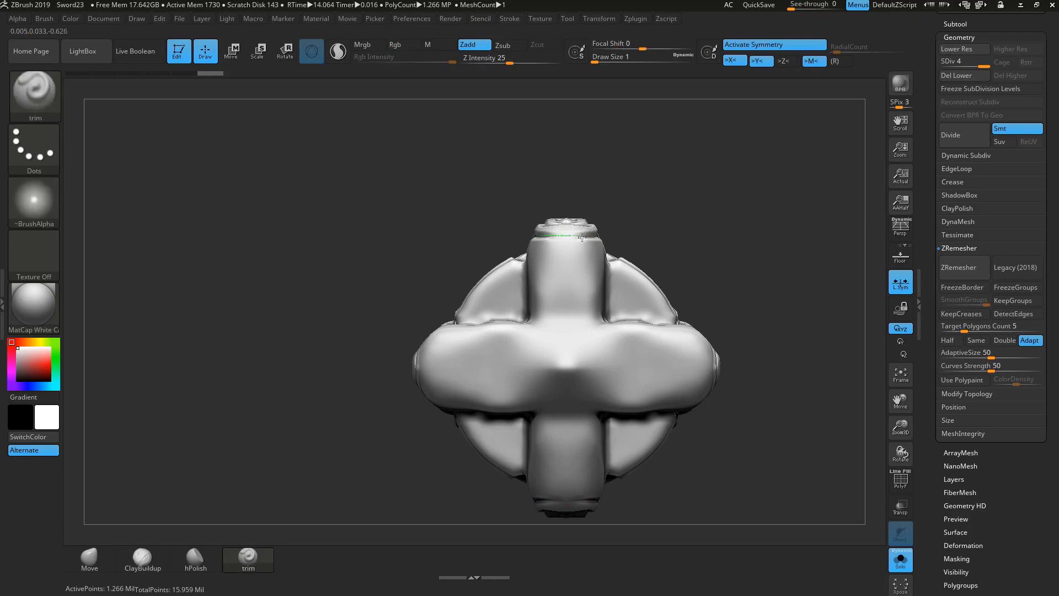
{"action": "left_click_drag", "start_coordinate": [686, 229], "coordinate": [717, 314]}
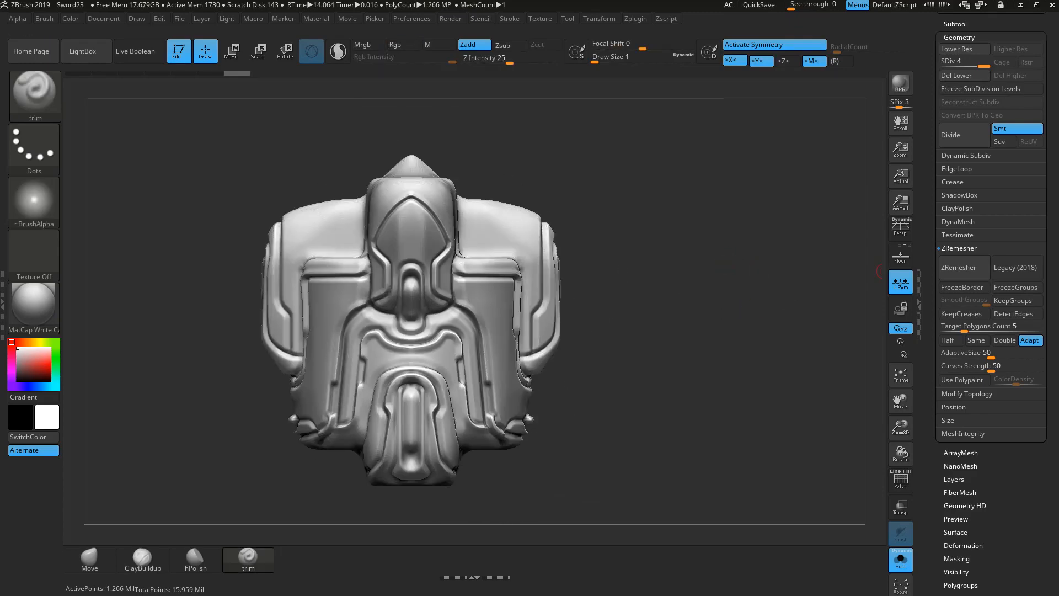
{"action": "left_click", "coordinate": [899, 564]}
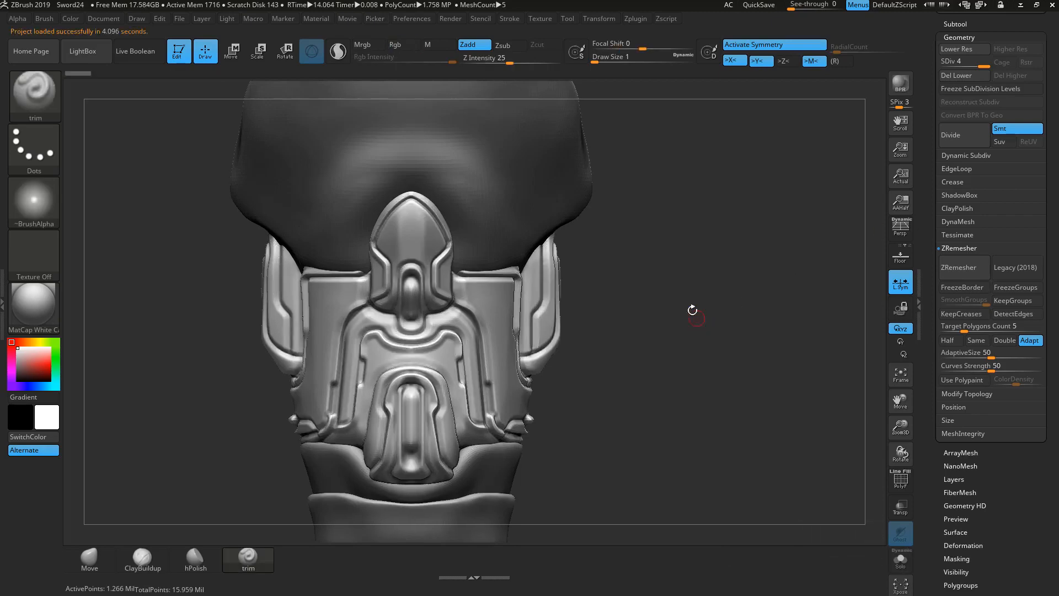
Step: Sharpen the groove around the pointed block's central slot and carve a stepped groove along the curved channel beneath the block
{"action": "left_click_drag", "start_coordinate": [684, 290], "coordinate": [693, 286], "text": "alt"}
{"action": "key", "text": "f"}
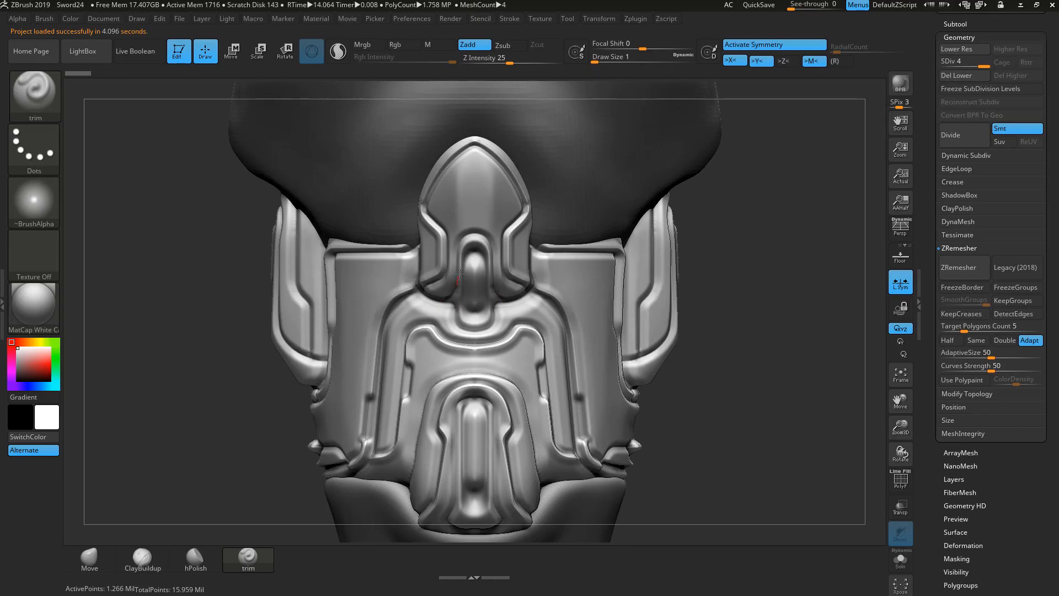
{"action": "mouse_move", "coordinate": [460, 274]}
{"action": "left_mouse_down"}
{"action": "mouse_move", "coordinate": [466, 232]}
{"action": "mouse_move", "coordinate": [489, 230]}
{"action": "left_mouse_up"}
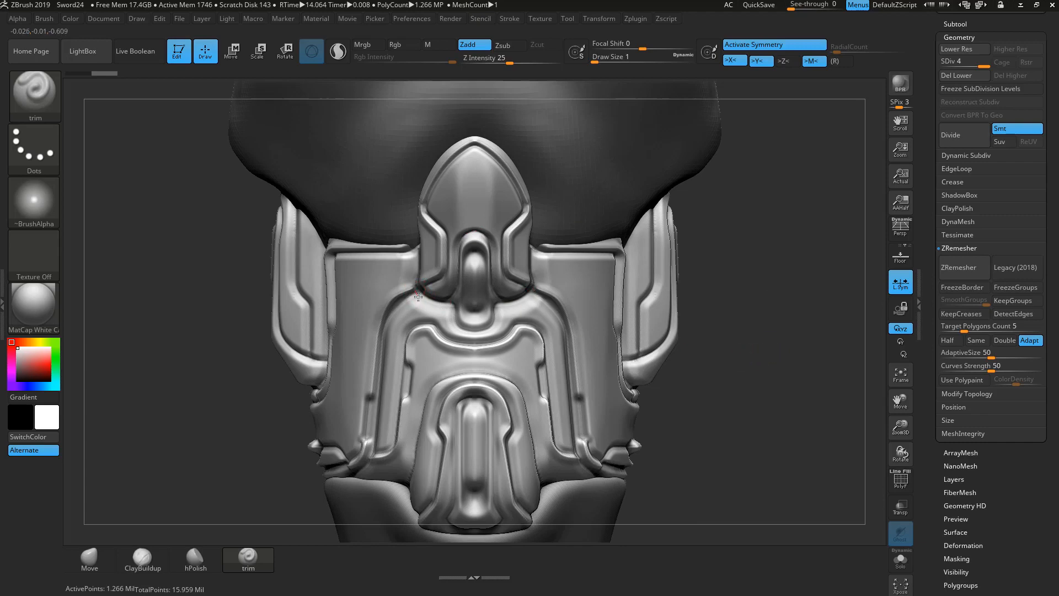
{"action": "mouse_move", "coordinate": [418, 297]}
{"action": "left_mouse_down"}
{"action": "mouse_move", "coordinate": [459, 309]}
{"action": "mouse_move", "coordinate": [451, 326]}
{"action": "mouse_move", "coordinate": [467, 334]}
{"action": "mouse_move", "coordinate": [515, 322]}
{"action": "left_mouse_up"}
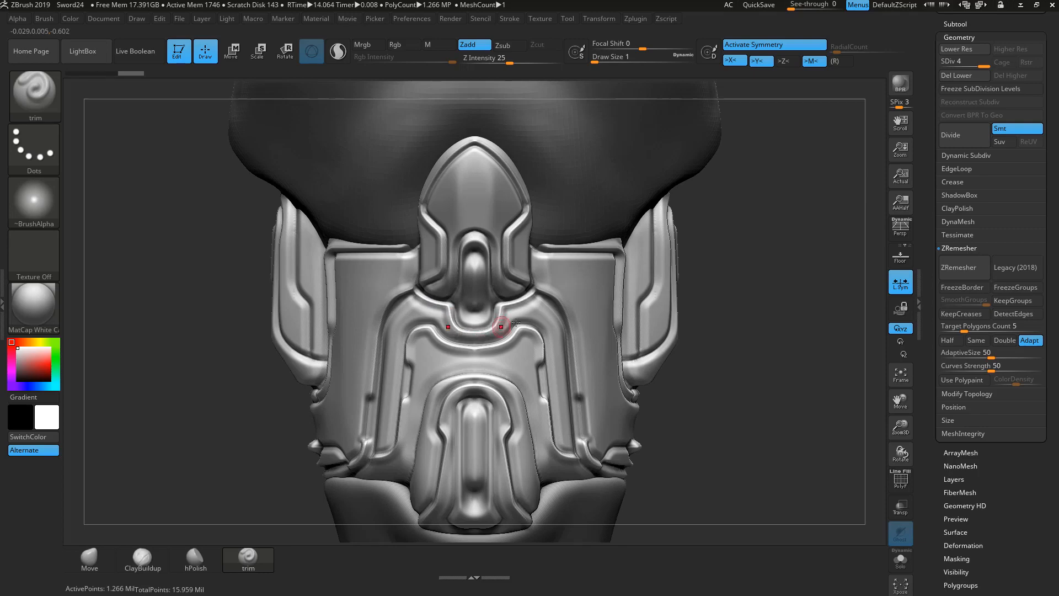
{"action": "mouse_move", "coordinate": [791, 334]}
{"action": "left_mouse_down"}
{"action": "mouse_move", "coordinate": [714, 280]}
{"action": "mouse_move", "coordinate": [744, 322]}
{"action": "left_mouse_up"}
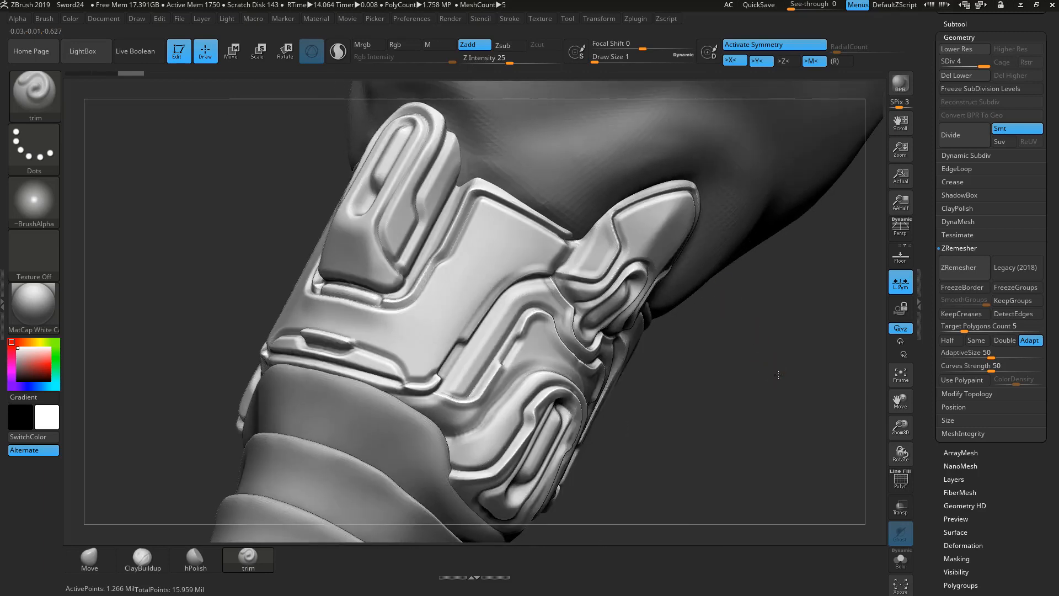
Step: Carve angled grooves into the tapered block's flared base and deepen the groove around its central slot with narrow inner lines
{"action": "left_click_drag", "start_coordinate": [779, 375], "coordinate": [795, 385]}
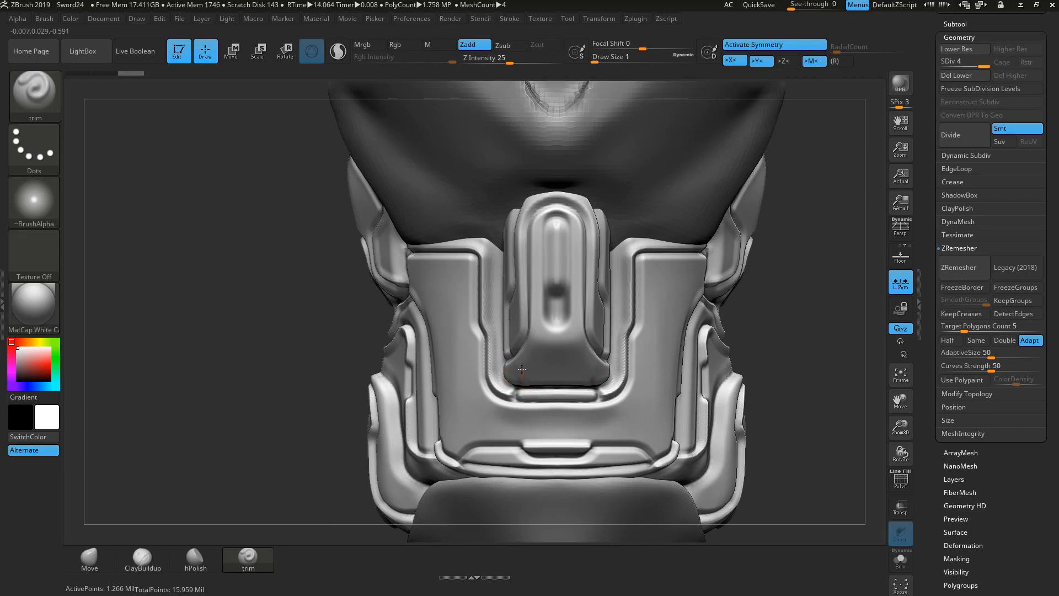
{"action": "left_click_drag", "start_coordinate": [533, 351], "coordinate": [543, 274]}
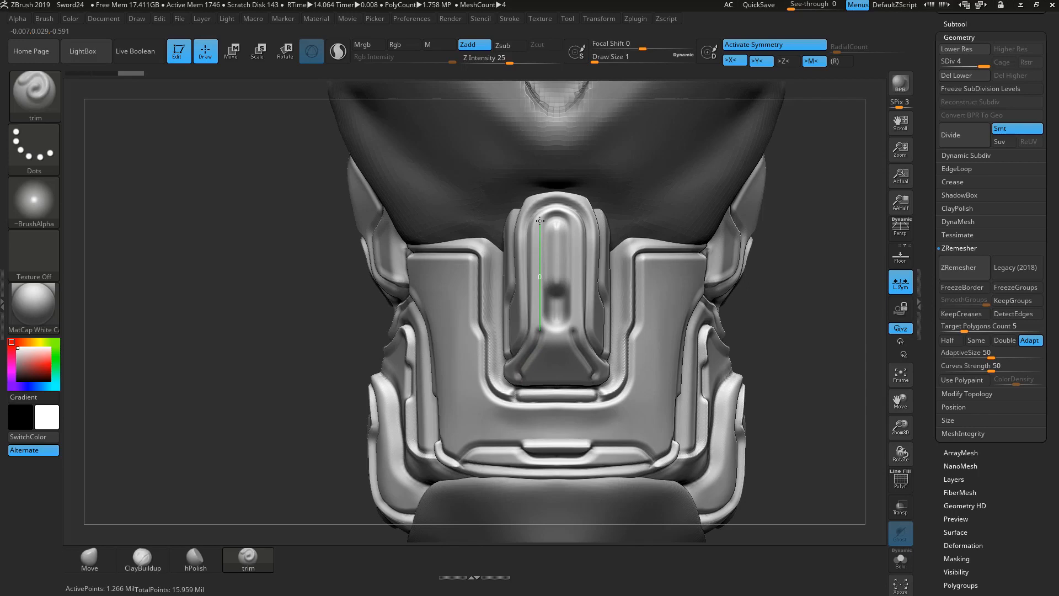
{"action": "left_click_drag", "start_coordinate": [540, 221], "coordinate": [557, 211]}
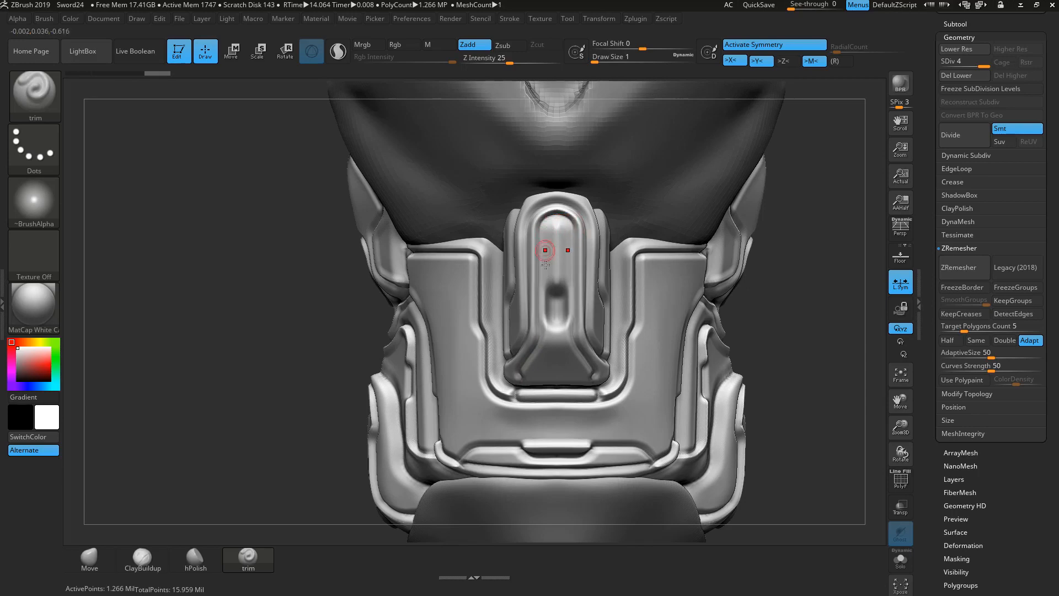
{"action": "mouse_move", "coordinate": [544, 280]}
{"action": "left_mouse_down"}
{"action": "mouse_move", "coordinate": [549, 216]}
{"action": "mouse_move", "coordinate": [533, 213]}
{"action": "left_mouse_up"}
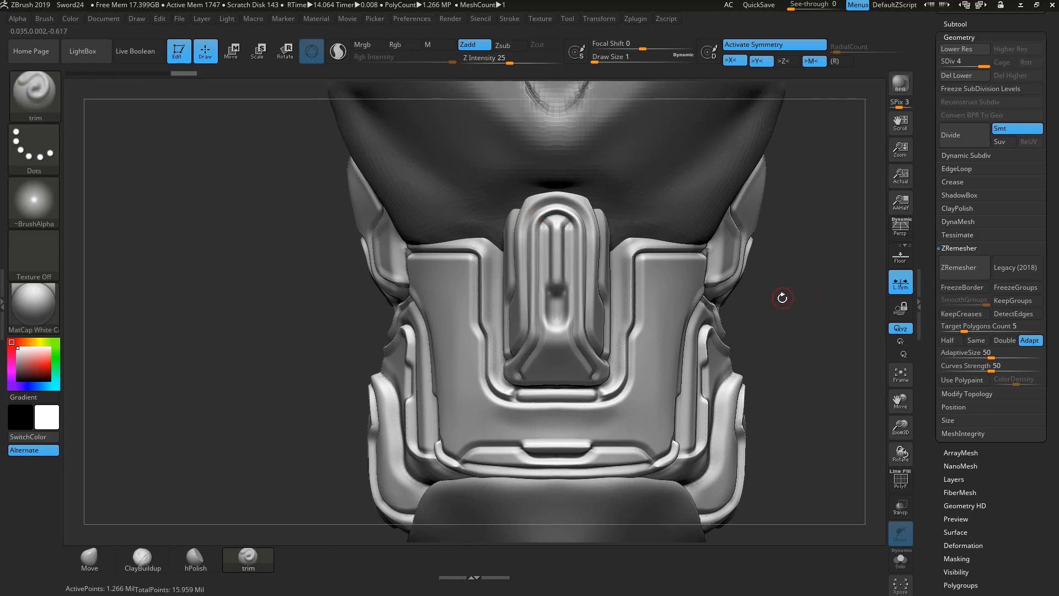
Step: Make the large smooth pommel body above the collar active and ready the Move brush with a draw size of 8
{"action": "mouse_move", "coordinate": [758, 354]}
{"action": "left_mouse_down"}
{"action": "mouse_move", "coordinate": [718, 325]}
{"action": "mouse_move", "coordinate": [591, 374]}
{"action": "mouse_move", "coordinate": [596, 358]}
{"action": "left_mouse_up"}
{"action": "mouse_move", "coordinate": [799, 381]}
{"action": "left_mouse_down"}
{"action": "mouse_move", "coordinate": [275, 342]}
{"action": "mouse_move", "coordinate": [309, 376]}
{"action": "left_mouse_up"}
{"action": "mouse_move", "coordinate": [806, 338]}
{"action": "left_mouse_down", "text": "alt"}
{"action": "mouse_move", "coordinate": [730, 316]}
{"action": "mouse_move", "coordinate": [786, 301]}
{"action": "mouse_move", "coordinate": [750, 275]}
{"action": "mouse_move", "coordinate": [843, 313]}
{"action": "mouse_move", "coordinate": [679, 337]}
{"action": "left_mouse_up", "text": "alt"}
{"action": "left_click", "coordinate": [563, 313], "text": "alt"}
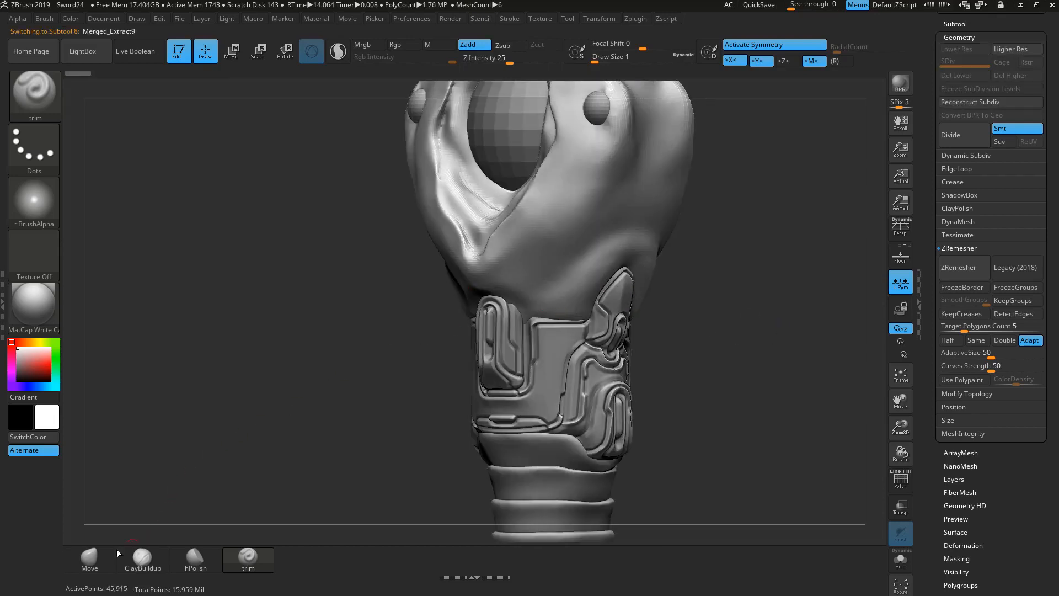
{"action": "left_click", "coordinate": [110, 556]}
{"action": "key", "text": "space"}
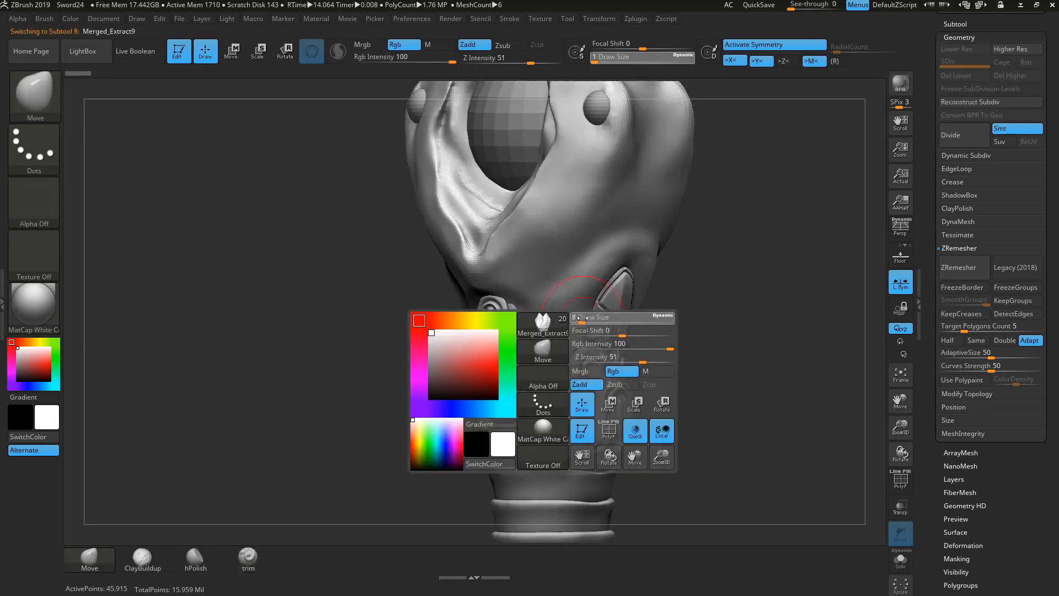
{"action": "left_click_drag", "start_coordinate": [582, 318], "coordinate": [591, 319]}
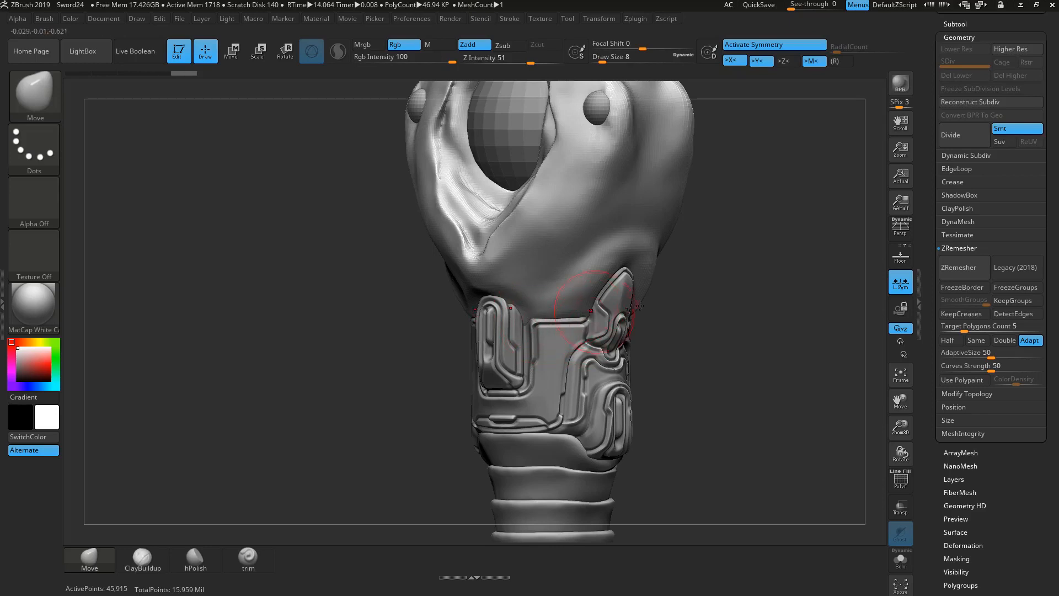
{"action": "left_click_drag", "start_coordinate": [639, 306], "coordinate": [679, 302]}
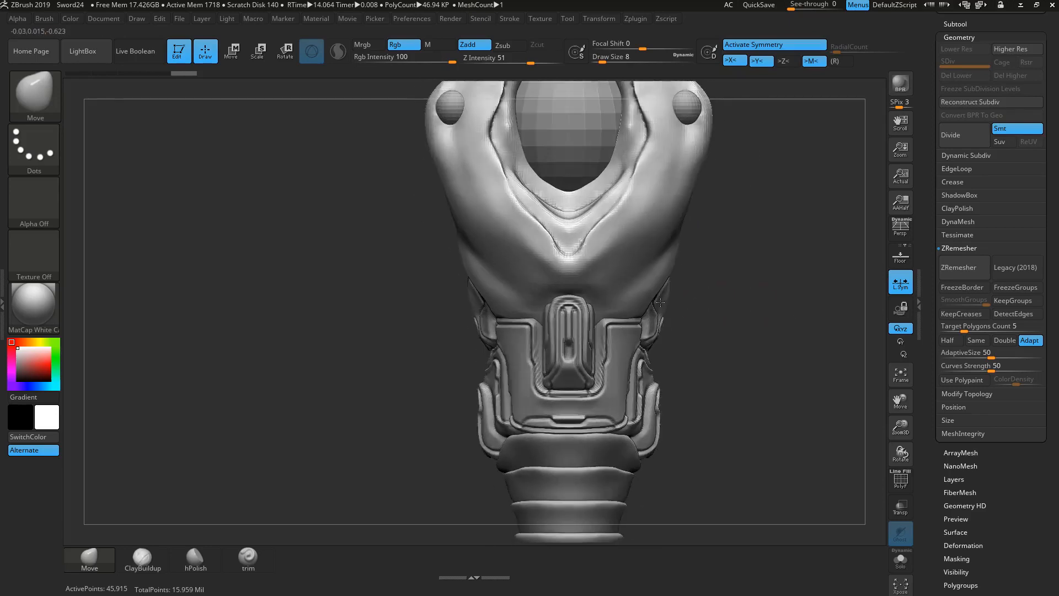